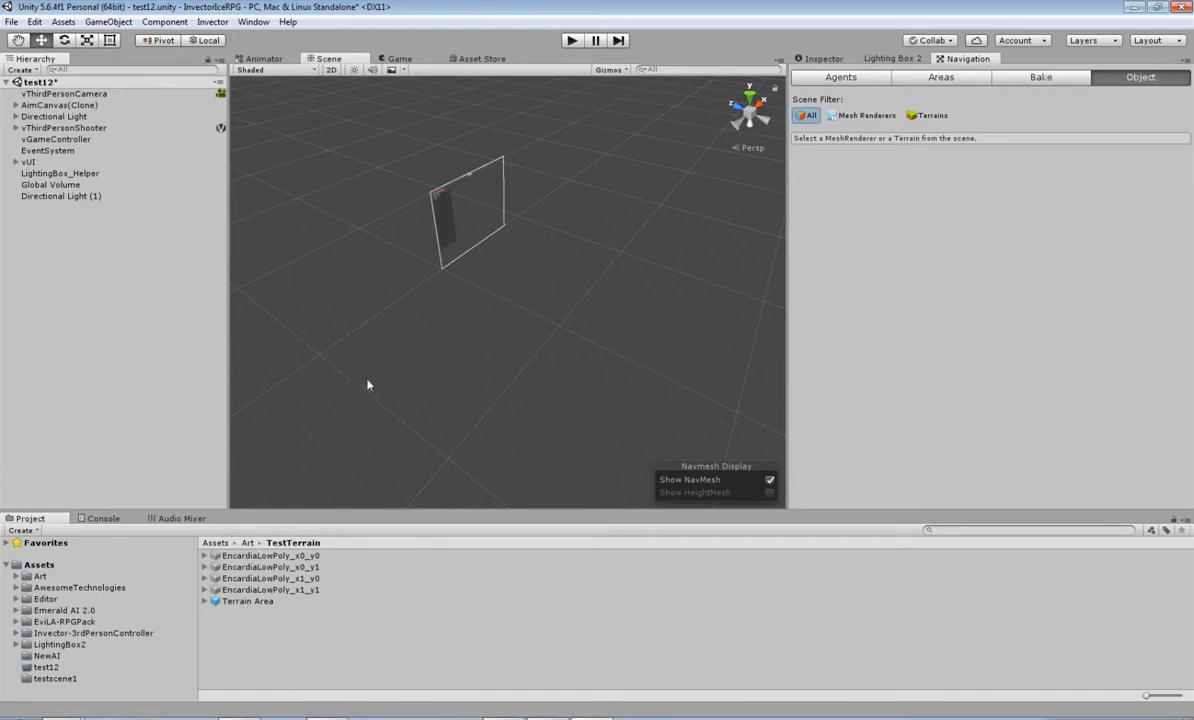
pyautogui.moveTo(276, 557); pyautogui.dragTo(90, 400)
pyautogui.moveTo(243, 579); pyautogui.dragTo(20, 346)
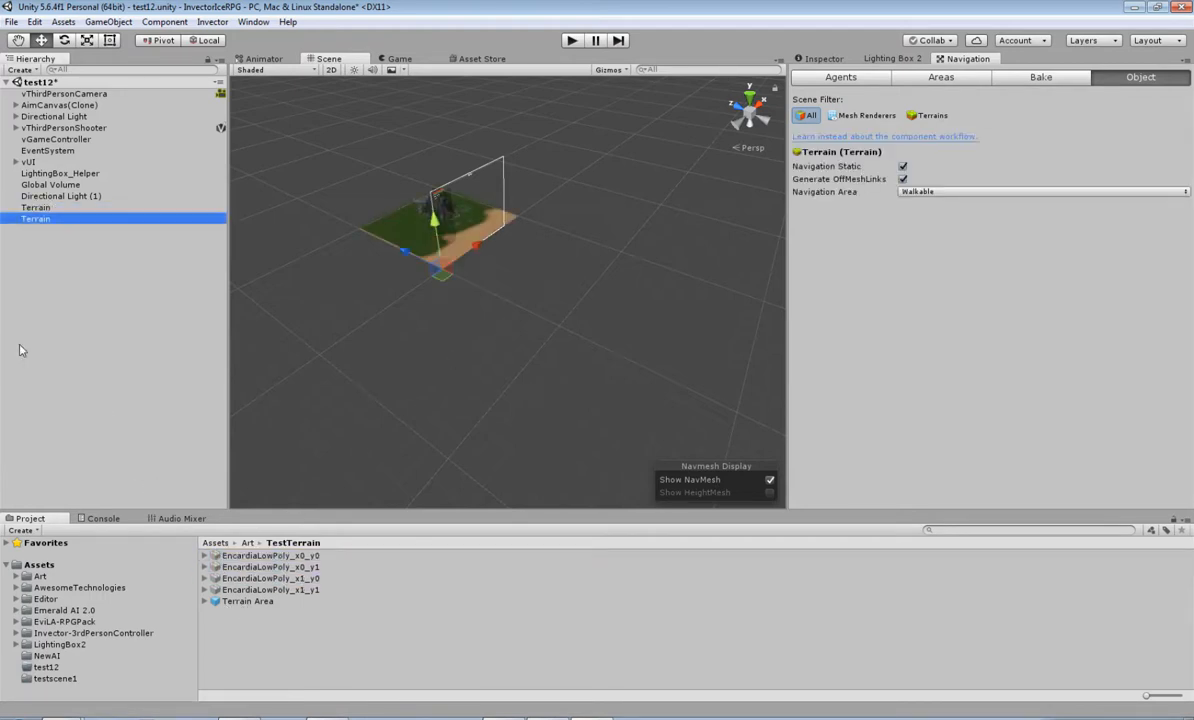
pyautogui.keyDown('shift'); pyautogui.click(36, 207); pyautogui.keyUp('shift')
pyautogui.press('Delete')
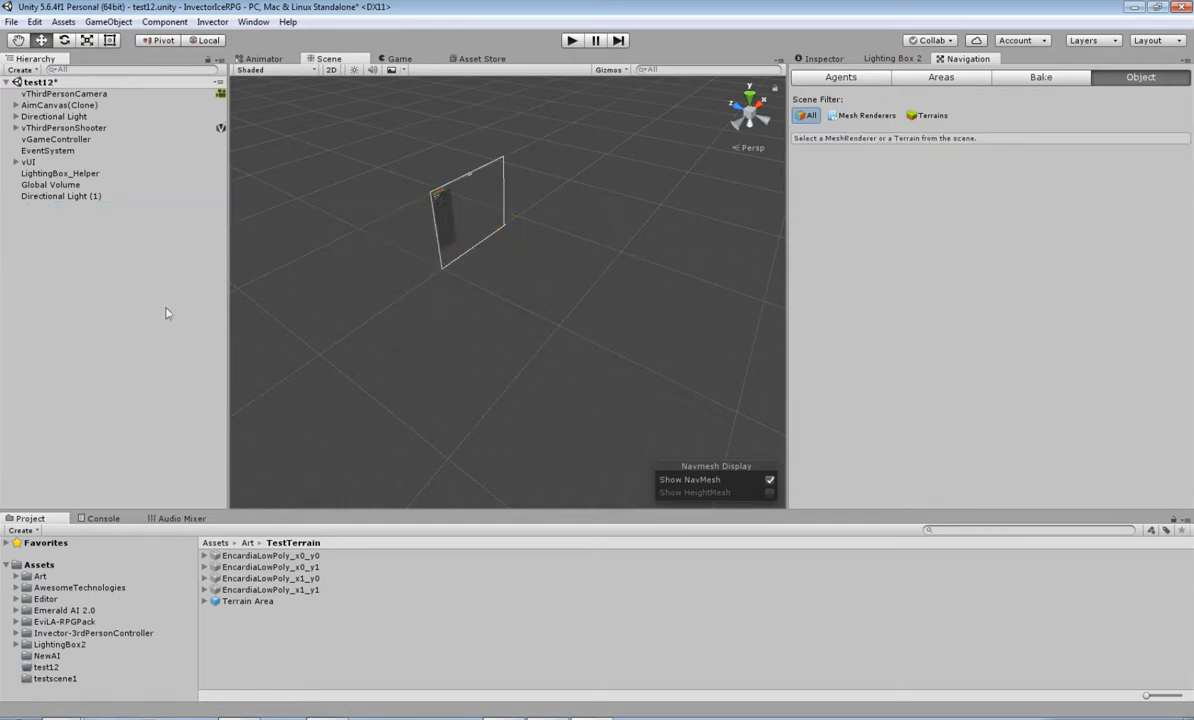
# Add the Terrain Area prefab from the TestTerrain folder to the scene.
pyautogui.moveTo(51, 254); pyautogui.dragTo(52, 252)
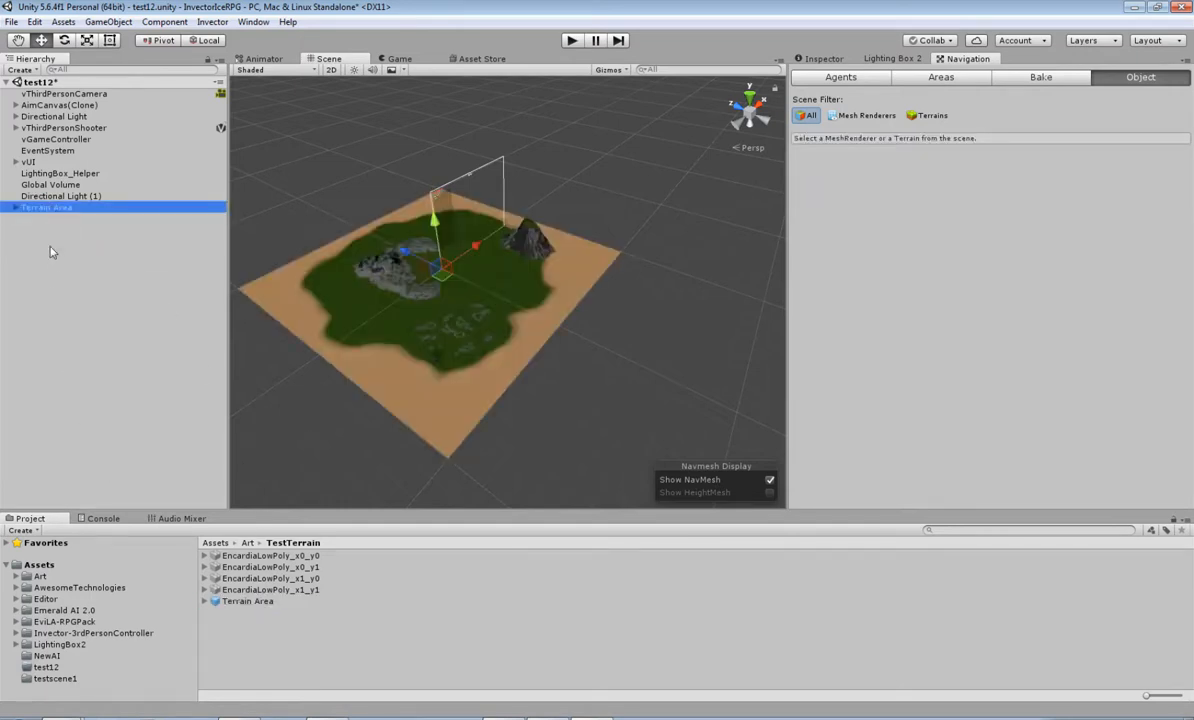
pyautogui.scroll(10, 389, 338)
pyautogui.moveTo(405, 341); pyautogui.dragTo(466, 349, button='middle')
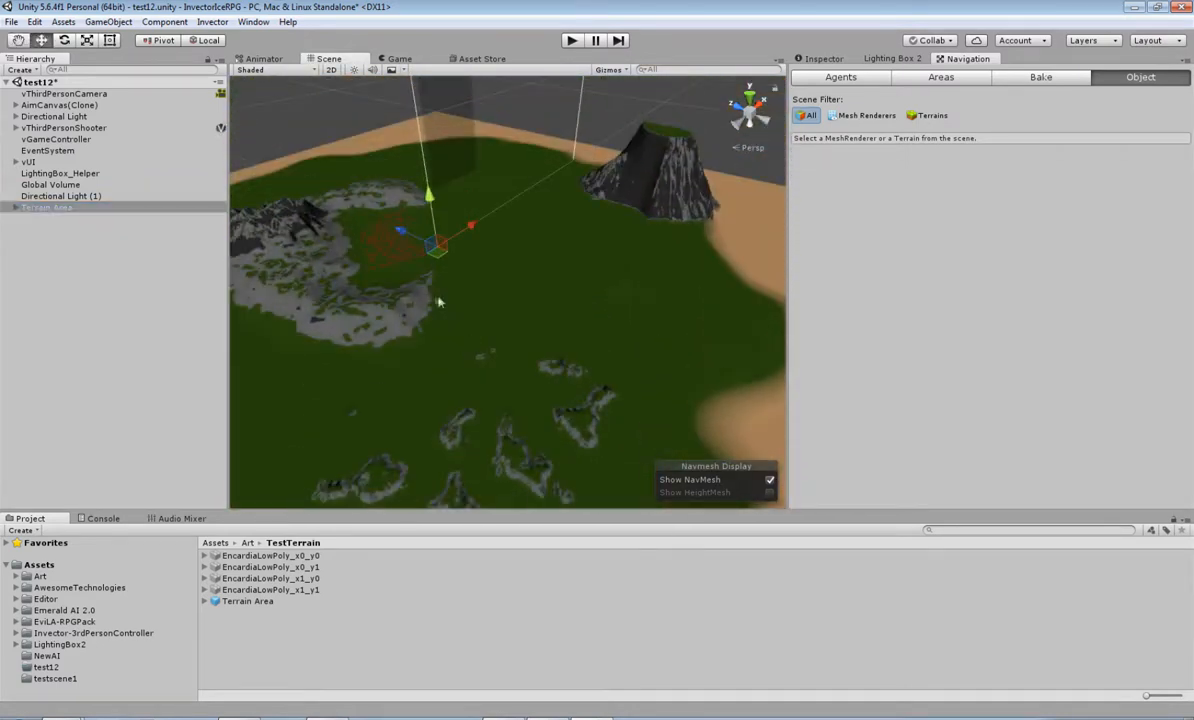
# Move the vThirdPersonShooter character away from the volcano to near the middle of the terrain.
pyautogui.click(68, 128)
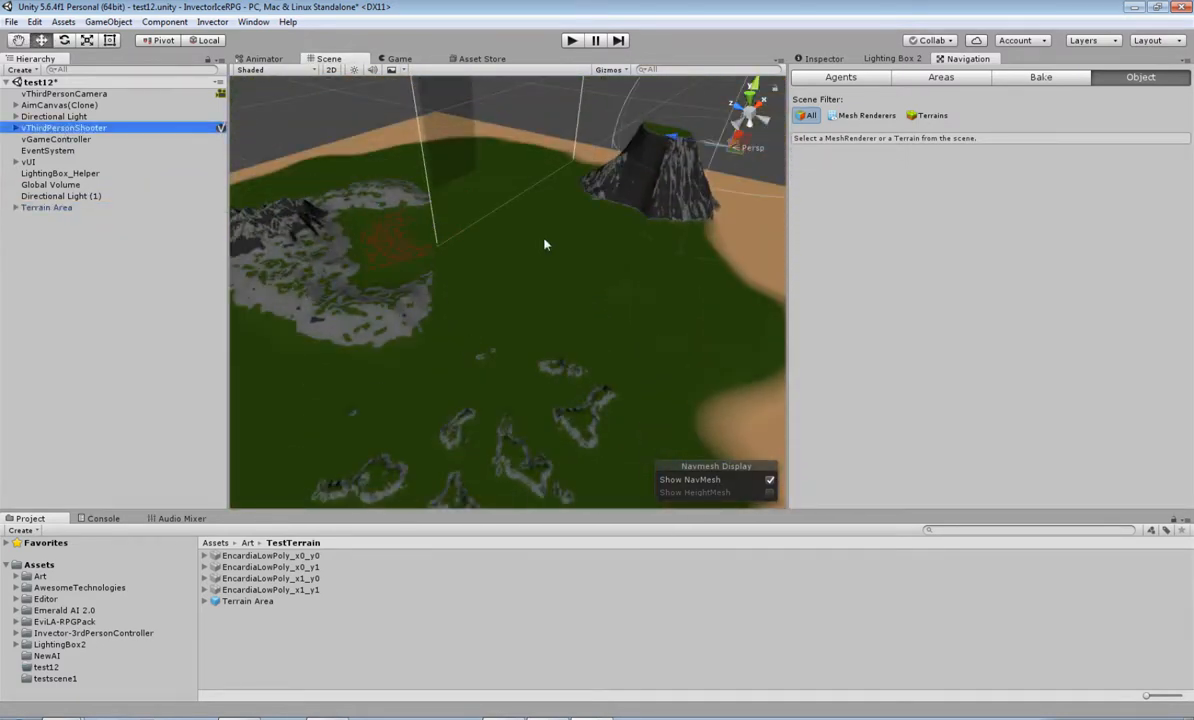
pyautogui.scroll(-5, 682, 264)
pyautogui.moveTo(668, 207); pyautogui.dragTo(485, 290)
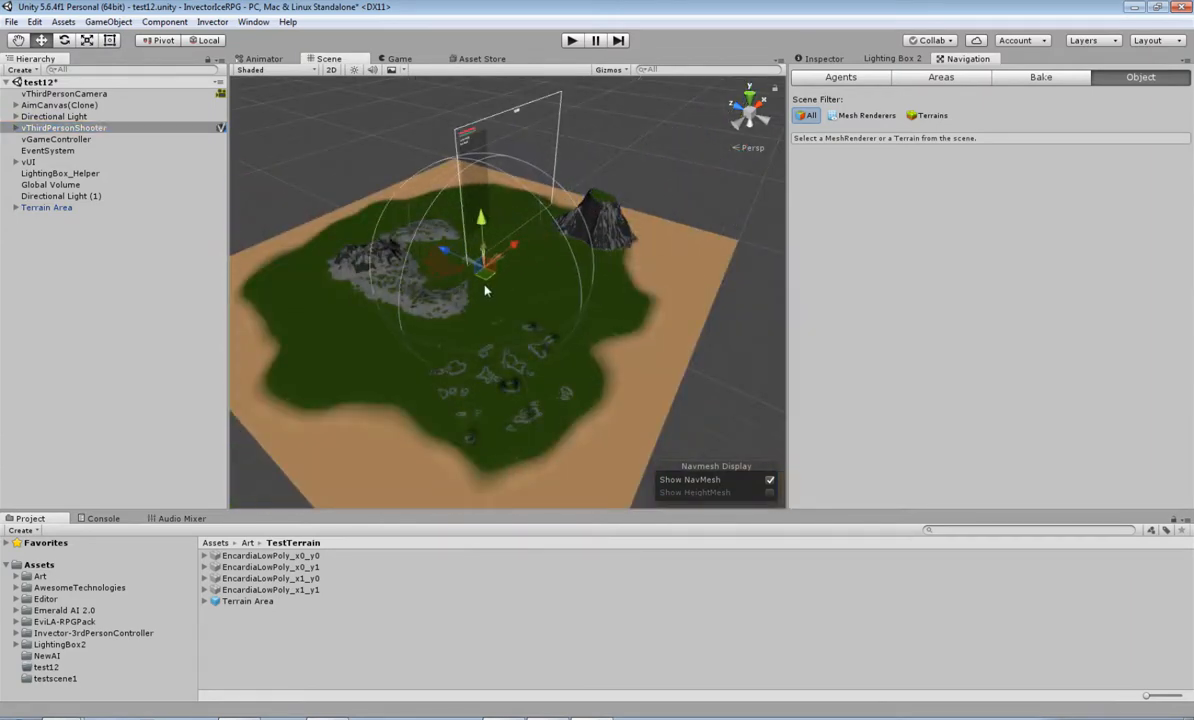
# Adjust the height of vThirdPersonShooter so the character sits on the terrain surface.
pyautogui.press('f')
pyautogui.scroll(-2, 515, 313)
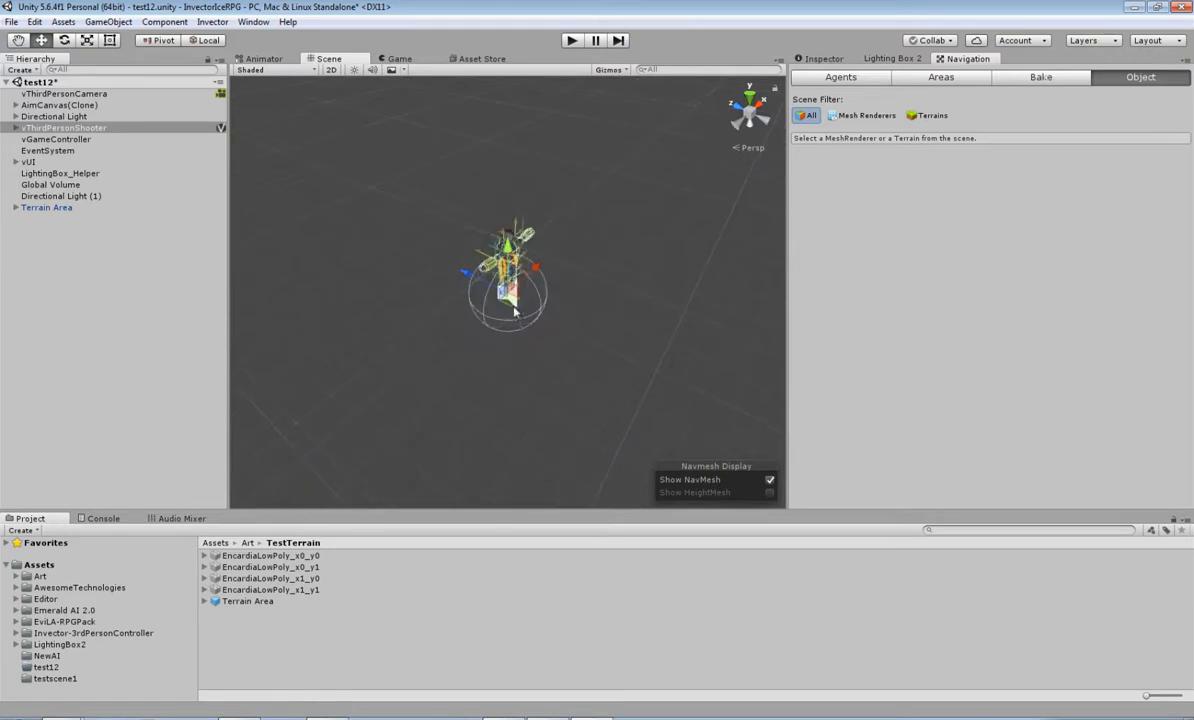
pyautogui.scroll(-4, 515, 313)
pyautogui.moveTo(508, 251); pyautogui.dragTo(492, 107)
pyautogui.moveTo(490, 134); pyautogui.dragTo(489, 288, button='middle')
pyautogui.moveTo(582, 295); pyautogui.dragTo(562, 187, button='right')
pyautogui.moveTo(620, 311); pyautogui.dragTo(597, 60, button='middle')
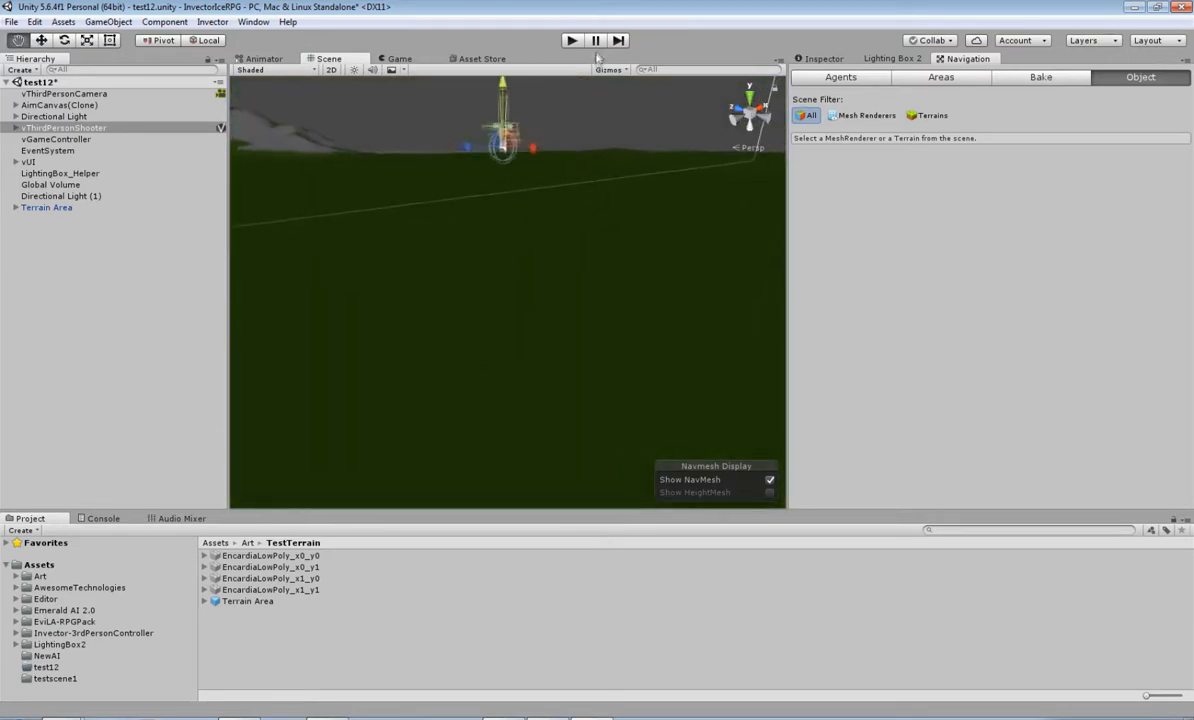
pyautogui.press('w')
pyautogui.moveTo(500, 100); pyautogui.dragTo(504, 152)
# Playtest the scene by running the character across the terrain, and exit play mode.
pyautogui.click(571, 41)
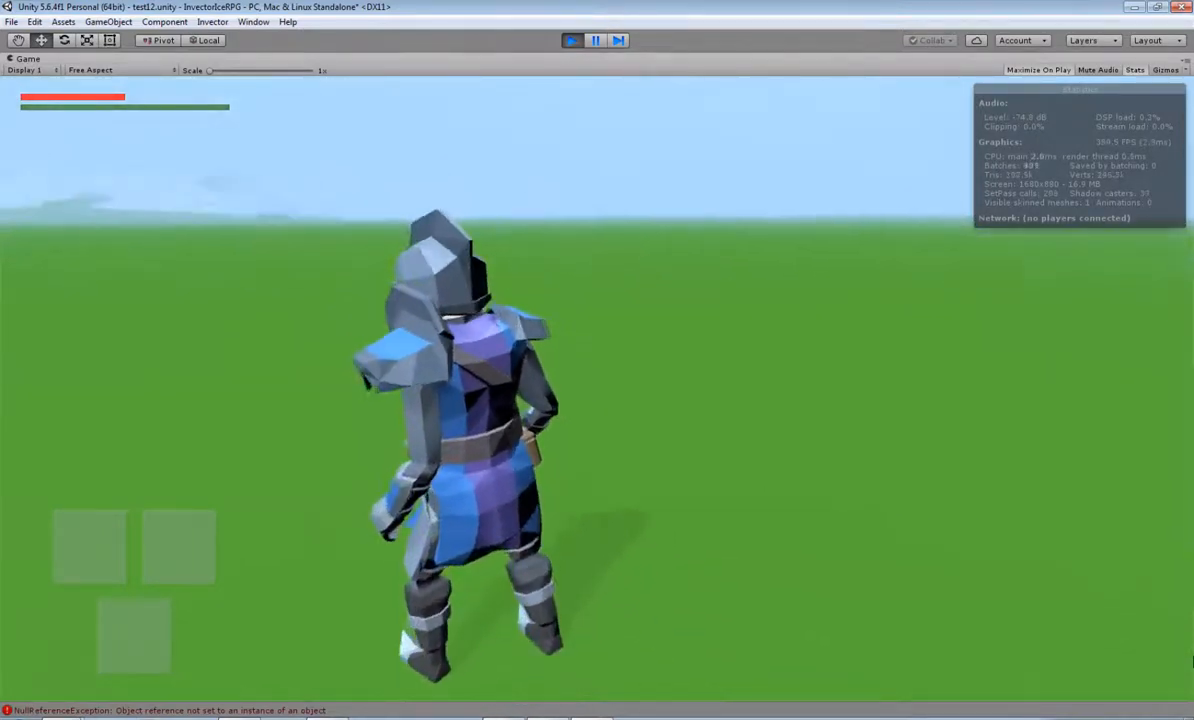
pyautogui.hotkey('shift', 'w')
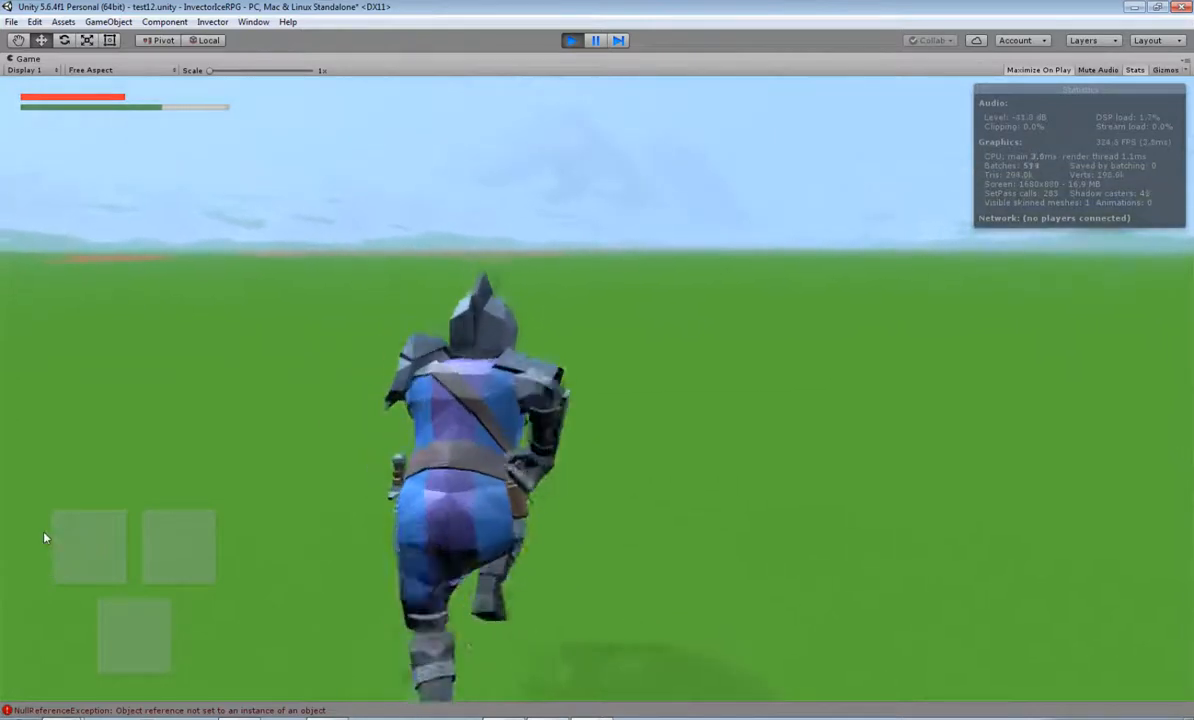
pyautogui.press('d')
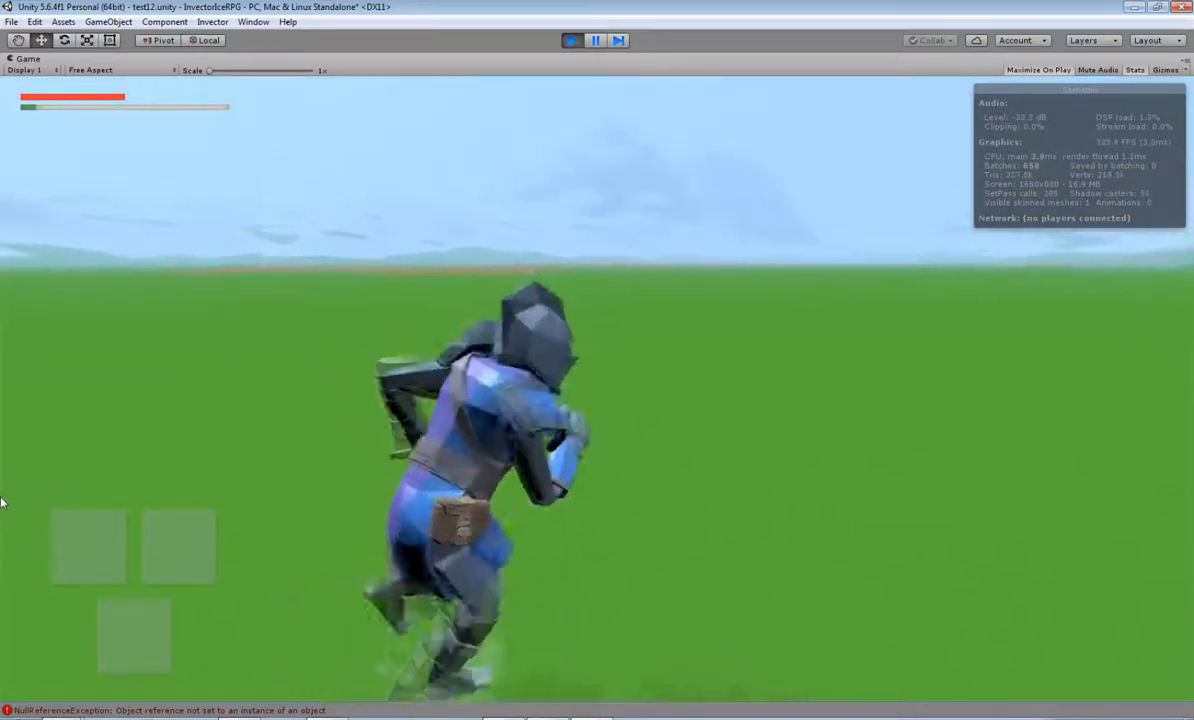
pyautogui.press('d')
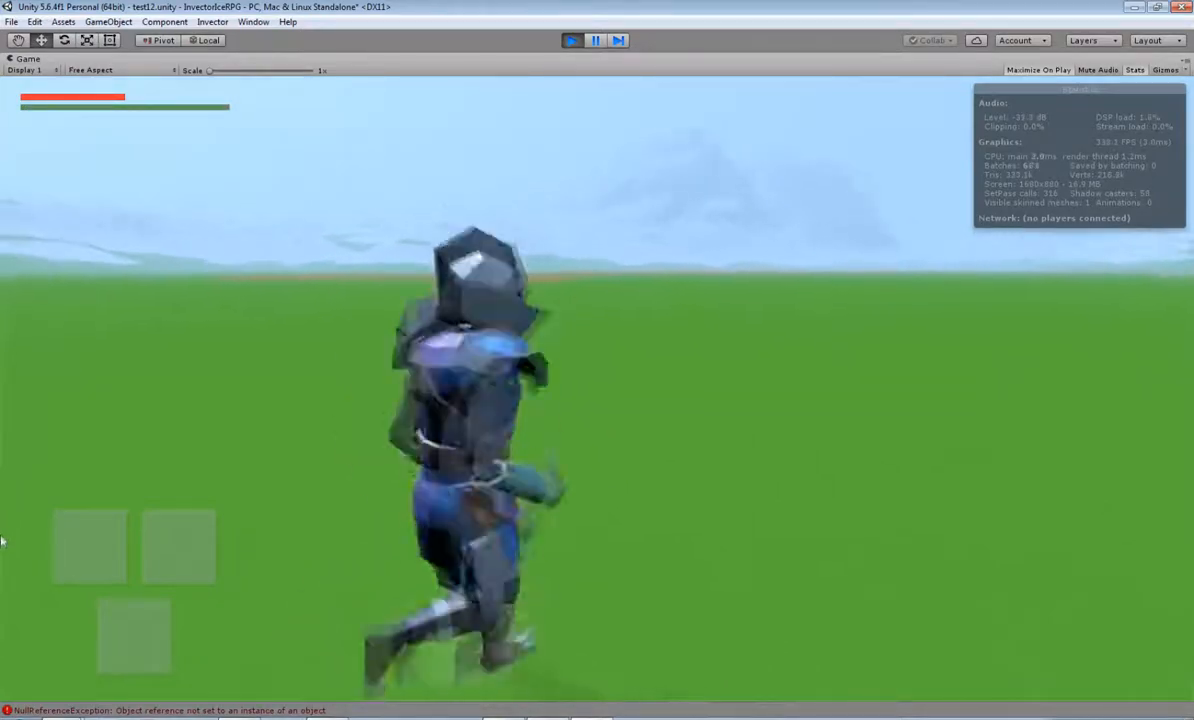
pyautogui.press('s')
pyautogui.press('d')
pyautogui.hotkey('shift', 'w')
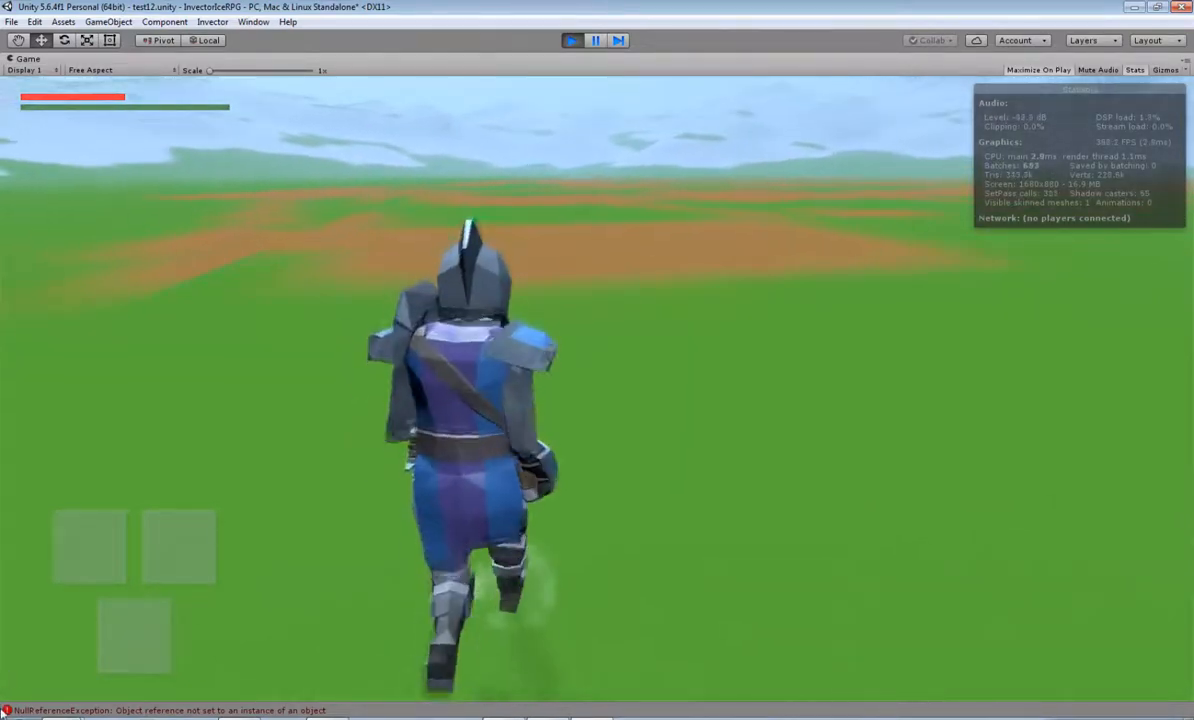
pyautogui.press('shift')
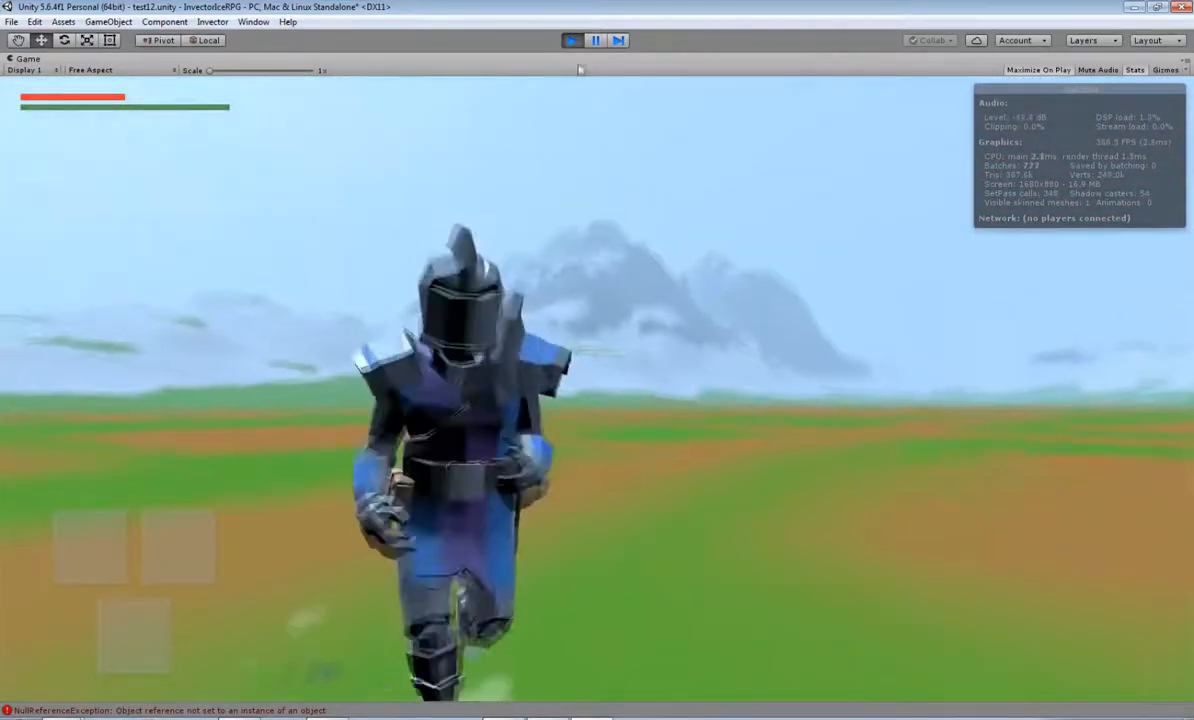
pyautogui.click(571, 41)
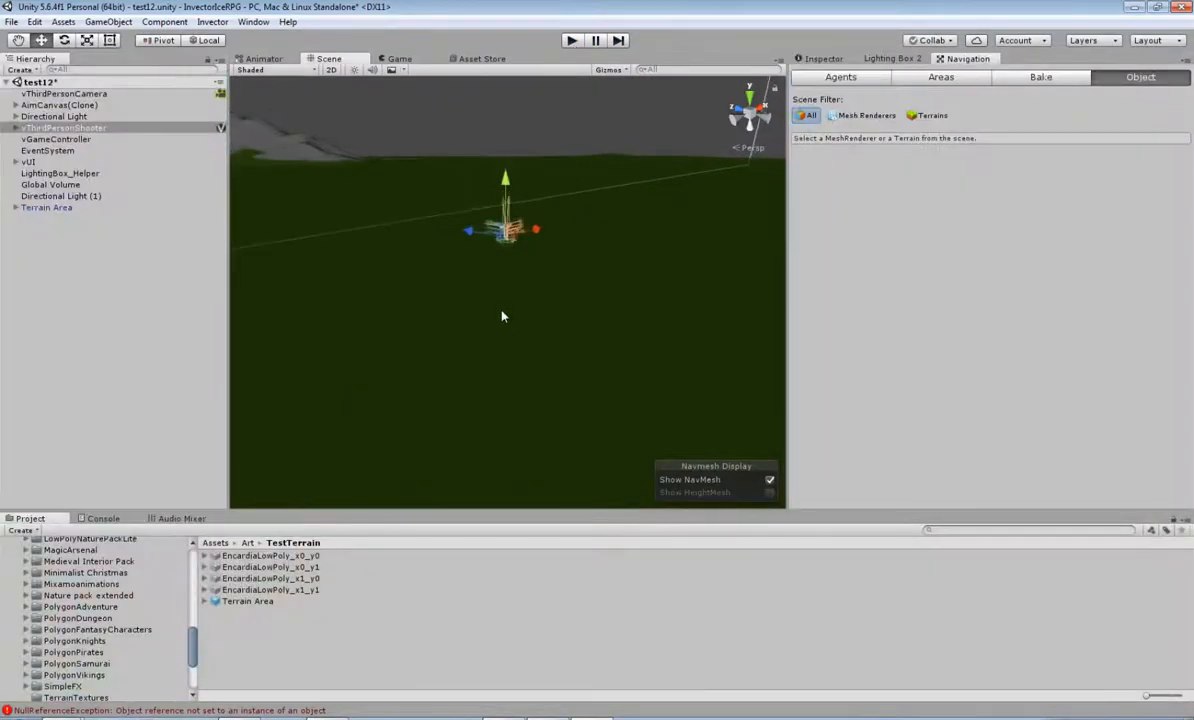
pyautogui.scroll(-10, 503, 316)
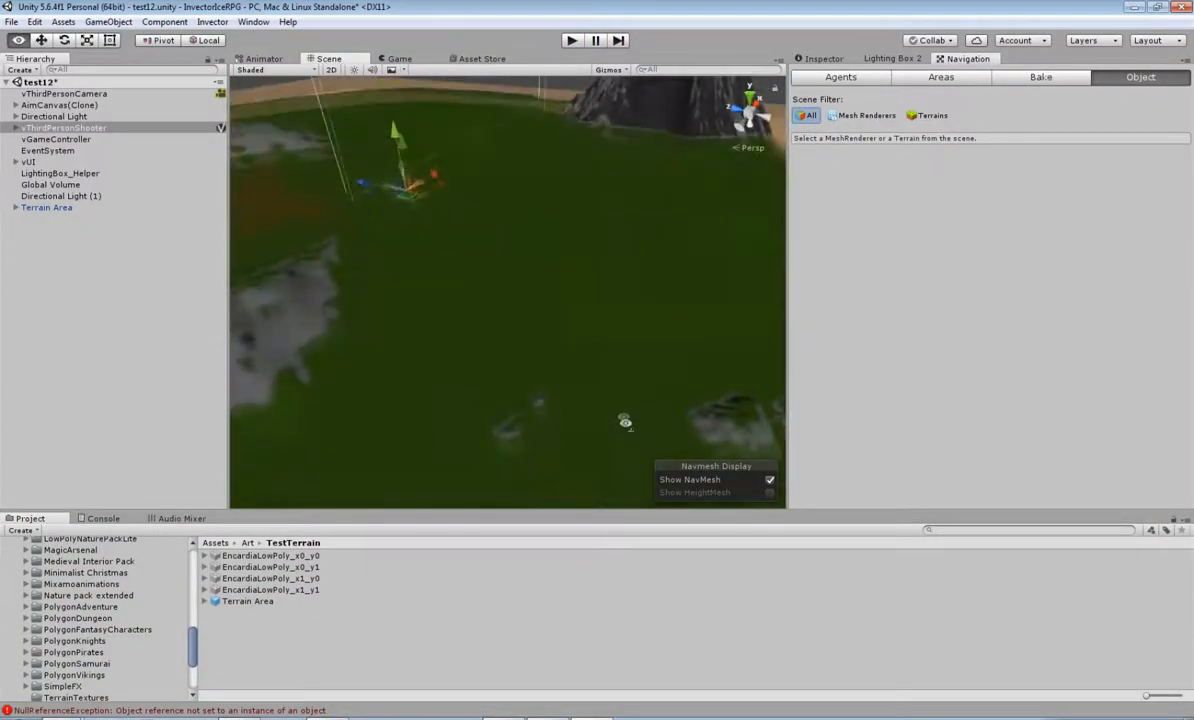
pyautogui.moveTo(605, 400); pyautogui.dragTo(637, 368, button='middle')
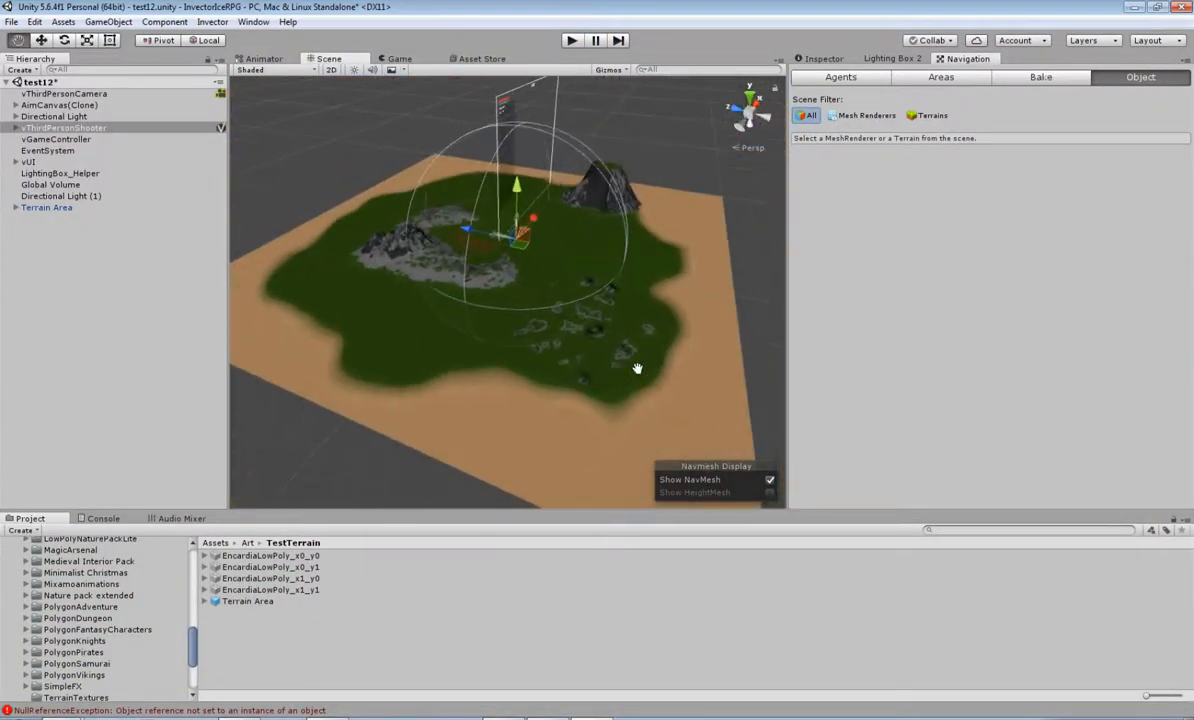
pyautogui.scroll(4, 634, 376)
pyautogui.scroll(5, 634, 378)
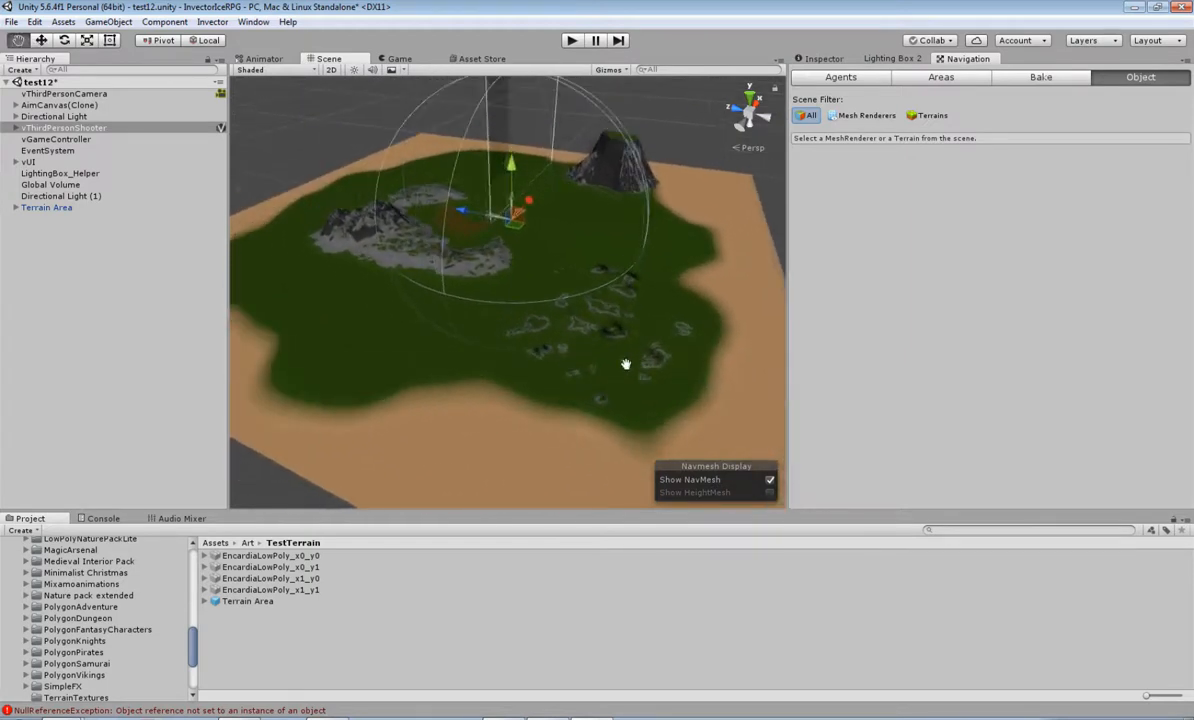
pyautogui.scroll(2, 617, 378)
pyautogui.moveTo(621, 370); pyautogui.dragTo(558, 376, button='middle')
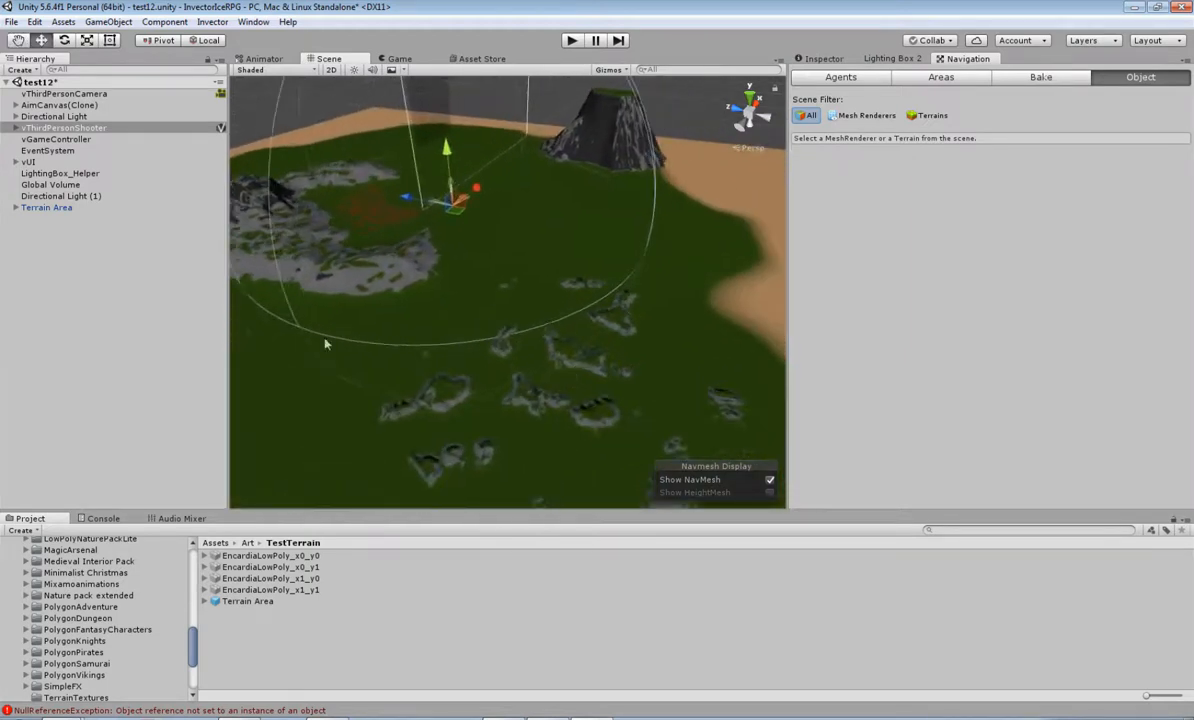
# Add the Awesome Technologies Vegetation Studio to the scene with nothing selected.
pyautogui.click(75, 315)
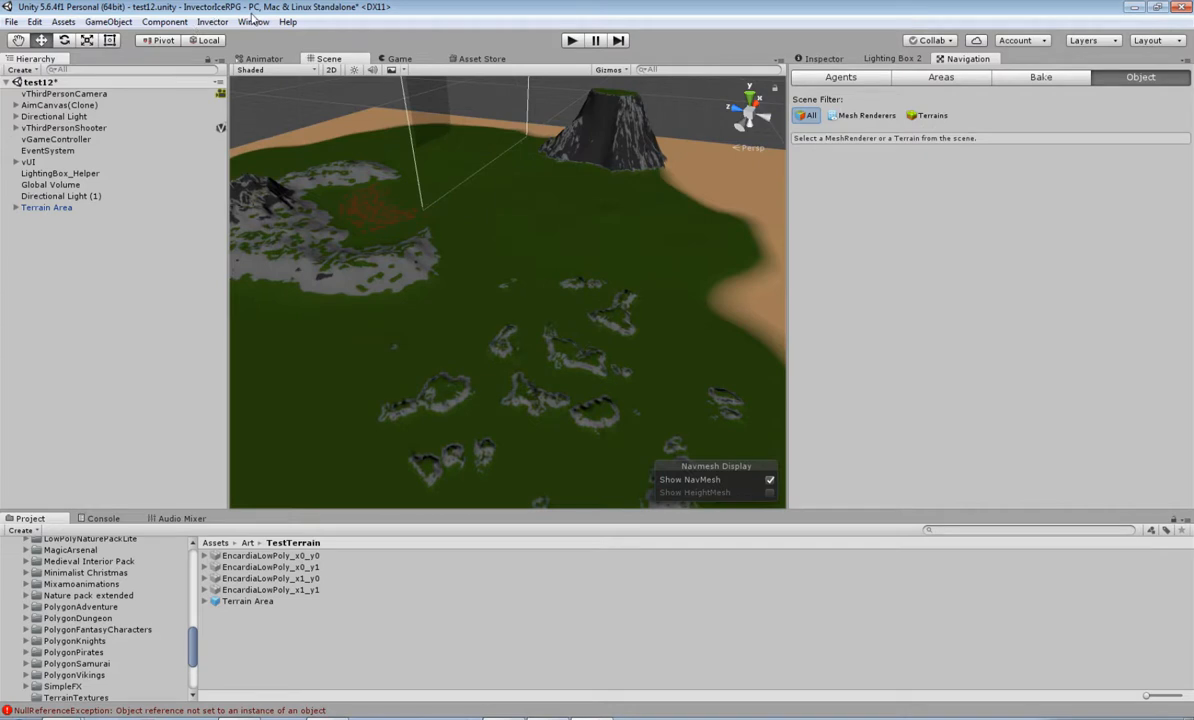
pyautogui.click(253, 21)
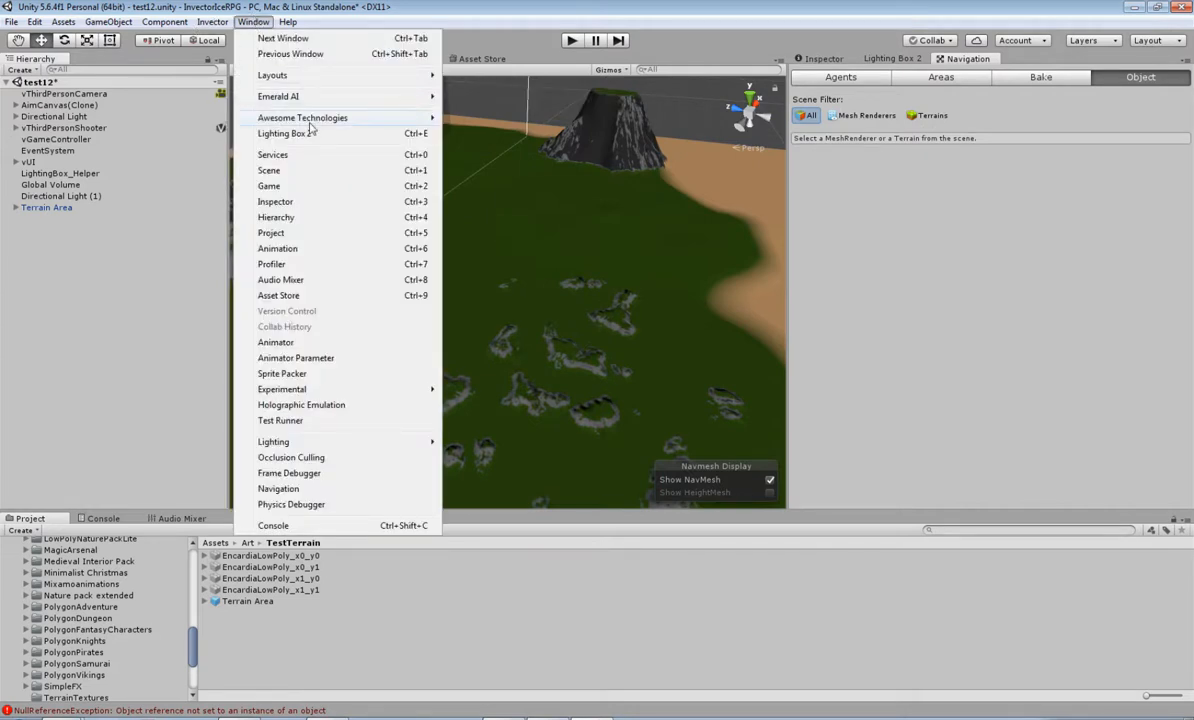
pyautogui.moveTo(311, 120)
pyautogui.moveTo(491, 122)
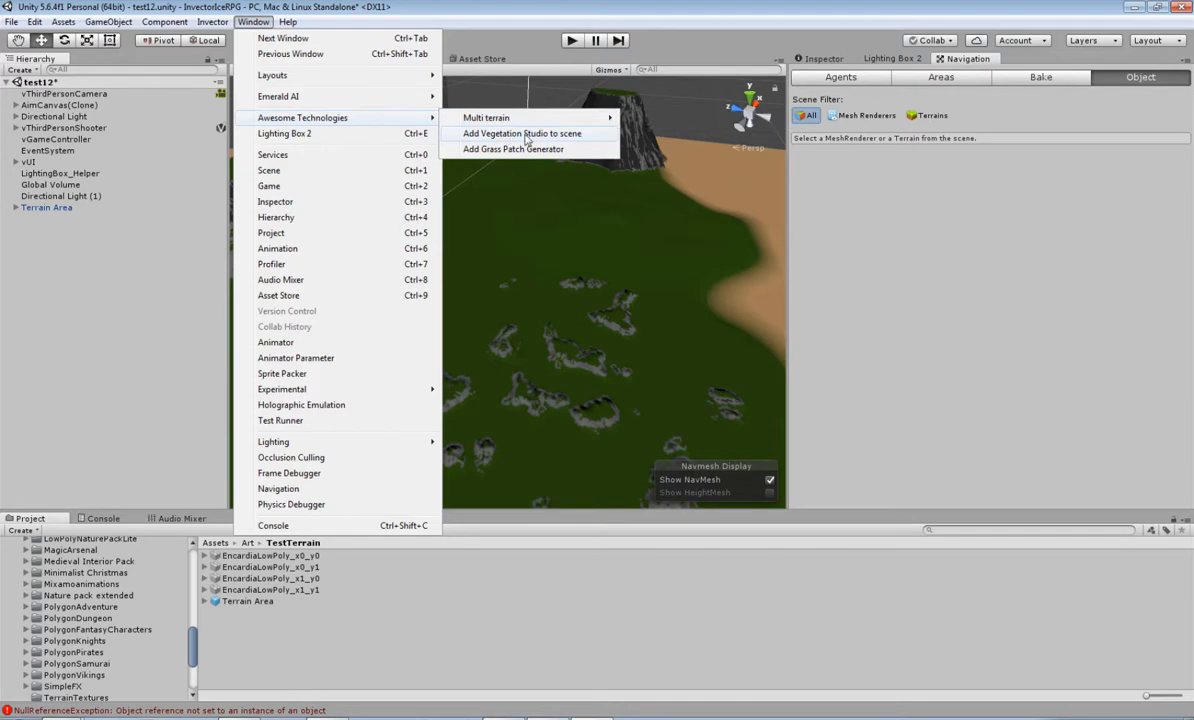
pyautogui.click(526, 137)
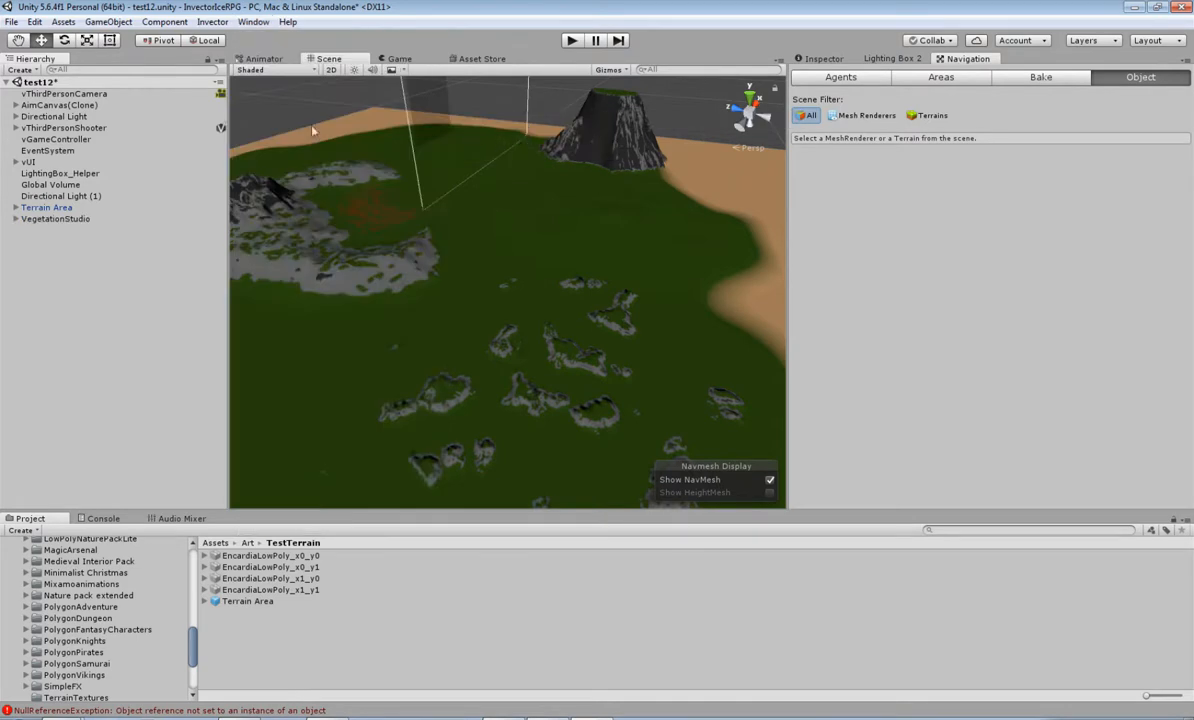
# Examine the VegetationStudio object's components and its child objects, and list the tiles under Terrain Area.
pyautogui.click(30, 220)
pyautogui.click(15, 219)
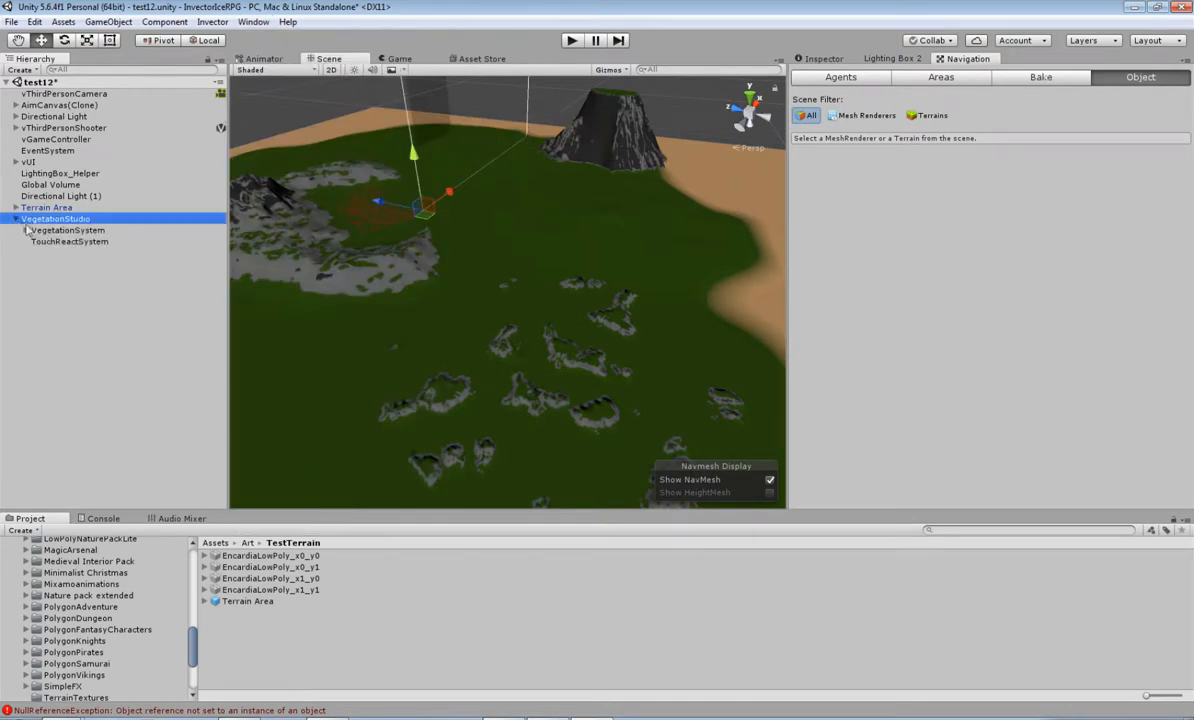
pyautogui.click(818, 60)
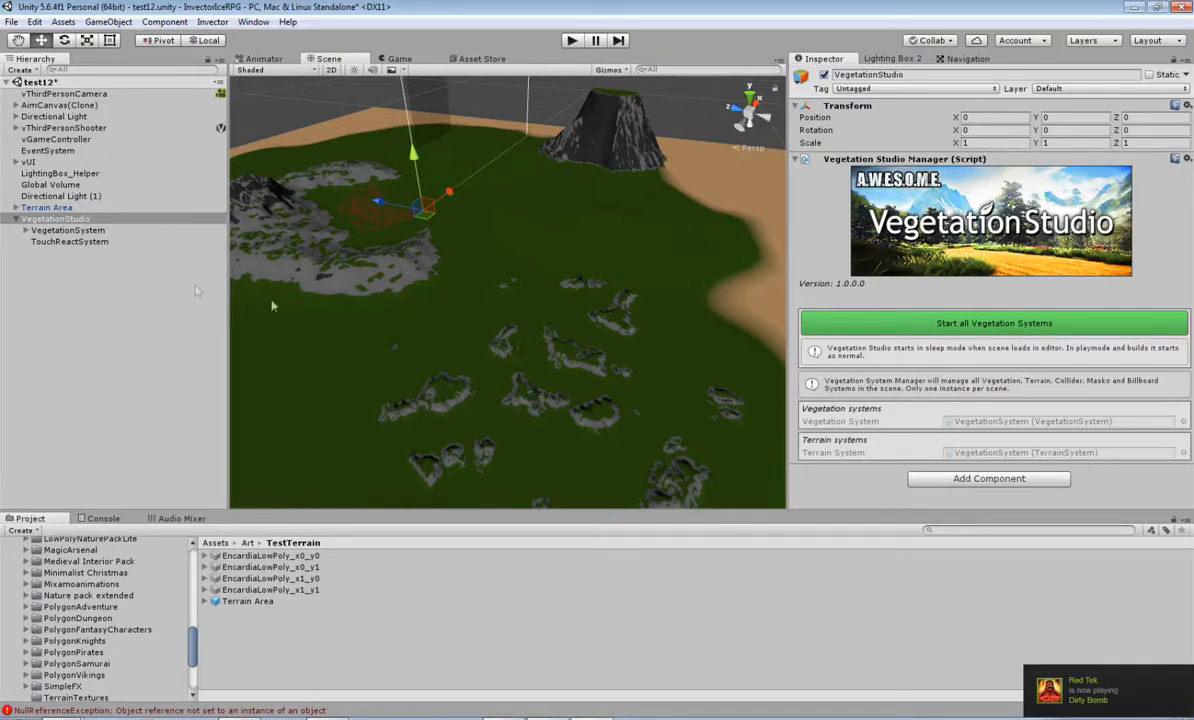
pyautogui.click(55, 231)
pyautogui.click(25, 231)
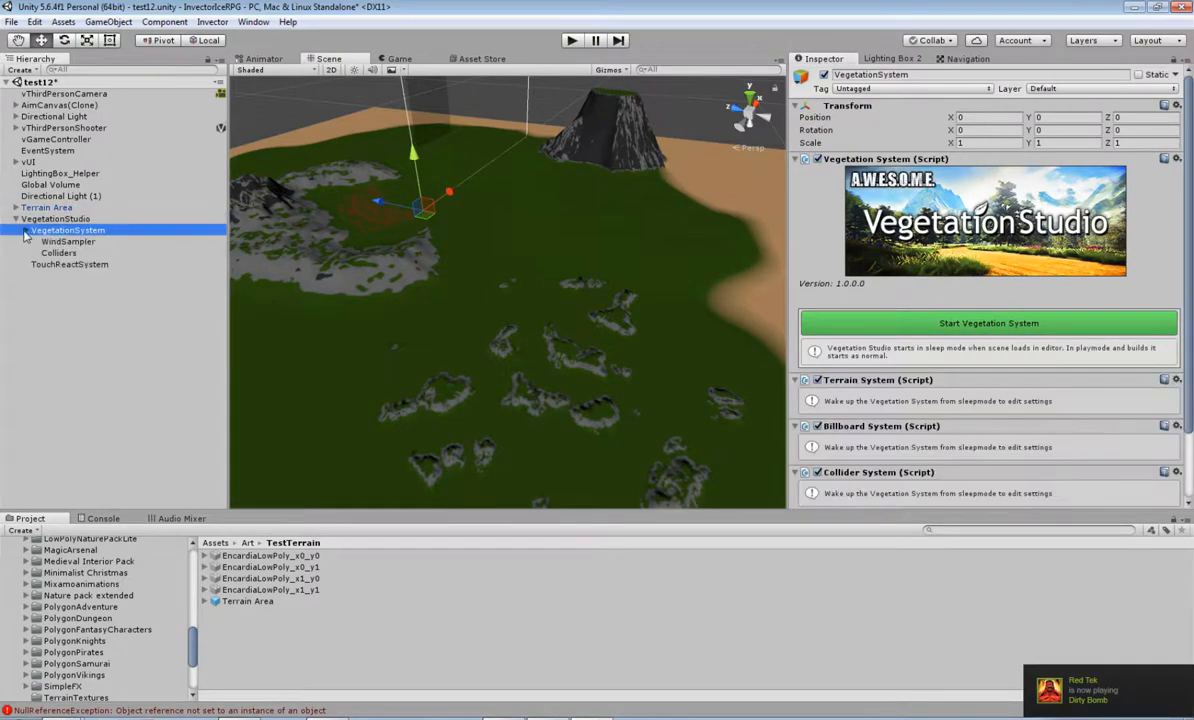
pyautogui.click(16, 208)
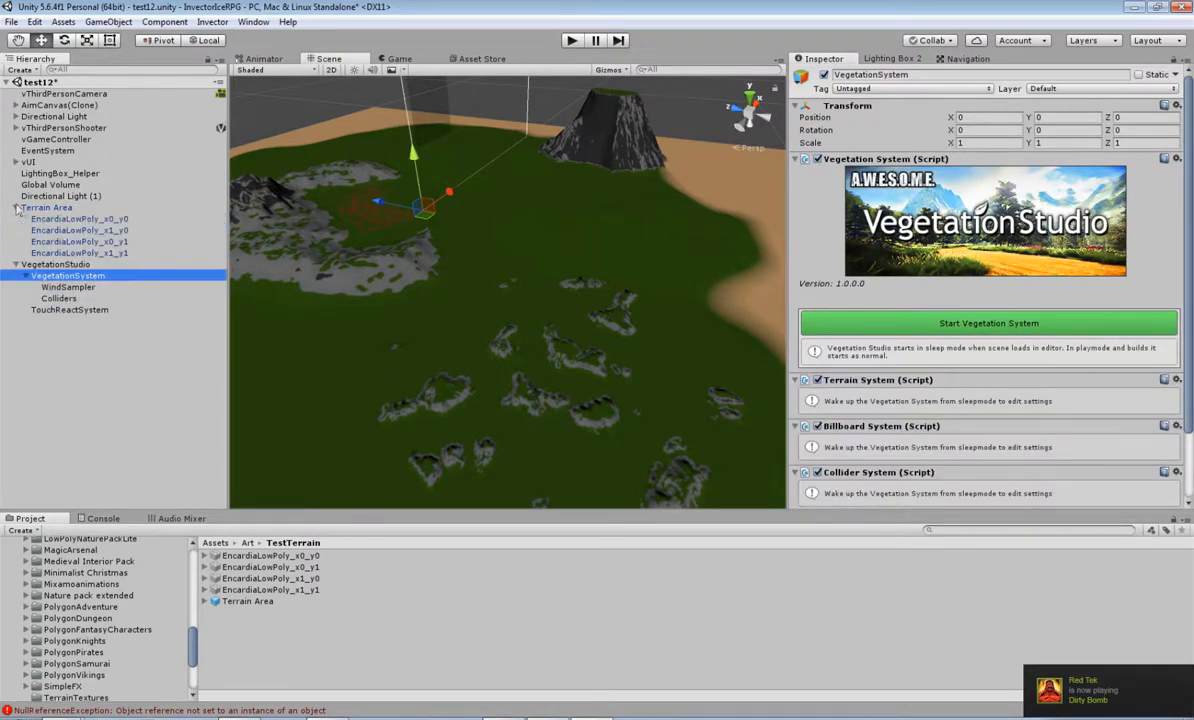
pyautogui.click(63, 277)
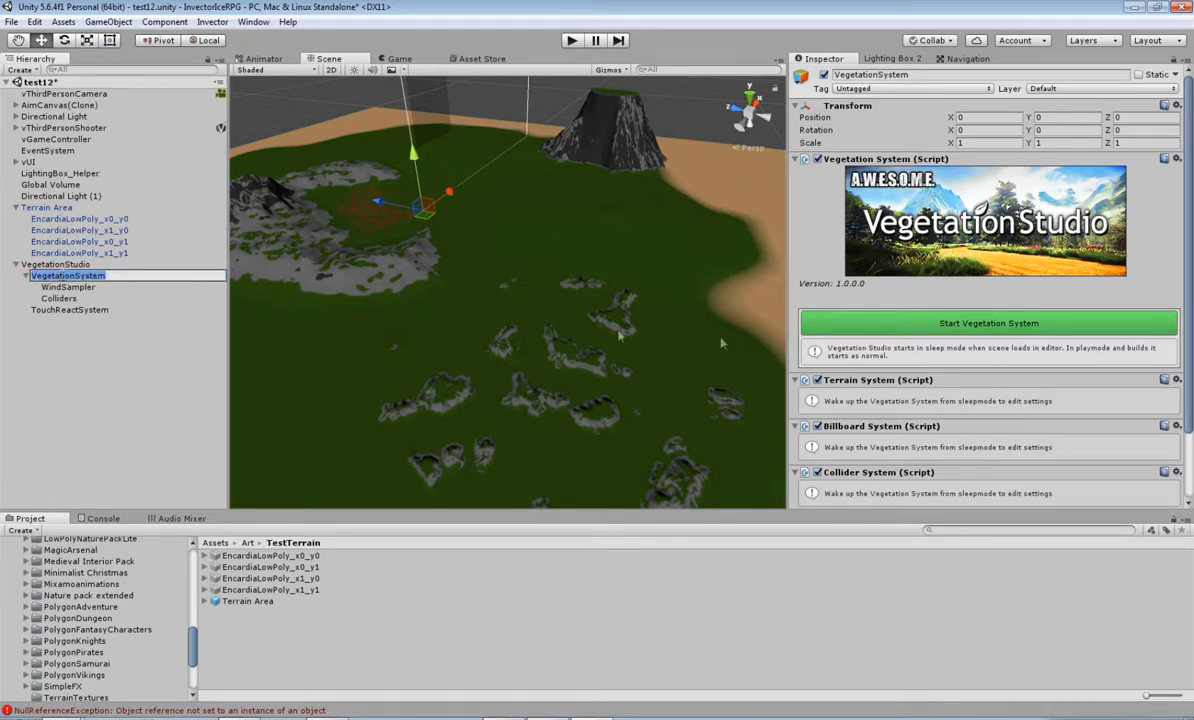
pyautogui.scroll(-3, 873, 394)
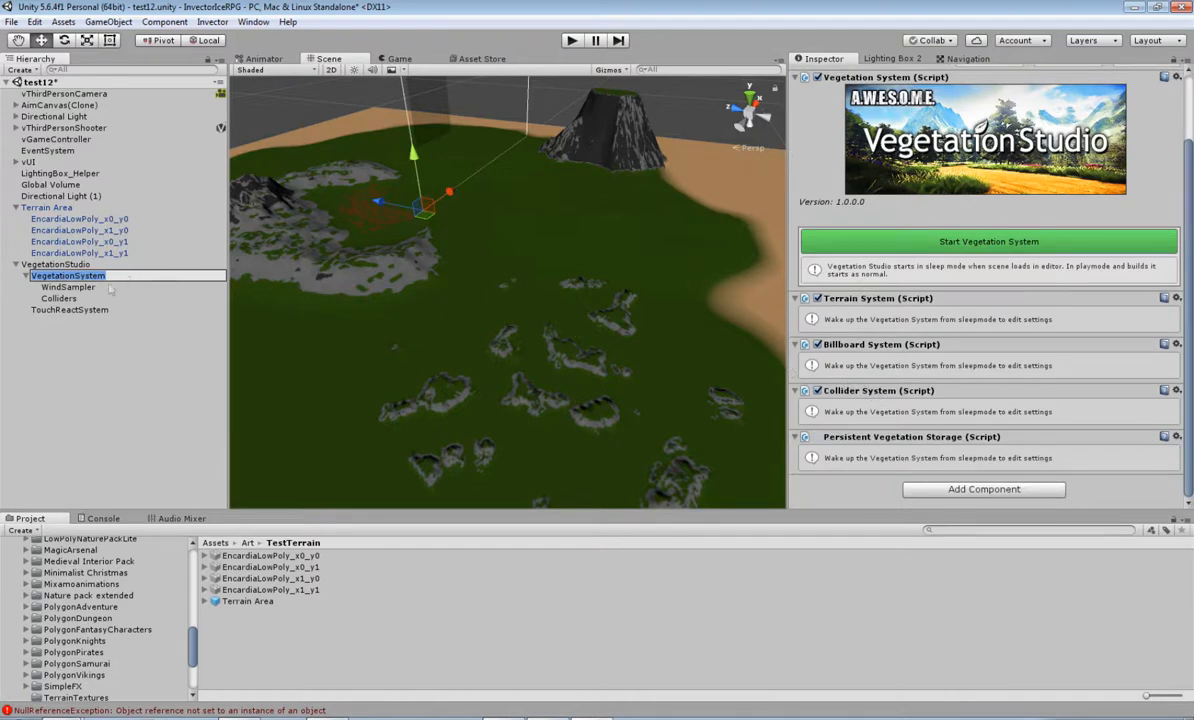
pyautogui.click(77, 285)
pyautogui.click(62, 297)
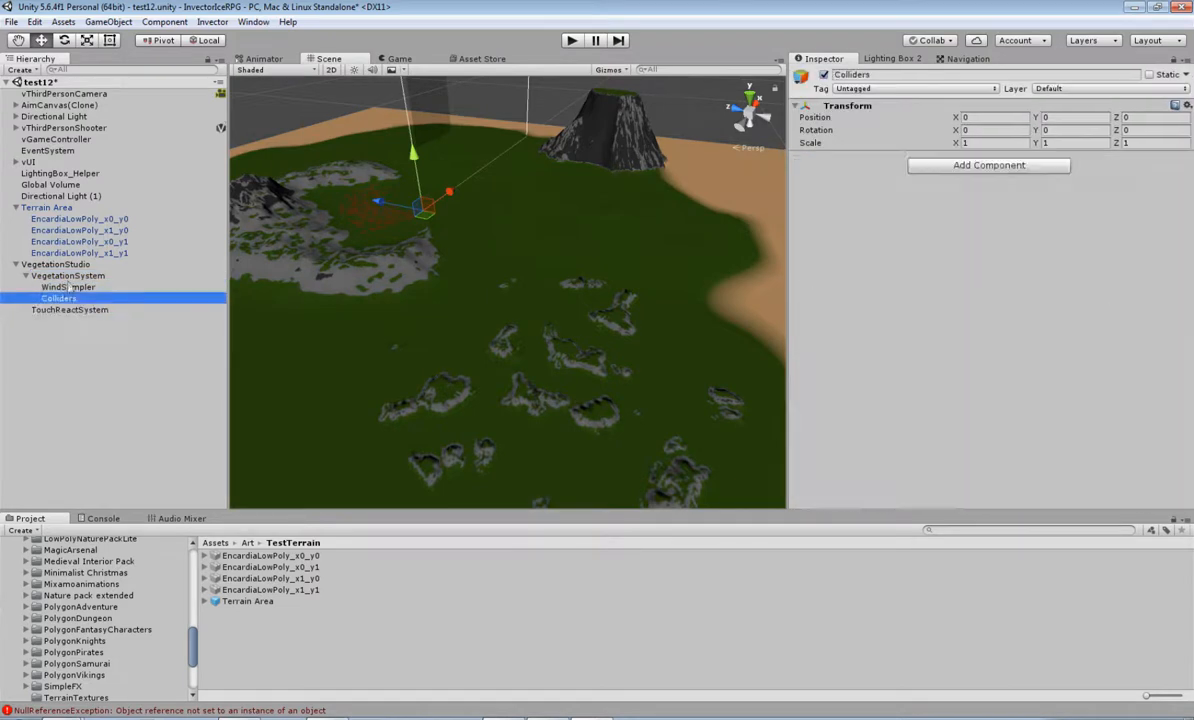
pyautogui.click(68, 276)
# Add a VegetationSystem to the EncardiaLowPoly_x0_y0 terrain tile.
pyautogui.click(89, 219)
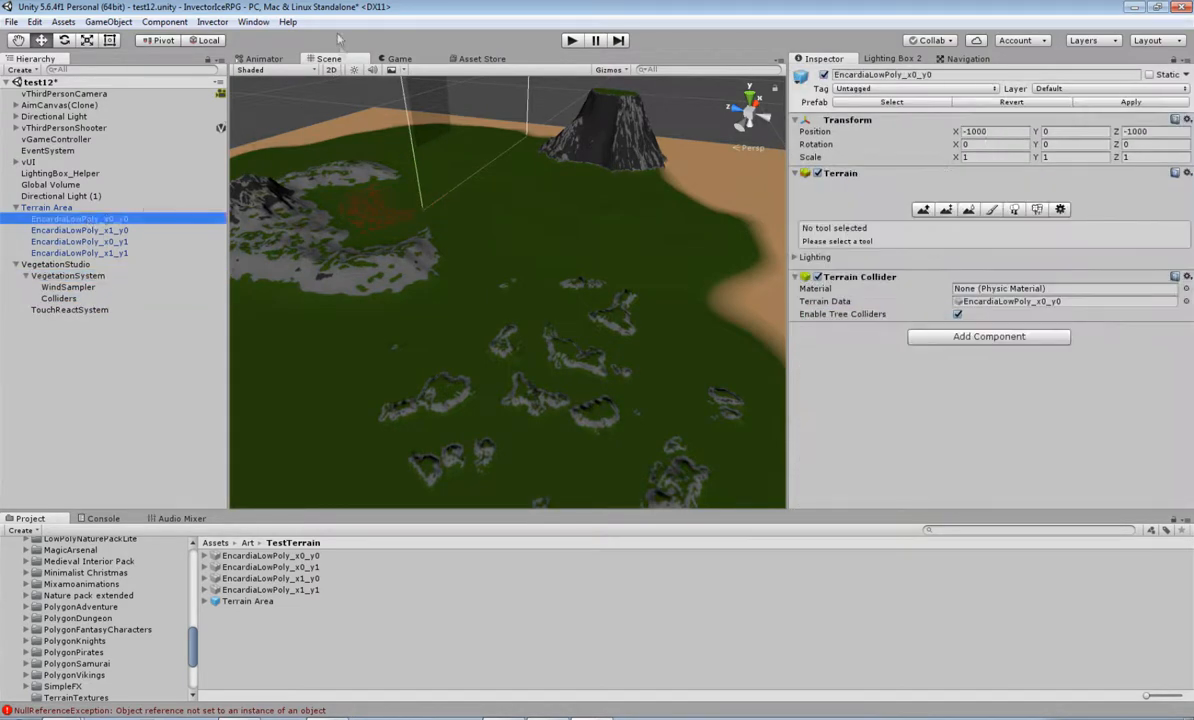
pyautogui.click(252, 22)
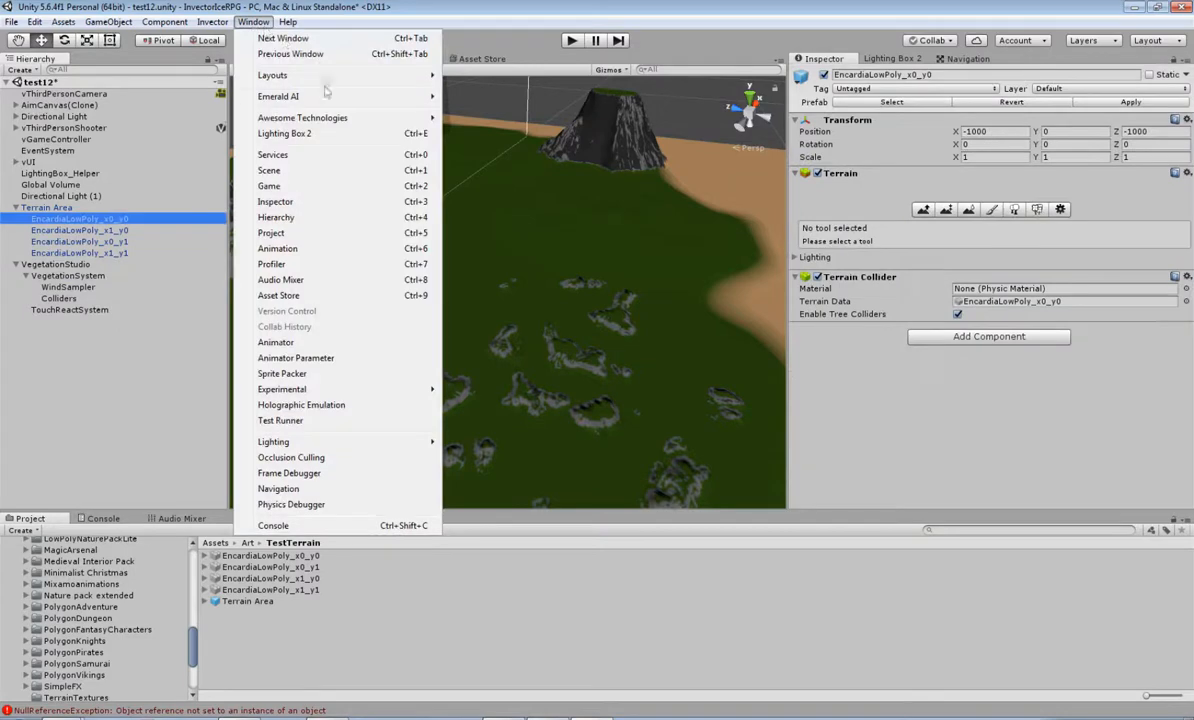
pyautogui.click(1186, 173)
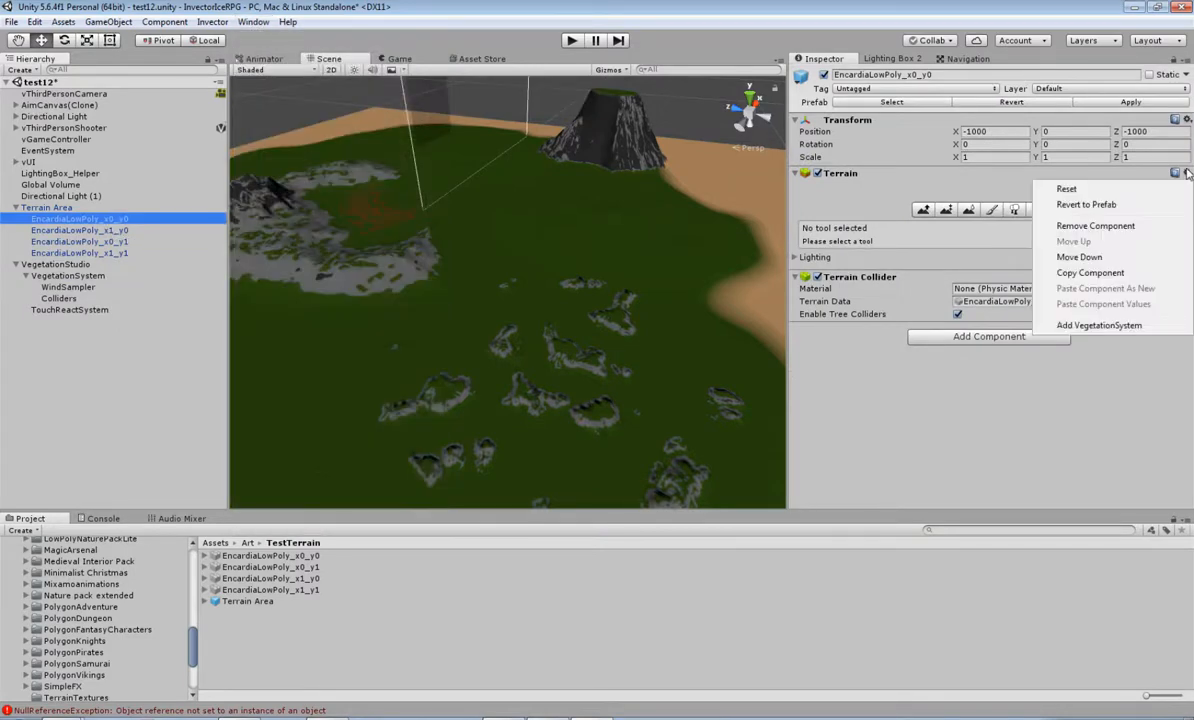
pyautogui.click(1100, 325)
# Add a VegetationSystem to the EncardiaLowPoly_x1_y0 terrain tile.
pyautogui.click(128, 242)
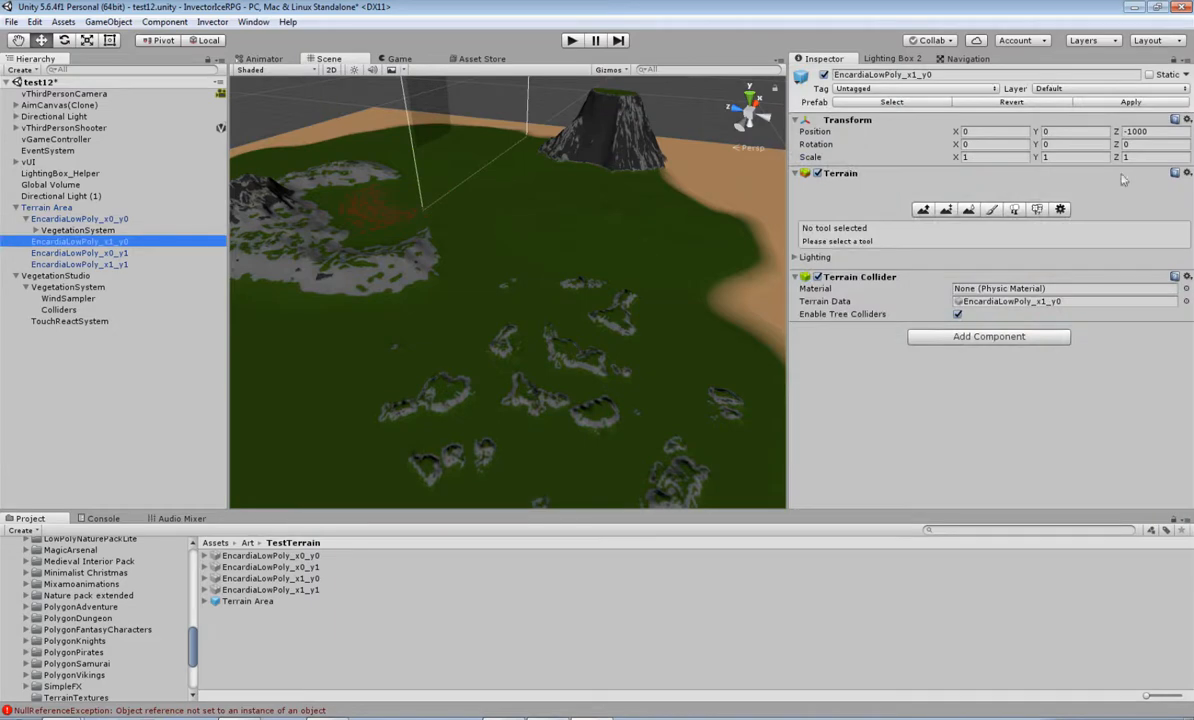
pyautogui.click(1186, 174)
pyautogui.click(1100, 325)
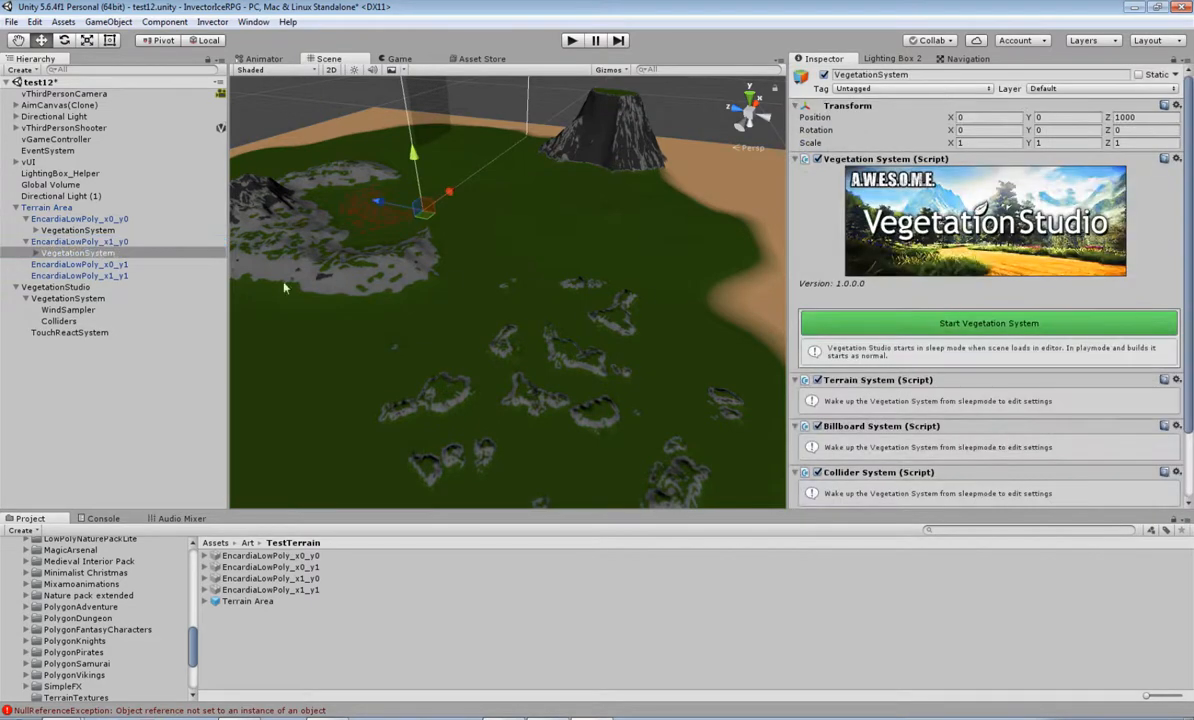
# Add a VegetationSystem to both the EncardiaLowPoly_x0_y1 and EncardiaLowPoly_x1_y1 terrain tiles.
pyautogui.click(85, 265)
pyautogui.click(1186, 174)
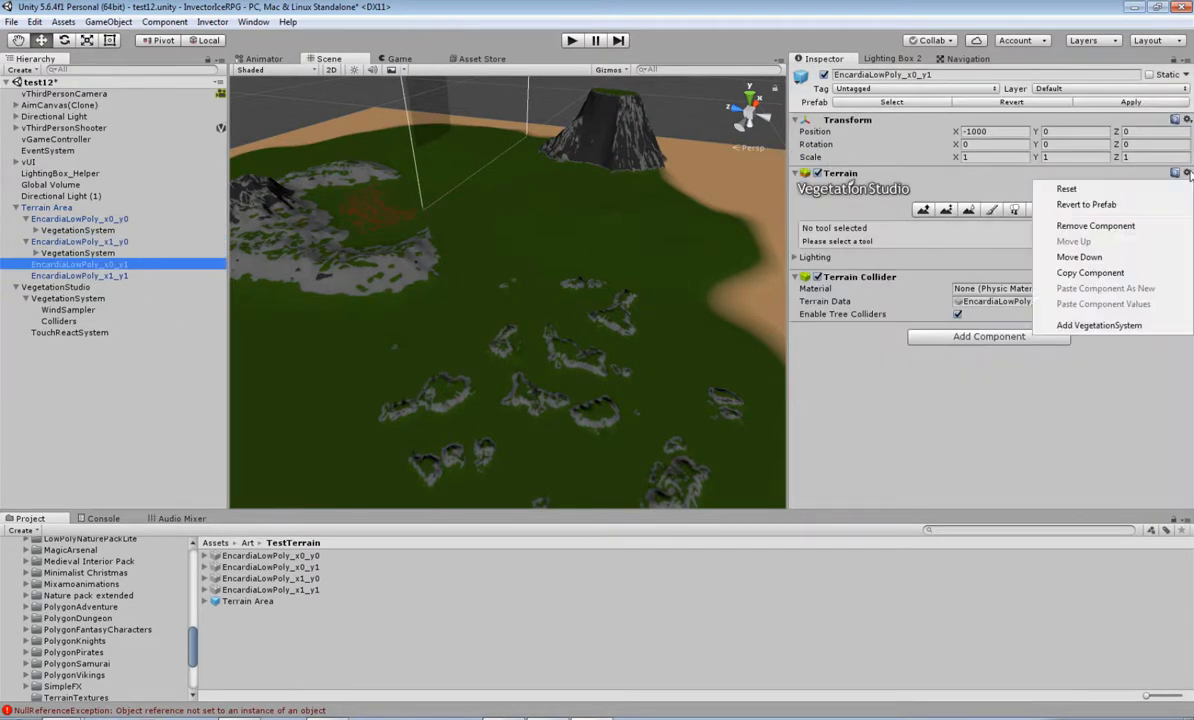
pyautogui.click(1095, 322)
pyautogui.click(90, 287)
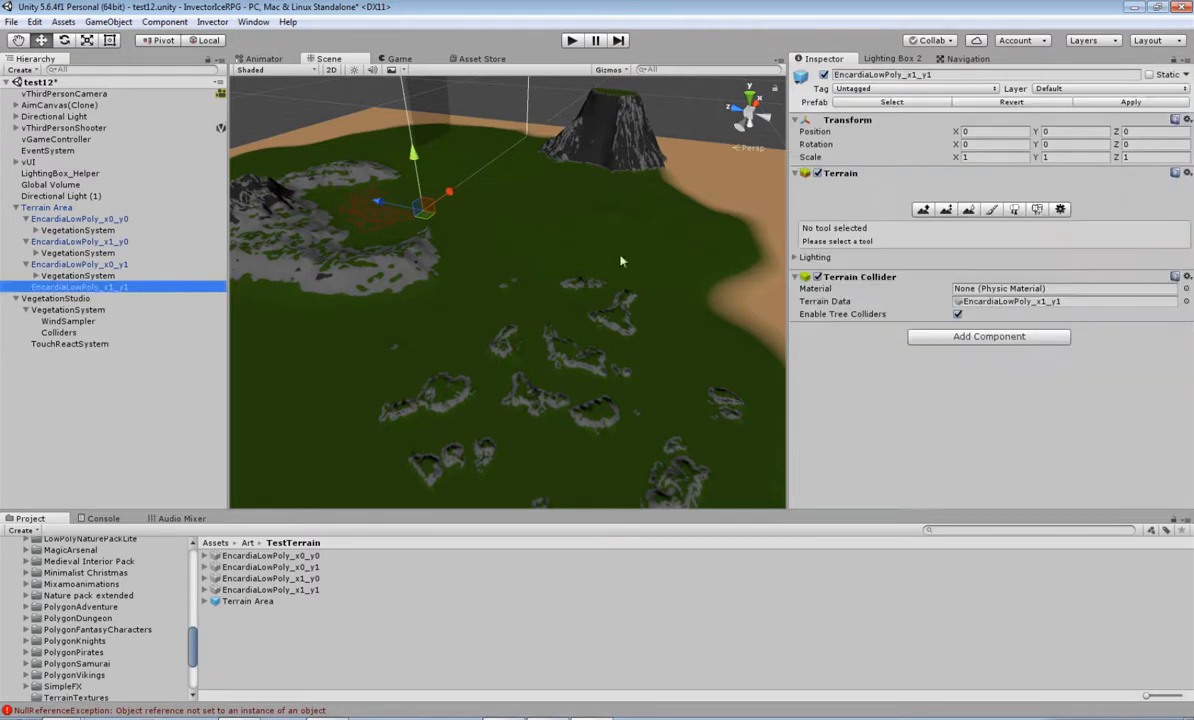
pyautogui.click(1186, 174)
pyautogui.click(1095, 322)
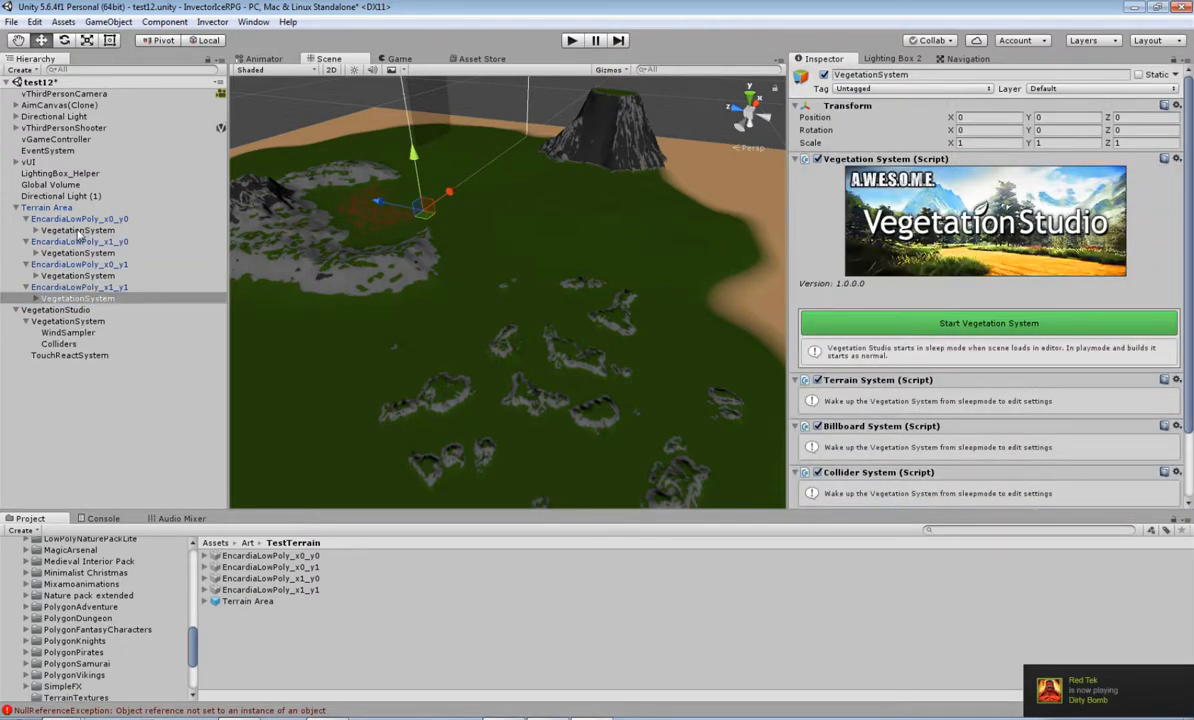
# Start the VegetationSystem directly under the VegetationStudio object and look through its settings.
pyautogui.click(80, 322)
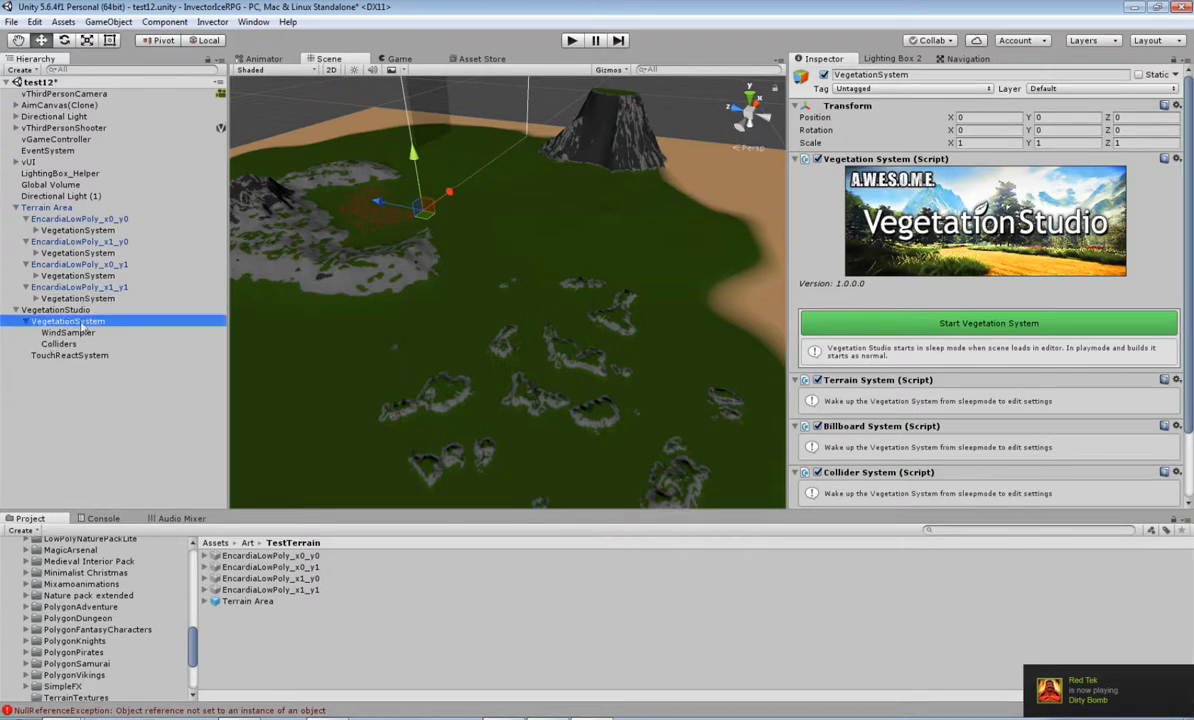
pyautogui.click(945, 330)
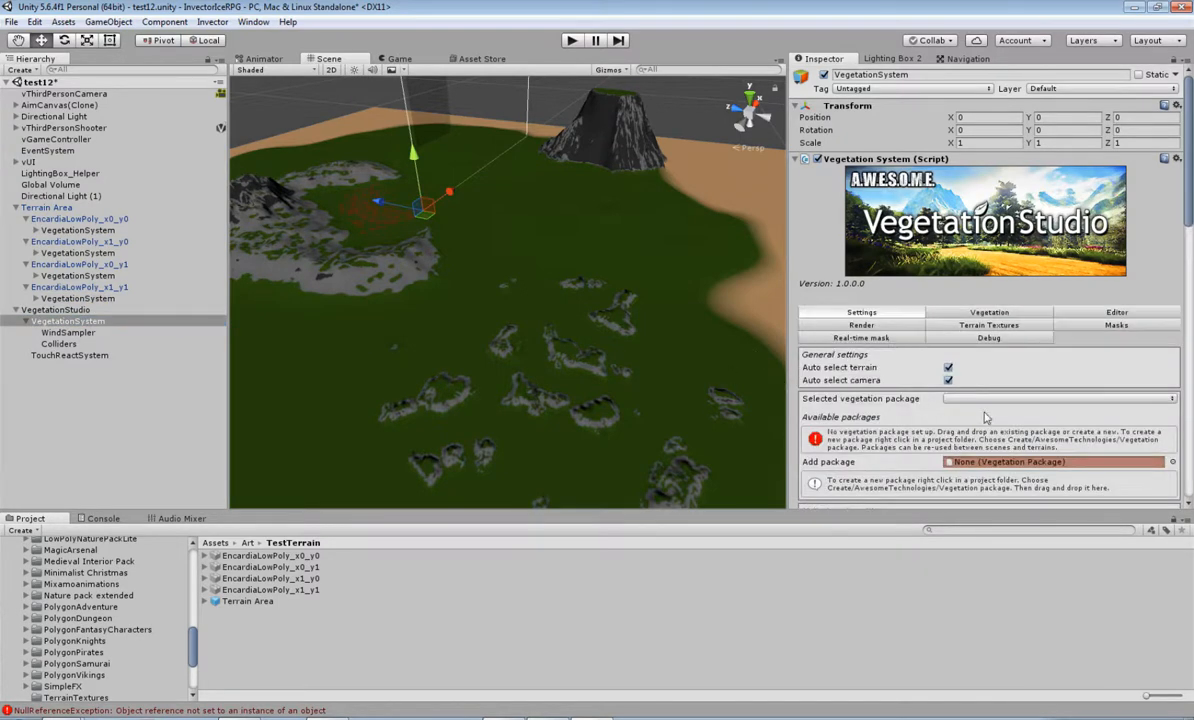
pyautogui.scroll(-3, 985, 417)
pyautogui.scroll(2, 968, 414)
# Delete the VegetationSystem that sits directly under the VegetationStudio object, keeping its TouchReactSystem.
pyautogui.click(80, 322)
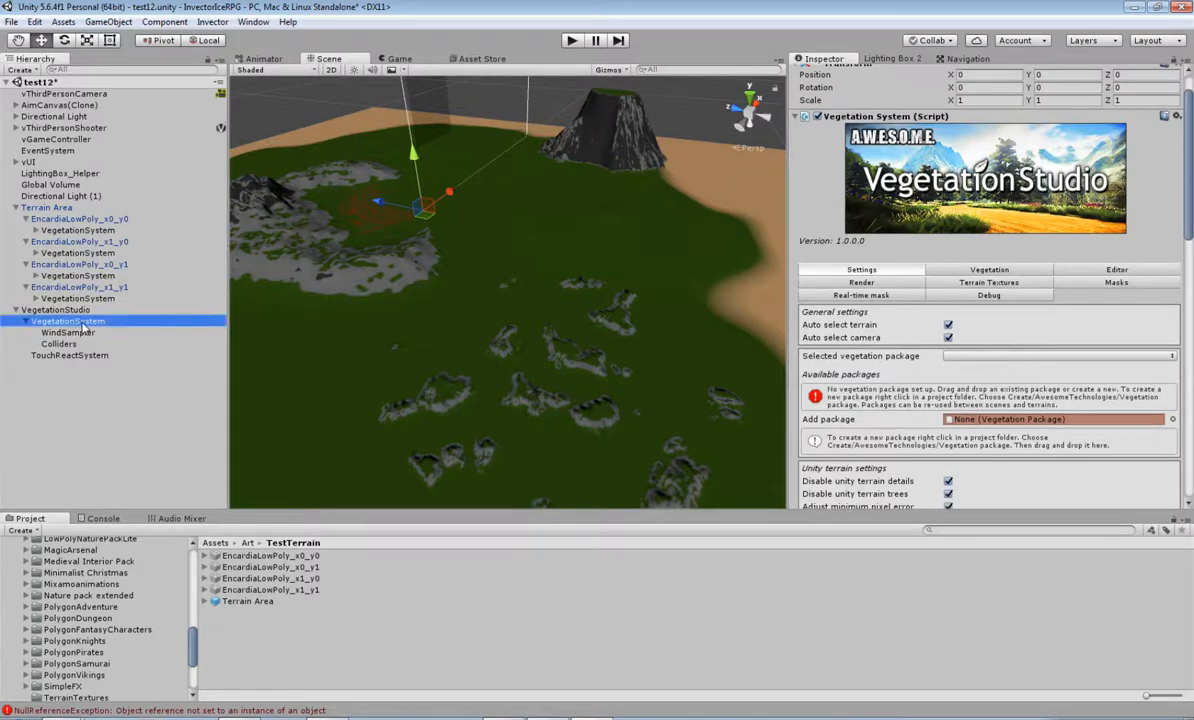
pyautogui.click(70, 333)
pyautogui.click(76, 324)
pyautogui.click(27, 321)
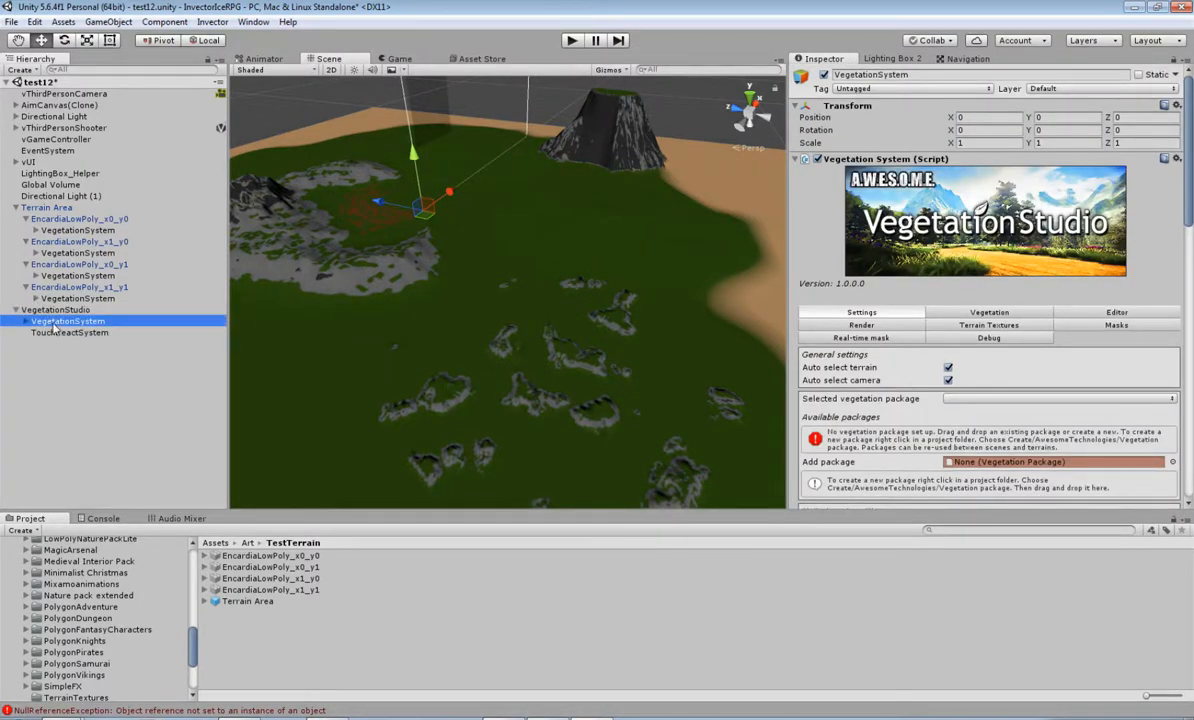
pyautogui.press('Delete')
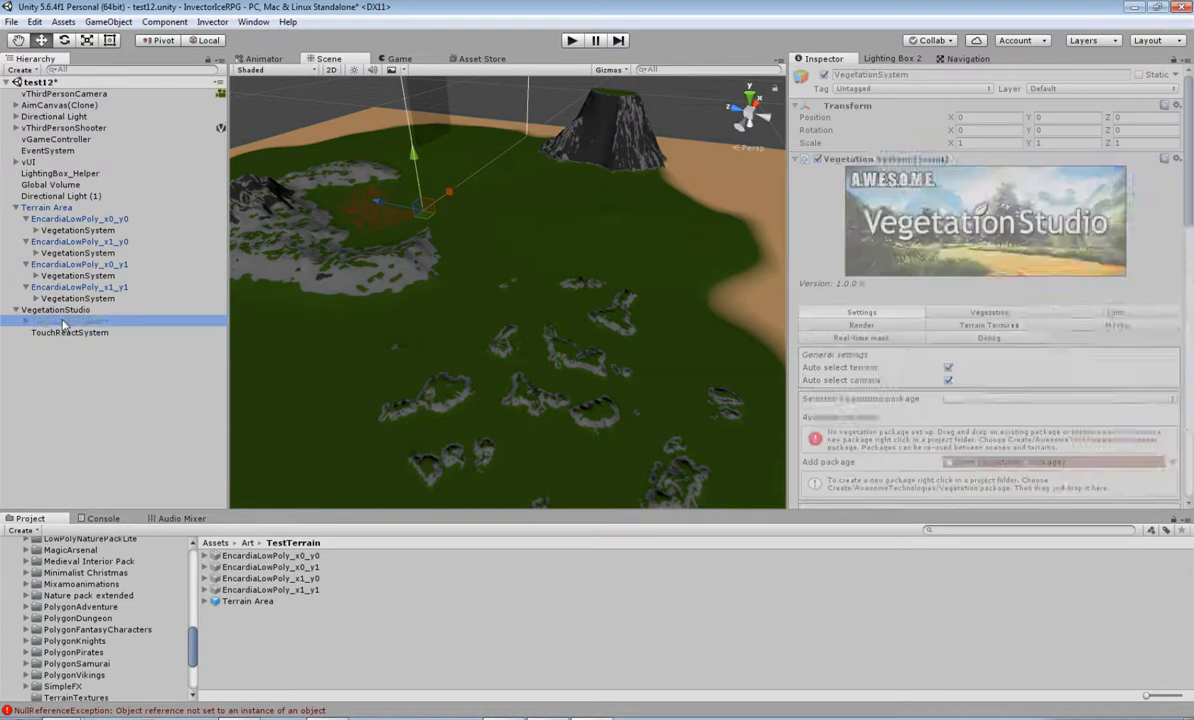
# Review the vegetation and terrain systems registered in the VegetationStudio object's manager component.
pyautogui.click(62, 311)
pyautogui.click(16, 311)
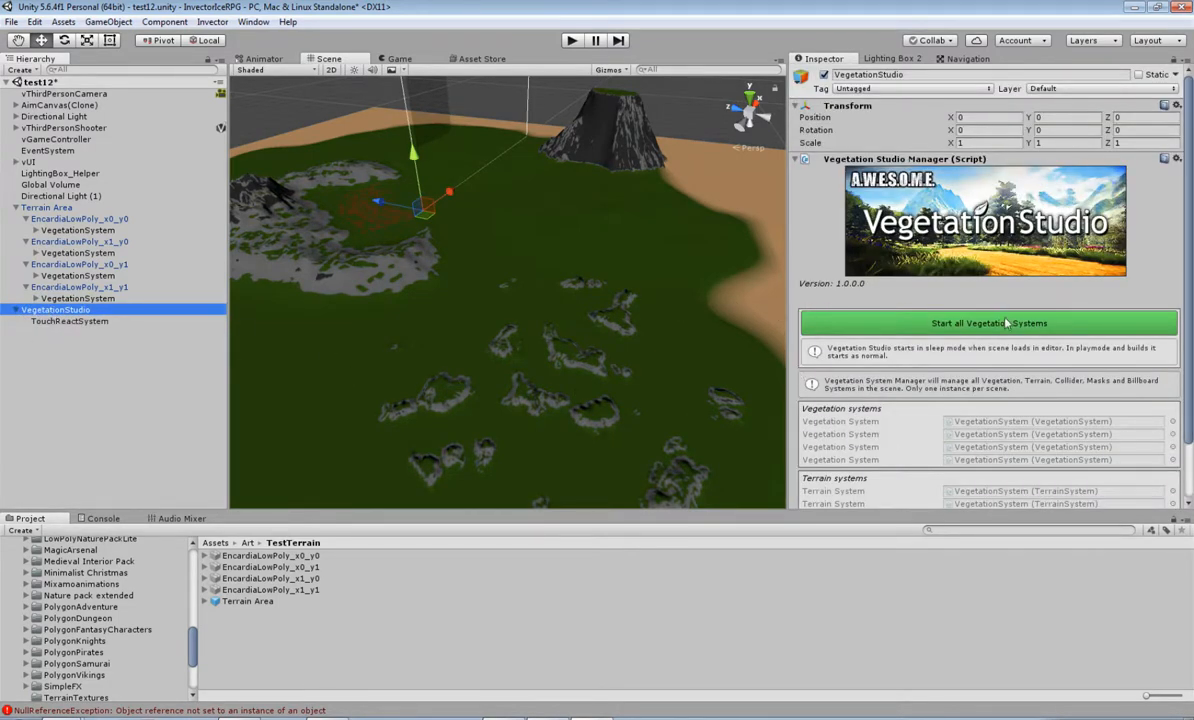
pyautogui.scroll(-2, 1007, 341)
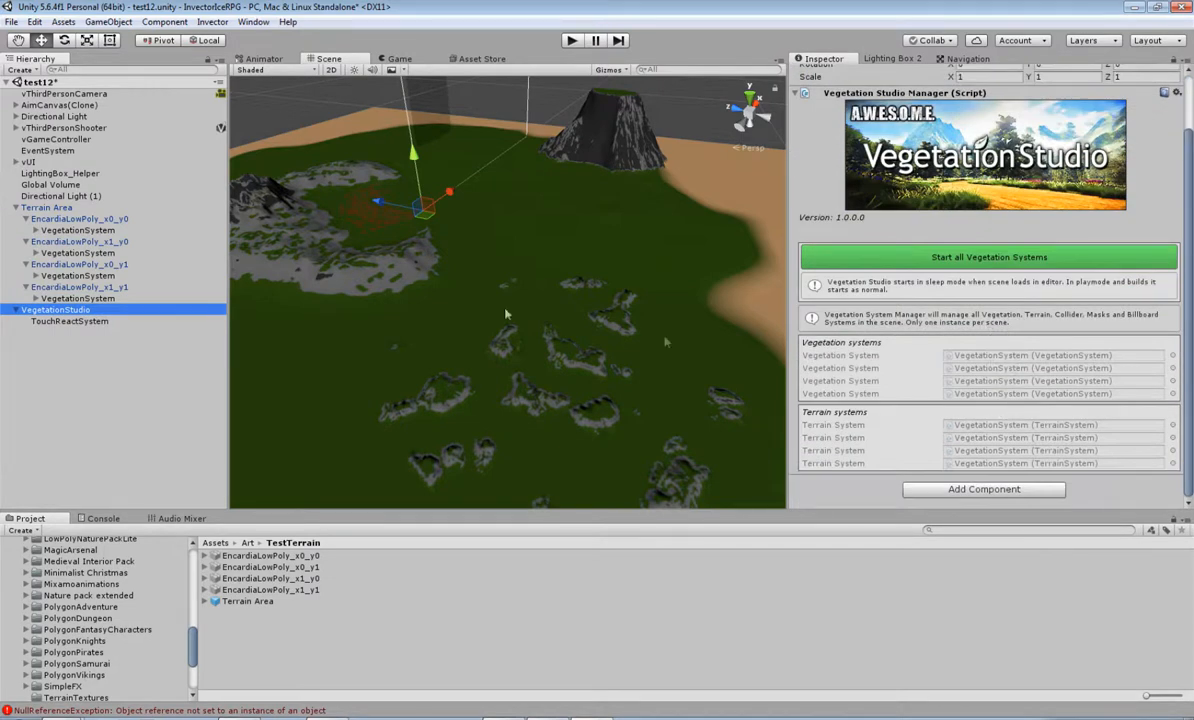
# Start the VegetationSystem of the EncardiaLowPoly_x0_y0 tile and check its vegetation package settings.
pyautogui.click(73, 230)
pyautogui.click(36, 230)
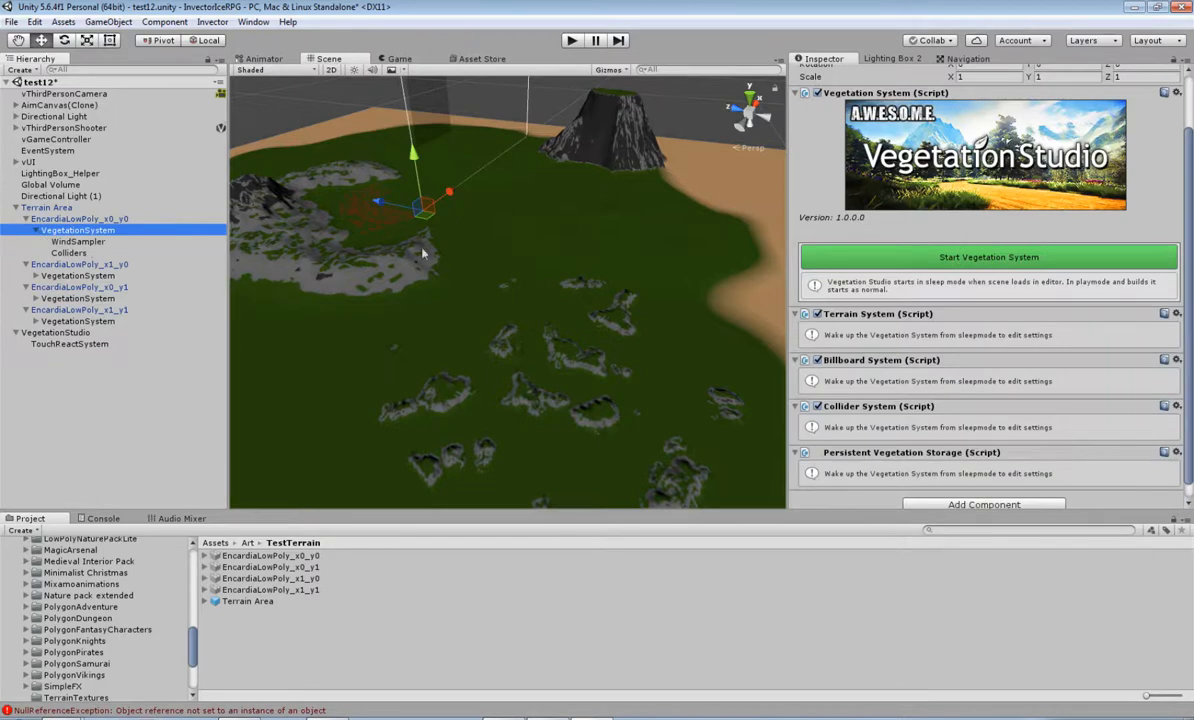
pyautogui.click(960, 255)
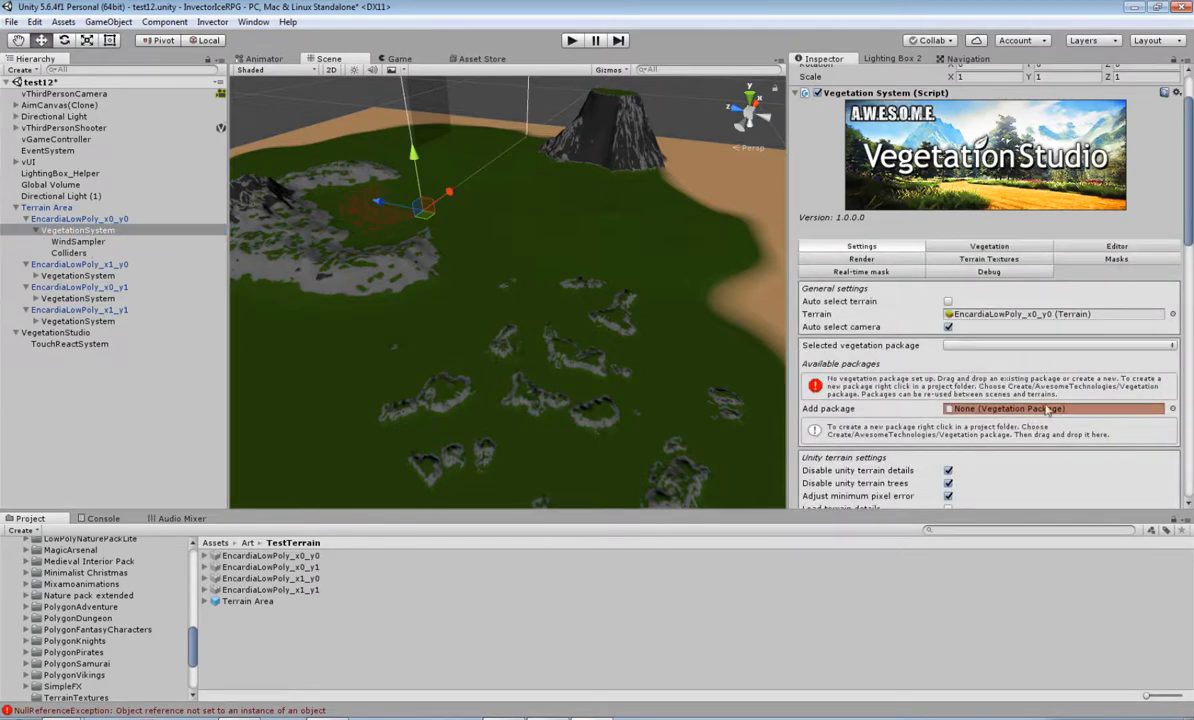
pyautogui.scroll(-1, 1022, 395)
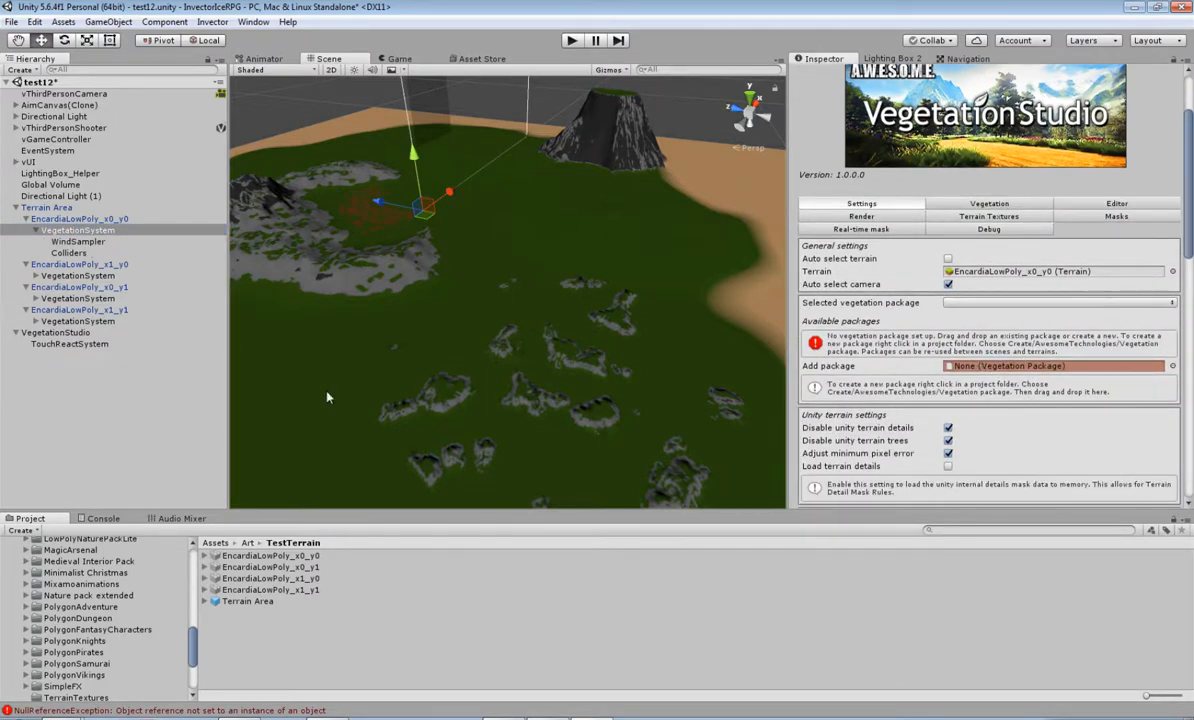
# Create a folder named VegePack inside the Invector-3rdPersonController assets folder.
pyautogui.scroll(10, 110, 615)
pyautogui.scroll(-5, 33, 610)
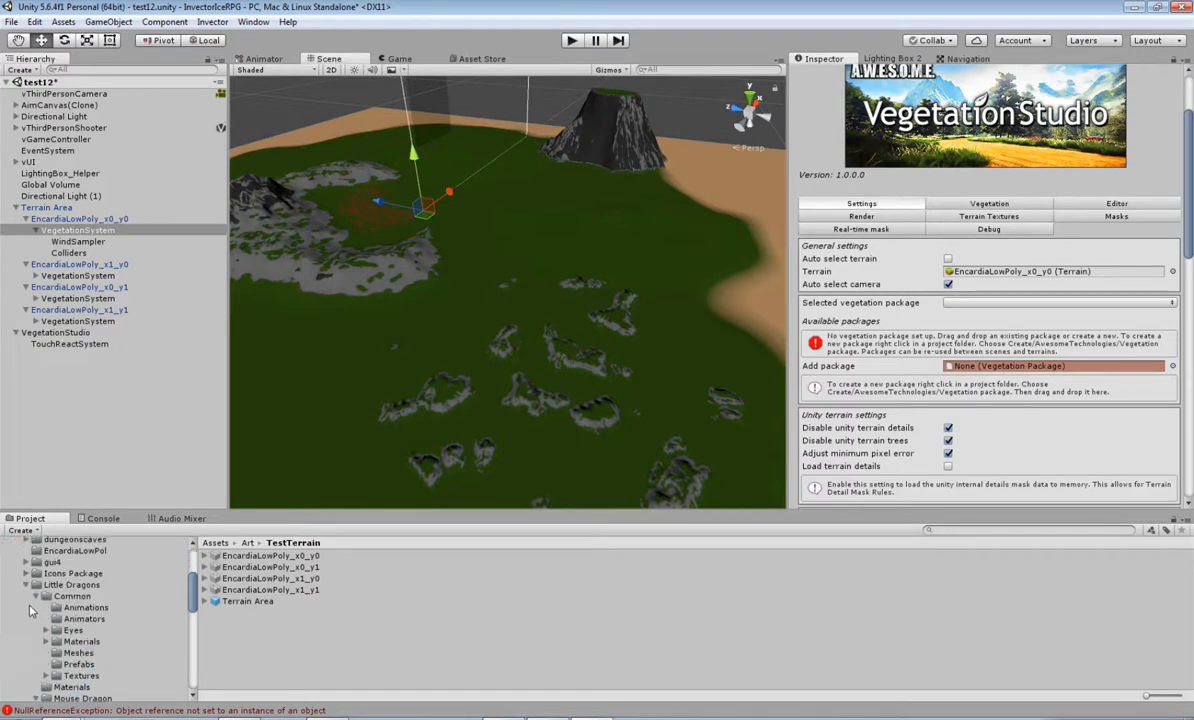
pyautogui.scroll(5, 30, 586)
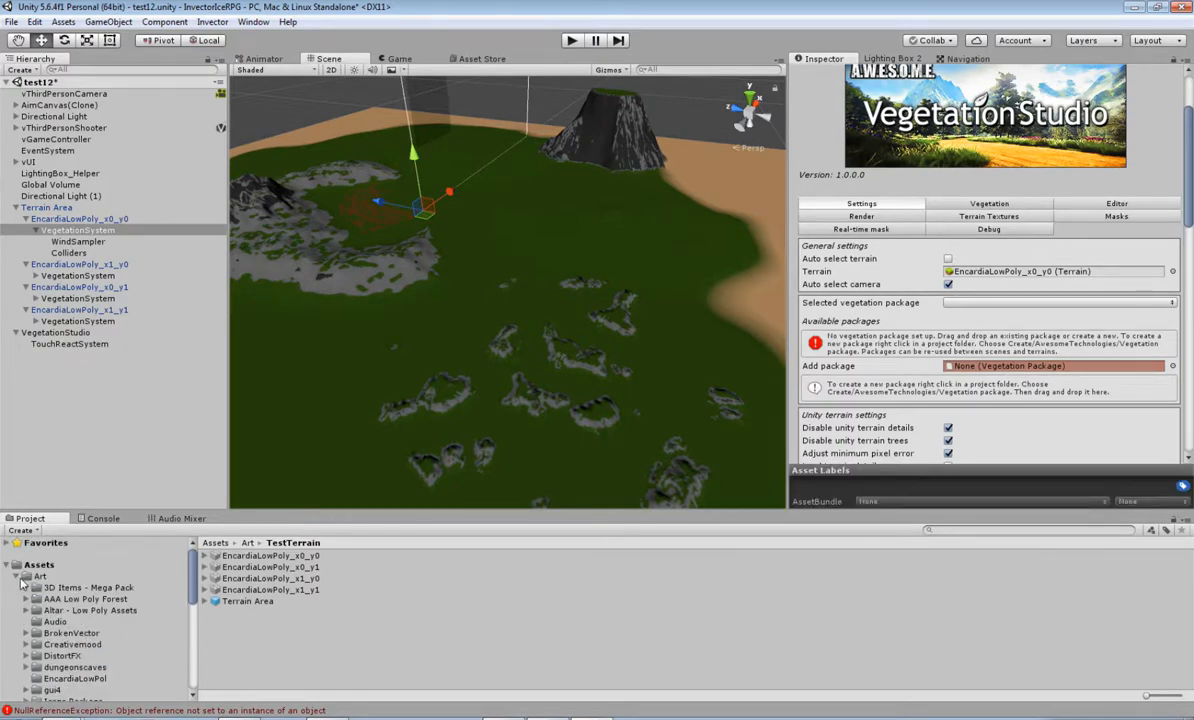
pyautogui.click(18, 577)
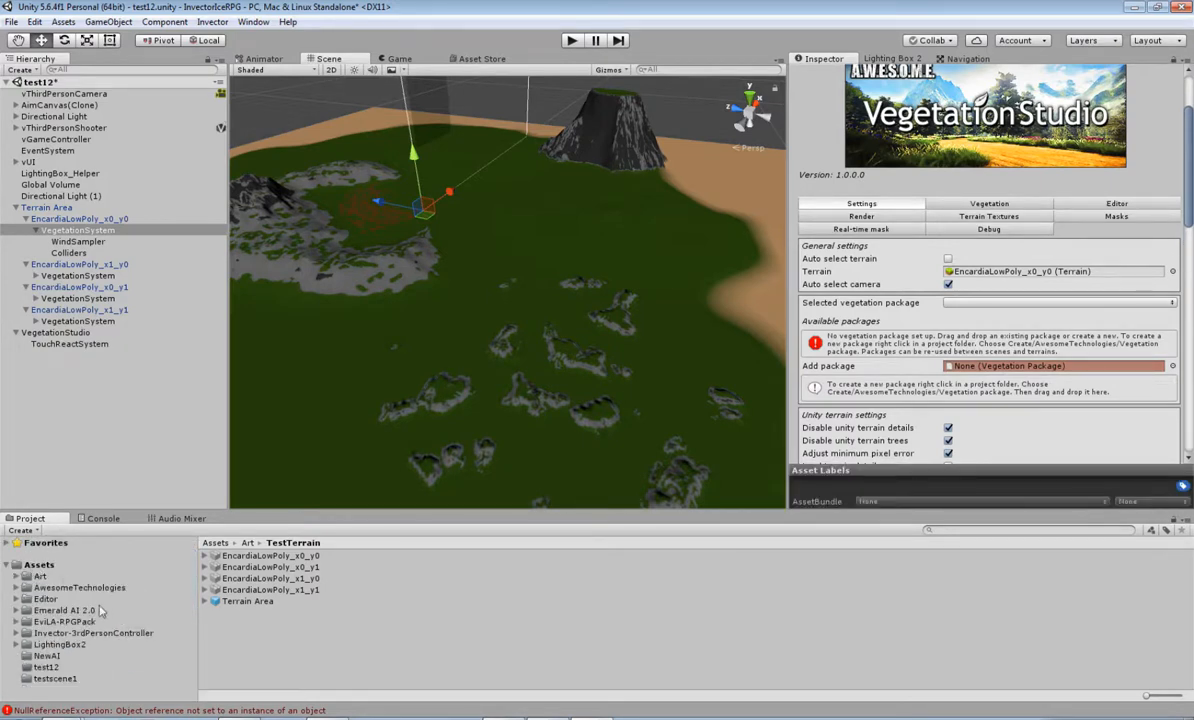
pyautogui.click(40, 565)
pyautogui.rightClick(634, 612)
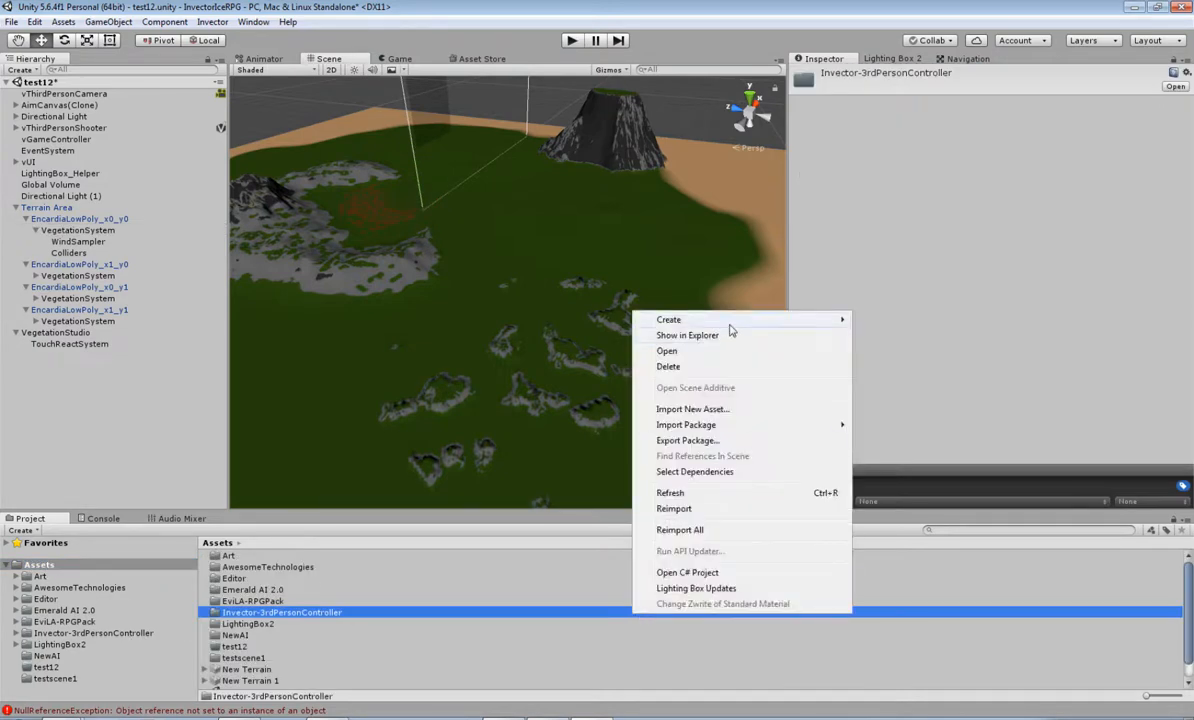
pyautogui.moveTo(729, 325)
pyautogui.click(899, 319)
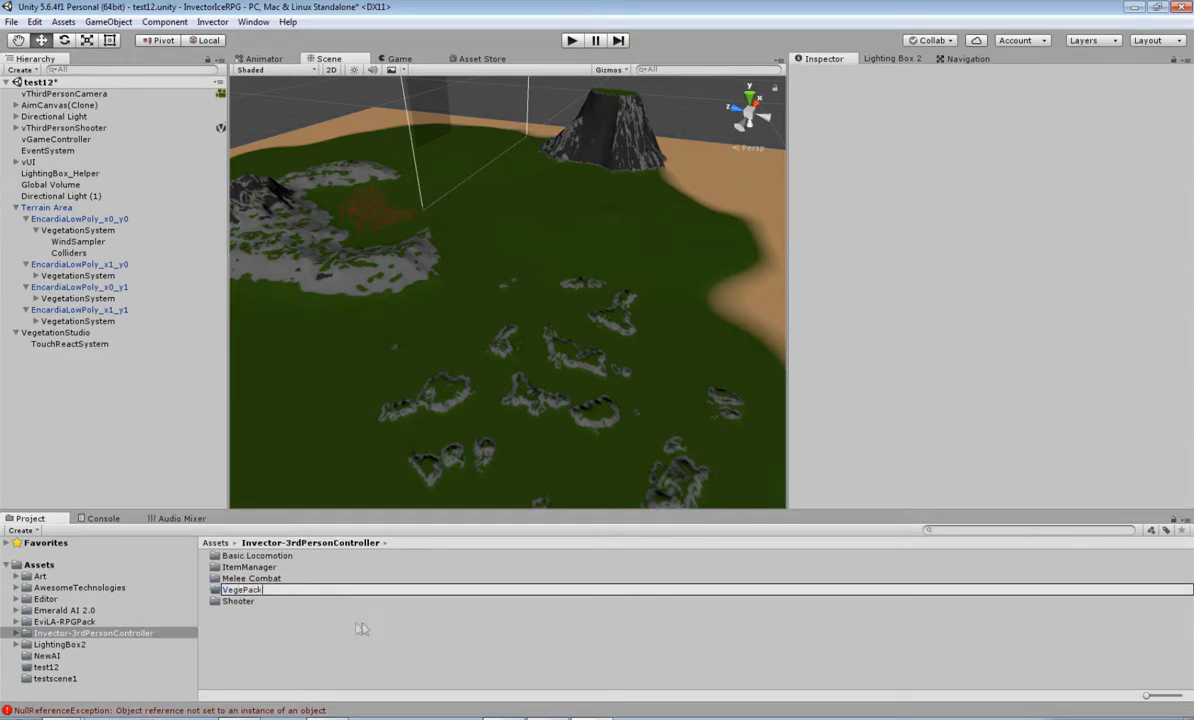
pyautogui.press('Return')
# Create a VegetationPackage with 8 terrain textures inside the VegePack folder and name it LowPolyPack.
pyautogui.doubleClick(230, 604)
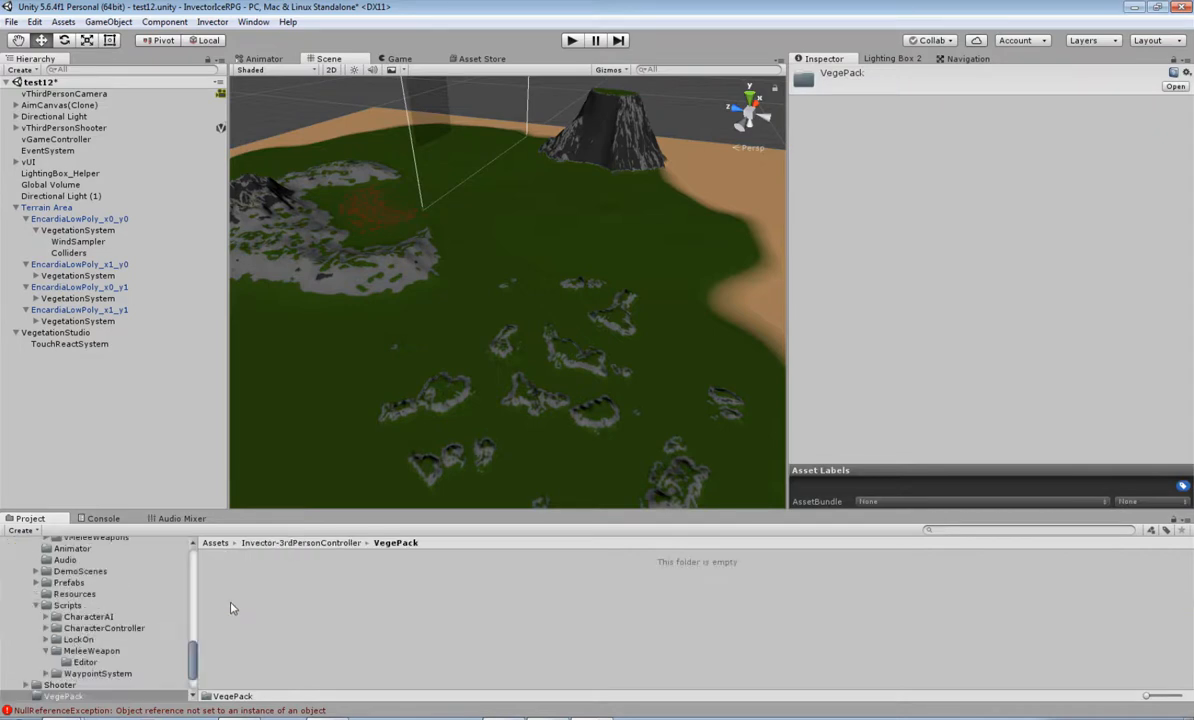
pyautogui.rightClick(285, 627)
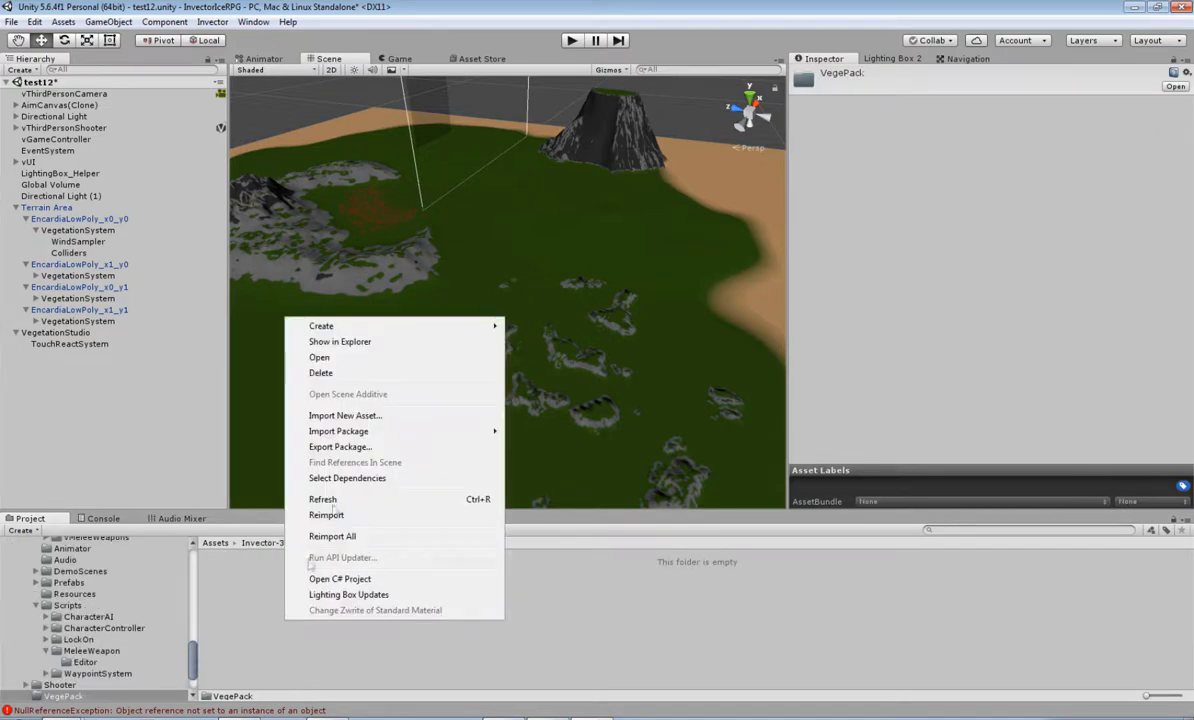
pyautogui.moveTo(400, 328)
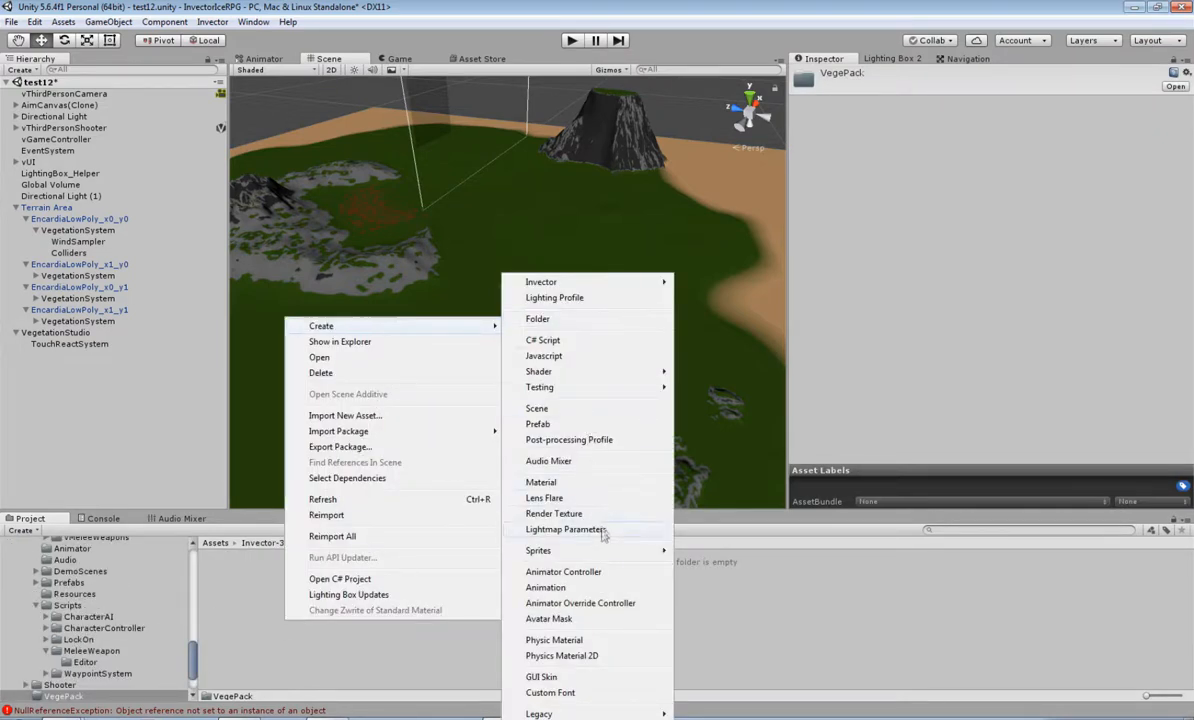
pyautogui.moveTo(576, 713)
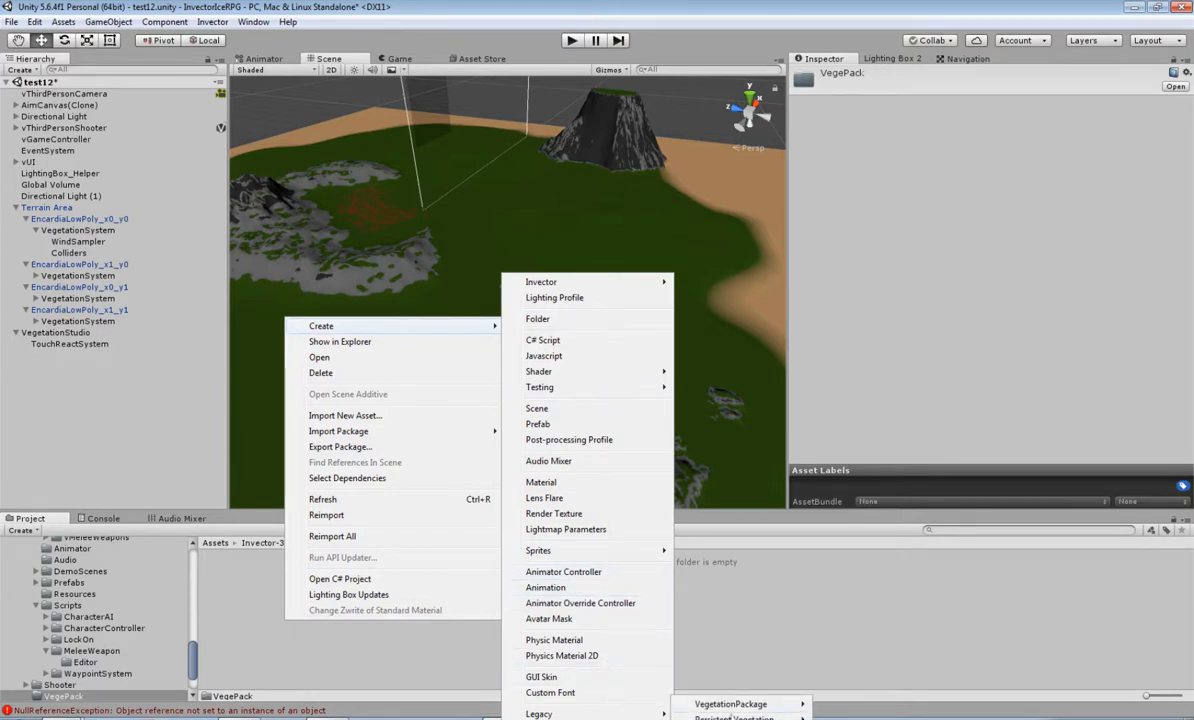
pyautogui.moveTo(745, 712)
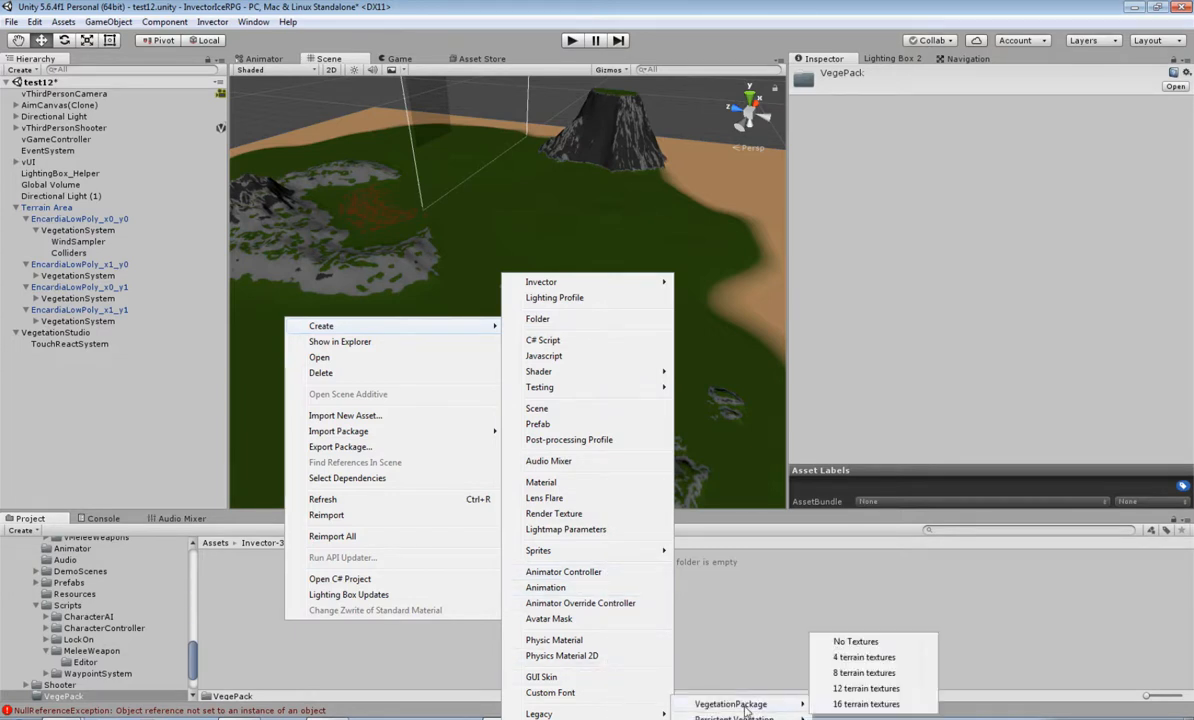
pyautogui.click(886, 679)
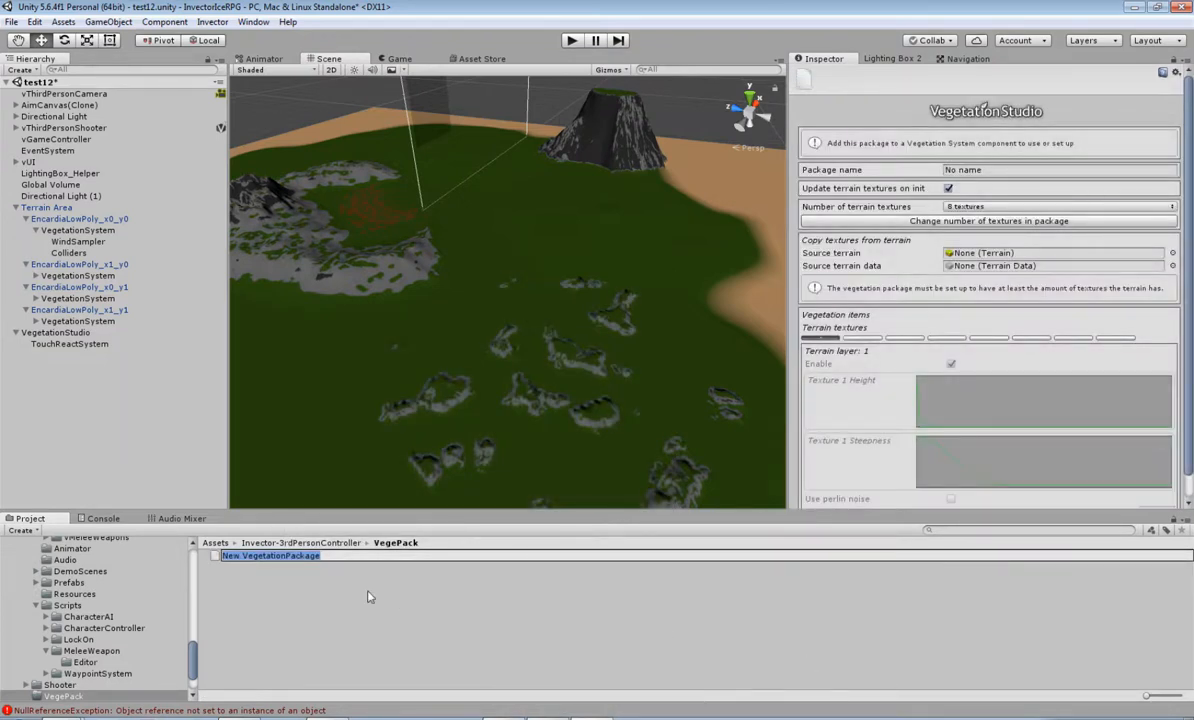
pyautogui.write('LowPoly')
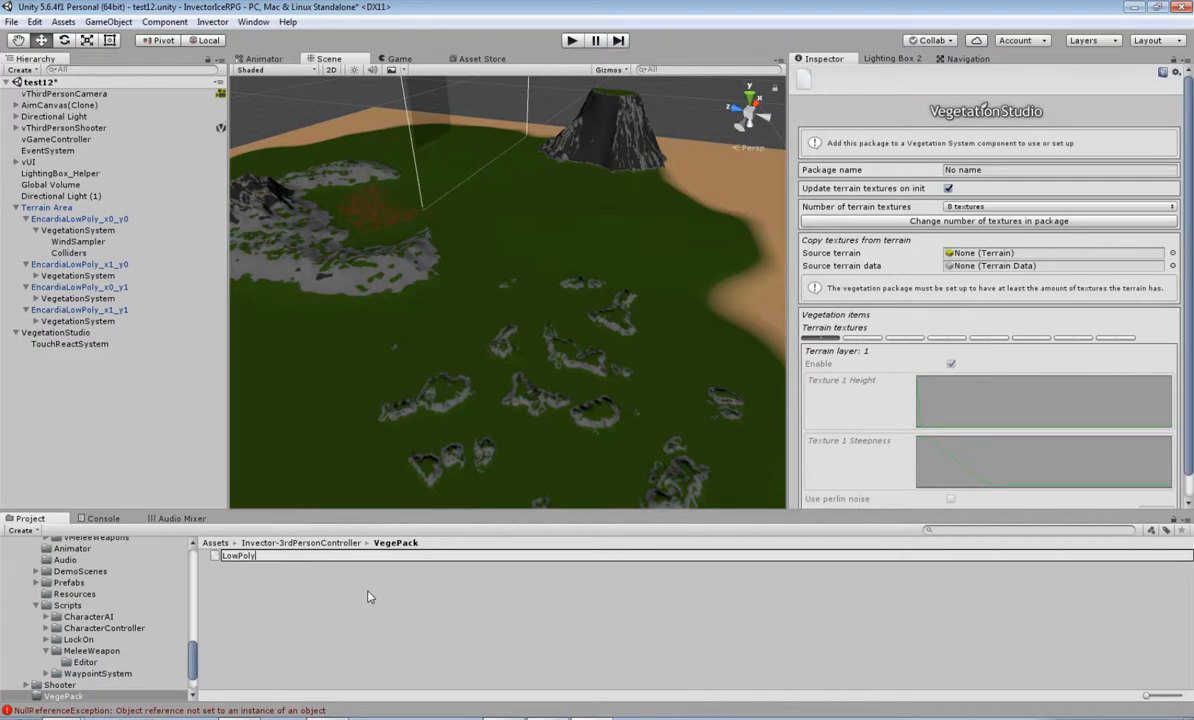
pyautogui.write('Pack')
pyautogui.press('Return')
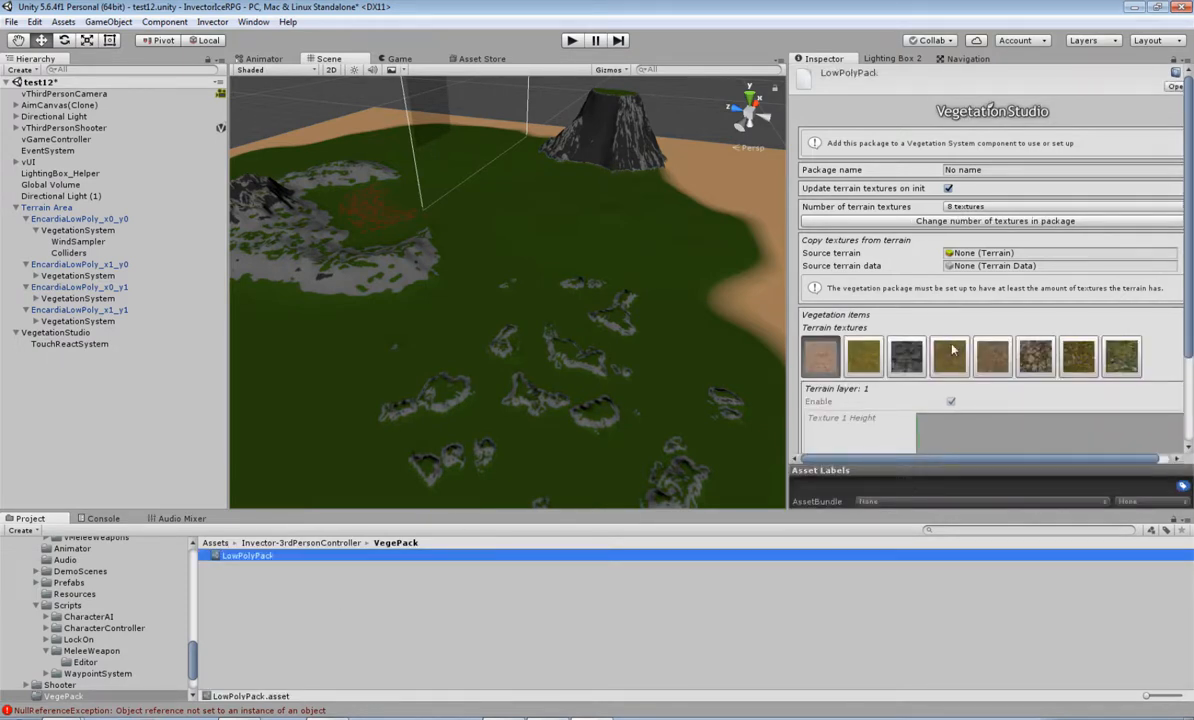
# Copy the terrain textures into LowPolyPack using the EncardiaLowPoly_x0_y0 tile as the source terrain.
pyautogui.scroll(-3, 829, 364)
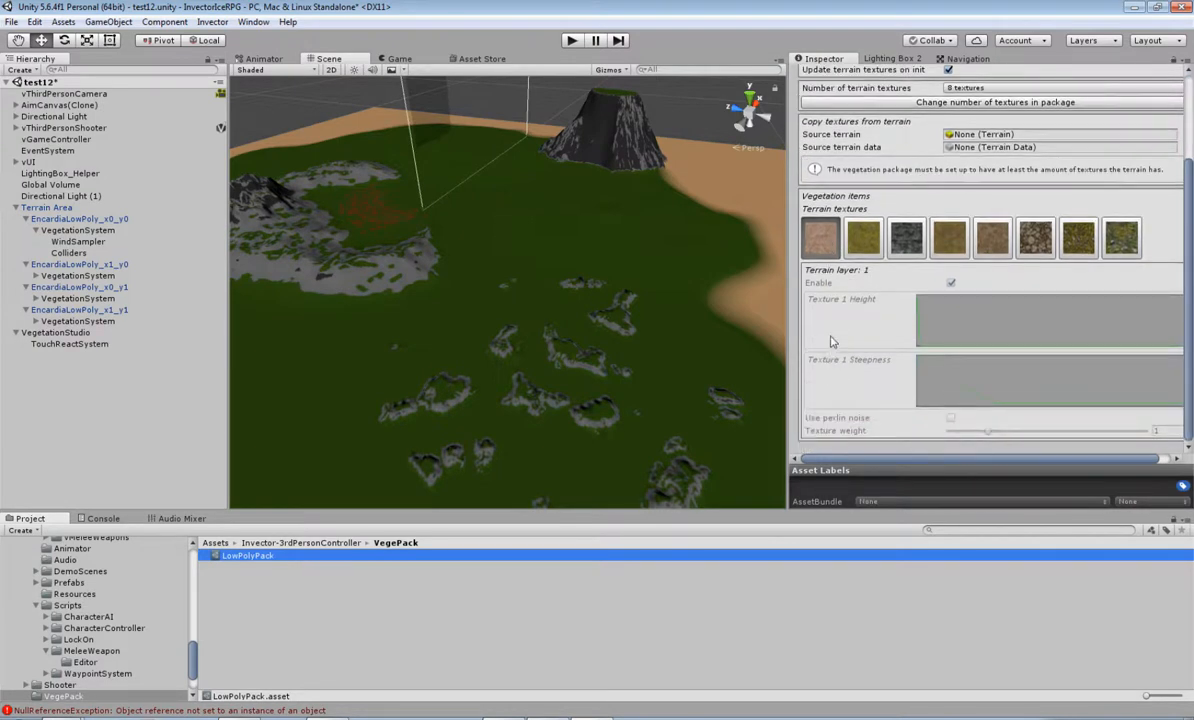
pyautogui.scroll(3, 832, 345)
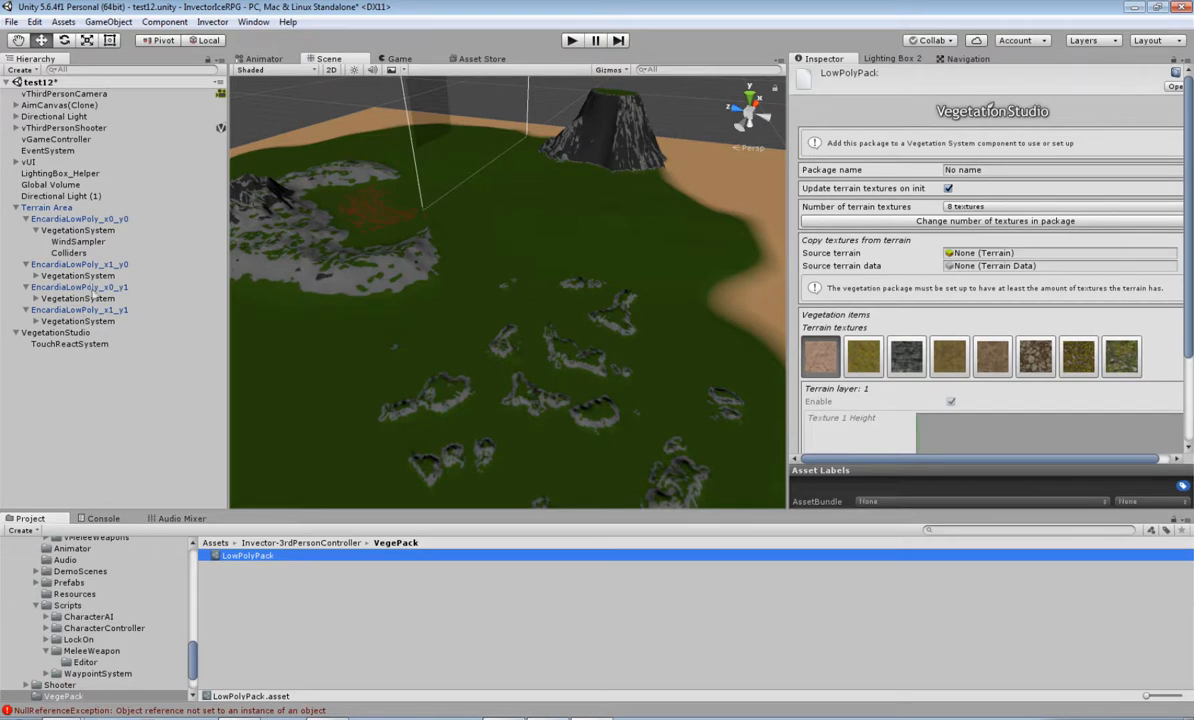
pyautogui.moveTo(97, 218); pyautogui.dragTo(964, 257)
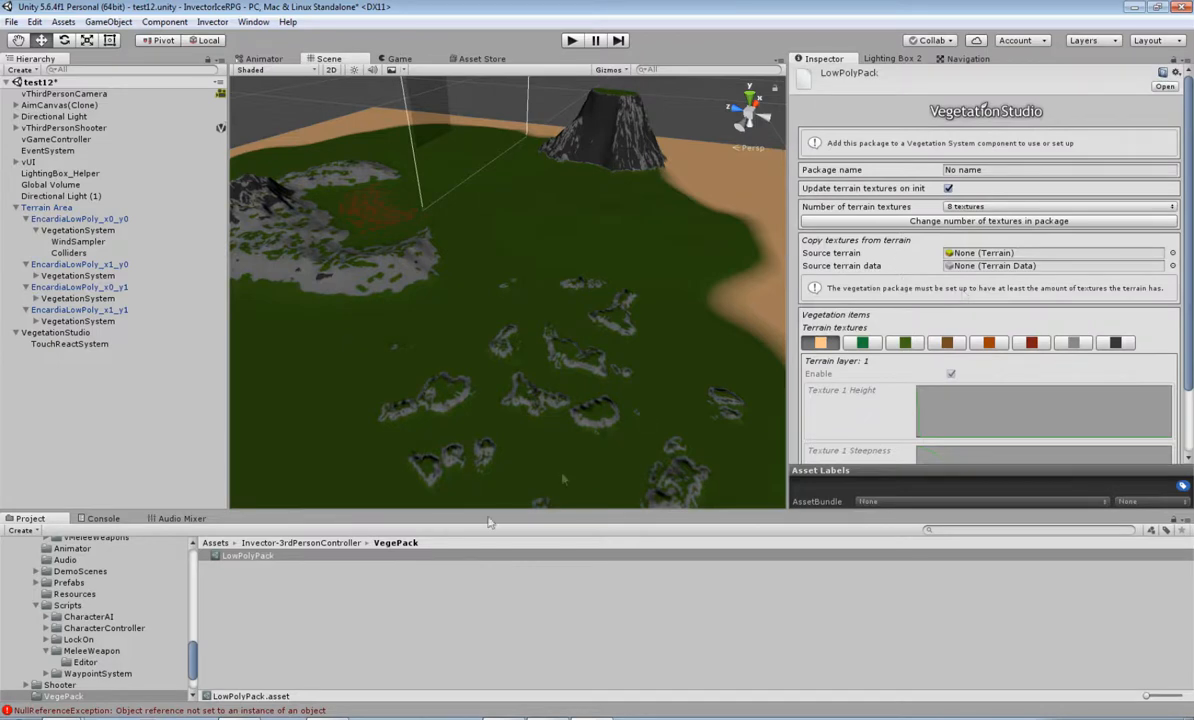
pyautogui.click(308, 572)
# Add LowPolyPack as the vegetation package of the EncardiaLowPoly_x0_y0 tile's VegetationSystem and look over its settings.
pyautogui.click(72, 230)
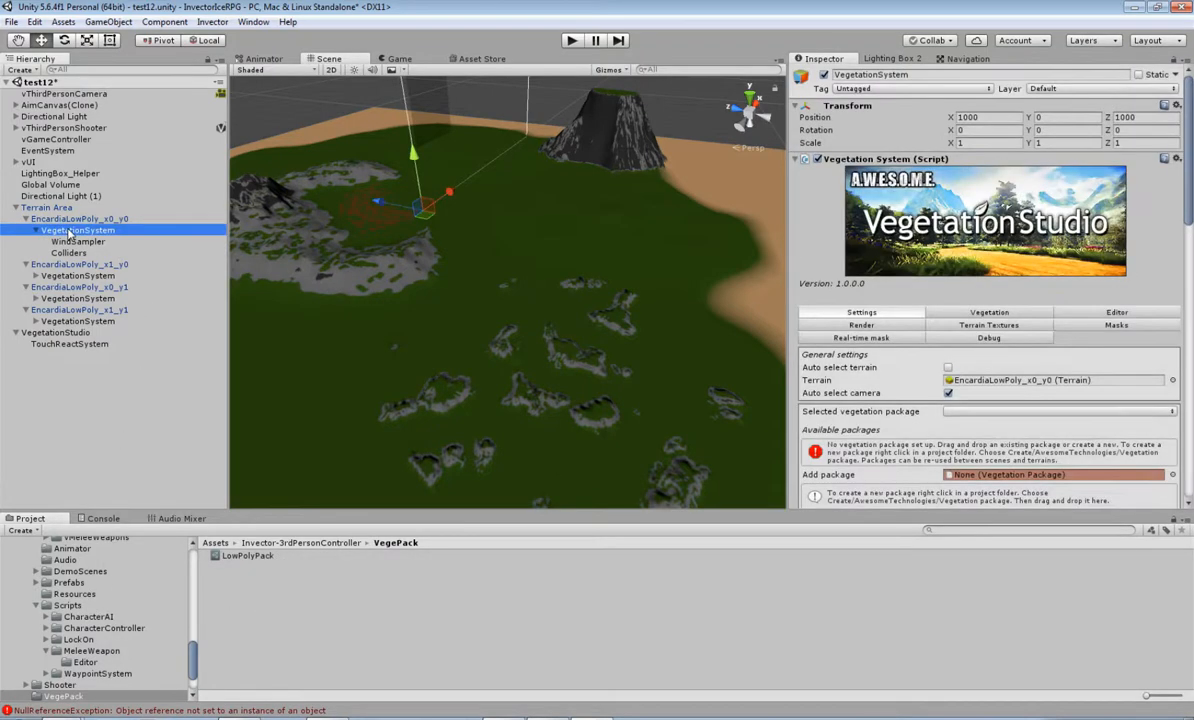
pyautogui.scroll(-2, 893, 369)
pyautogui.scroll(-2, 835, 345)
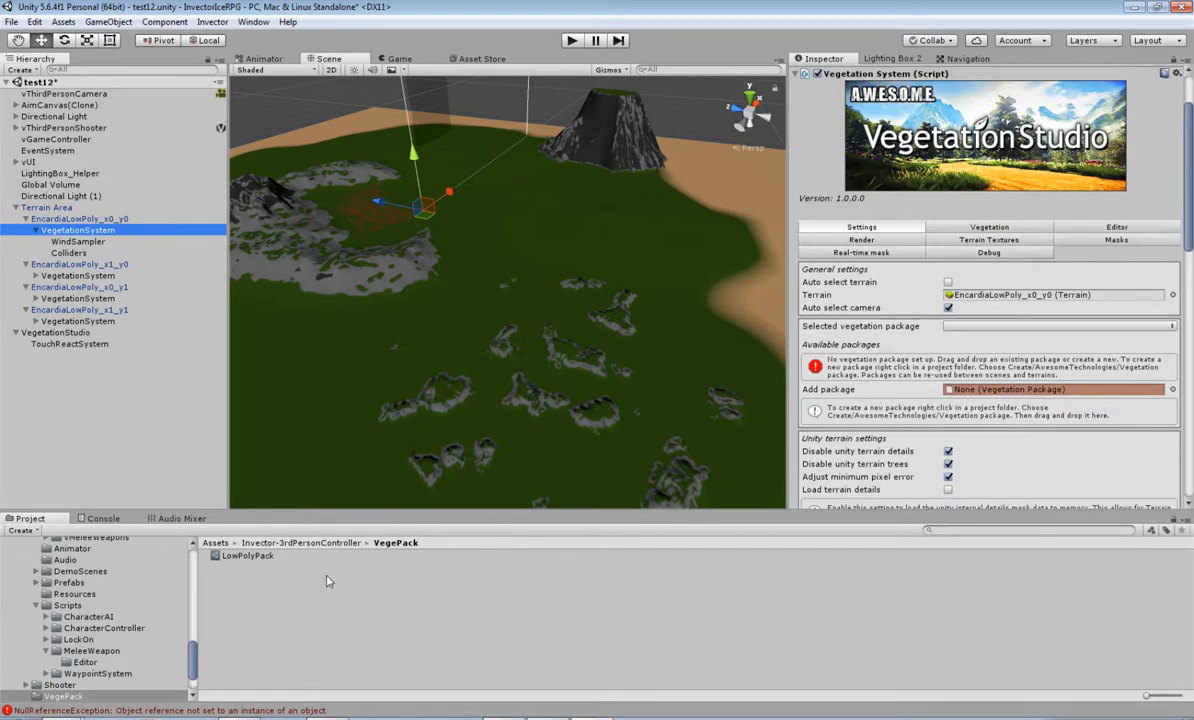
pyautogui.moveTo(245, 555); pyautogui.dragTo(1000, 389)
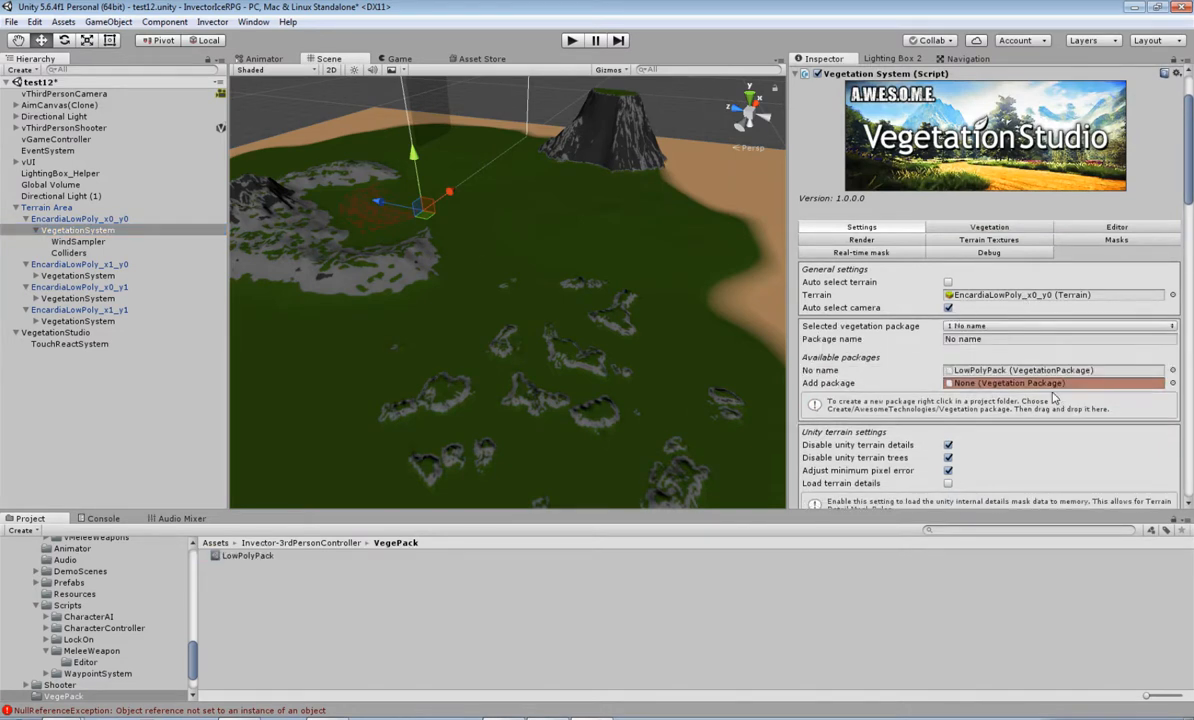
pyautogui.scroll(-4, 907, 400)
pyautogui.scroll(-5, 907, 400)
pyautogui.scroll(5, 907, 400)
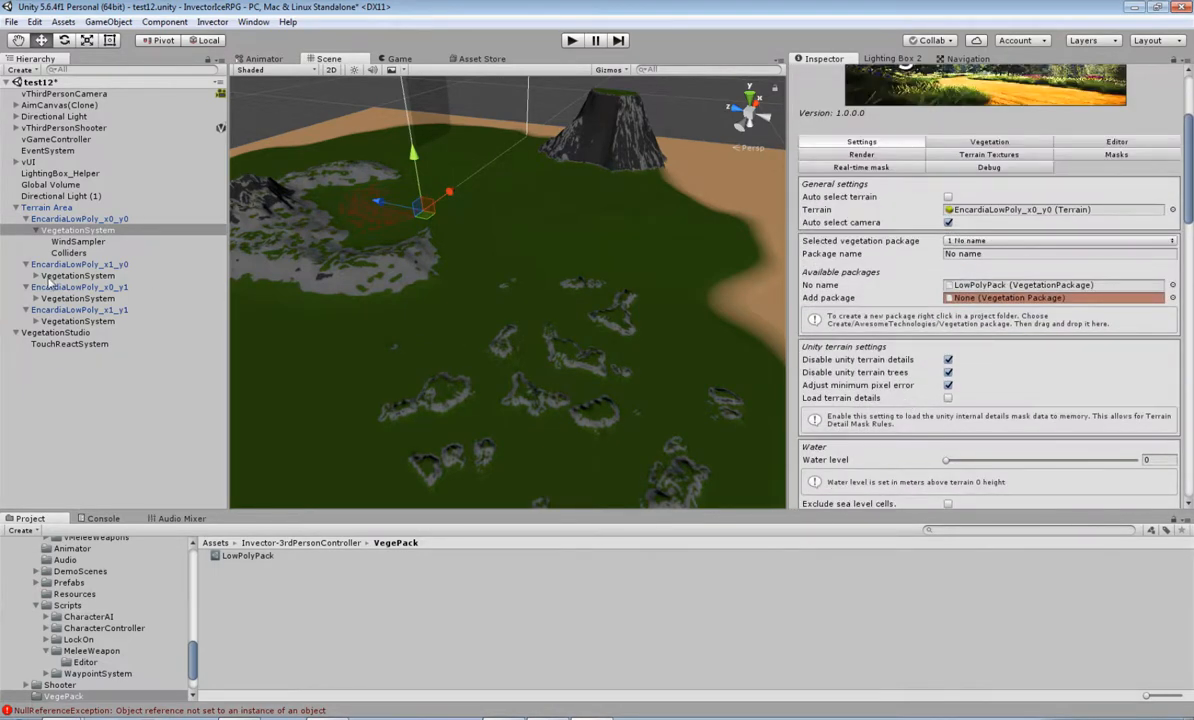
# Start all remaining vegetation systems from the VegetationStudio manager and show the settings of the EncardiaLowPoly_x1_y0 tile's VegetationSystem.
pyautogui.click(36, 276)
pyautogui.click(60, 275)
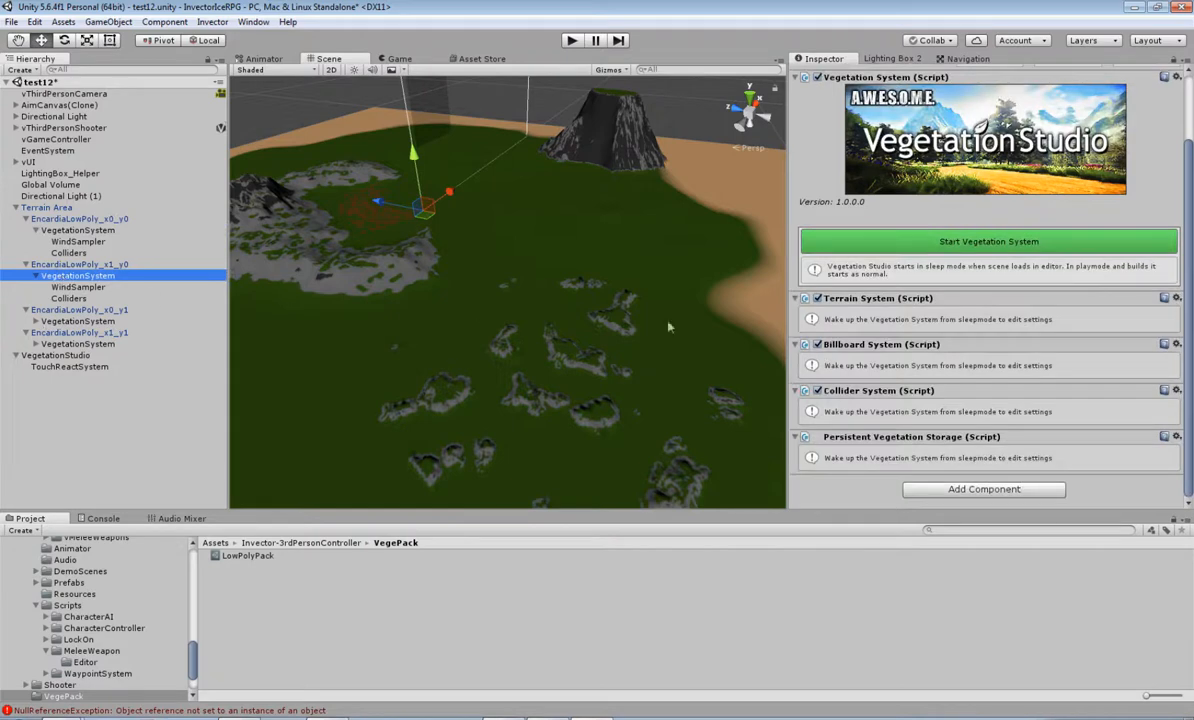
pyautogui.click(970, 242)
pyautogui.click(55, 355)
pyautogui.click(1040, 258)
pyautogui.click(65, 275)
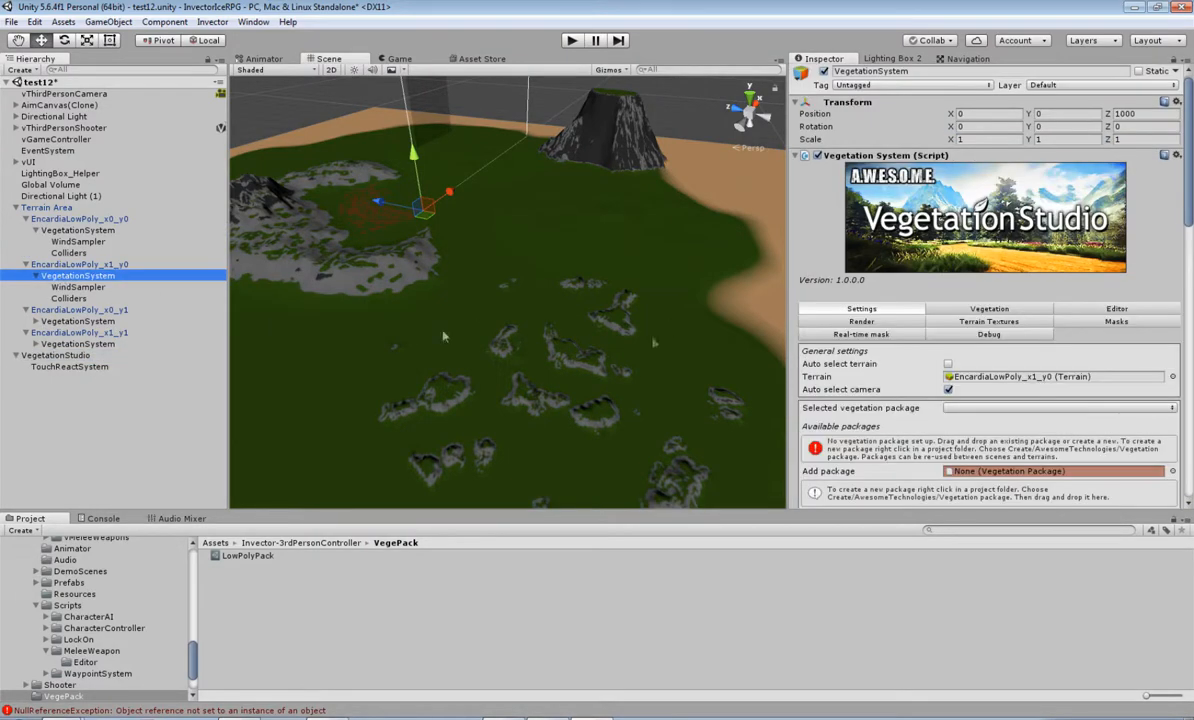
# Add LowPolyPack as the vegetation package of the VegetationSystems on the EncardiaLowPoly_x1_y0 and EncardiaLowPoly_x0_y1 tiles.
pyautogui.scroll(-4, 970, 410)
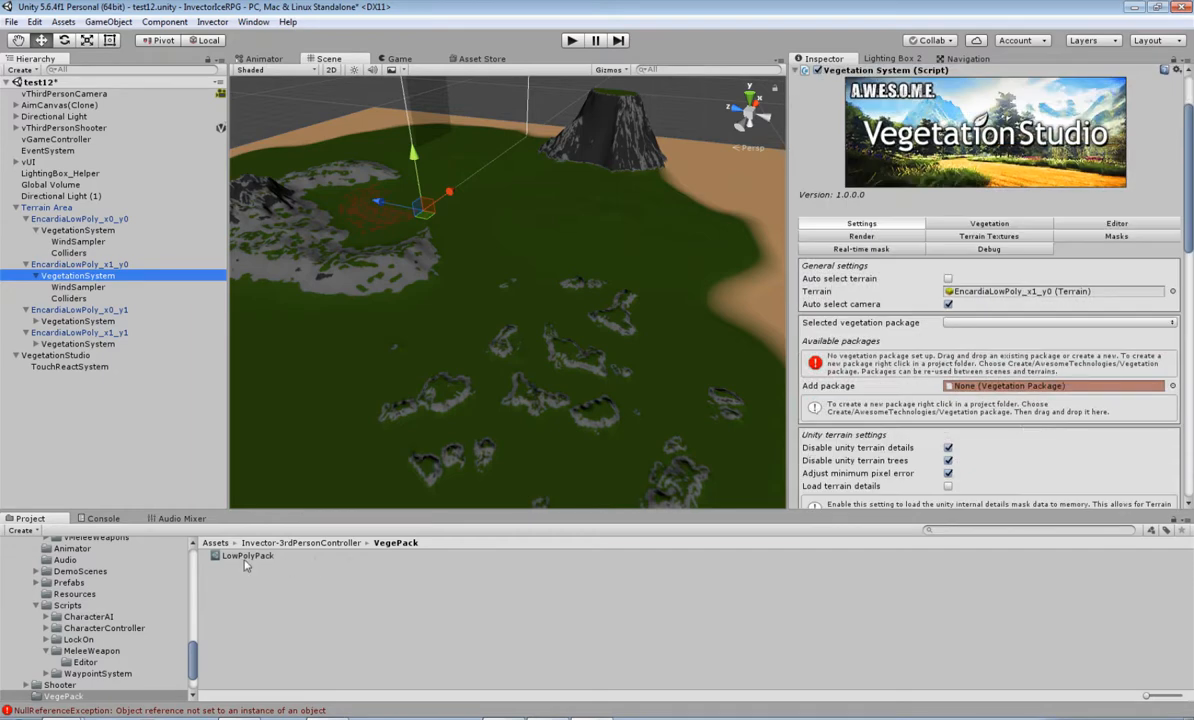
pyautogui.moveTo(998, 396); pyautogui.dragTo(998, 390)
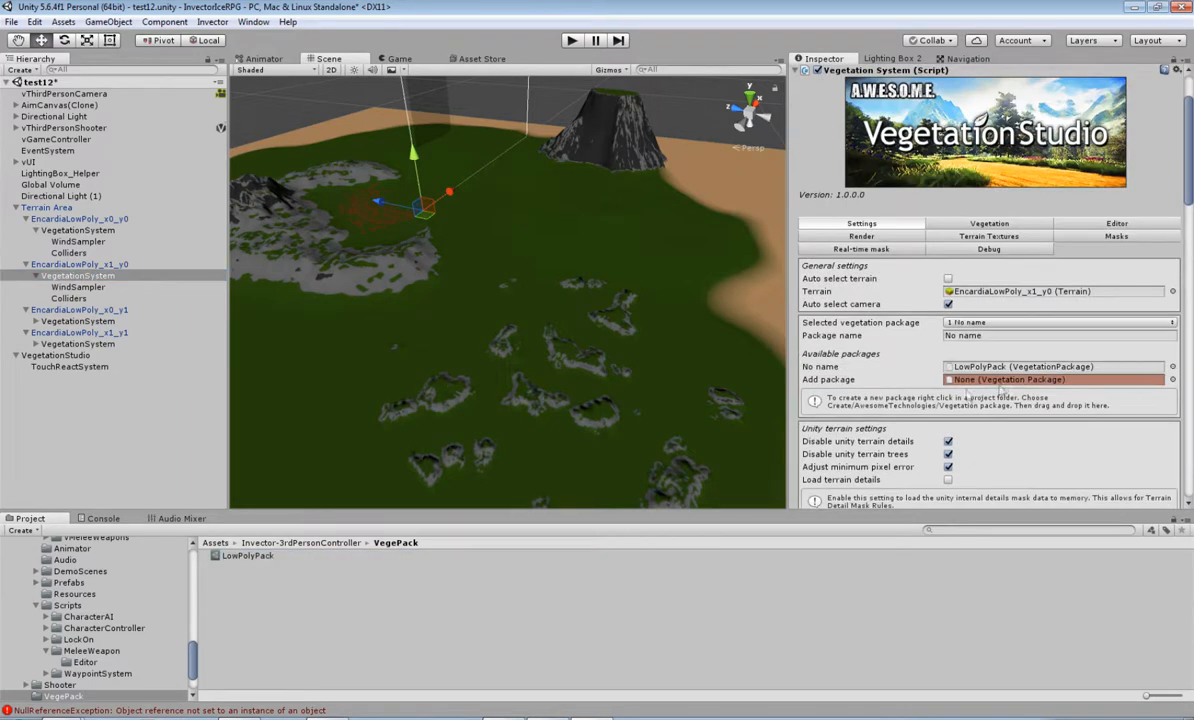
pyautogui.click(60, 321)
pyautogui.click(264, 562)
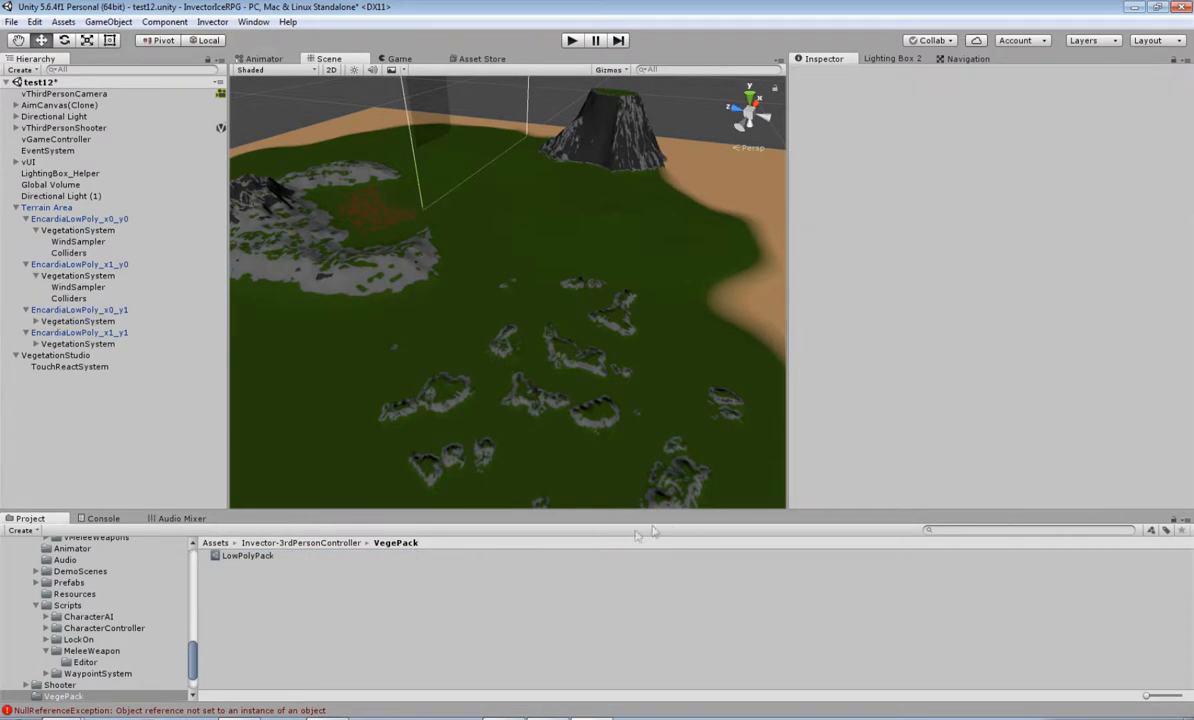
pyautogui.click(85, 322)
pyautogui.moveTo(251, 558); pyautogui.dragTo(930, 472)
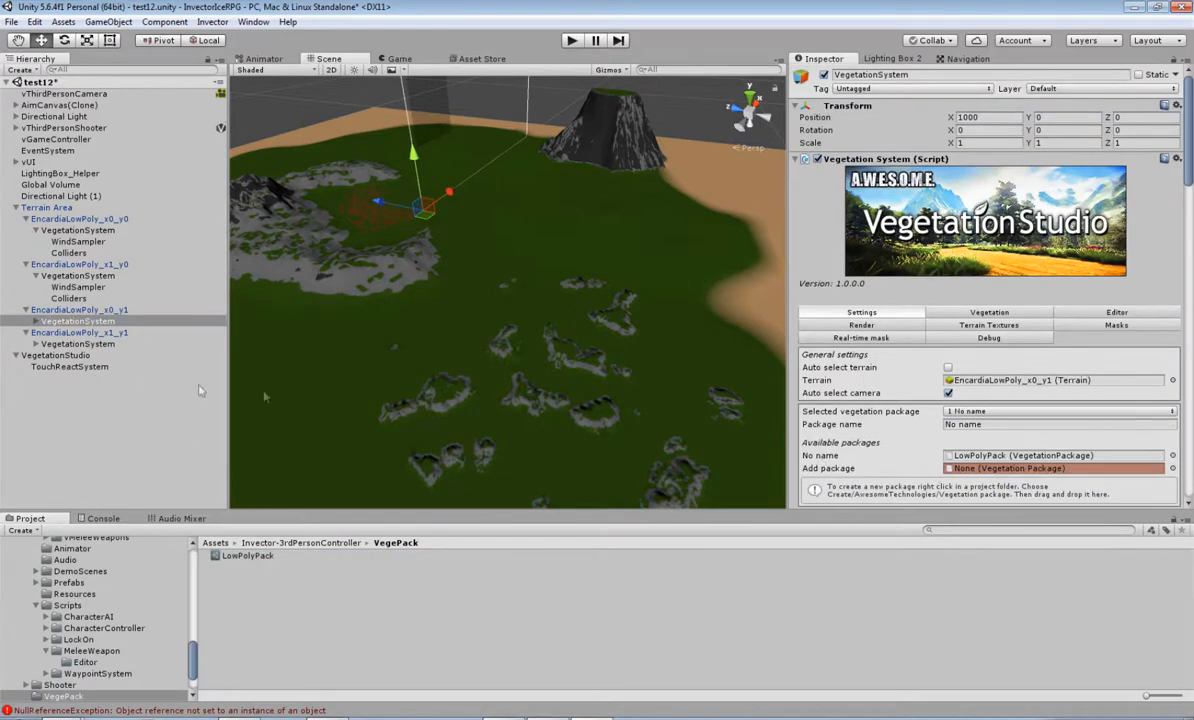
# Add LowPolyPack as the vegetation package of the EncardiaLowPoly_x1_y1 tile's VegetationSystem and check its list of selectable packages.
pyautogui.click(75, 344)
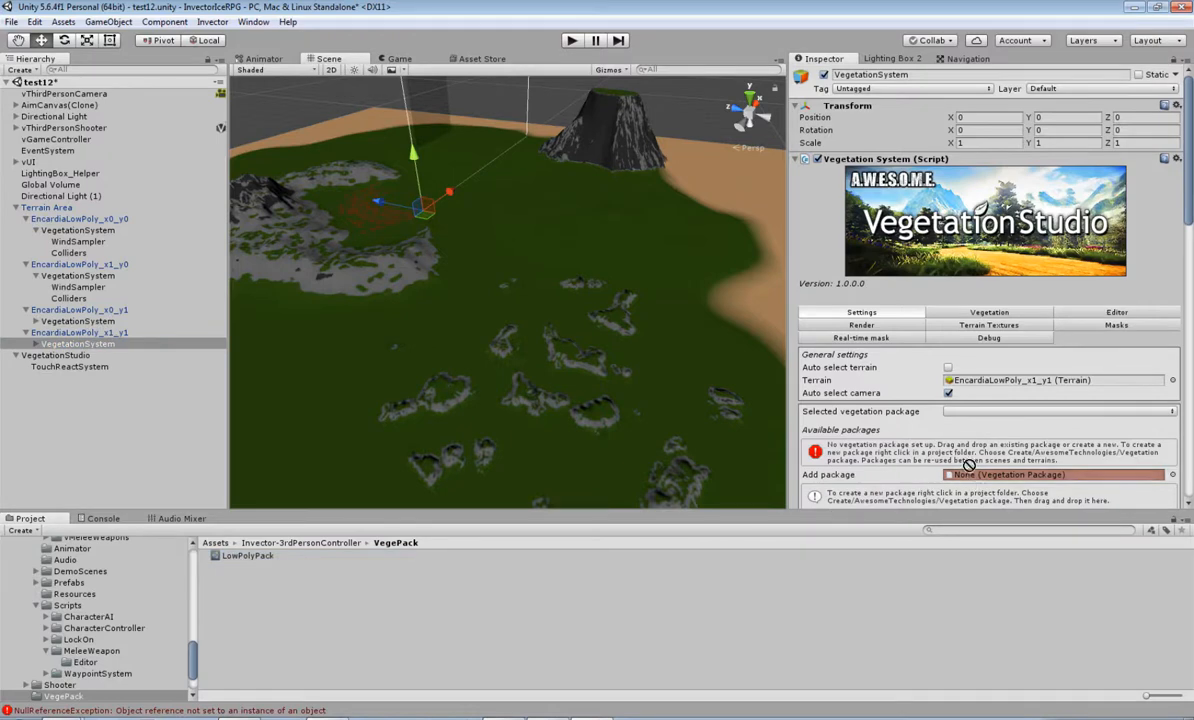
pyautogui.moveTo(985, 476); pyautogui.dragTo(985, 476)
pyautogui.scroll(-2, 902, 367)
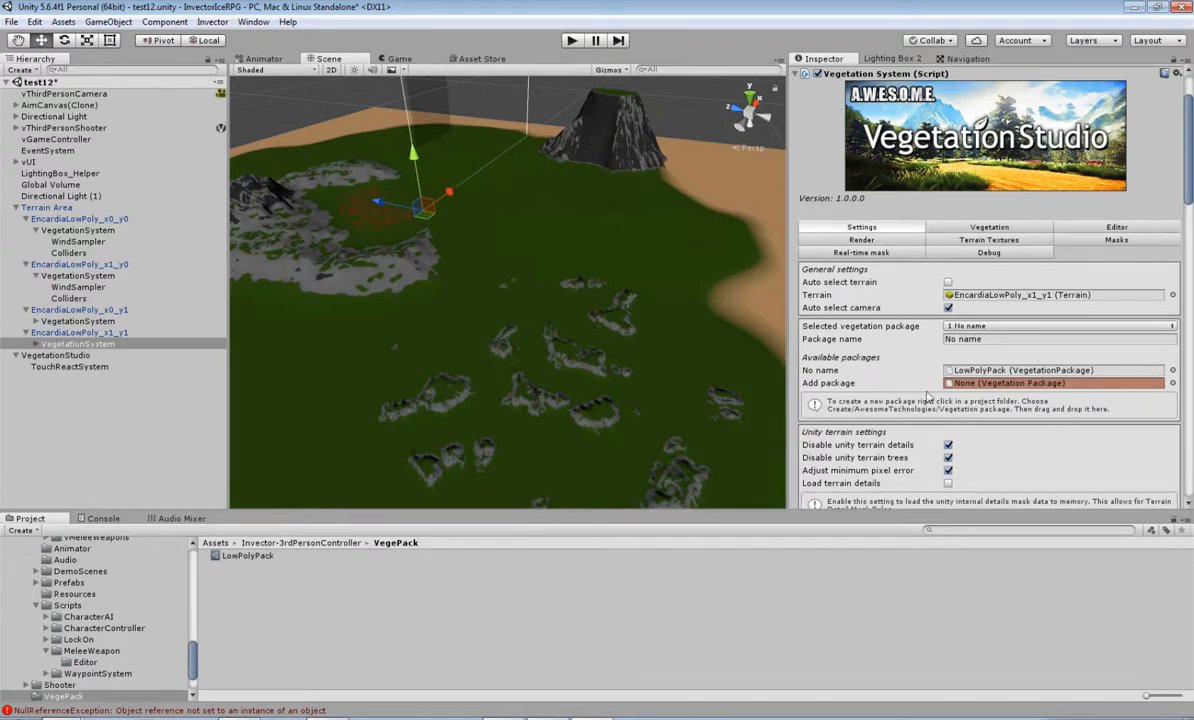
pyautogui.click(965, 326)
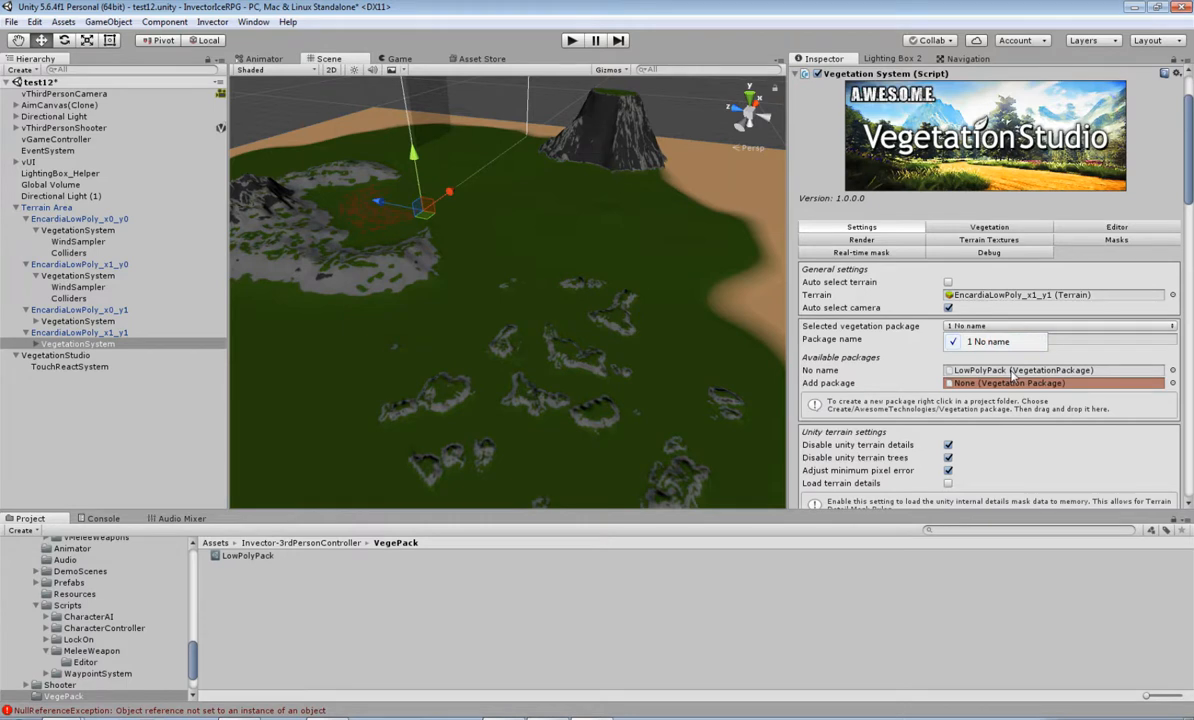
pyautogui.click(1008, 440)
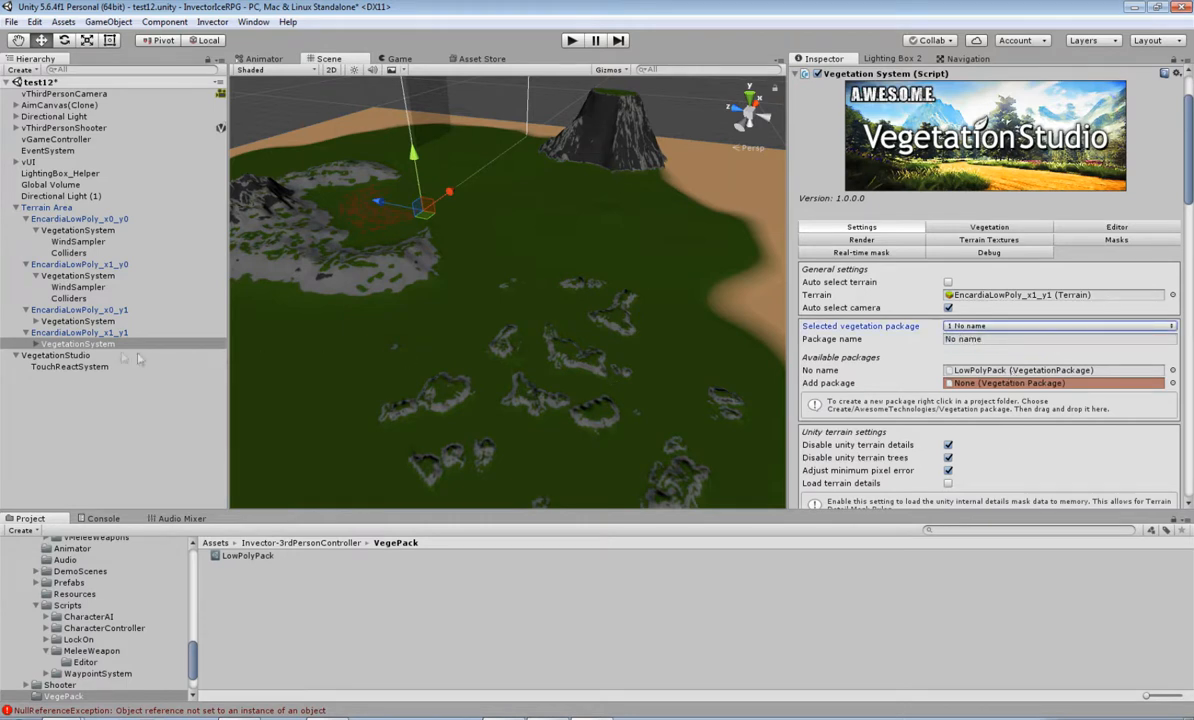
# Open the vegetation settings of the EncardiaLowPoly_x0_y0 tile's VegetationSystem, review the global settings, and leave only Add Vegetation Items expanded.
pyautogui.click(56, 232)
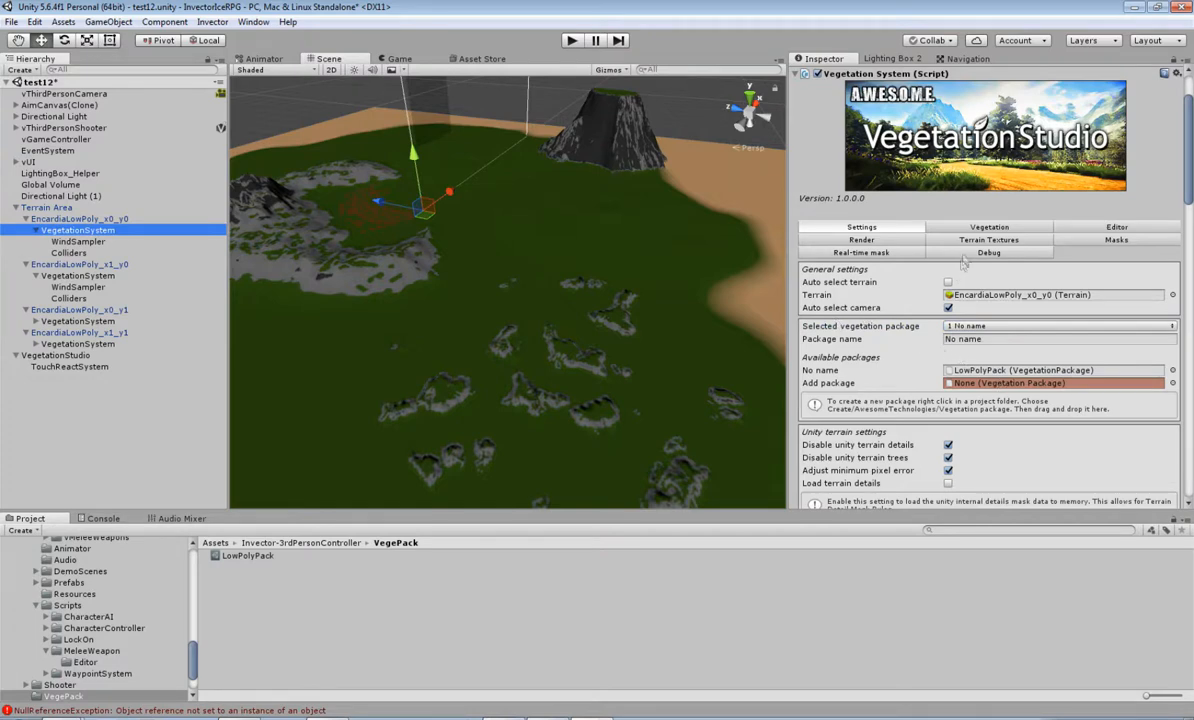
pyautogui.click(979, 230)
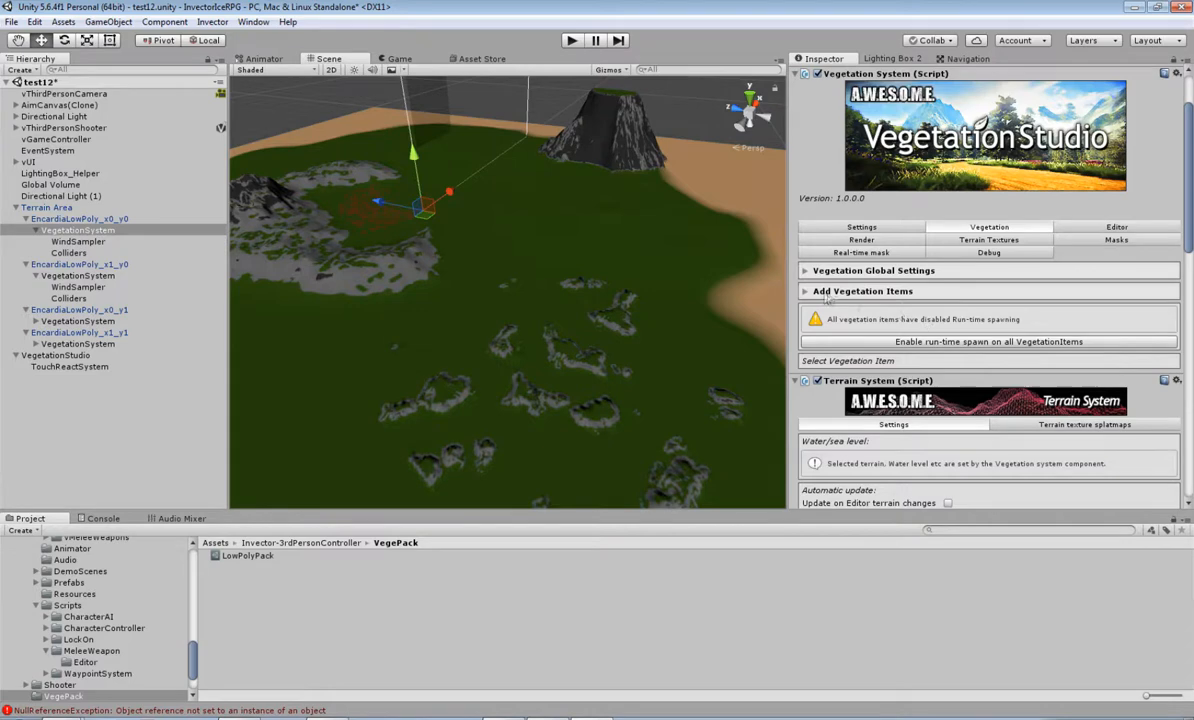
pyautogui.click(805, 271)
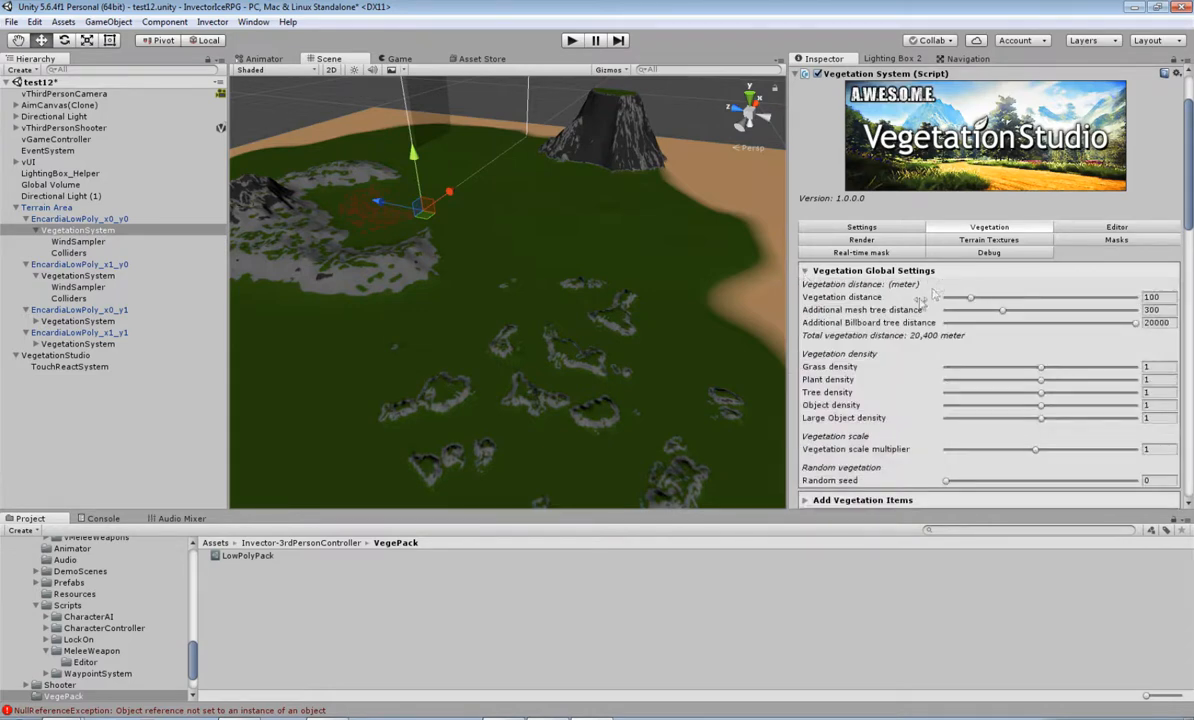
pyautogui.scroll(-3, 812, 370)
pyautogui.click(806, 372)
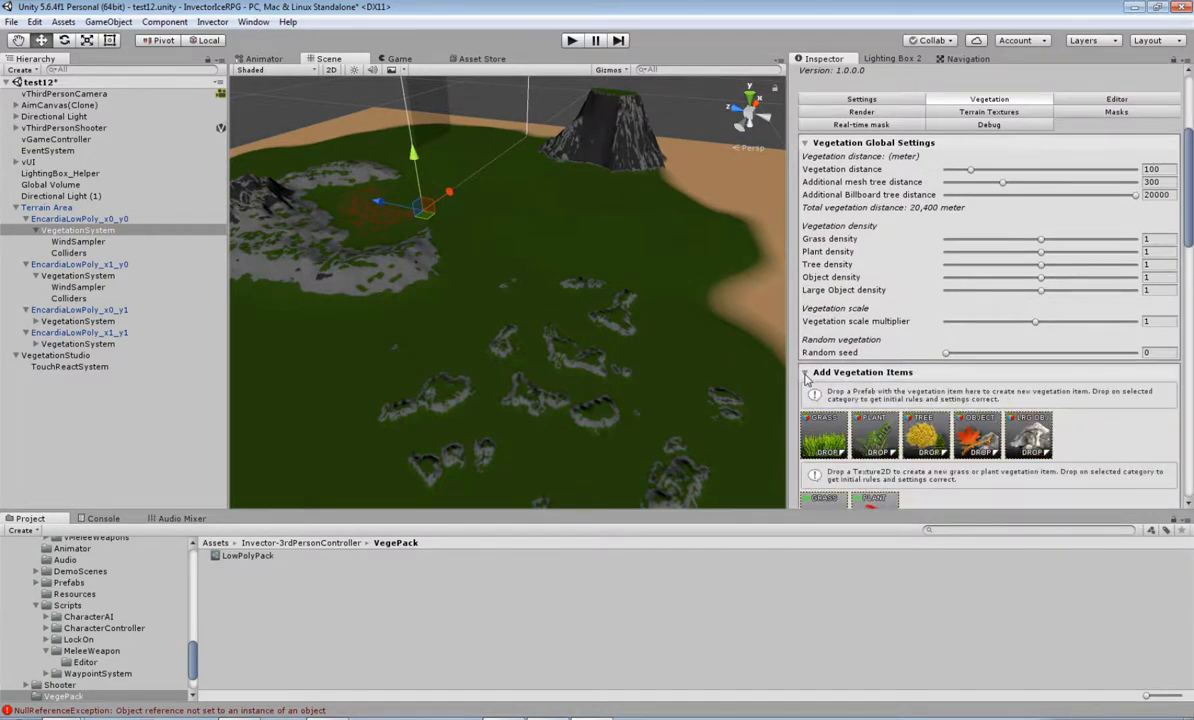
pyautogui.scroll(3, 870, 360)
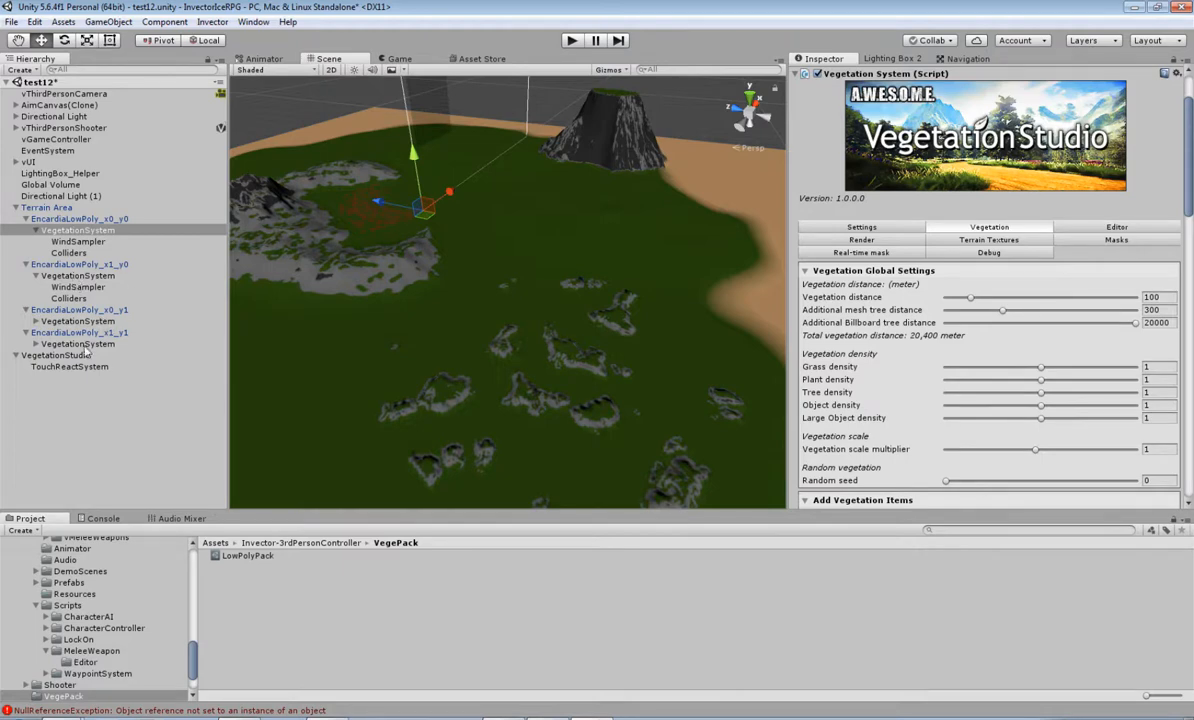
pyautogui.scroll(-5, 887, 352)
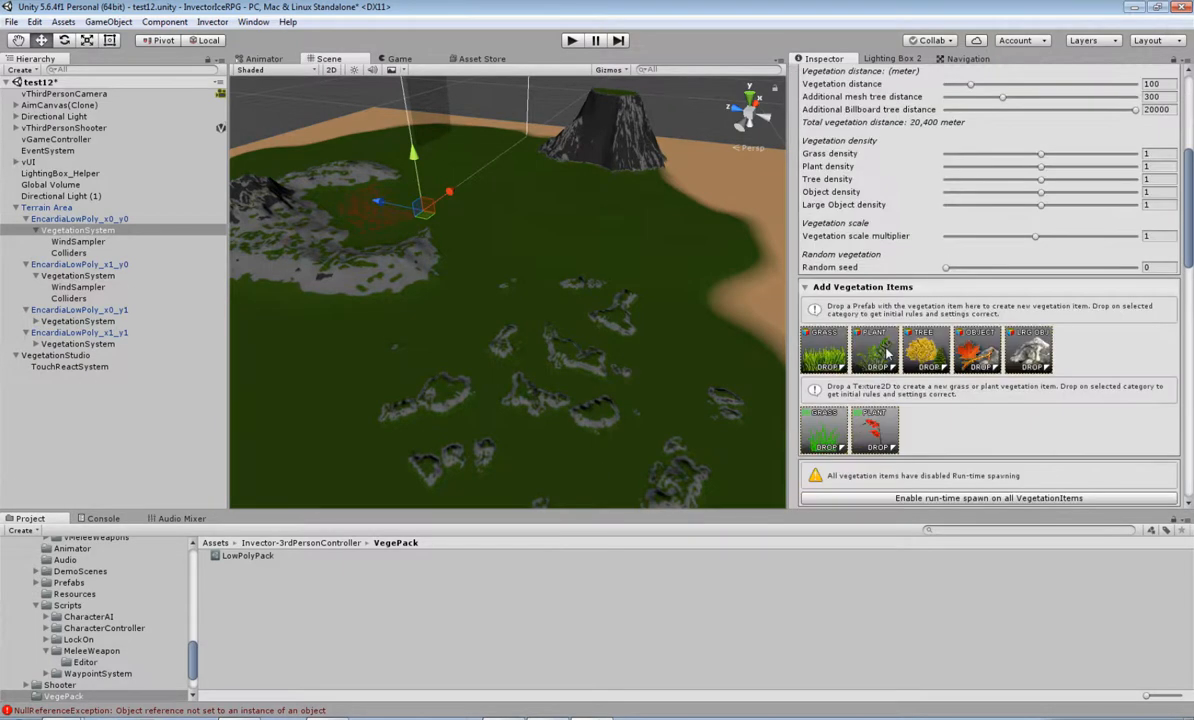
pyautogui.scroll(3, 895, 344)
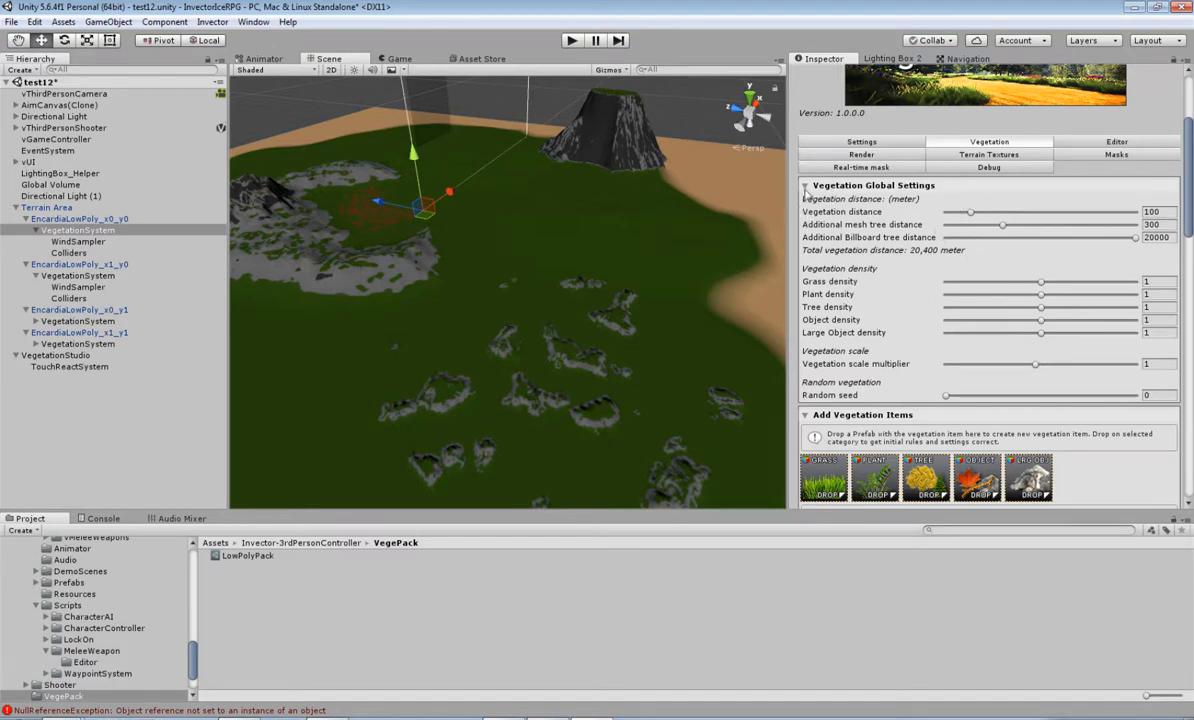
pyautogui.click(806, 186)
pyautogui.scroll(-1, 866, 276)
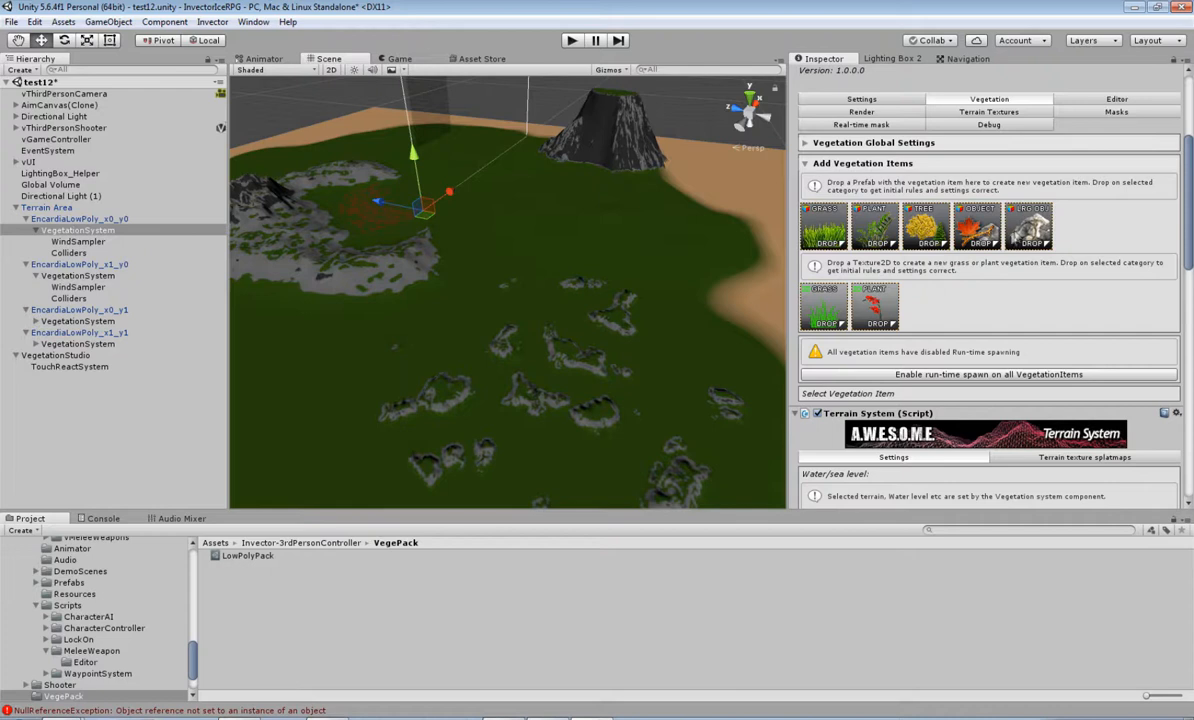
# Open the Environments prefab folder of the PolygonAdventure art pack in the project assets.
pyautogui.scroll(10, 37, 577)
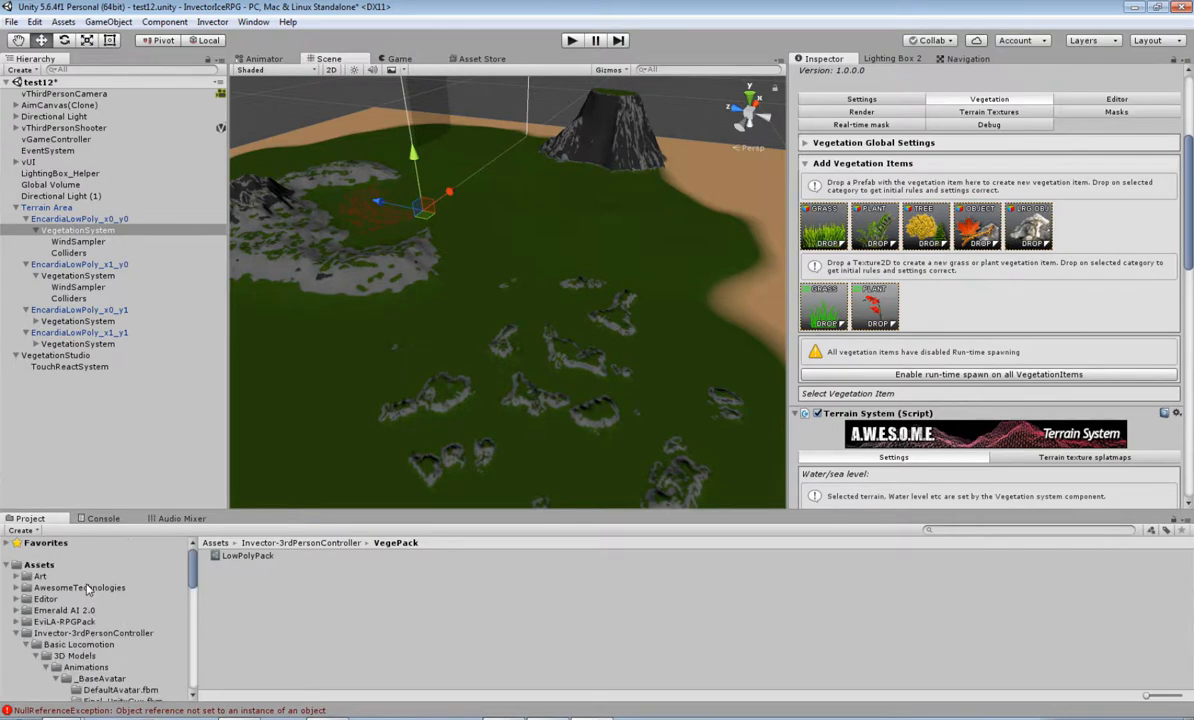
pyautogui.click(19, 577)
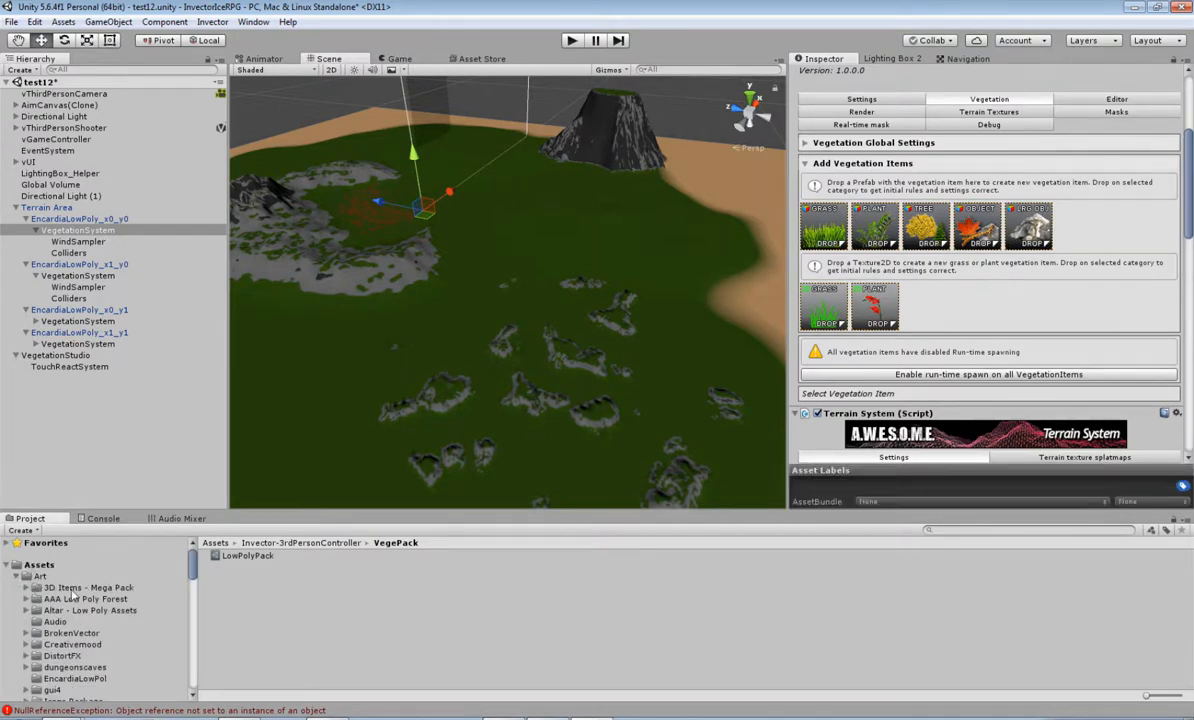
pyautogui.scroll(5, 357, 400)
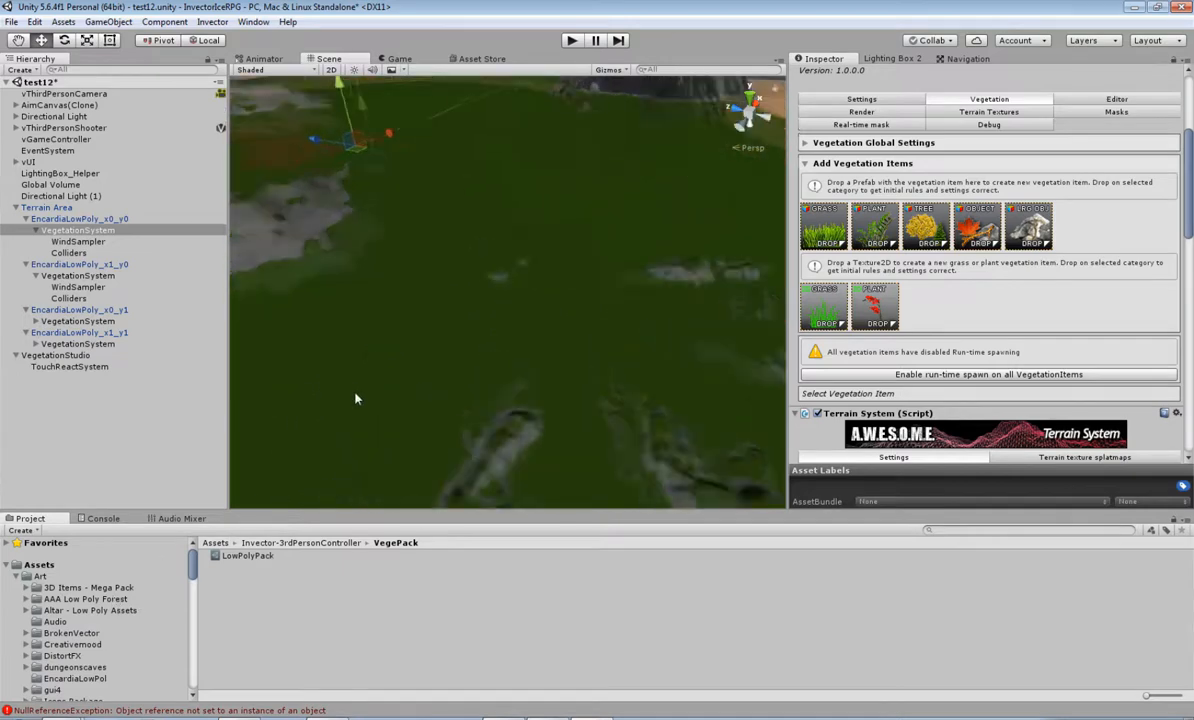
pyautogui.moveTo(418, 304); pyautogui.dragTo(570, 448, button='middle')
pyautogui.scroll(5, 528, 381)
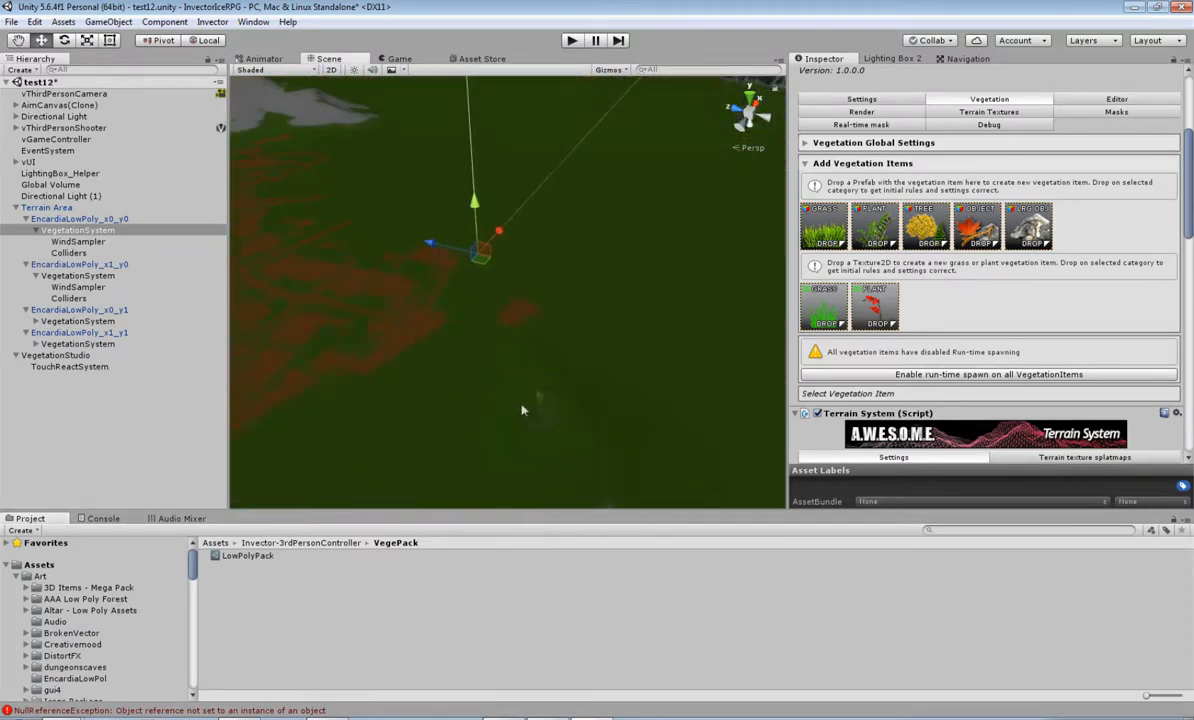
pyautogui.scroll(-4, 100, 665)
pyautogui.scroll(-4, 100, 665)
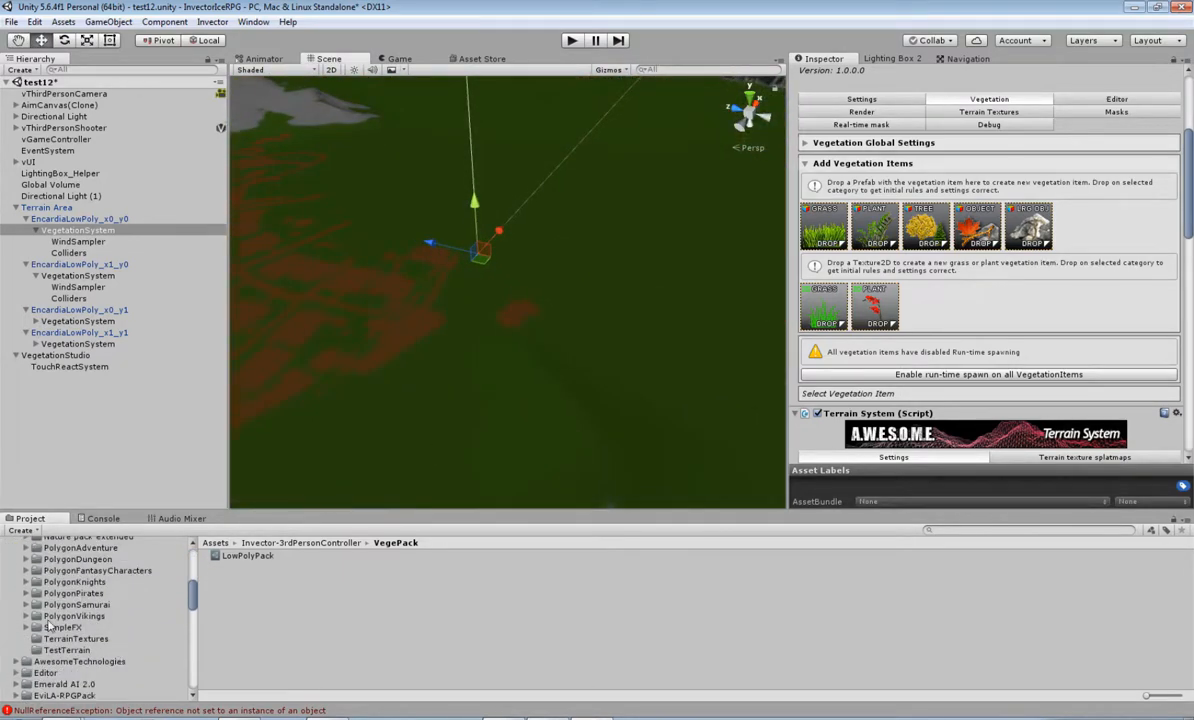
pyautogui.click(64, 548)
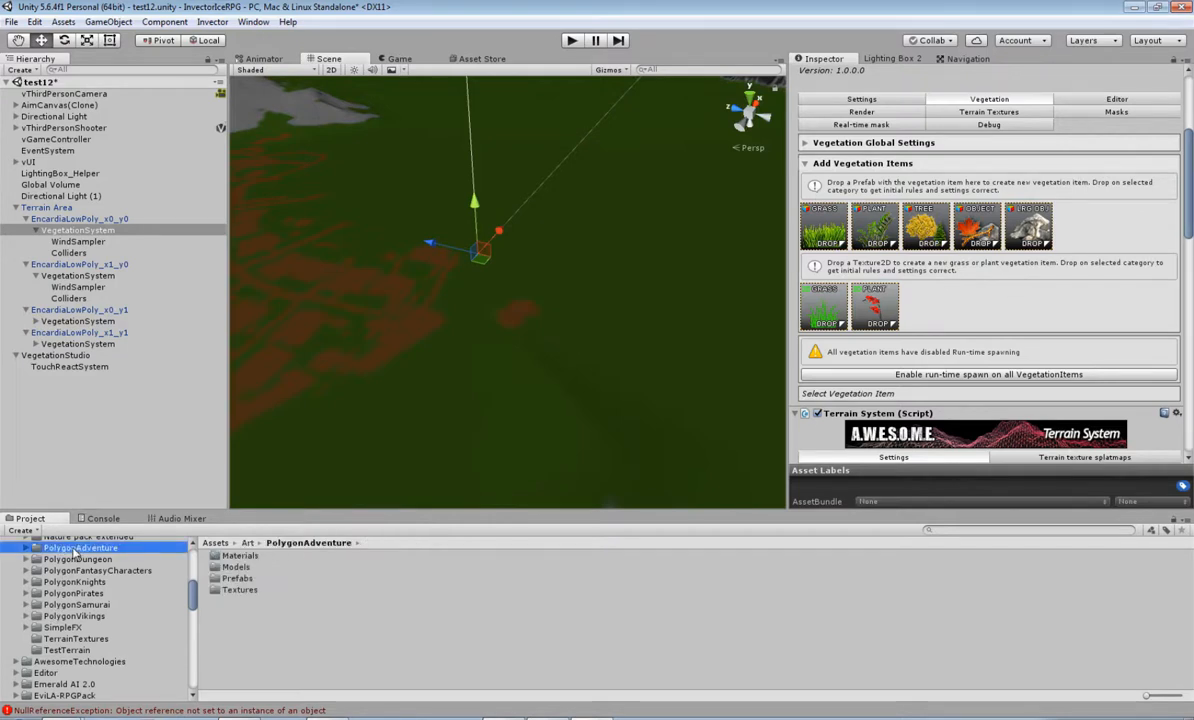
pyautogui.doubleClick(228, 579)
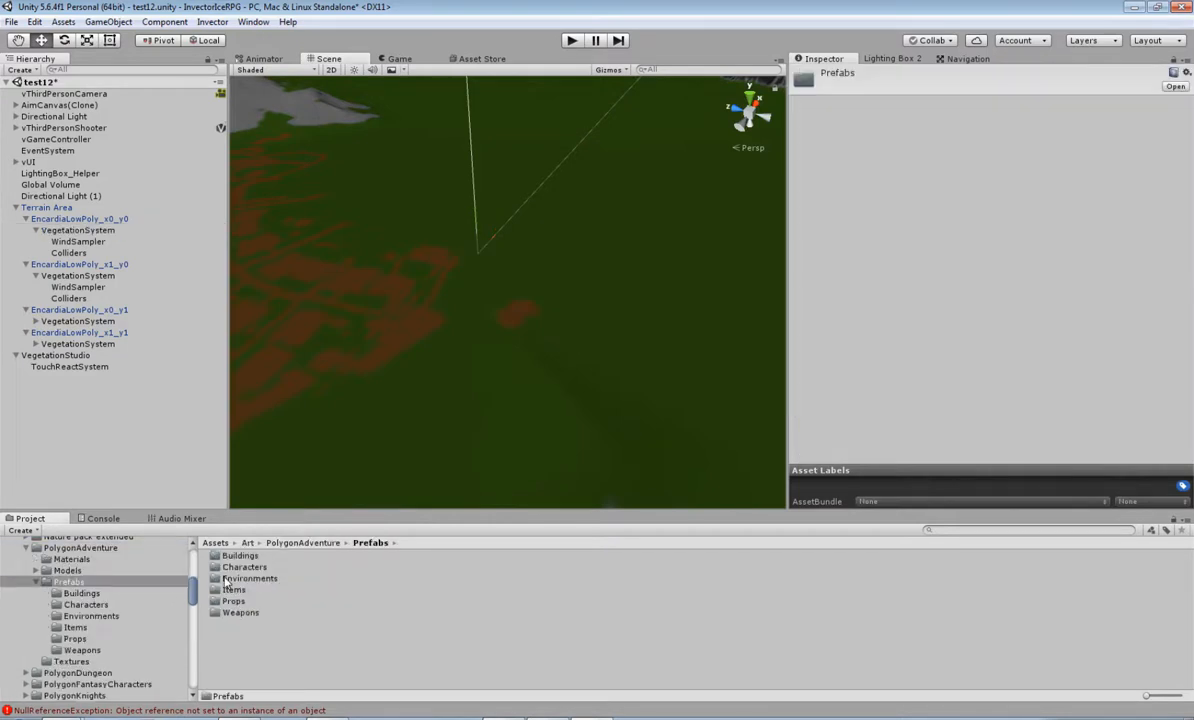
pyautogui.doubleClick(232, 580)
# Preview the bush, cloud, flower and grass prefabs in the Environments folder to find suitable vegetation.
pyautogui.click(272, 579)
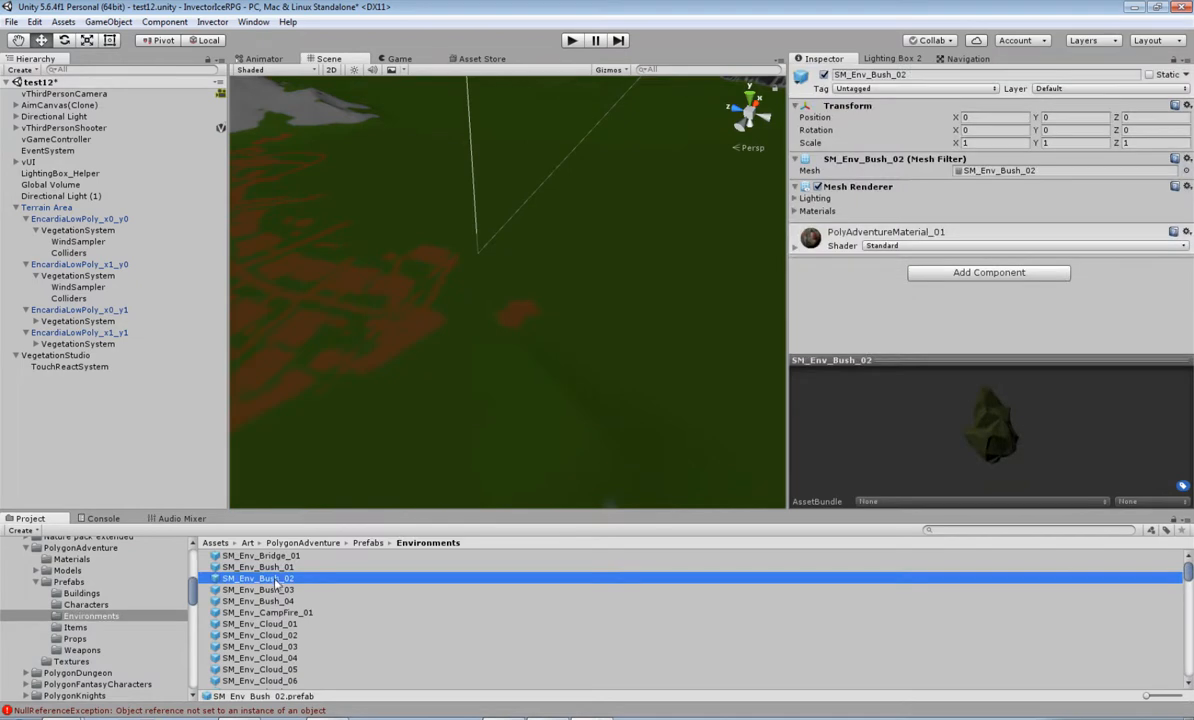
pyautogui.press('Up')
pyautogui.press('Up')
pyautogui.press('Down')
pyautogui.press('Down')
pyautogui.press('Down')
pyautogui.press('Down')
pyautogui.press('Down')
pyautogui.press('Down')
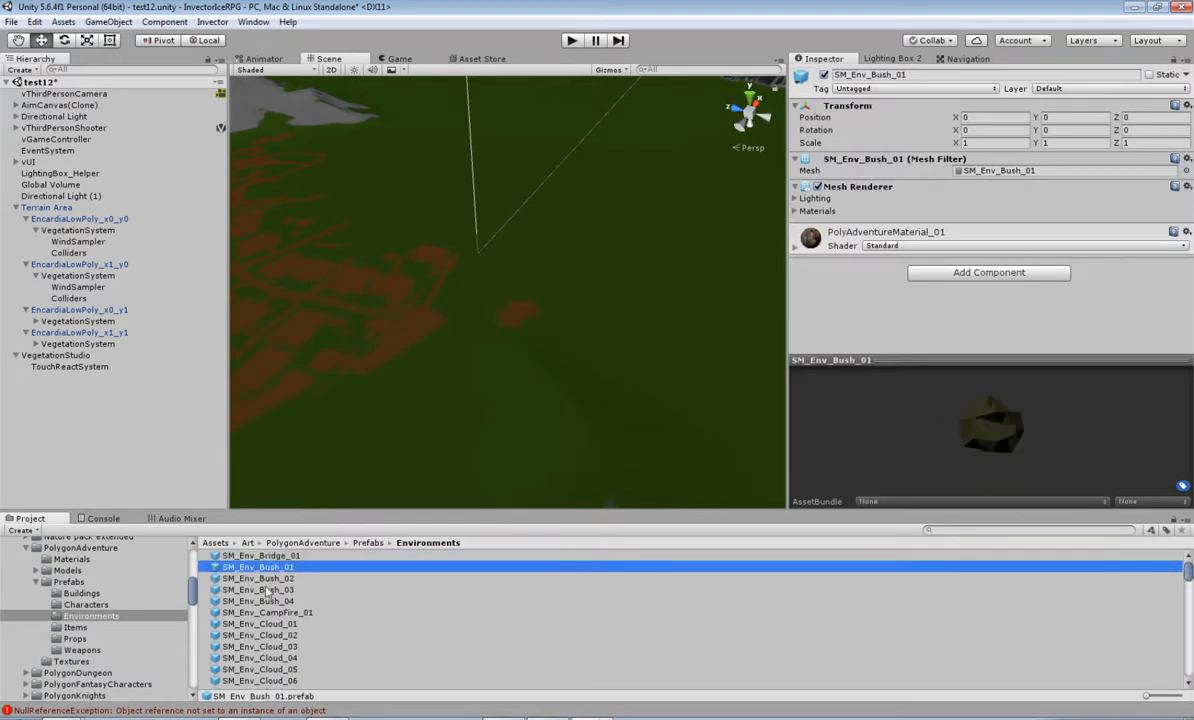
pyautogui.press('Down')
pyautogui.press('Down')
pyautogui.press('Down')
pyautogui.press('Down')
pyautogui.press('Down')
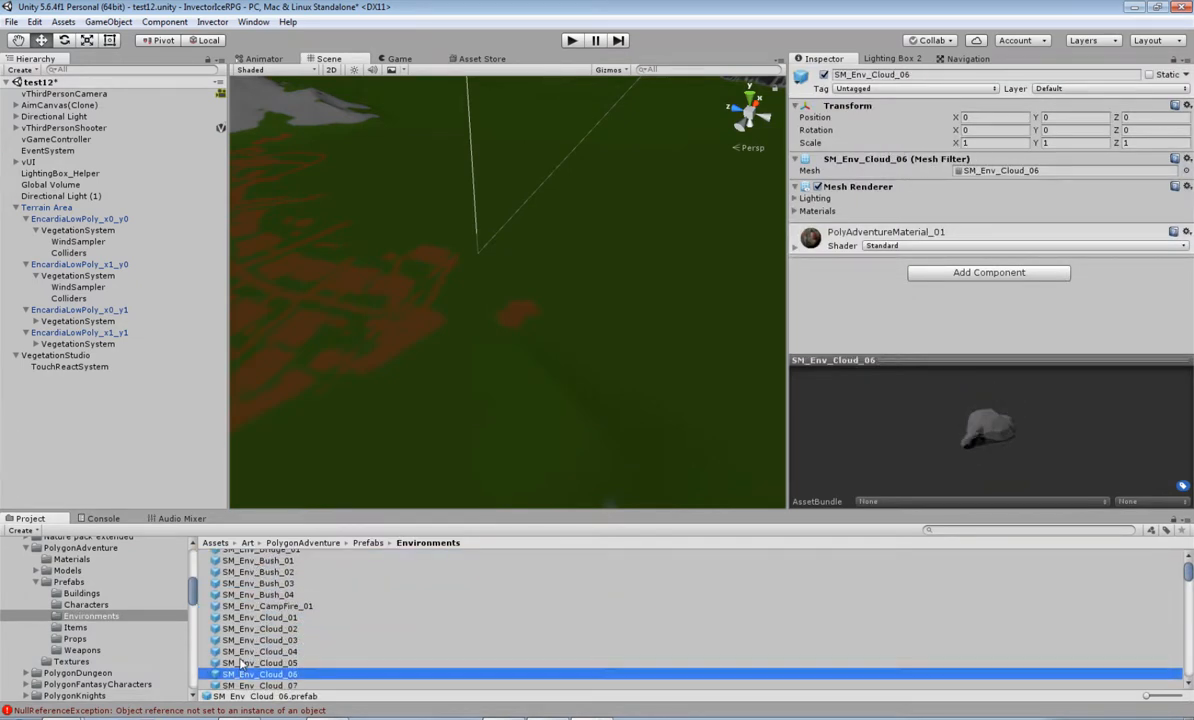
pyautogui.scroll(-3, 257, 655)
pyautogui.click(257, 655)
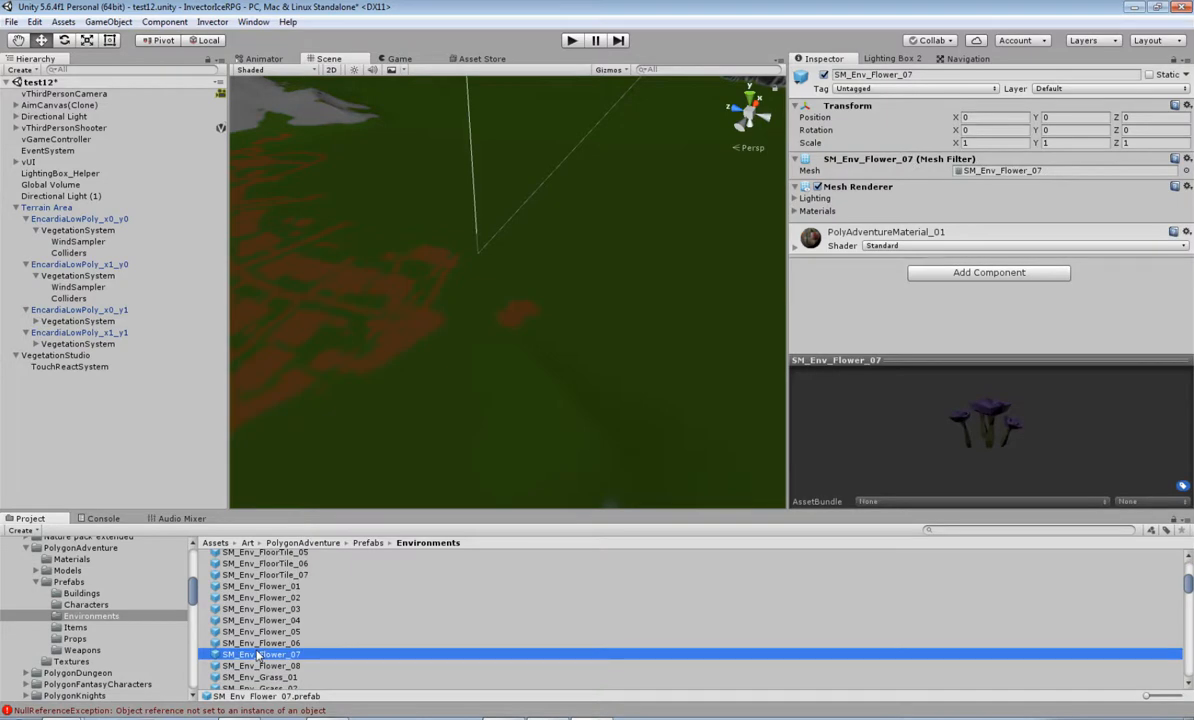
pyautogui.press('Down')
pyautogui.press('Down')
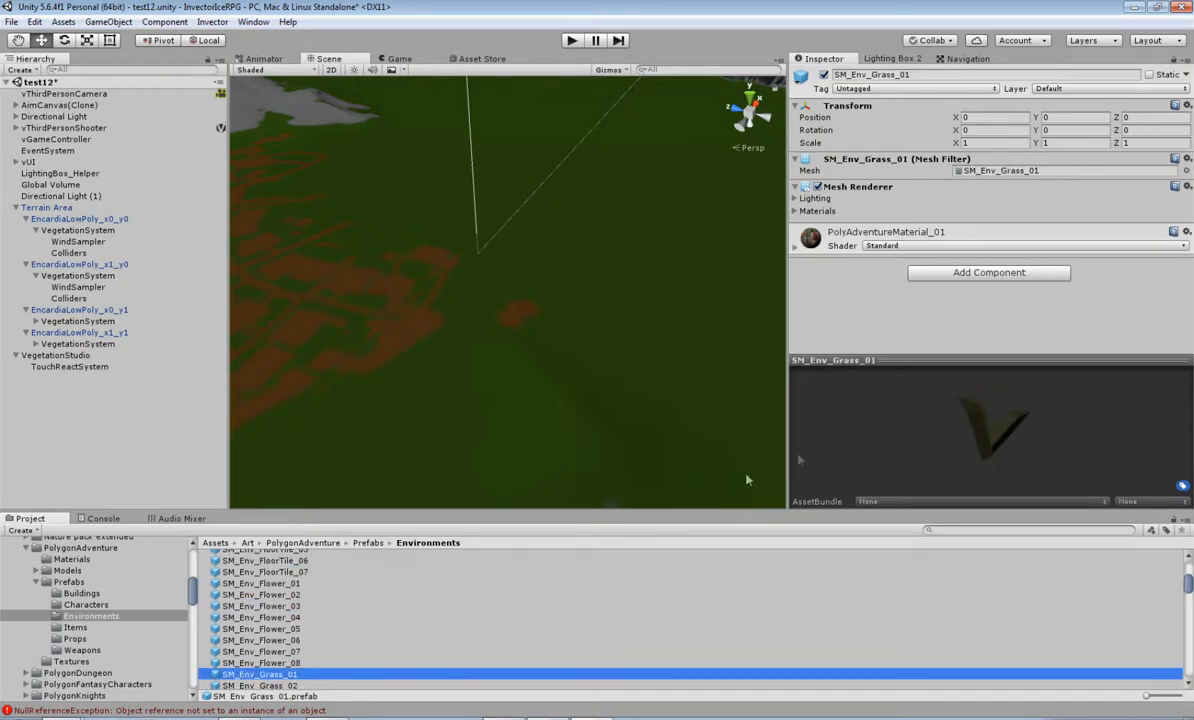
# Add the SM_Env_Grass_01 and SM_Env_Grass_02 prefabs as grass vegetation items on the EncardiaLowPoly_x0_y0 tile's VegetationSystem.
pyautogui.click(101, 231)
pyautogui.scroll(-3, 313, 603)
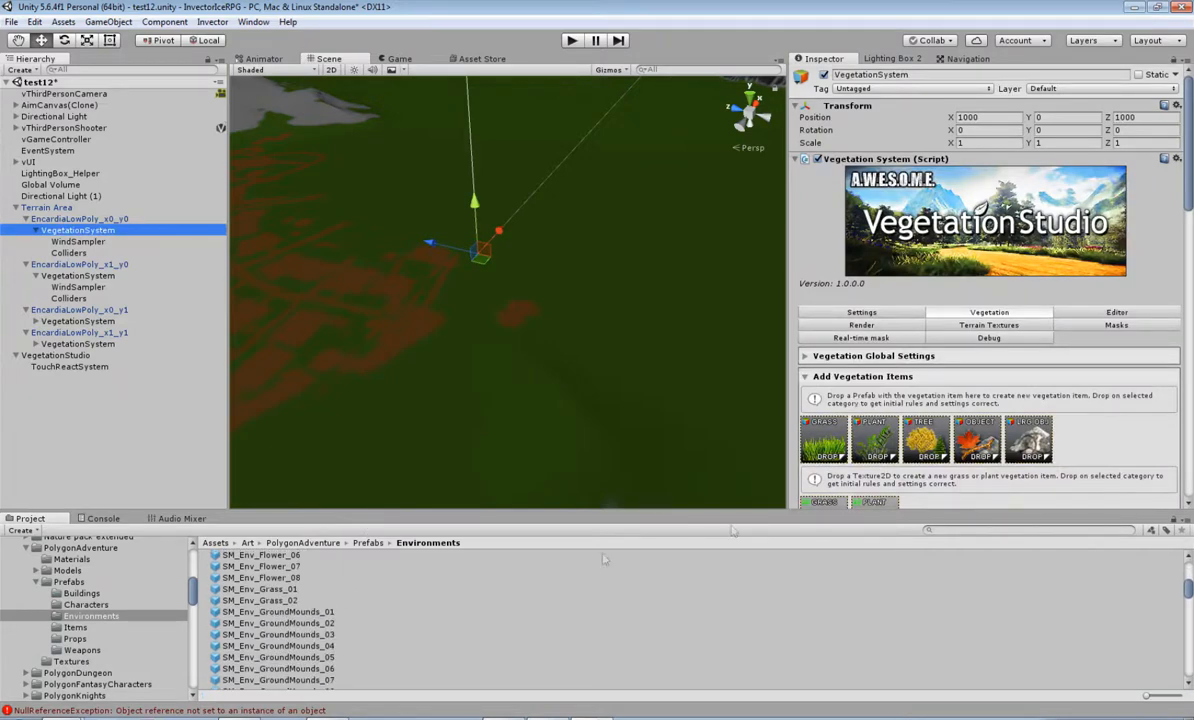
pyautogui.scroll(-2, 858, 405)
pyautogui.moveTo(273, 597); pyautogui.dragTo(833, 356)
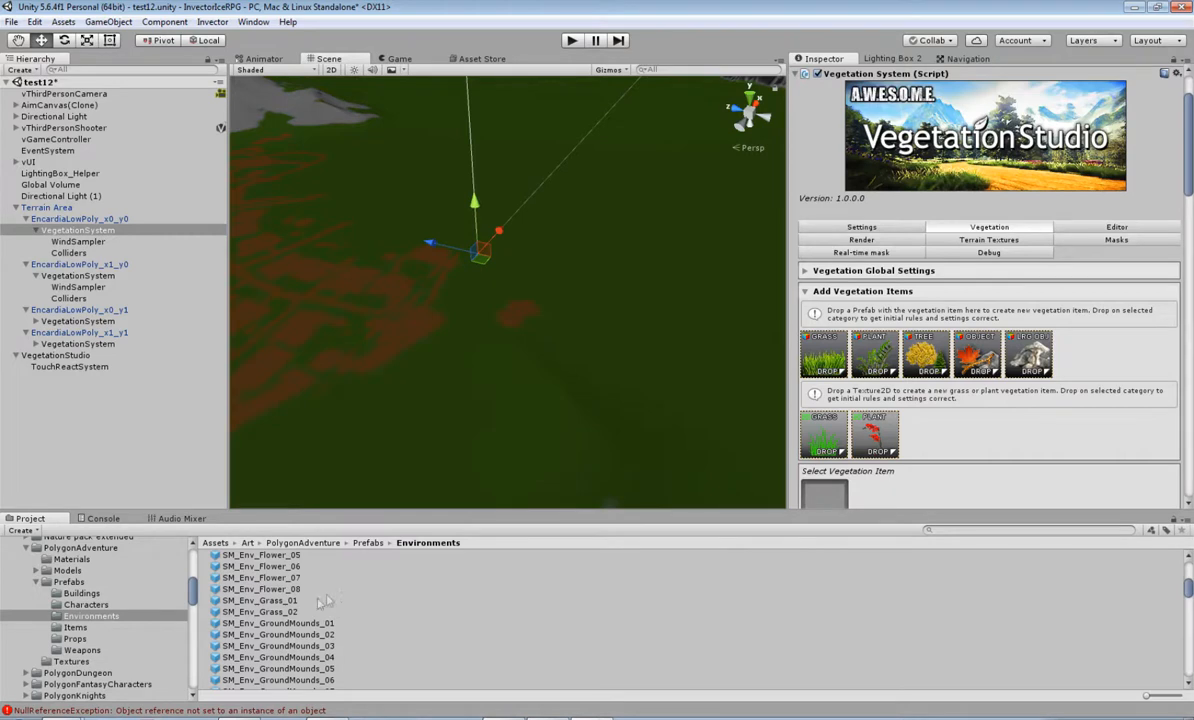
pyautogui.moveTo(265, 617); pyautogui.dragTo(830, 361)
# Examine the spawned grass across the terrain tiles in the scene, both close up and from a distance.
pyautogui.moveTo(604, 426); pyautogui.dragTo(621, 347, button='middle')
pyautogui.scroll(2, 618, 344)
pyautogui.scroll(5, 620, 347)
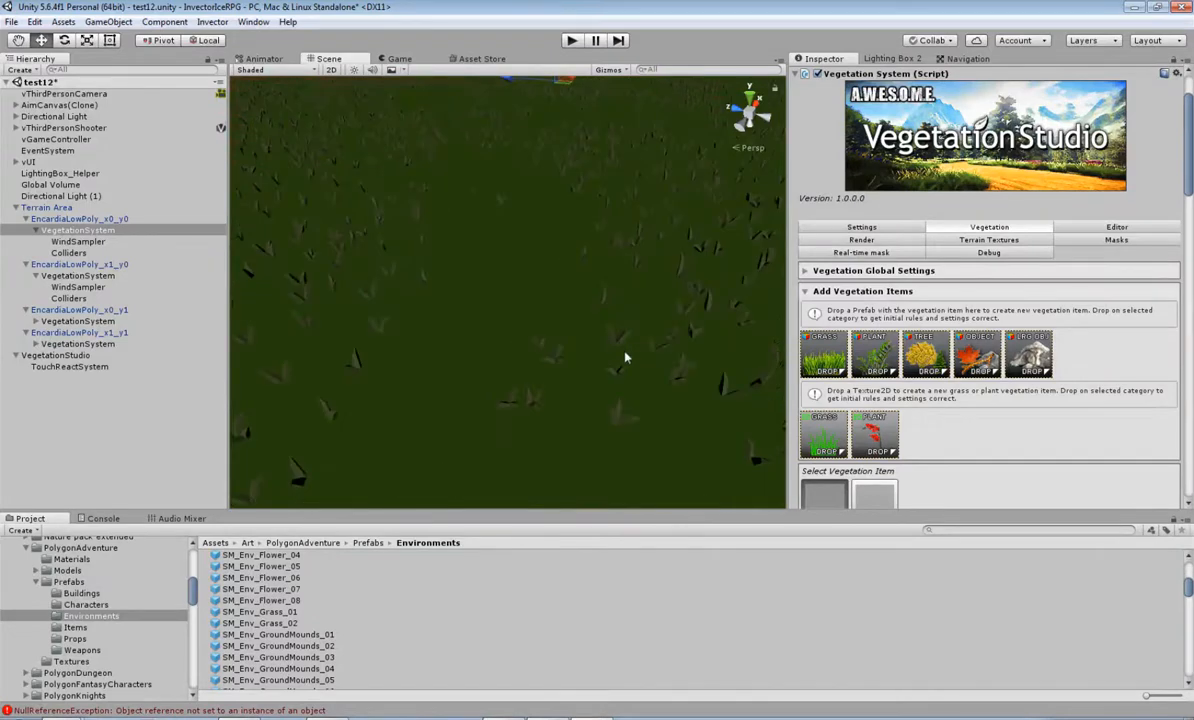
pyautogui.moveTo(626, 357); pyautogui.dragTo(621, 221, button='right')
pyautogui.moveTo(621, 221); pyautogui.dragTo(642, 440, button='middle')
pyautogui.scroll(-4, 606, 335)
pyautogui.moveTo(642, 440); pyautogui.dragTo(612, 466, button='right')
pyautogui.moveTo(583, 365); pyautogui.dragTo(728, 347, button='middle')
pyautogui.scroll(3, 620, 414)
pyautogui.scroll(-5, 622, 414)
pyautogui.moveTo(652, 353); pyautogui.dragTo(400, 378, button='middle')
pyautogui.scroll(-4, 520, 350)
pyautogui.moveTo(570, 336); pyautogui.dragTo(493, 400, button='middle')
pyautogui.scroll(6, 493, 400)
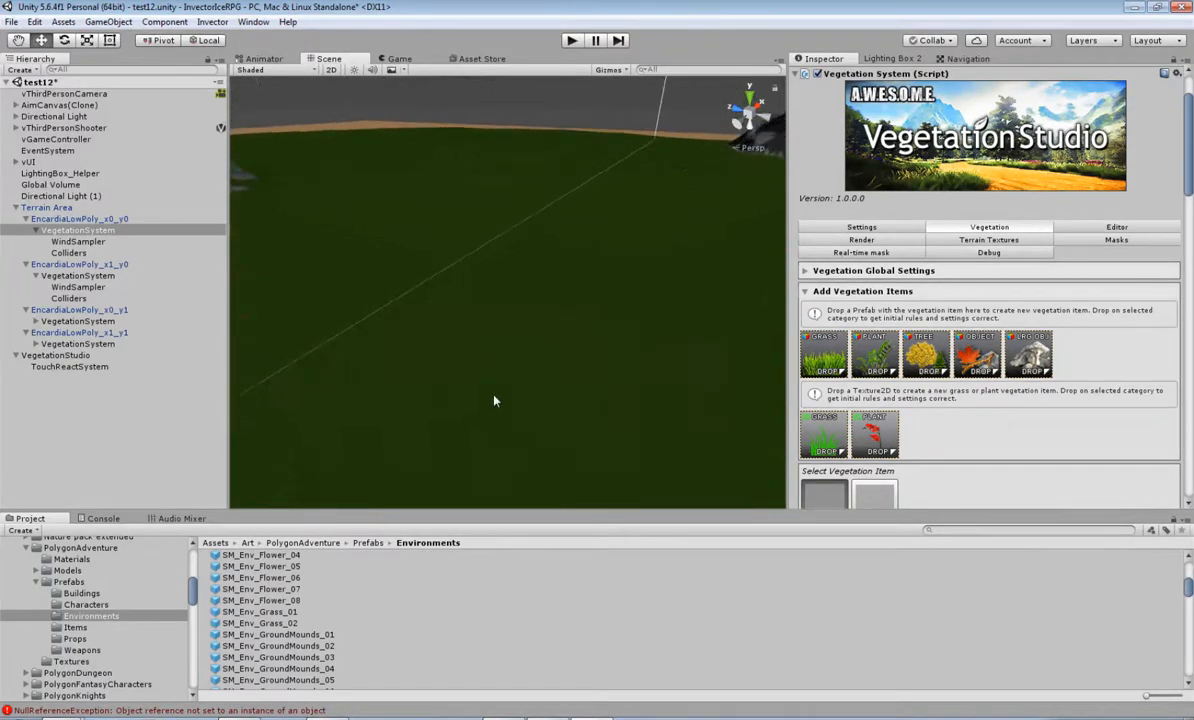
pyautogui.moveTo(493, 400); pyautogui.dragTo(644, 283, button='right')
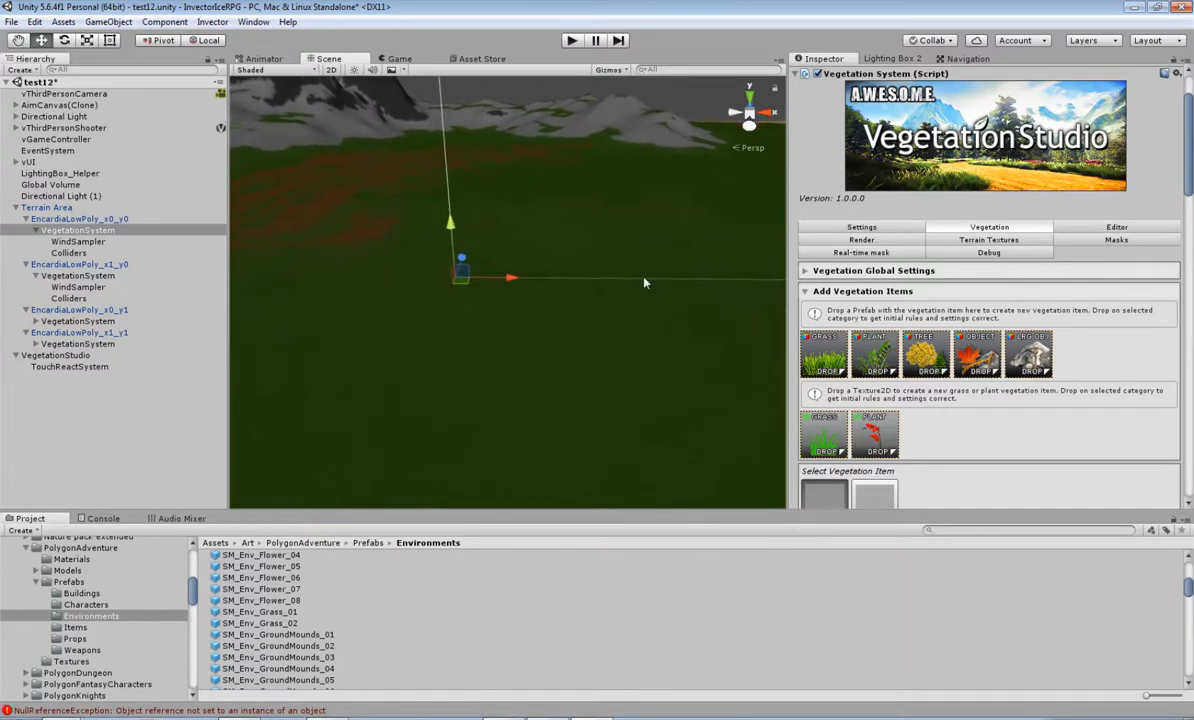
# Run the game and sprint the character across the terrain to check the grass in play mode.
pyautogui.click(570, 41)
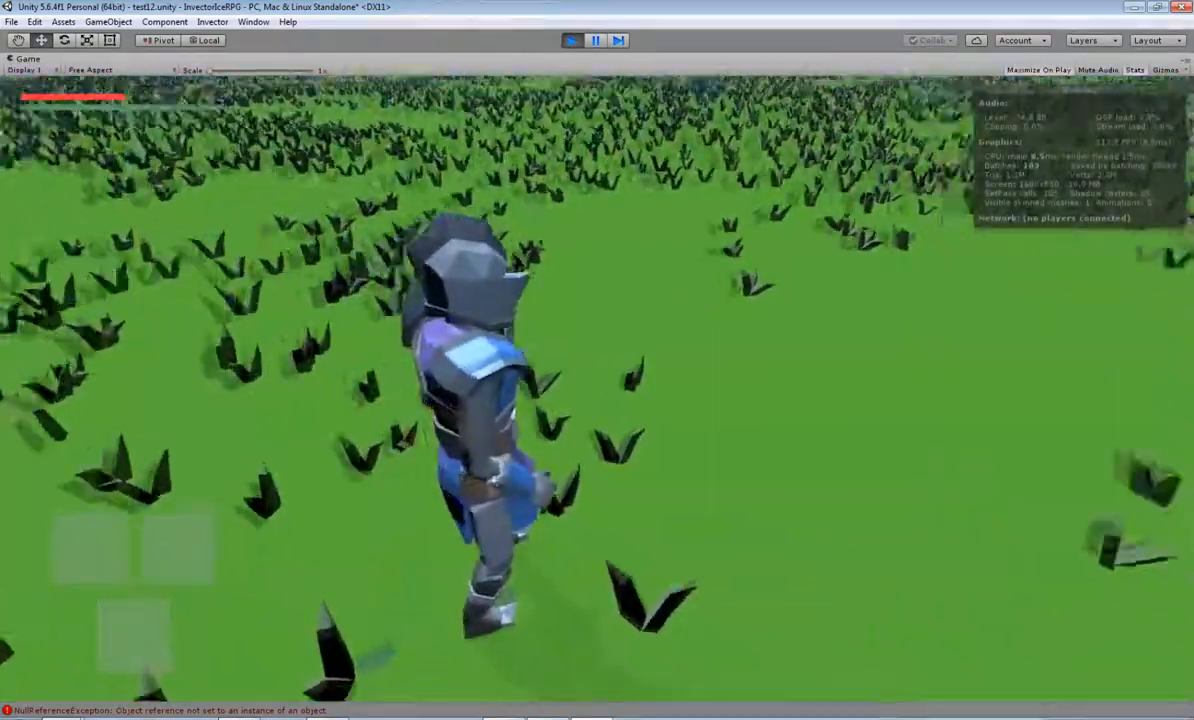
pyautogui.press('w')
pyautogui.press('shift')
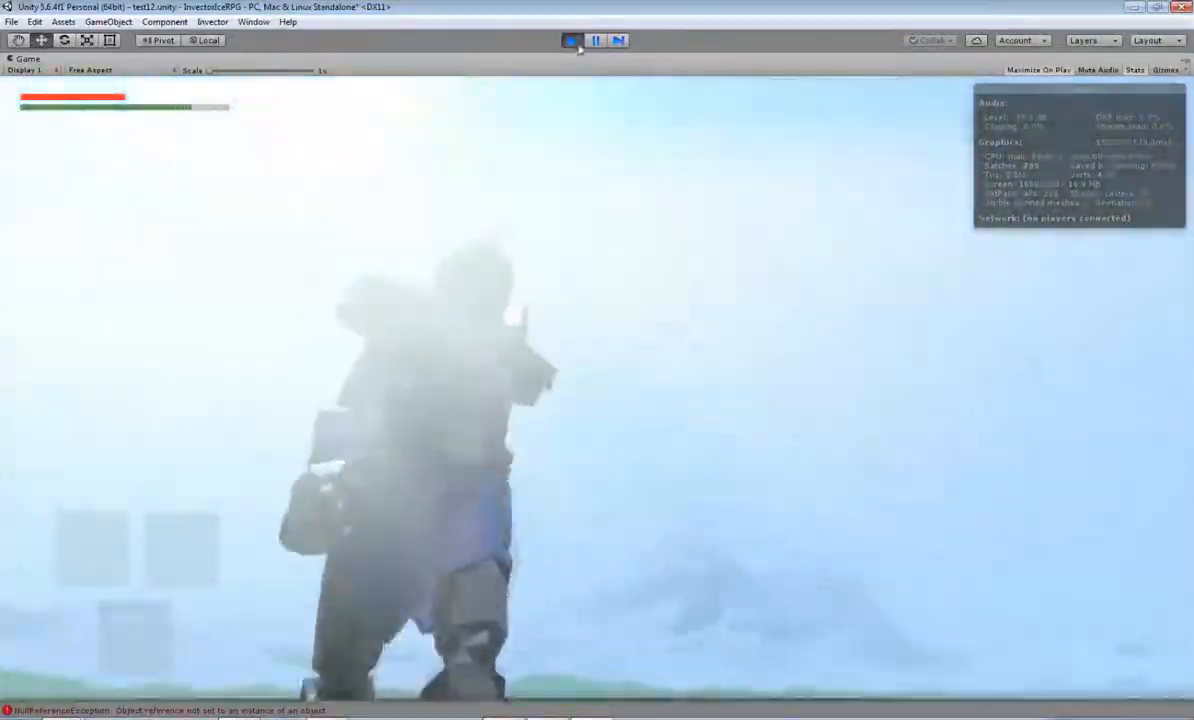
# Stop the game and set the SM_Env_Grass_02 item's initial LOD to LOD2 in the restarted vegetation system.
pyautogui.click(571, 40)
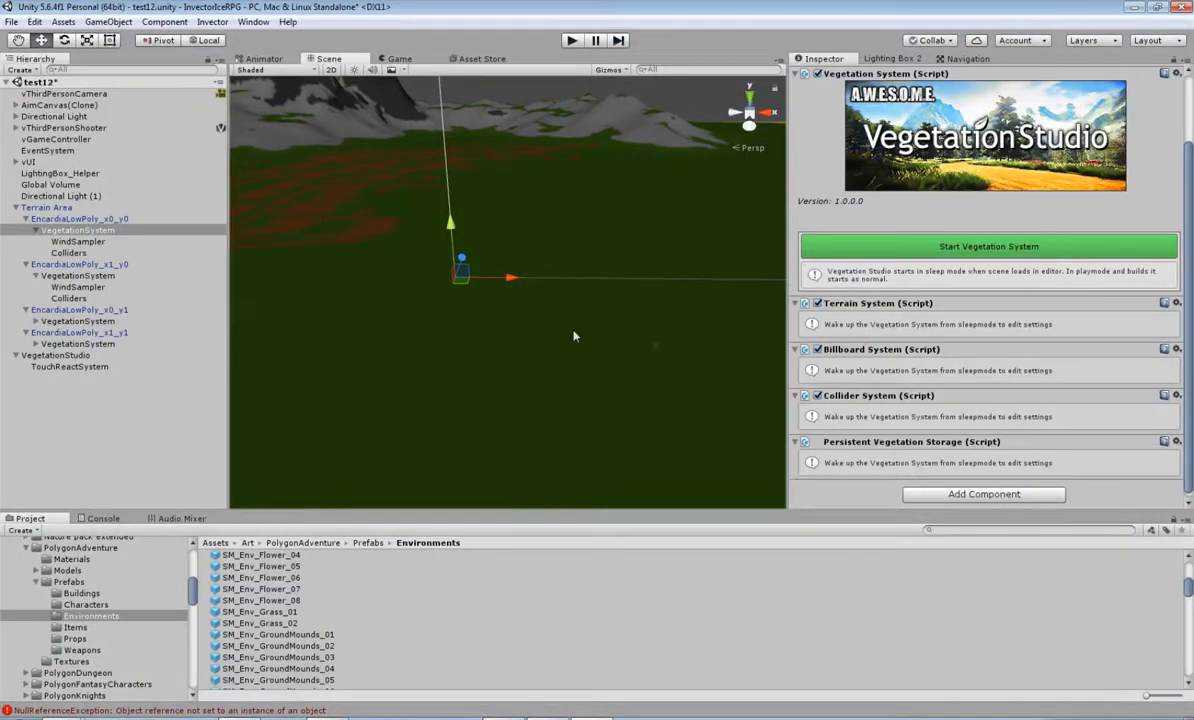
pyautogui.click(928, 250)
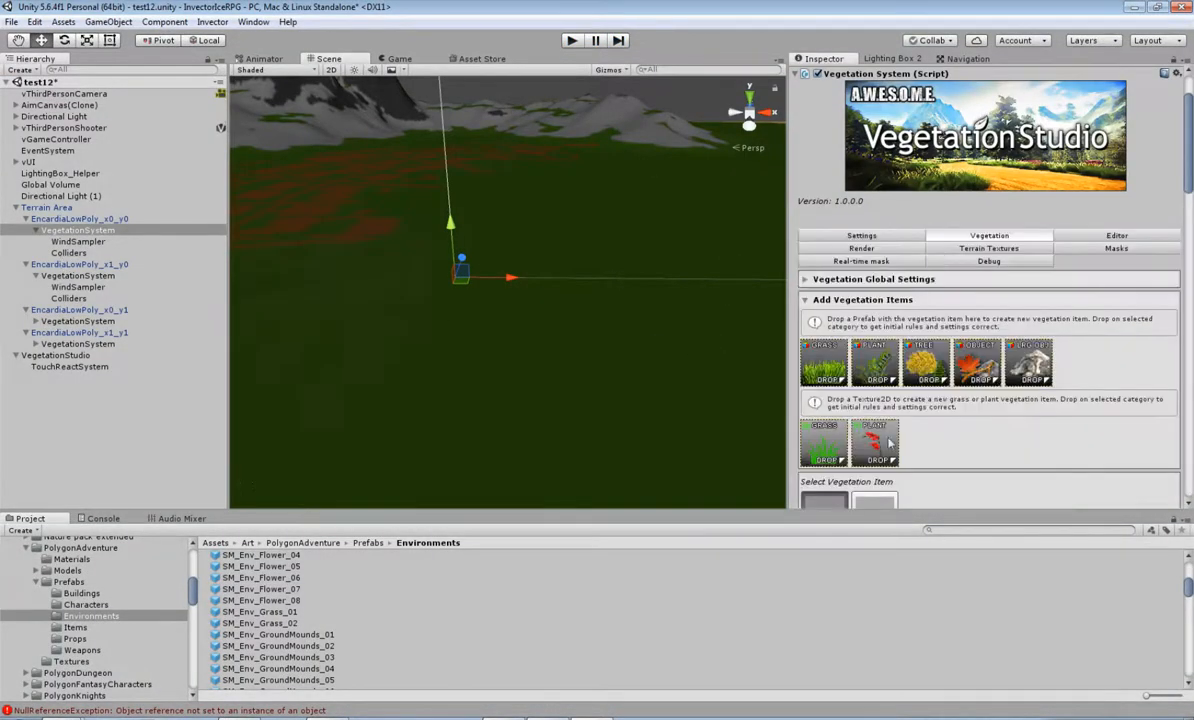
pyautogui.scroll(-4, 898, 438)
pyautogui.scroll(-2, 887, 366)
pyautogui.scroll(-4, 941, 406)
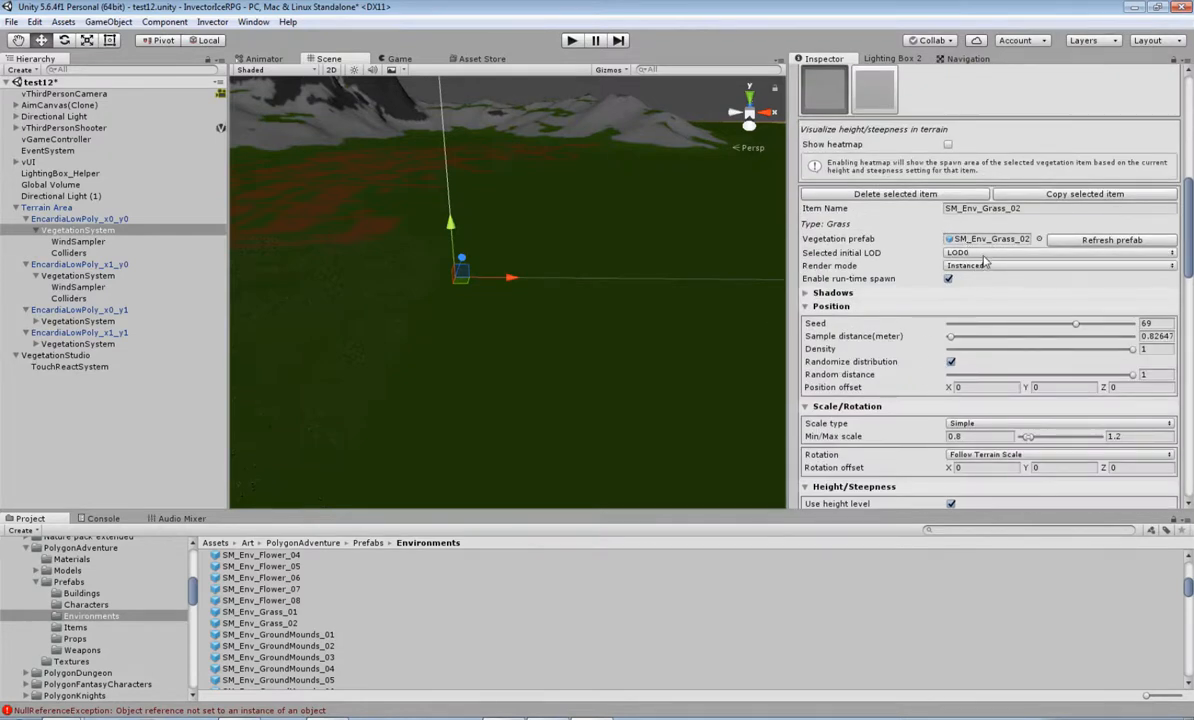
pyautogui.click(985, 254)
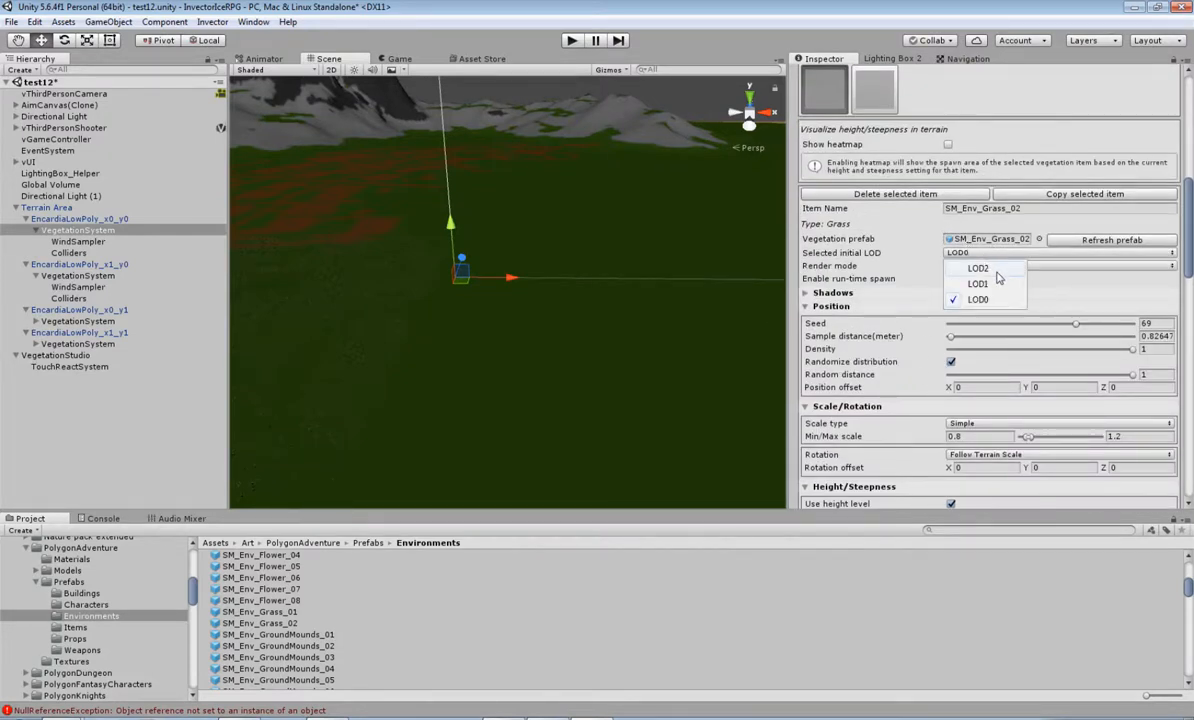
pyautogui.click(997, 273)
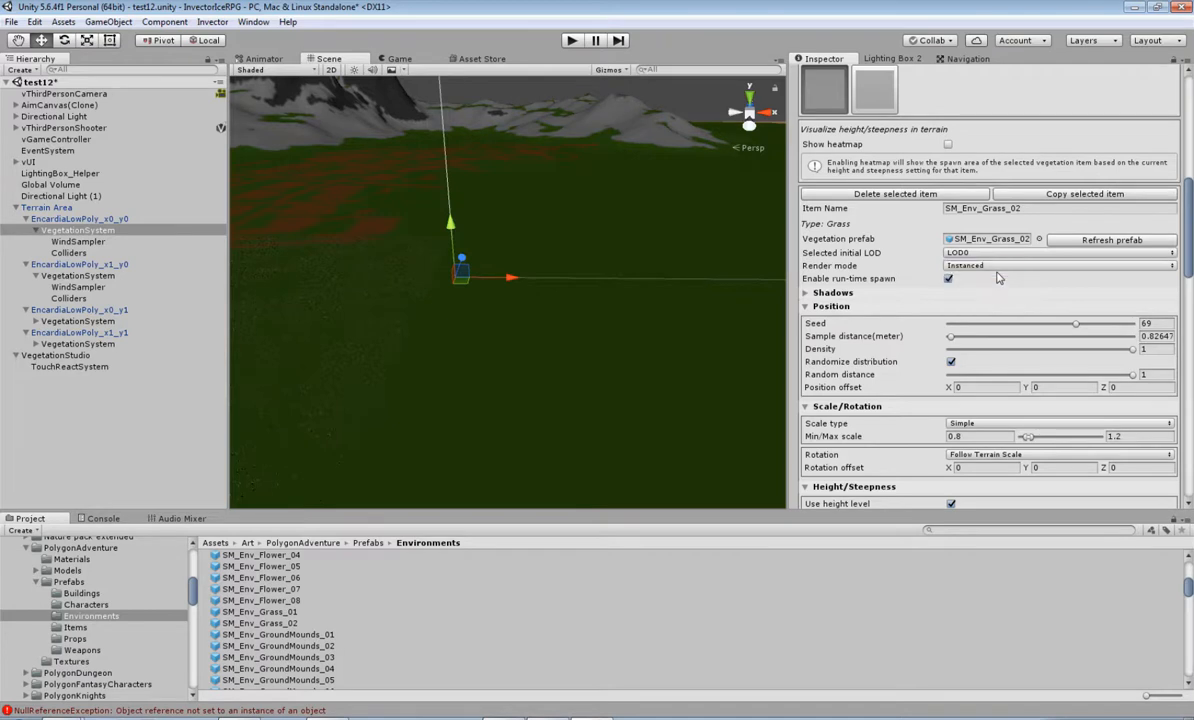
# Thin out the SM_Env_Grass_02 vegetation item by setting its density to 0.035, and inspect the result on the terrain.
pyautogui.moveTo(474, 348); pyautogui.dragTo(551, 324, button='middle')
pyautogui.scroll(5, 496, 418)
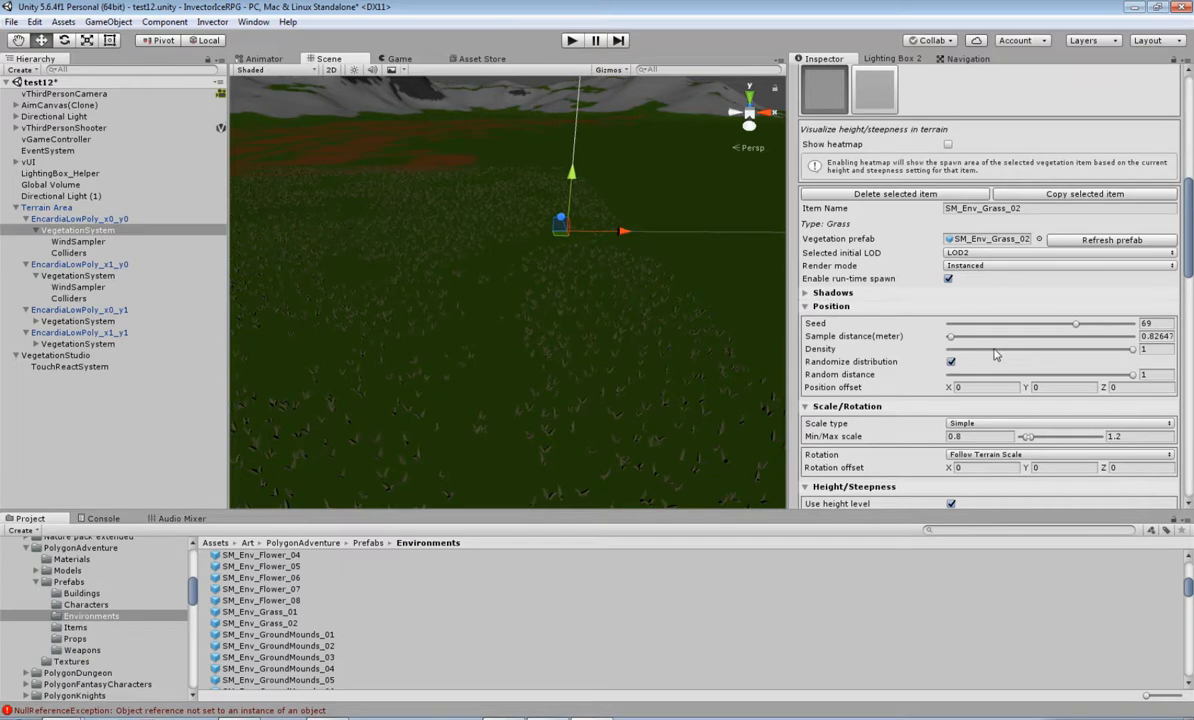
pyautogui.click(969, 352)
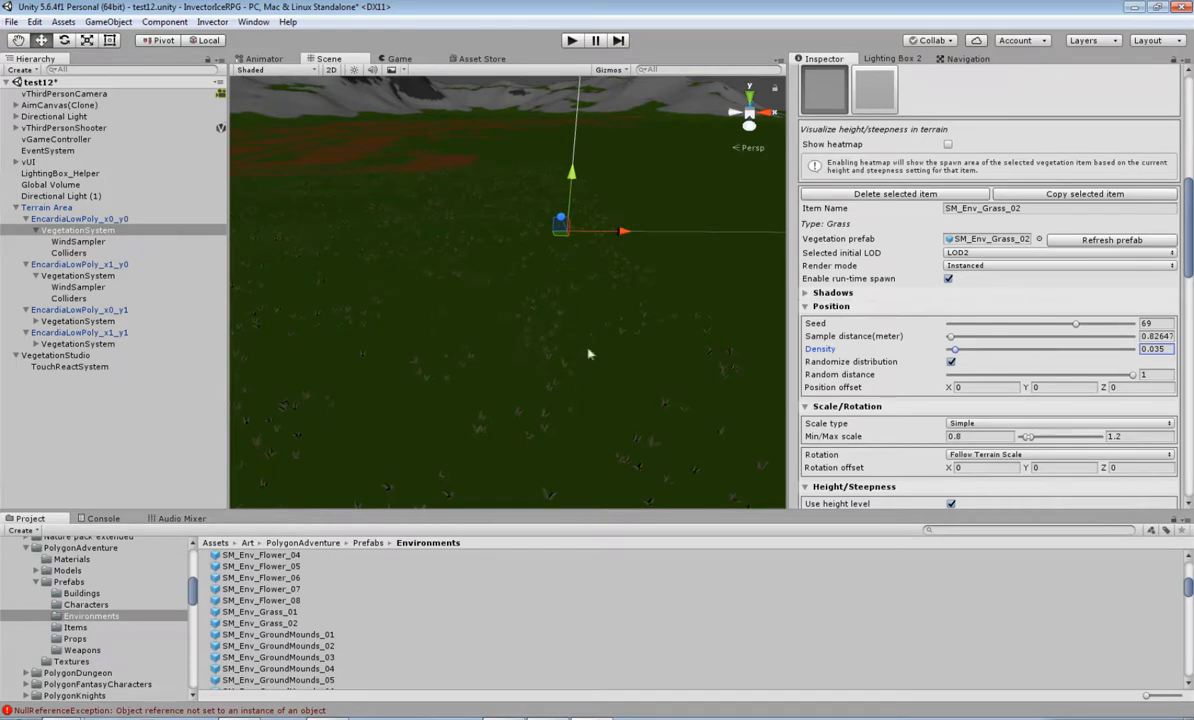
pyautogui.moveTo(588, 352); pyautogui.dragTo(461, 397, button='right')
pyautogui.scroll(3, 873, 131)
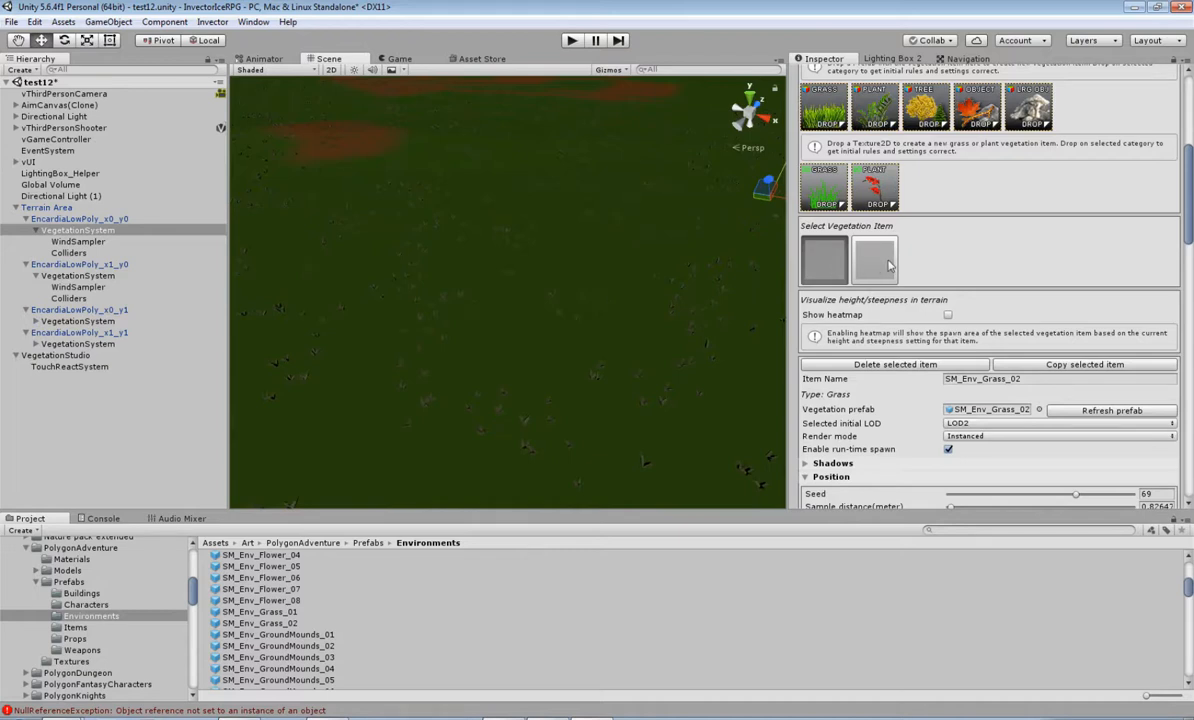
# Preview the ground mound and grass prefabs in the Environments folder to compare their shapes.
pyautogui.click(279, 635)
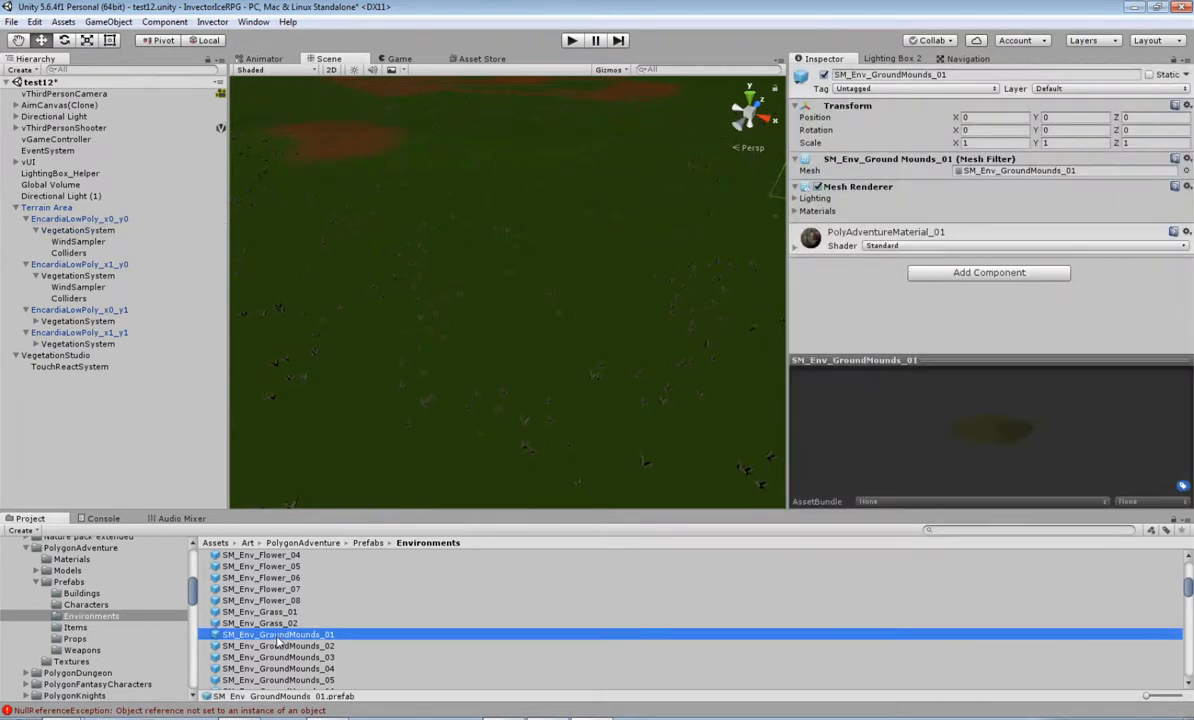
pyautogui.click(296, 658)
pyautogui.click(284, 610)
pyautogui.click(274, 619)
pyautogui.click(274, 611)
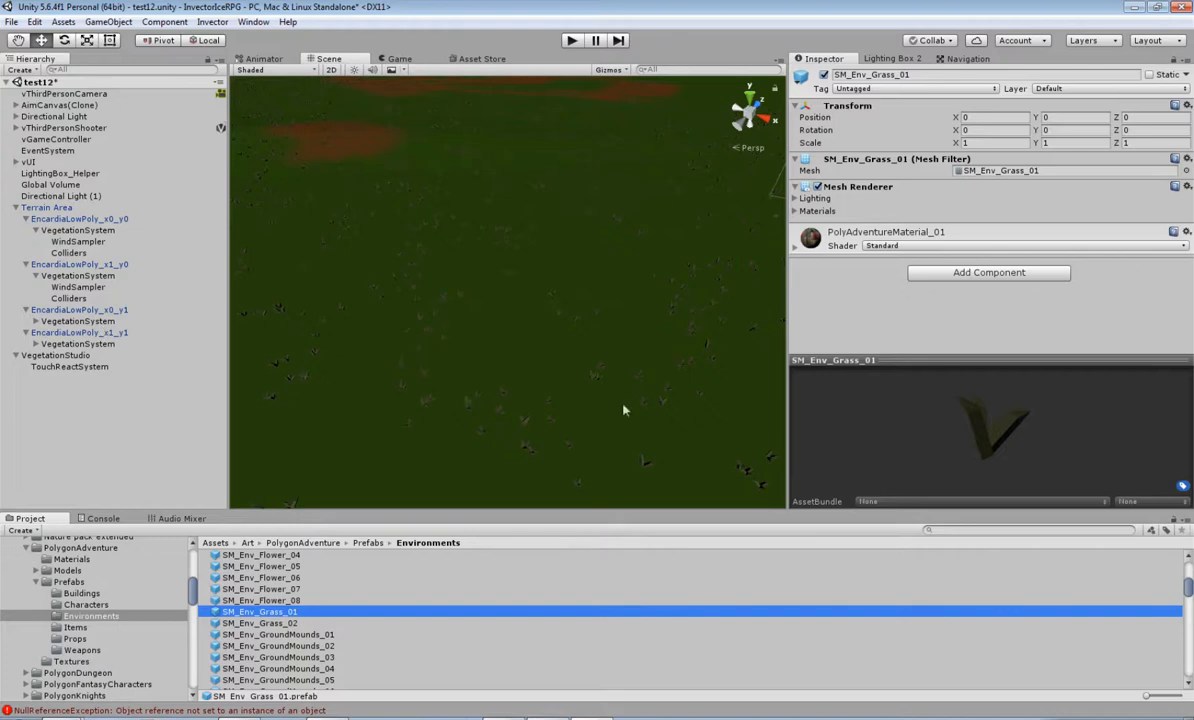
# Set the density of the SM_Env_Grass_01 vegetation item to 0.077 on the EncardiaLowPoly_x0_y0 tile's VegetationSystem.
pyautogui.click(100, 230)
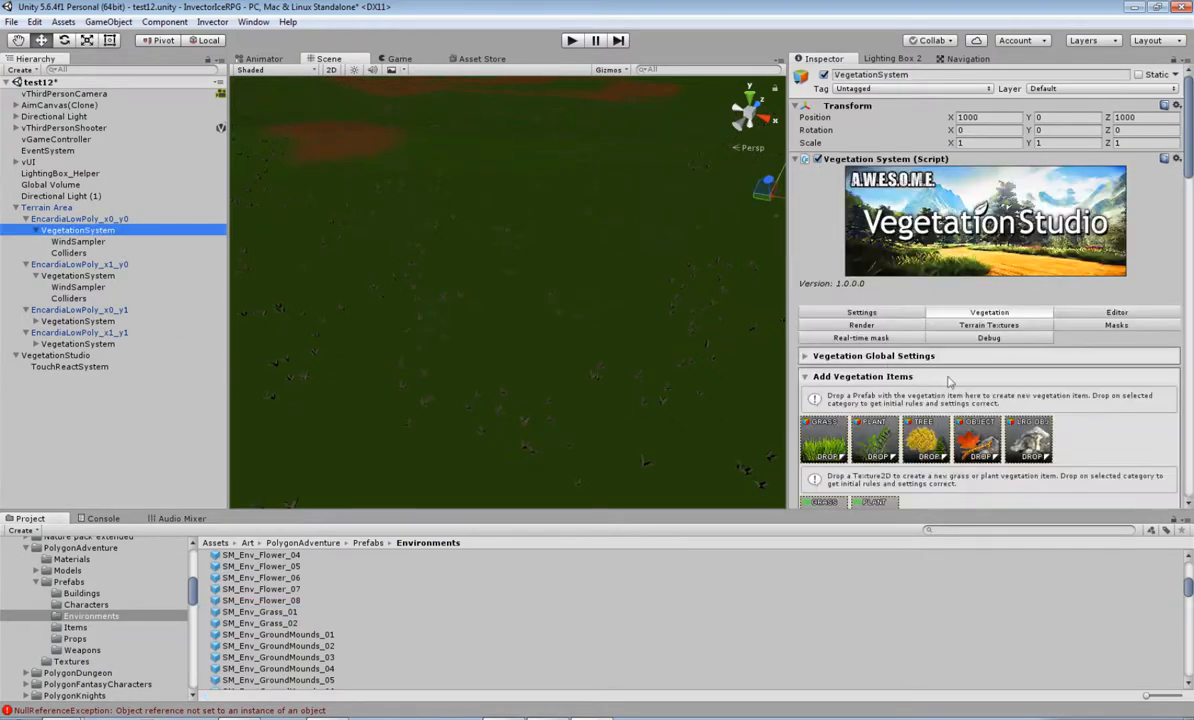
pyautogui.scroll(-5, 912, 390)
pyautogui.scroll(-2, 912, 390)
pyautogui.click(877, 294)
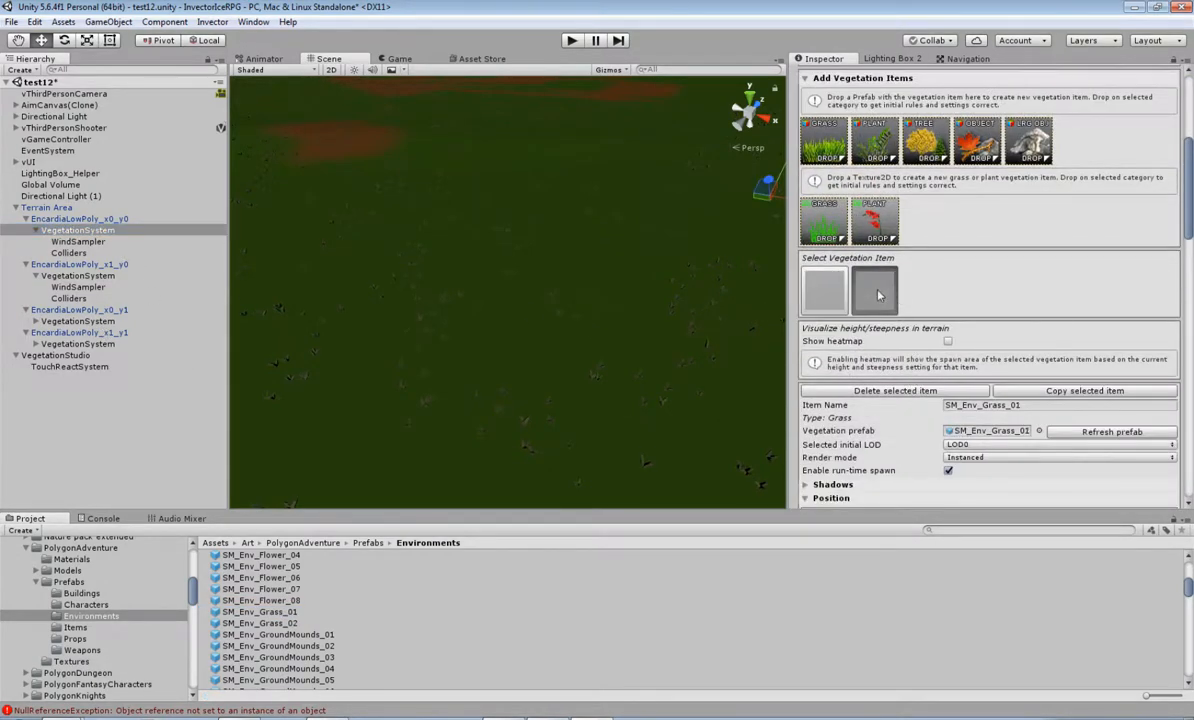
pyautogui.scroll(-3, 1020, 298)
pyautogui.scroll(-2, 950, 270)
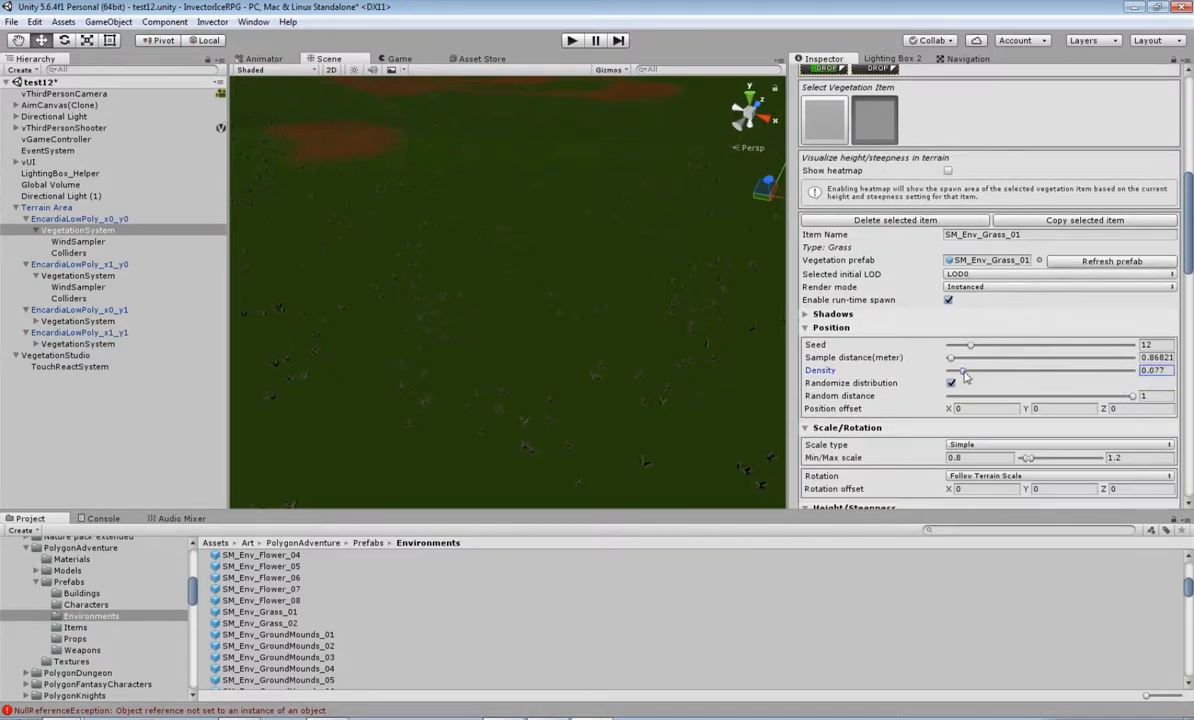
pyautogui.scroll(-5, 645, 348)
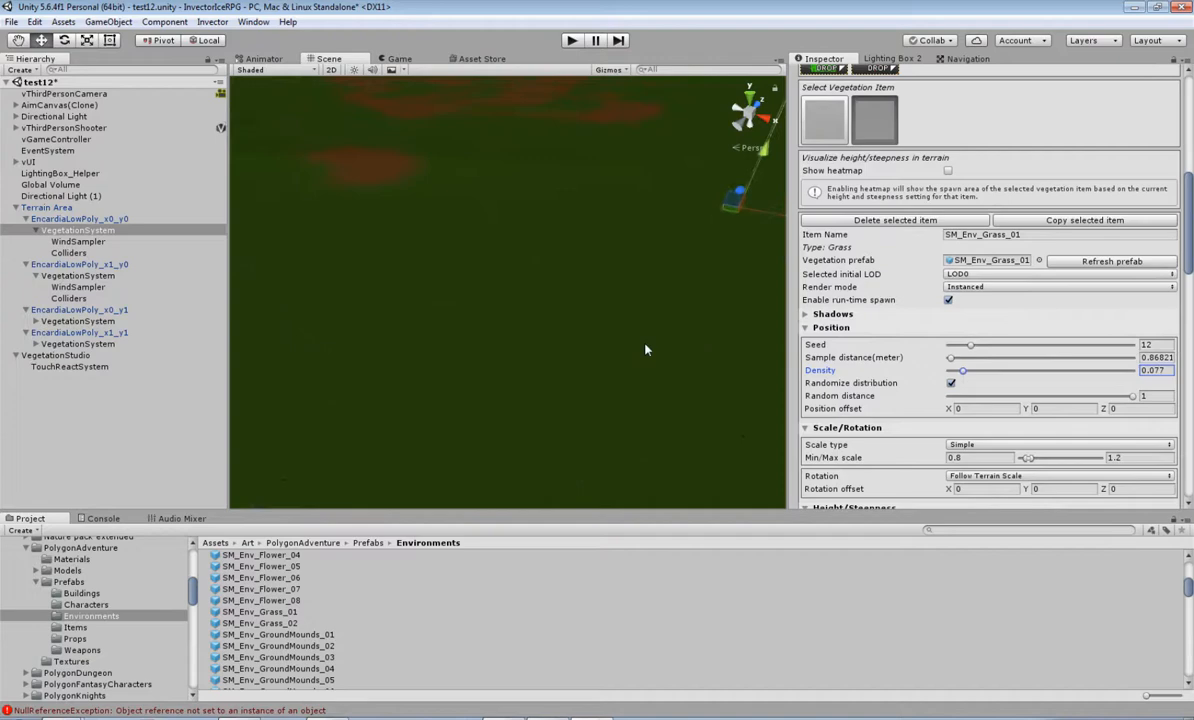
# Run the game and sprint the character across the terrain to check the thinned grass, ending with play mode stopped.
pyautogui.click(574, 40)
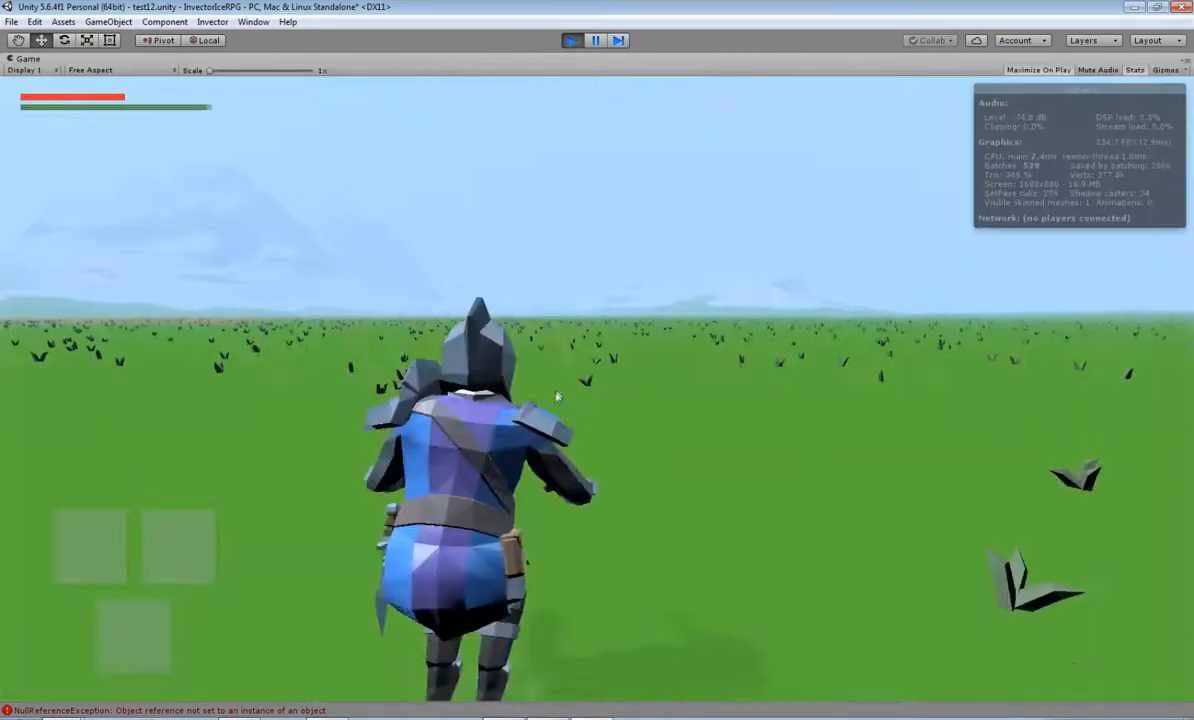
pyautogui.press('w')
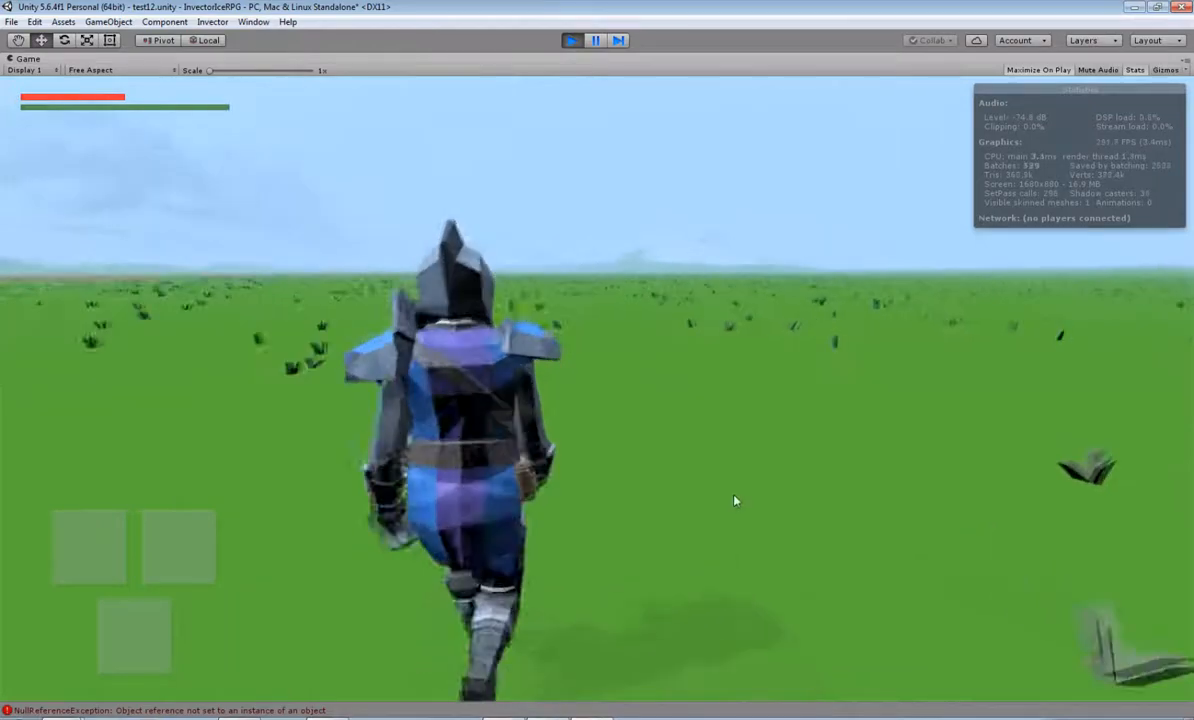
pyautogui.press('shift')
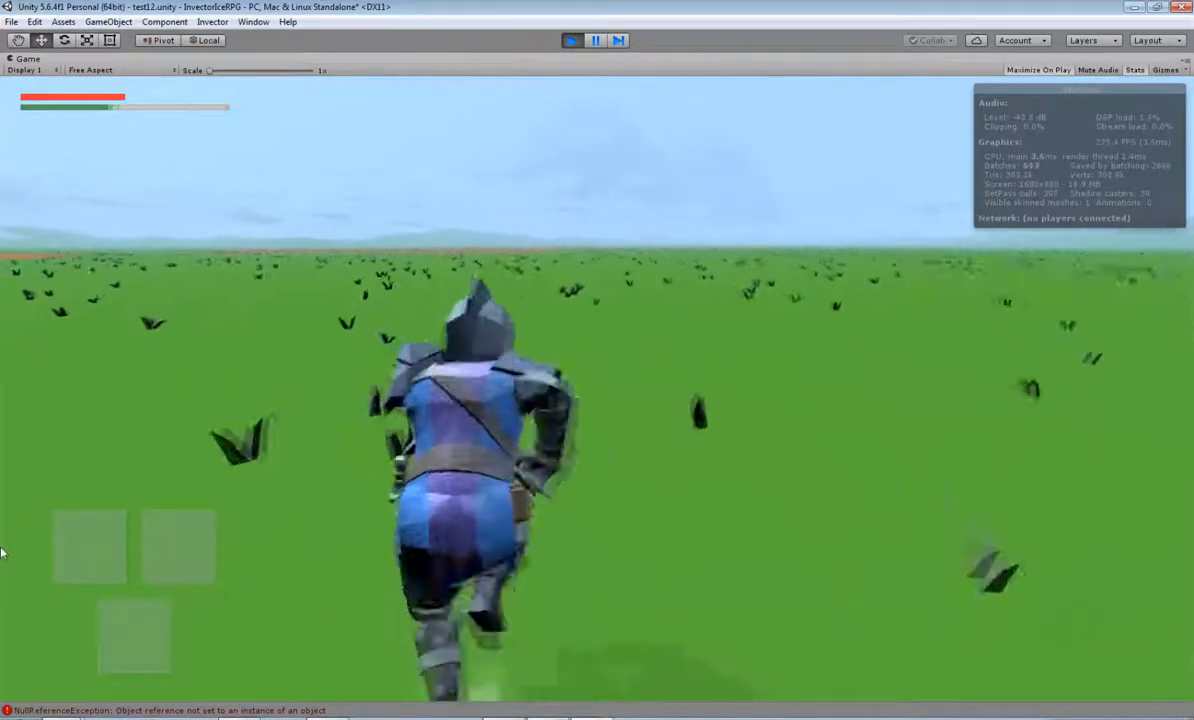
pyautogui.press('a')
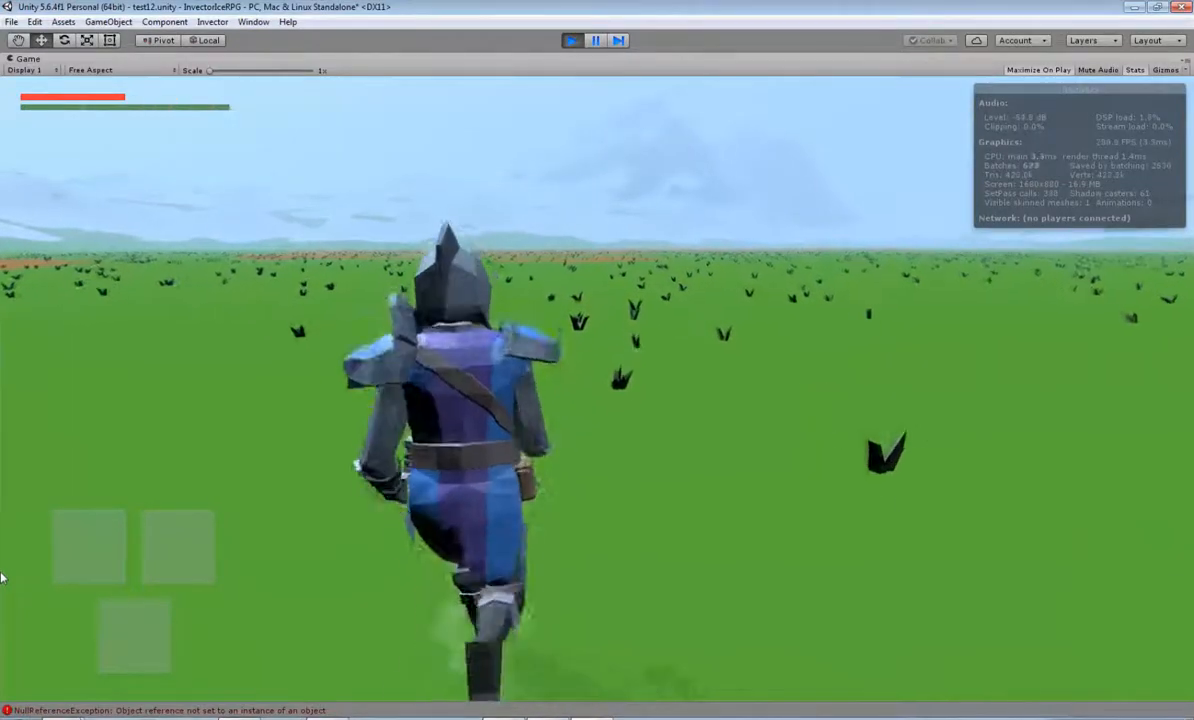
pyautogui.press('d')
pyautogui.press('shift')
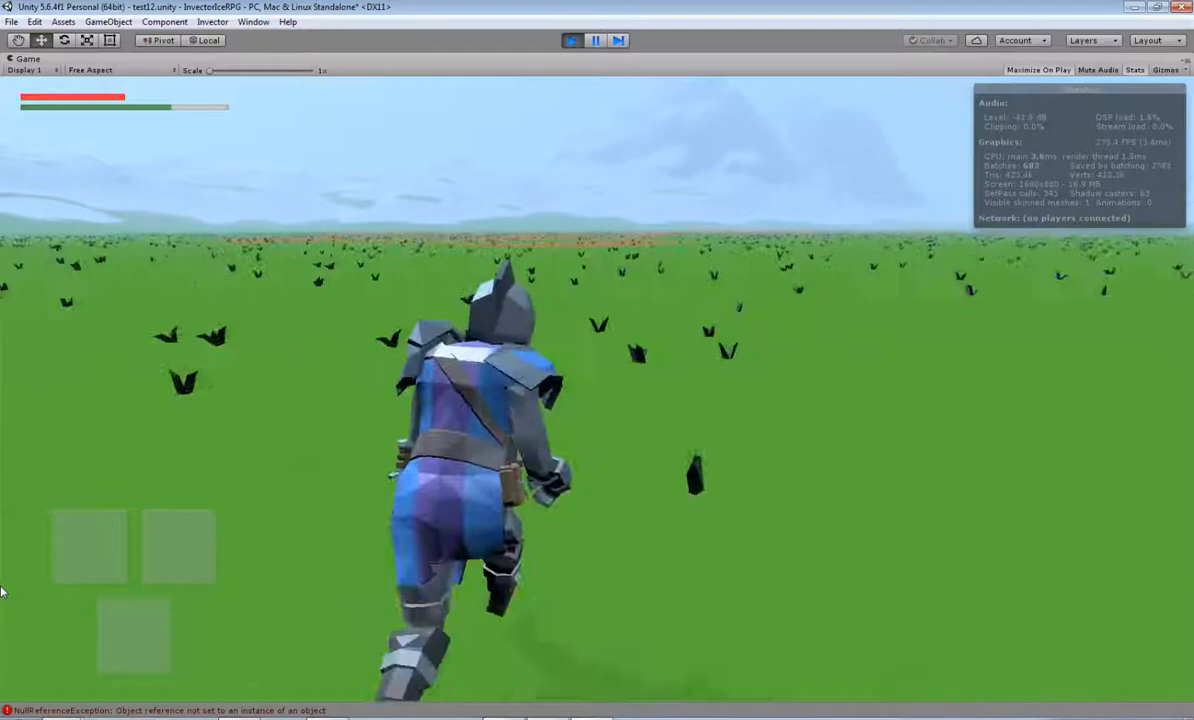
pyautogui.press('d')
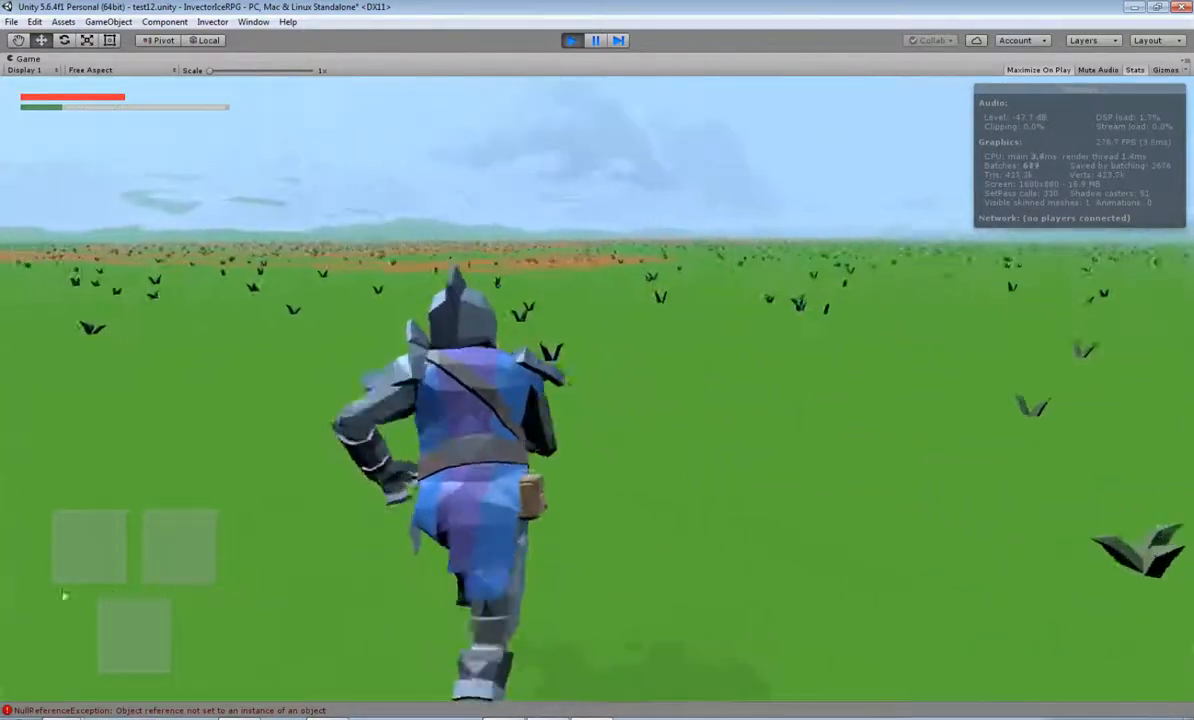
pyautogui.press('d')
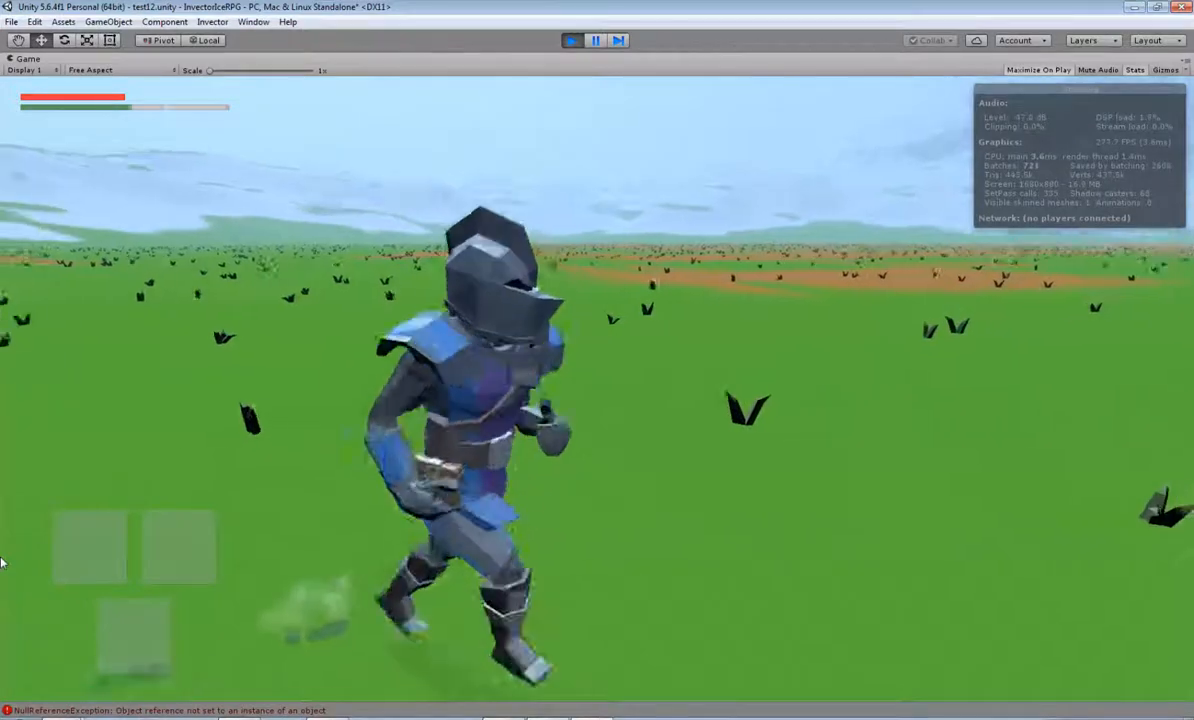
pyautogui.press('w')
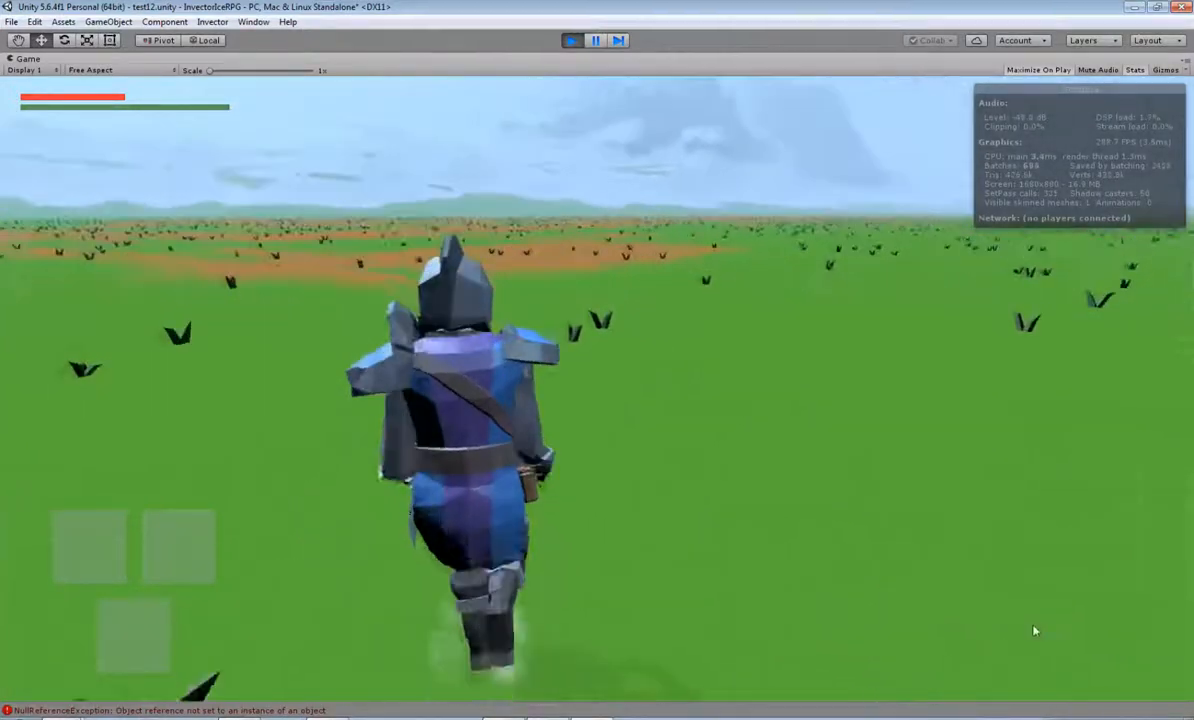
pyautogui.press('d')
pyautogui.press('shift')
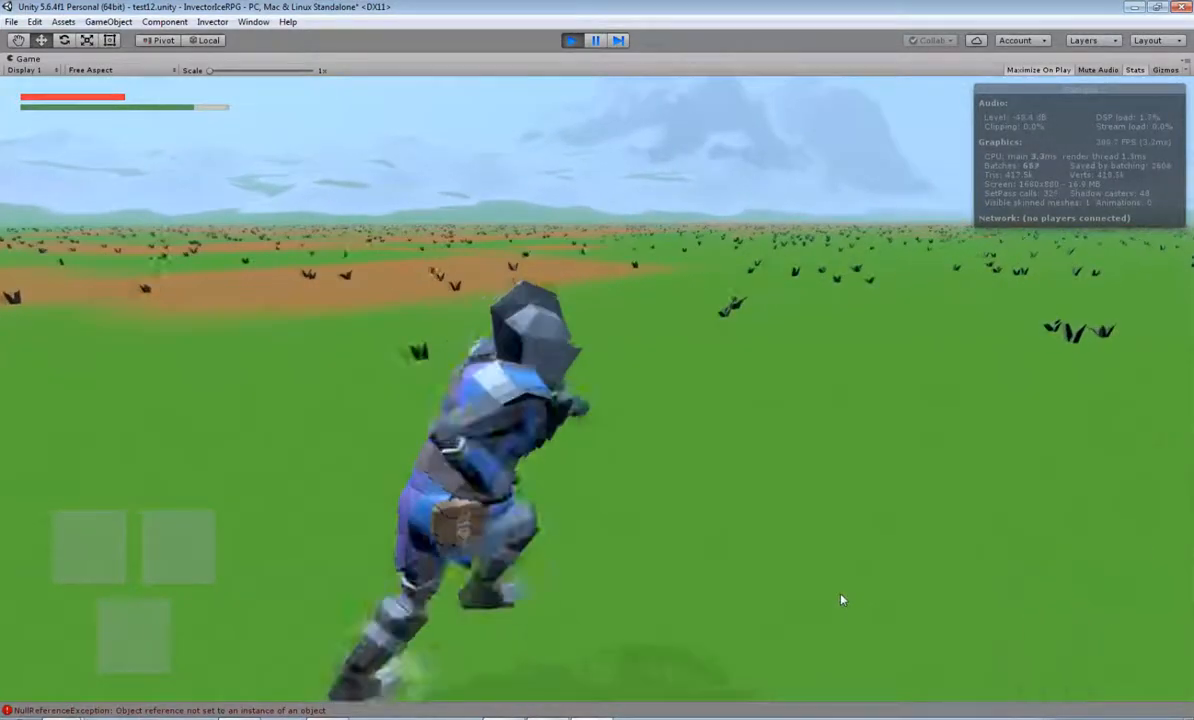
pyautogui.press('s')
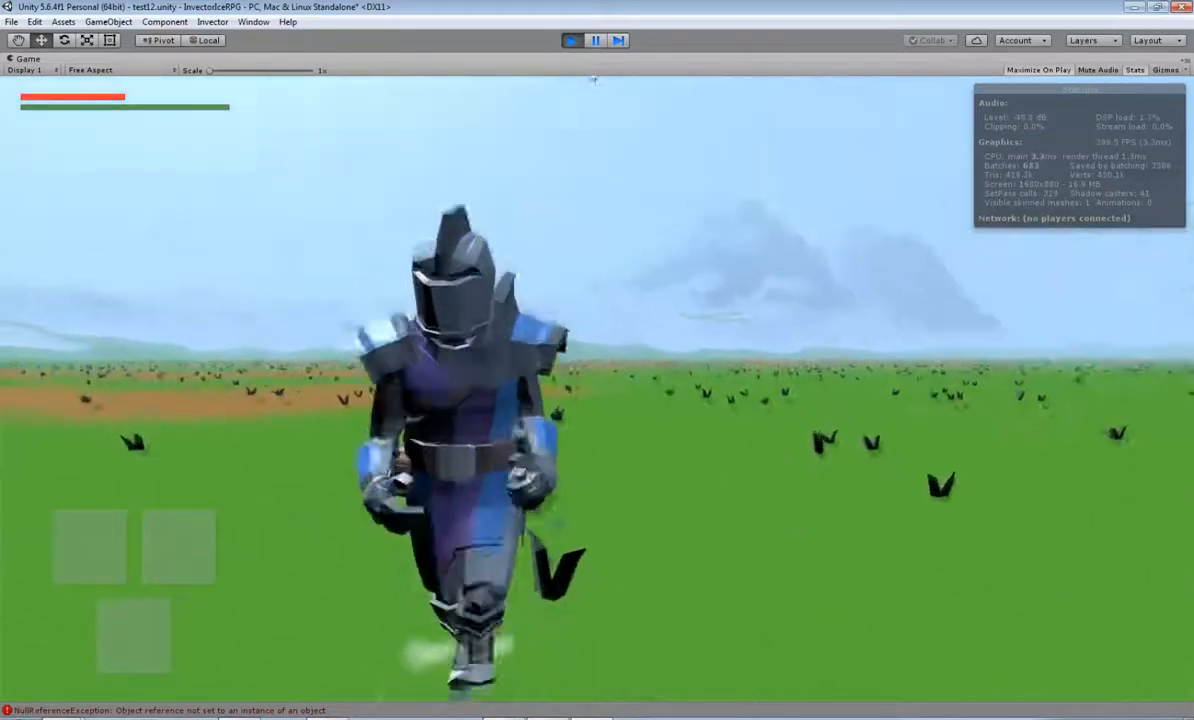
pyautogui.click(571, 40)
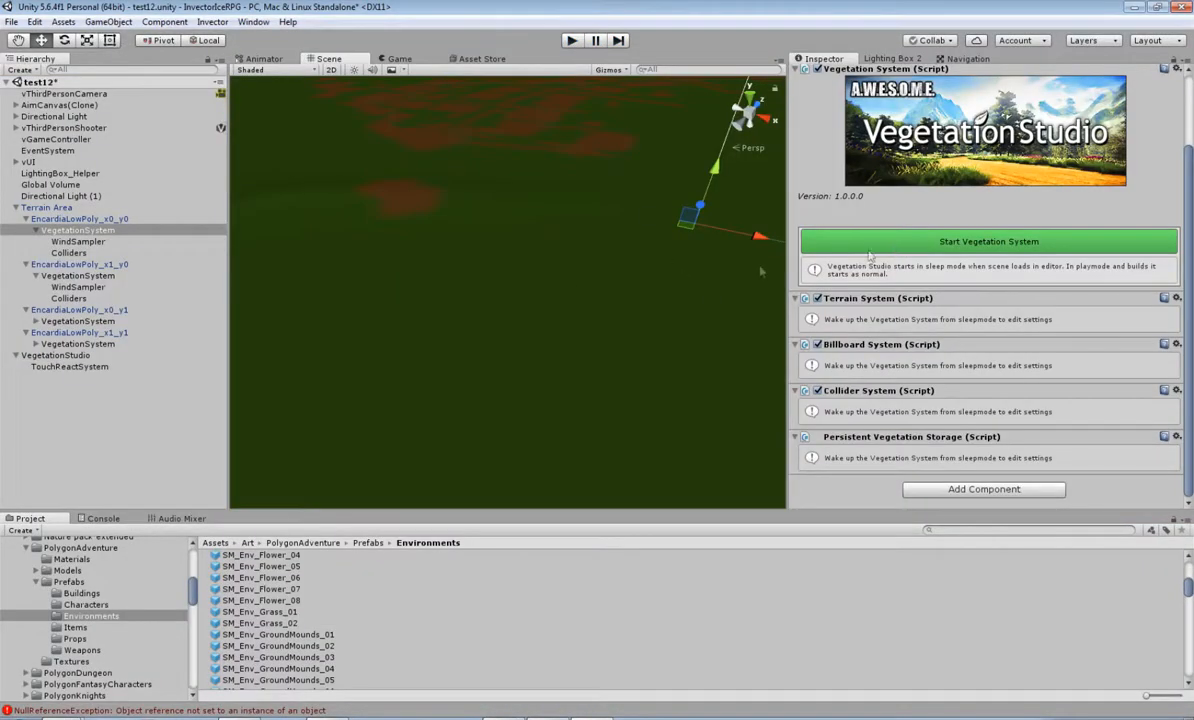
# Restart the vegetation system and add the SM_Env_Flower_05 prefab as a plant vegetation item.
pyautogui.click(919, 242)
pyautogui.scroll(-1, 899, 418)
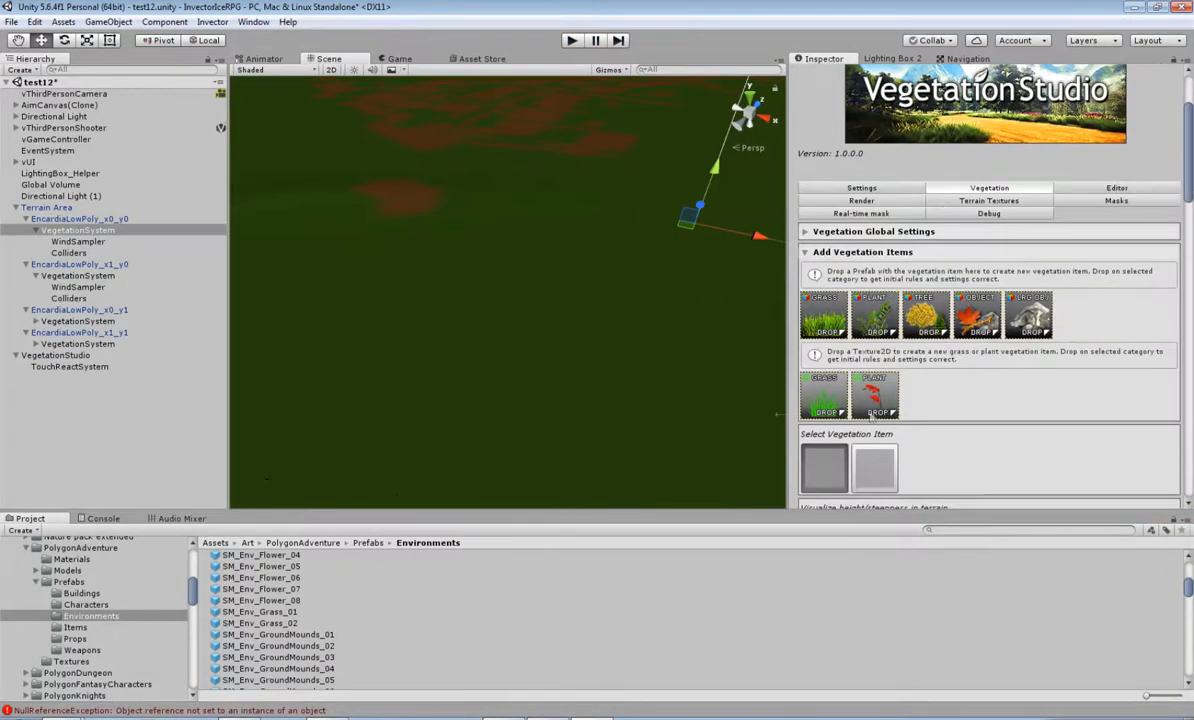
pyautogui.scroll(1, 319, 613)
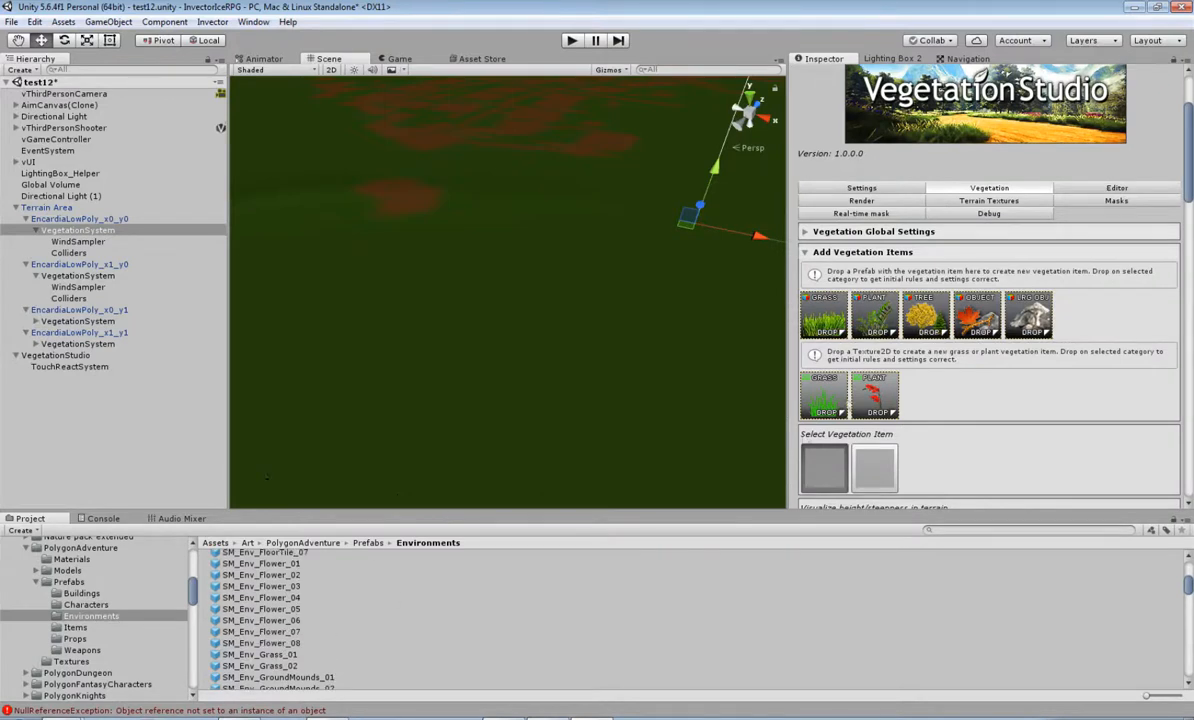
pyautogui.moveTo(258, 610); pyautogui.dragTo(880, 320)
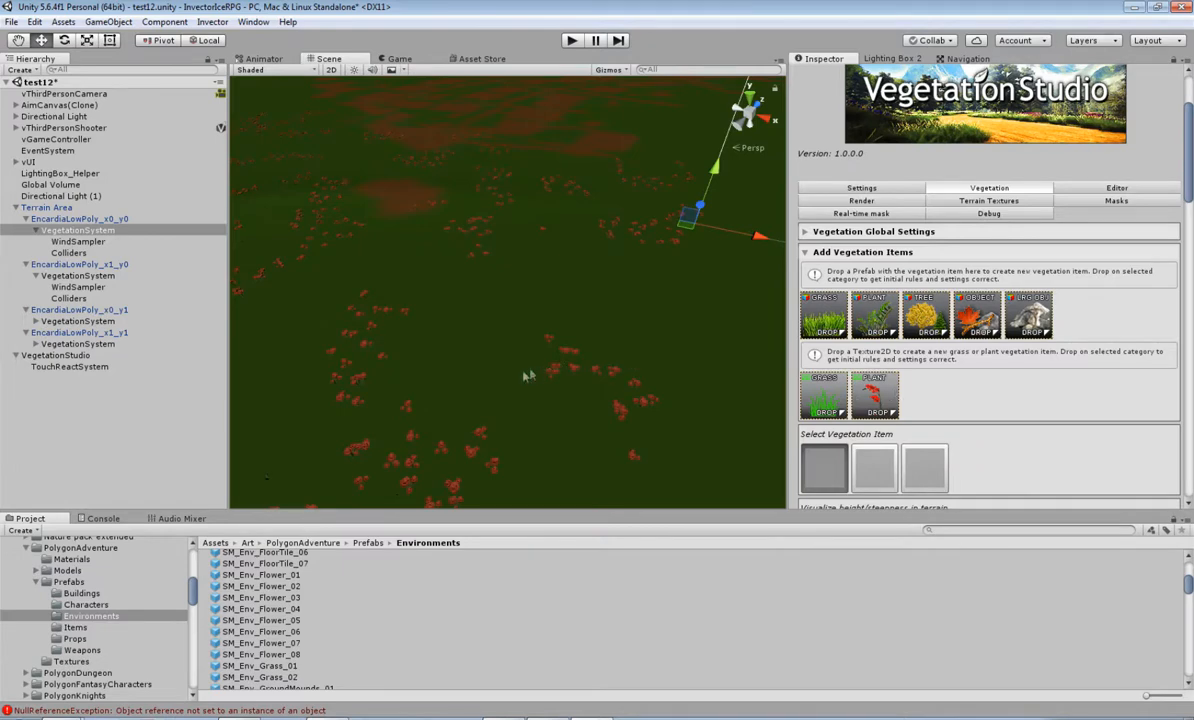
# Set the SM_Env_Flower_05 item's density to 0.224 and its random distance to 0.1.
pyautogui.moveTo(474, 408); pyautogui.dragTo(650, 275, button='middle')
pyautogui.scroll(1, 886, 398)
pyautogui.scroll(-6, 886, 398)
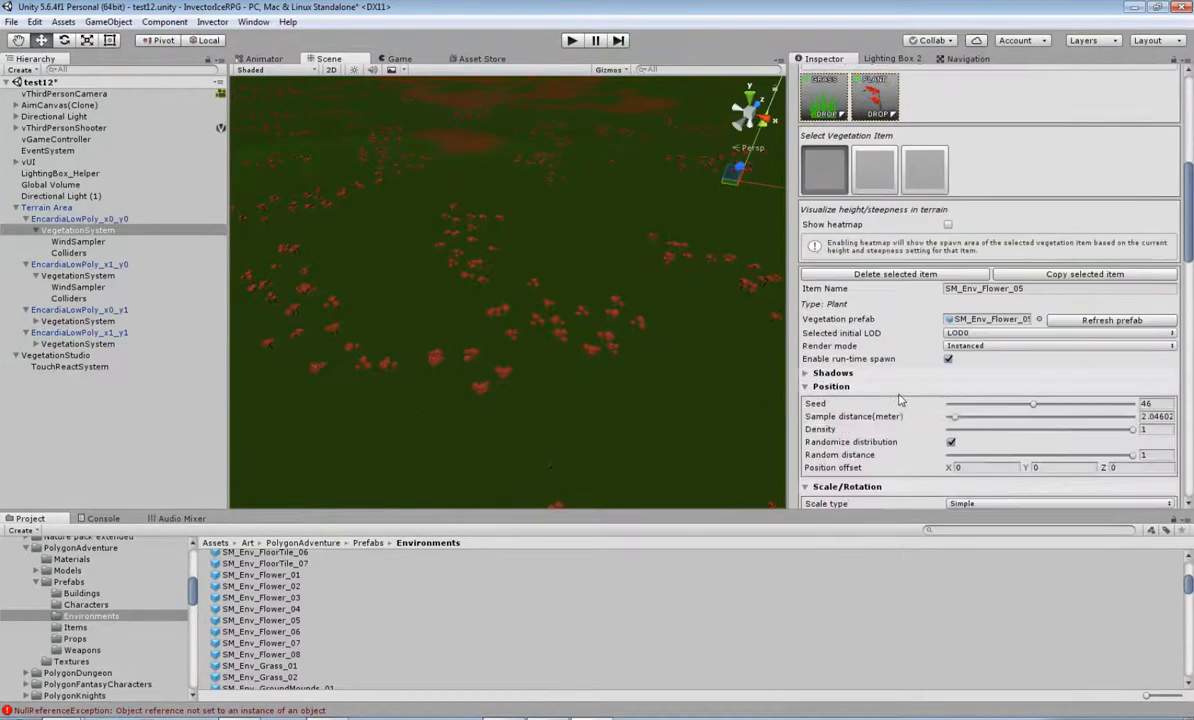
pyautogui.scroll(-1, 979, 391)
pyautogui.moveTo(979, 388); pyautogui.dragTo(1031, 391)
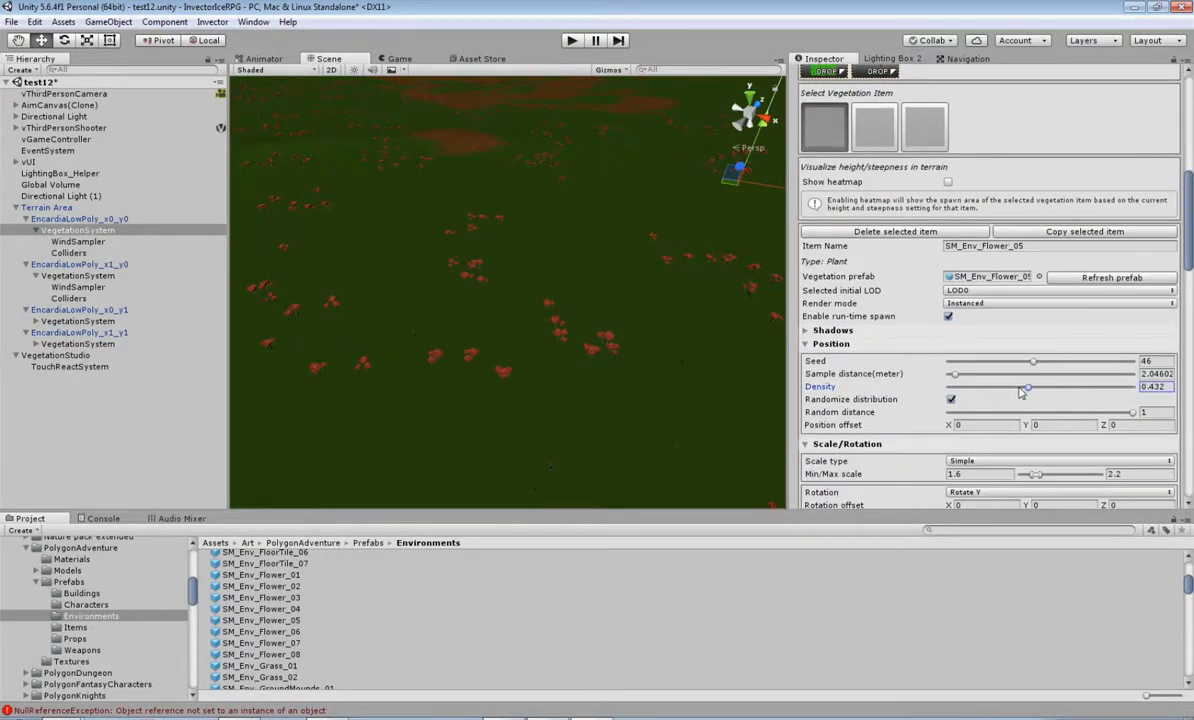
pyautogui.moveTo(1007, 416); pyautogui.dragTo(968, 416)
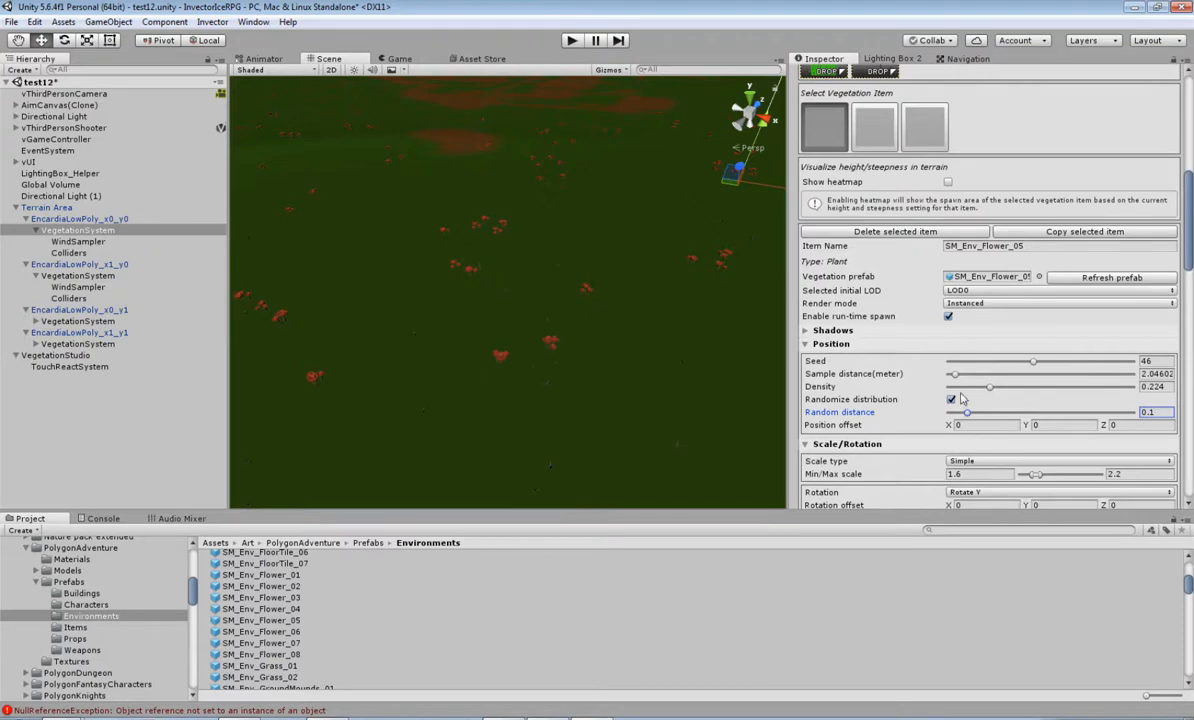
# Set the SM_Env_Flower_05 item's seed to 17 and its sample distance to 1.5 m.
pyautogui.click(981, 362)
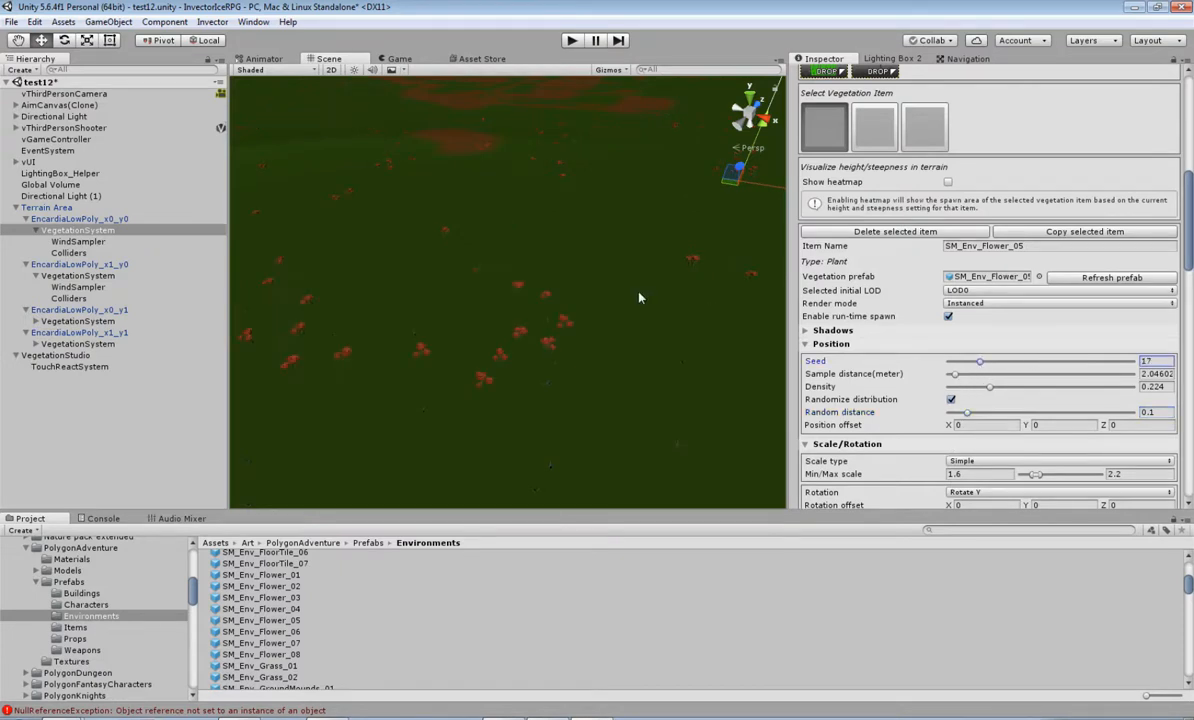
pyautogui.moveTo(956, 374); pyautogui.dragTo(953, 374)
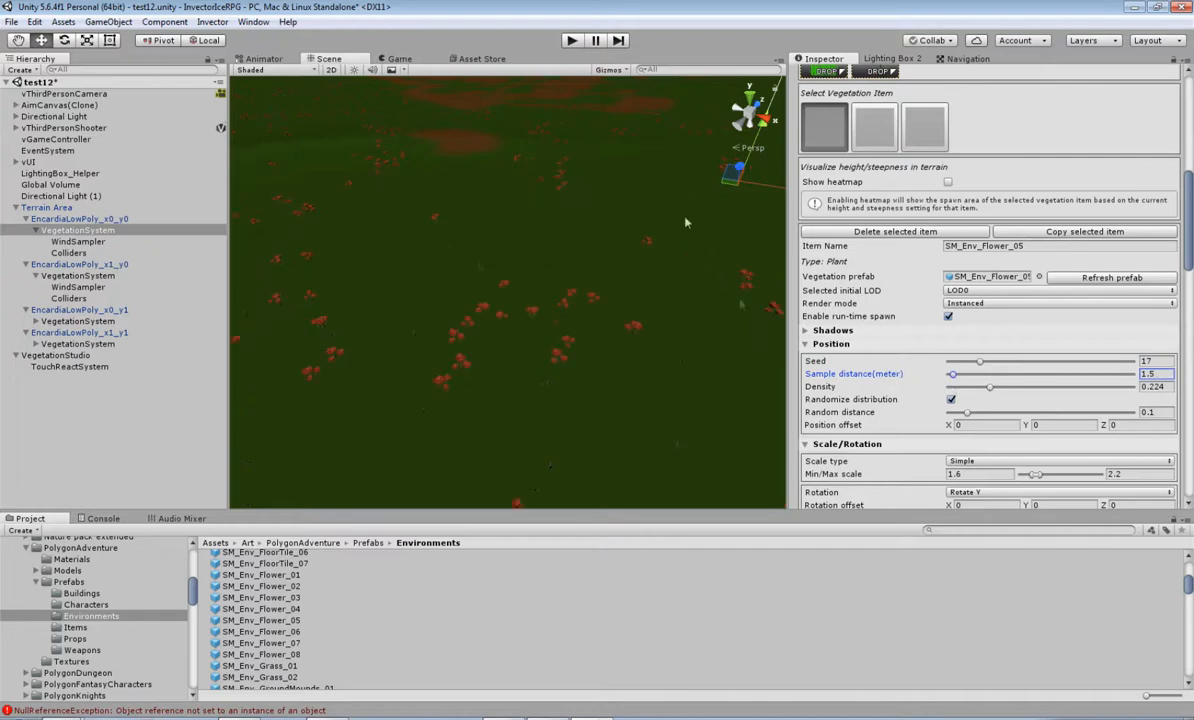
pyautogui.scroll(-5, 875, 412)
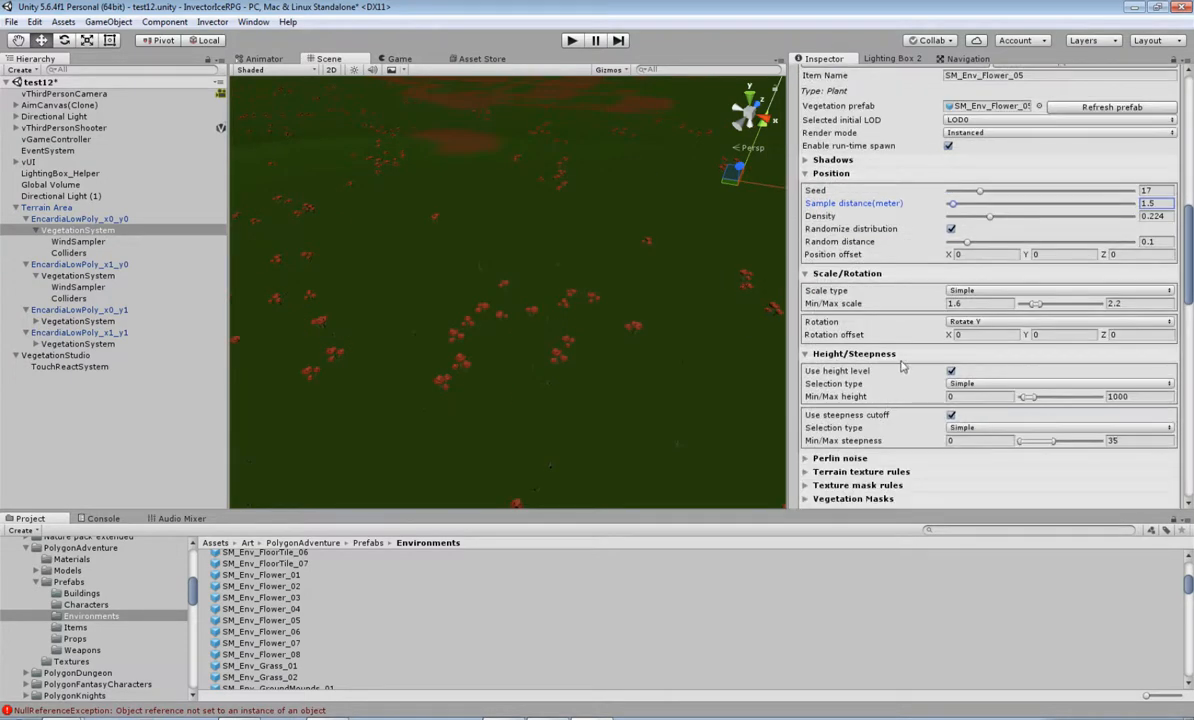
# Run the game and sprint the character among the flowers to check their size and spread, ending with play mode stopped.
pyautogui.click(571, 40)
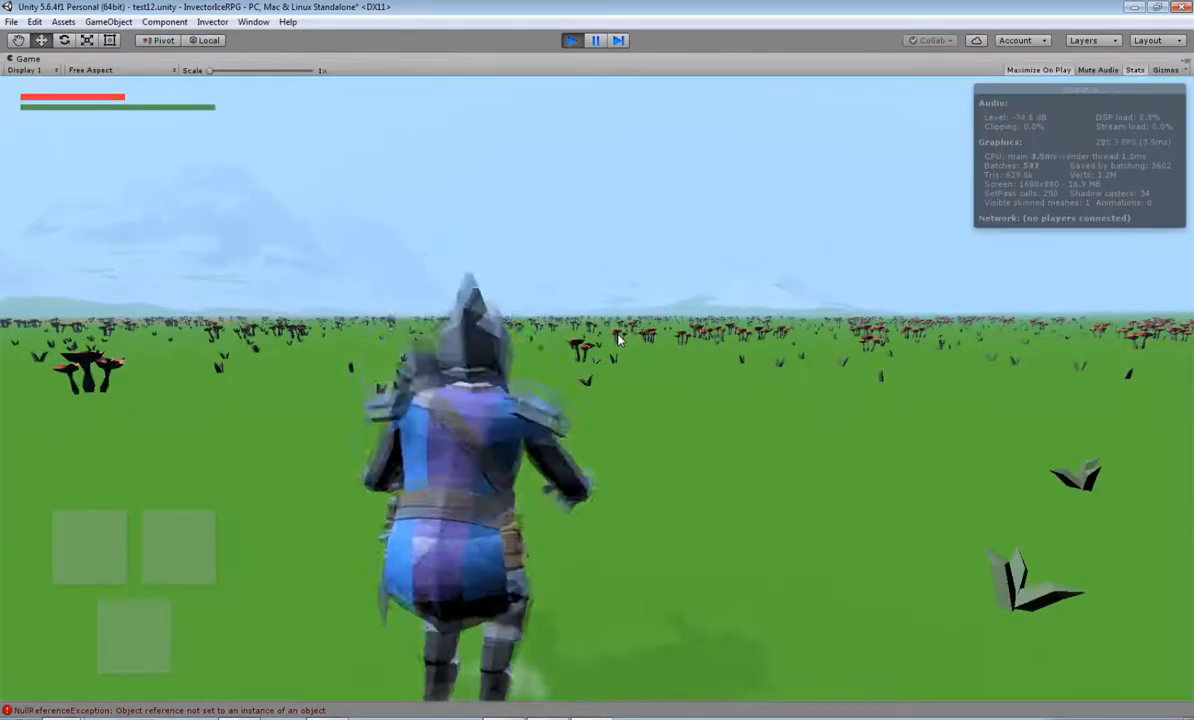
pyautogui.press('w')
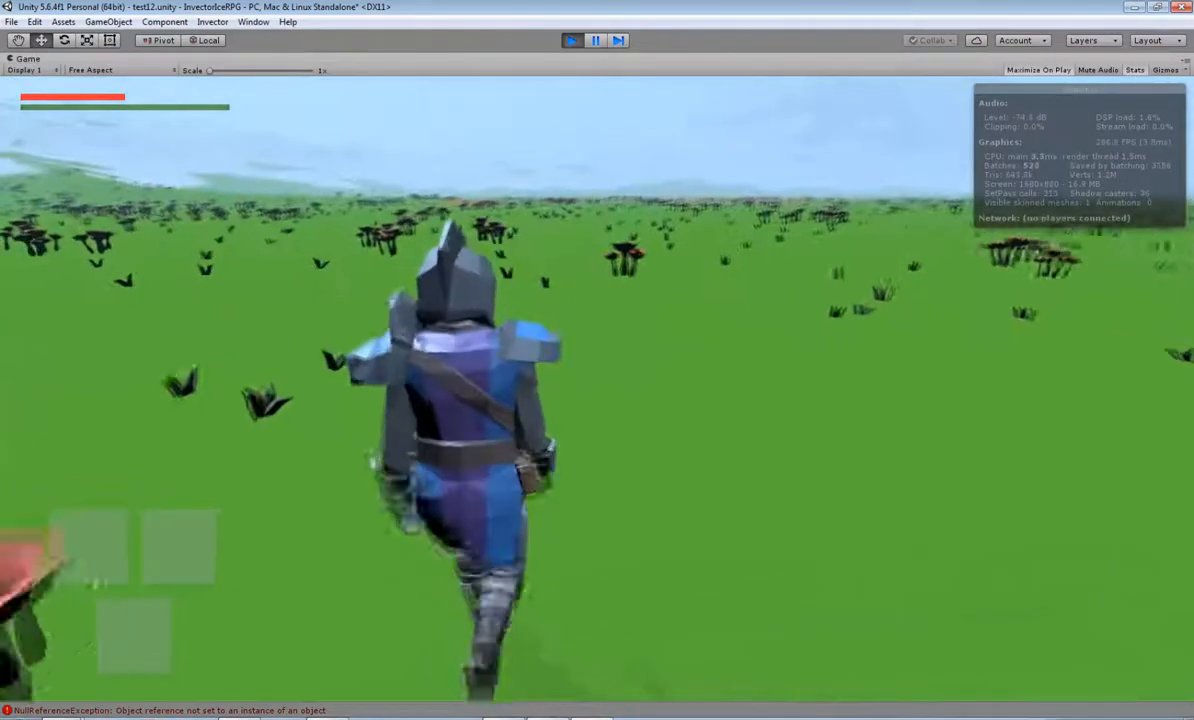
pyautogui.press('shift')
pyautogui.press('d')
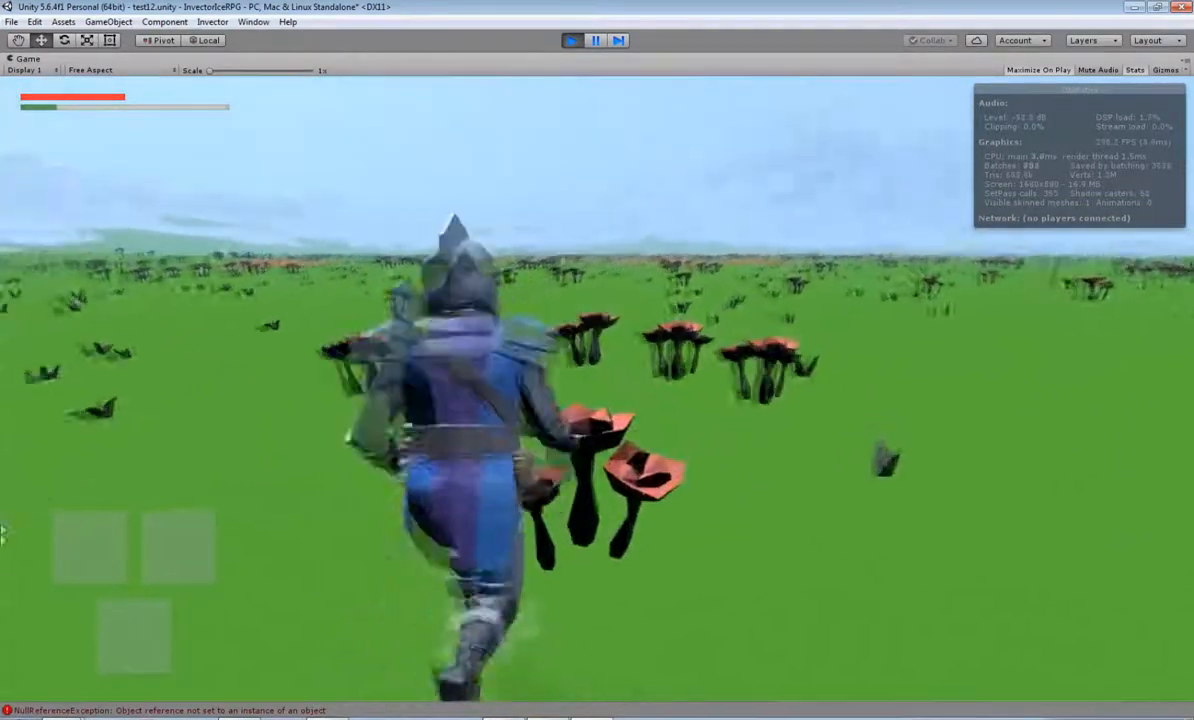
pyautogui.press('d')
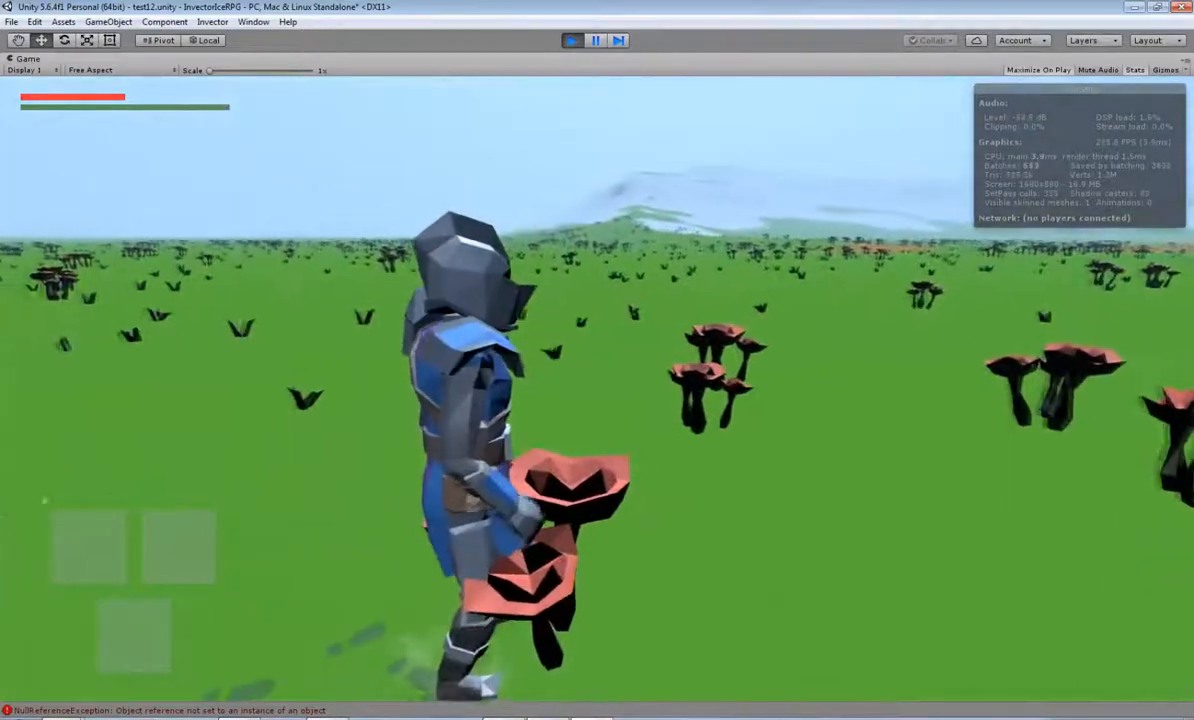
pyautogui.press('s')
pyautogui.click(572, 40)
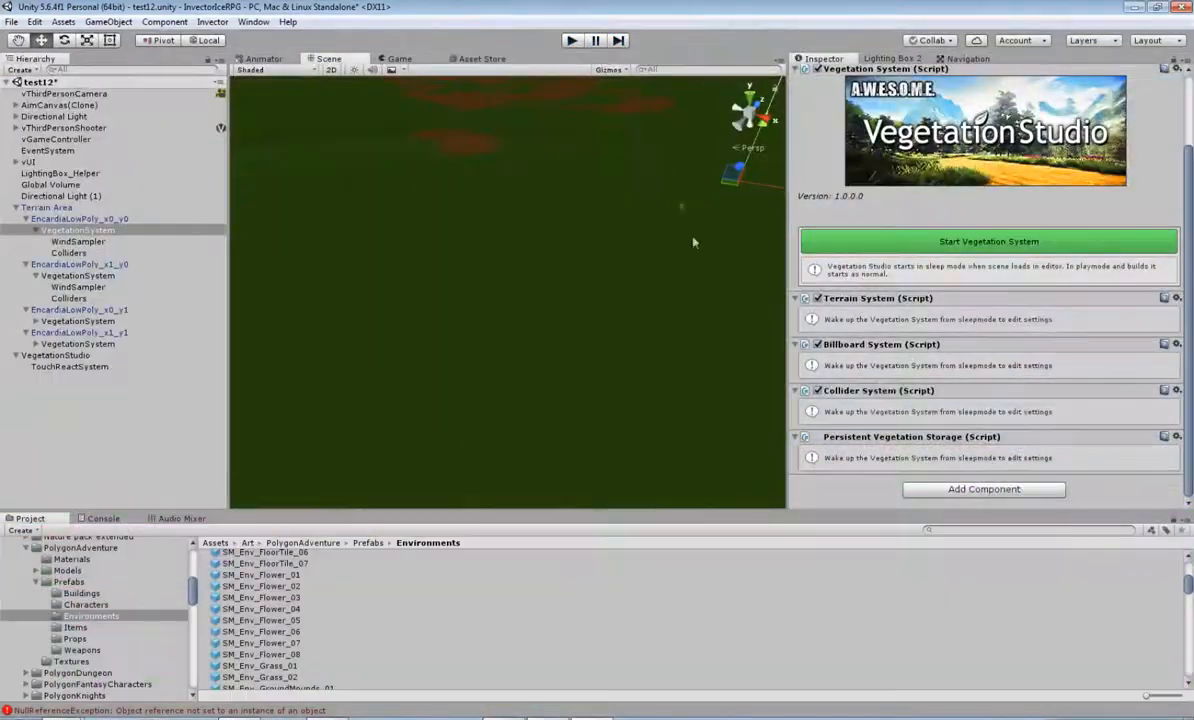
# Restart the vegetation system and set the SM_Env_Flower_05 item's scale range to a minimum of 0.1 and a maximum of 0.7.
pyautogui.click(846, 241)
pyautogui.scroll(-5, 850, 255)
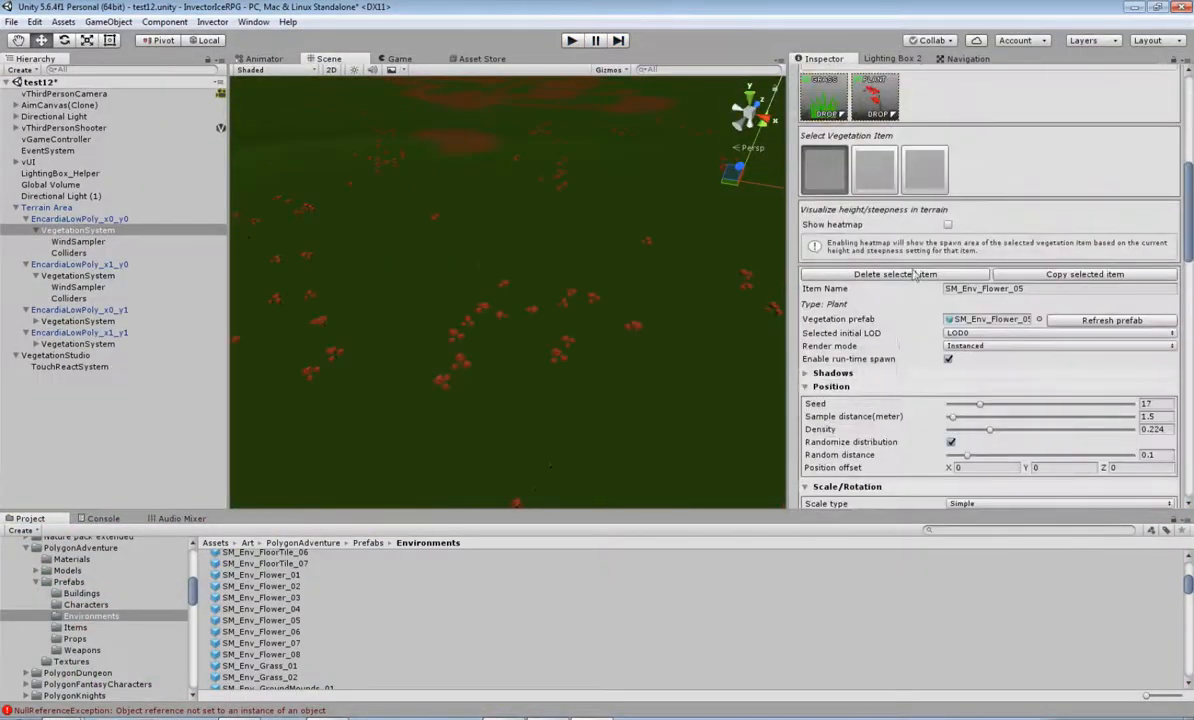
pyautogui.scroll(1, 900, 235)
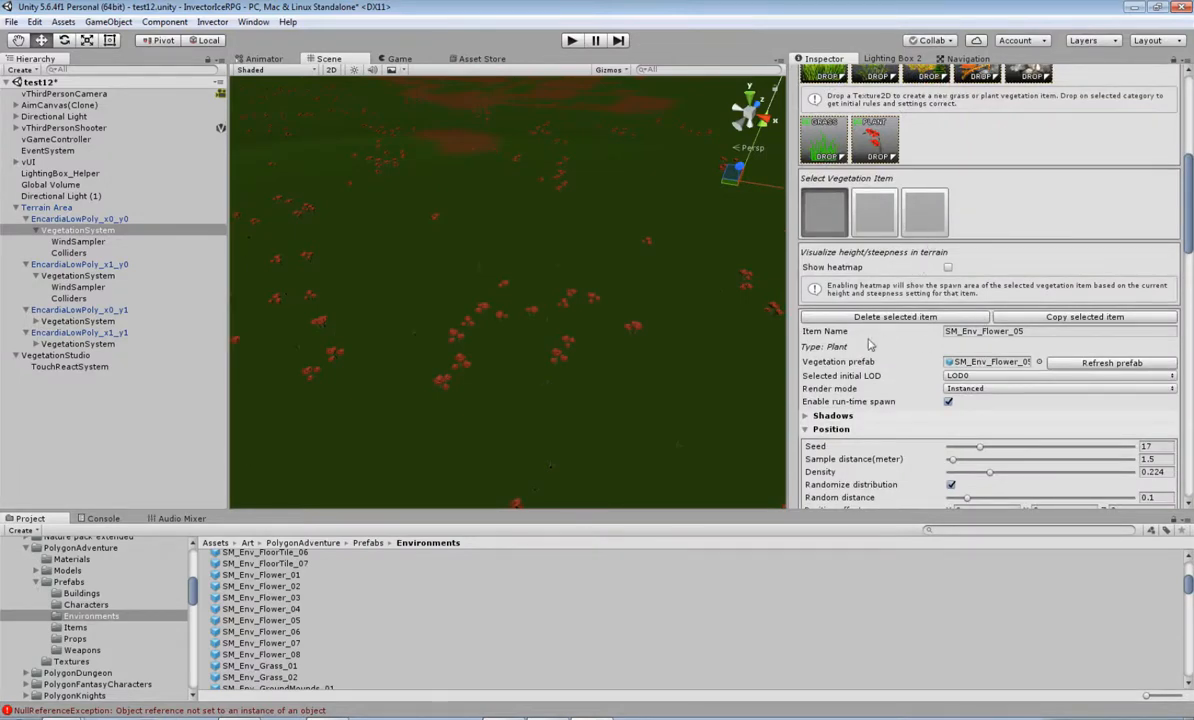
pyautogui.scroll(-5, 995, 400)
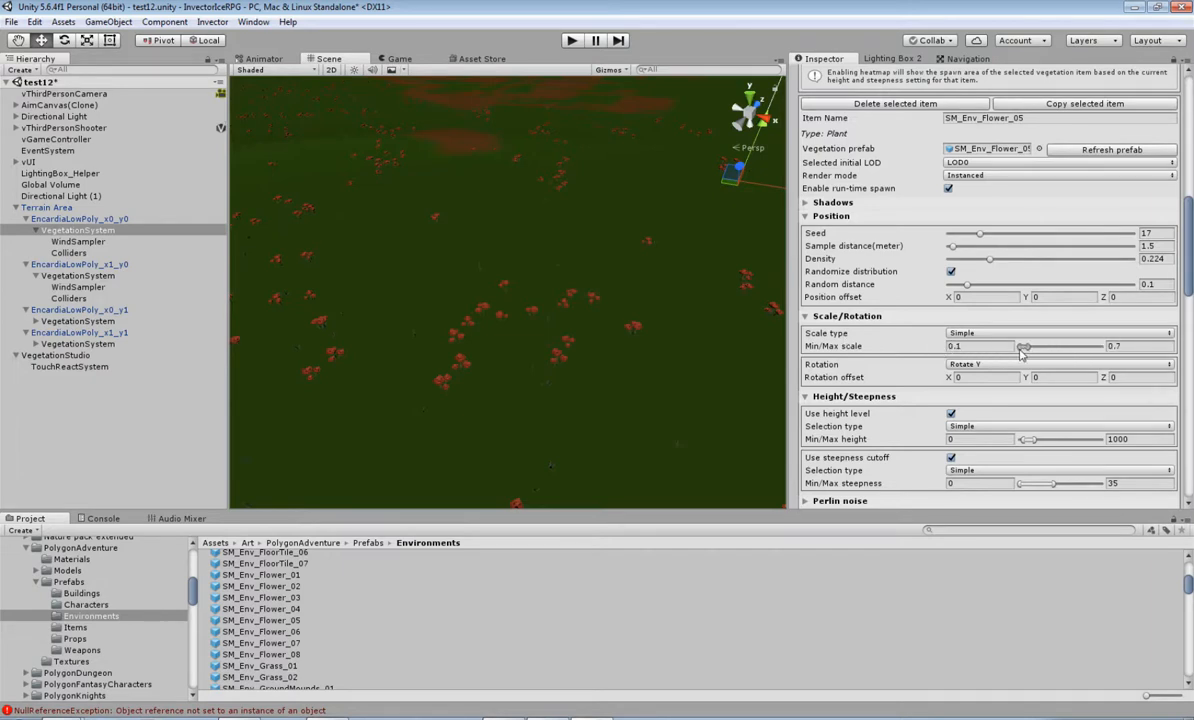
# Reduce the SM_Env_Grass_02 item's scale range to about 0.265 minimum and 0.665 maximum.
pyautogui.scroll(5, 442, 370)
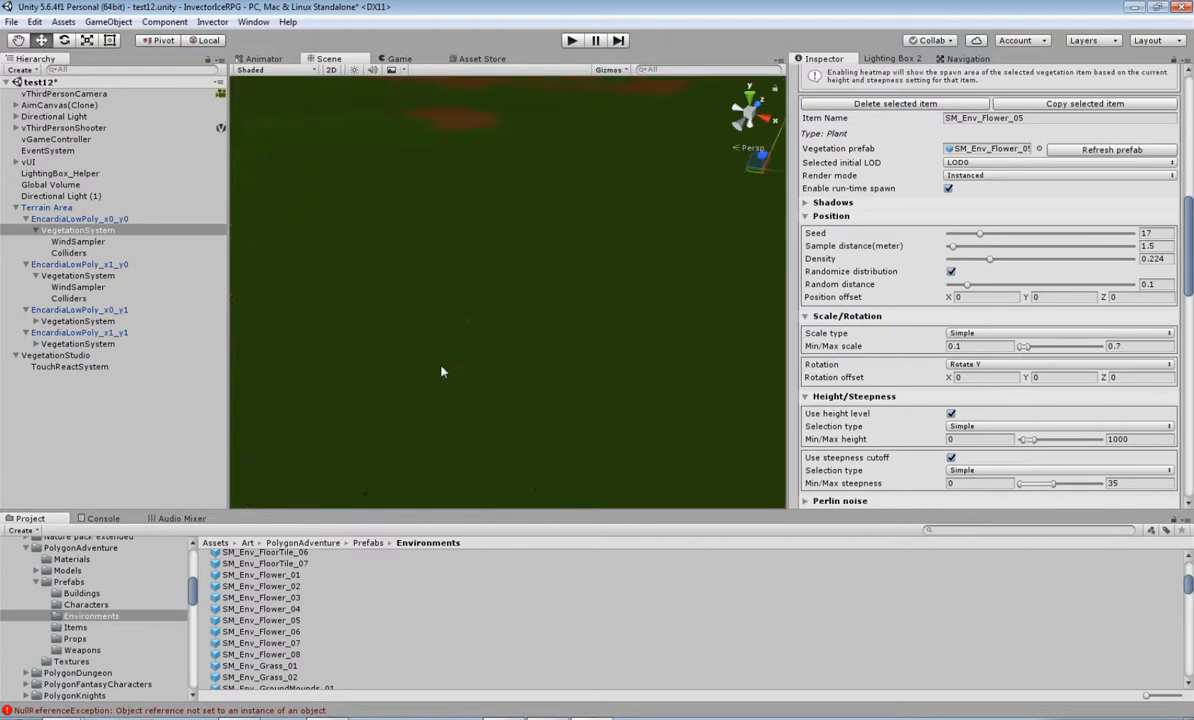
pyautogui.moveTo(500, 373); pyautogui.dragTo(498, 192, button='middle')
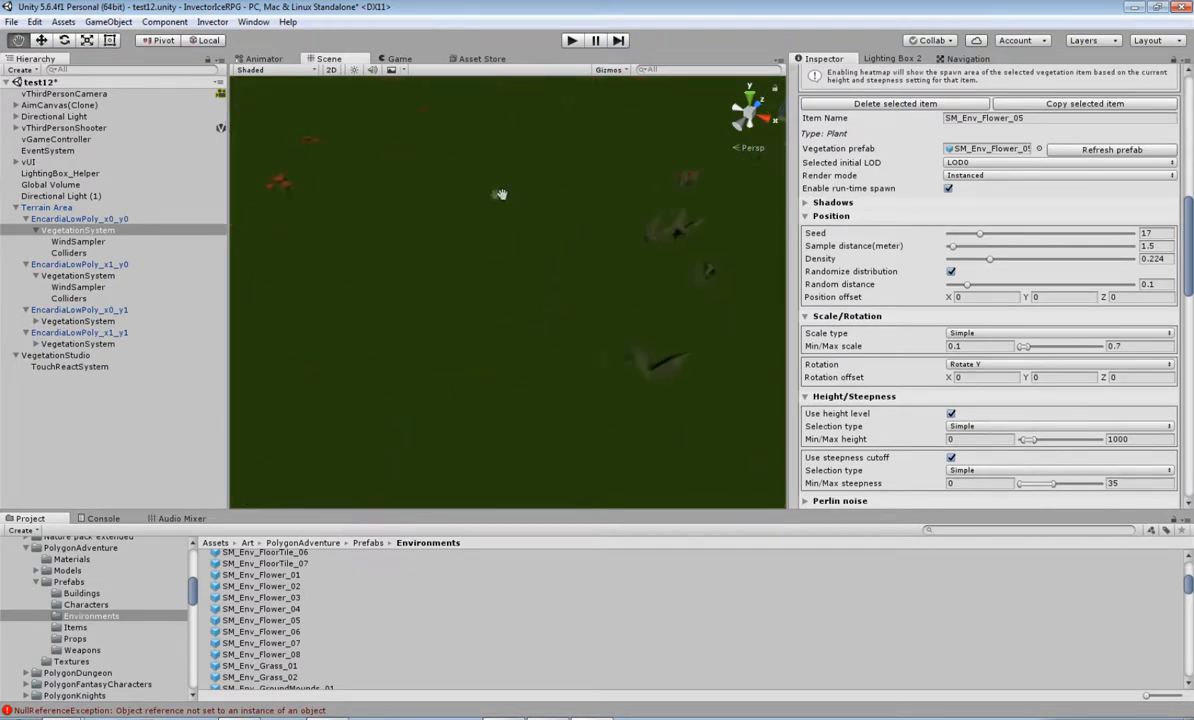
pyautogui.moveTo(661, 355); pyautogui.dragTo(690, 310, button='right')
pyautogui.moveTo(690, 310); pyautogui.dragTo(667, 275, button='middle')
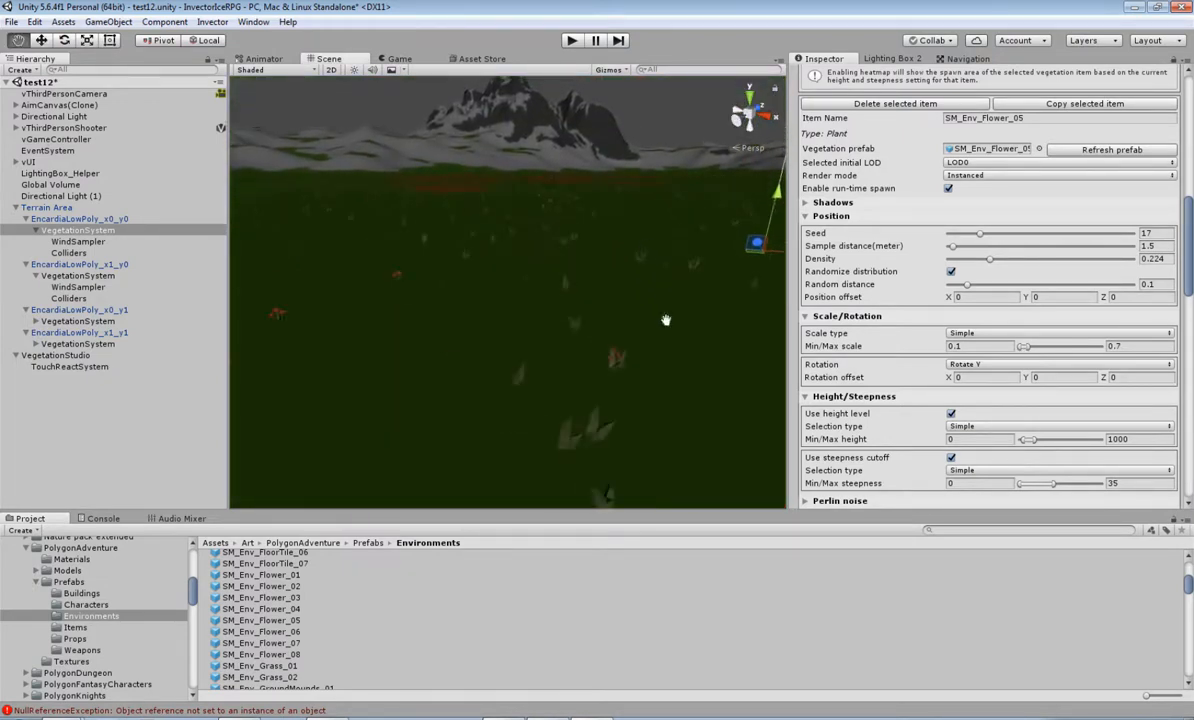
pyautogui.scroll(6, 967, 288)
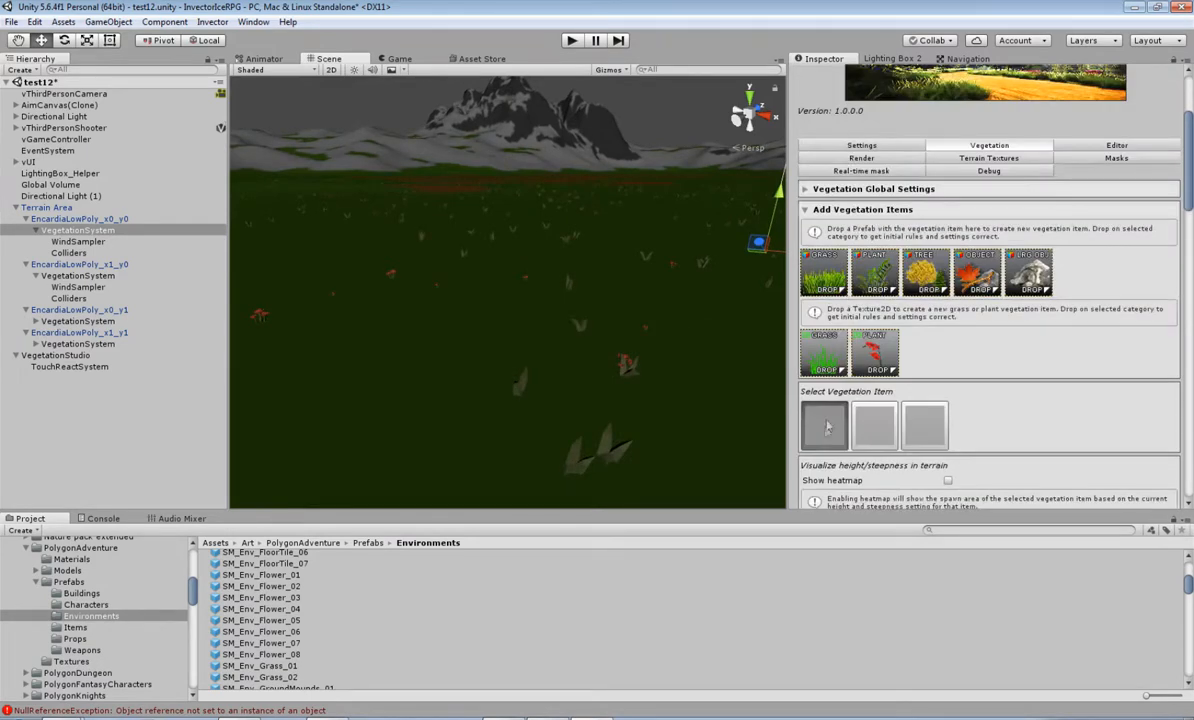
pyautogui.scroll(-10, 960, 400)
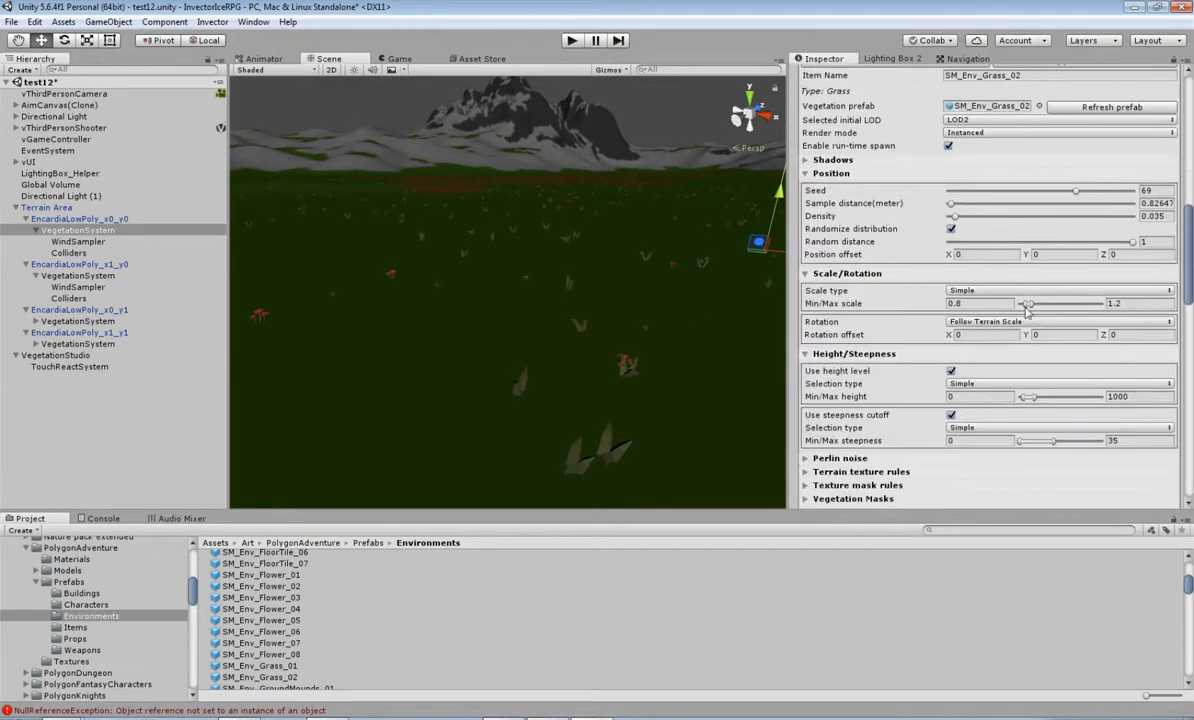
pyautogui.moveTo(1030, 306); pyautogui.dragTo(1027, 308)
pyautogui.scroll(5, 1027, 308)
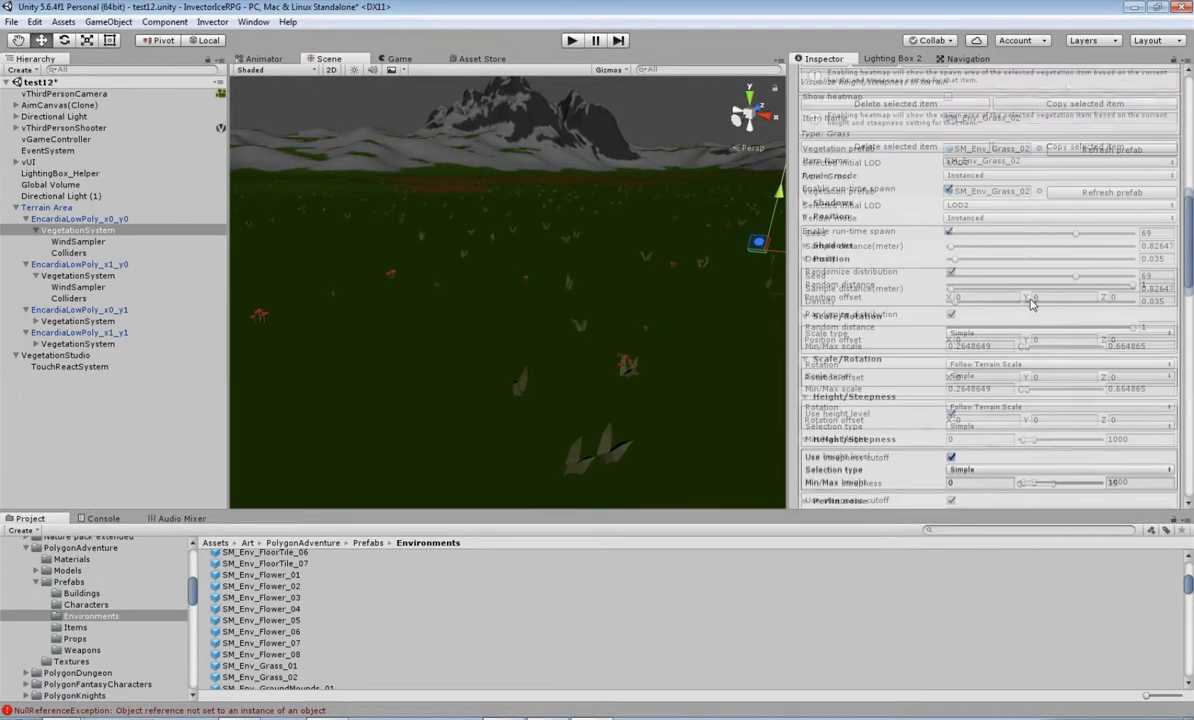
# Set the SM_Env_Grass_01 item's scale range to about 0.189 minimum and 1.035 maximum.
pyautogui.click(824, 168)
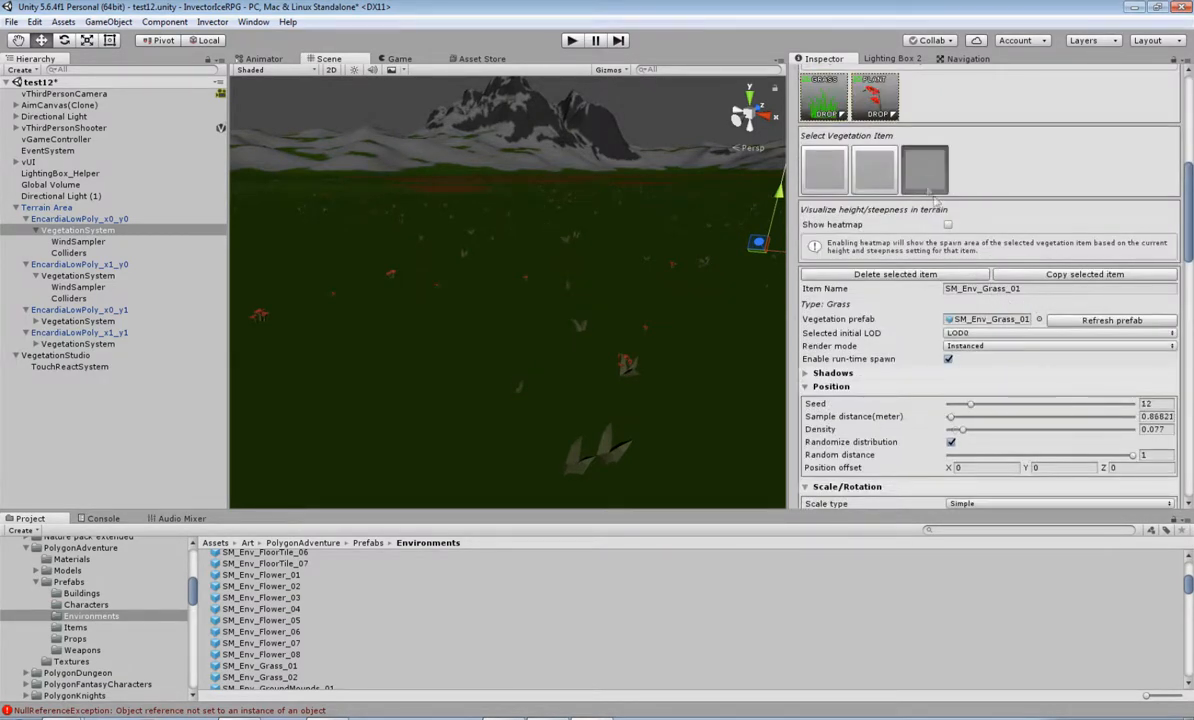
pyautogui.scroll(-5, 996, 334)
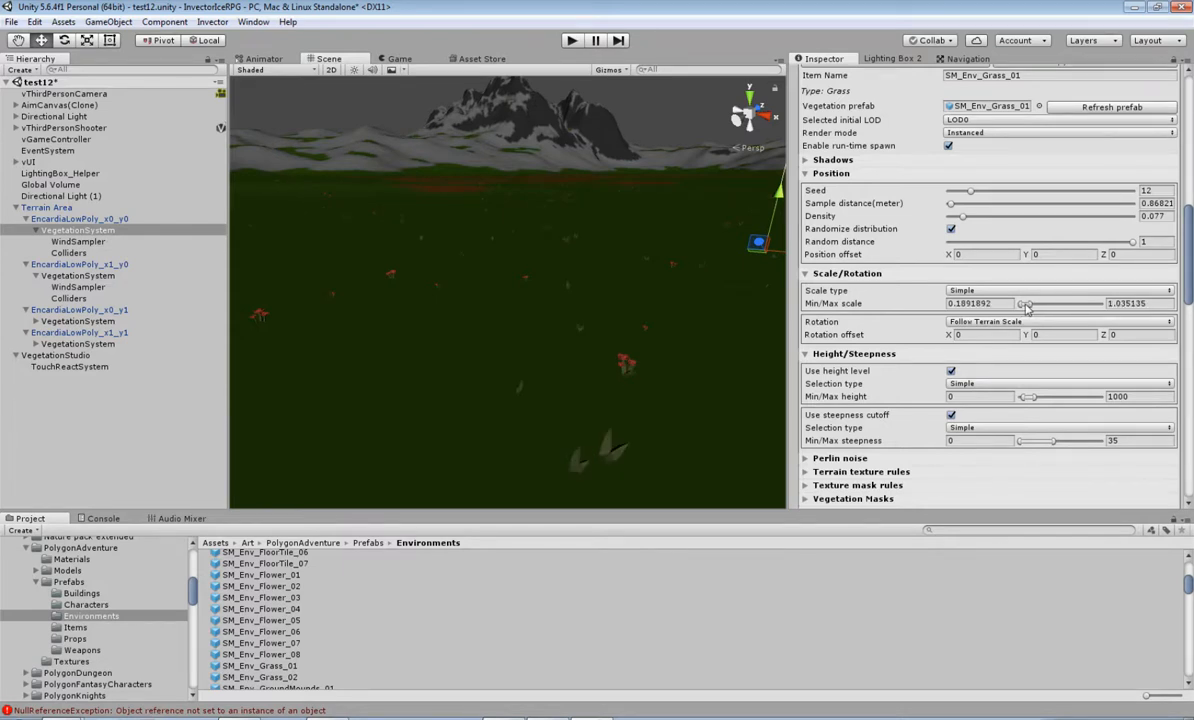
pyautogui.scroll(-5, 608, 227)
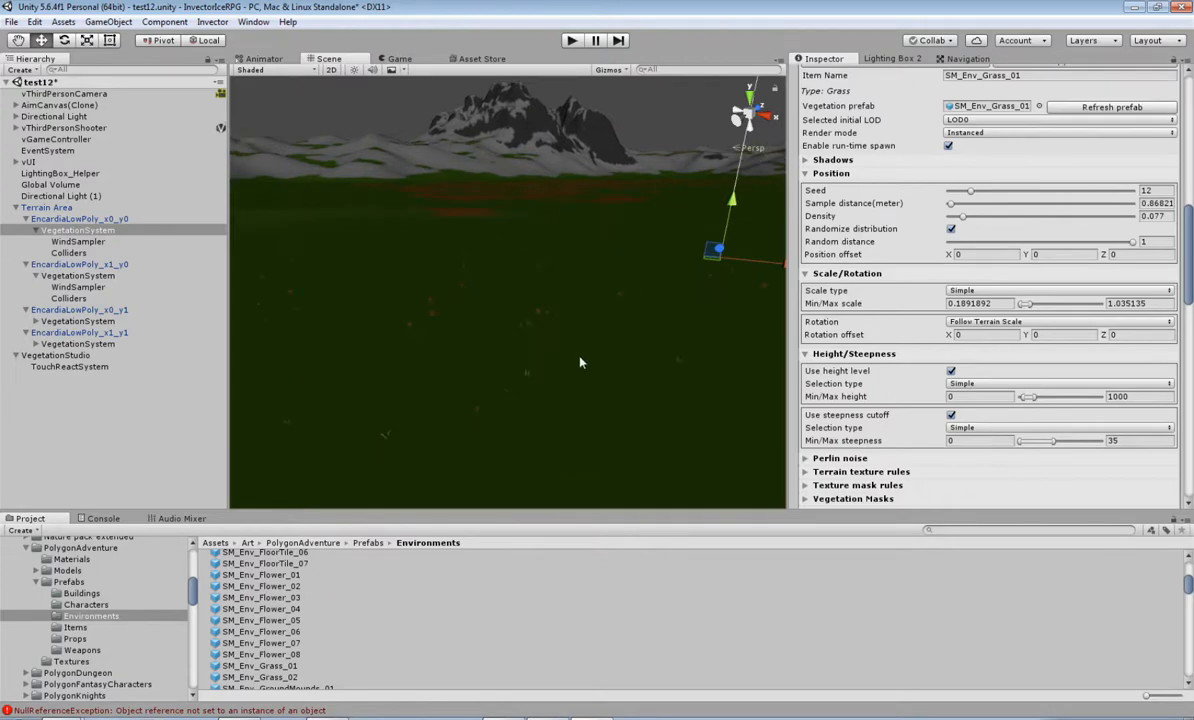
# Run the game and sprint the character across the terrain to check the rescaled grass and flowers, ending with play mode stopped.
pyautogui.click(573, 42)
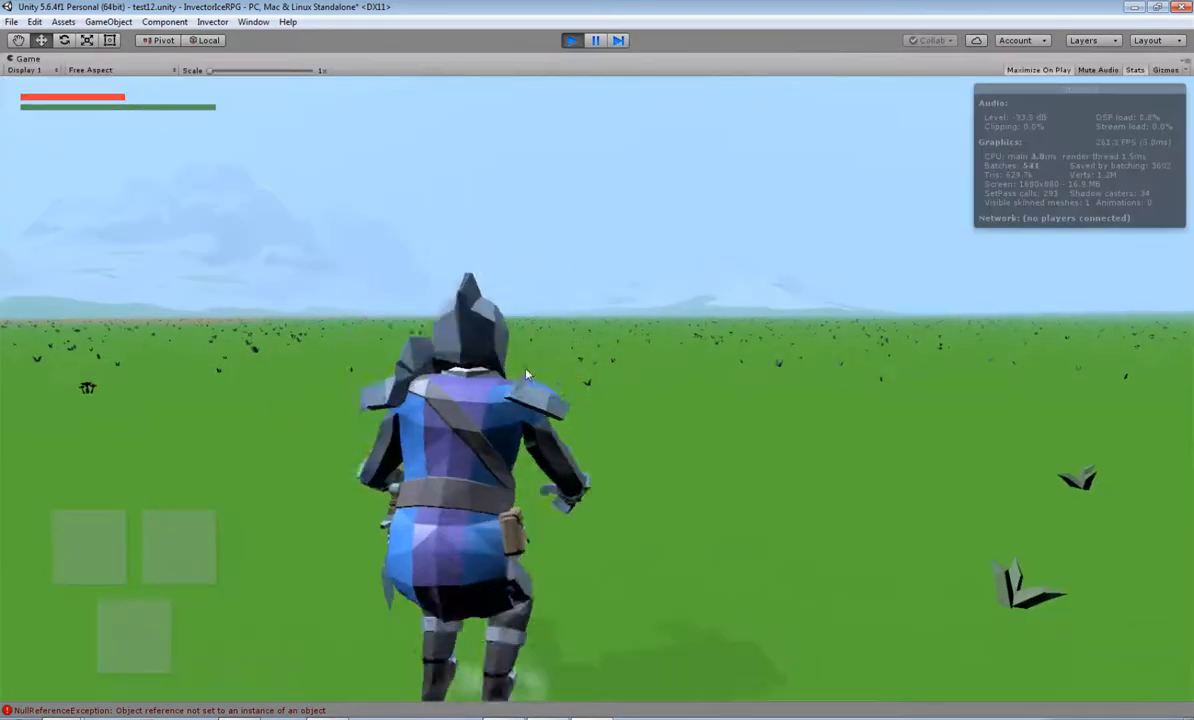
pyautogui.press('w')
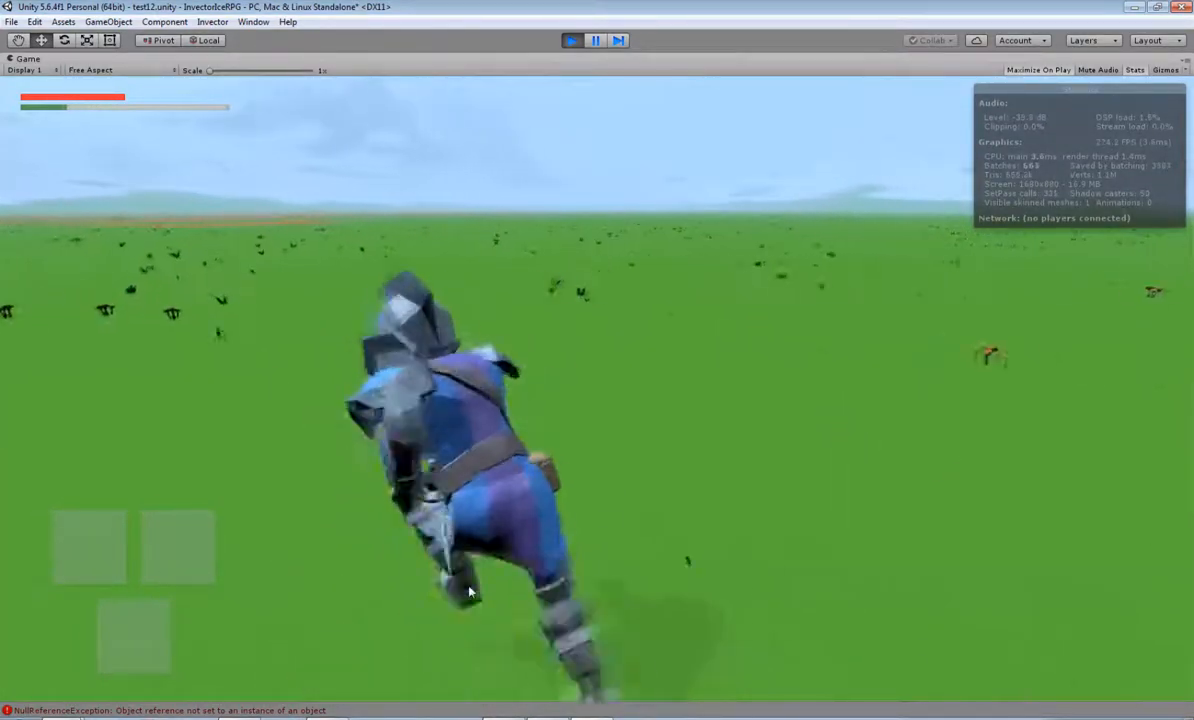
pyautogui.press('d')
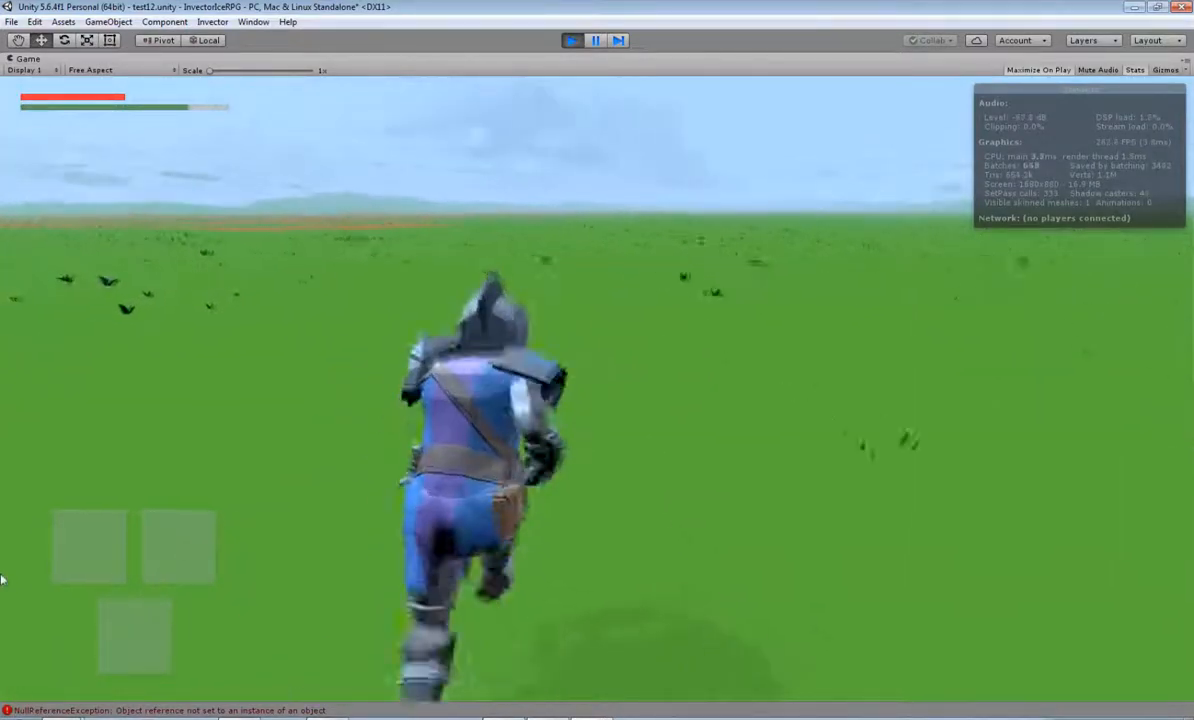
pyautogui.press('a')
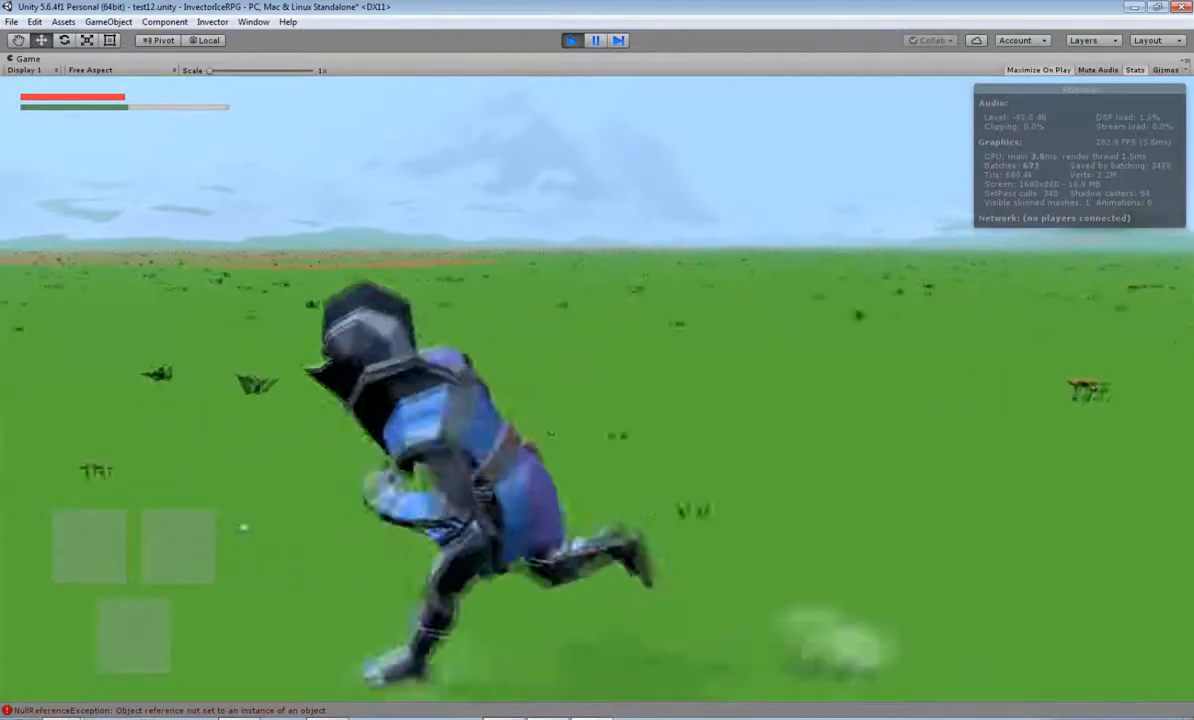
pyautogui.press('w')
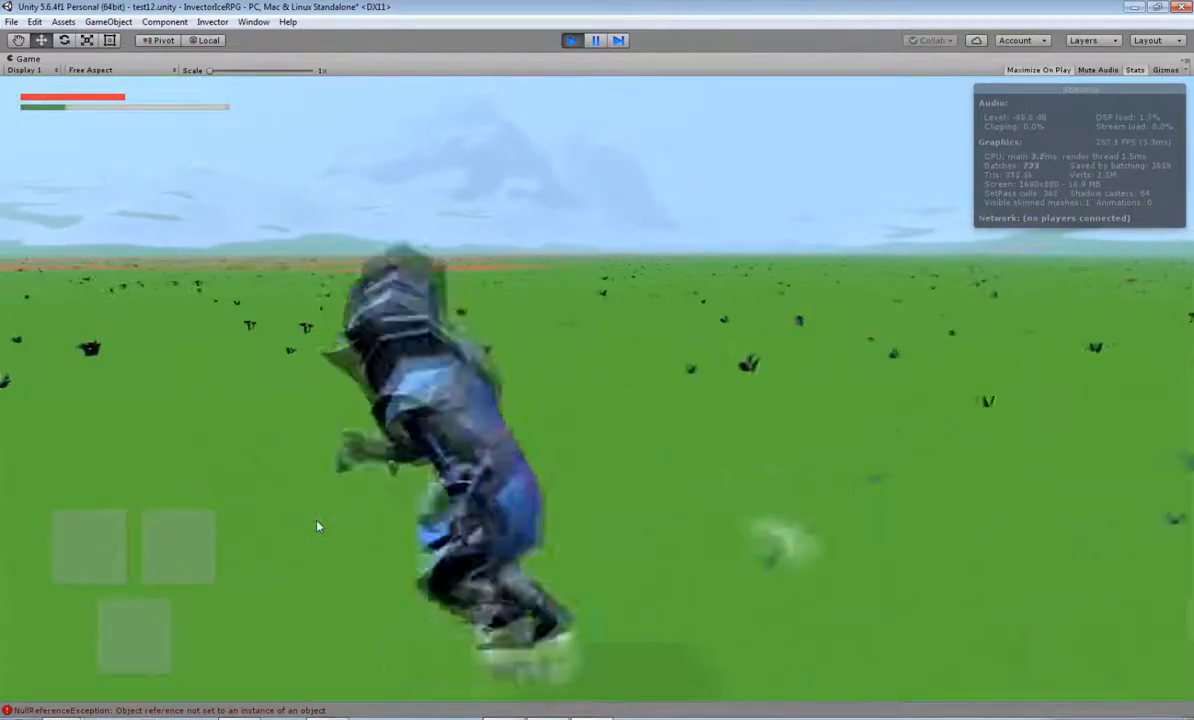
pyautogui.press('d')
pyautogui.press('shift')
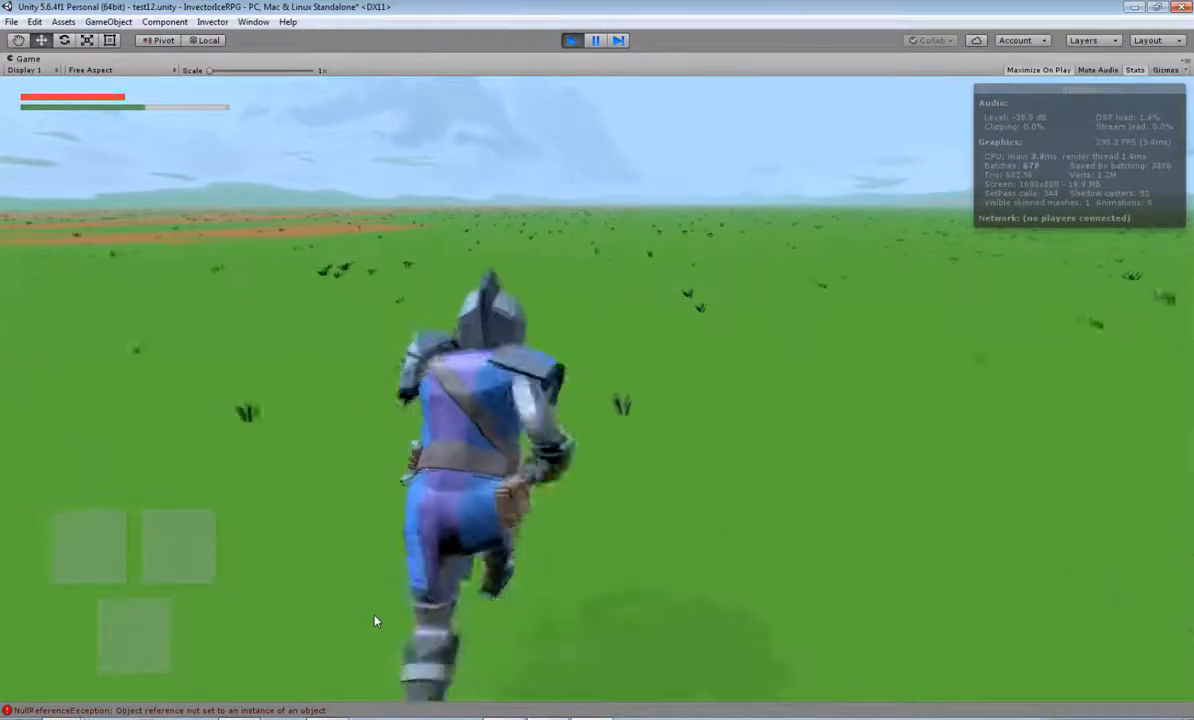
pyautogui.press('d')
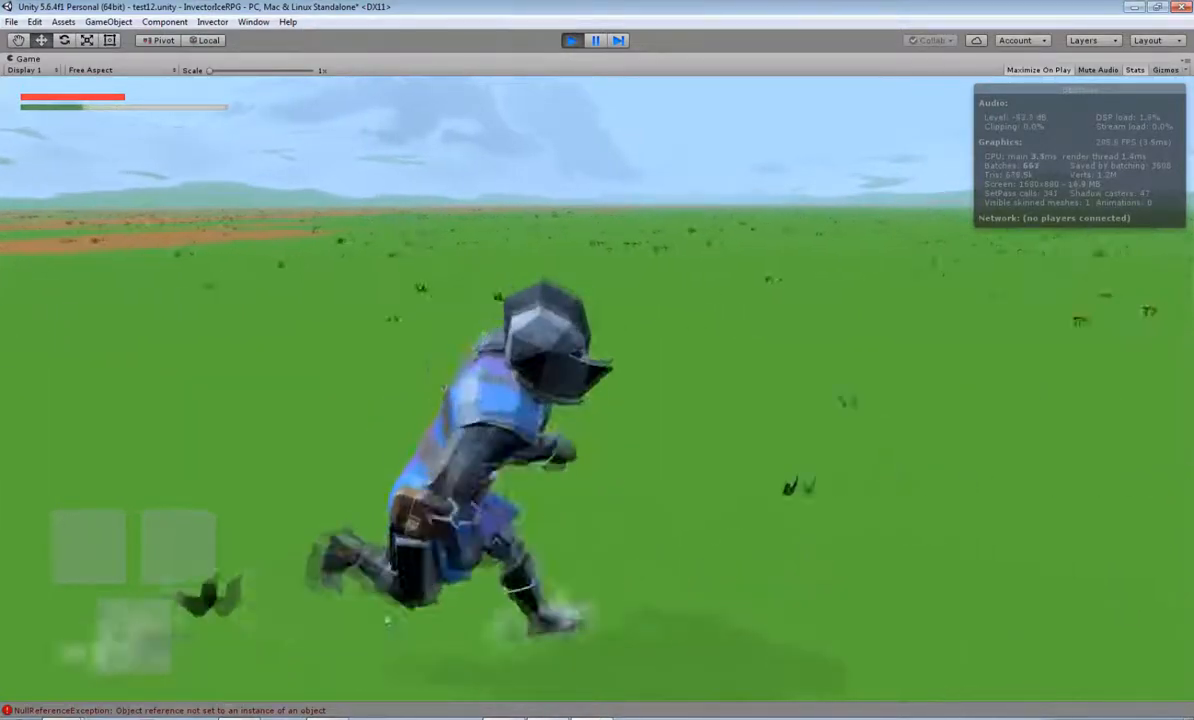
pyautogui.press('s')
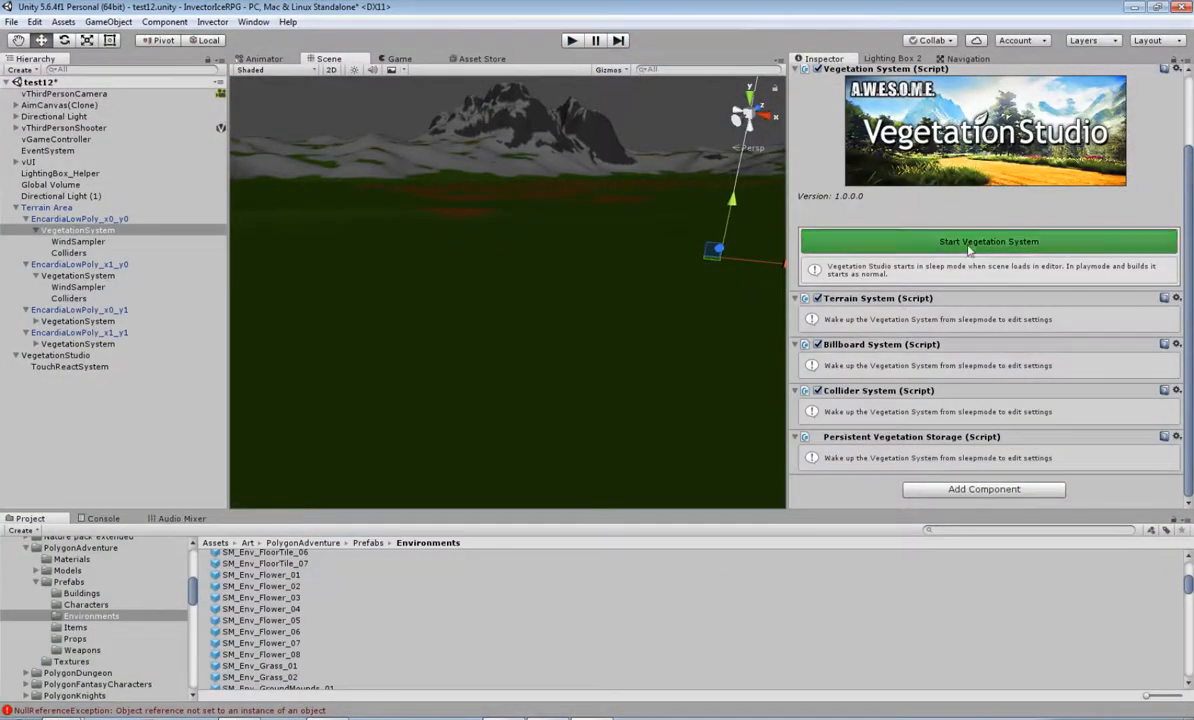
# Restart the vegetation system and open the terrain texture rules of the SM_Env_Flower_05 item.
pyautogui.click(969, 245)
pyautogui.scroll(-4, 685, 387)
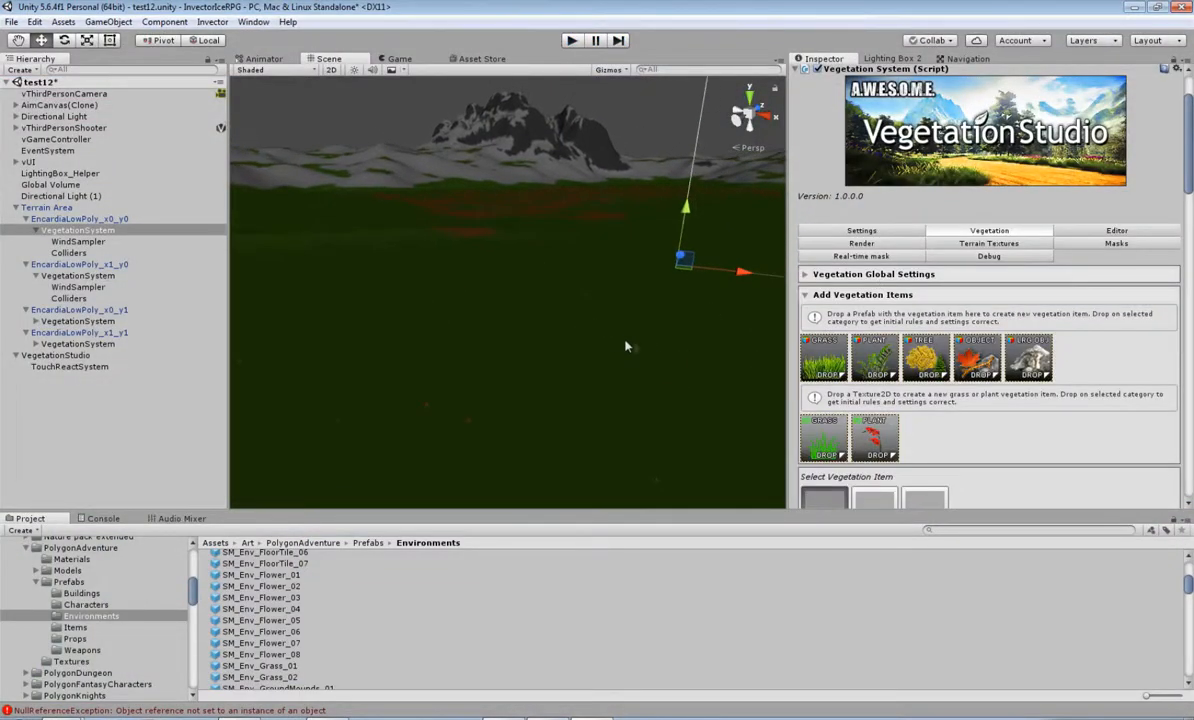
pyautogui.moveTo(635, 346); pyautogui.dragTo(570, 248, button='right')
pyautogui.moveTo(570, 248); pyautogui.dragTo(625, 428, button='middle')
pyautogui.moveTo(608, 254); pyautogui.dragTo(570, 482, button='middle')
pyautogui.scroll(5, 560, 333)
pyautogui.moveTo(547, 392); pyautogui.dragTo(576, 440, button='right')
pyautogui.scroll(-5, 850, 474)
pyautogui.scroll(-5, 850, 474)
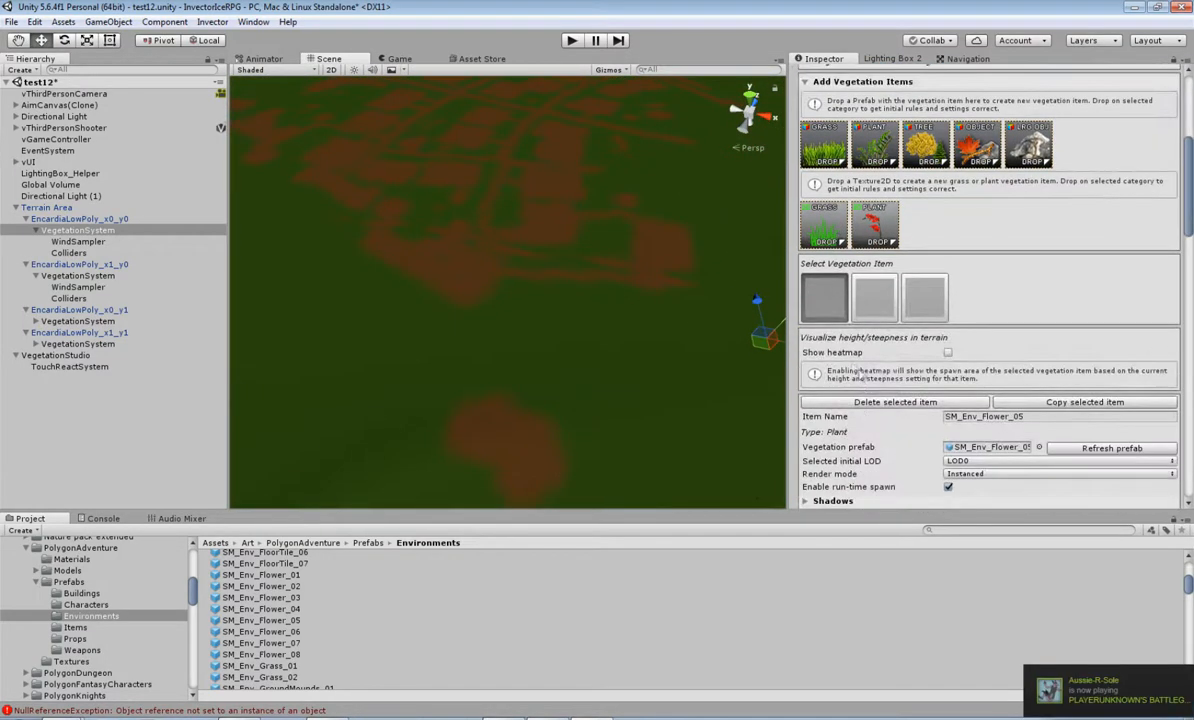
pyautogui.scroll(-5, 925, 300)
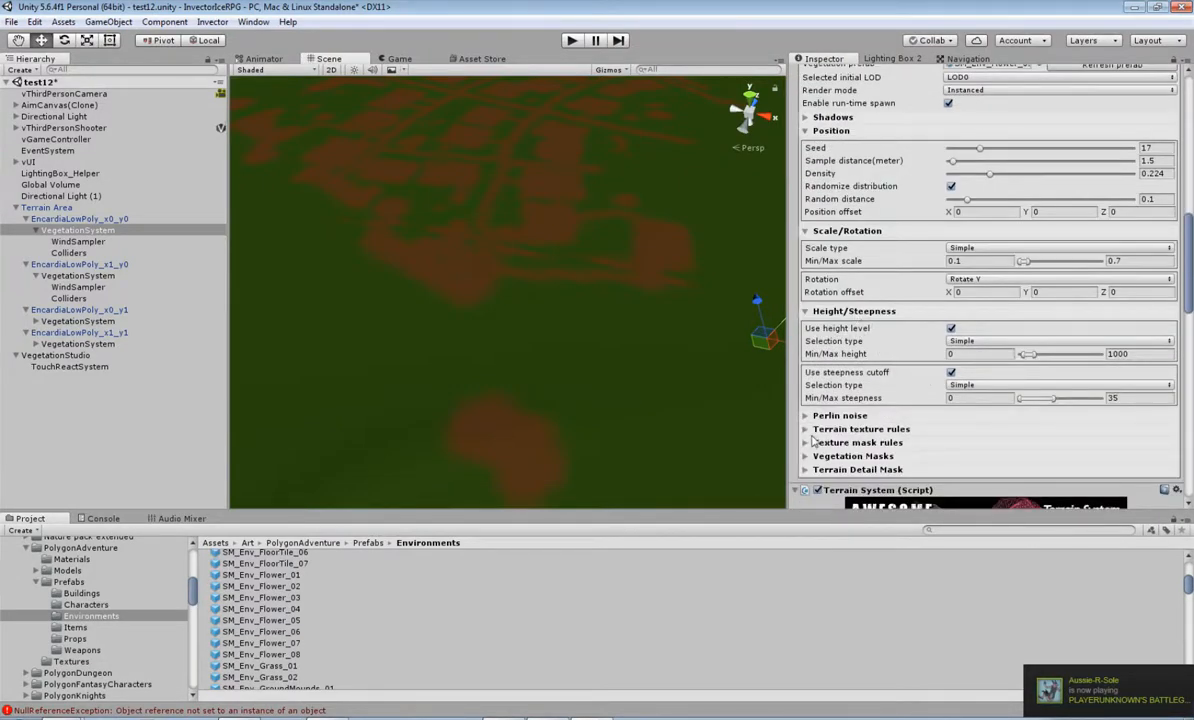
pyautogui.click(806, 430)
pyautogui.scroll(-3, 922, 432)
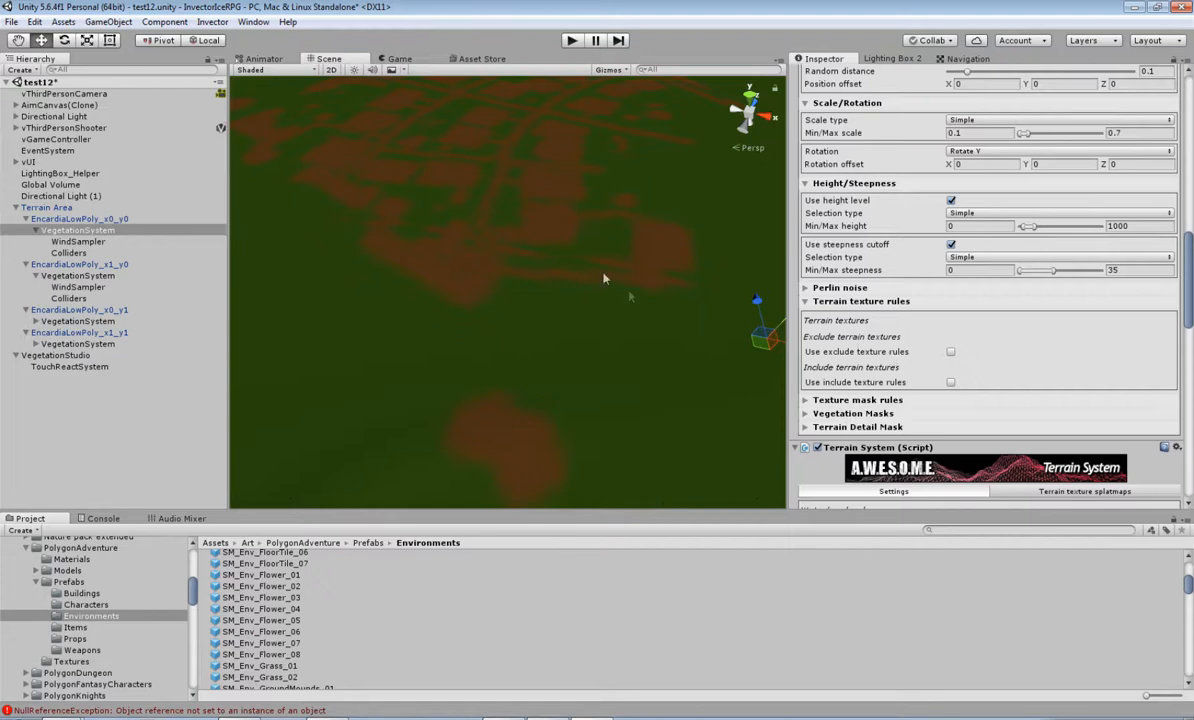
pyautogui.click(951, 354)
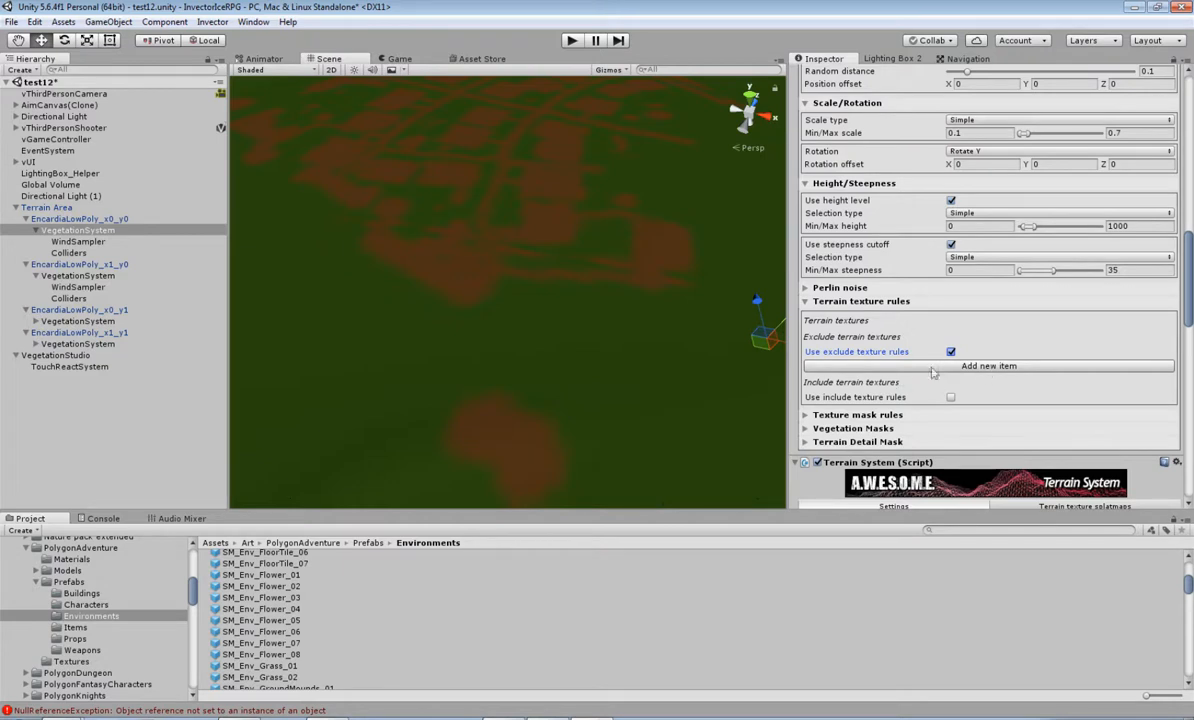
pyautogui.click(951, 353)
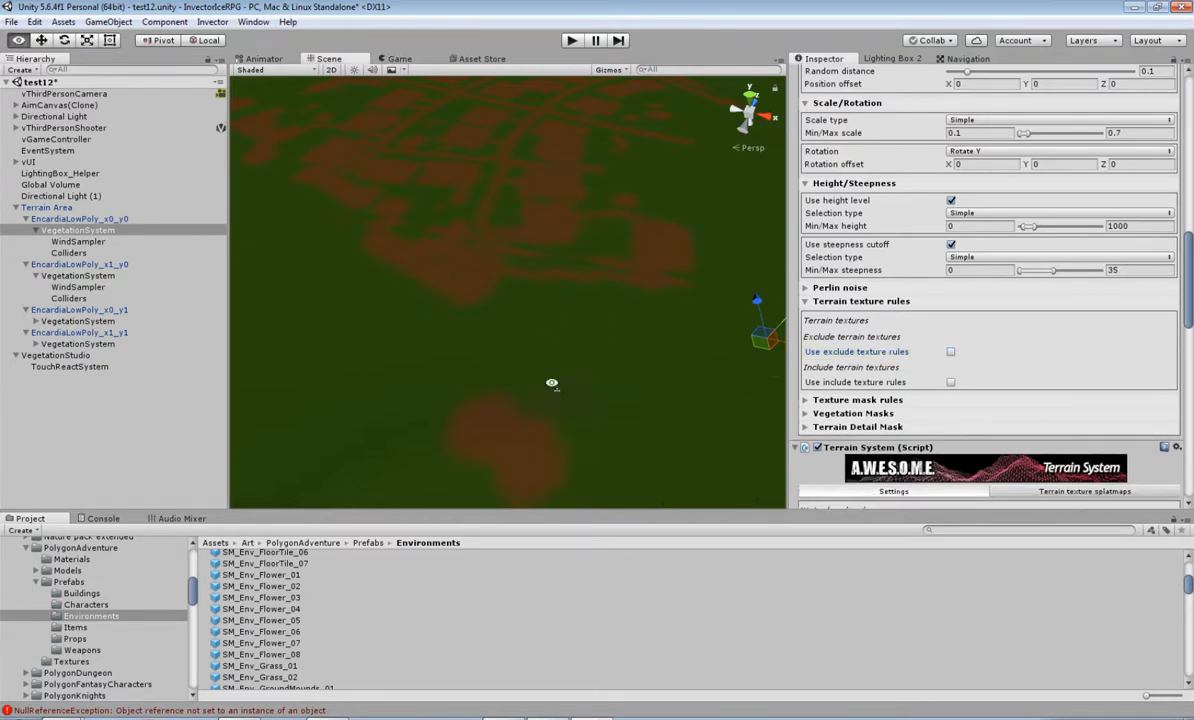
pyautogui.moveTo(549, 396); pyautogui.dragTo(661, 305, button='right')
pyautogui.moveTo(605, 376); pyautogui.dragTo(765, 242, button='middle')
pyautogui.moveTo(765, 242); pyautogui.dragTo(598, 341, button='right')
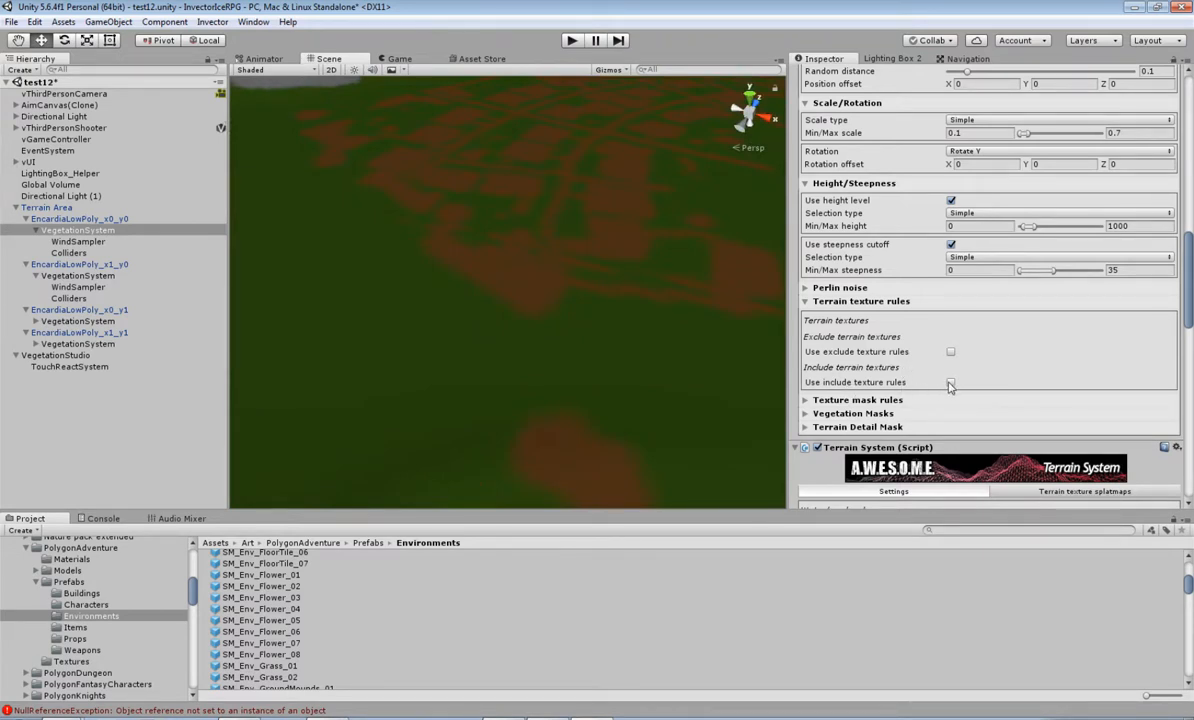
# Enable the include texture rules for the SM_Env_Flower_05 item and add a rule that uses Texture 2.
pyautogui.click(950, 384)
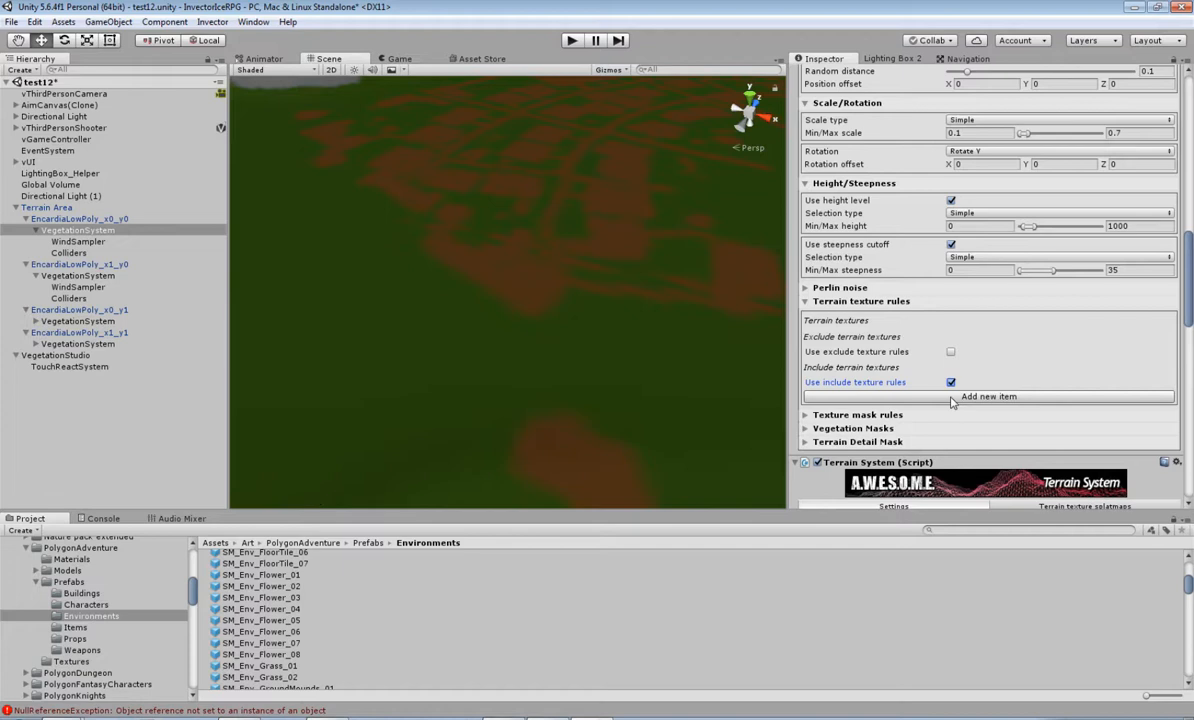
pyautogui.click(953, 397)
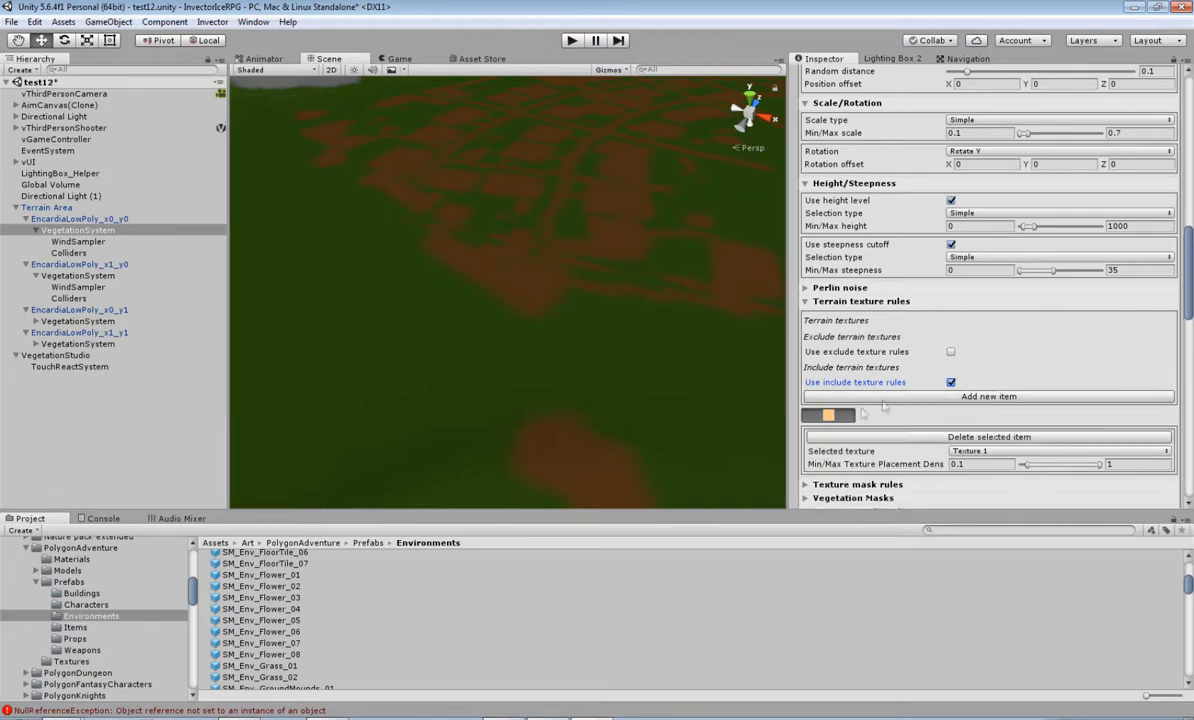
pyautogui.click(986, 452)
pyautogui.click(990, 483)
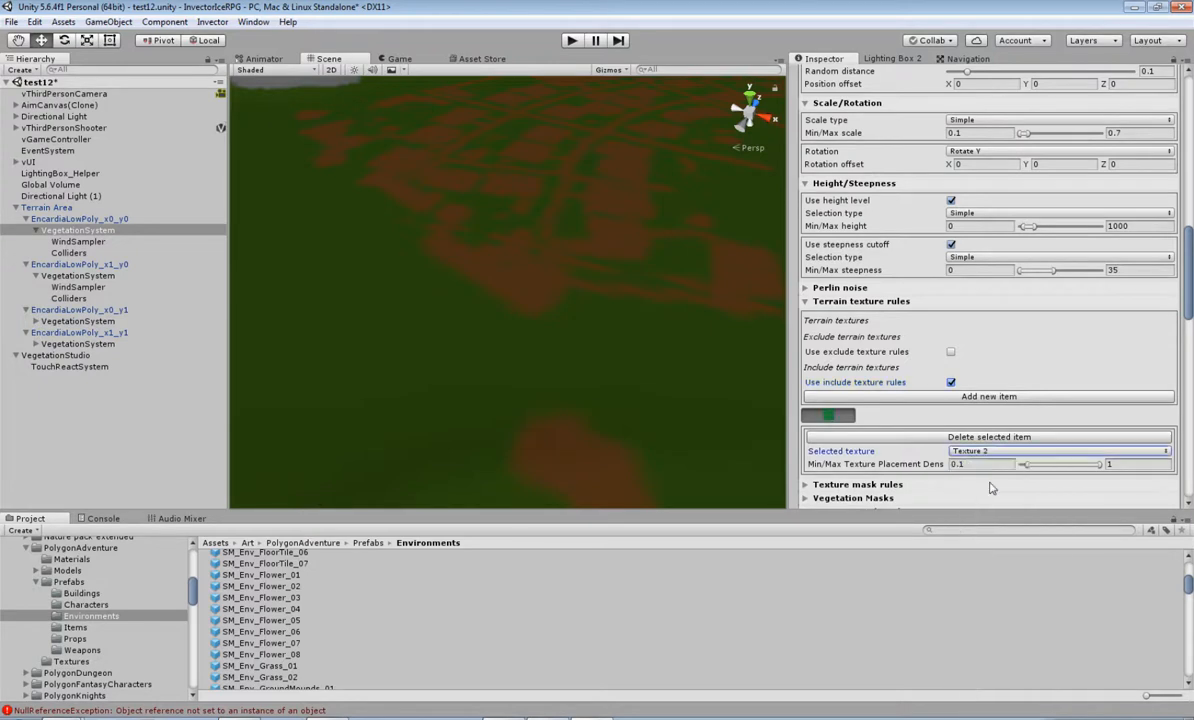
# Add a second include texture rule using Texture 3 to the SM_Env_Flower_05 item and check the flowers on the terrain.
pyautogui.click(985, 396)
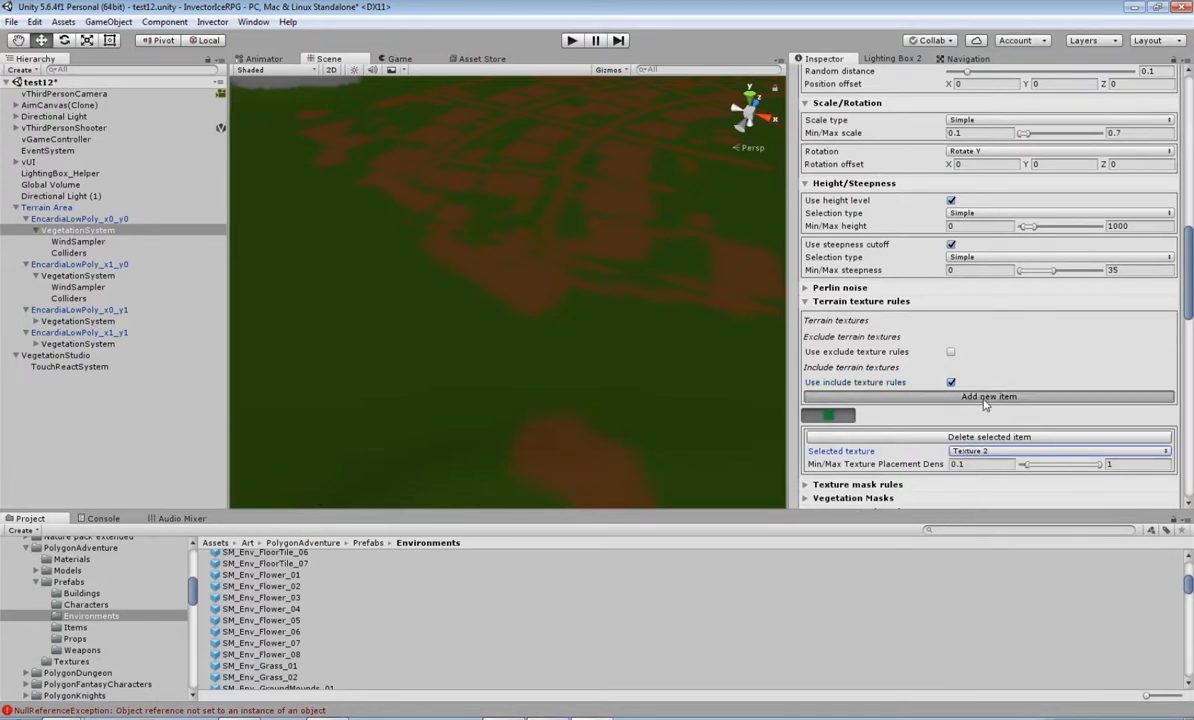
pyautogui.click(986, 452)
pyautogui.click(987, 498)
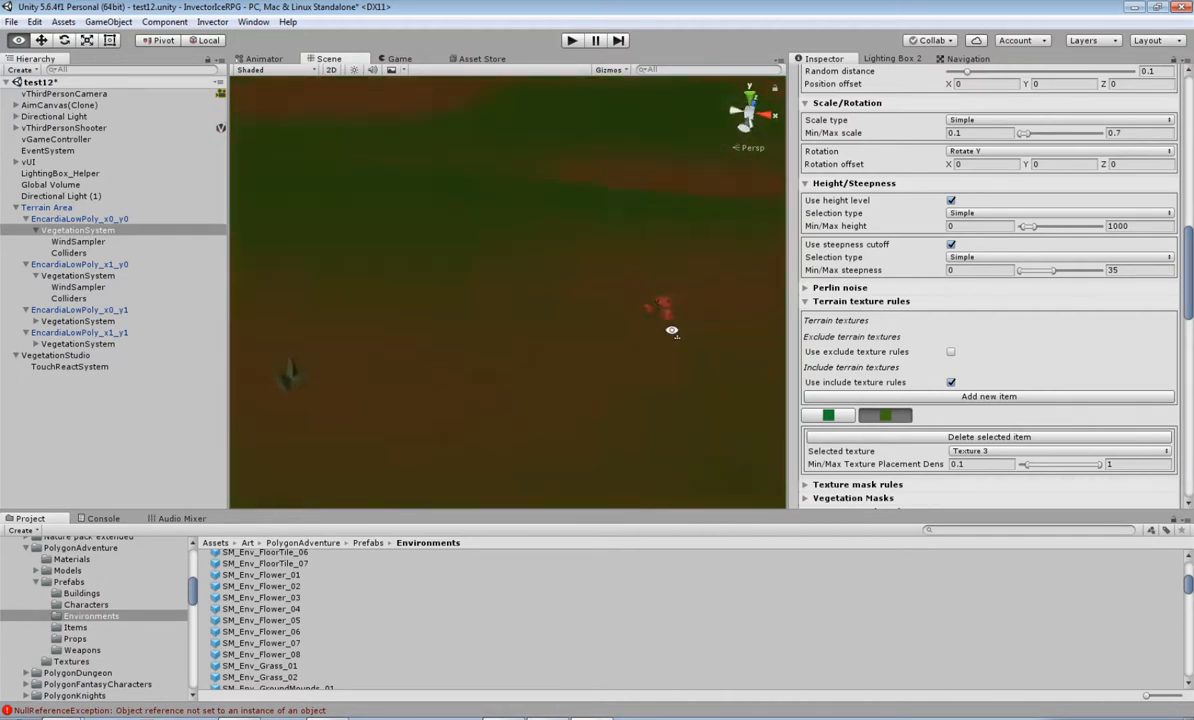
pyautogui.moveTo(531, 330); pyautogui.dragTo(430, 207, button='right')
pyautogui.press('s')
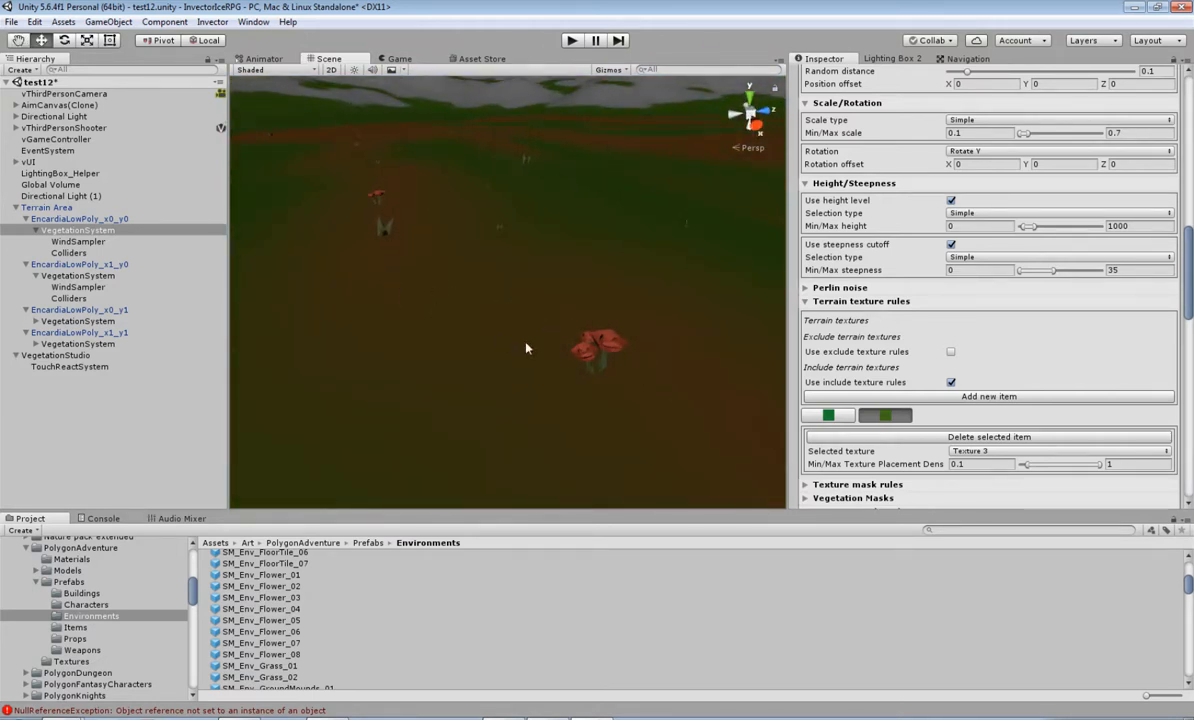
pyautogui.scroll(-12, 527, 348)
pyautogui.moveTo(491, 268); pyautogui.dragTo(527, 346, button='middle')
pyautogui.moveTo(527, 346)
pyautogui.mouseDown(button='right')
pyautogui.moveTo(626, 418)
pyautogui.moveTo(474, 264)
pyautogui.moveTo(418, 261)
pyautogui.moveTo(454, 252)
pyautogui.moveTo(578, 322)
pyautogui.moveTo(712, 349)
pyautogui.moveTo(488, 248)
pyautogui.moveTo(480, 280)
pyautogui.moveTo(629, 373)
pyautogui.moveTo(722, 320)
pyautogui.moveTo(745, 330)
pyautogui.mouseUp(button='right')
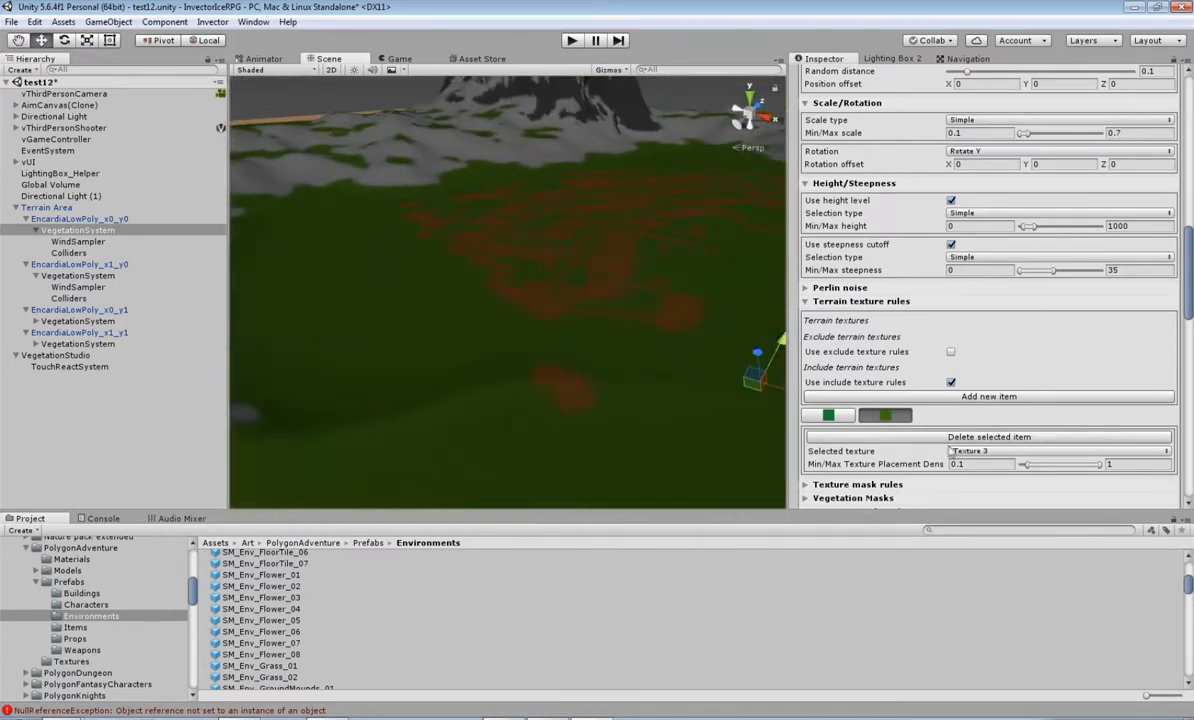
# Enable include texture rules for the vegetation item scaled about 0.265 to 0.665 and add rules for Texture 2 and Texture 3.
pyautogui.scroll(5, 926, 275)
pyautogui.scroll(-12, 950, 320)
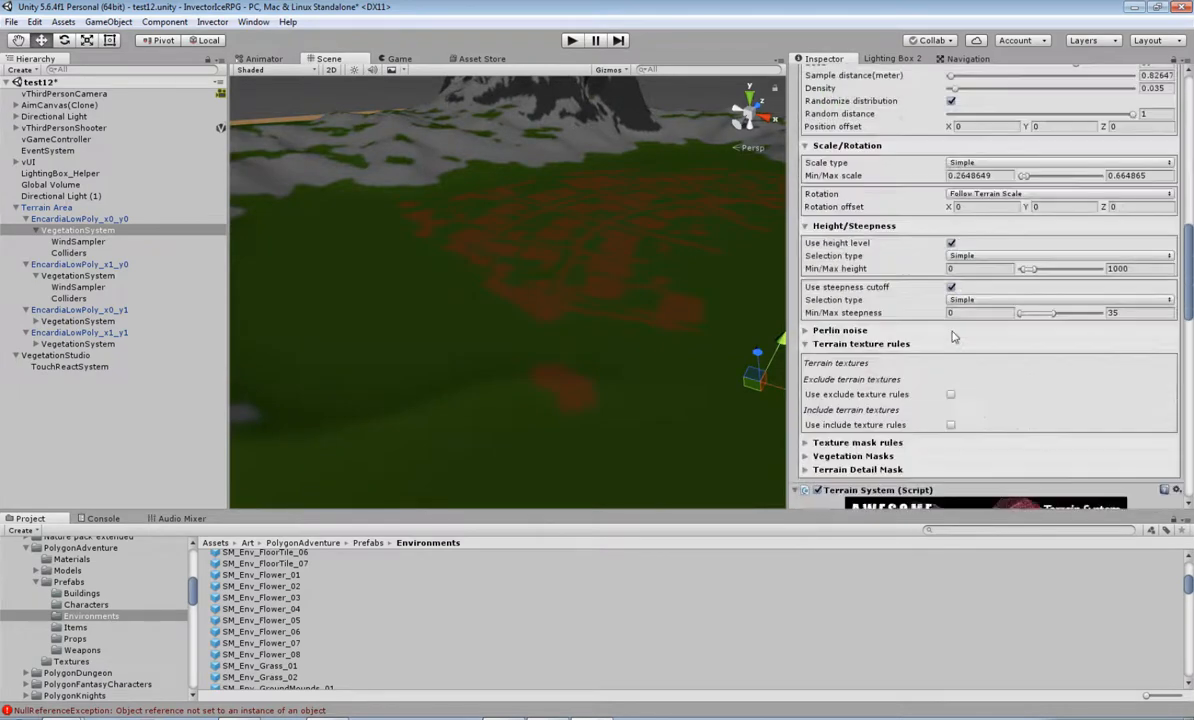
pyautogui.scroll(4, 950, 322)
pyautogui.click(950, 256)
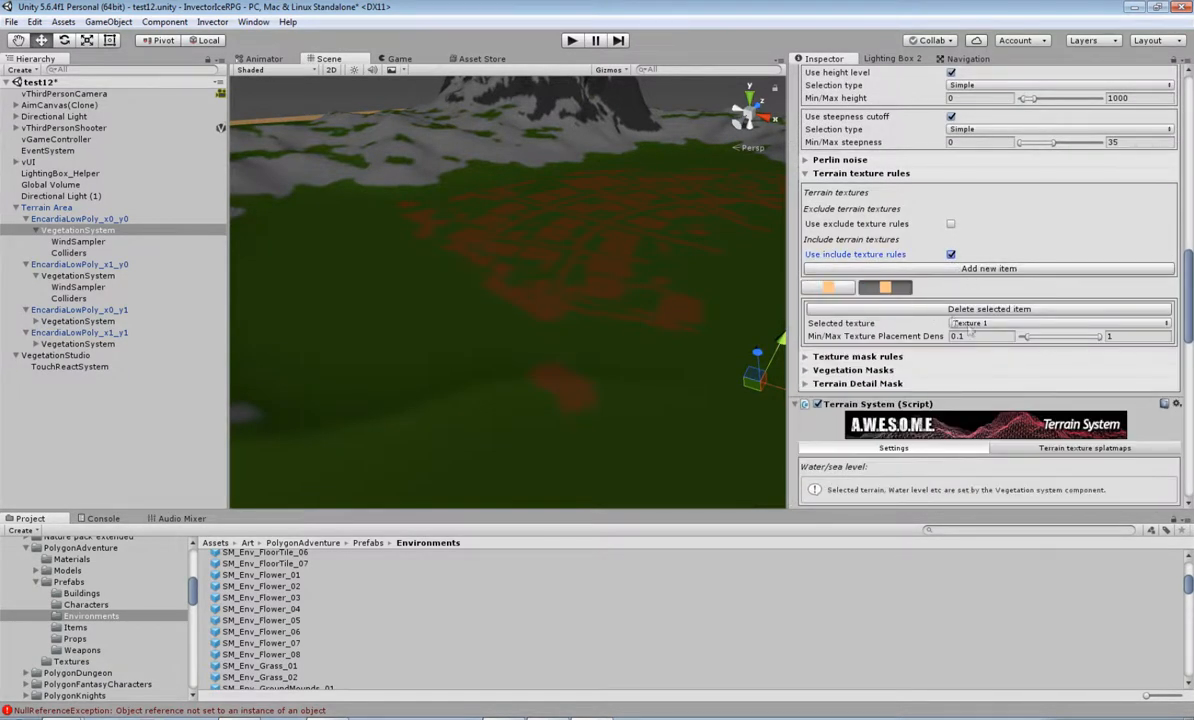
pyautogui.click(960, 323)
pyautogui.click(990, 370)
pyautogui.click(991, 325)
pyautogui.click(993, 363)
pyautogui.moveTo(645, 267); pyautogui.dragTo(582, 407, button='right')
pyautogui.press('w')
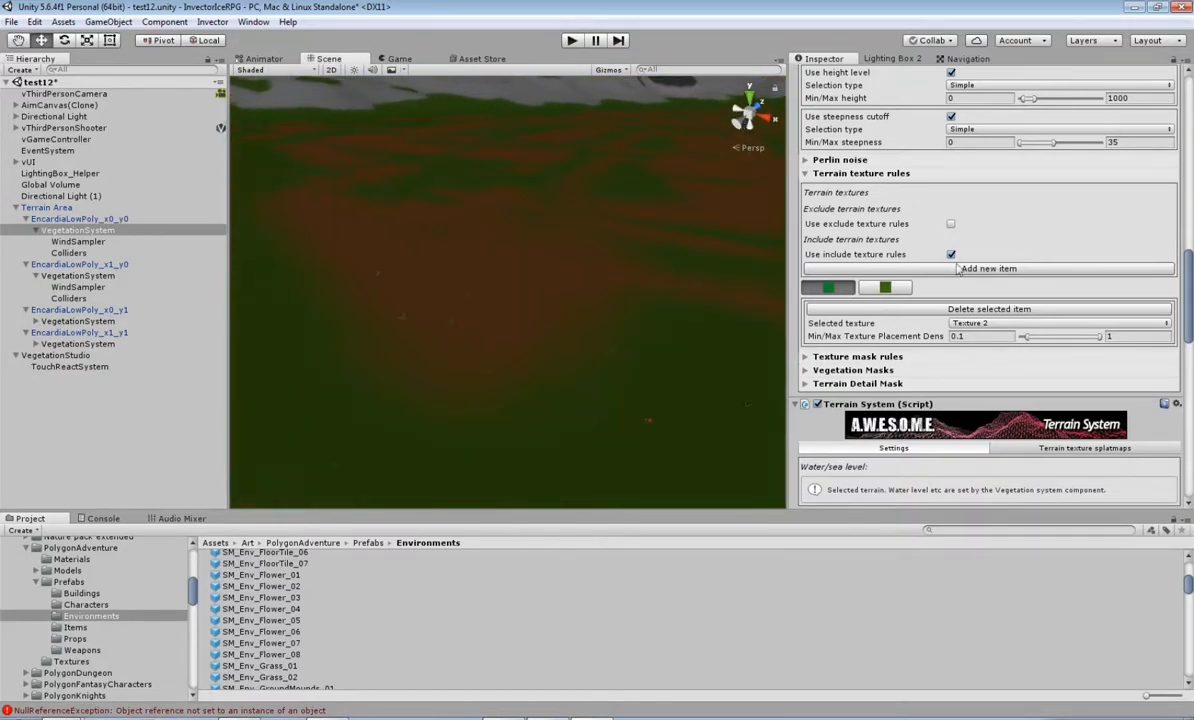
# Enable include texture rules for the SM_Env_Grass_01 item and add two rules, one with Texture 3 and one with Texture 2.
pyautogui.scroll(12, 942, 287)
pyautogui.click(926, 176)
pyautogui.scroll(-9, 982, 330)
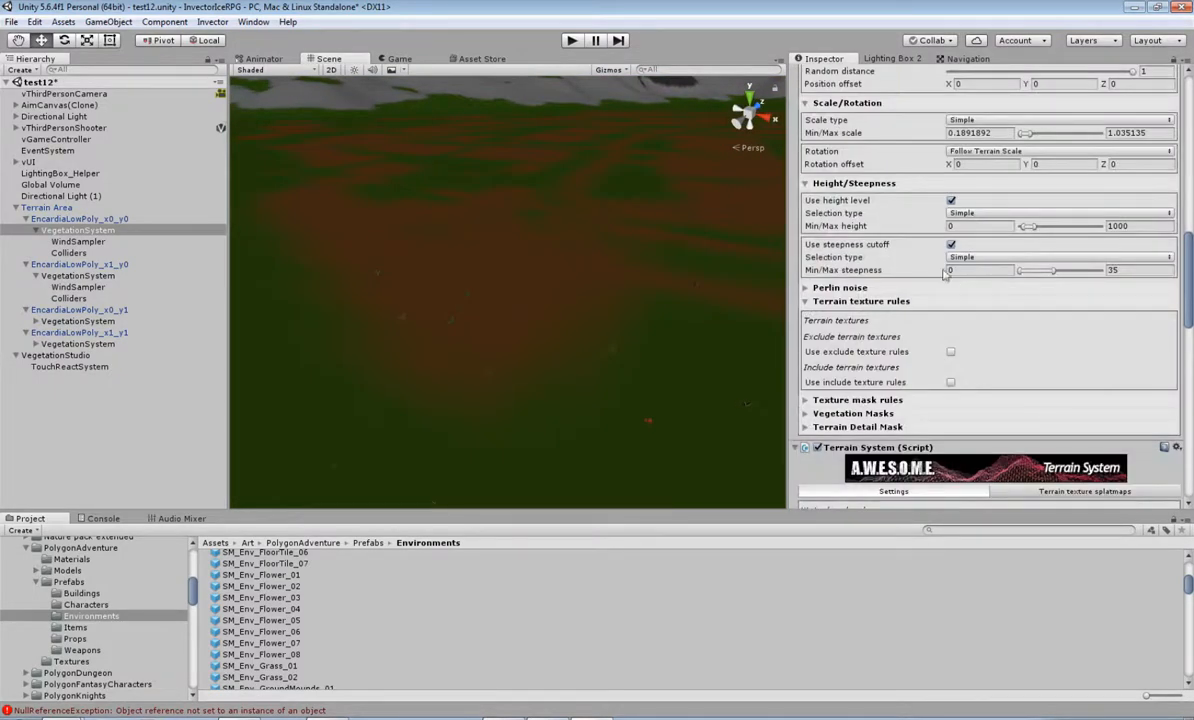
pyautogui.click(953, 383)
pyautogui.click(955, 398)
pyautogui.click(955, 398)
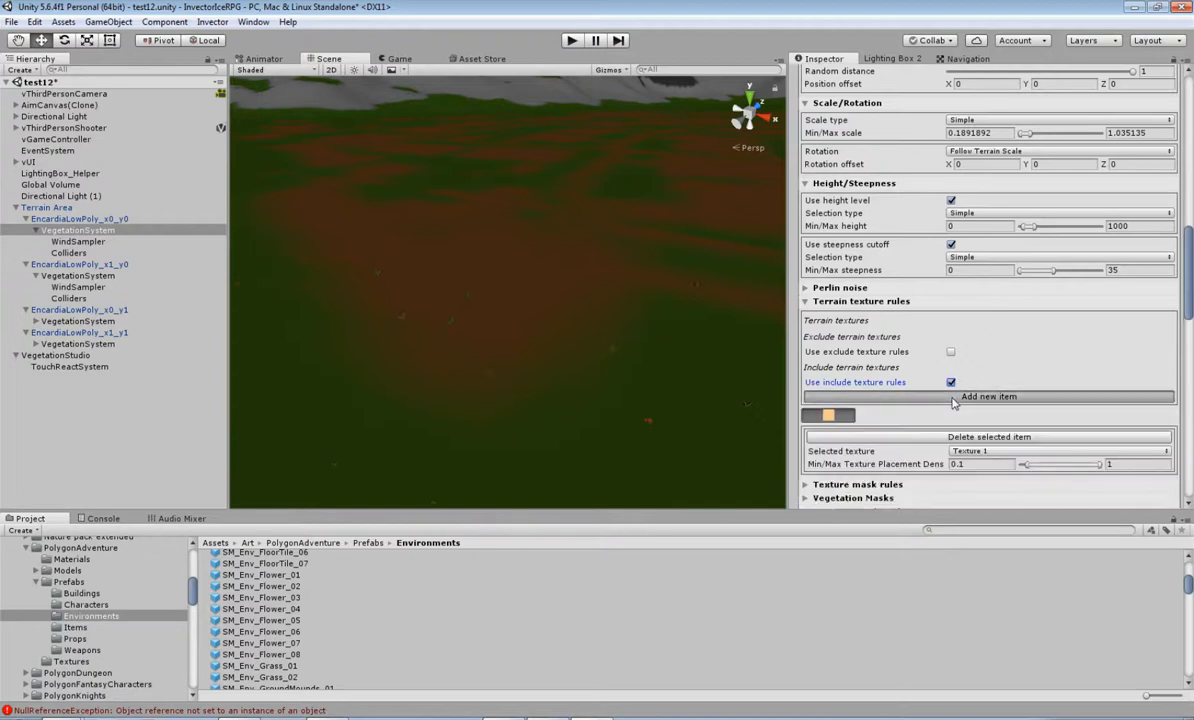
pyautogui.click(976, 452)
pyautogui.click(988, 483)
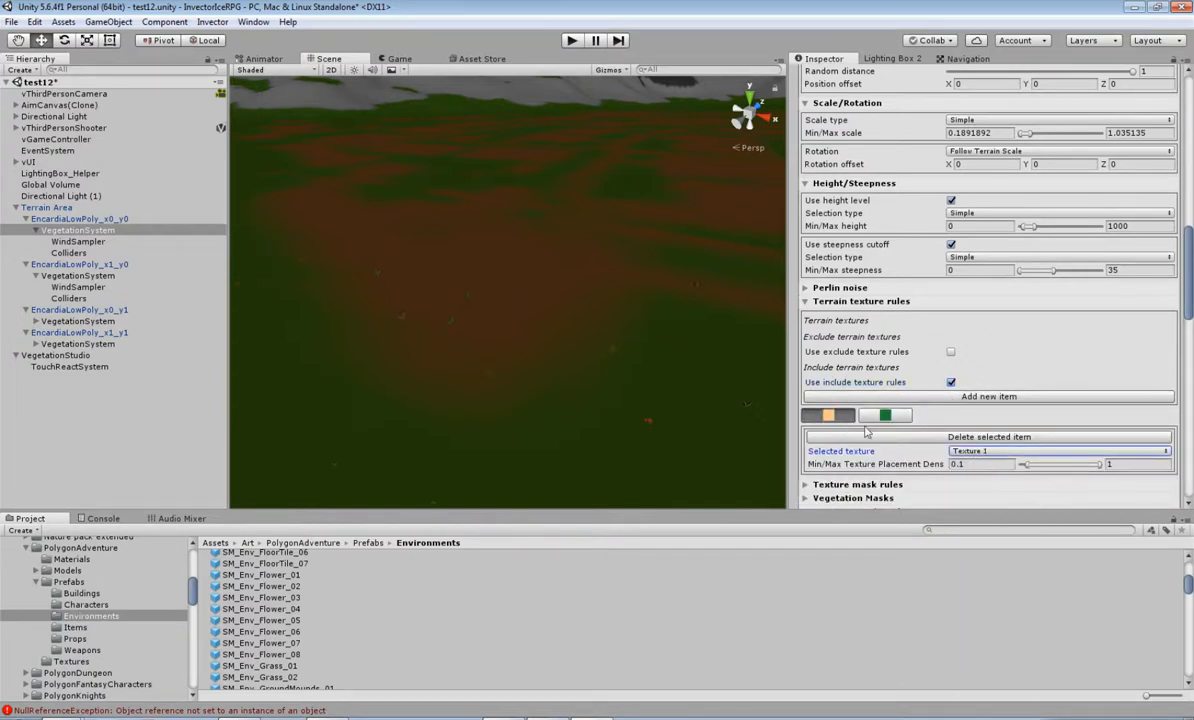
pyautogui.click(976, 452)
pyautogui.click(990, 498)
# Inspect the grass and flower placement across the green and brown terrain areas in the Scene view.
pyautogui.moveTo(643, 378); pyautogui.dragTo(550, 351, button='middle')
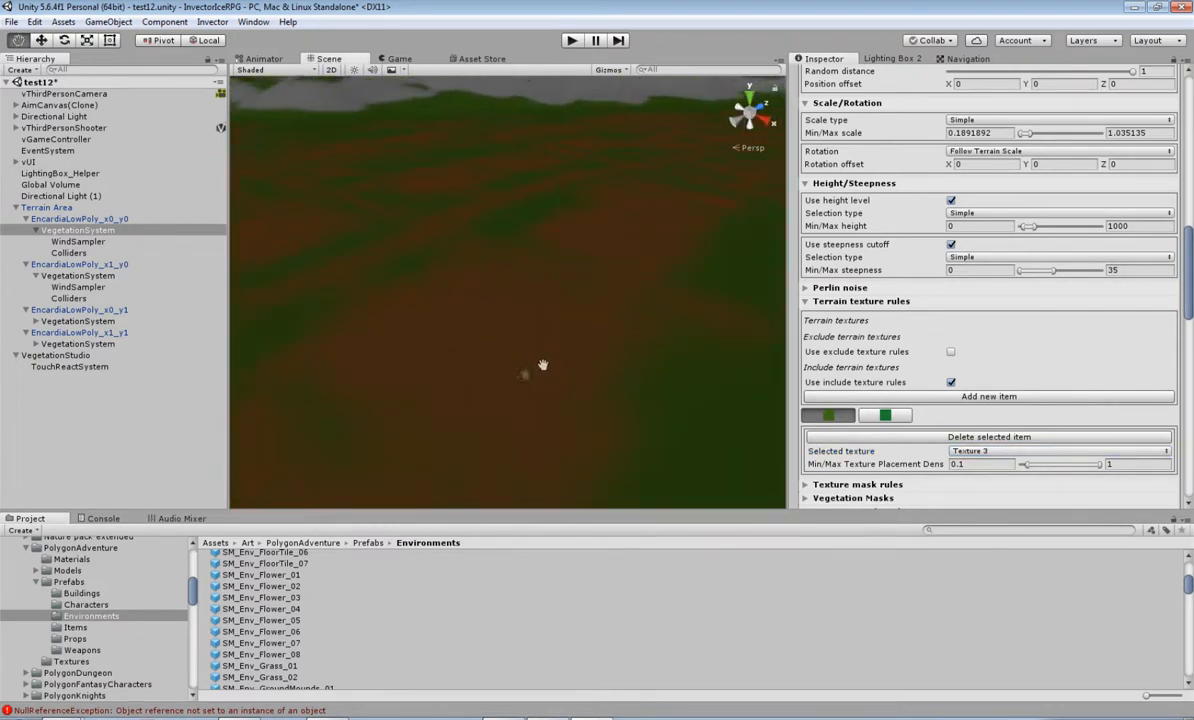
pyautogui.moveTo(528, 436); pyautogui.dragTo(573, 337, button='middle')
pyautogui.moveTo(713, 325); pyautogui.dragTo(541, 357, button='middle')
pyautogui.scroll(-5, 509, 328)
pyautogui.press('w')
pyautogui.moveTo(509, 337); pyautogui.dragTo(433, 280, button='right')
pyautogui.moveTo(469, 328); pyautogui.dragTo(452, 285, button='right')
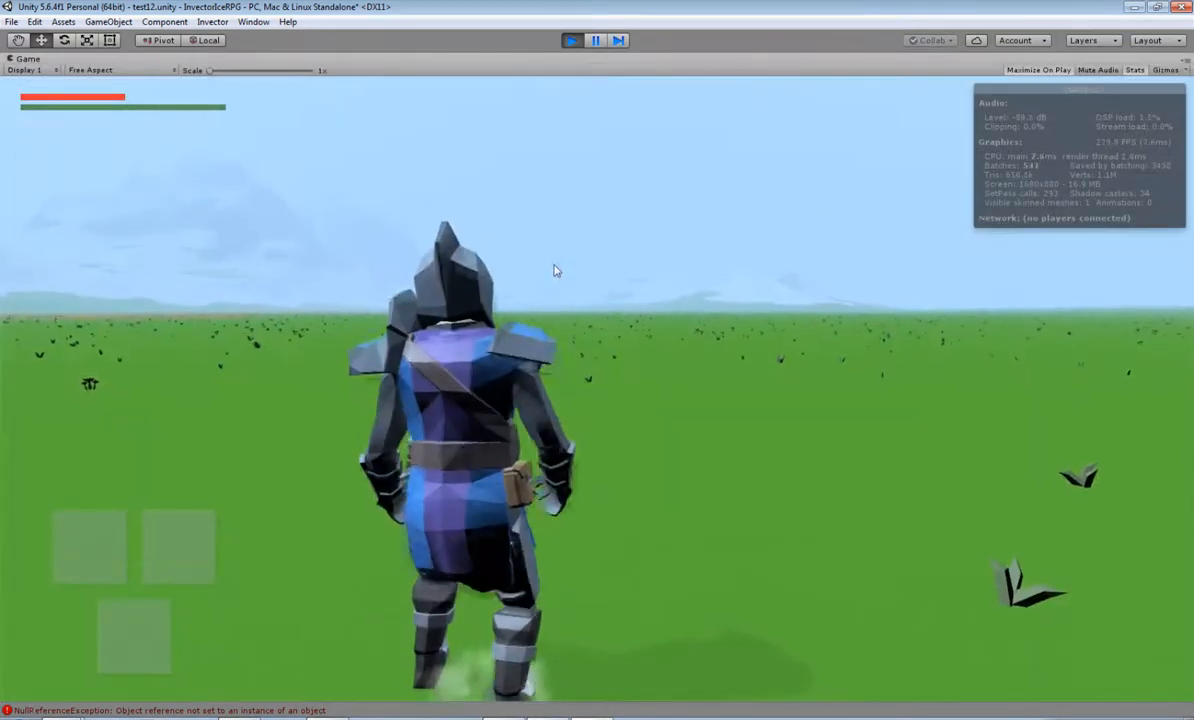
# Sprint the character across the green and brown ground in play mode to check the texture-restricted vegetation, and stop play mode.
pyautogui.press('w')
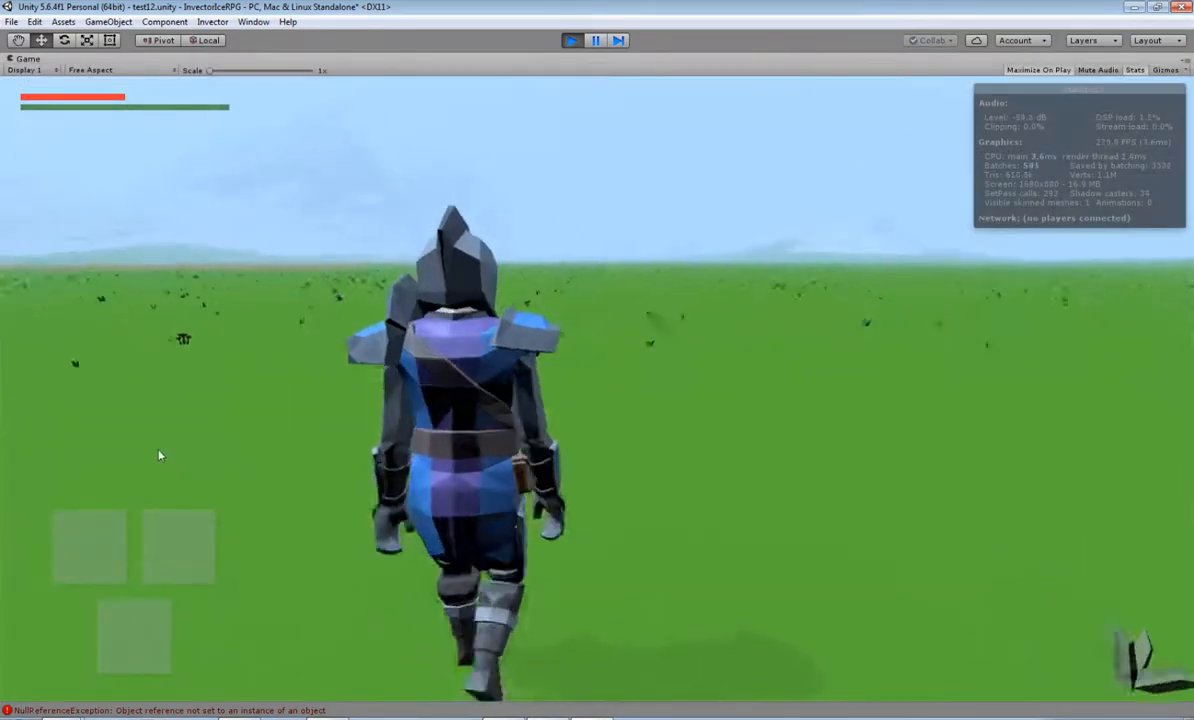
pyautogui.press('shift')
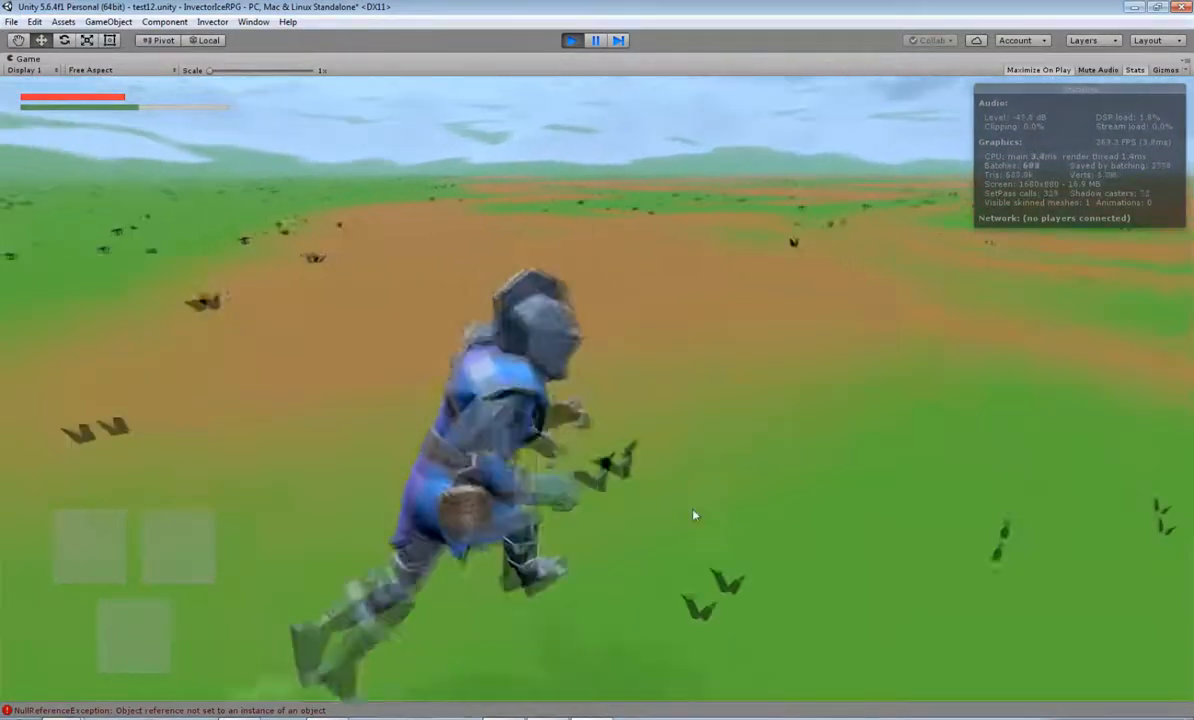
pyautogui.hotkey('shift', 'w')
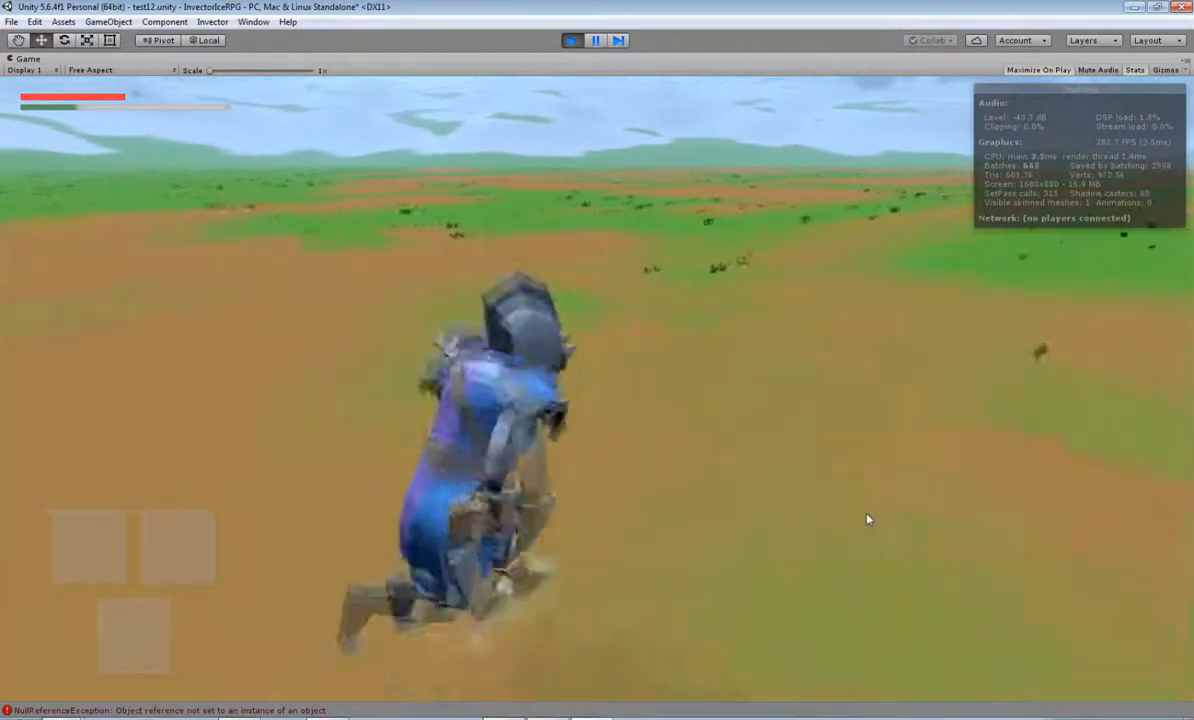
pyautogui.press('d')
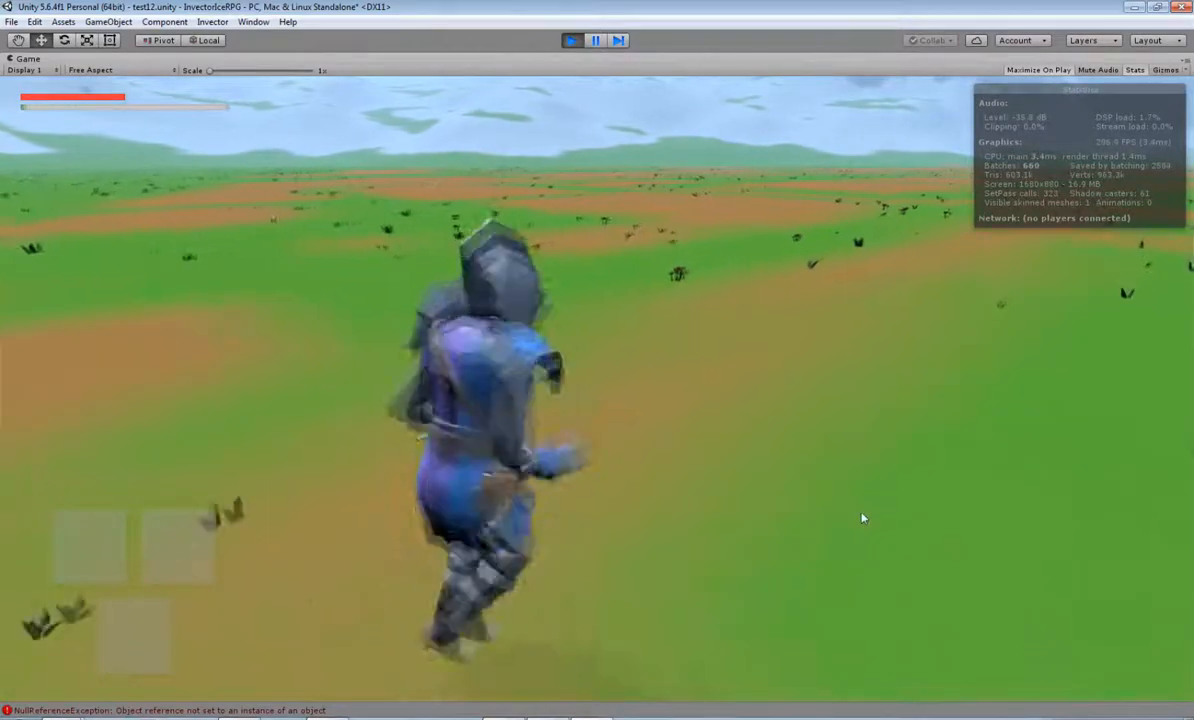
pyautogui.press('d')
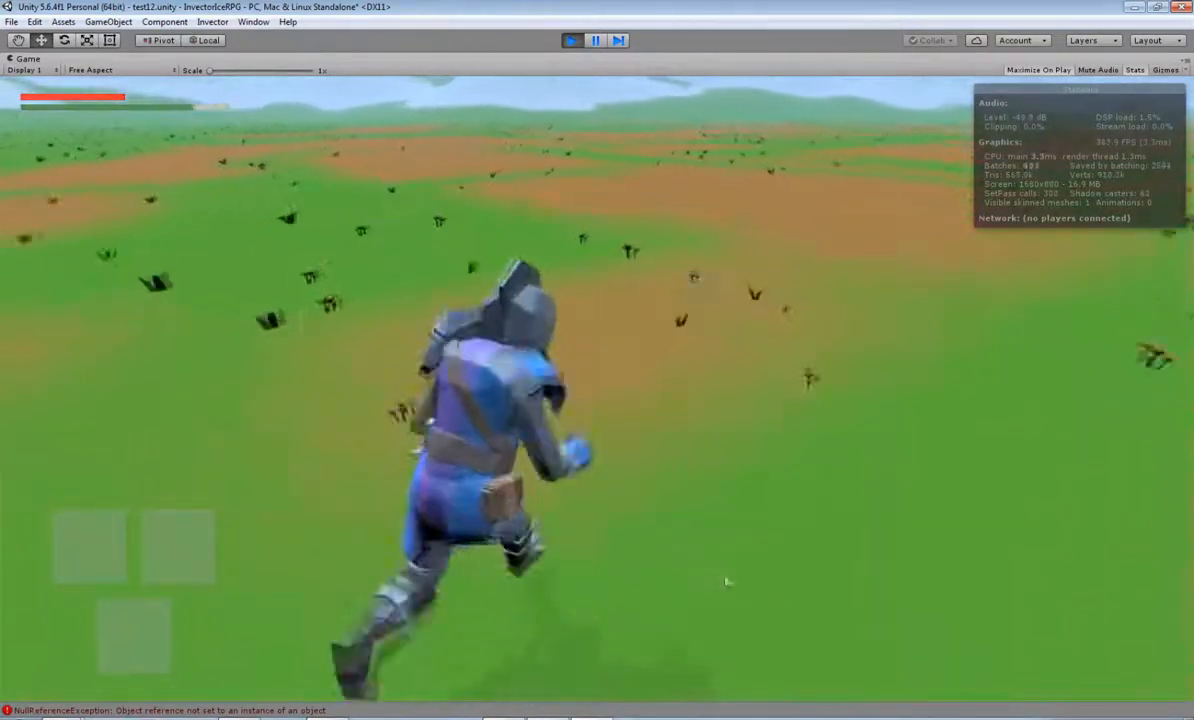
pyautogui.hotkey('shift', 'w')
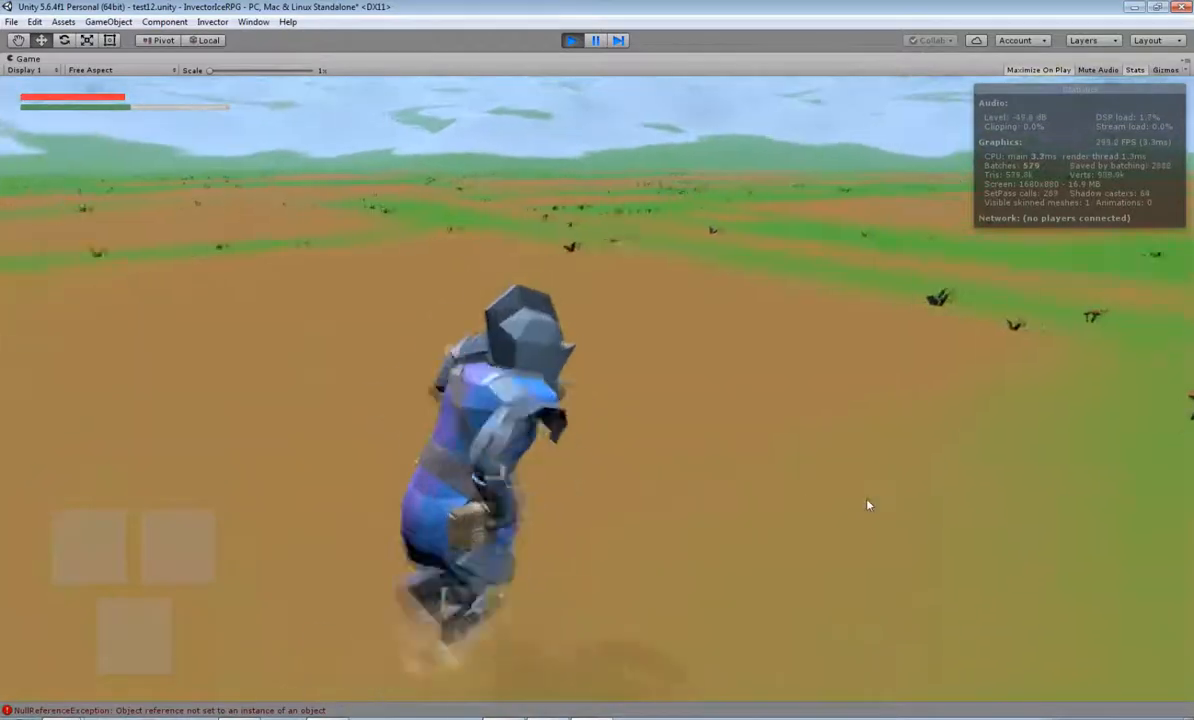
pyautogui.hotkey('shift', 'w')
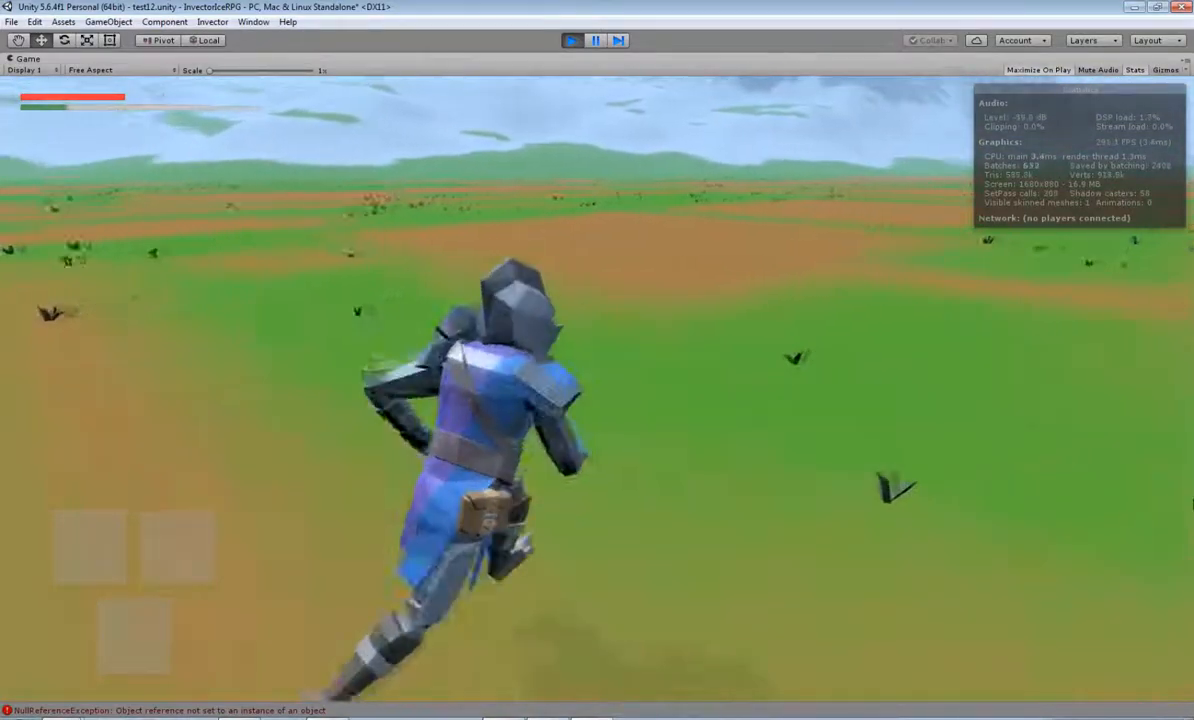
pyautogui.press('w')
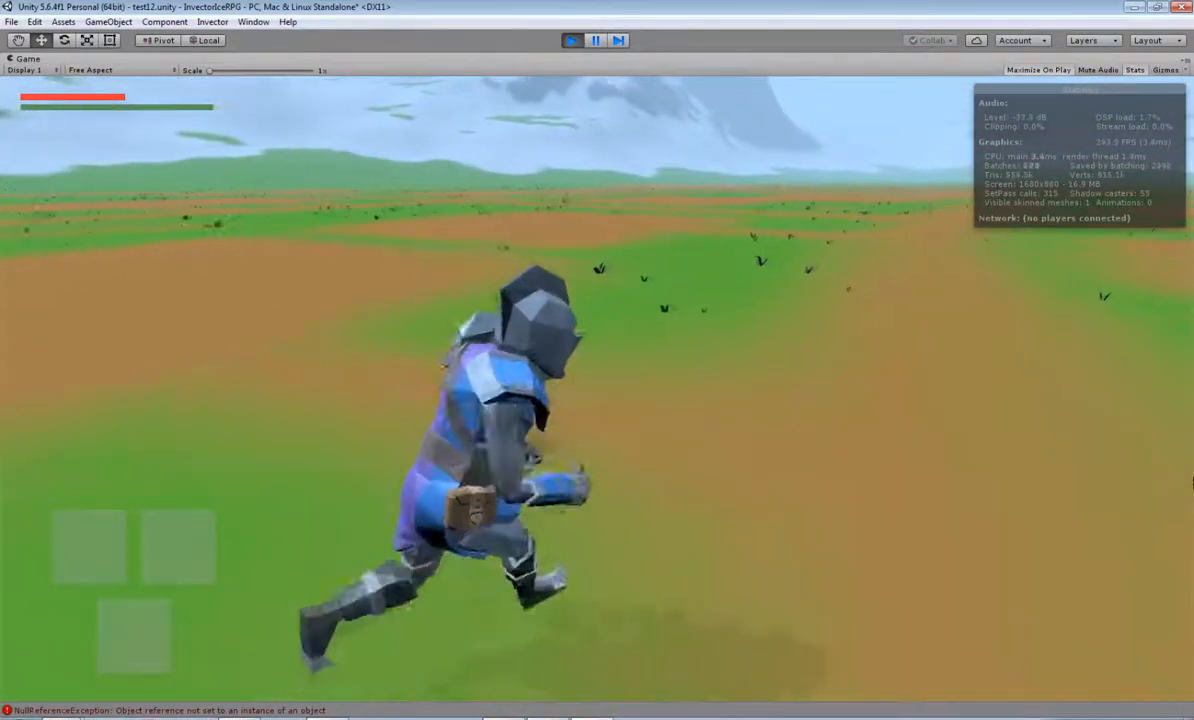
pyautogui.hotkey('shift', 'w')
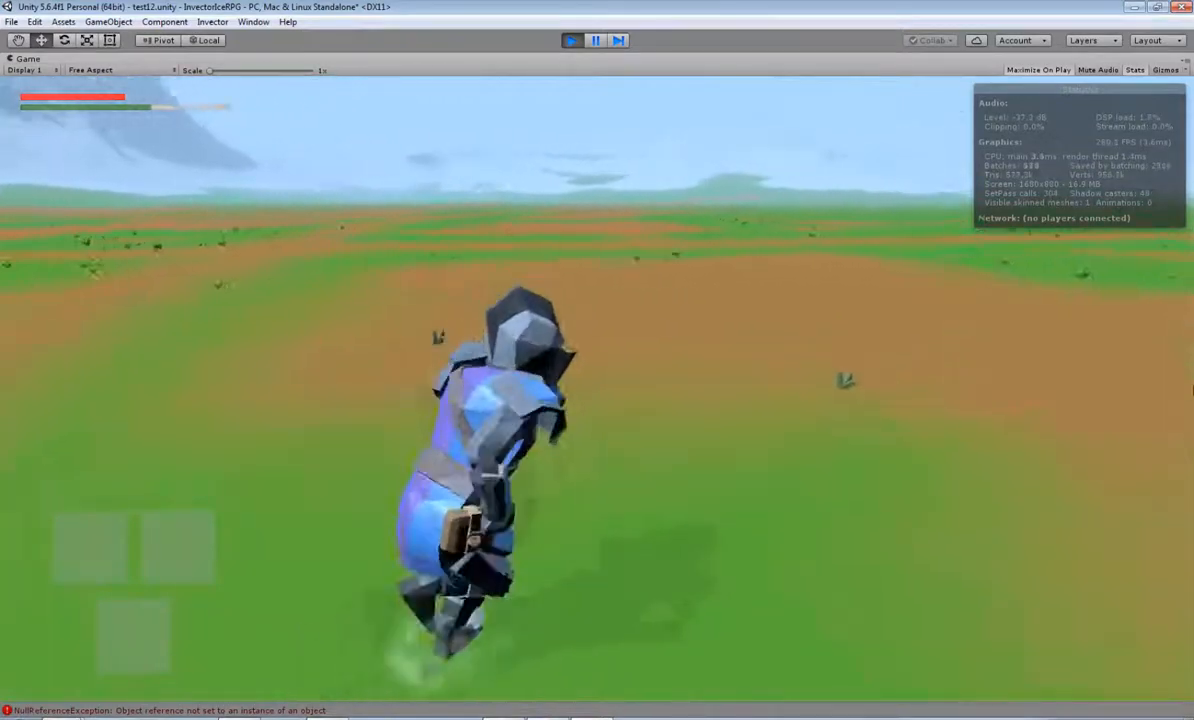
pyautogui.hotkey('shift', 'w')
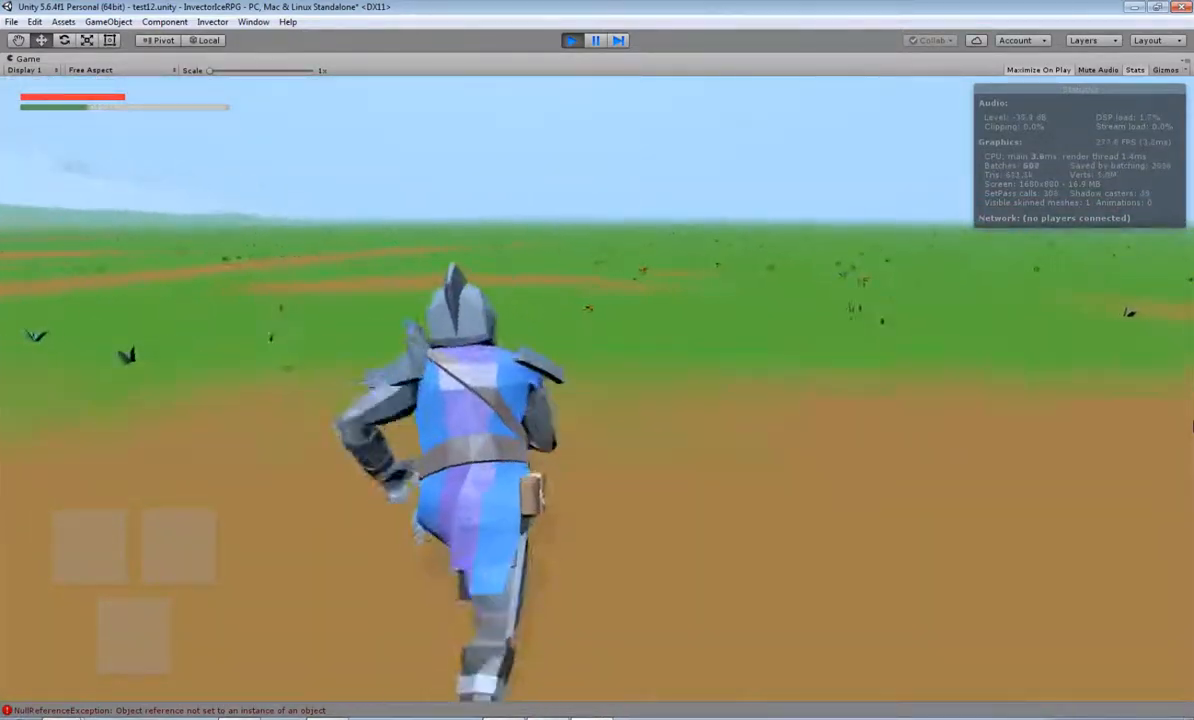
pyautogui.click(573, 43)
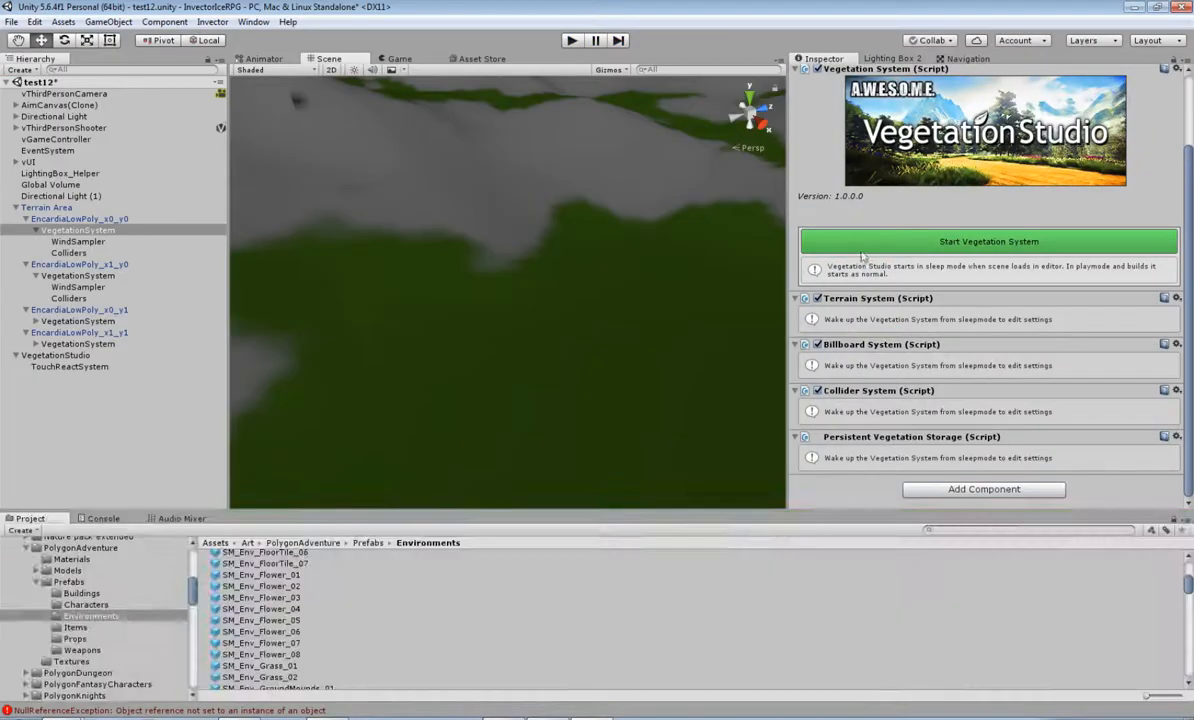
# Restart the vegetation system and preview the SM_Env_Bush_02, SM_Env_Bush_03 and SM_Env_Bush_04 prefabs.
pyautogui.click(952, 249)
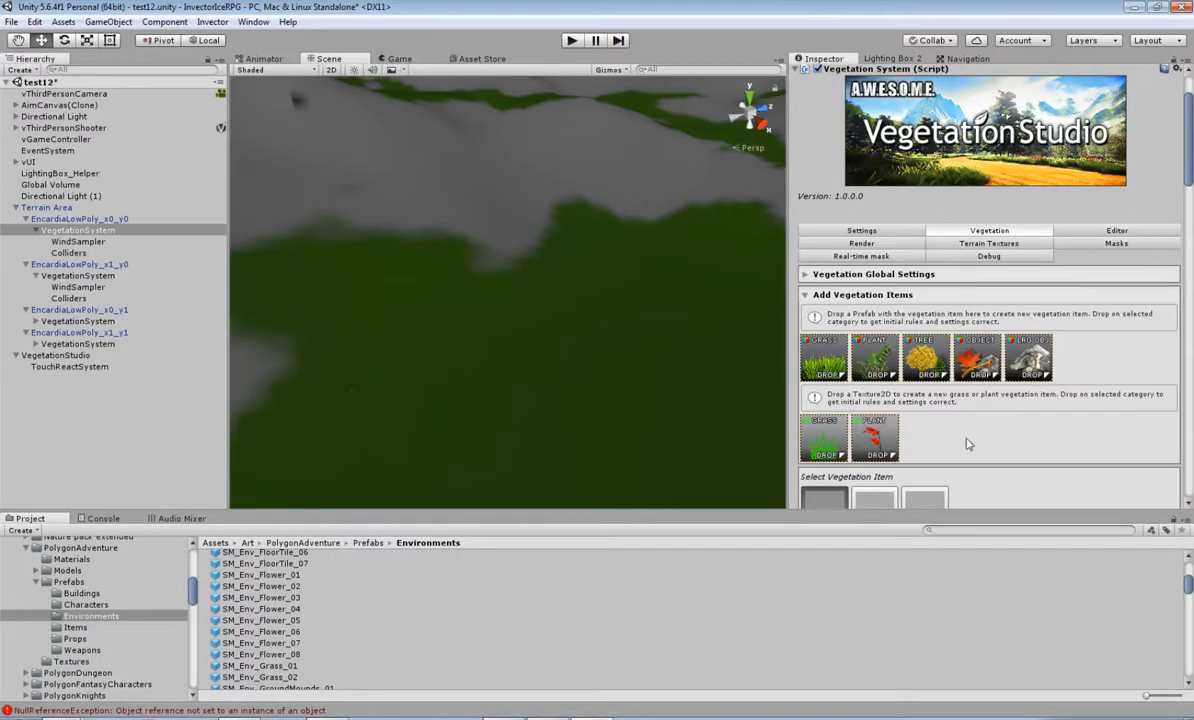
pyautogui.scroll(2, 270, 598)
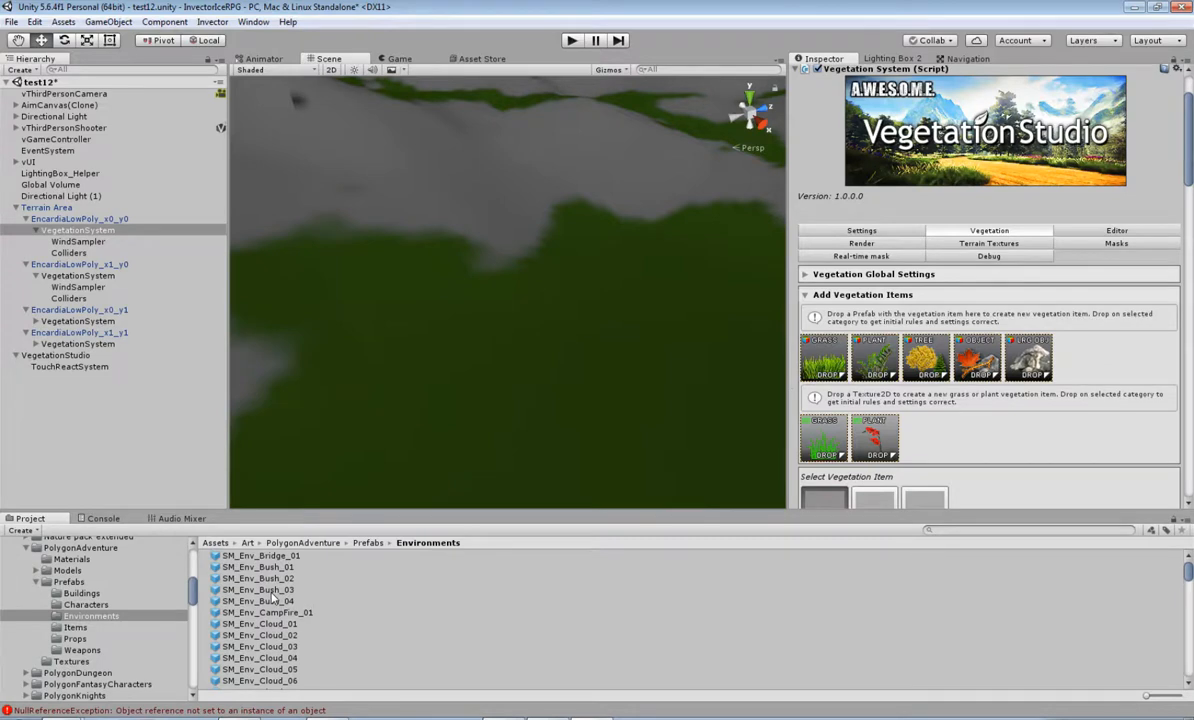
pyautogui.click(274, 590)
pyautogui.click(262, 578)
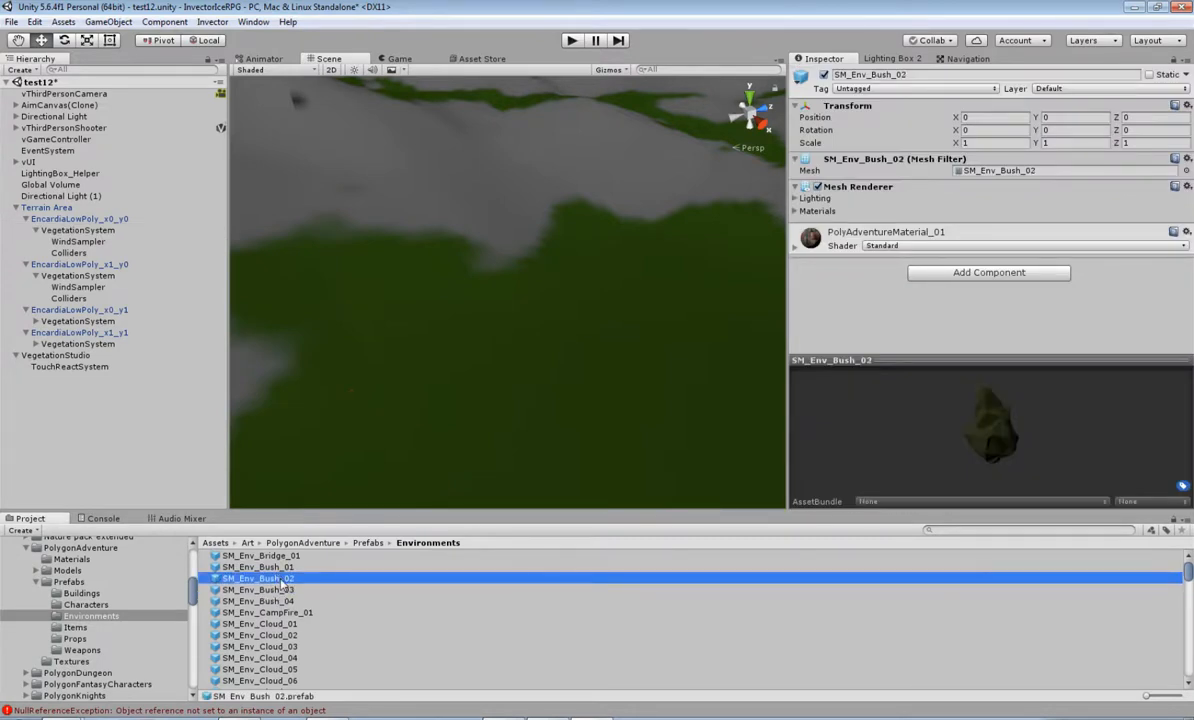
pyautogui.click(282, 589)
pyautogui.click(282, 601)
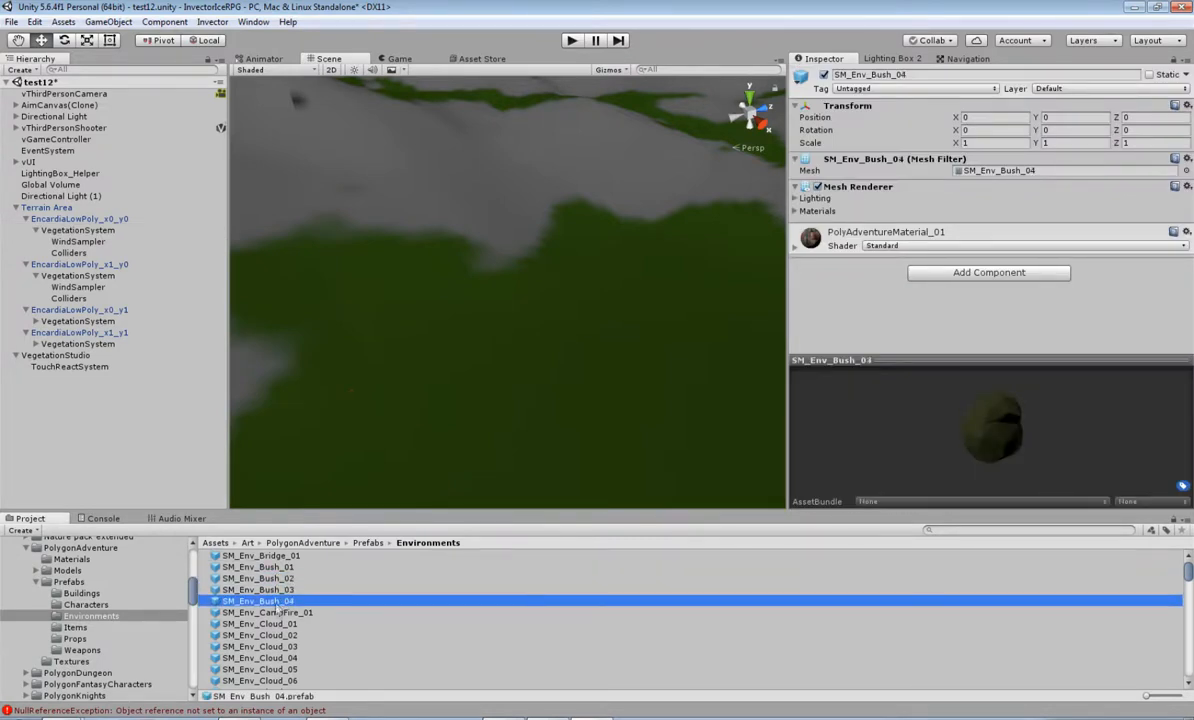
# Look through the PolygonAdventure environment prefabs for vegetation and preview the SM_Env_Plant_02 prefab.
pyautogui.scroll(-4, 282, 618)
pyautogui.scroll(-3, 281, 616)
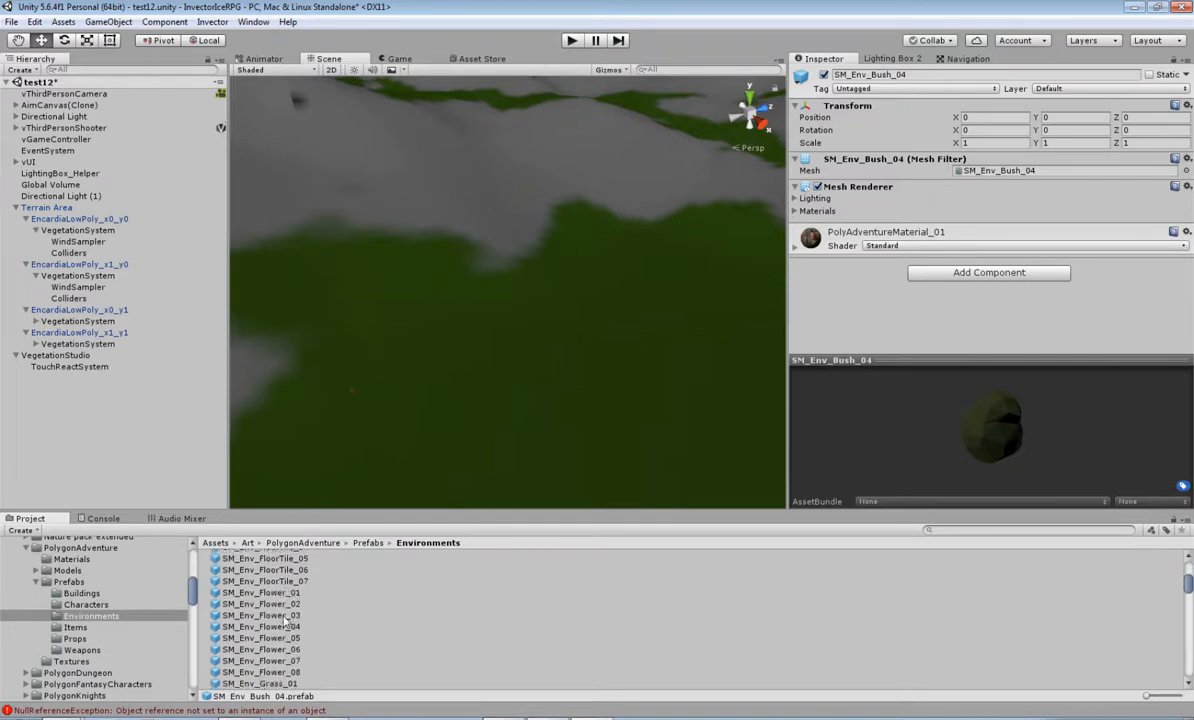
pyautogui.moveTo(623, 382); pyautogui.dragTo(4, 352, button='right')
pyautogui.moveTo(560, 243); pyautogui.dragTo(346, 483, button='middle')
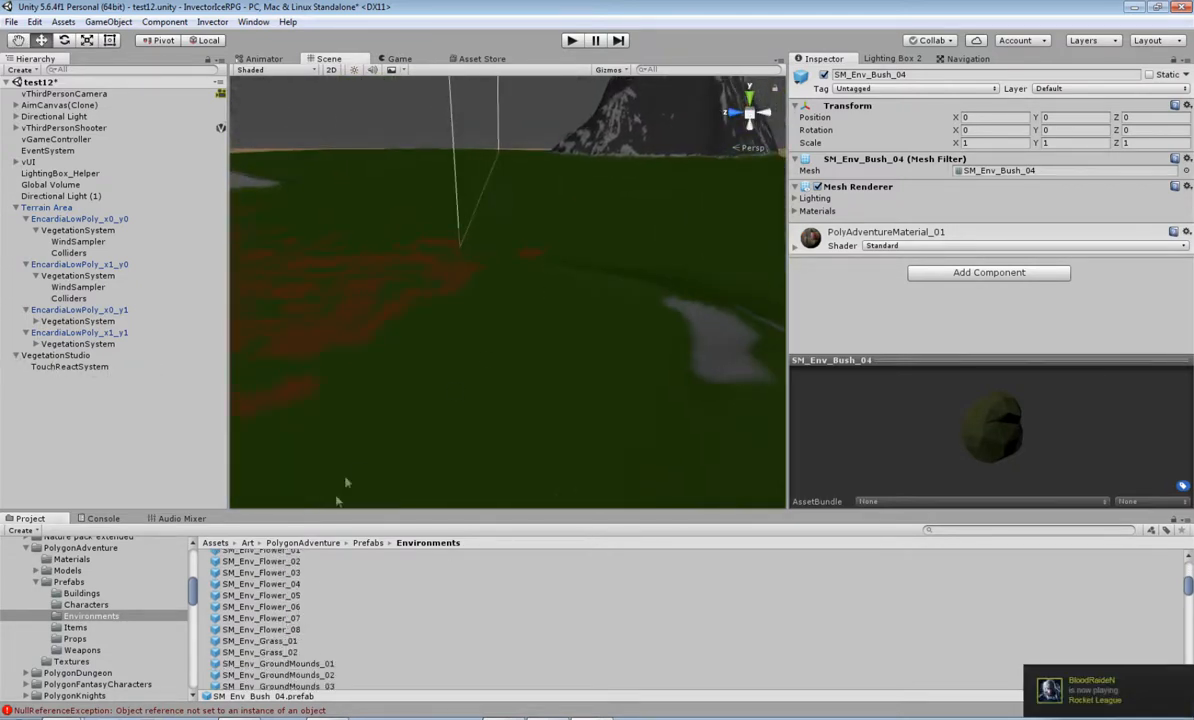
pyautogui.moveTo(584, 340); pyautogui.dragTo(512, 477, button='right')
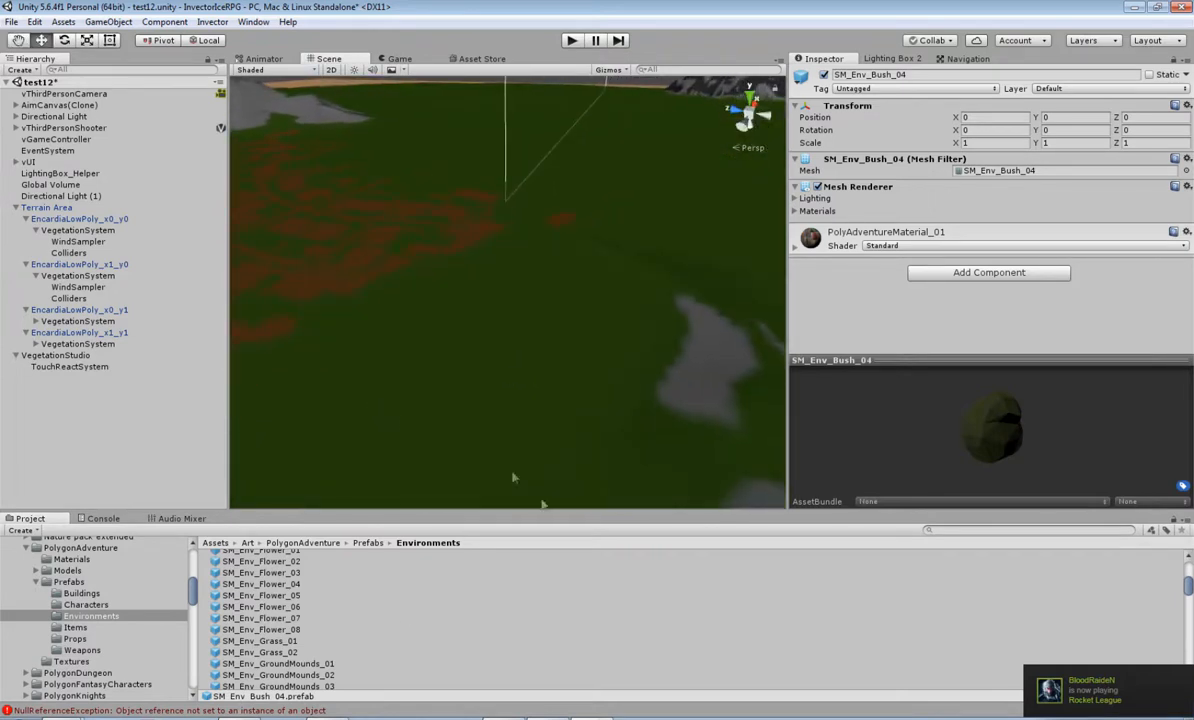
pyautogui.scroll(-10, 230, 600)
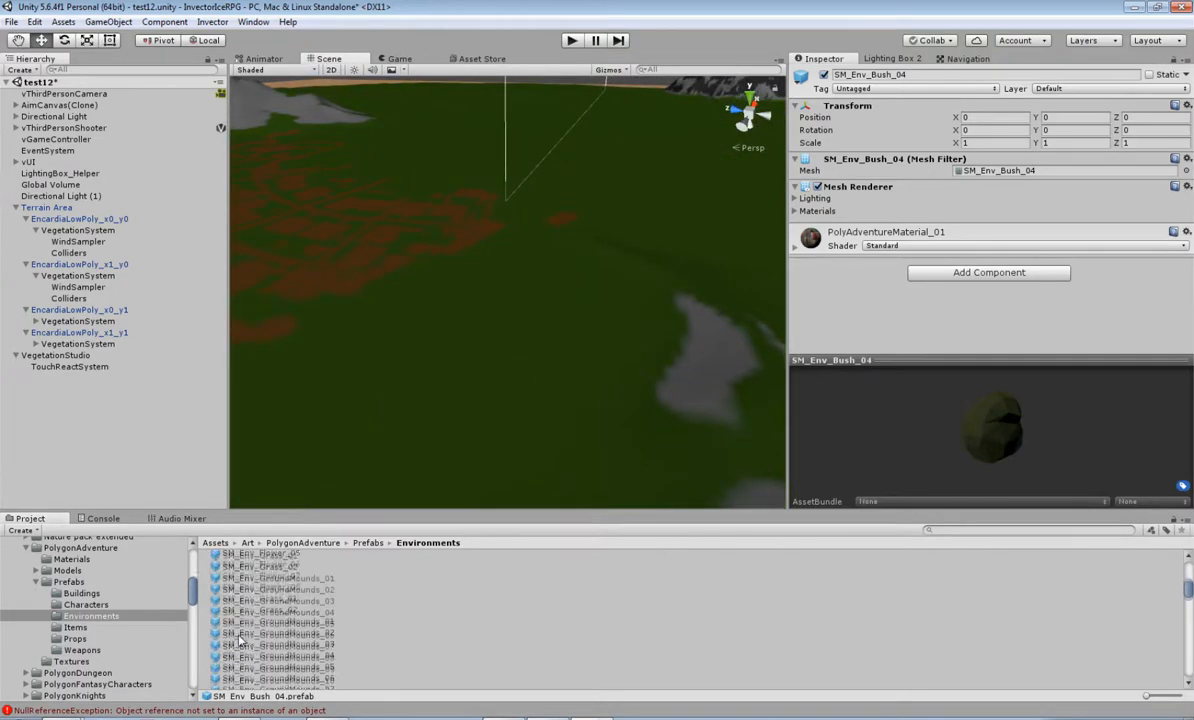
pyautogui.scroll(-10, 240, 640)
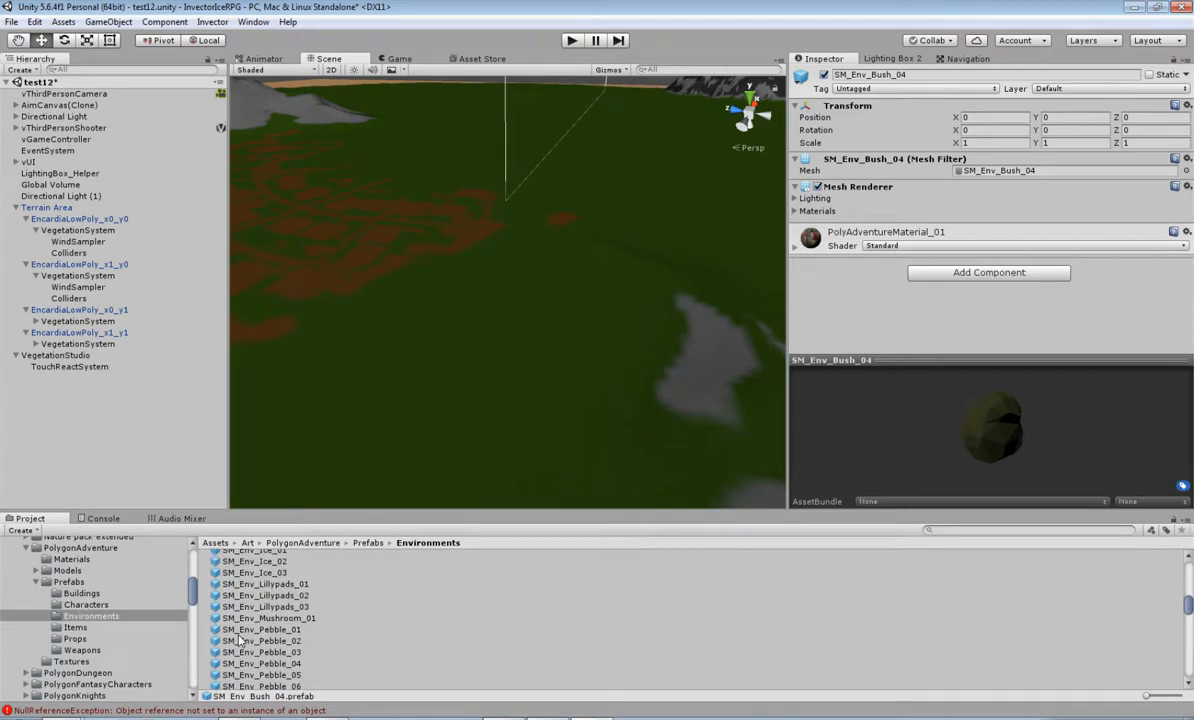
pyautogui.scroll(5, 240, 630)
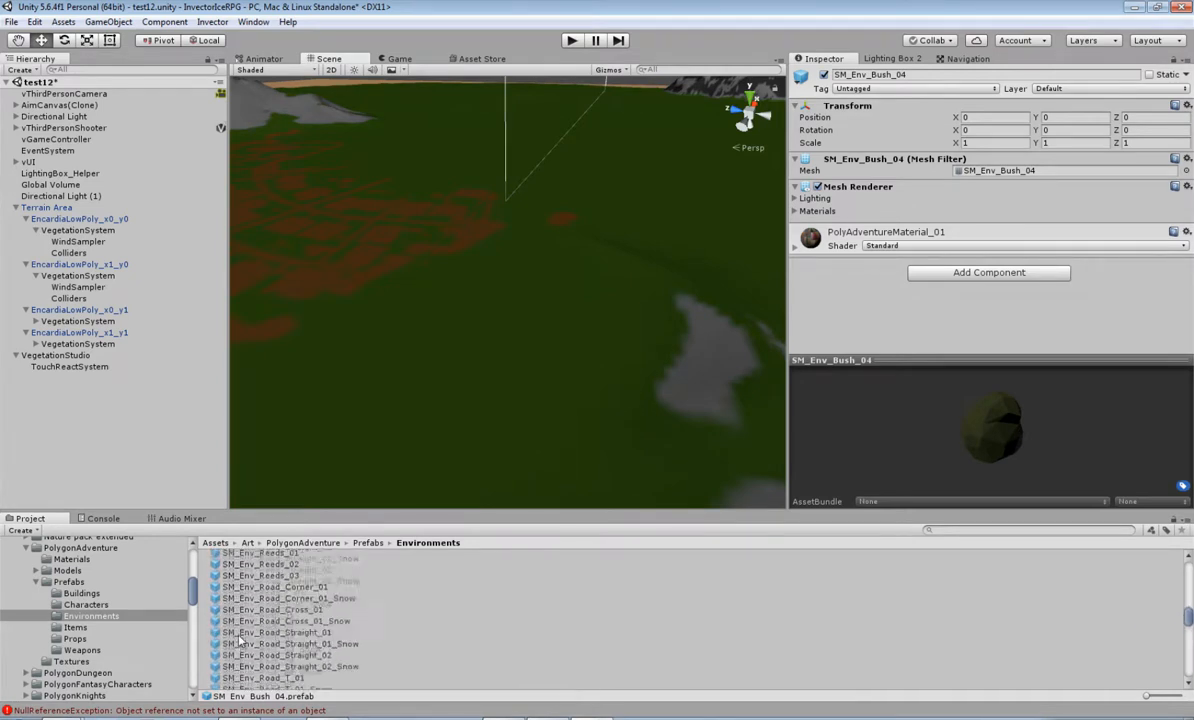
pyautogui.click(262, 616)
pyautogui.click(266, 593)
pyautogui.scroll(-5, 268, 610)
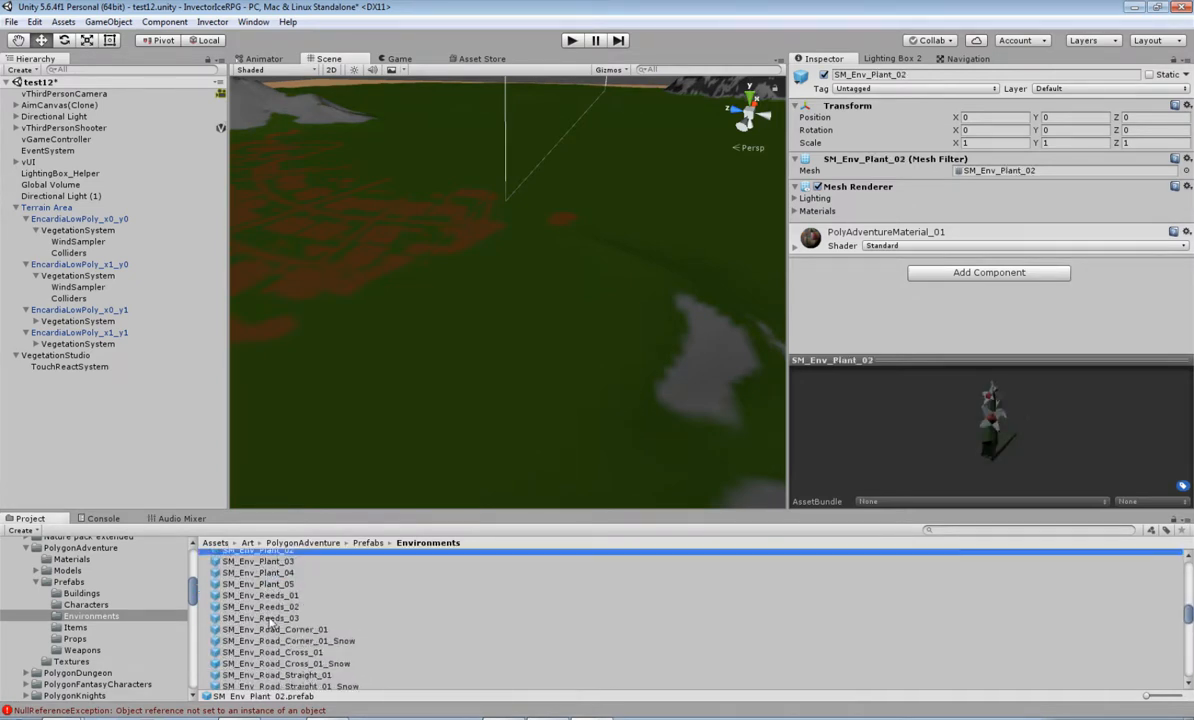
# Find the tree prefabs among the environment assets and preview SM_Env_Tree_01 and SM_Env_Tree_01_Snow.
pyautogui.scroll(-8, 285, 632)
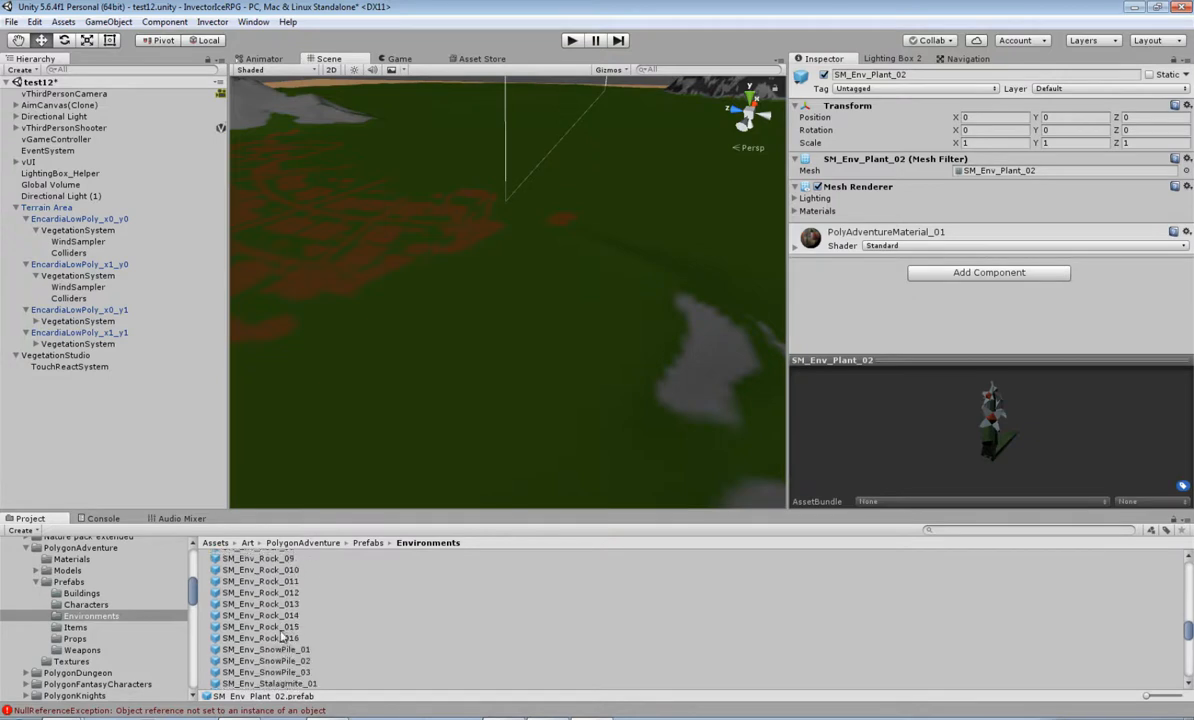
pyautogui.click(282, 583)
pyautogui.click(286, 573)
pyautogui.click(286, 583)
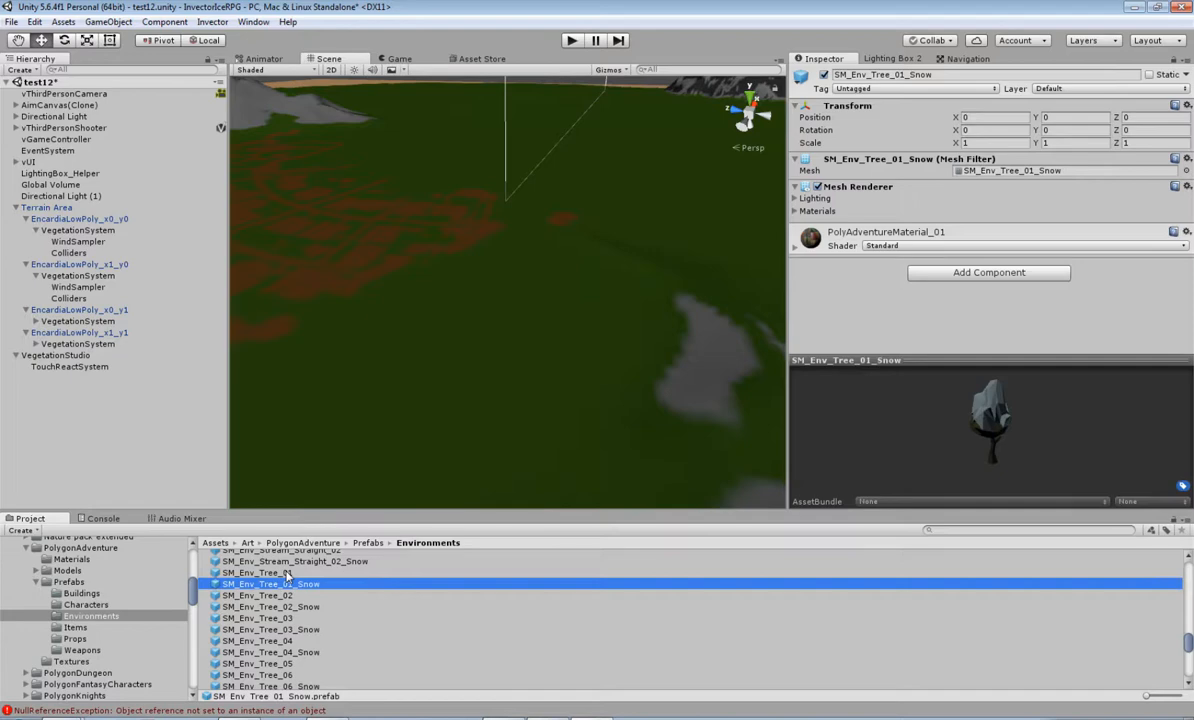
pyautogui.click(286, 573)
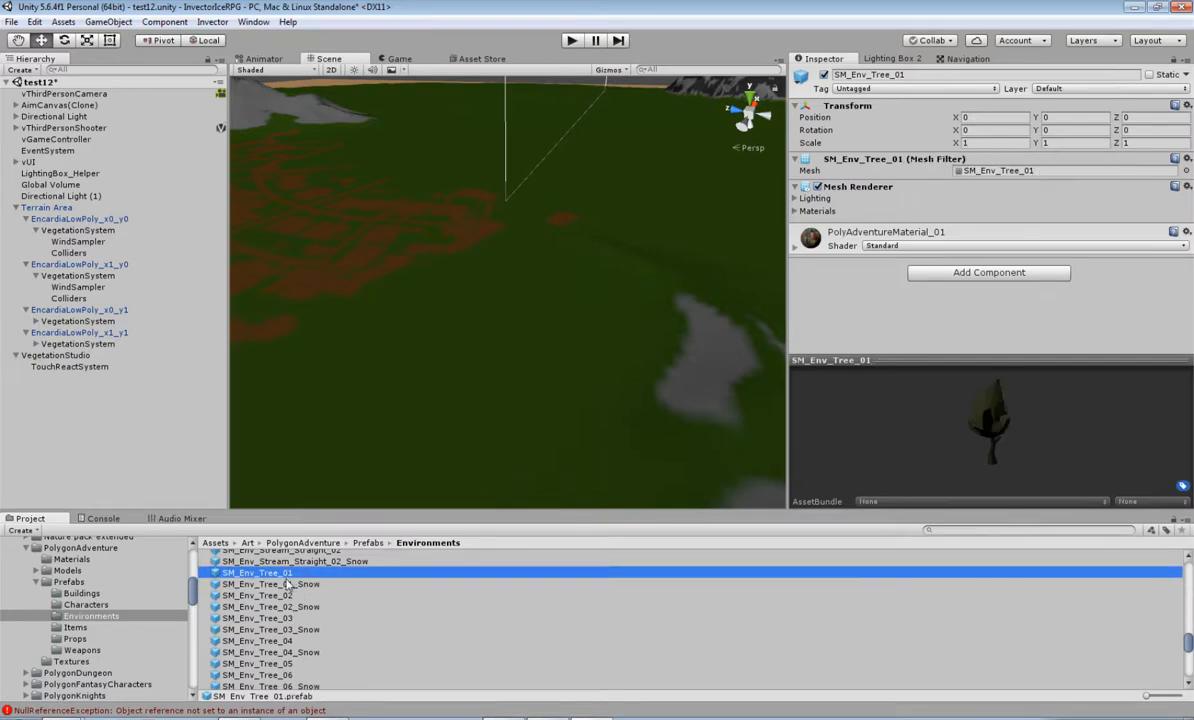
# Add SM_Env_Tree_01 as a tree item to the VegetationSystem of EncardiaLowPoly_x0_y0 and set its density to 0.019.
pyautogui.click(76, 230)
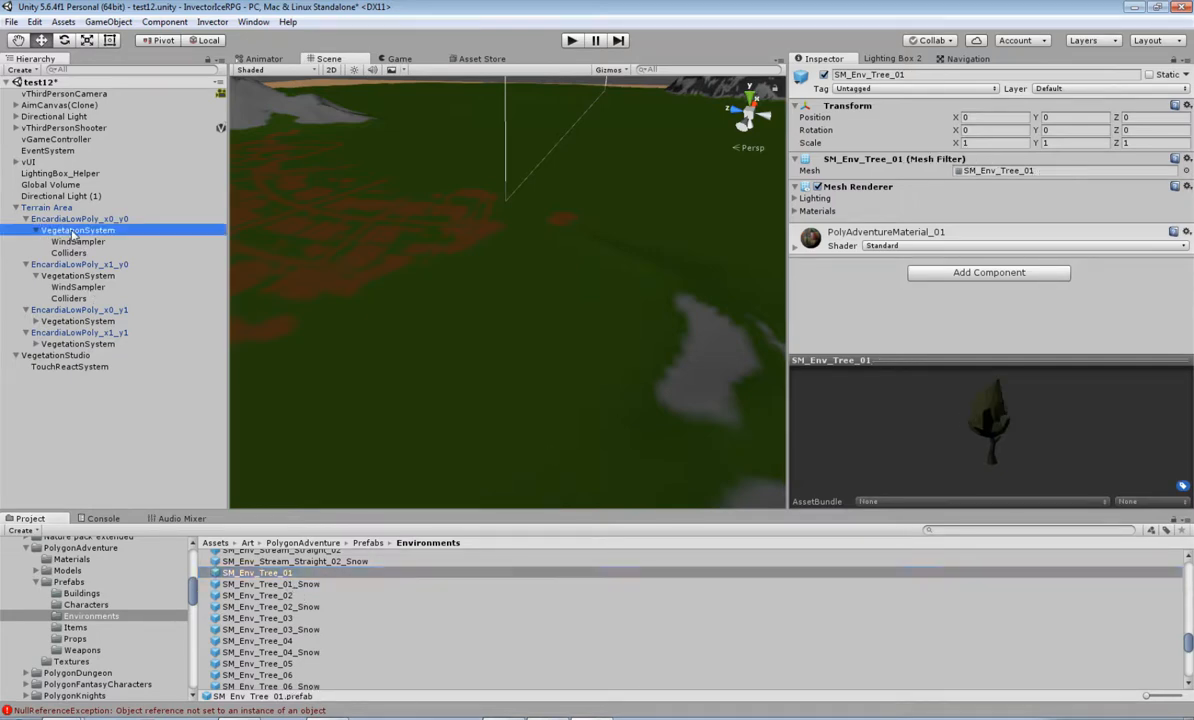
pyautogui.scroll(-3, 950, 416)
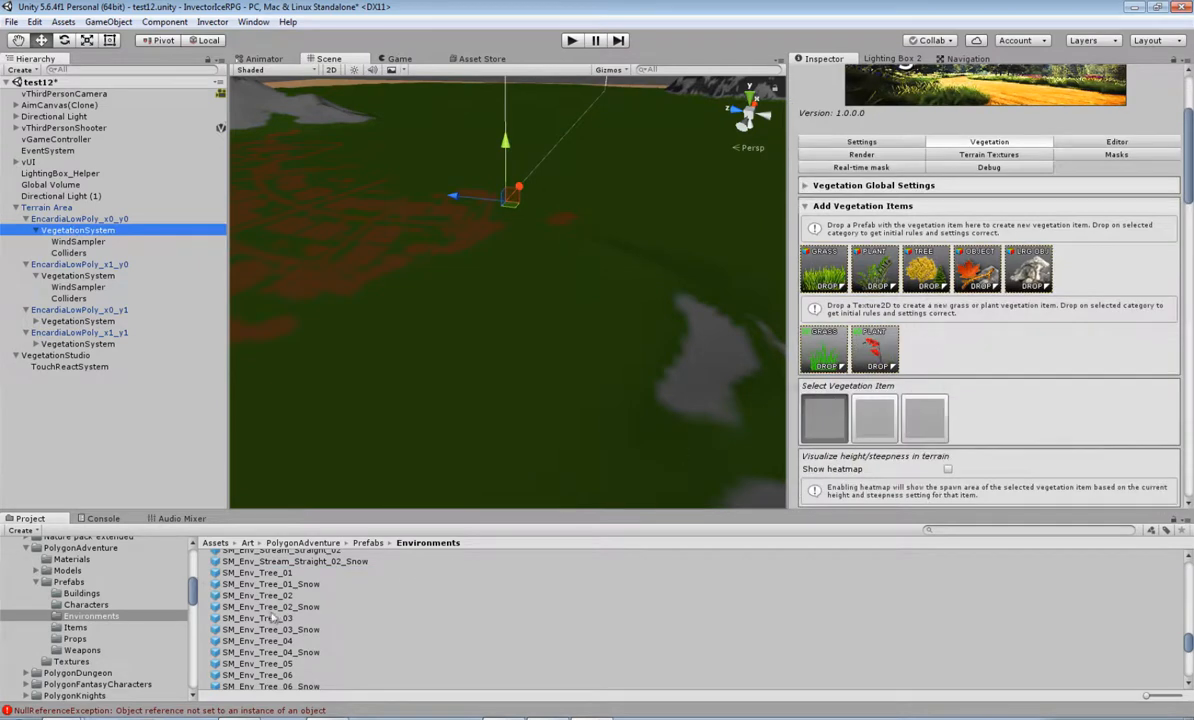
pyautogui.moveTo(273, 578); pyautogui.dragTo(930, 272)
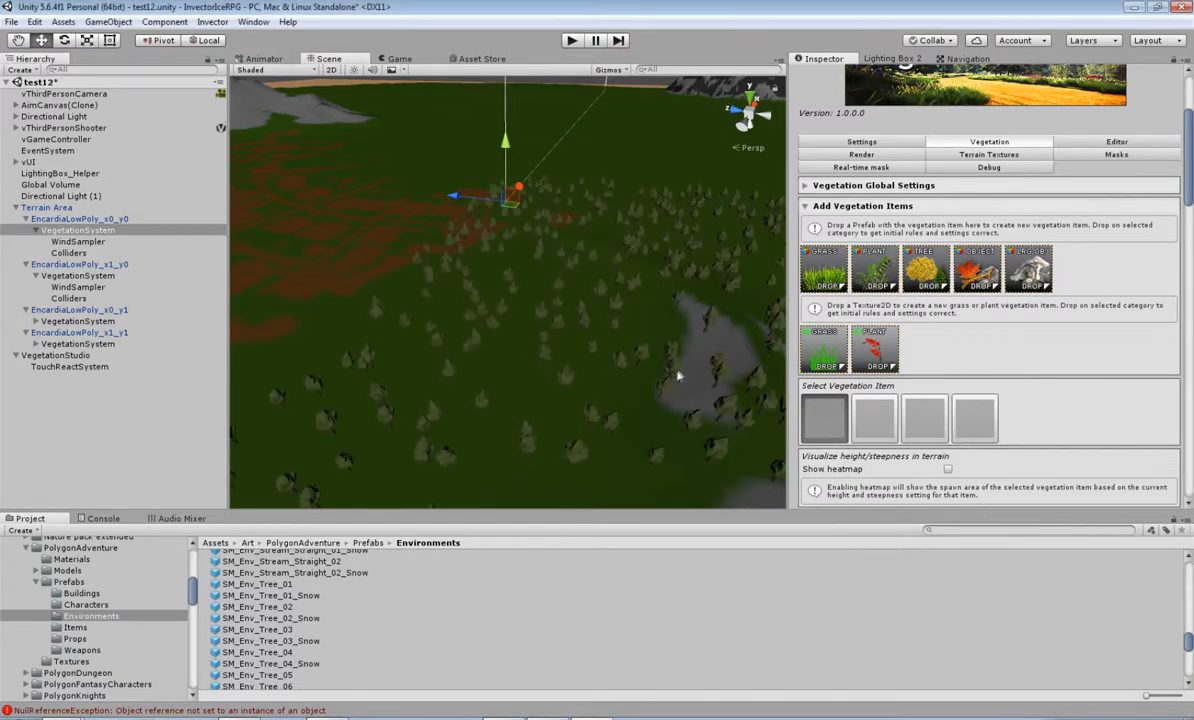
pyautogui.moveTo(679, 376); pyautogui.dragTo(641, 219, button='middle')
pyautogui.scroll(-7, 965, 428)
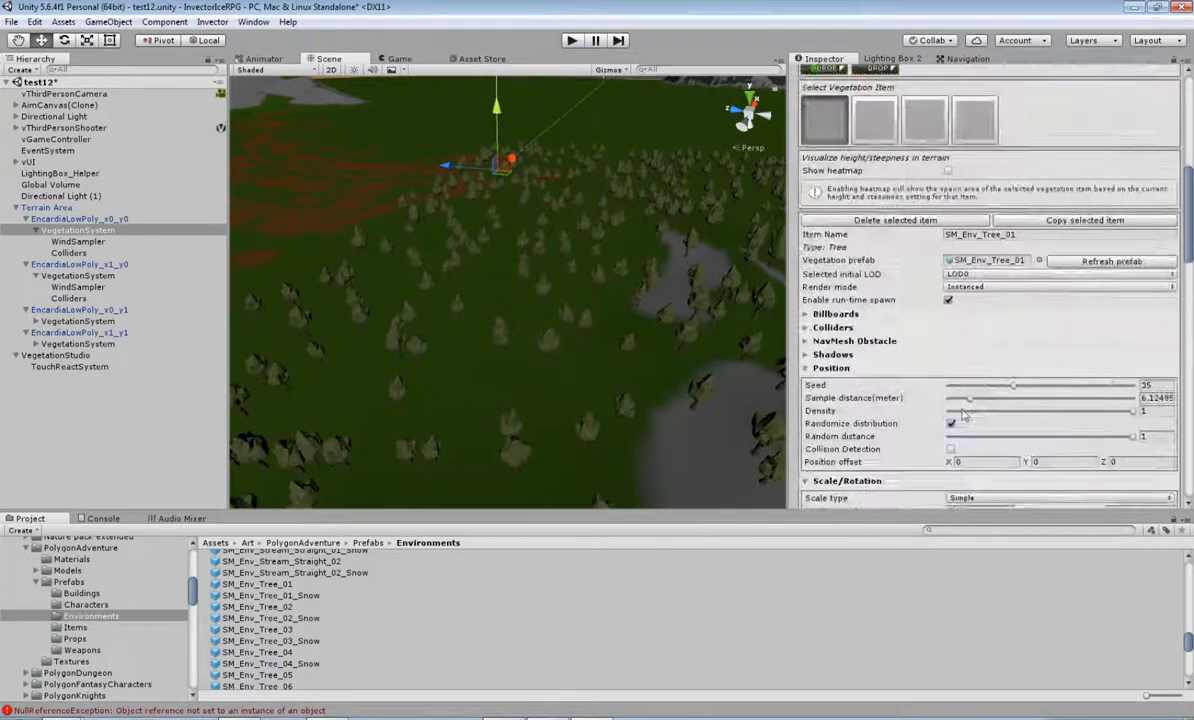
pyautogui.scroll(-3, 975, 393)
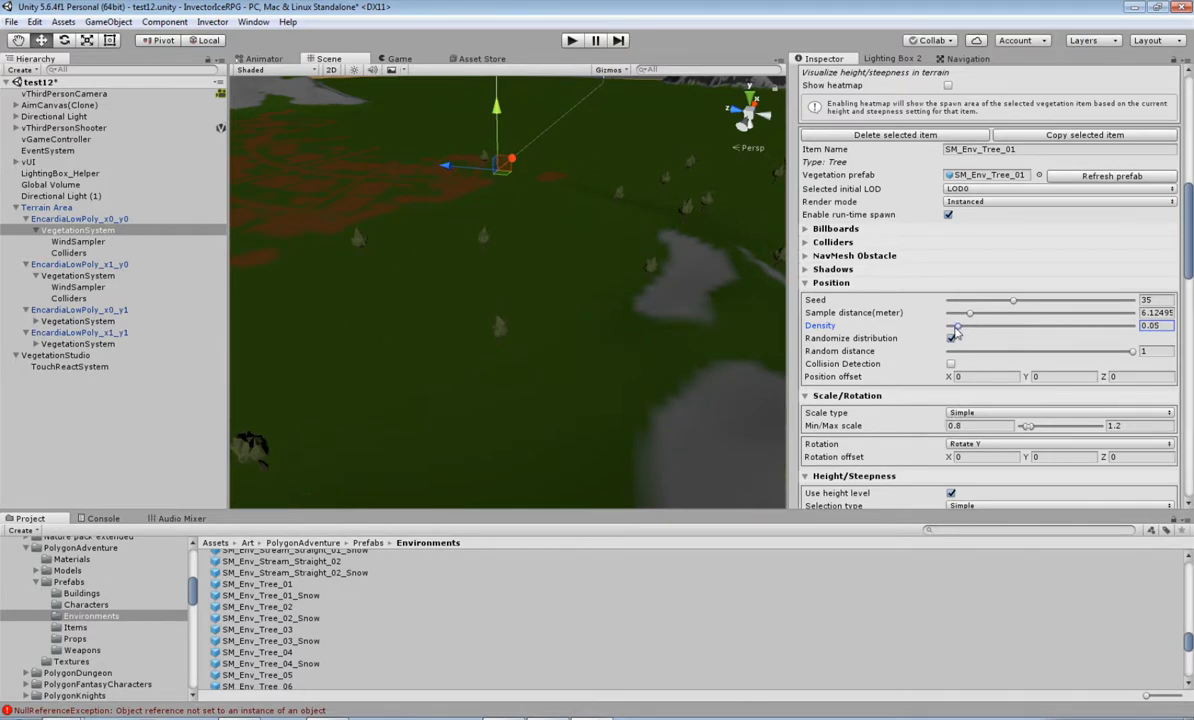
pyautogui.moveTo(665, 400); pyautogui.dragTo(642, 312, button='middle')
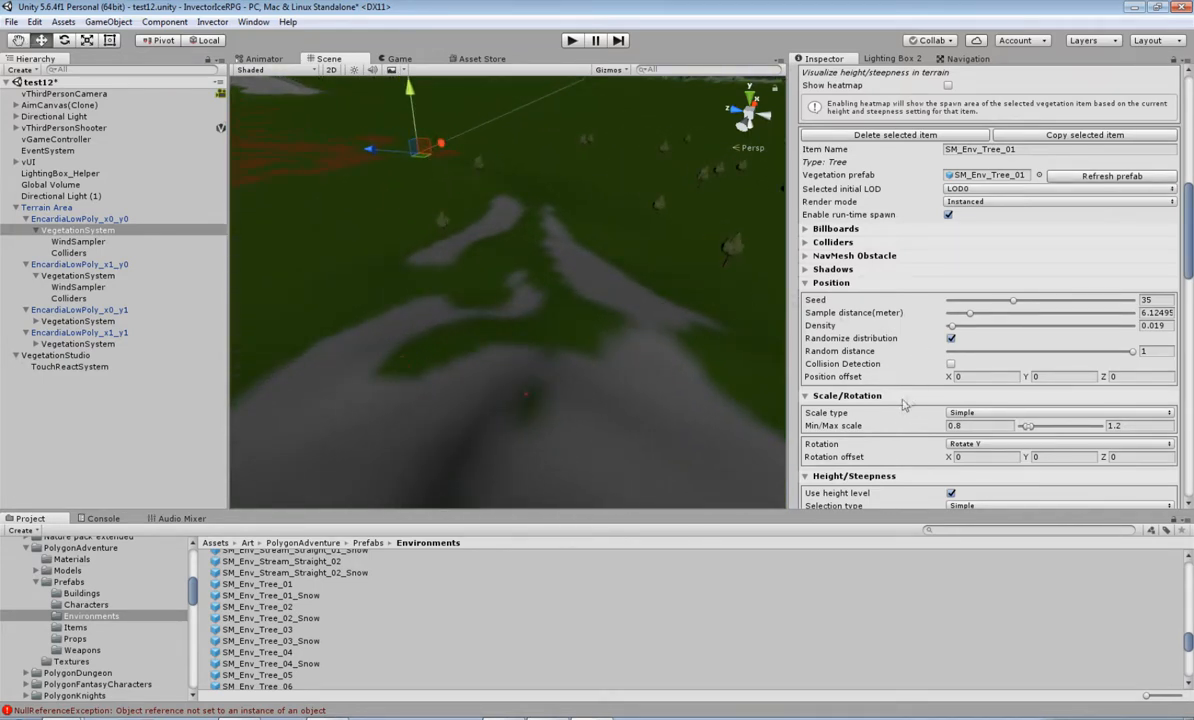
# Enable include texture rules for the SM_Env_Tree_01 item and add two rules, one with Texture 2 and one with Texture 3.
pyautogui.scroll(-8, 903, 404)
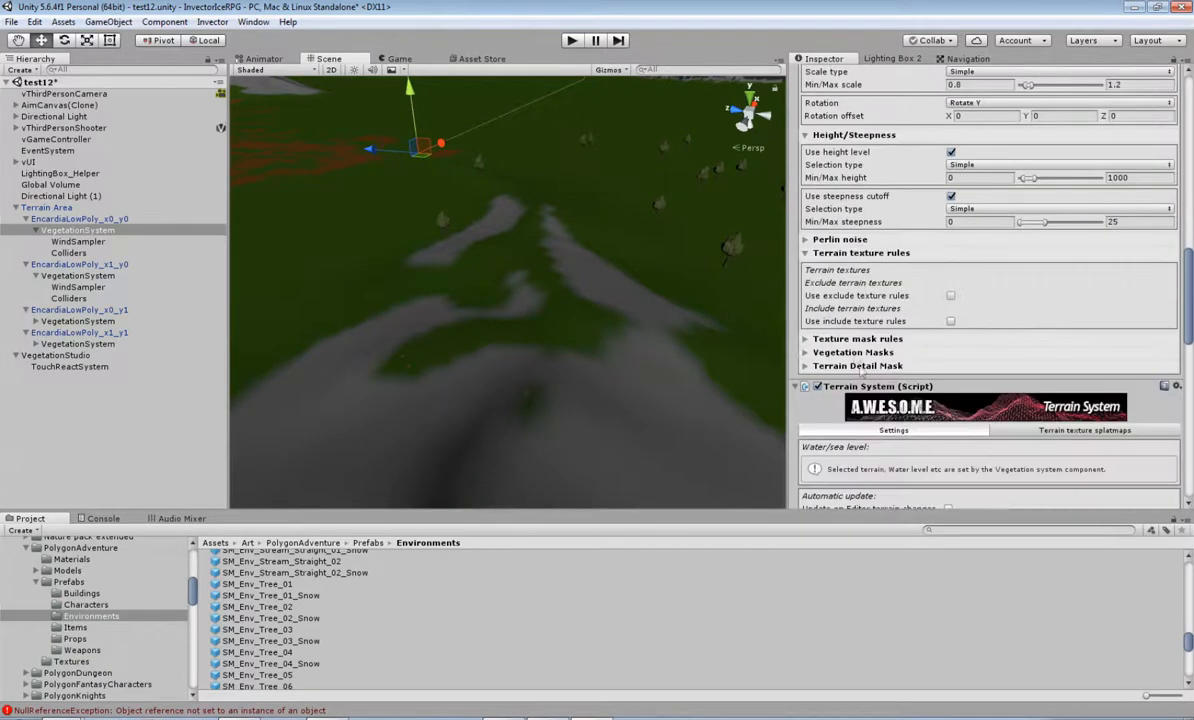
pyautogui.click(951, 321)
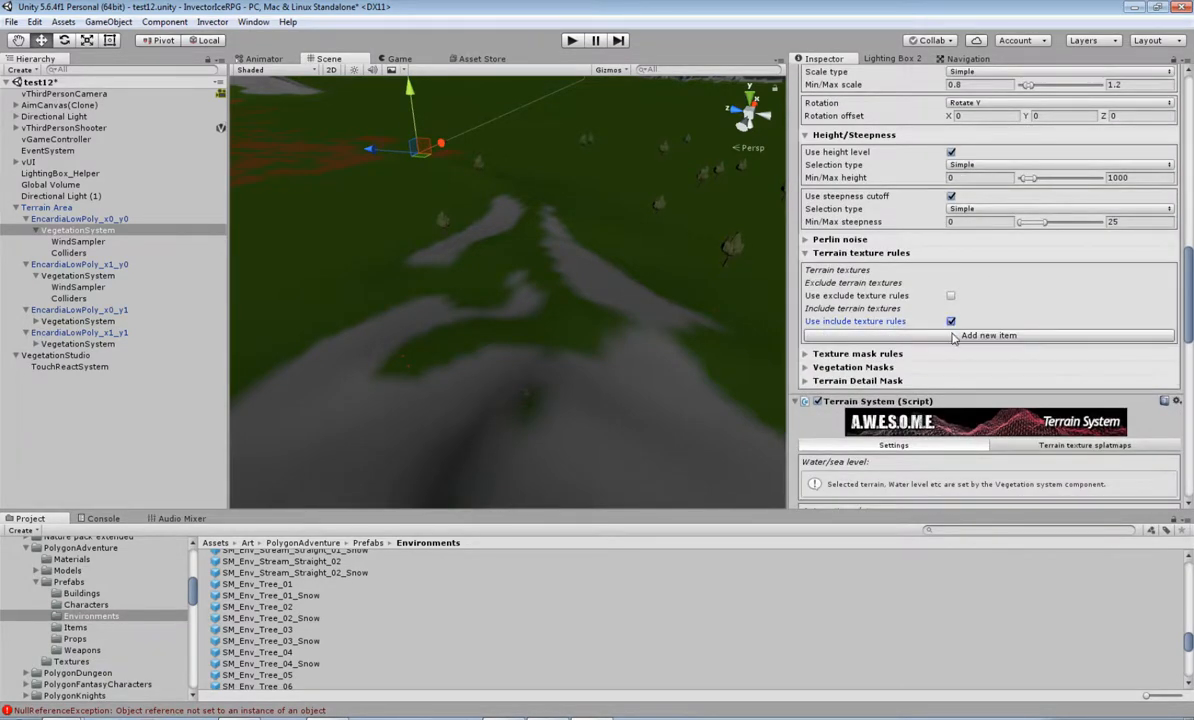
pyautogui.click(953, 336)
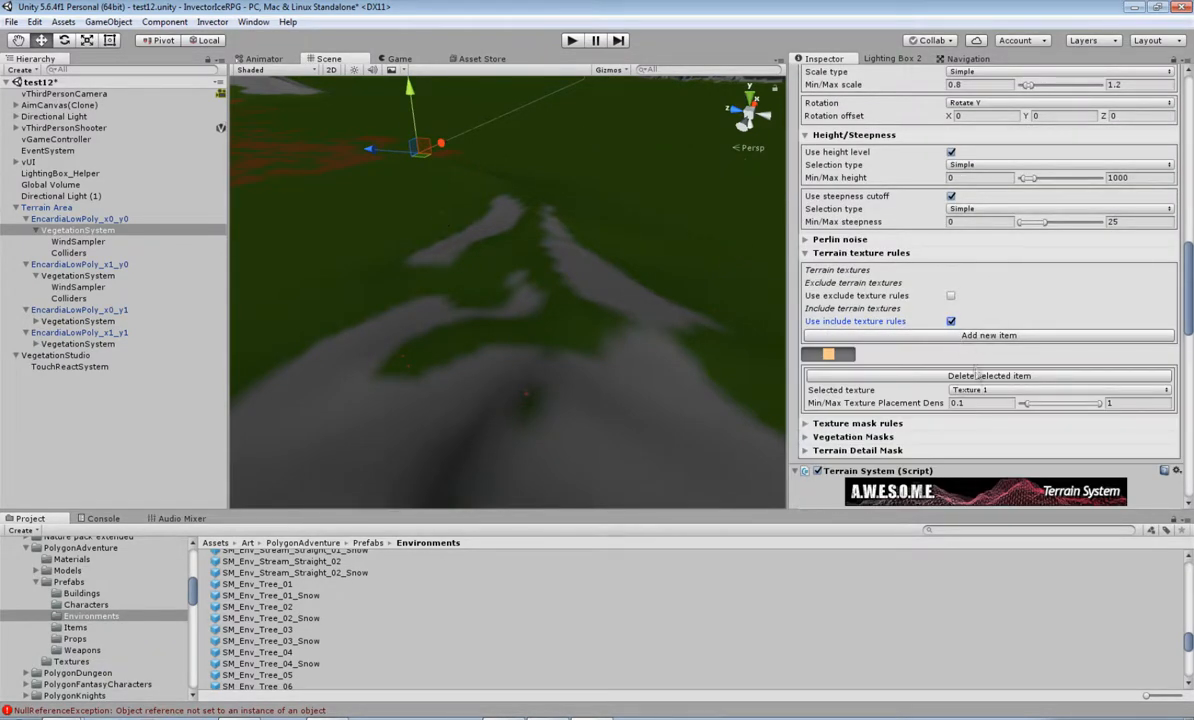
pyautogui.click(995, 390)
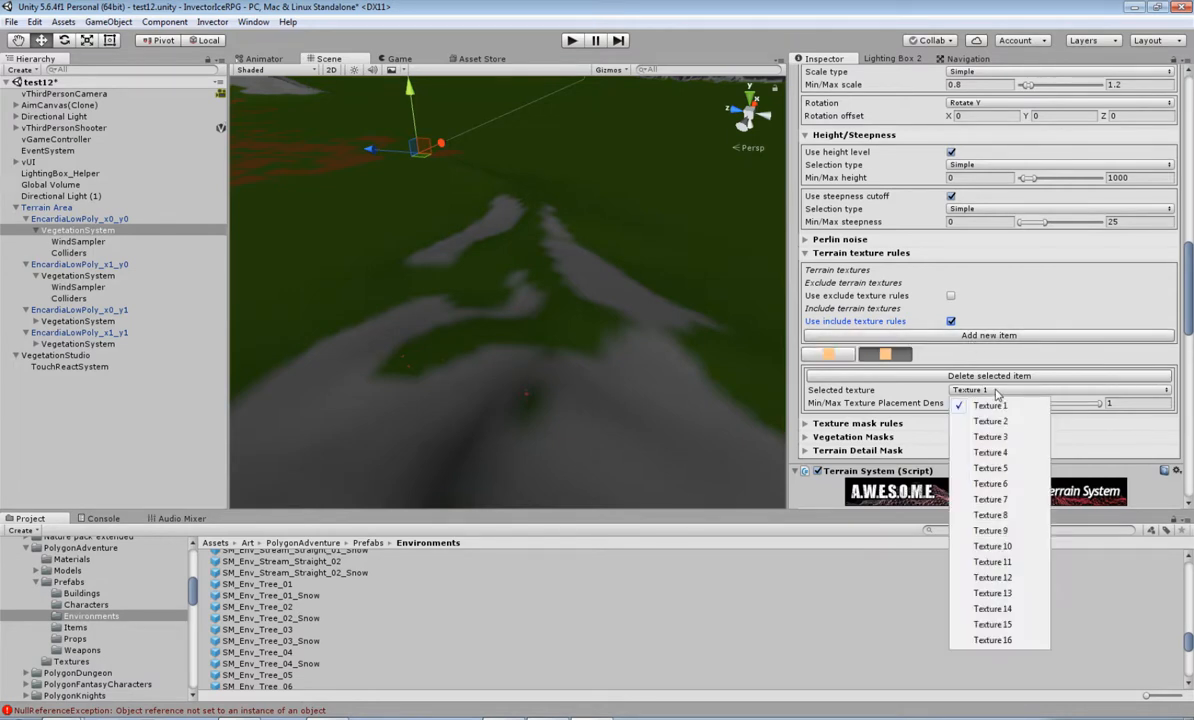
pyautogui.click(989, 421)
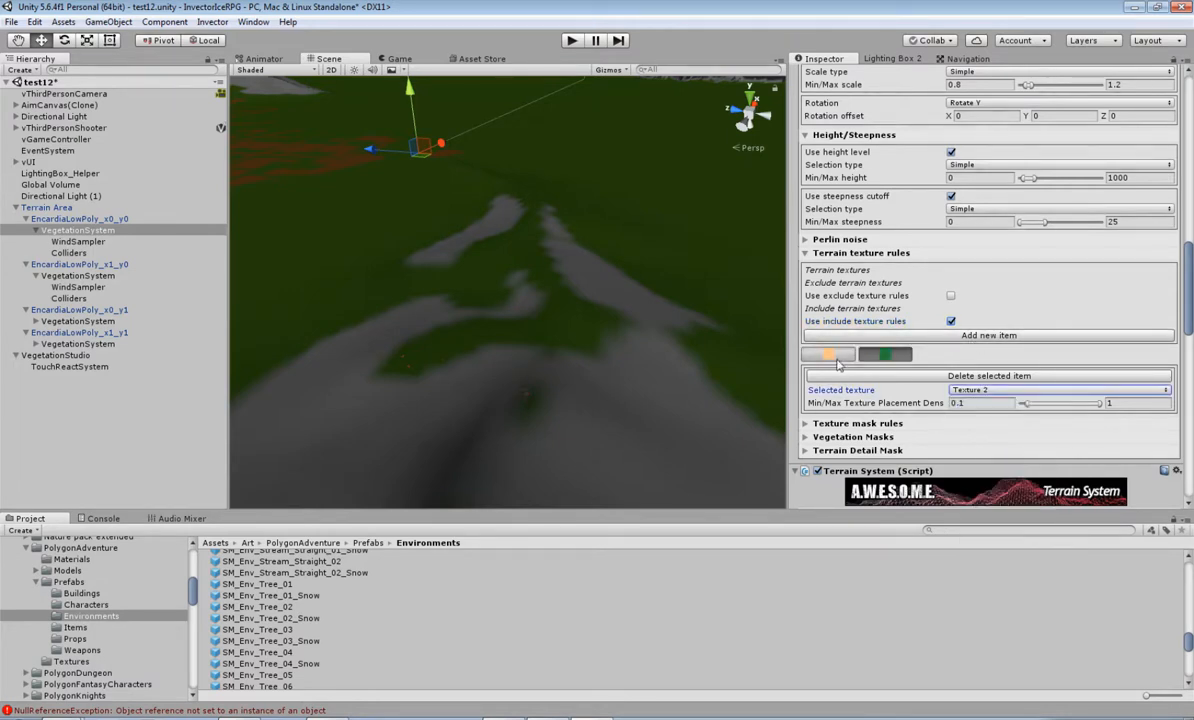
pyautogui.click(976, 390)
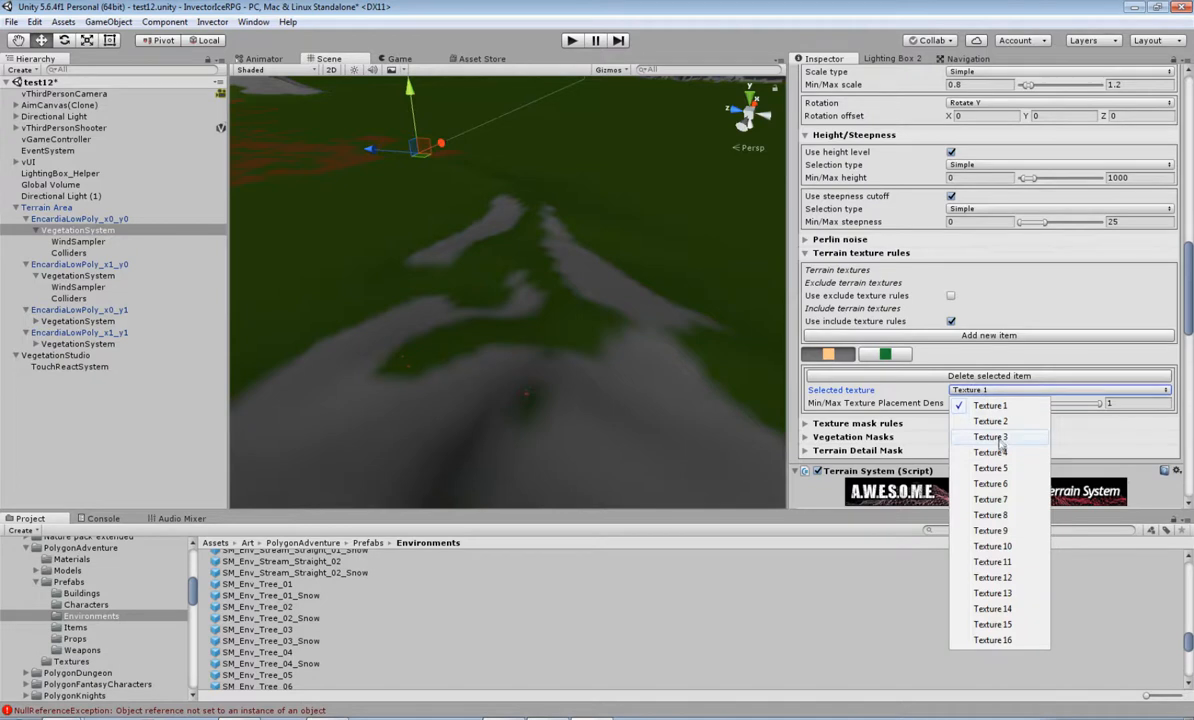
pyautogui.click(995, 437)
# Add SM_Env_Tree_02 as a tree vegetation item and set its density to 0.066.
pyautogui.moveTo(600, 271); pyautogui.dragTo(571, 402, button='middle')
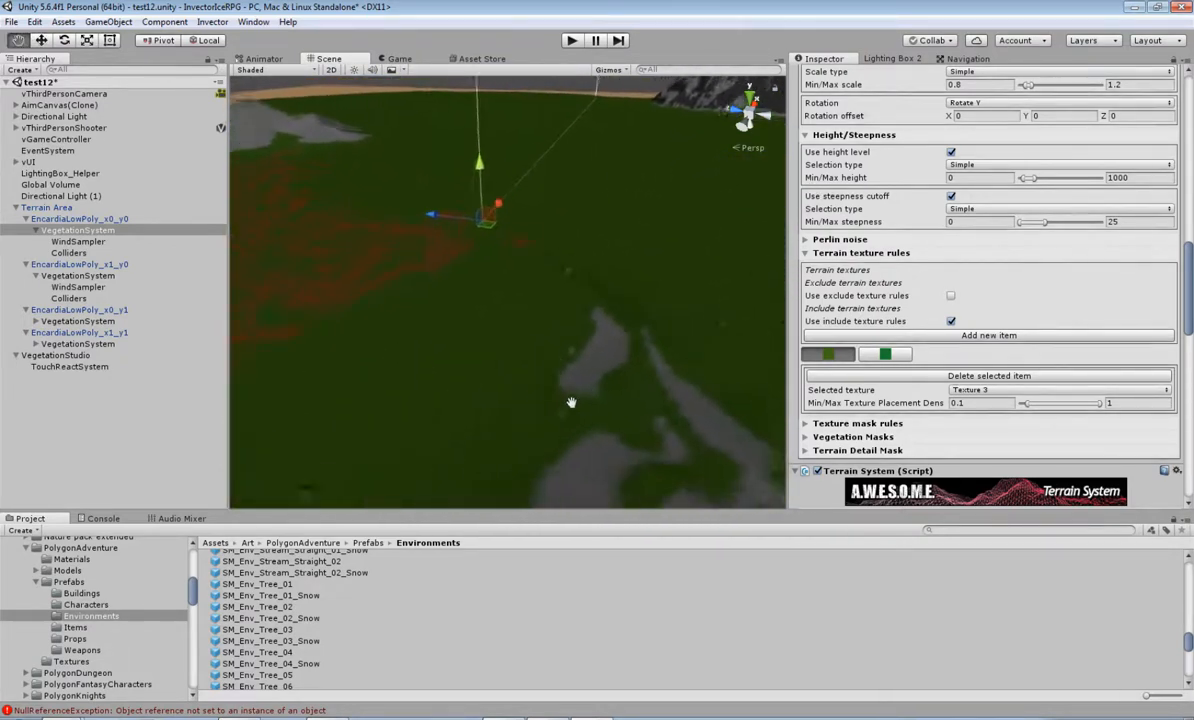
pyautogui.moveTo(571, 402); pyautogui.dragTo(682, 256, button='right')
pyautogui.moveTo(682, 256); pyautogui.dragTo(645, 272, button='middle')
pyautogui.moveTo(602, 273); pyautogui.dragTo(760, 312, button='right')
pyautogui.scroll(15, 808, 318)
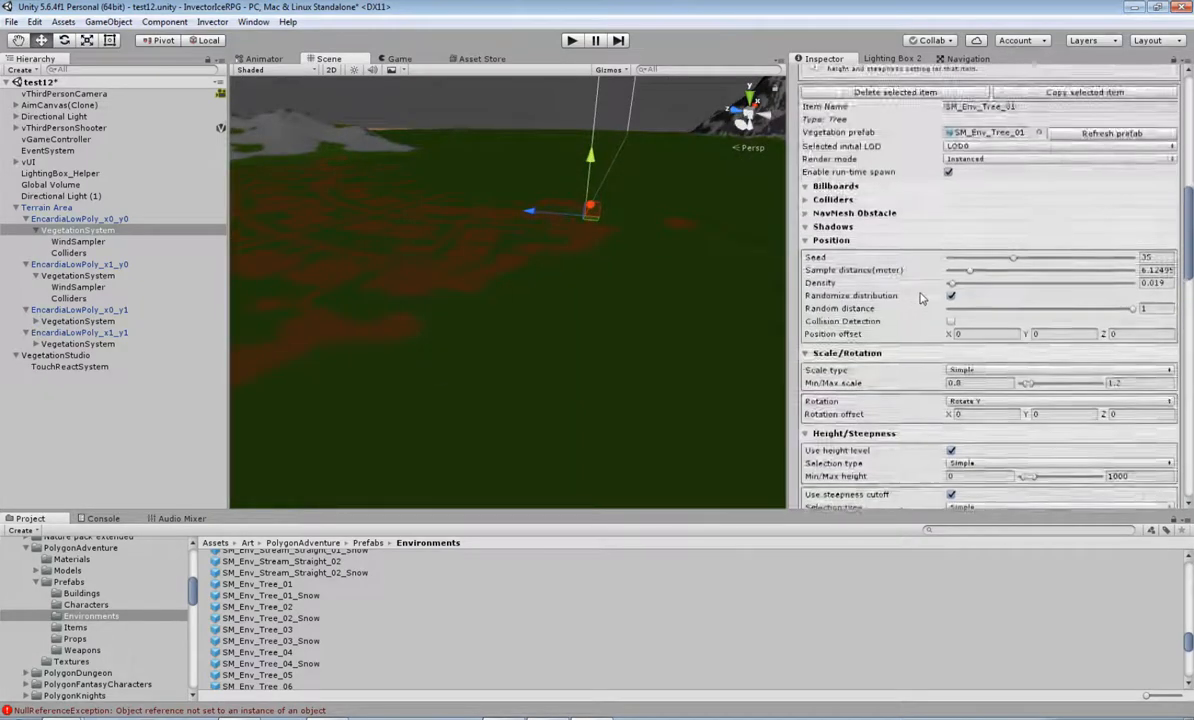
pyautogui.moveTo(287, 607); pyautogui.dragTo(1006, 340)
pyautogui.moveTo(929, 241); pyautogui.dragTo(926, 232)
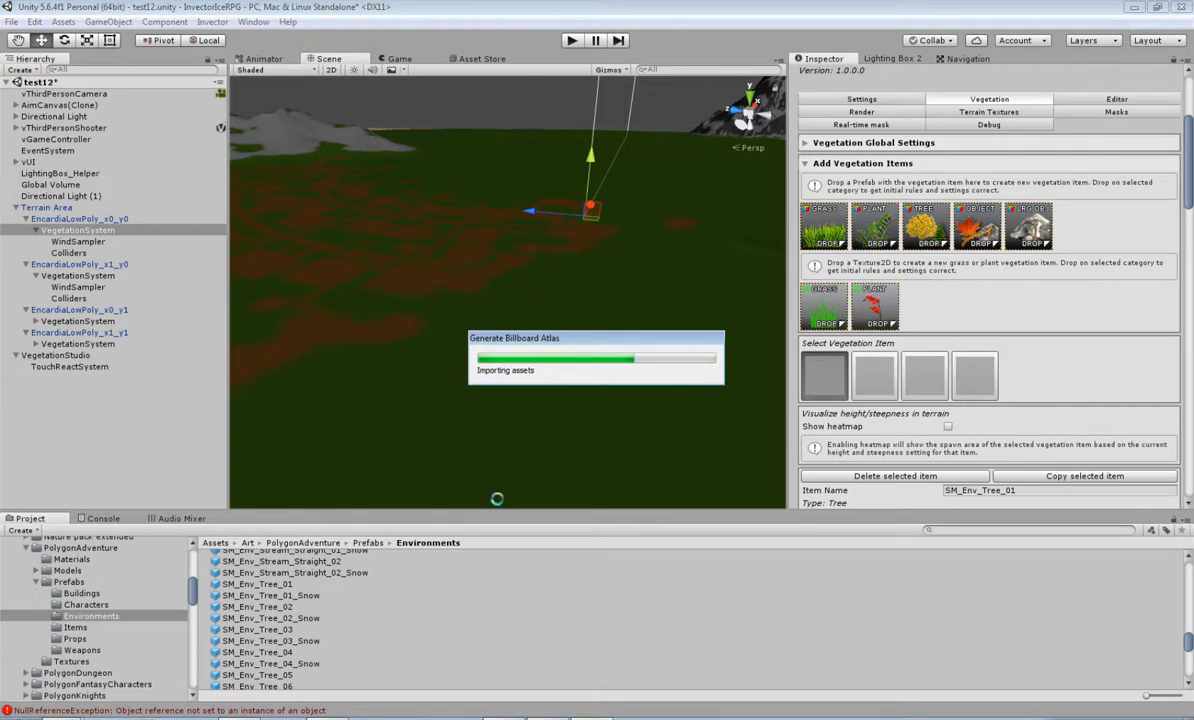
pyautogui.scroll(-10, 941, 403)
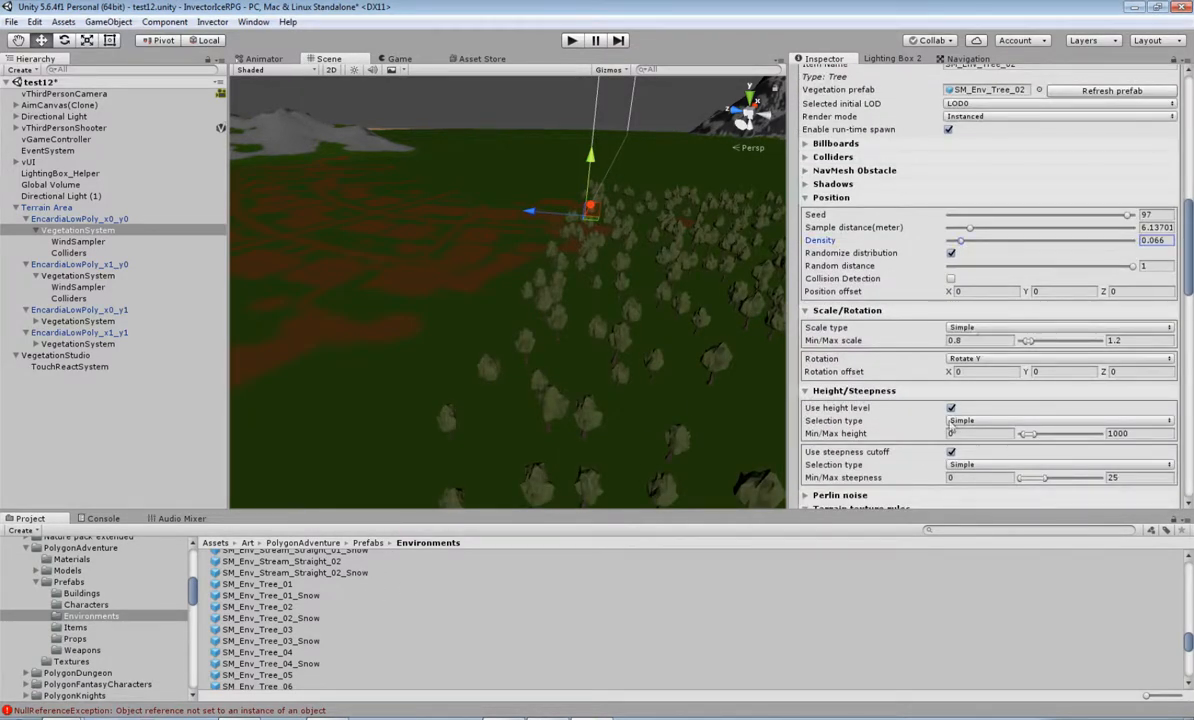
# Enable include texture rules for the SM_Env_Tree_02 item and add its terrain texture rules.
pyautogui.scroll(-5, 950, 425)
pyautogui.click(950, 236)
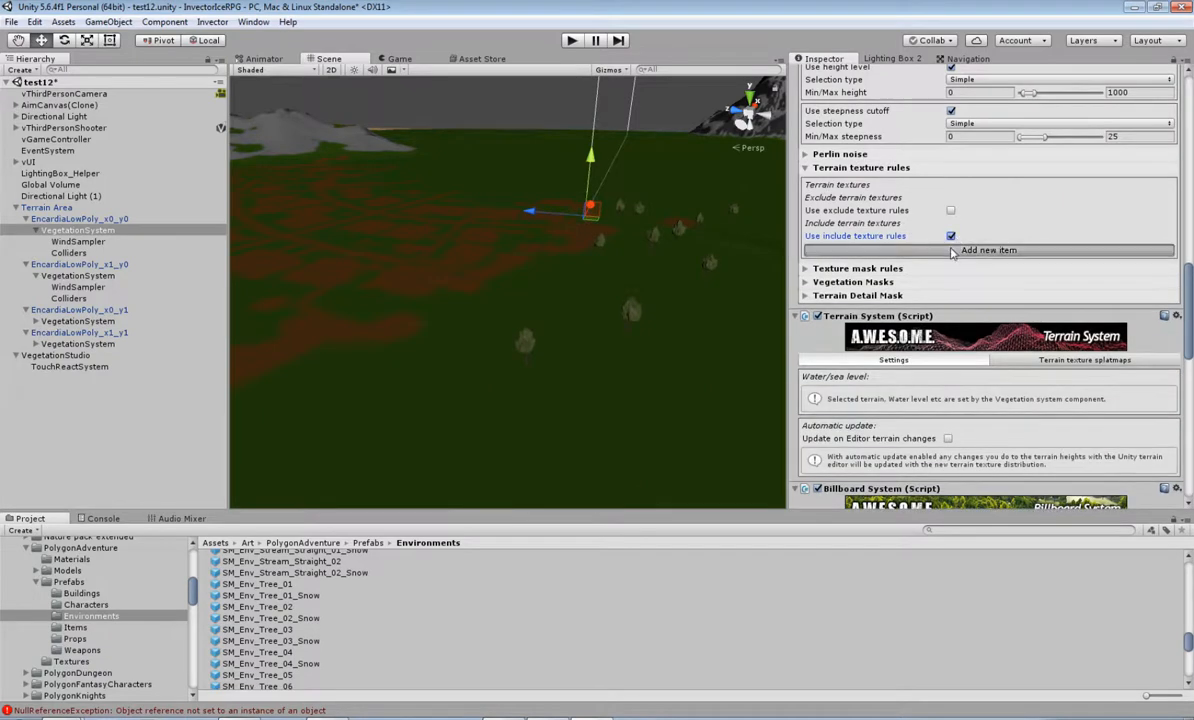
pyautogui.click(952, 251)
pyautogui.click(975, 309)
pyautogui.click(990, 337)
pyautogui.click(997, 308)
pyautogui.click(997, 323)
# Add SM_Env_Tree_03 as a tree vegetation item and set its density to 0.069.
pyautogui.scroll(15, 960, 298)
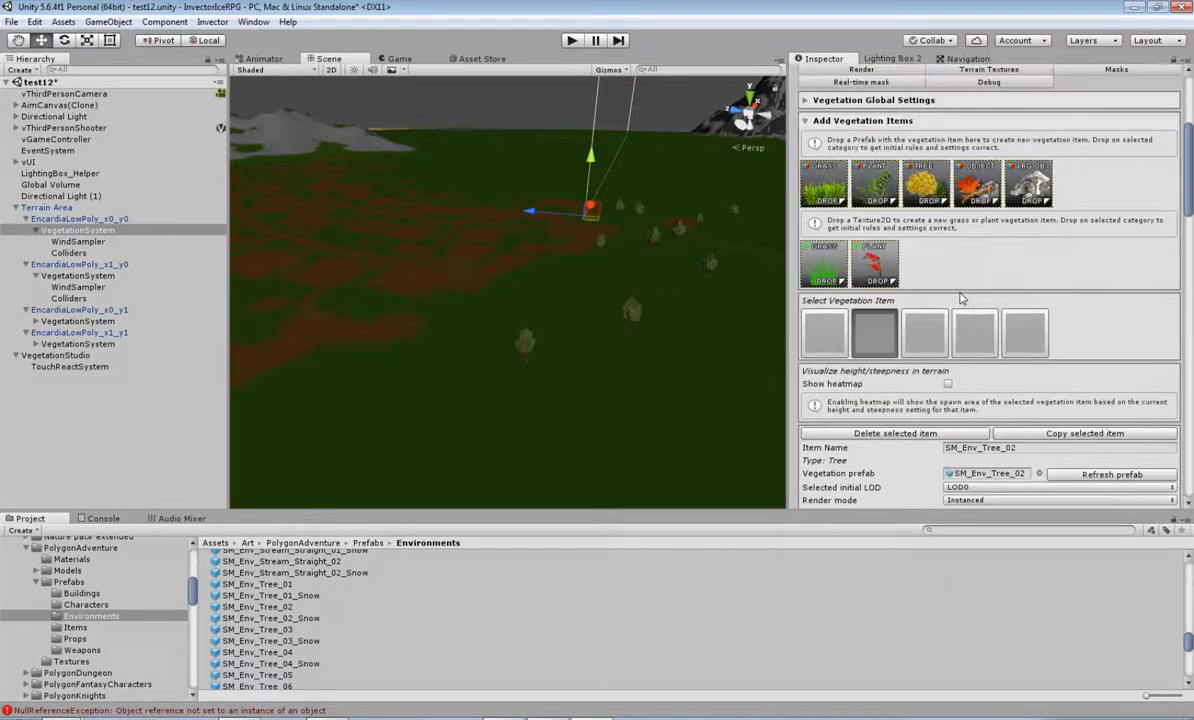
pyautogui.moveTo(693, 350); pyautogui.dragTo(530, 278, button='middle')
pyautogui.moveTo(273, 636); pyautogui.dragTo(738, 447)
pyautogui.moveTo(930, 196); pyautogui.dragTo(930, 196)
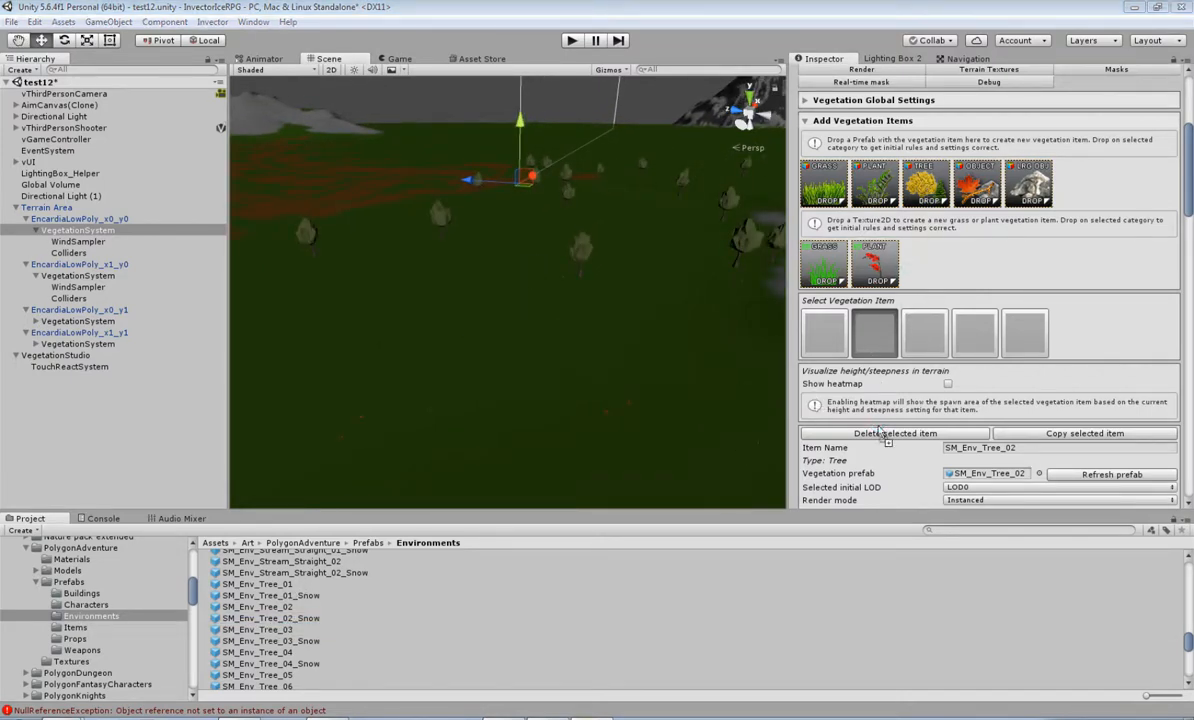
pyautogui.scroll(-5, 951, 388)
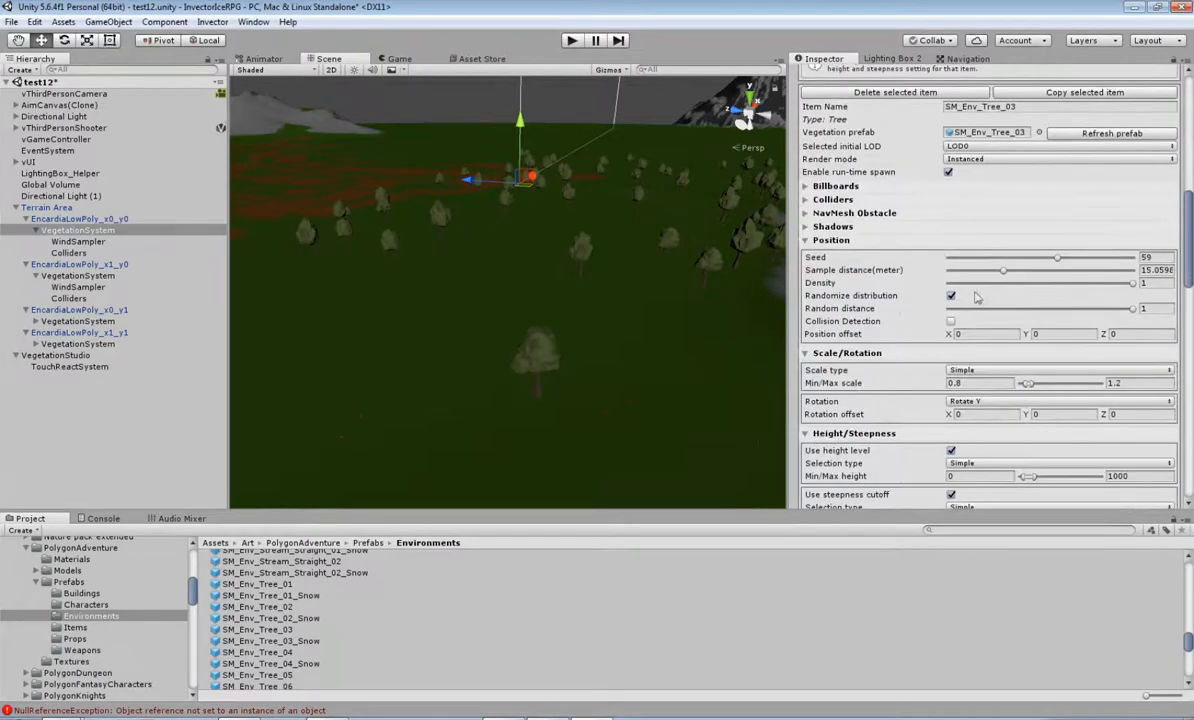
pyautogui.scroll(-3, 981, 380)
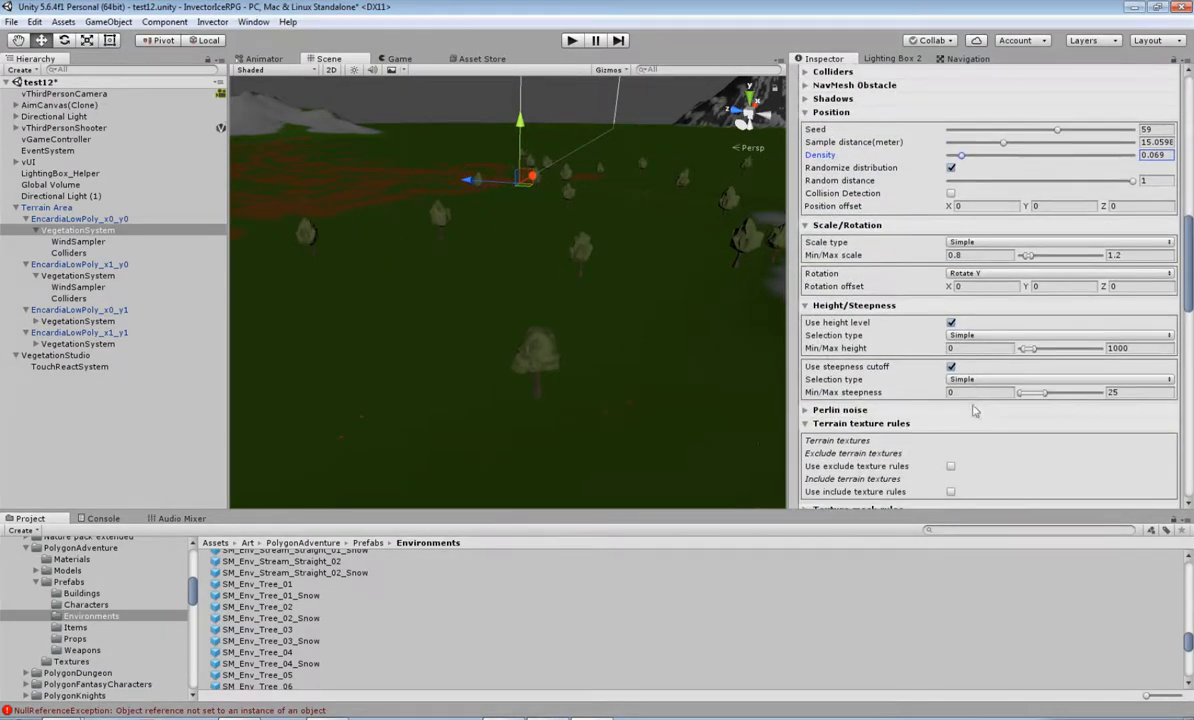
# Enable include texture rules for the SM_Env_Tree_03 item and add two rules, one with Texture 2 and one with Texture 3.
pyautogui.scroll(-3, 973, 398)
pyautogui.click(950, 364)
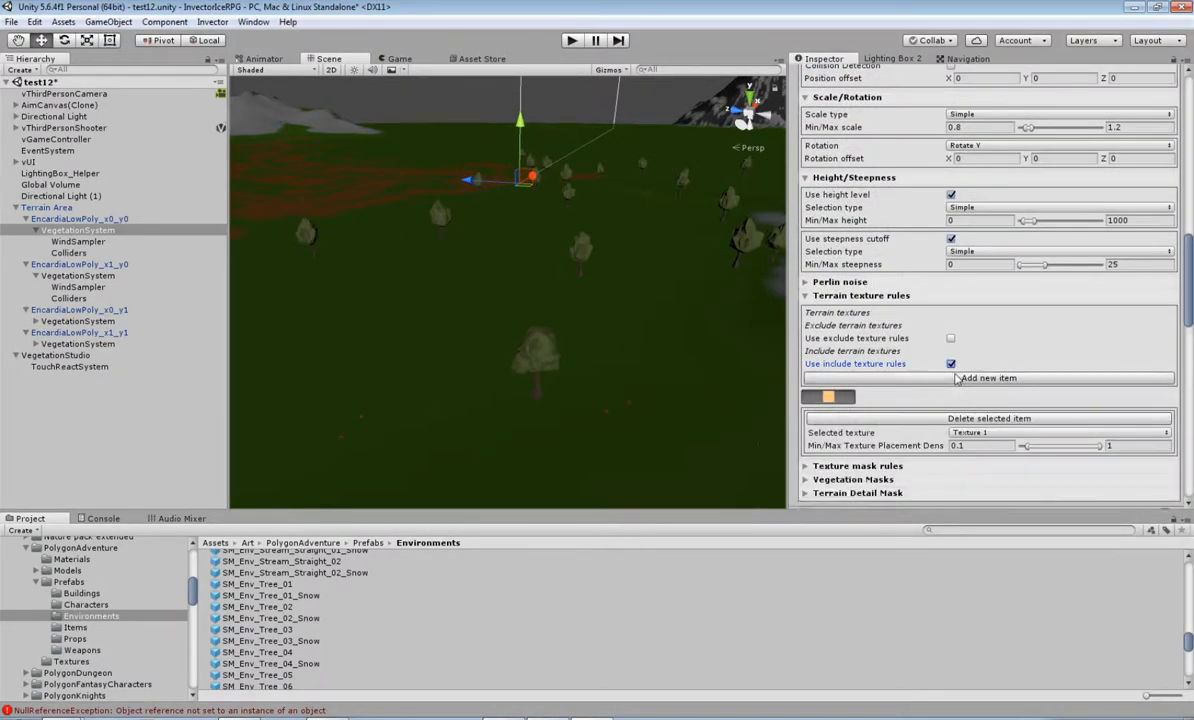
pyautogui.click(970, 436)
pyautogui.click(912, 430)
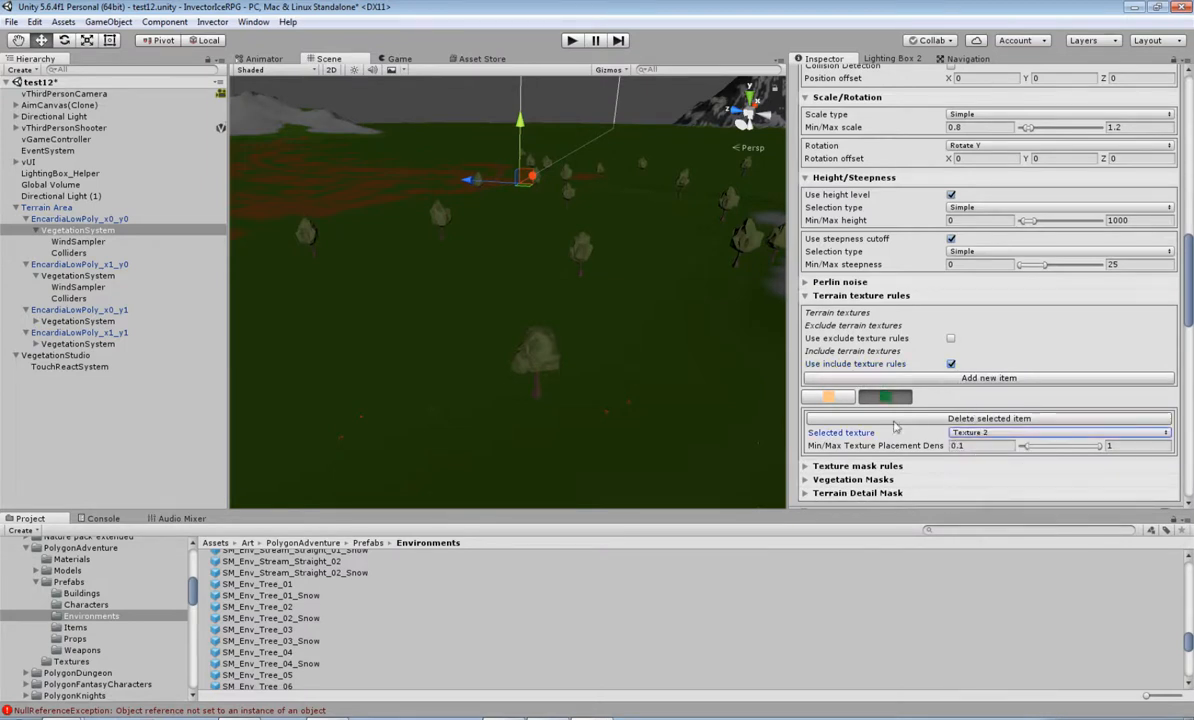
pyautogui.click(985, 436)
pyautogui.click(997, 490)
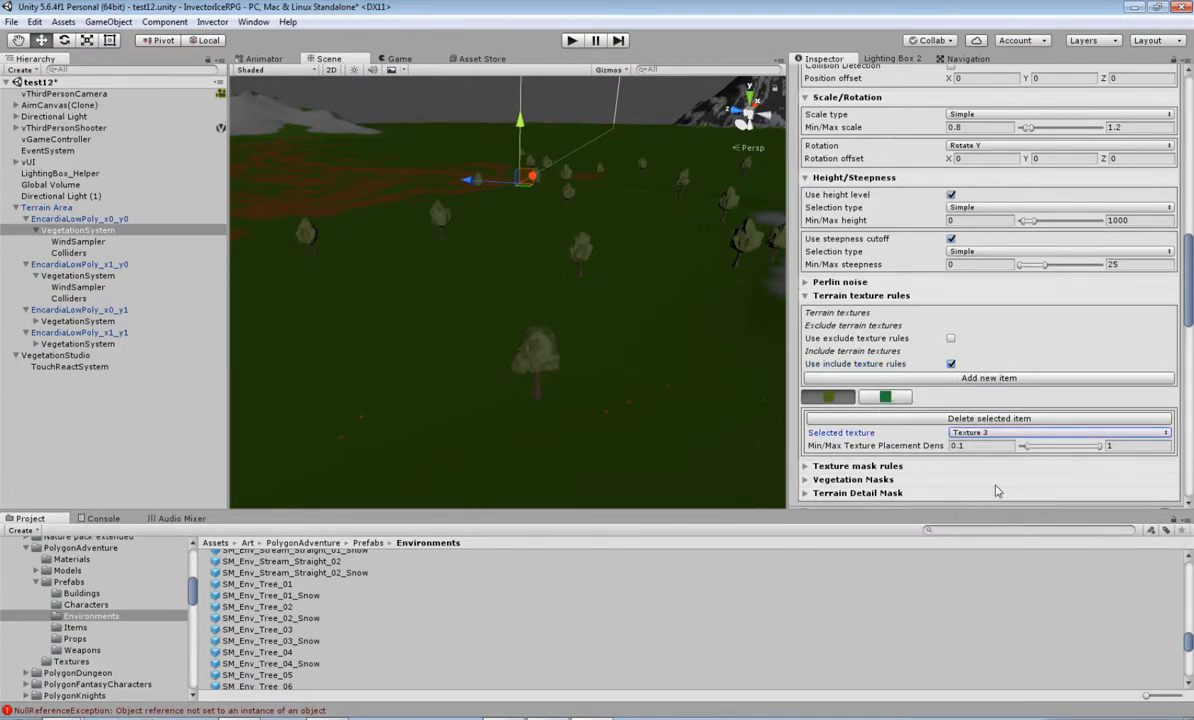
# Inspect the tree distribution across the terrain from several directions in the Scene view.
pyautogui.moveTo(593, 320); pyautogui.dragTo(222, 445, button='middle')
pyautogui.moveTo(540, 394); pyautogui.dragTo(780, 425, button='right')
pyautogui.moveTo(780, 425); pyautogui.dragTo(373, 351, button='middle')
pyautogui.moveTo(372, 351); pyautogui.dragTo(704, 334, button='right')
pyautogui.moveTo(447, 388); pyautogui.dragTo(525, 480, button='middle')
pyautogui.moveTo(501, 427); pyautogui.dragTo(474, 380, button='right')
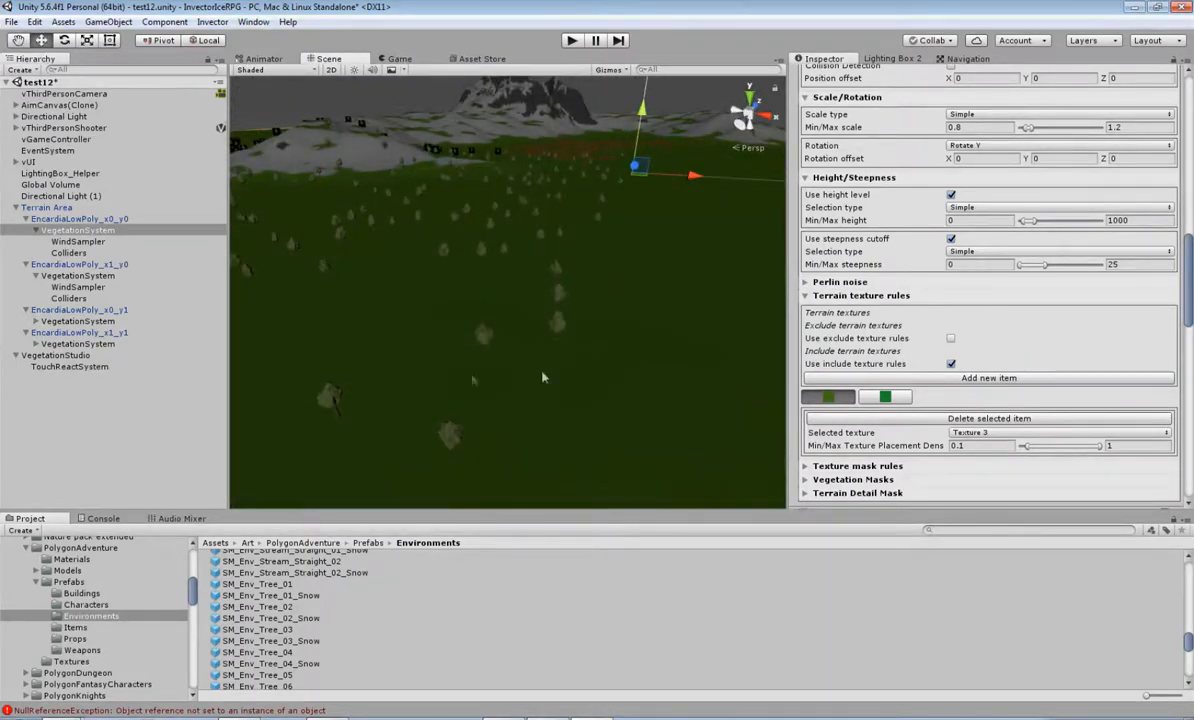
# Examine the tree placement along the boundary between sand and grass from several viewpoints and distances.
pyautogui.moveTo(698, 377); pyautogui.dragTo(507, 370, button='right')
pyautogui.scroll(8, 507, 370)
pyautogui.scroll(-5, 508, 370)
pyautogui.scroll(-5, 508, 370)
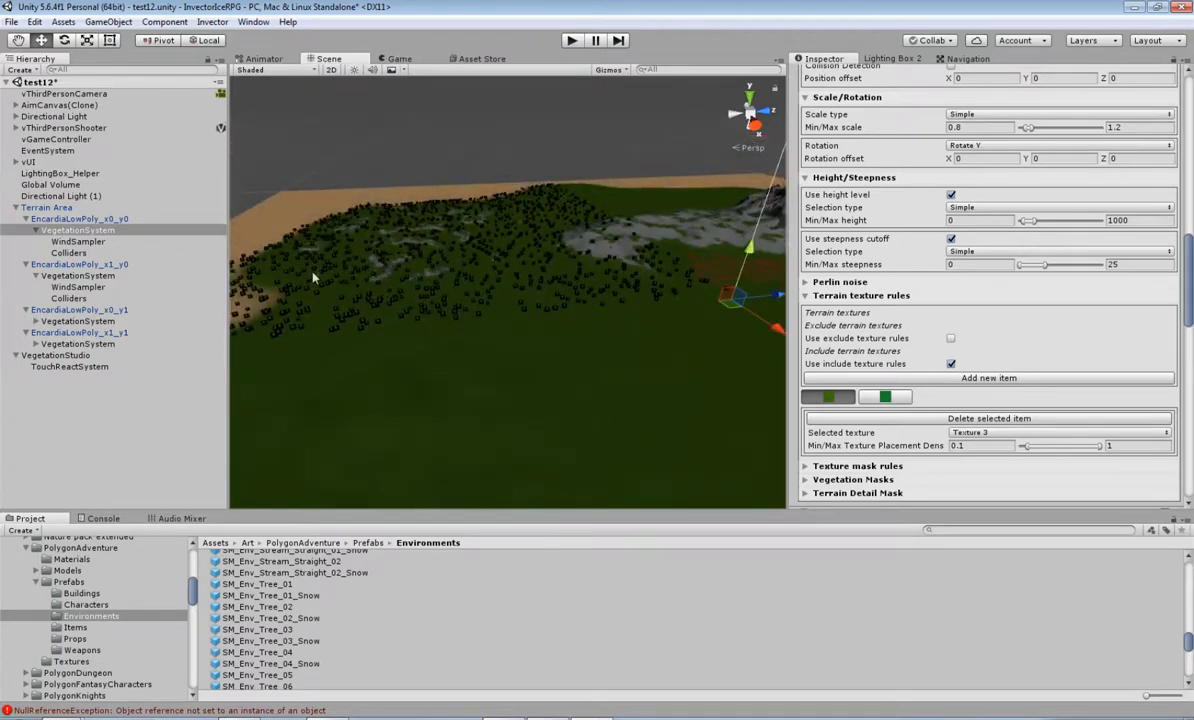
pyautogui.moveTo(353, 305); pyautogui.dragTo(581, 320, button='middle')
pyautogui.scroll(5, 528, 302)
pyautogui.scroll(5, 521, 306)
pyautogui.moveTo(581, 320); pyautogui.dragTo(608, 338, button='right')
pyautogui.moveTo(608, 338); pyautogui.dragTo(600, 378, button='middle')
pyautogui.scroll(-5, 576, 247)
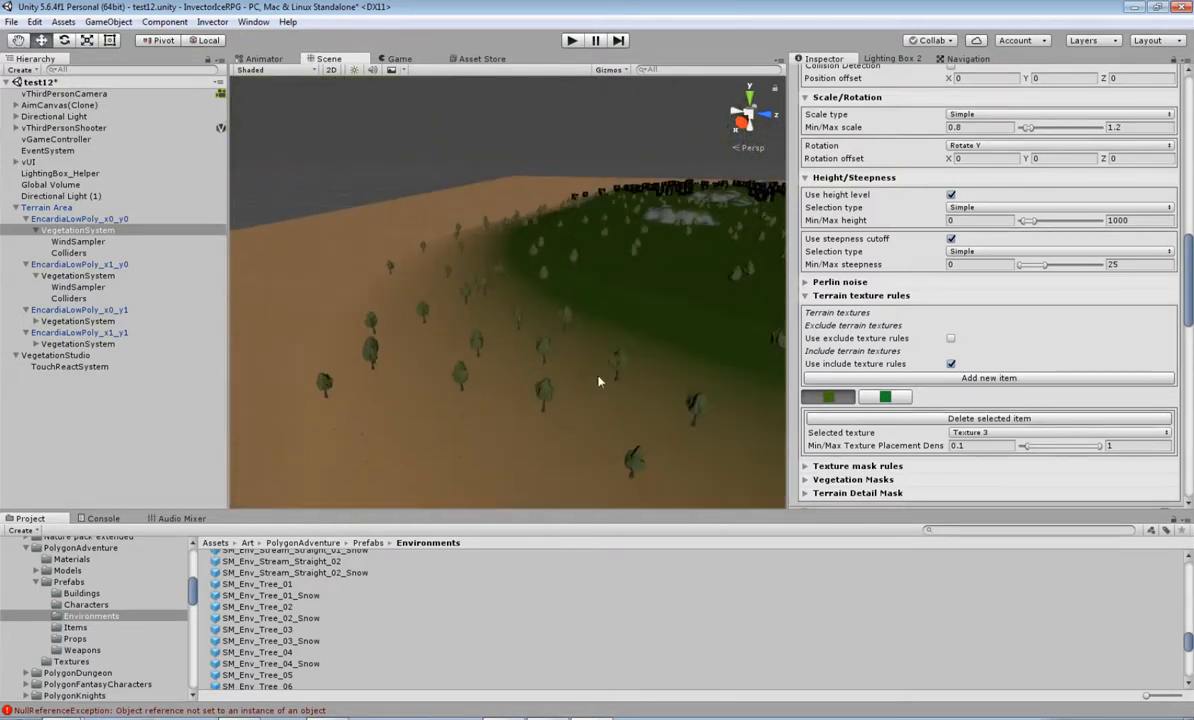
pyautogui.scroll(-3, 603, 384)
pyautogui.moveTo(603, 386); pyautogui.dragTo(602, 357, button='right')
pyautogui.moveTo(602, 357); pyautogui.dragTo(669, 381, button='middle')
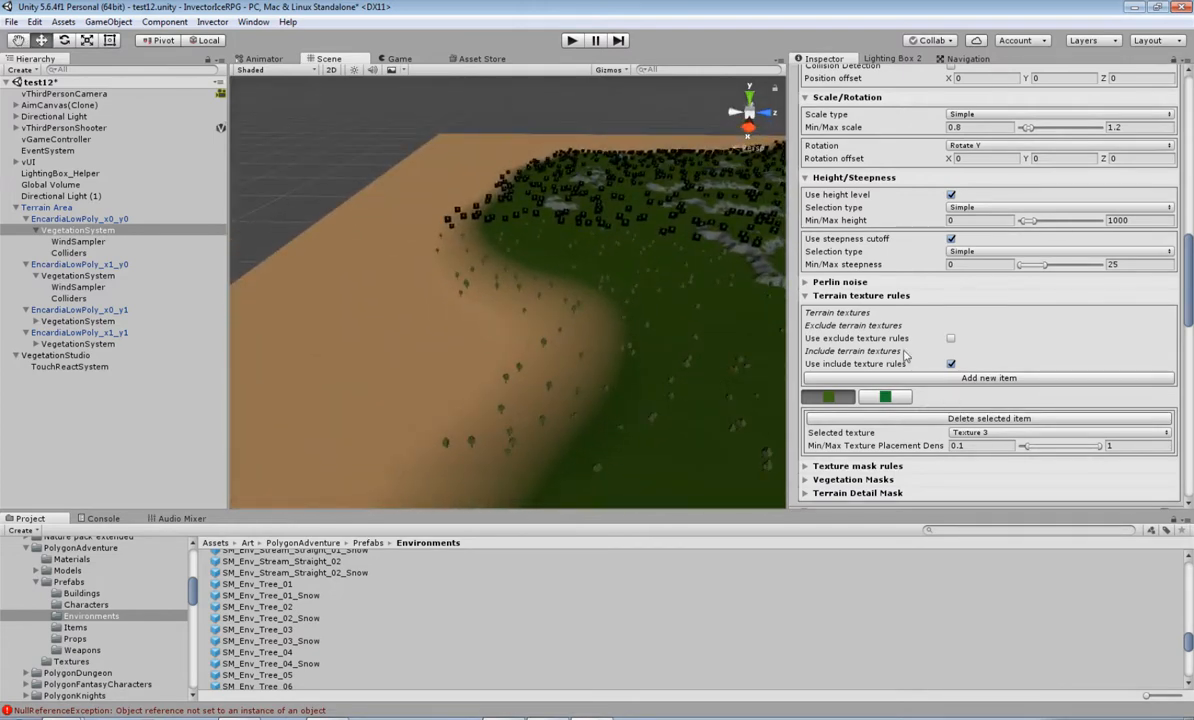
# Enable exclude texture rules for the SM_Env_Tree_03 item and add an exclude rule with Texture 1.
pyautogui.click(951, 339)
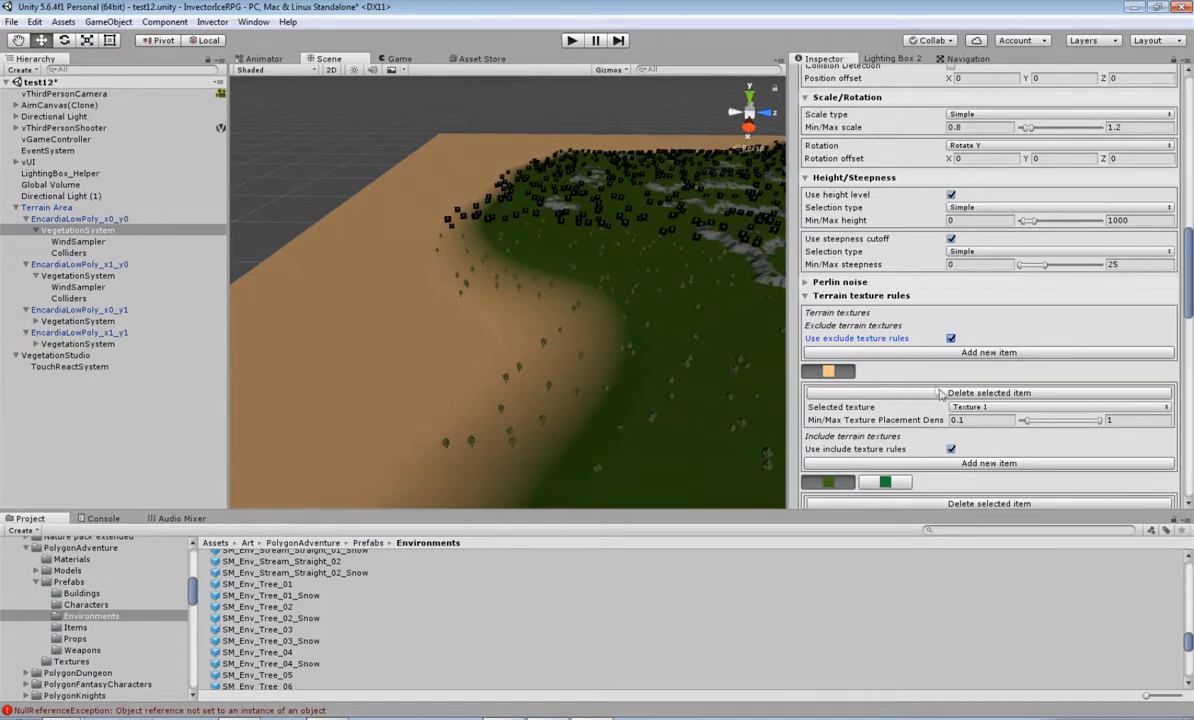
pyautogui.scroll(4, 548, 302)
pyautogui.moveTo(552, 227); pyautogui.dragTo(731, 457, button='middle')
# Enable exclude texture rules for the SM_Env_Tree_01 item and add one exclude rule.
pyautogui.scroll(10, 932, 354)
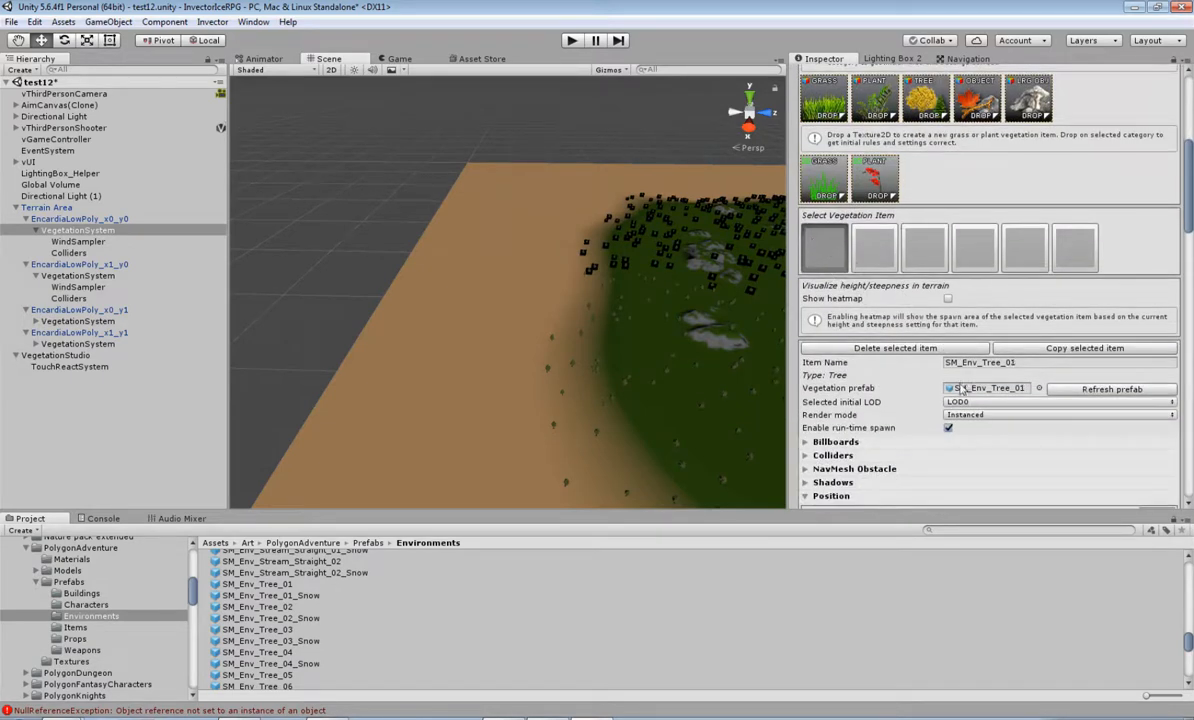
pyautogui.scroll(-10, 981, 345)
pyautogui.click(950, 296)
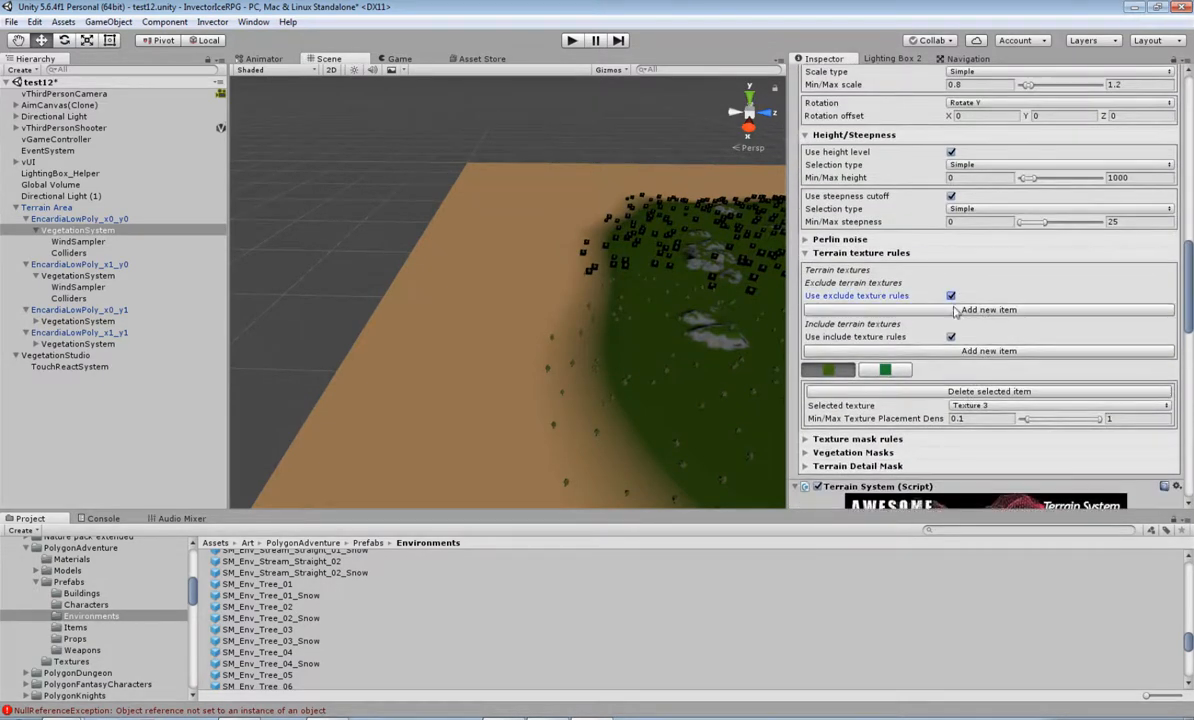
pyautogui.moveTo(678, 366); pyautogui.dragTo(592, 370, button='middle')
# Enable exclude texture rules for the SM_Env_Tree_02 item and add an exclude rule with Texture 1.
pyautogui.scroll(8, 942, 297)
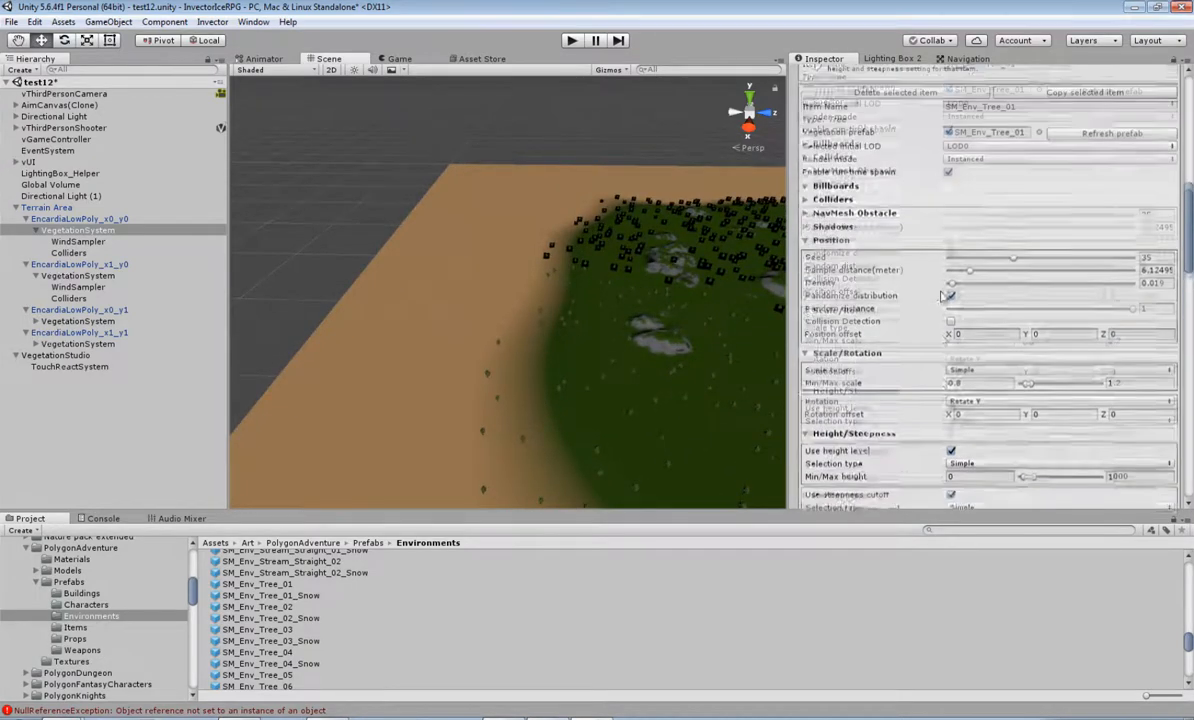
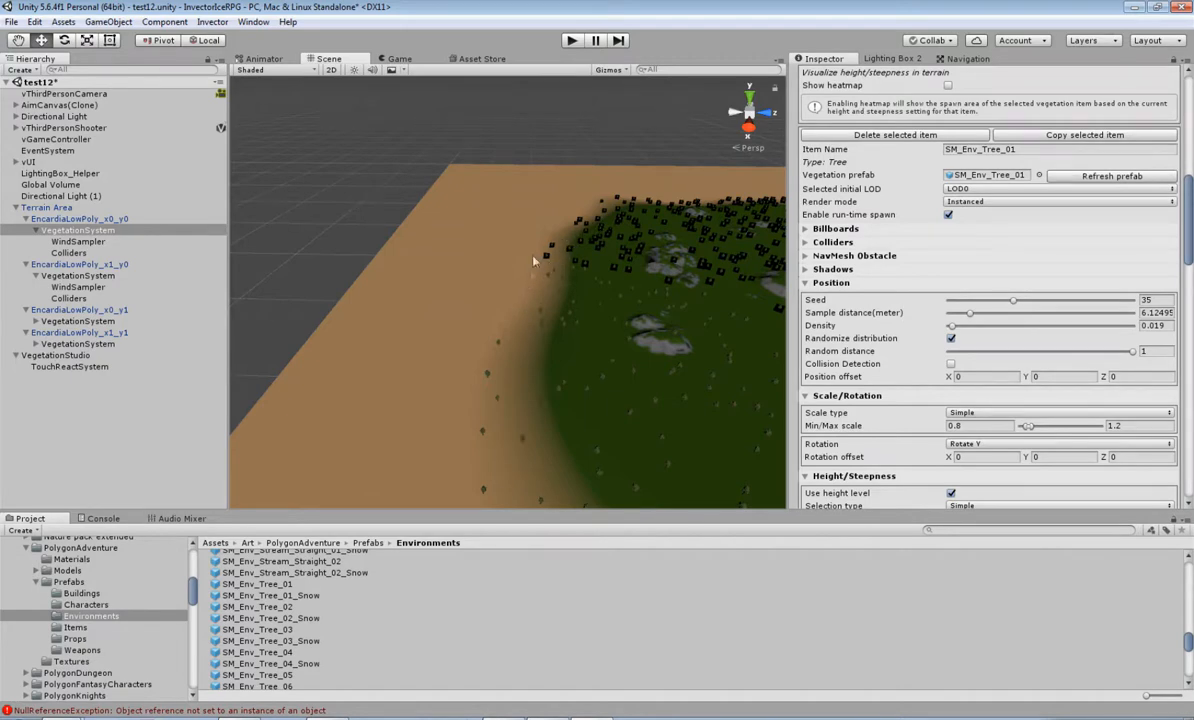
pyautogui.scroll(4, 933, 252)
pyautogui.click(872, 211)
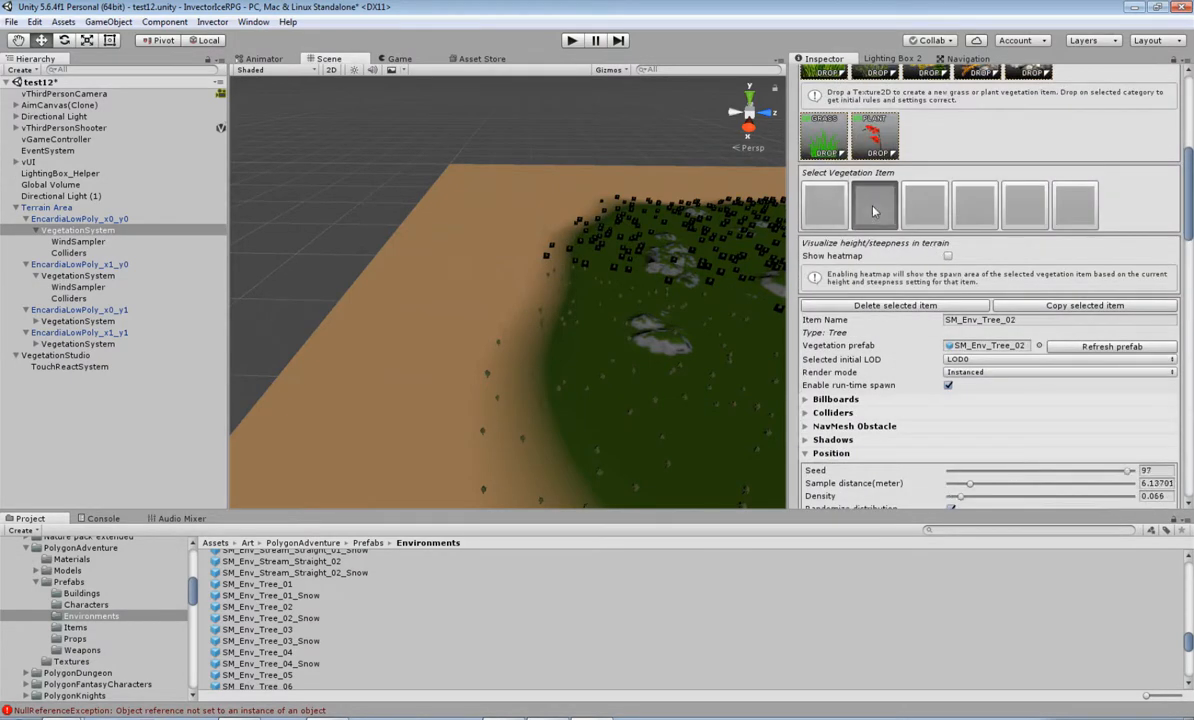
pyautogui.scroll(-10, 916, 213)
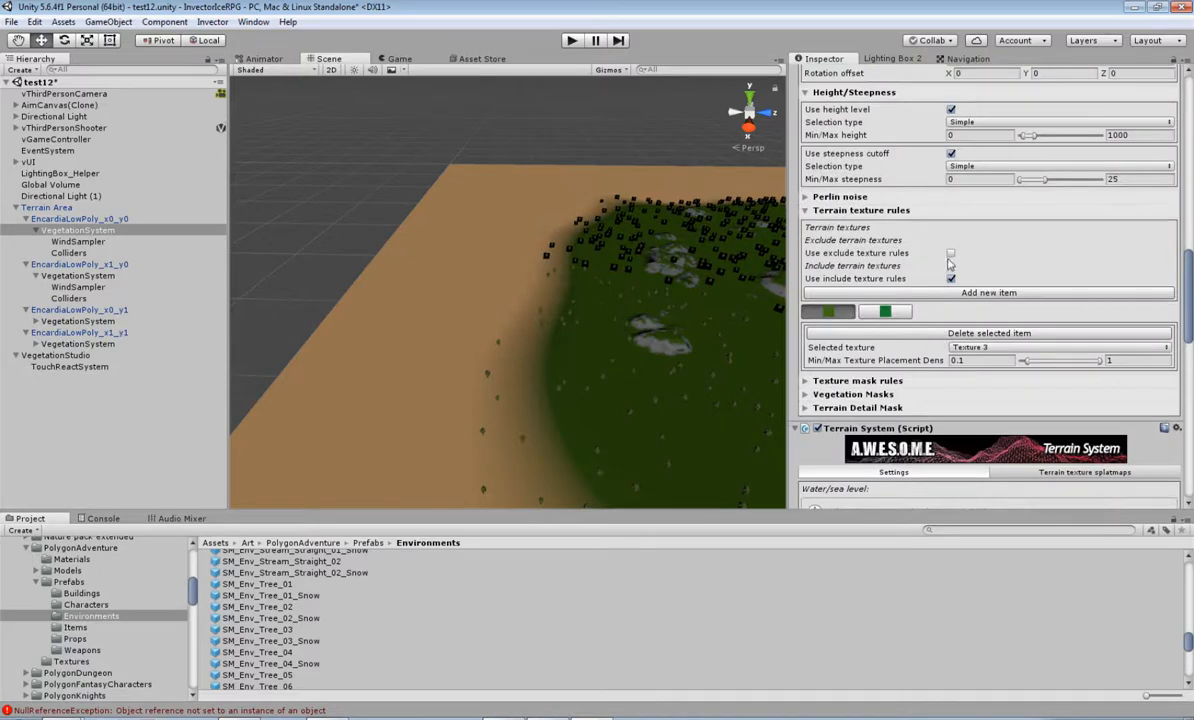
pyautogui.click(950, 254)
pyautogui.click(947, 268)
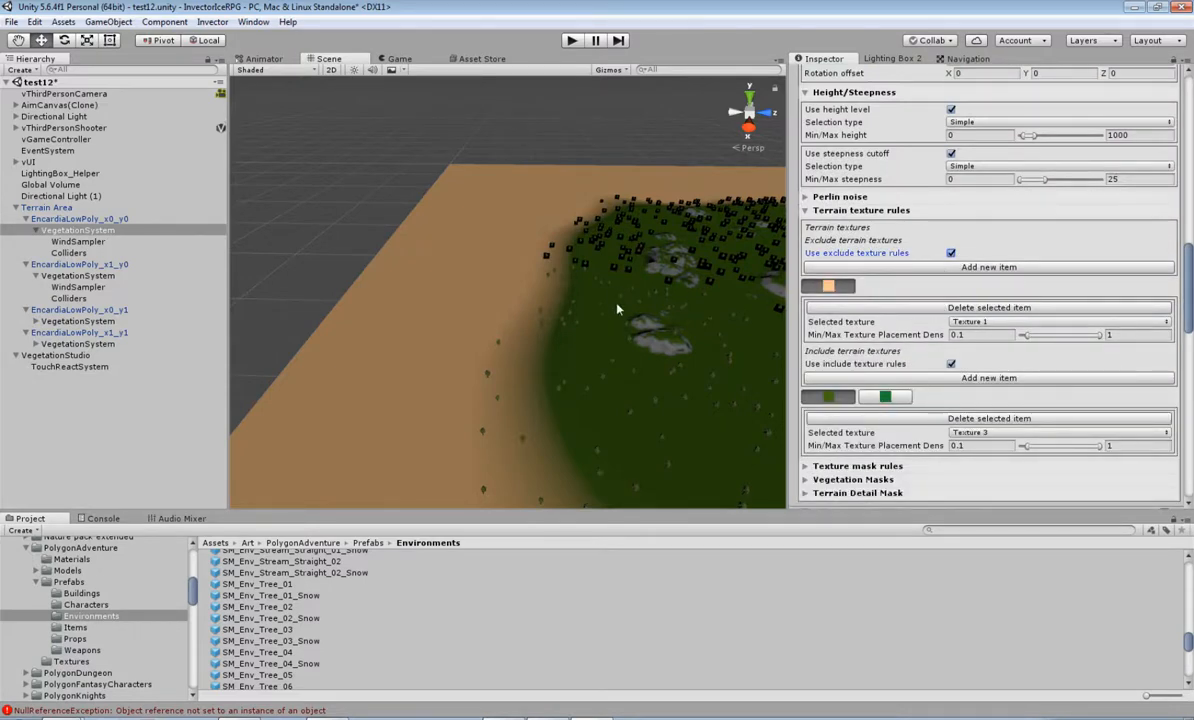
pyautogui.moveTo(655, 358); pyautogui.dragTo(752, 231, button='middle')
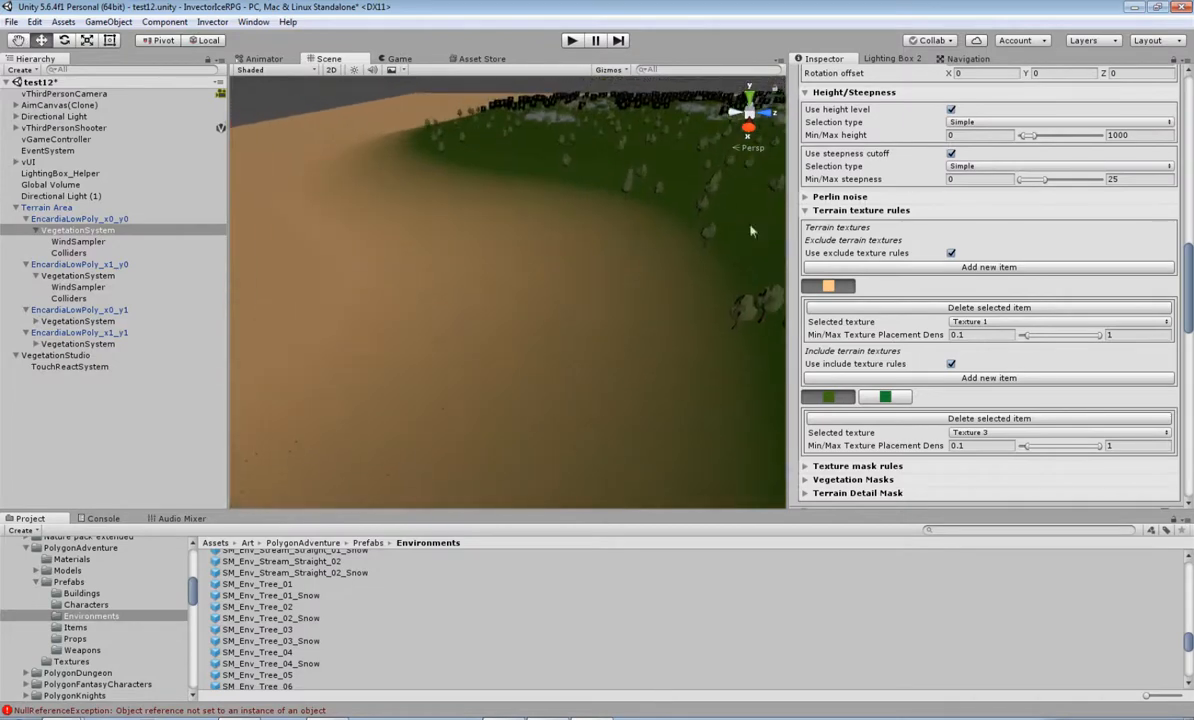
# Enable exclude texture rules for the SM_Env_Flower_05 plant item and add one exclude rule.
pyautogui.scroll(15, 890, 272)
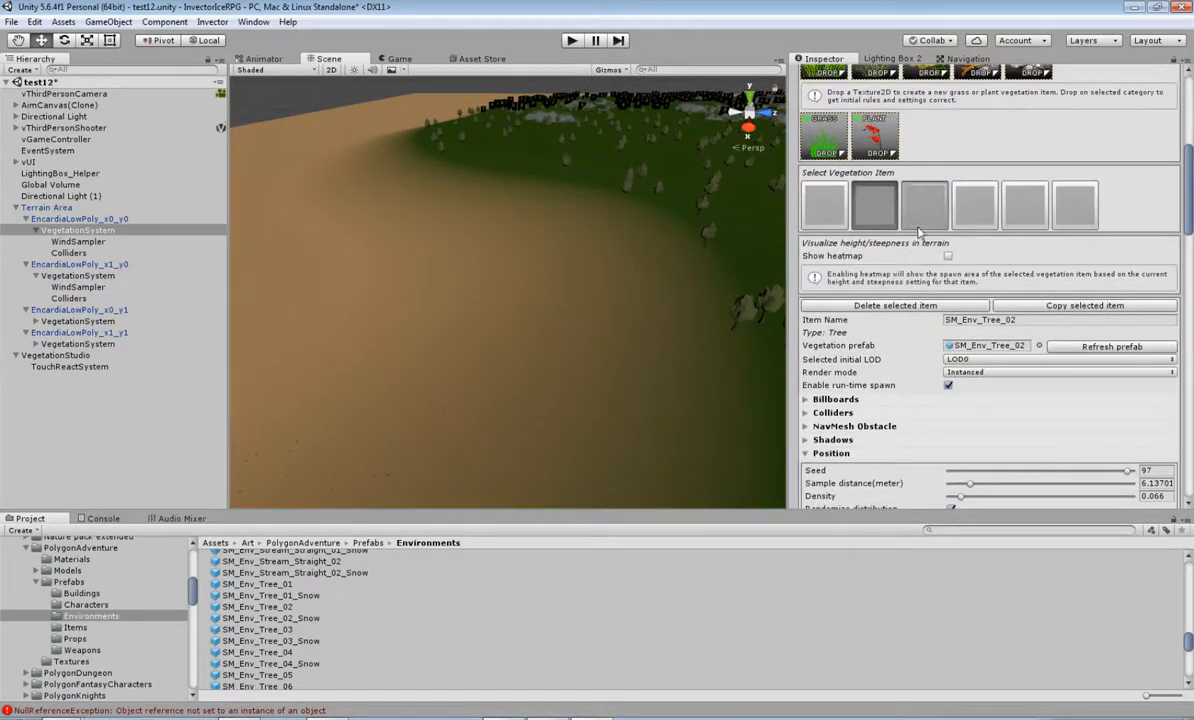
pyautogui.scroll(-12, 978, 215)
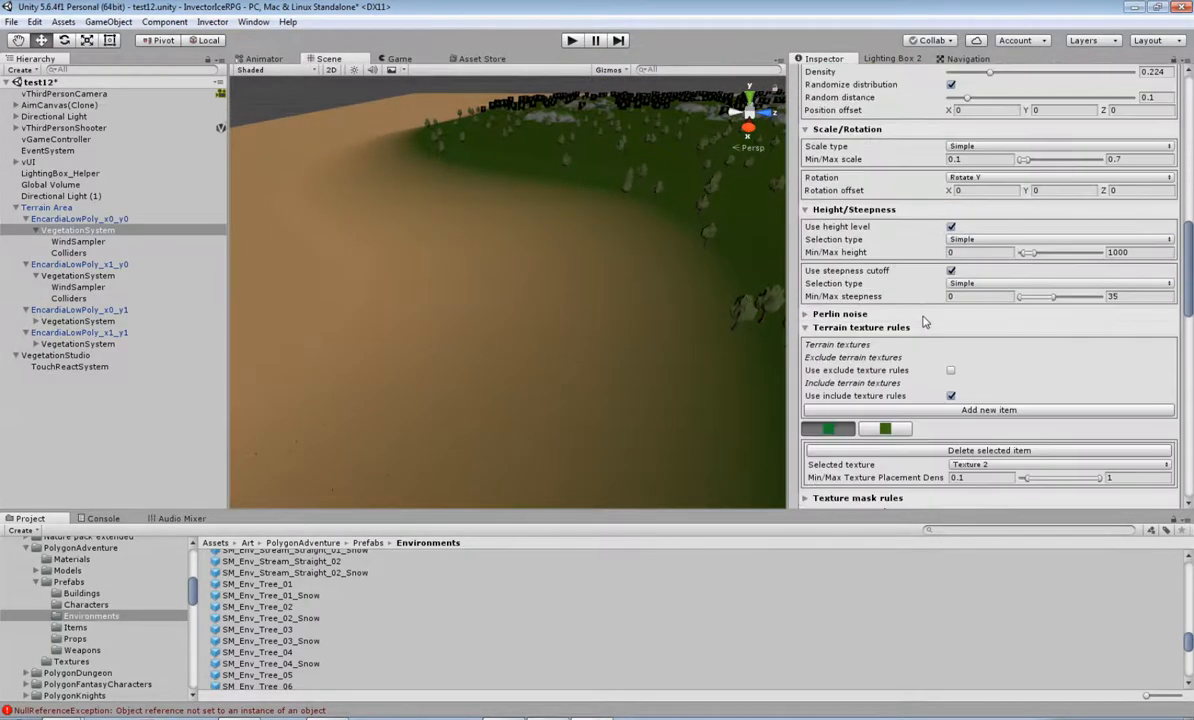
pyautogui.click(949, 375)
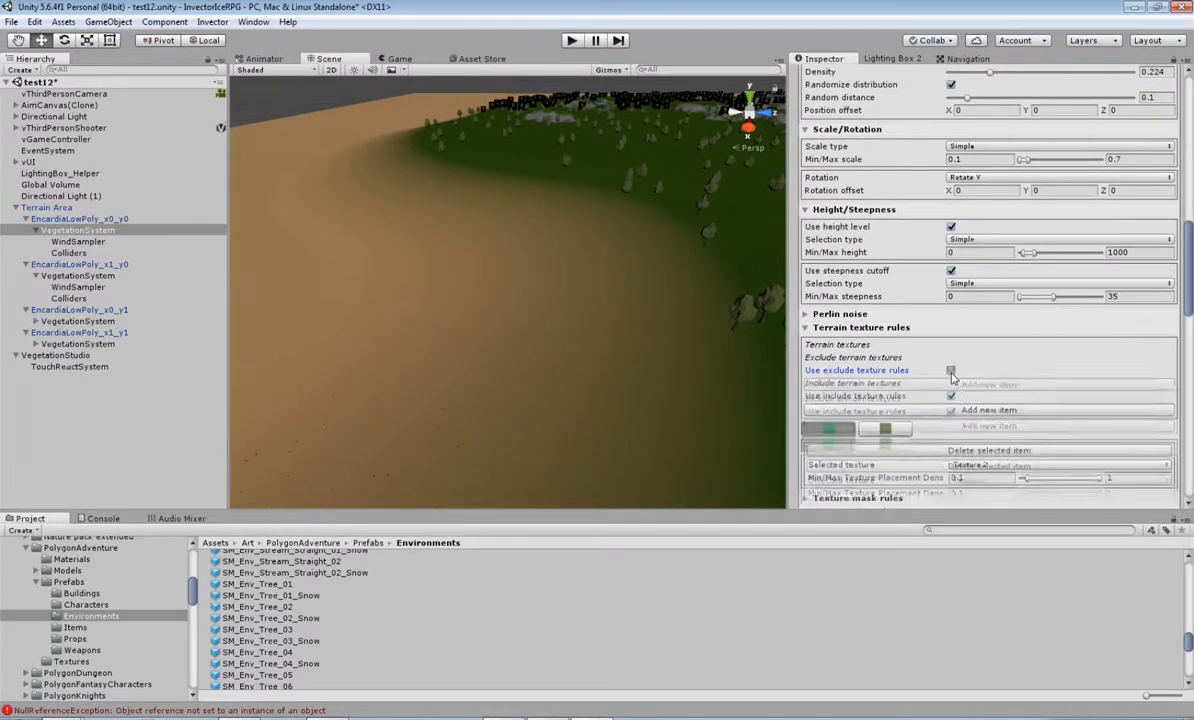
# Enable exclude texture rules for the vegetation item between SM_Env_Flower_05 and SM_Env_Grass_02 and add one exclude rule.
pyautogui.scroll(13, 964, 388)
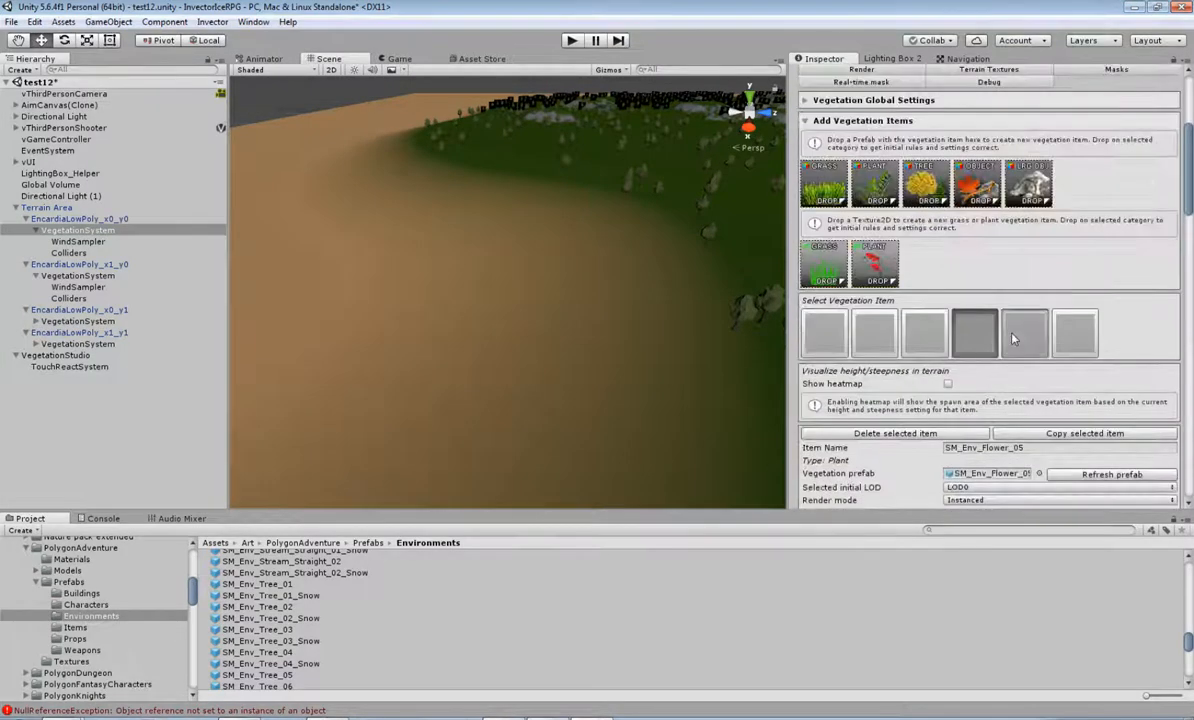
pyautogui.click(940, 318)
pyautogui.scroll(-15, 955, 340)
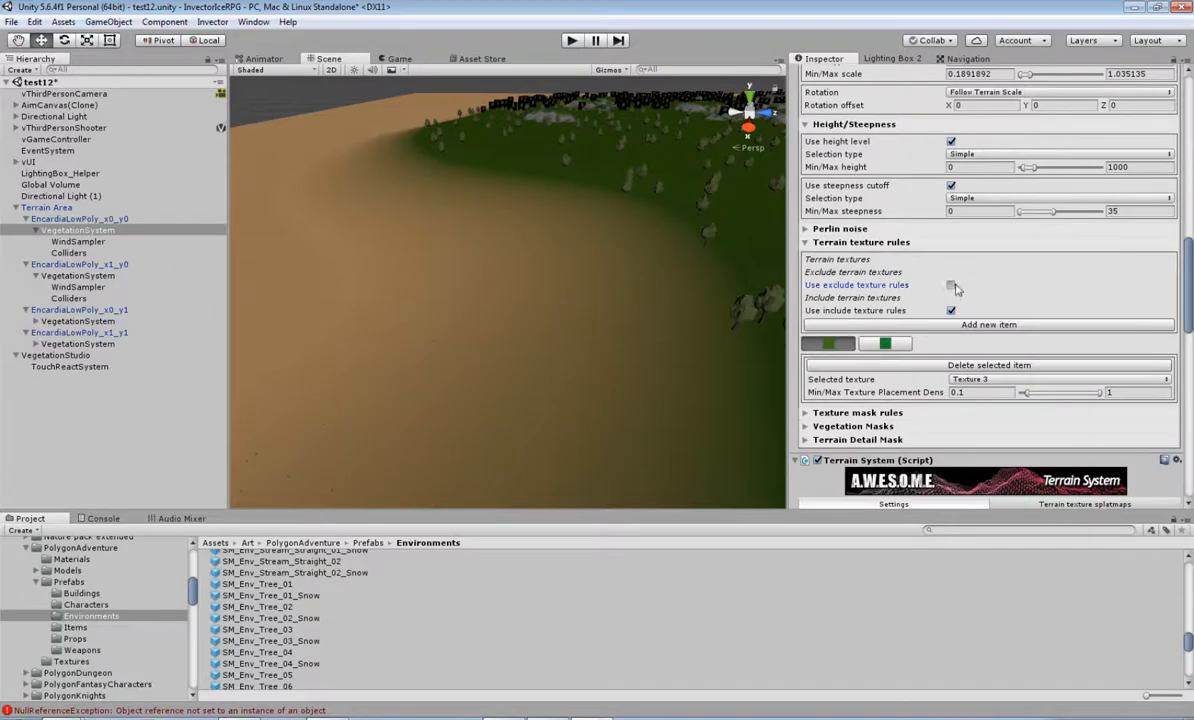
pyautogui.click(951, 286)
# Enable exclude texture rules for the SM_Env_Grass_02 item and add an exclude rule with Texture 1.
pyautogui.scroll(15, 970, 350)
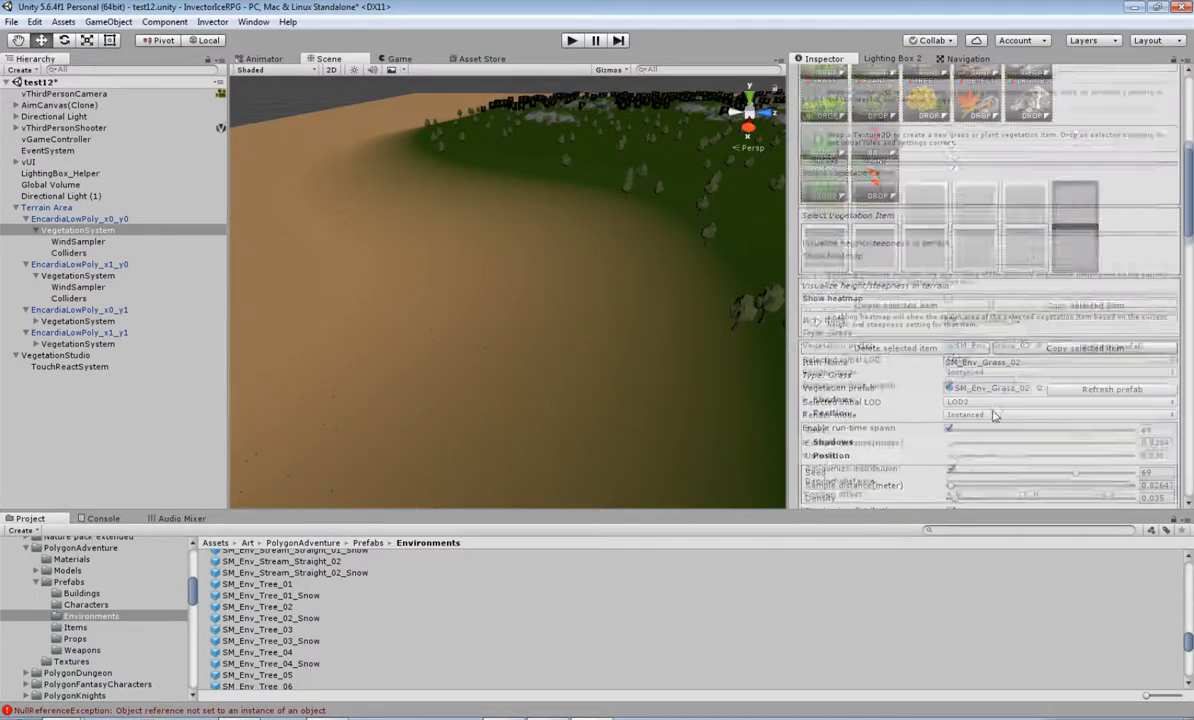
pyautogui.scroll(-10, 975, 380)
pyautogui.scroll(-4, 964, 403)
pyautogui.click(890, 370)
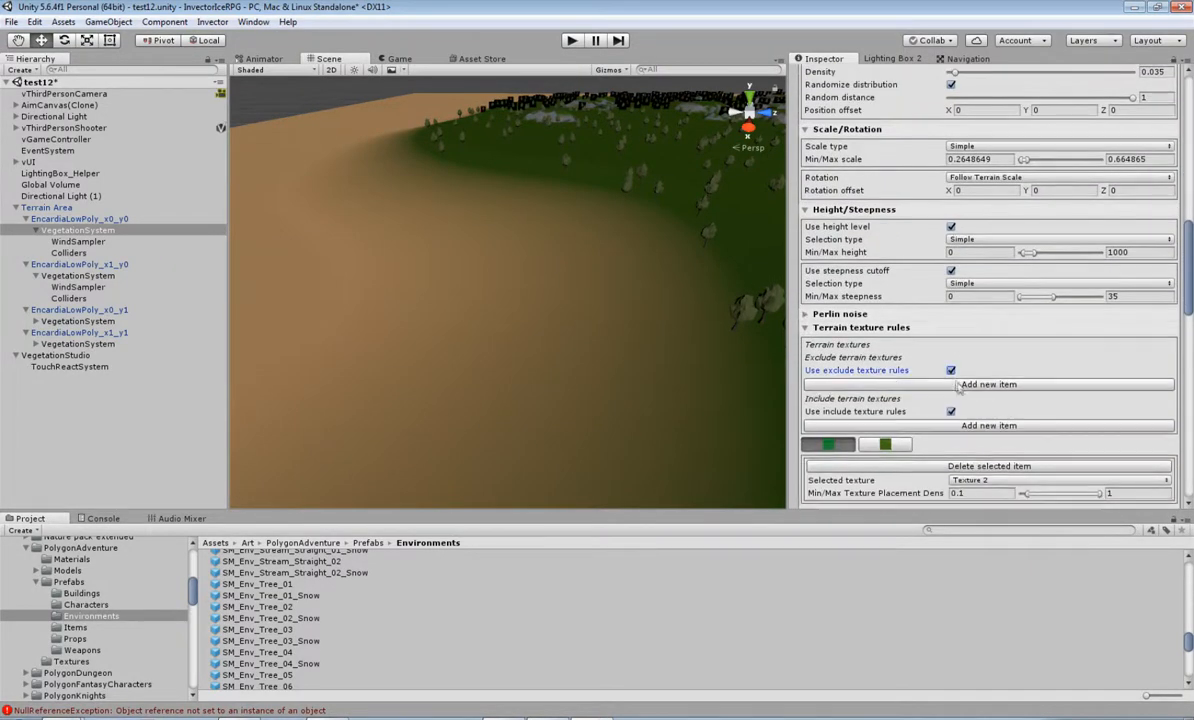
pyautogui.click(964, 385)
# Examine the vegetation along the sandy shore and across the grassland, both close up and from afar.
pyautogui.moveTo(618, 381); pyautogui.dragTo(496, 402, button='middle')
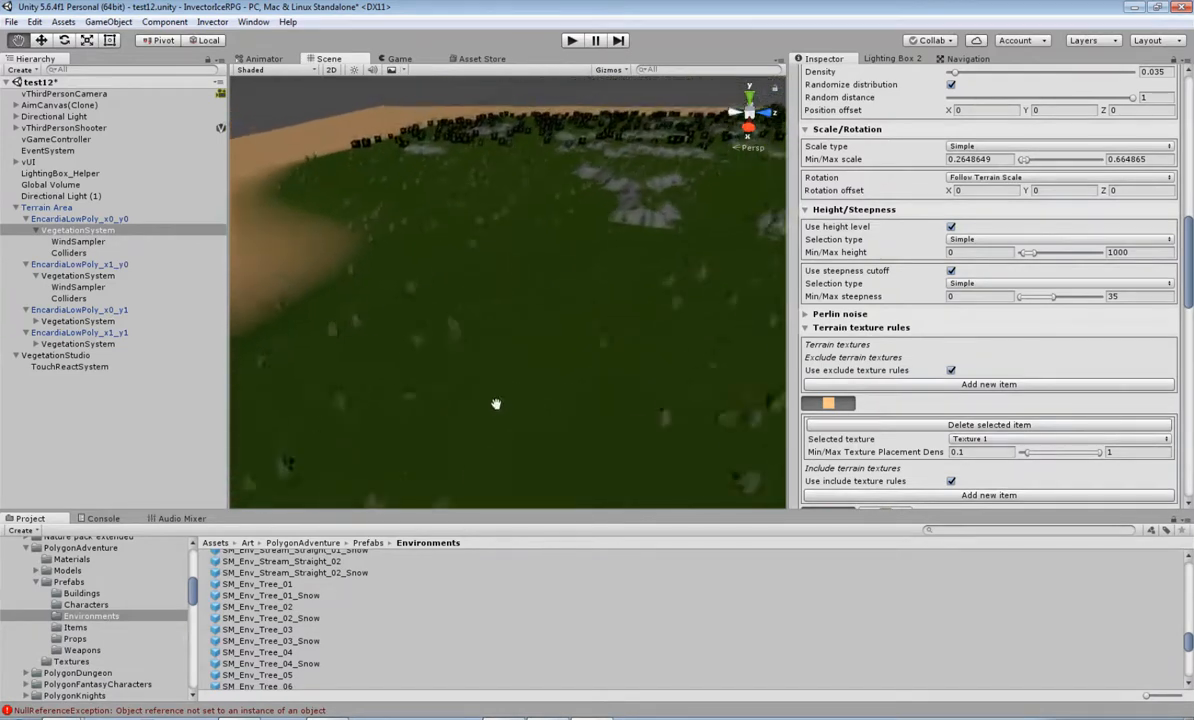
pyautogui.scroll(-5, 557, 381)
pyautogui.scroll(5, 437, 277)
pyautogui.moveTo(437, 277); pyautogui.dragTo(570, 320, button='middle')
pyautogui.scroll(3, 566, 290)
pyautogui.scroll(3, 566, 291)
pyautogui.scroll(-8, 571, 320)
pyautogui.scroll(3, 573, 321)
pyautogui.moveTo(690, 305); pyautogui.dragTo(605, 302, button='middle')
pyautogui.scroll(-4, 606, 308)
pyautogui.moveTo(607, 309); pyautogui.dragTo(693, 338, button='right')
pyautogui.moveTo(693, 338); pyautogui.dragTo(613, 320, button='middle')
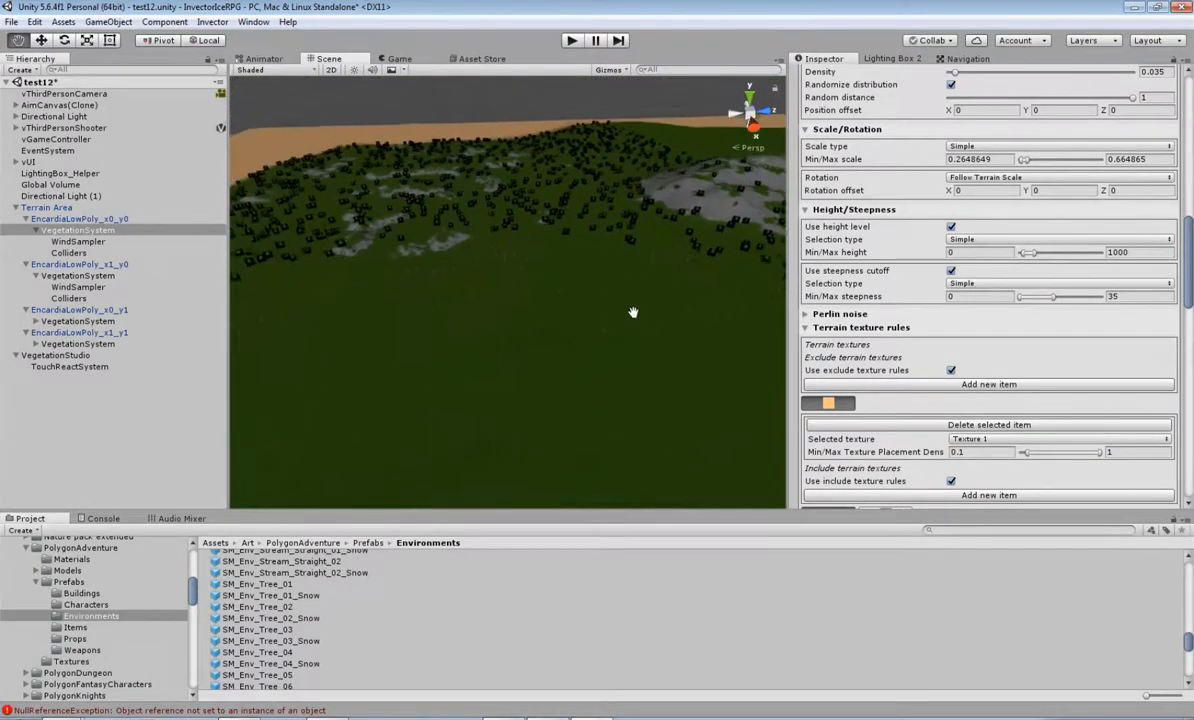
pyautogui.scroll(-5, 629, 314)
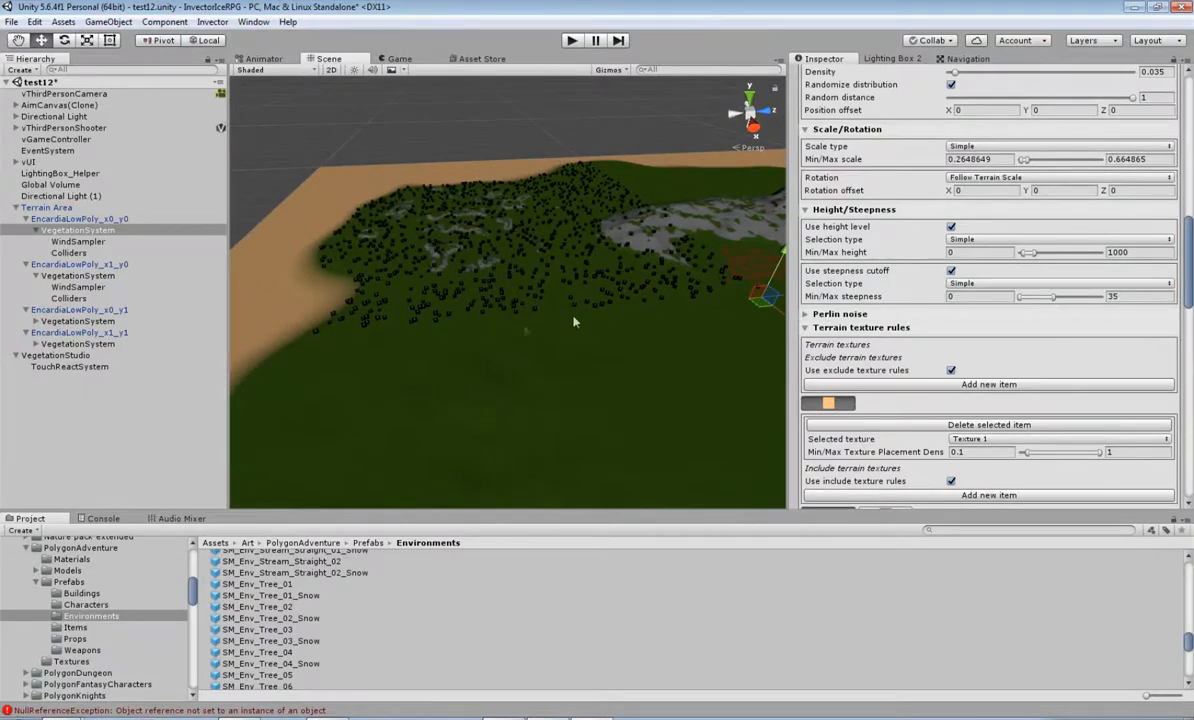
pyautogui.moveTo(513, 385); pyautogui.dragTo(597, 429, button='right')
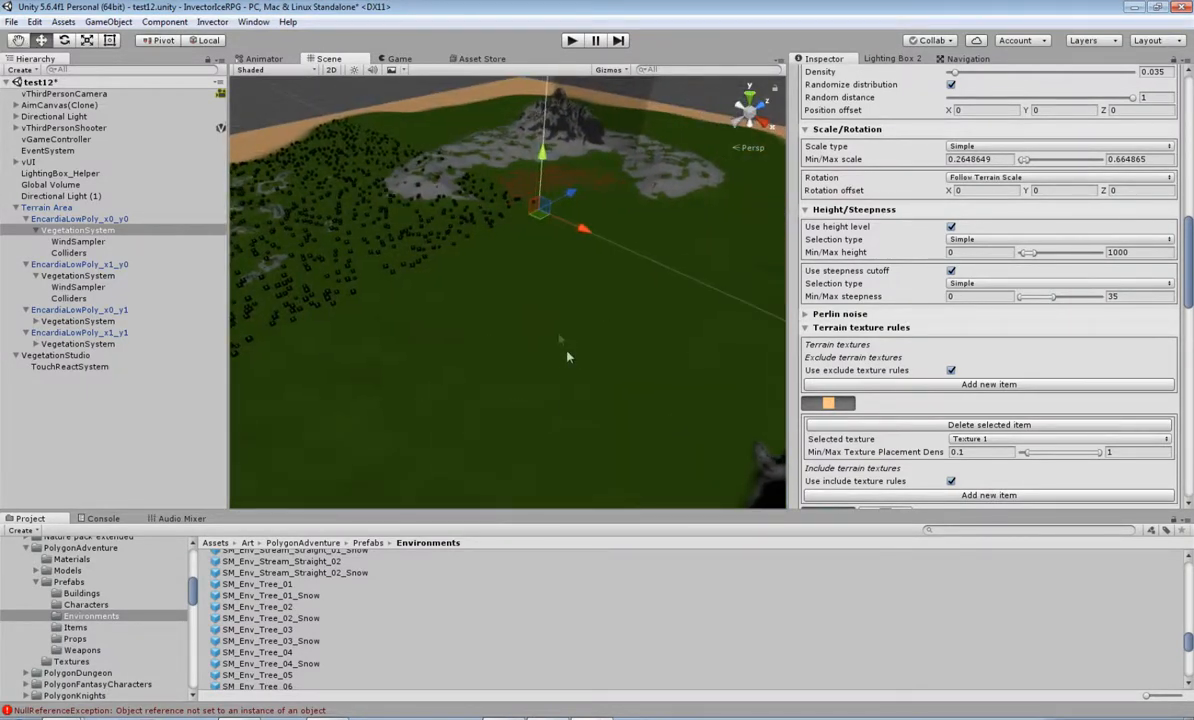
# Check the vegetation package settings and examine the tree coverage on the grassland near the red-textured area.
pyautogui.scroll(15, 843, 397)
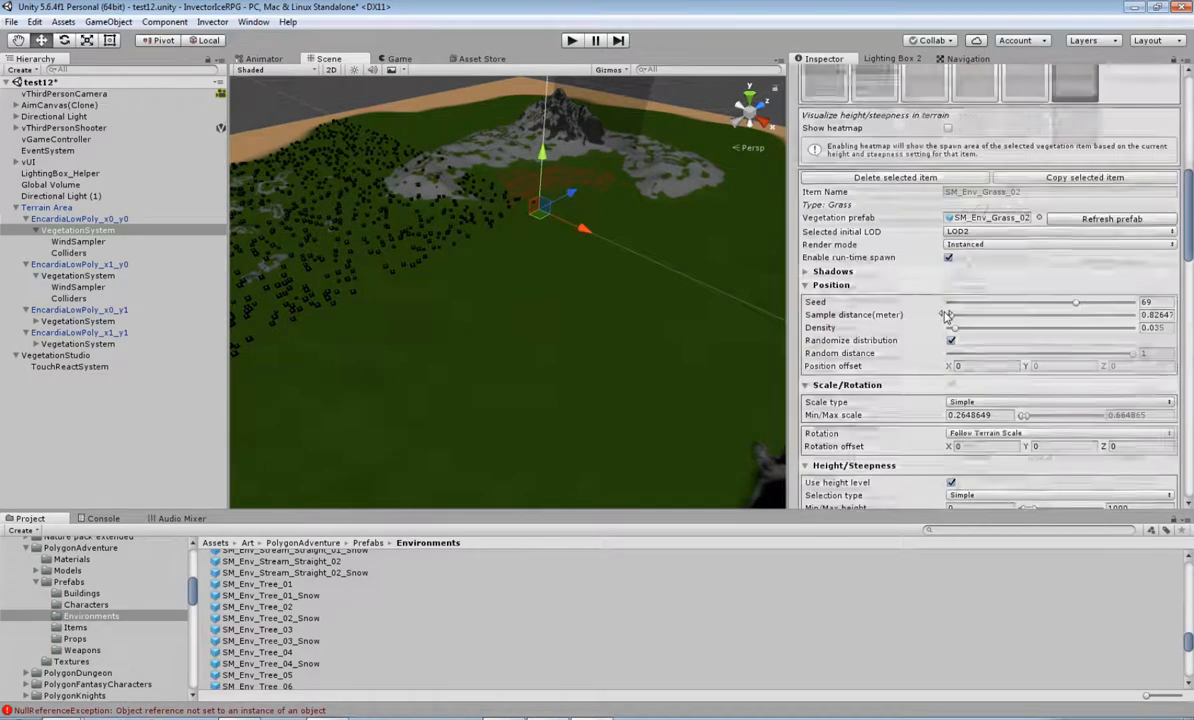
pyautogui.click(862, 186)
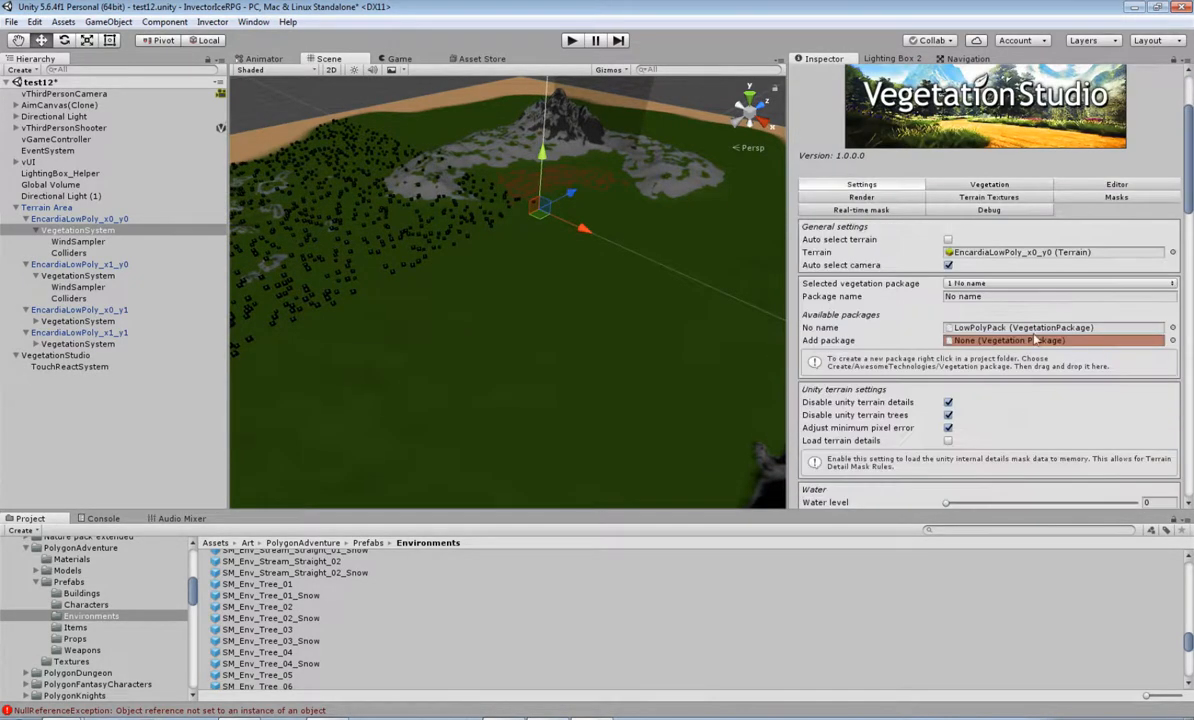
pyautogui.click(990, 185)
pyautogui.moveTo(430, 284); pyautogui.dragTo(666, 322, button='middle')
pyautogui.scroll(5, 582, 352)
pyautogui.moveTo(726, 364); pyautogui.dragTo(507, 342, button='middle')
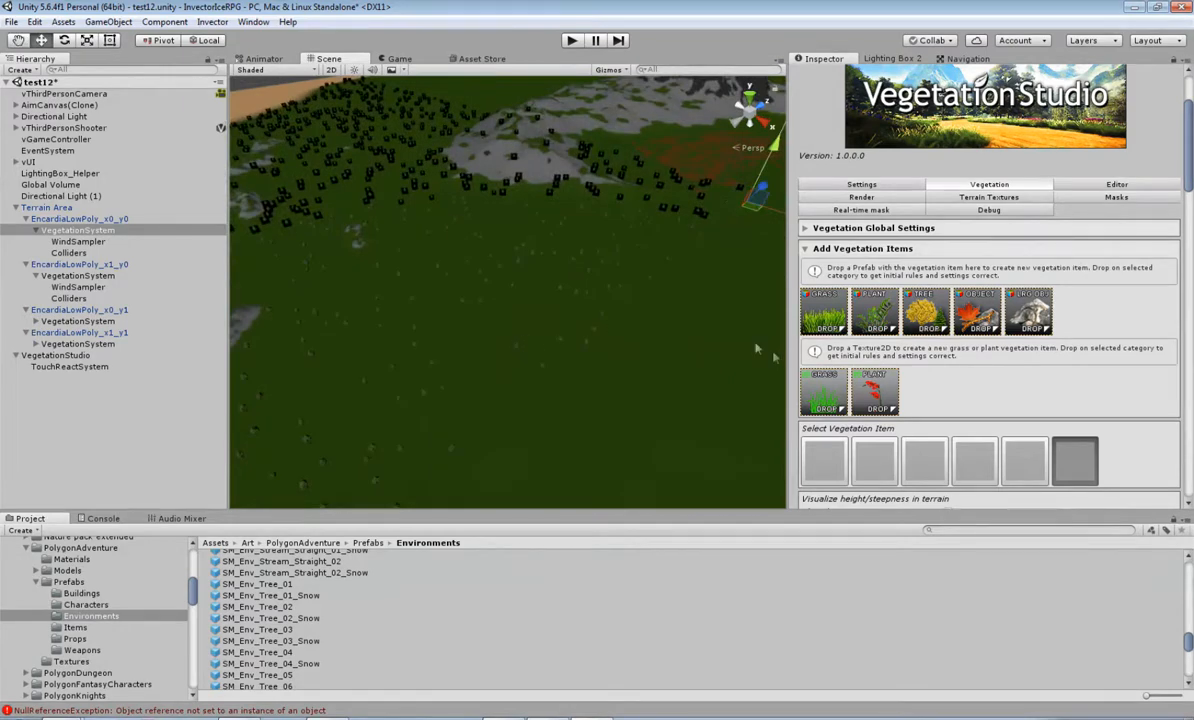
pyautogui.moveTo(669, 275); pyautogui.dragTo(534, 300, button='middle')
pyautogui.scroll(4, 661, 250)
pyautogui.moveTo(656, 200); pyautogui.dragTo(525, 299, button='middle')
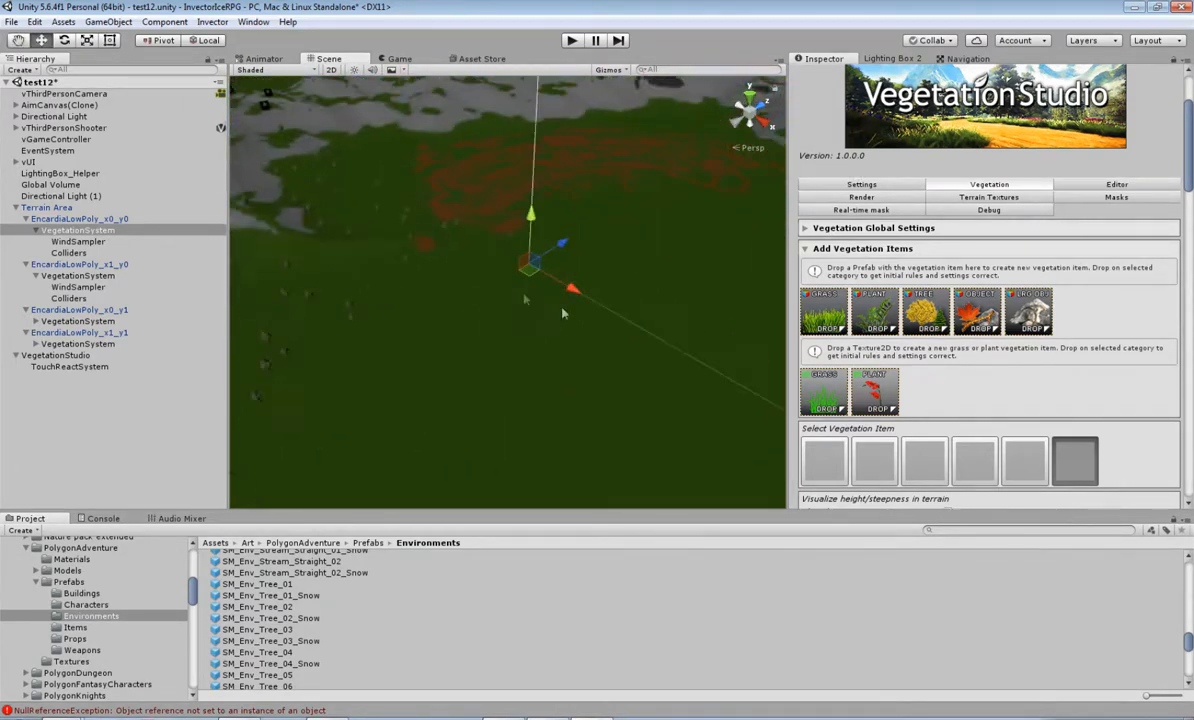
# Add SM_Env_Tree_04 as a tree vegetation item on the x0_y0 tile's VegetationSystem and set its density to 0.046.
pyautogui.click(285, 655)
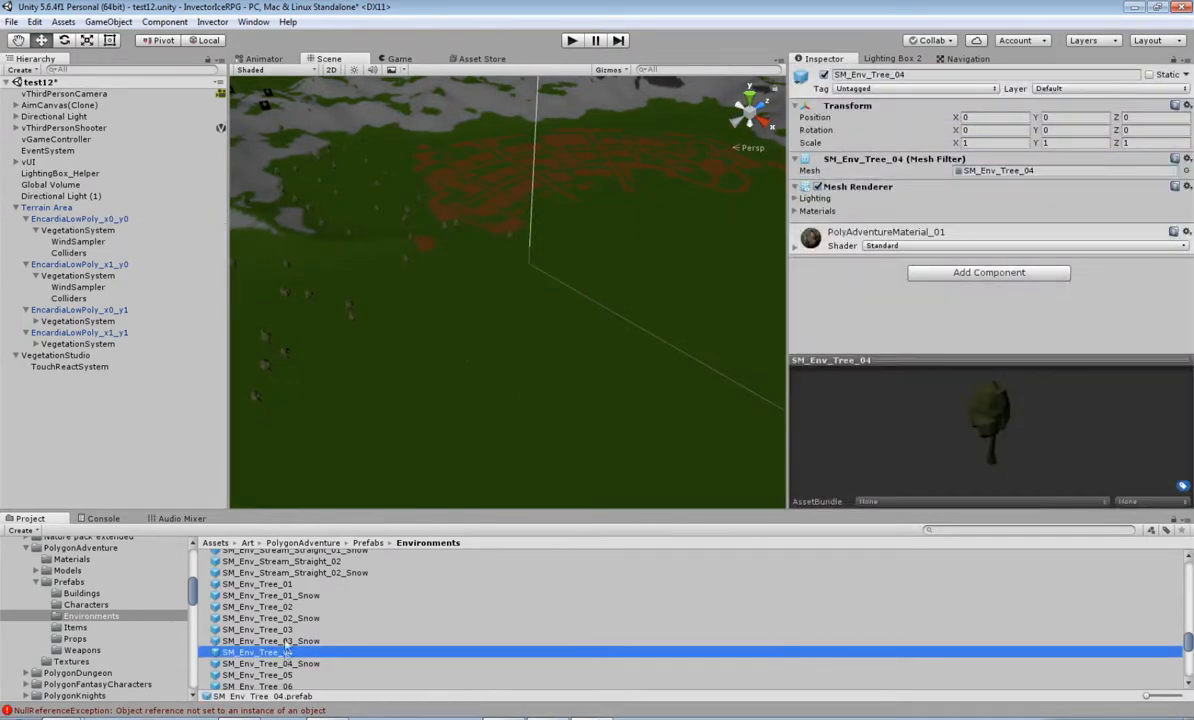
pyautogui.click(80, 230)
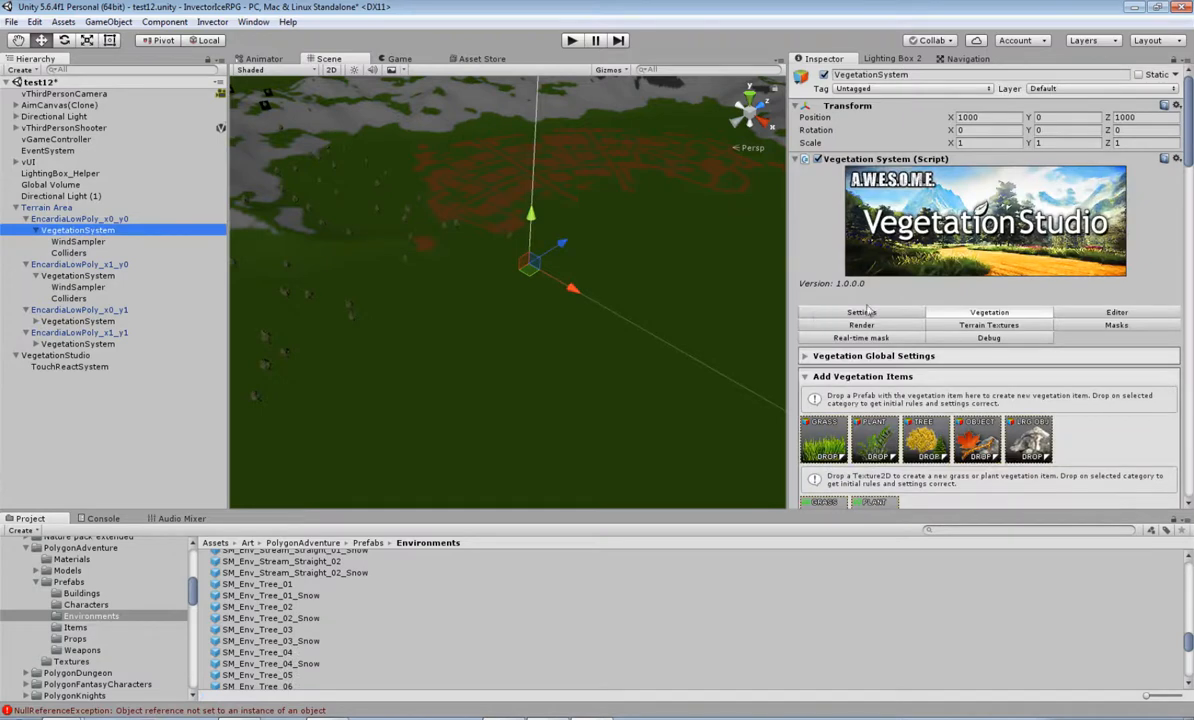
pyautogui.scroll(-4, 850, 420)
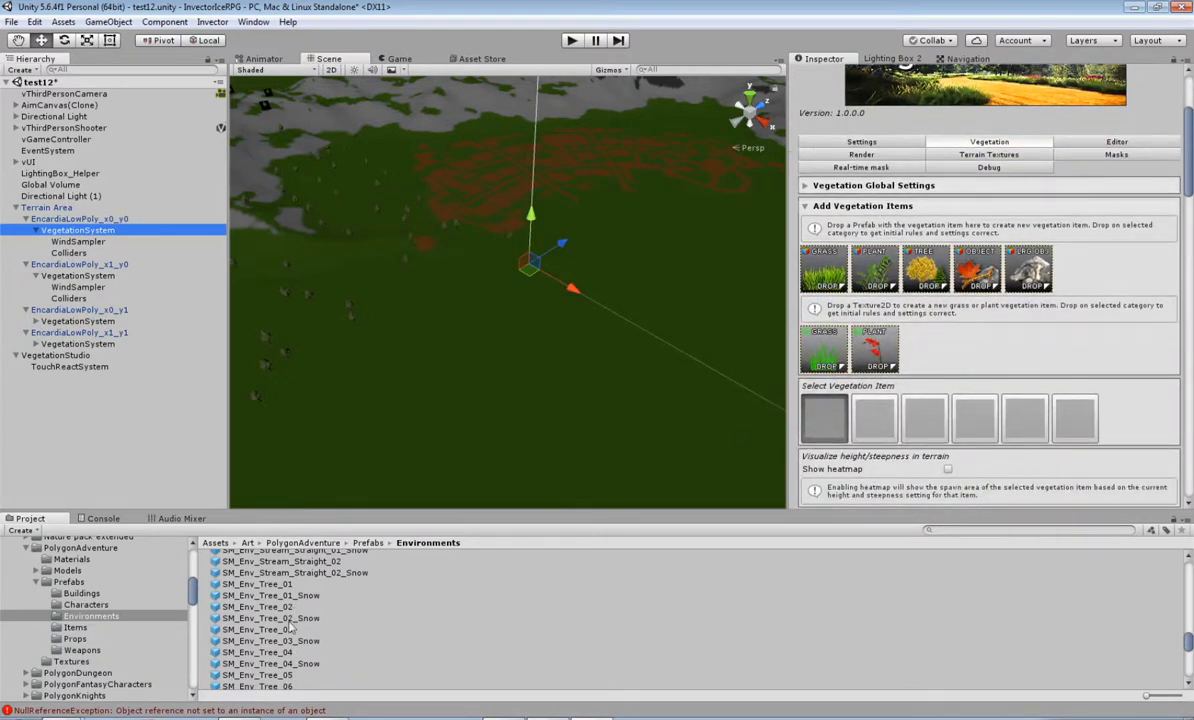
pyautogui.moveTo(285, 652); pyautogui.dragTo(900, 270)
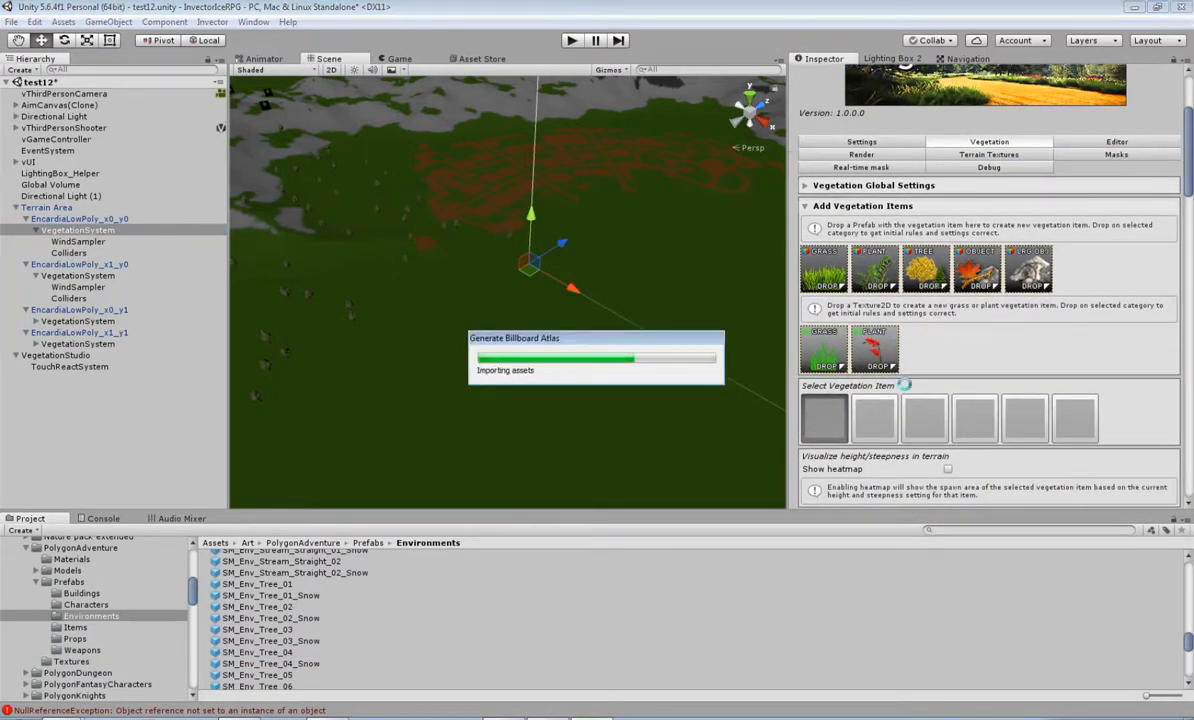
pyautogui.scroll(-10, 912, 384)
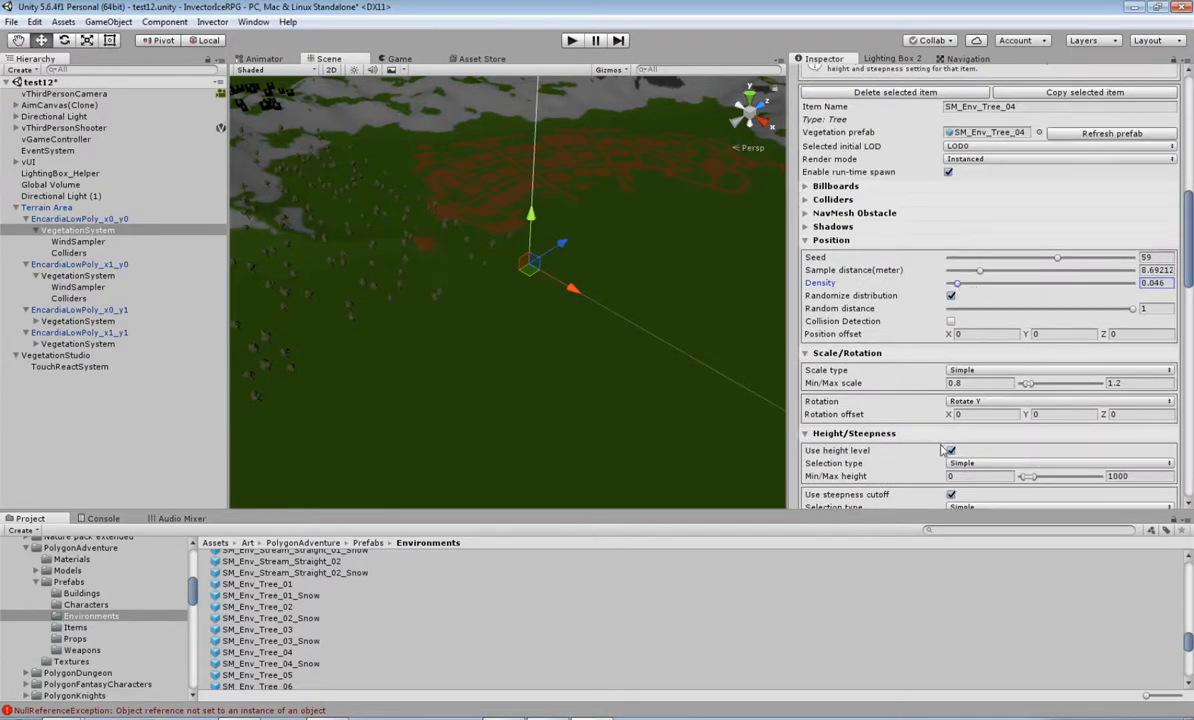
# Enable include and exclude texture rules for SM_Env_Tree_04 and add an exclude rule with Texture 1.
pyautogui.scroll(-5, 926, 418)
pyautogui.click(953, 408)
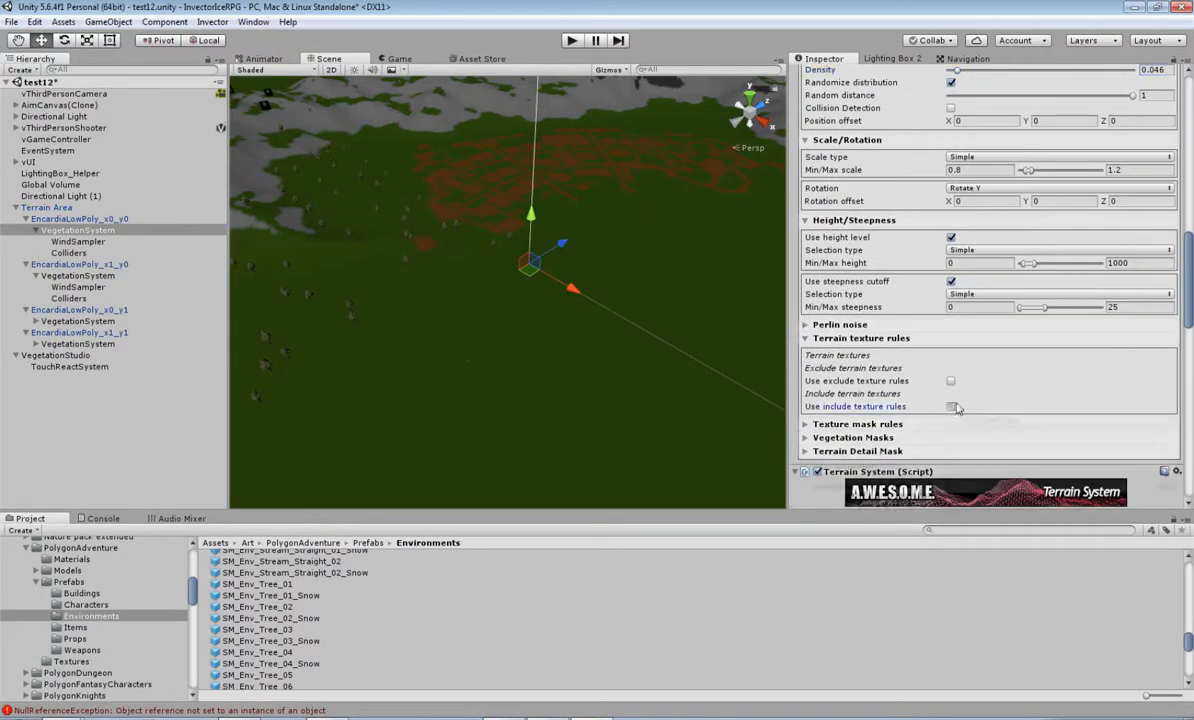
pyautogui.click(952, 382)
pyautogui.click(951, 394)
pyautogui.scroll(-2, 957, 441)
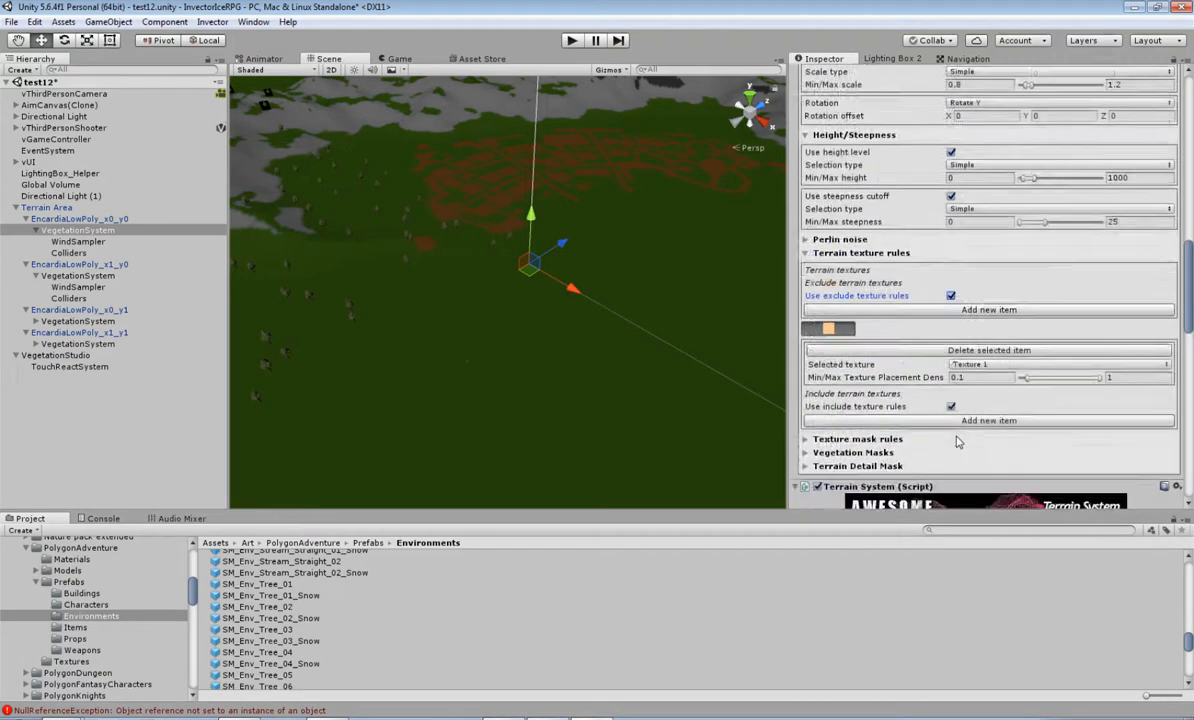
# Add two include terrain texture rules to SM_Env_Tree_04, one with Texture 2 and one with Texture 3.
pyautogui.click(960, 421)
pyautogui.scroll(-1, 958, 424)
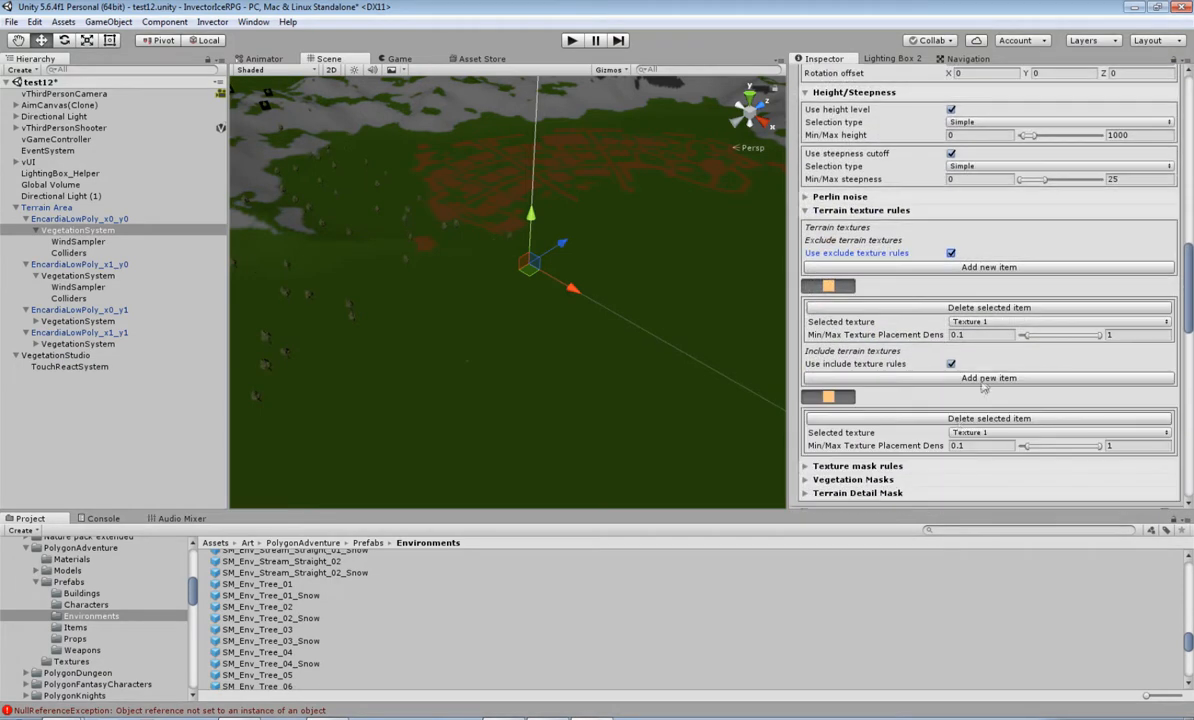
pyautogui.click(982, 380)
pyautogui.click(975, 436)
pyautogui.click(990, 480)
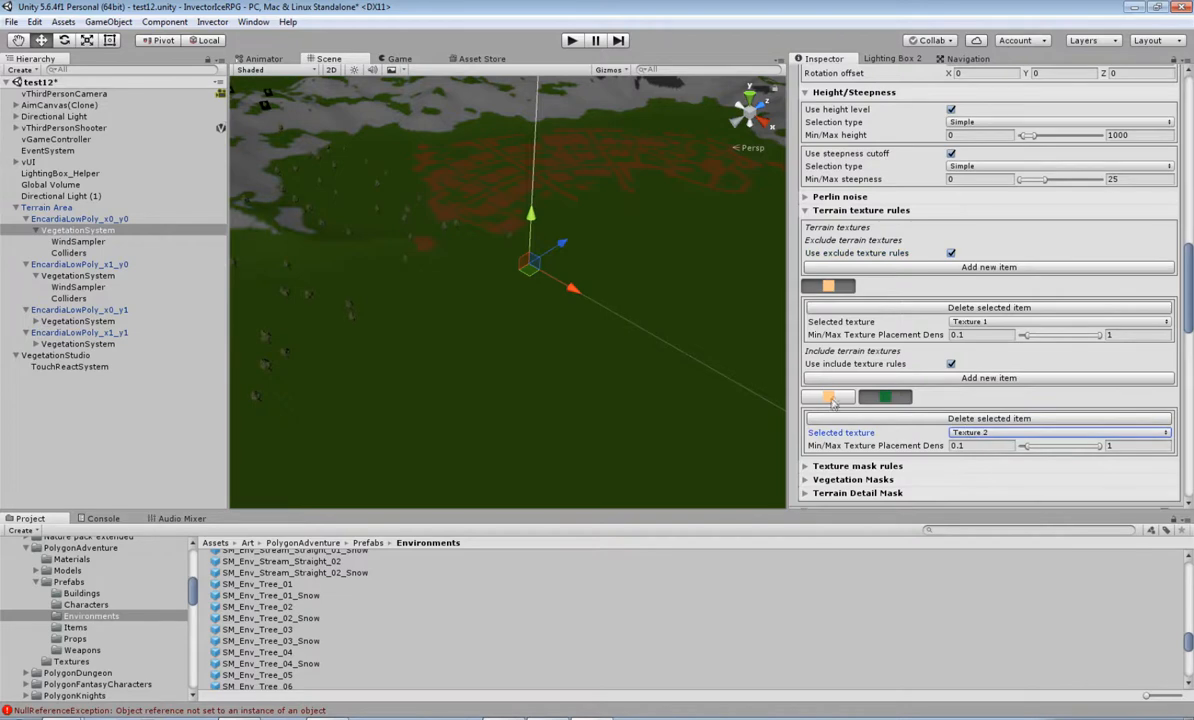
pyautogui.click(975, 433)
pyautogui.click(990, 480)
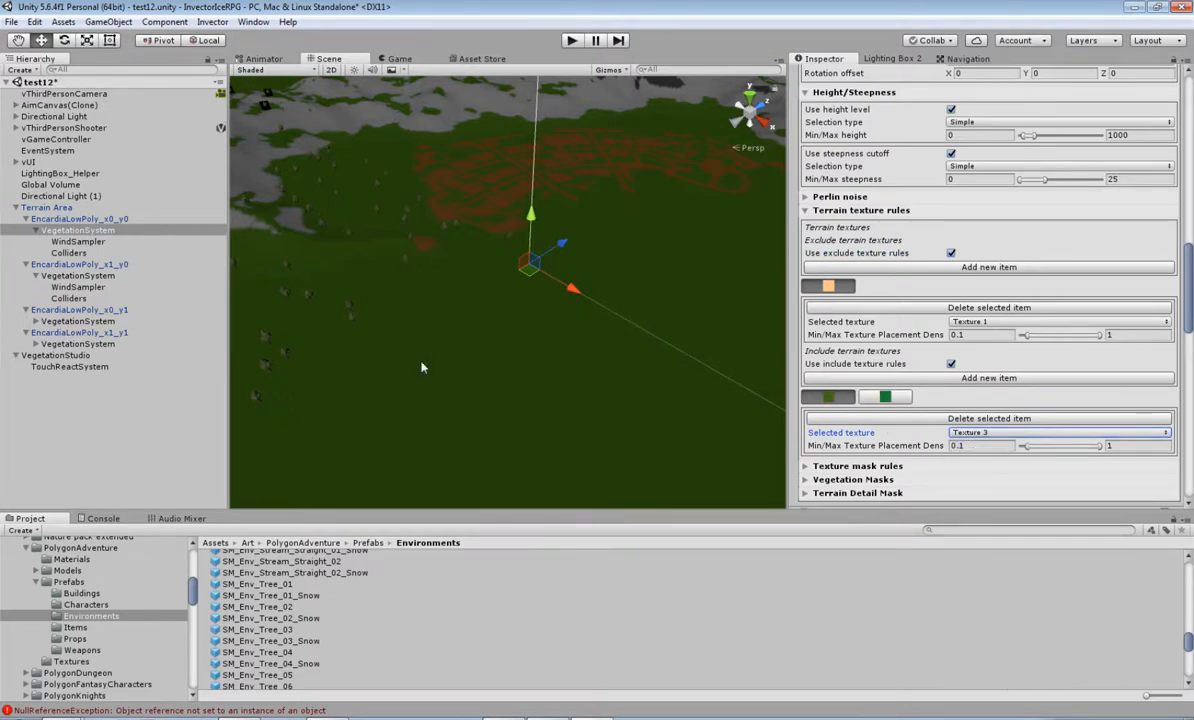
# Examine the tree coverage over the grassland, shore and rocky areas, both close up and from afar.
pyautogui.moveTo(422, 368); pyautogui.dragTo(695, 265, button='middle')
pyautogui.moveTo(493, 346); pyautogui.dragTo(778, 293, button='middle')
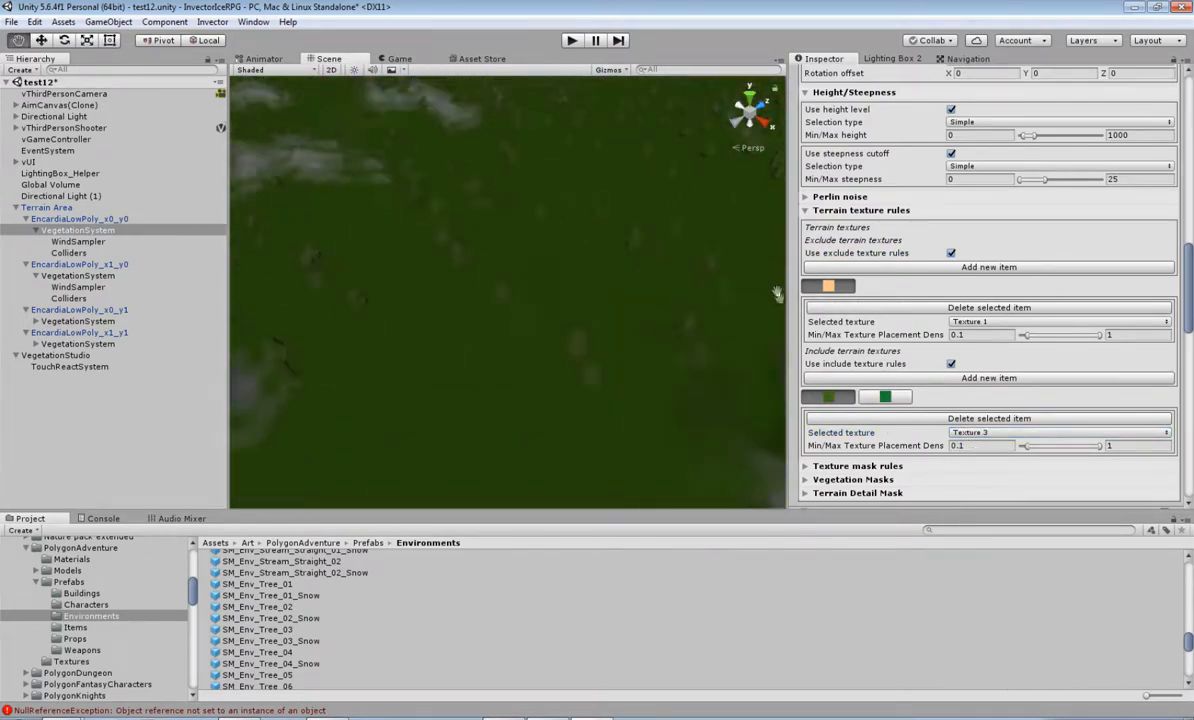
pyautogui.scroll(-6, 680, 364)
pyautogui.moveTo(669, 371); pyautogui.dragTo(812, 450, button='middle')
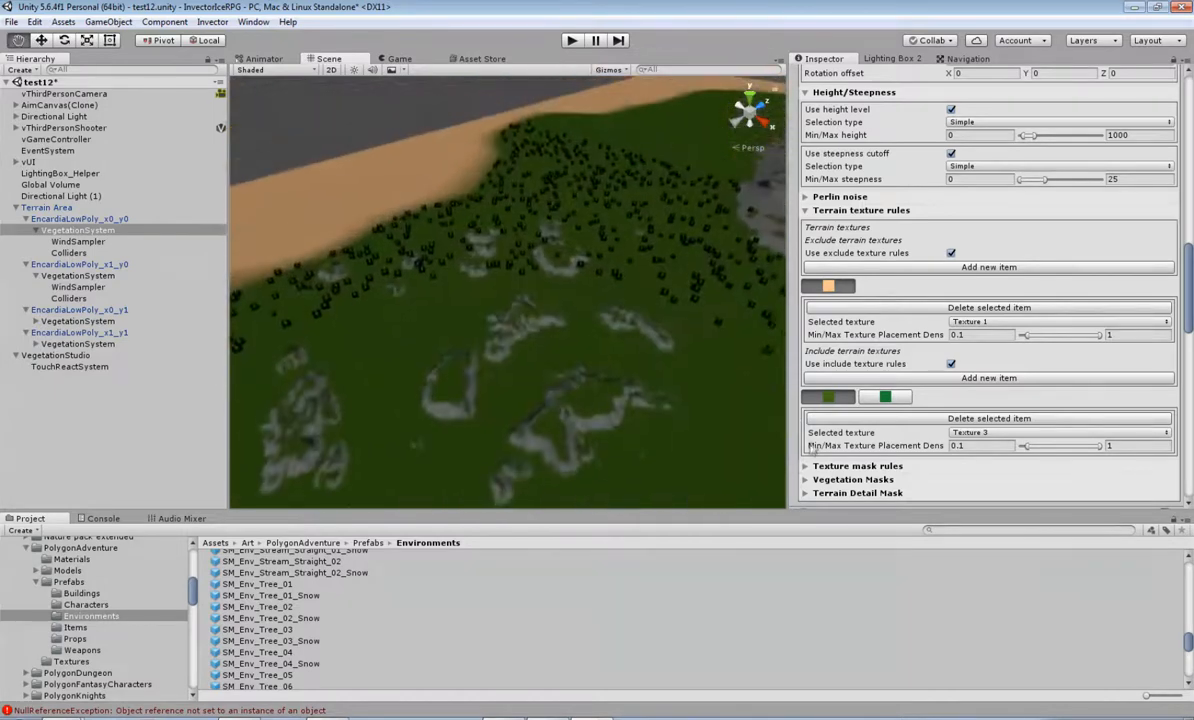
pyautogui.scroll(10, 600, 340)
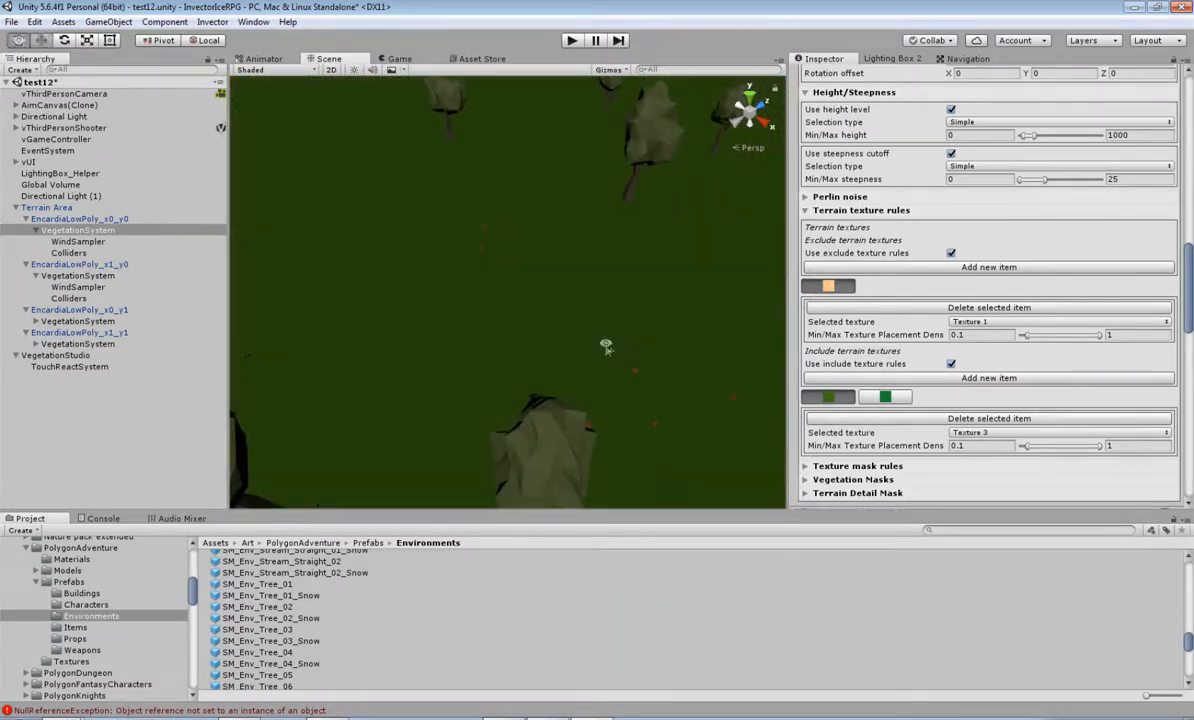
pyautogui.moveTo(606, 352); pyautogui.dragTo(682, 325, button='right')
pyautogui.moveTo(682, 325); pyautogui.dragTo(504, 341, button='middle')
pyautogui.scroll(-4, 613, 338)
pyautogui.moveTo(504, 341); pyautogui.dragTo(384, 440, button='right')
pyautogui.scroll(-4, 540, 370)
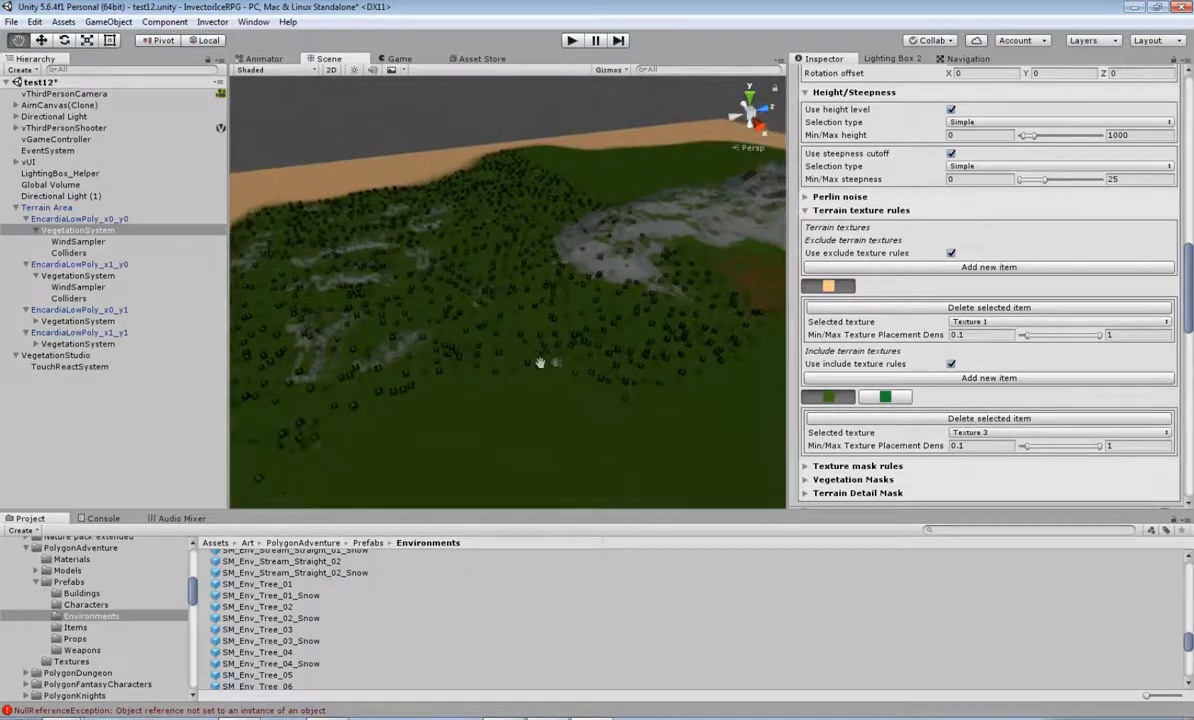
pyautogui.moveTo(556, 362); pyautogui.dragTo(443, 349, button='middle')
pyautogui.scroll(8, 562, 352)
pyautogui.moveTo(565, 352); pyautogui.dragTo(560, 380, button='right')
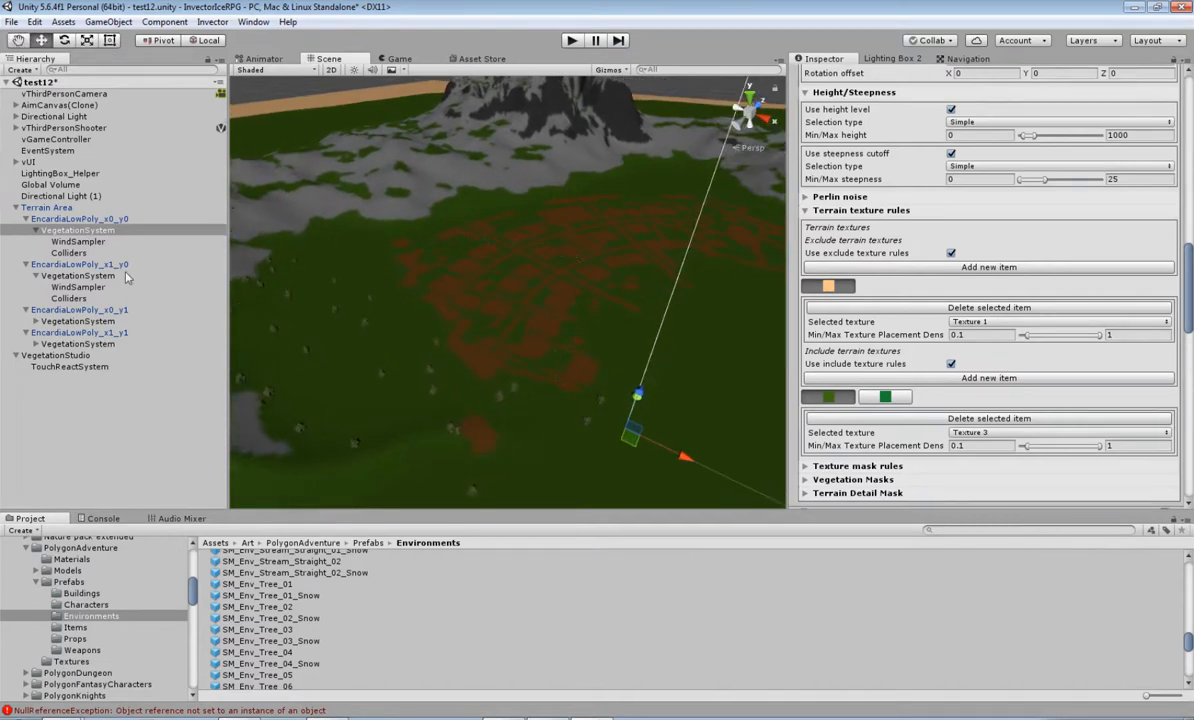
# Start the Vegetation System on the EncardiaLowPoly_x1_y0 tile.
pyautogui.click(94, 275)
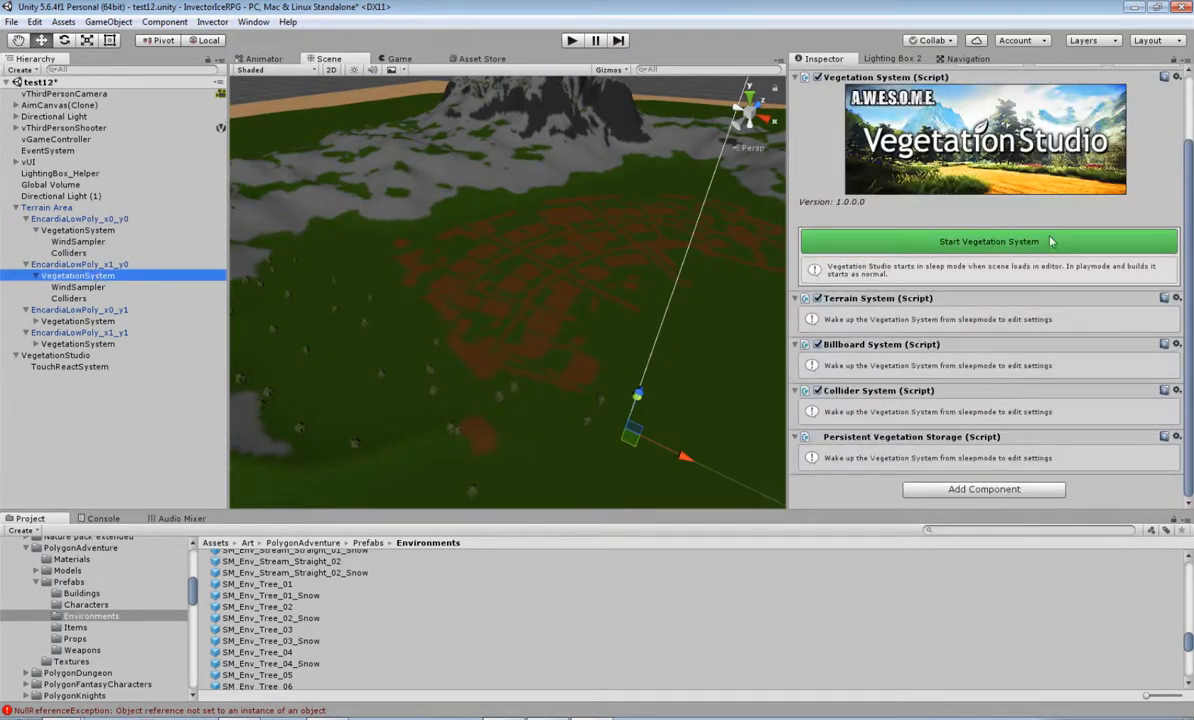
pyautogui.click(982, 241)
pyautogui.moveTo(567, 297); pyautogui.dragTo(418, 305, button='right')
# Start the Vegetation System on the EncardiaLowPoly_x0_y1 tile and view its tree coverage.
pyautogui.click(105, 333)
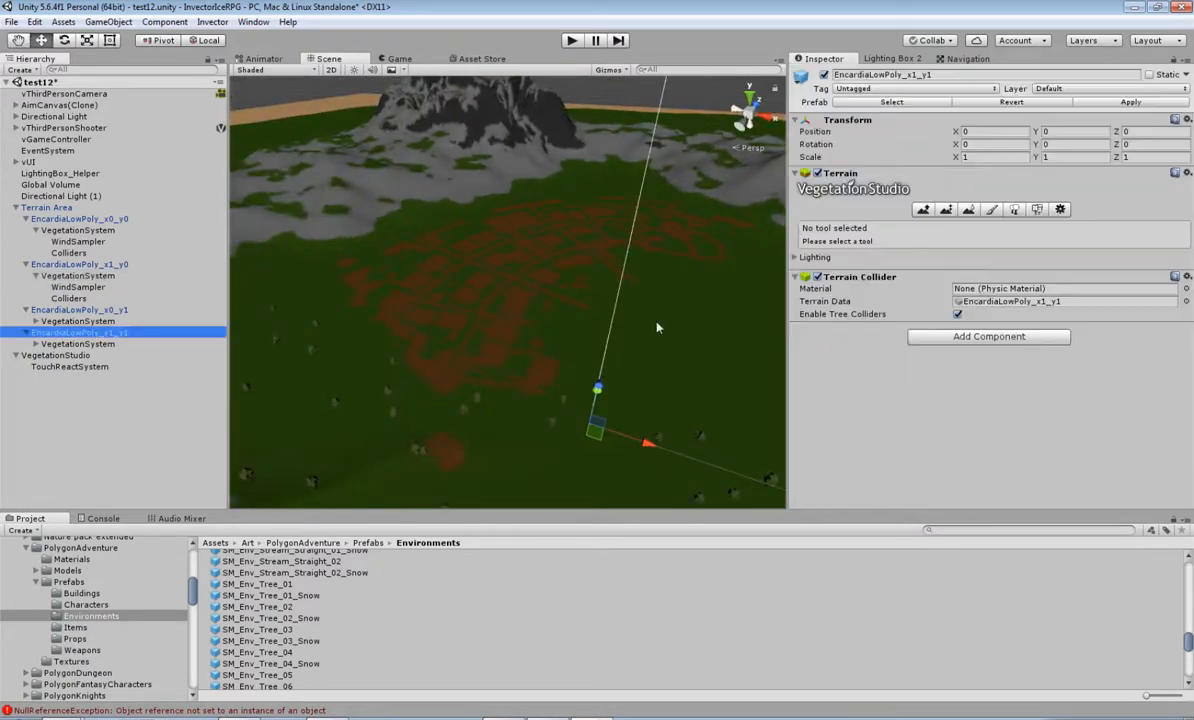
pyautogui.click(102, 311)
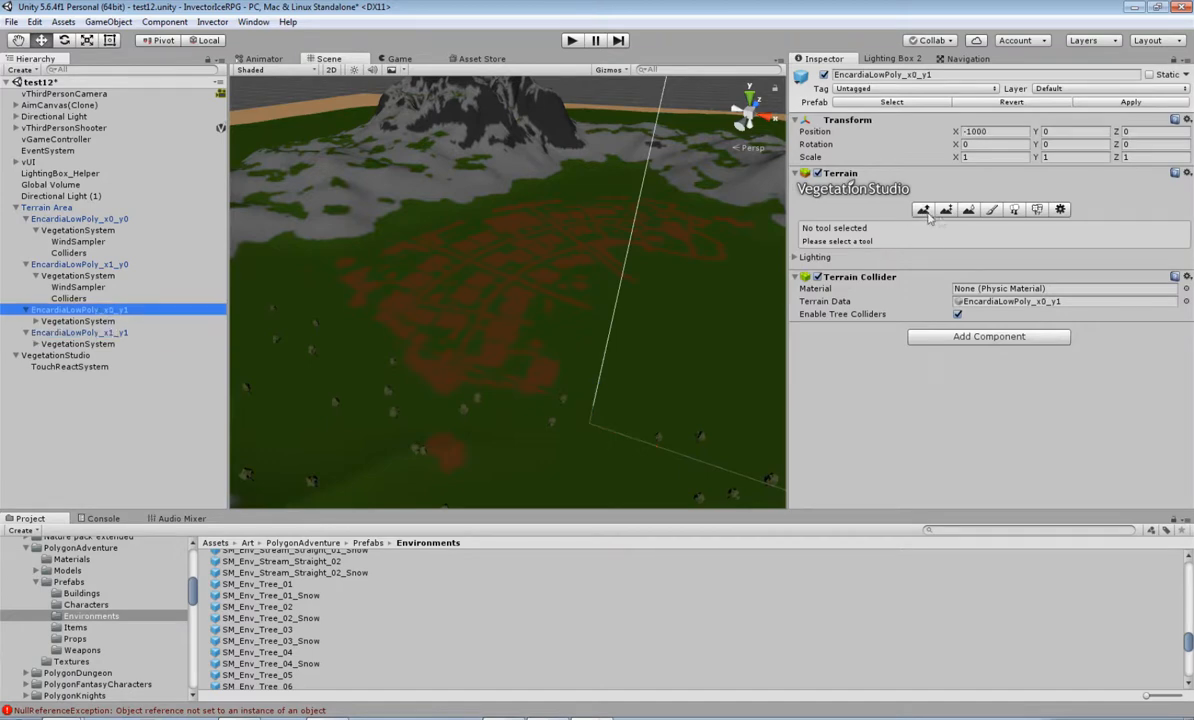
pyautogui.click(105, 321)
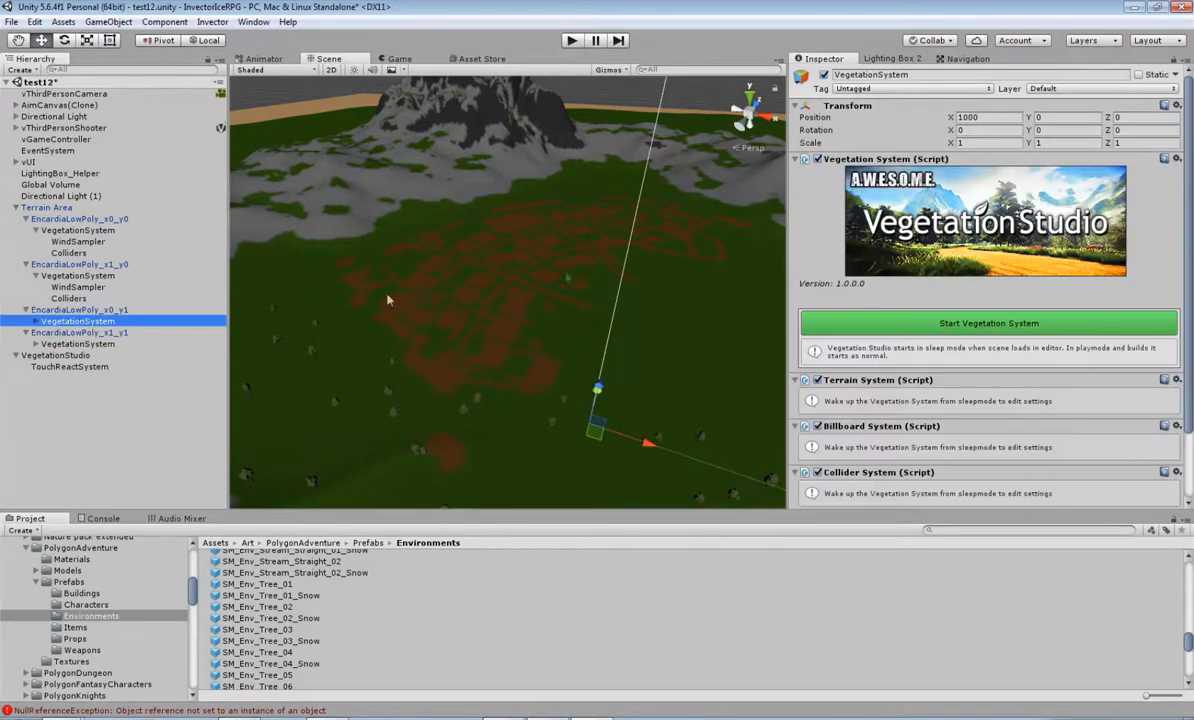
pyautogui.click(958, 323)
pyautogui.moveTo(493, 325); pyautogui.dragTo(640, 380, button='right')
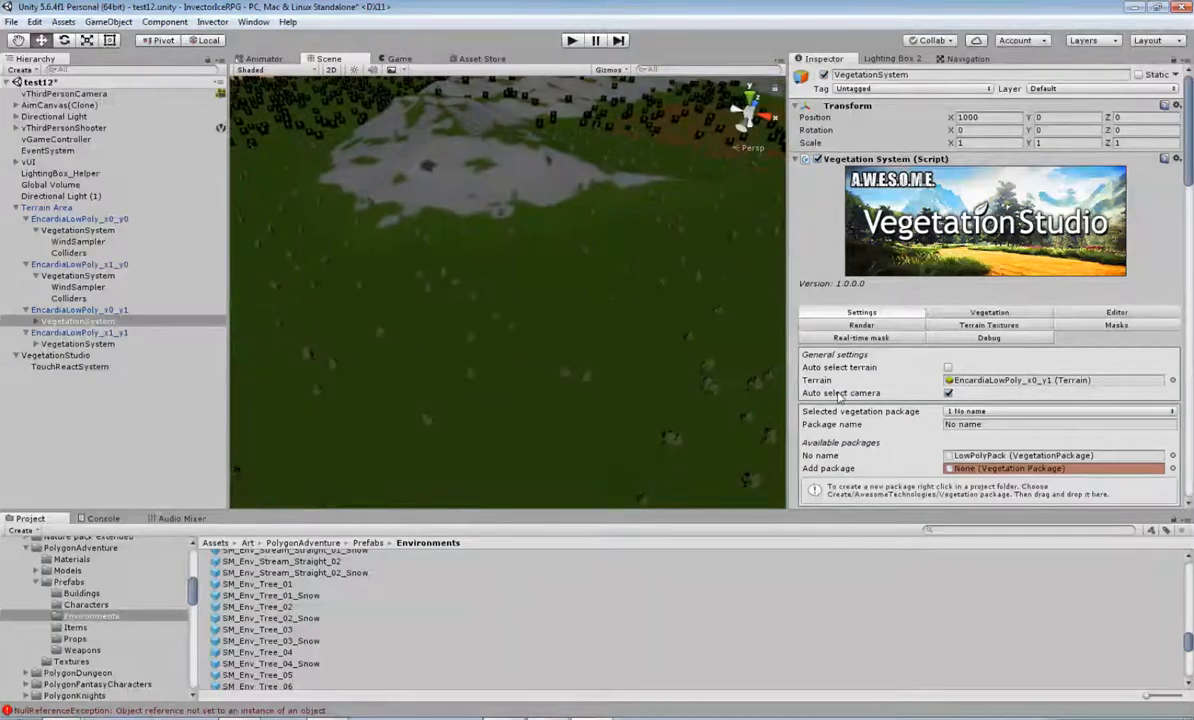
# Review the general settings and vegetation items of the x0_y1 tile's VegetationSystem.
pyautogui.scroll(-10, 840, 398)
pyautogui.scroll(6, 853, 400)
pyautogui.scroll(1, 853, 400)
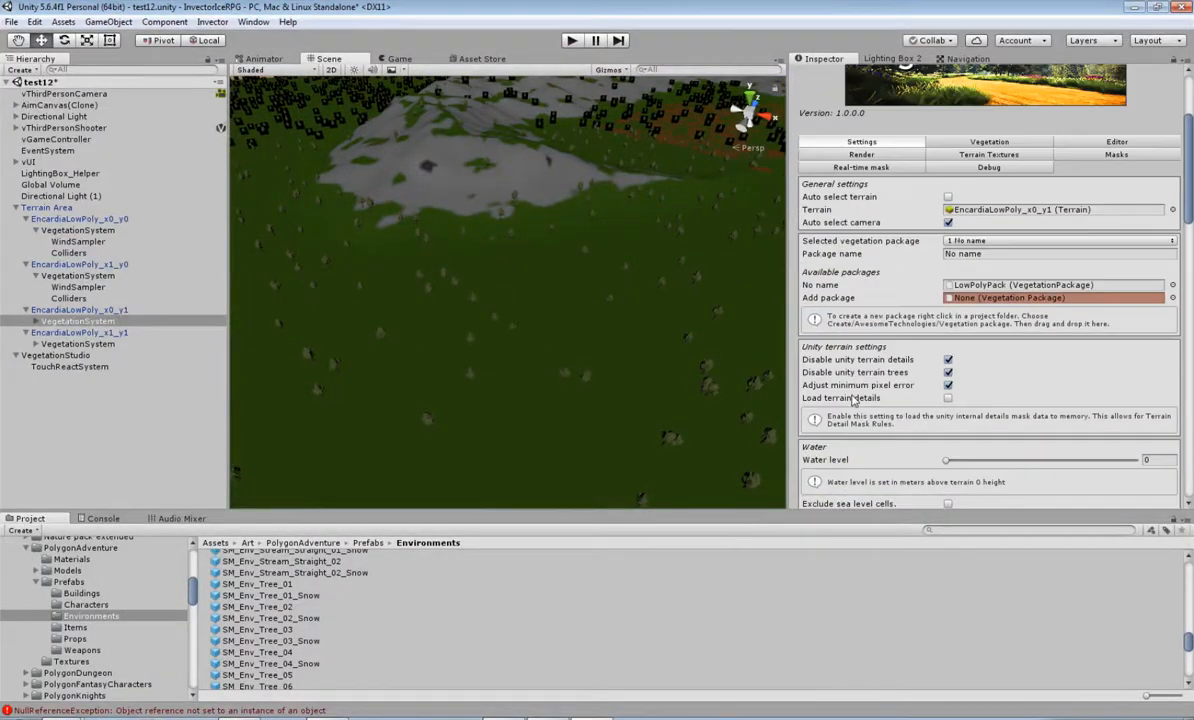
pyautogui.click(1019, 145)
pyautogui.scroll(-4, 905, 360)
pyautogui.scroll(4, 907, 366)
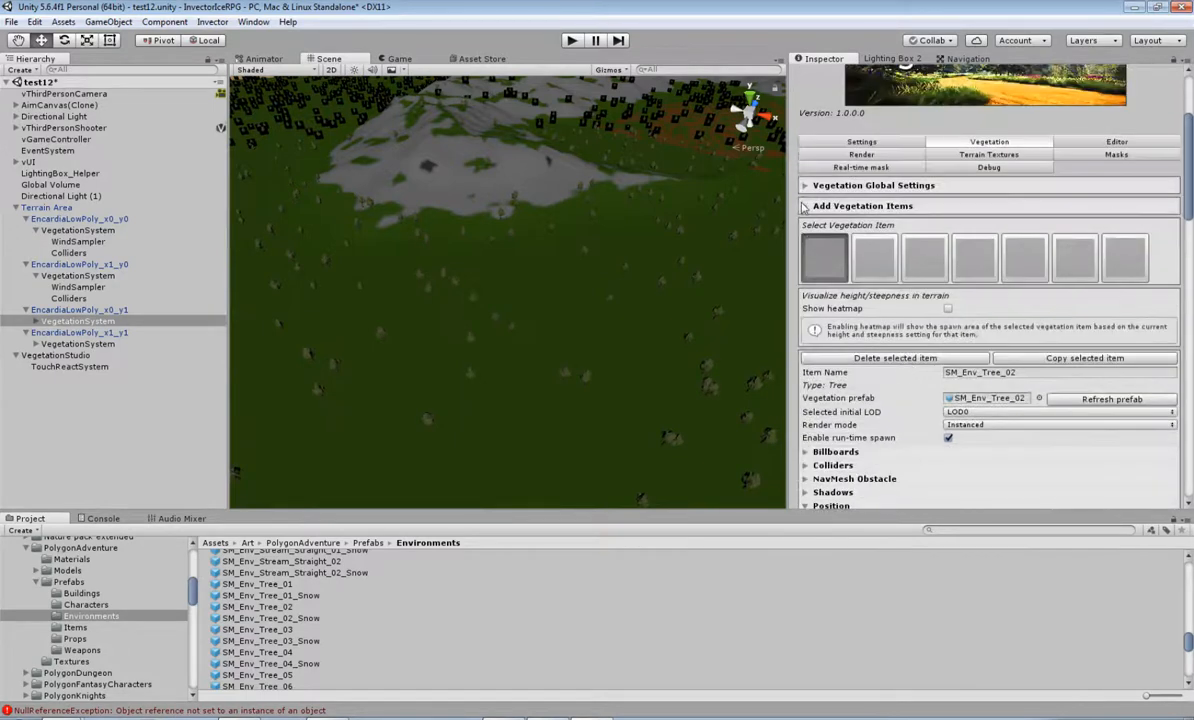
# Add SM_Env_Tree_05 as a tree vegetation item on the x0_y0 tile's VegetationSystem and lower its density.
pyautogui.click(805, 205)
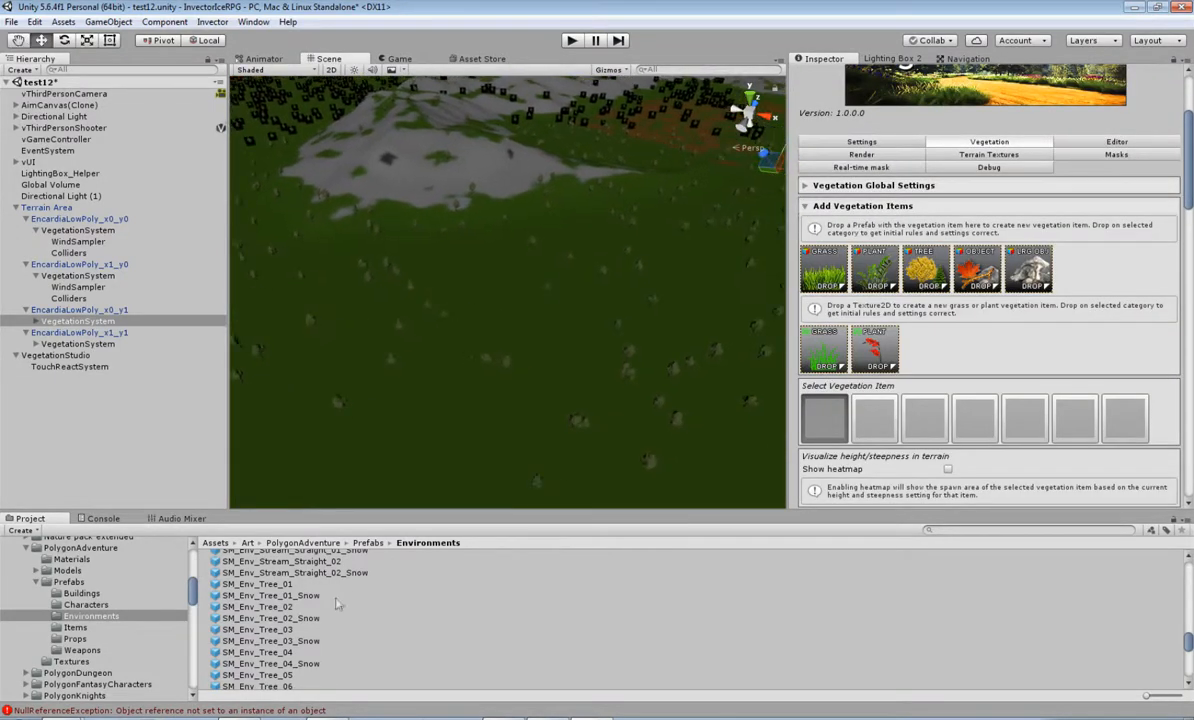
pyautogui.click(283, 675)
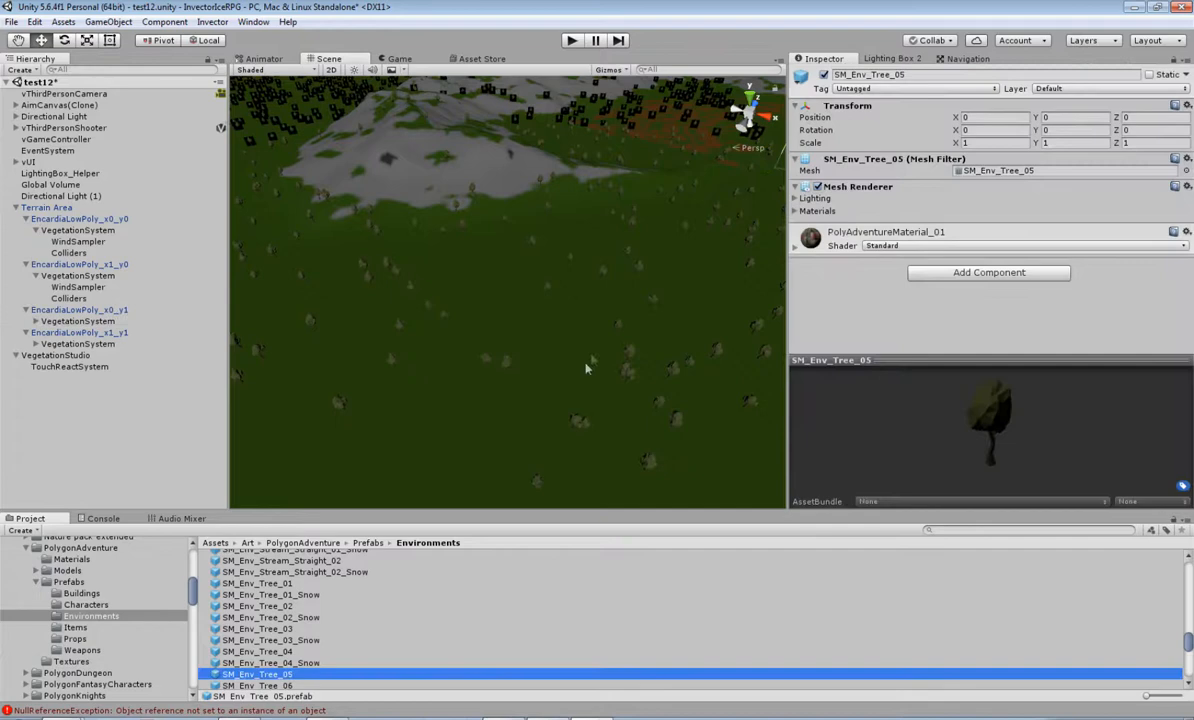
pyautogui.click(46, 230)
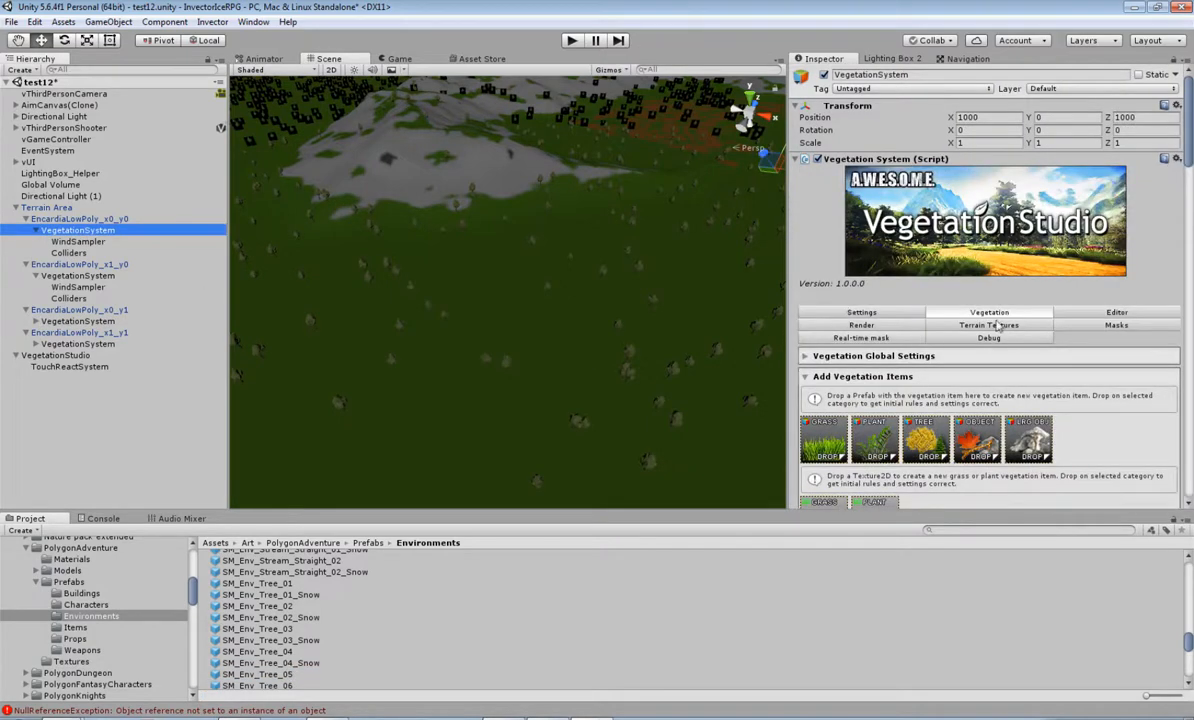
pyautogui.scroll(-2, 950, 358)
pyautogui.moveTo(283, 674); pyautogui.dragTo(925, 365)
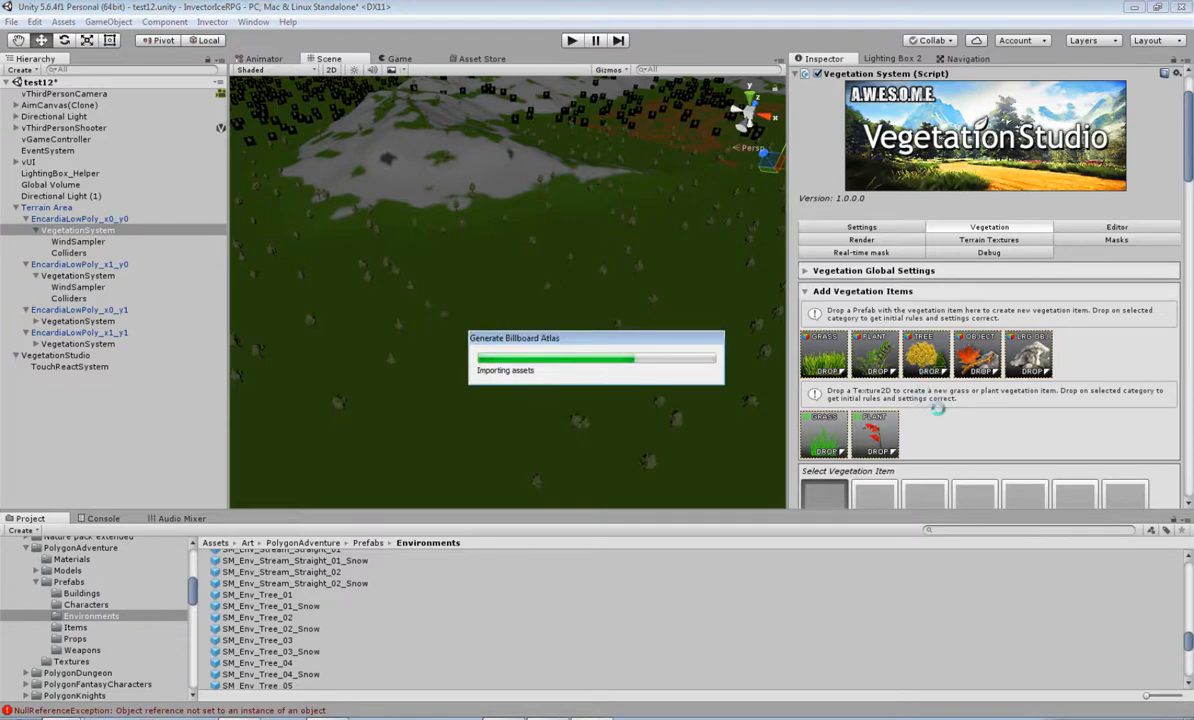
pyautogui.scroll(-10, 890, 385)
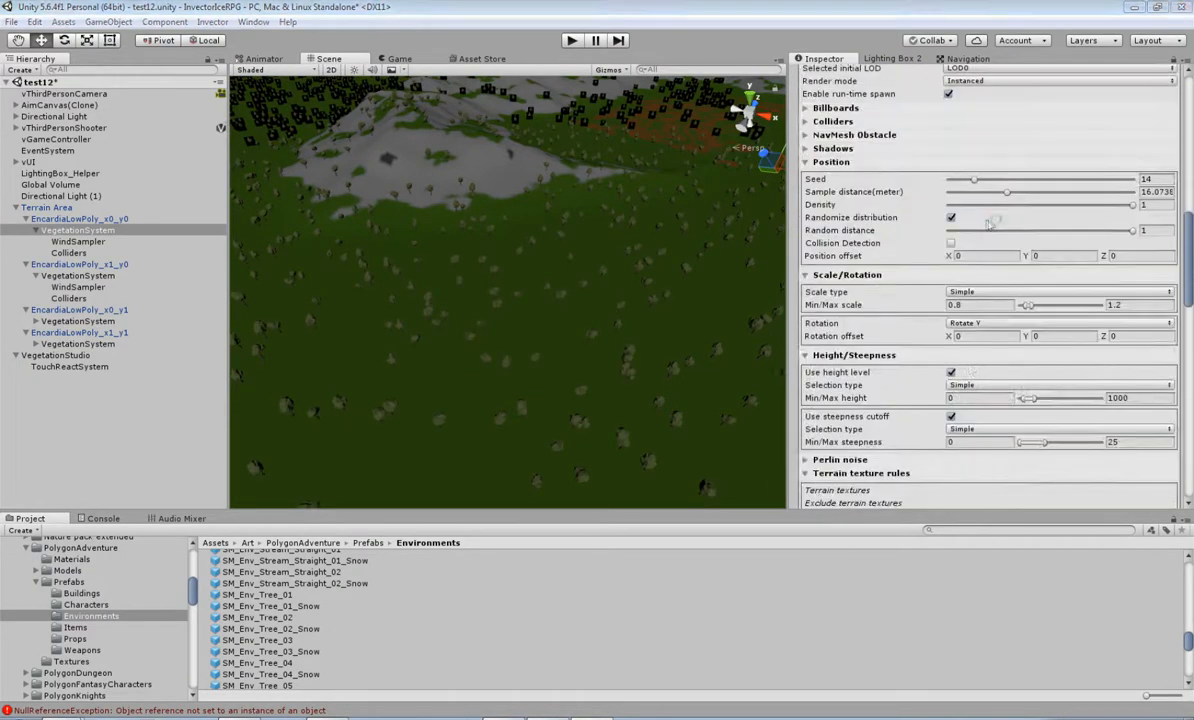
pyautogui.moveTo(966, 206); pyautogui.dragTo(960, 206)
# Enable include and exclude texture rules for SM_Env_Tree_05 and add an exclude rule with Texture 1.
pyautogui.scroll(-3, 950, 398)
pyautogui.click(951, 414)
pyautogui.click(950, 388)
pyautogui.click(965, 402)
# Add two include terrain texture rules to SM_Env_Tree_05, one with Texture 2 and one with Texture 3.
pyautogui.scroll(-5, 955, 458)
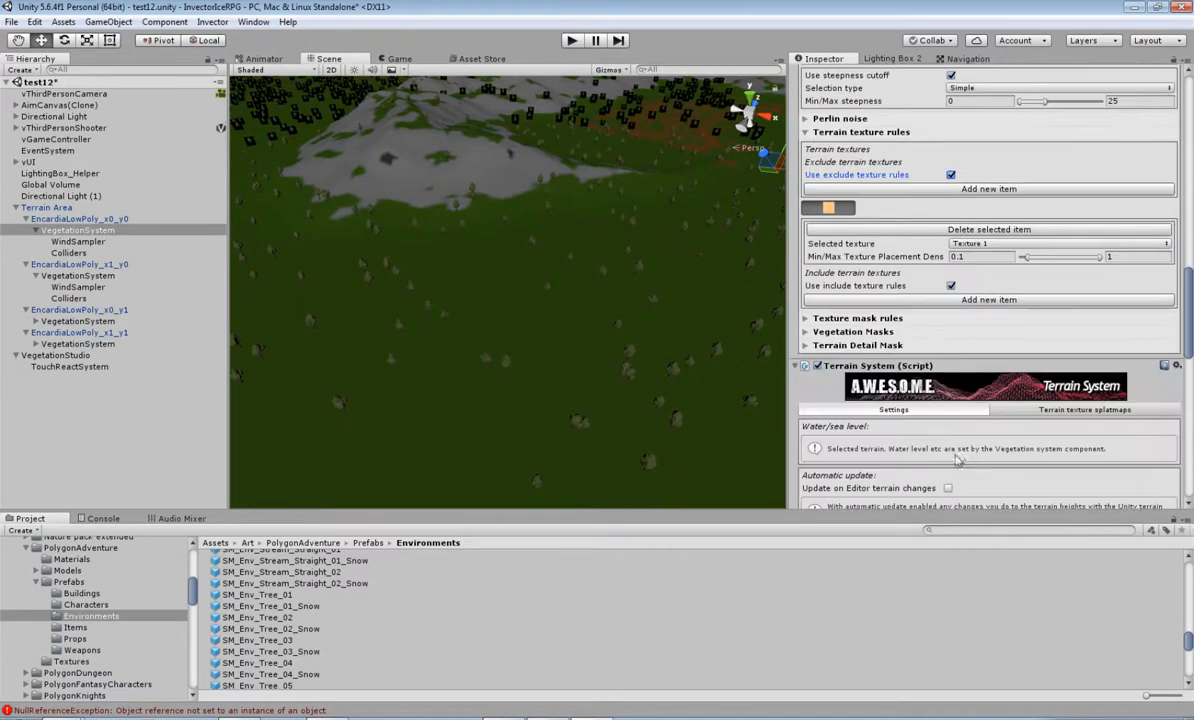
pyautogui.click(977, 301)
pyautogui.click(977, 301)
pyautogui.click(979, 355)
pyautogui.click(978, 384)
pyautogui.click(1000, 354)
pyautogui.click(1055, 404)
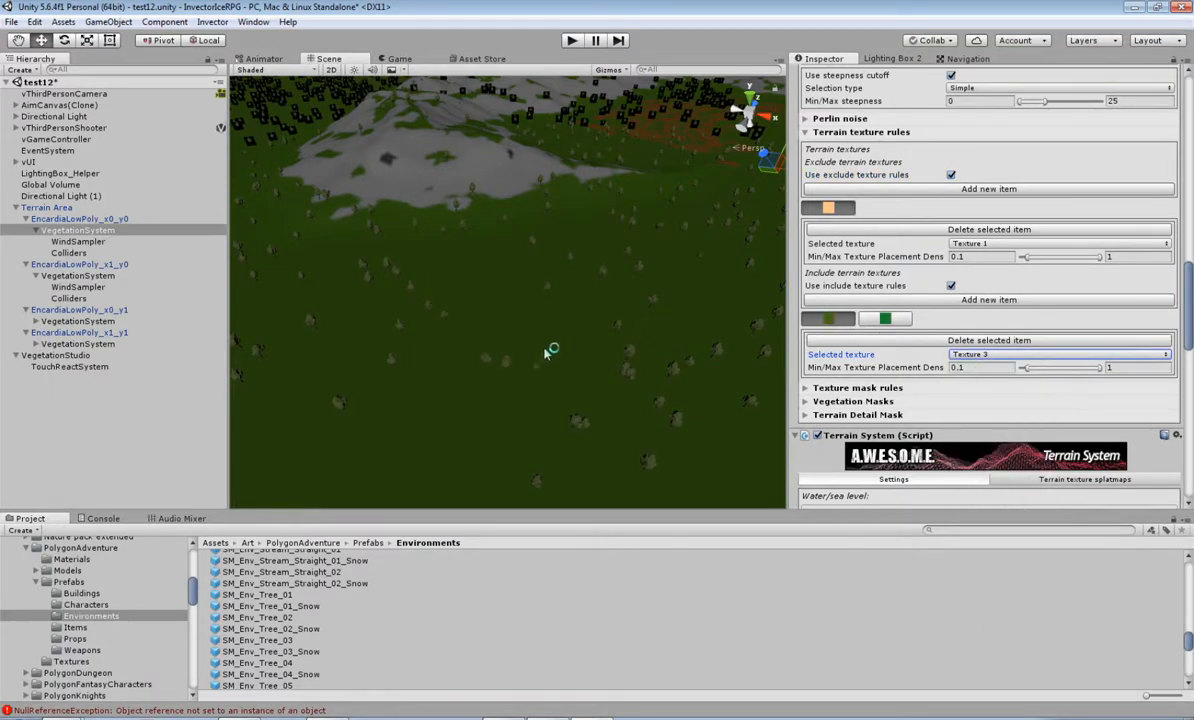
# Check the tree coverage from afar and set the SM_Env_Tree_05 density to 0.012.
pyautogui.scroll(-5, 570, 390)
pyautogui.moveTo(470, 379); pyautogui.dragTo(559, 122, button='middle')
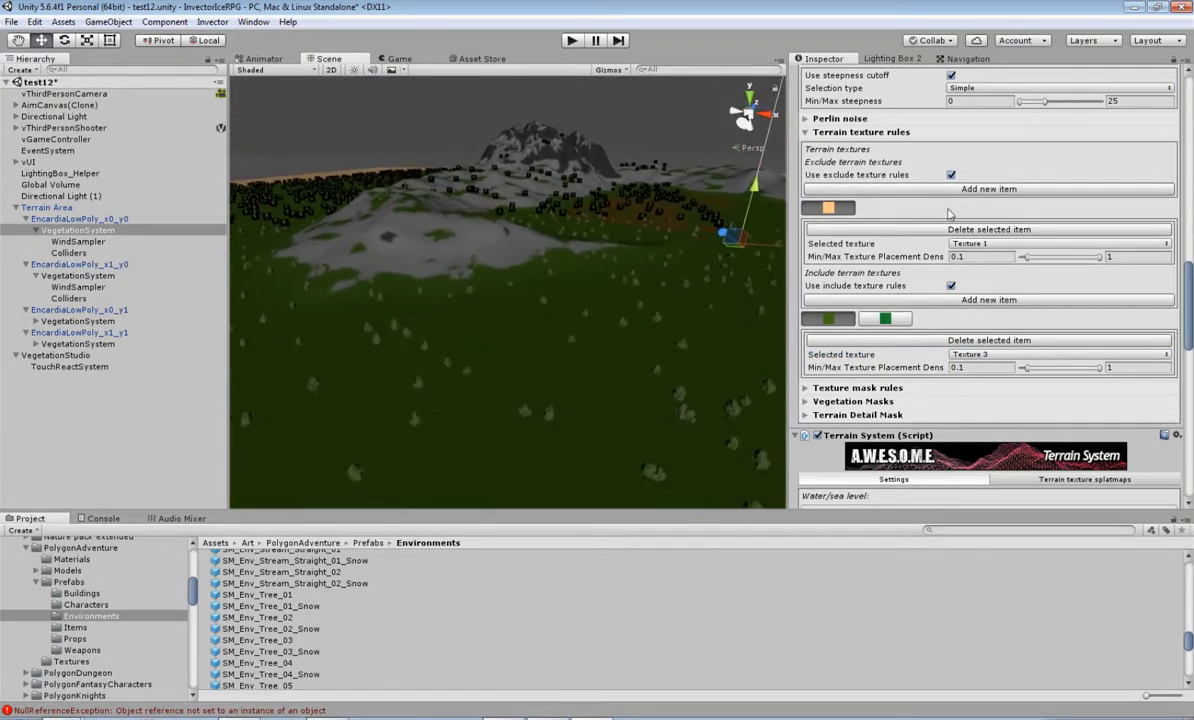
pyautogui.scroll(5, 895, 261)
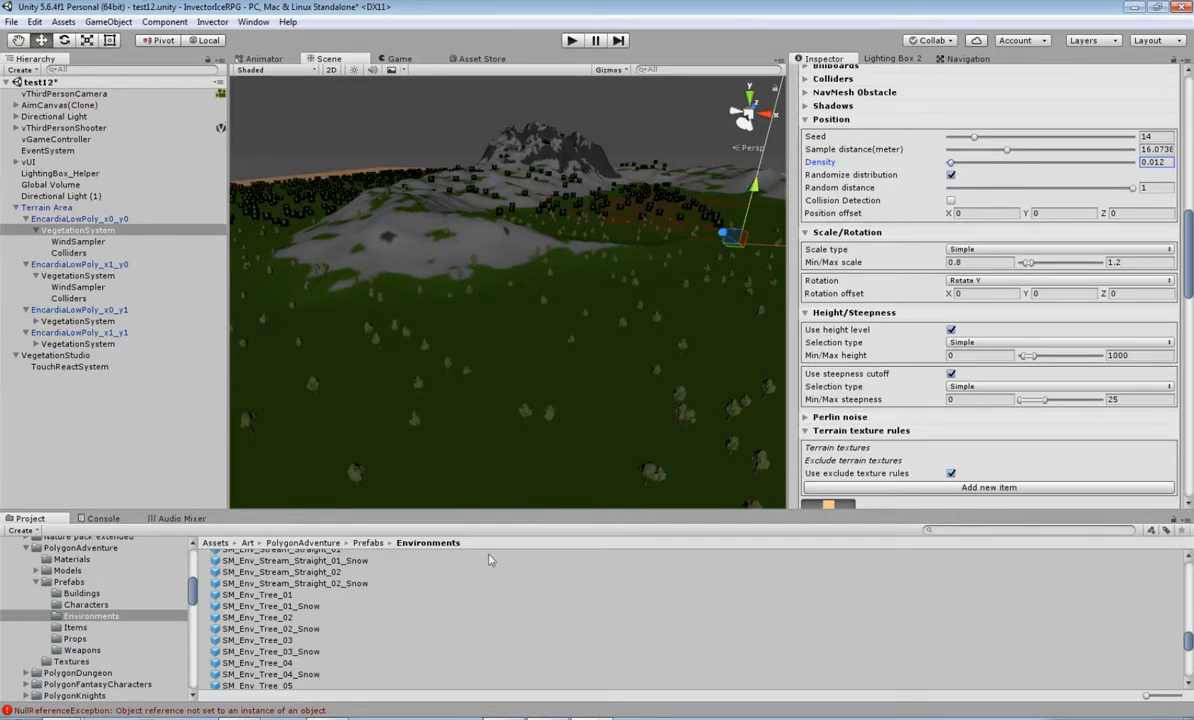
# Add the SM_Env_Tree_06 prefab as a tree vegetation item and set its density to 0.035.
pyautogui.scroll(8, 885, 318)
pyautogui.scroll(-3, 300, 668)
pyautogui.moveTo(287, 620); pyautogui.dragTo(913, 325)
pyautogui.moveTo(935, 203); pyautogui.dragTo(935, 203)
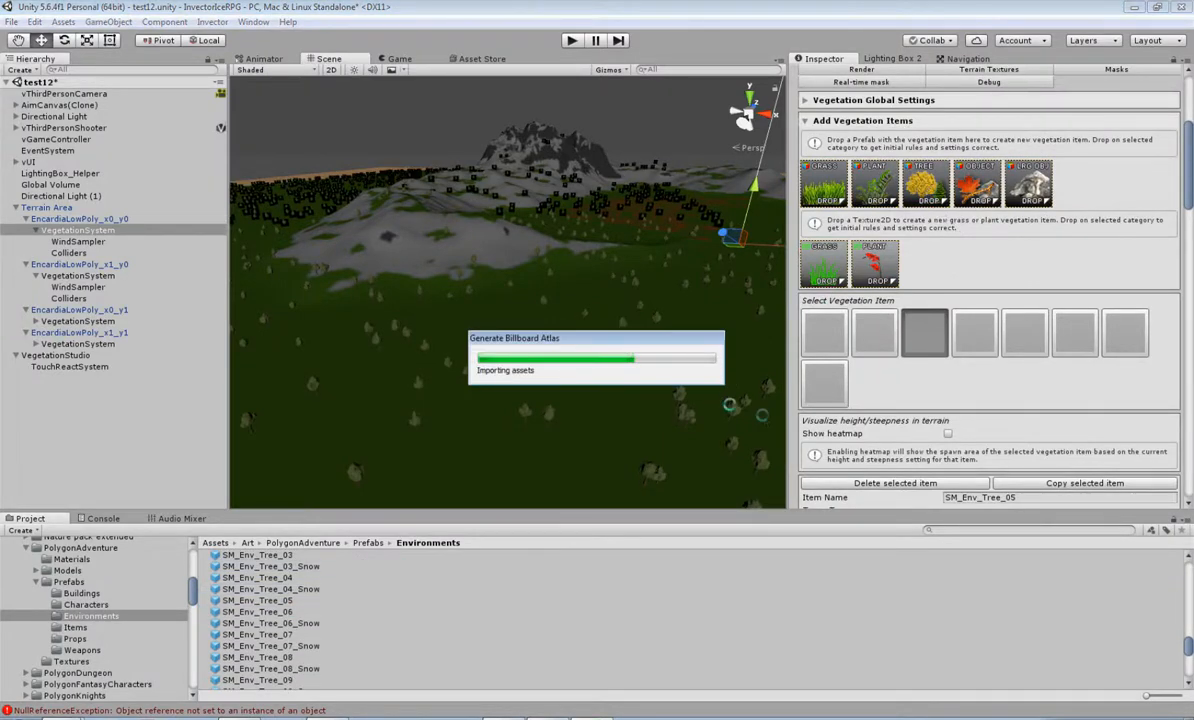
pyautogui.scroll(-3, 903, 396)
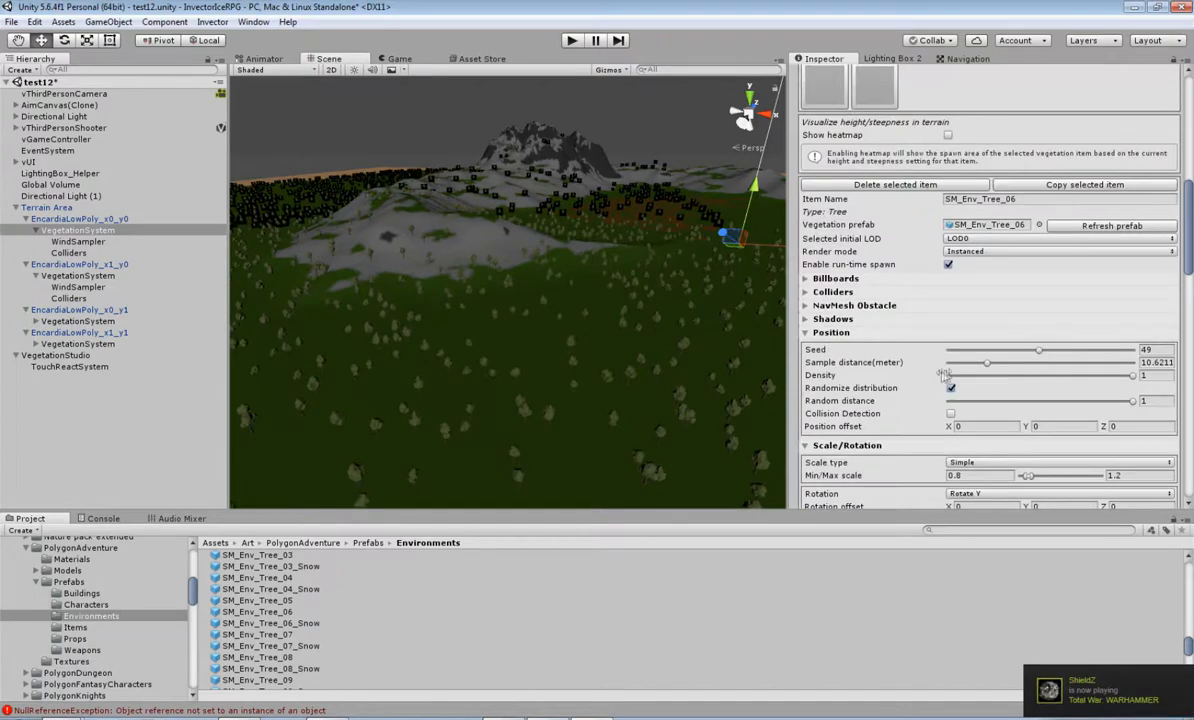
pyautogui.scroll(-3, 944, 374)
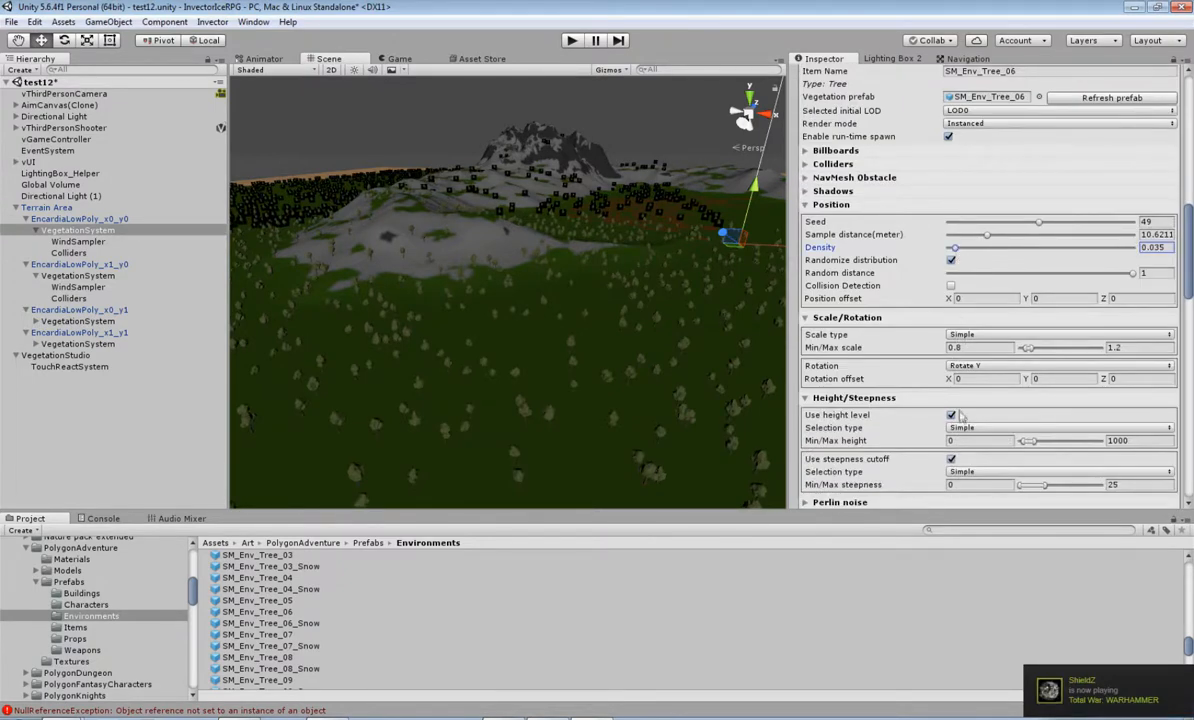
# Enable the include and exclude terrain texture rules for SM_Env_Tree_06 and add a second include texture item.
pyautogui.scroll(-4, 963, 428)
pyautogui.click(950, 413)
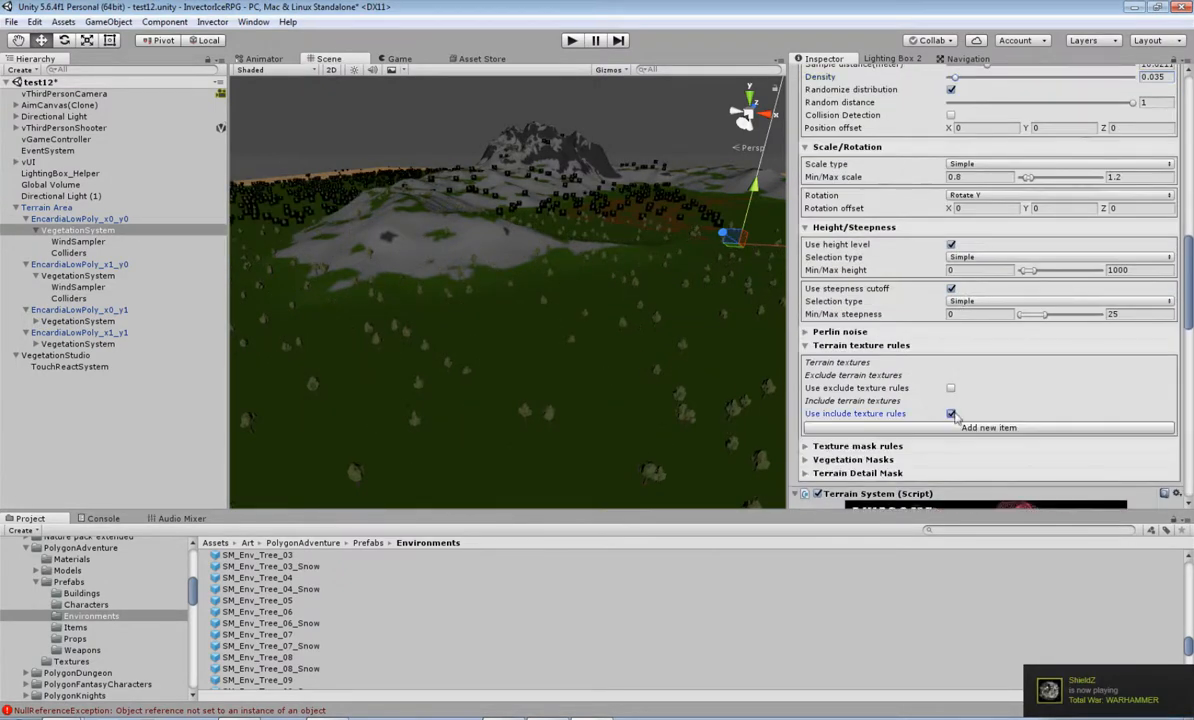
pyautogui.click(950, 388)
pyautogui.scroll(-3, 968, 458)
pyautogui.click(906, 406)
pyautogui.click(906, 406)
pyautogui.scroll(-2, 995, 452)
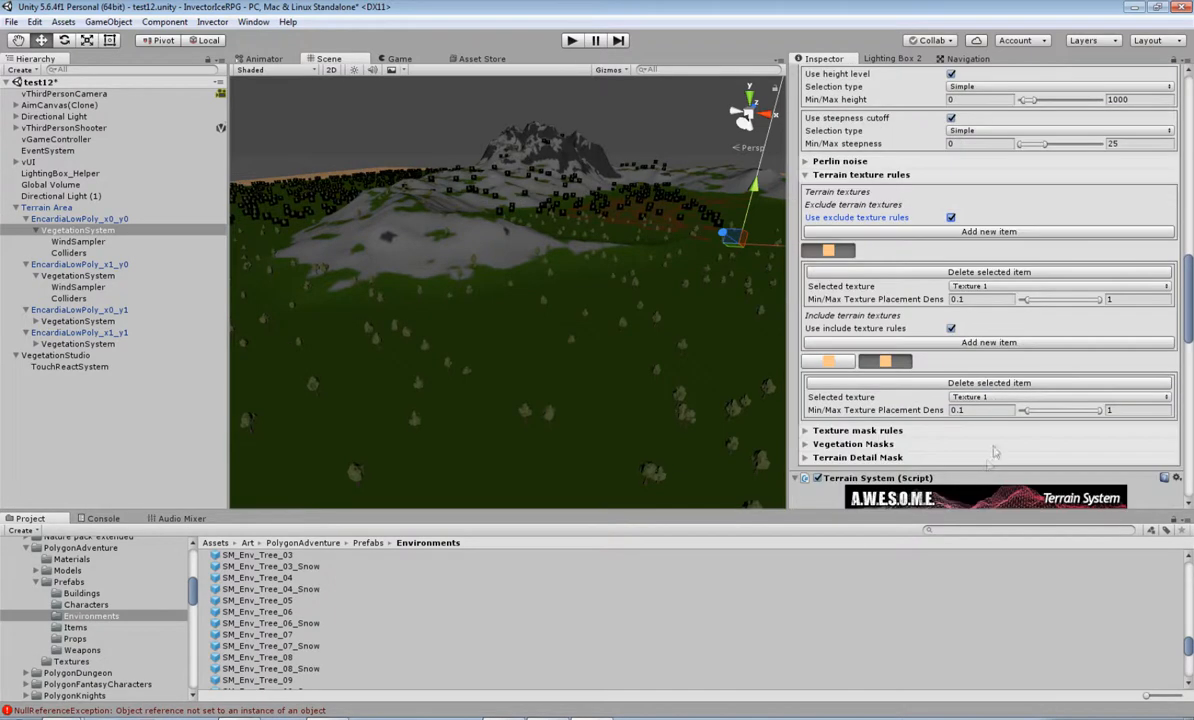
# Assign Texture 2 and Texture 3 to the two include texture items of SM_Env_Tree_06.
pyautogui.click(1020, 397)
pyautogui.click(997, 430)
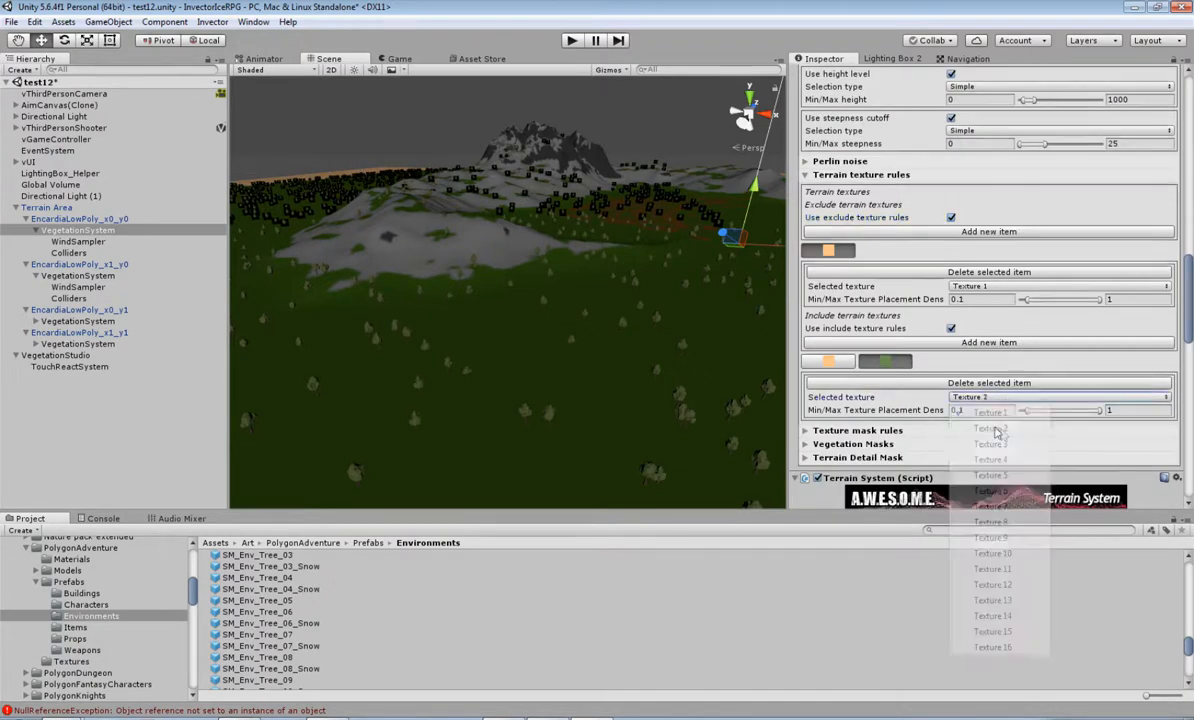
pyautogui.click(828, 361)
pyautogui.click(1020, 397)
pyautogui.click(990, 444)
# Add the SM_Env_Tree_08 prefab as a tree vegetation item.
pyautogui.scroll(10, 962, 385)
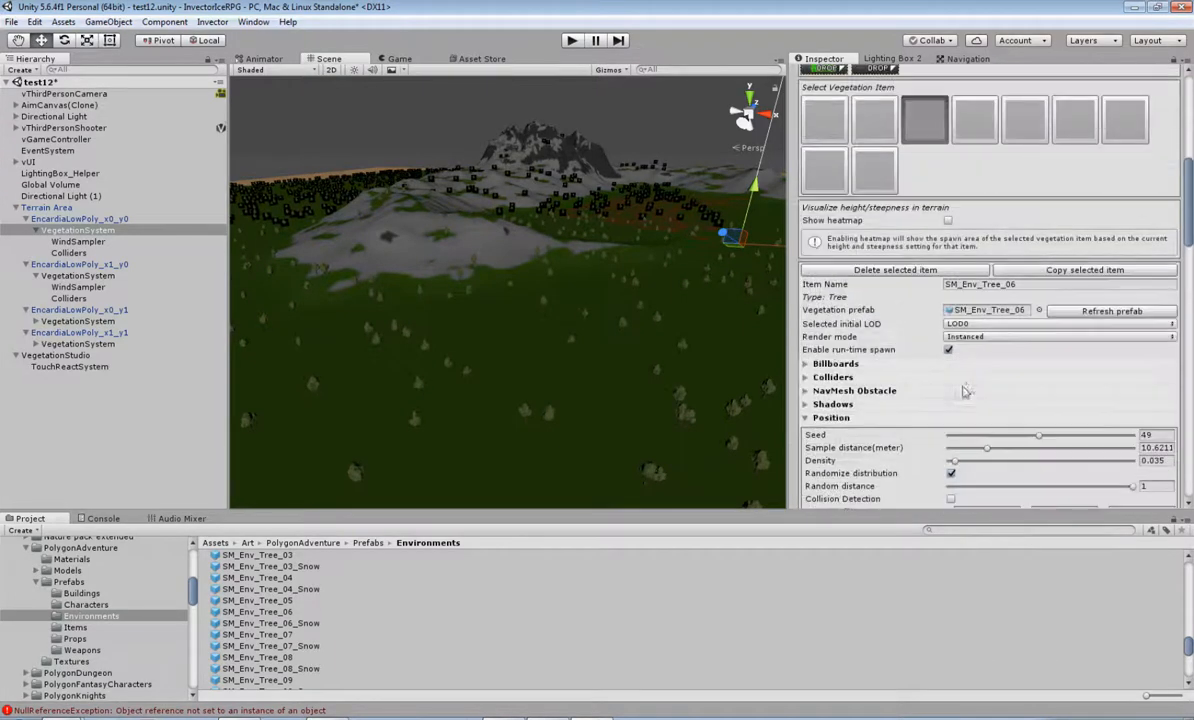
pyautogui.moveTo(648, 295); pyautogui.dragTo(386, 322, button='right')
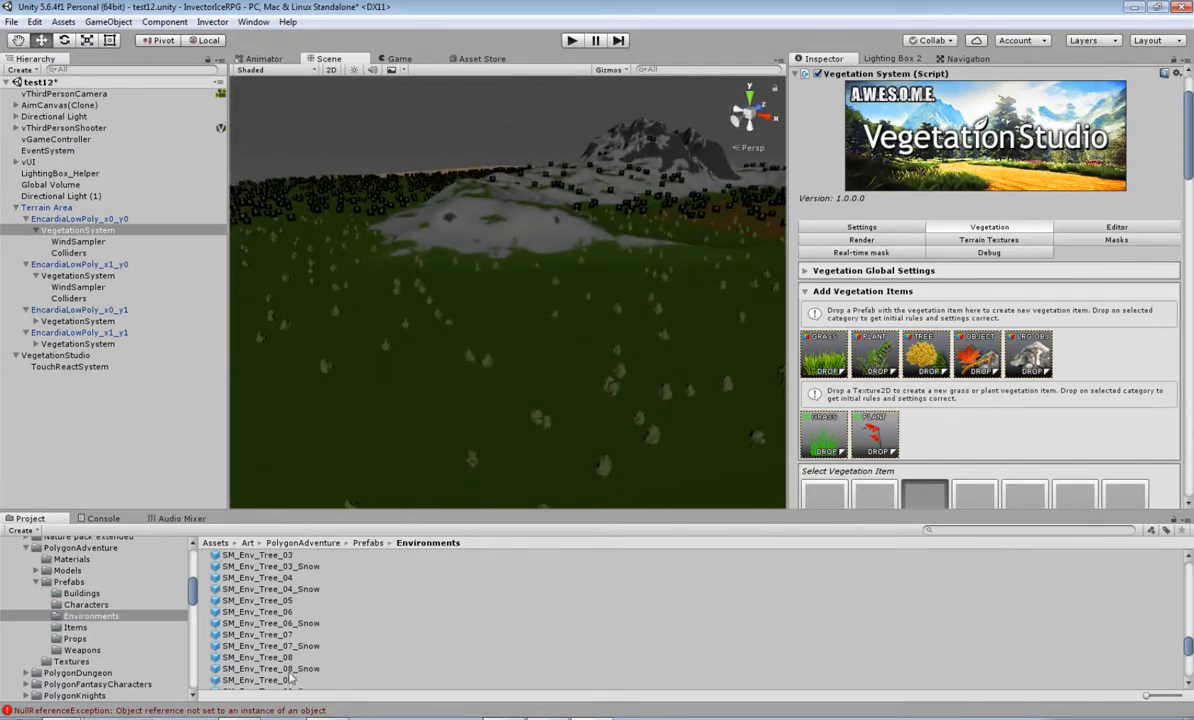
pyautogui.moveTo(284, 660); pyautogui.dragTo(872, 348)
pyautogui.scroll(-5, 934, 300)
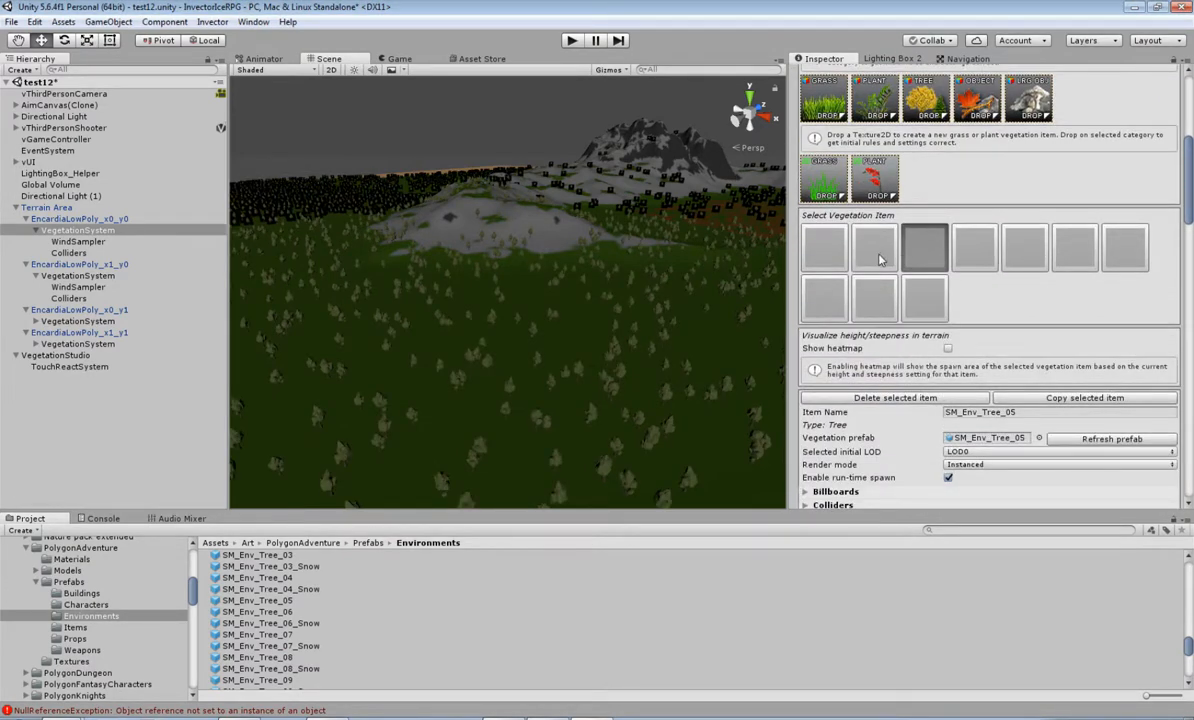
# Select the newly added tree among the vegetation items and set its density to 0.008.
pyautogui.click(878, 258)
pyautogui.click(975, 250)
pyautogui.click(1025, 250)
pyautogui.click(1076, 250)
pyautogui.click(975, 255)
pyautogui.scroll(-5, 940, 345)
pyautogui.click(951, 335)
pyautogui.scroll(-3, 990, 385)
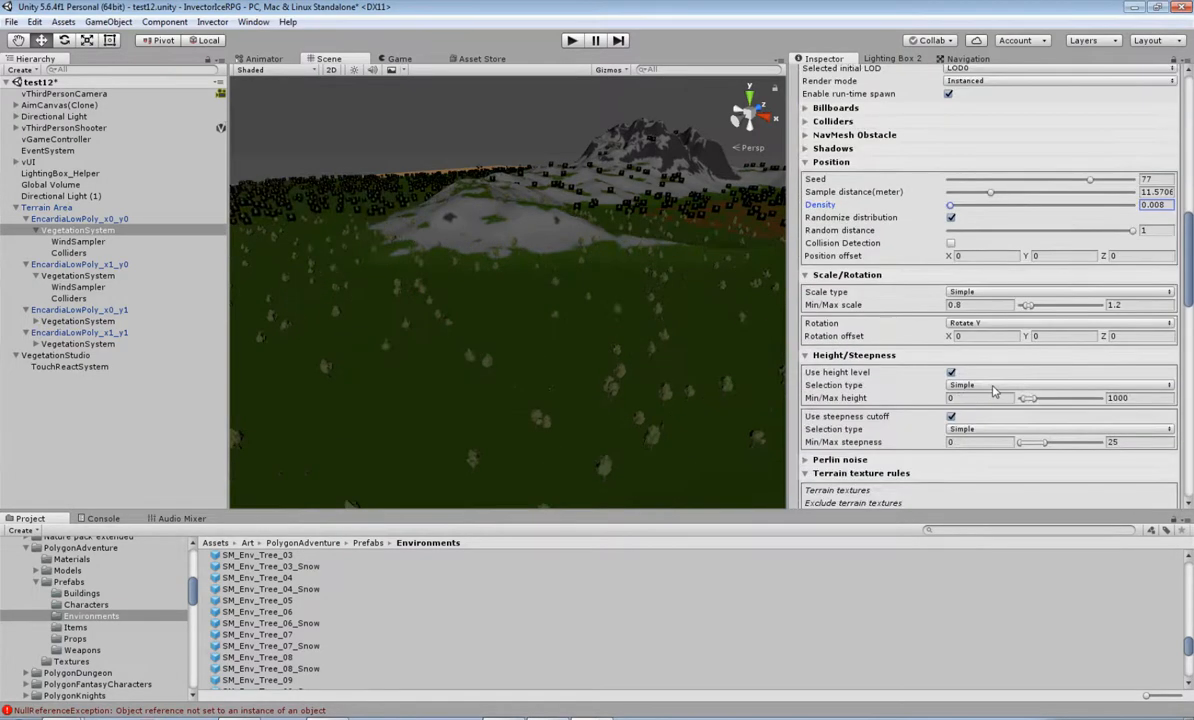
# Enable the exclude and include terrain texture rules for the new tree and add a second include texture item.
pyautogui.scroll(-3, 990, 390)
pyautogui.click(949, 389)
pyautogui.scroll(-4, 950, 345)
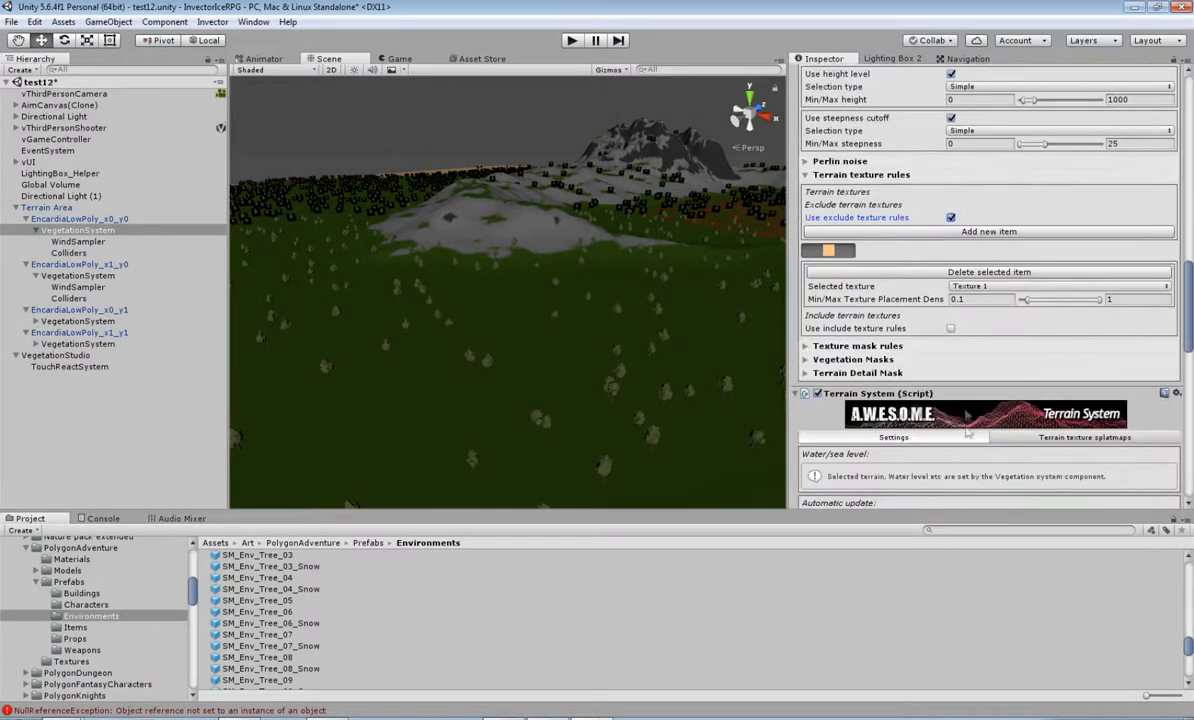
pyautogui.click(951, 331)
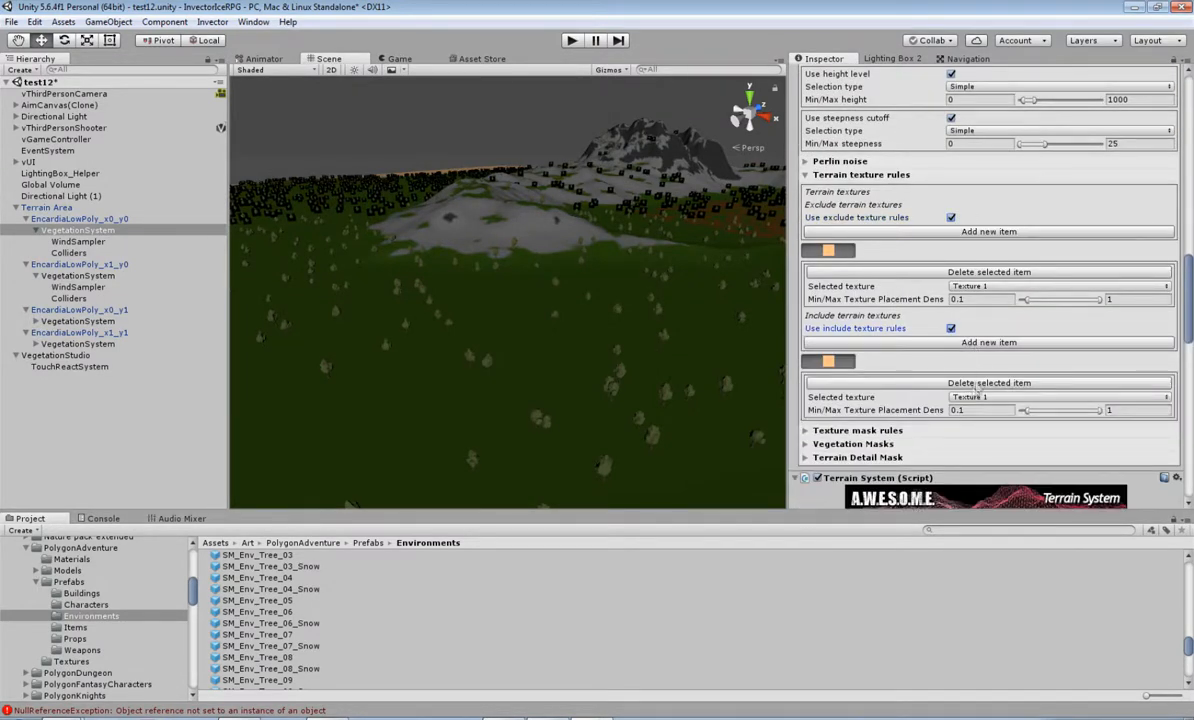
pyautogui.click(988, 343)
# Assign Texture 2 and Texture 3 to the new tree's two include texture items.
pyautogui.click(970, 397)
pyautogui.click(988, 429)
pyautogui.click(990, 397)
pyautogui.click(993, 444)
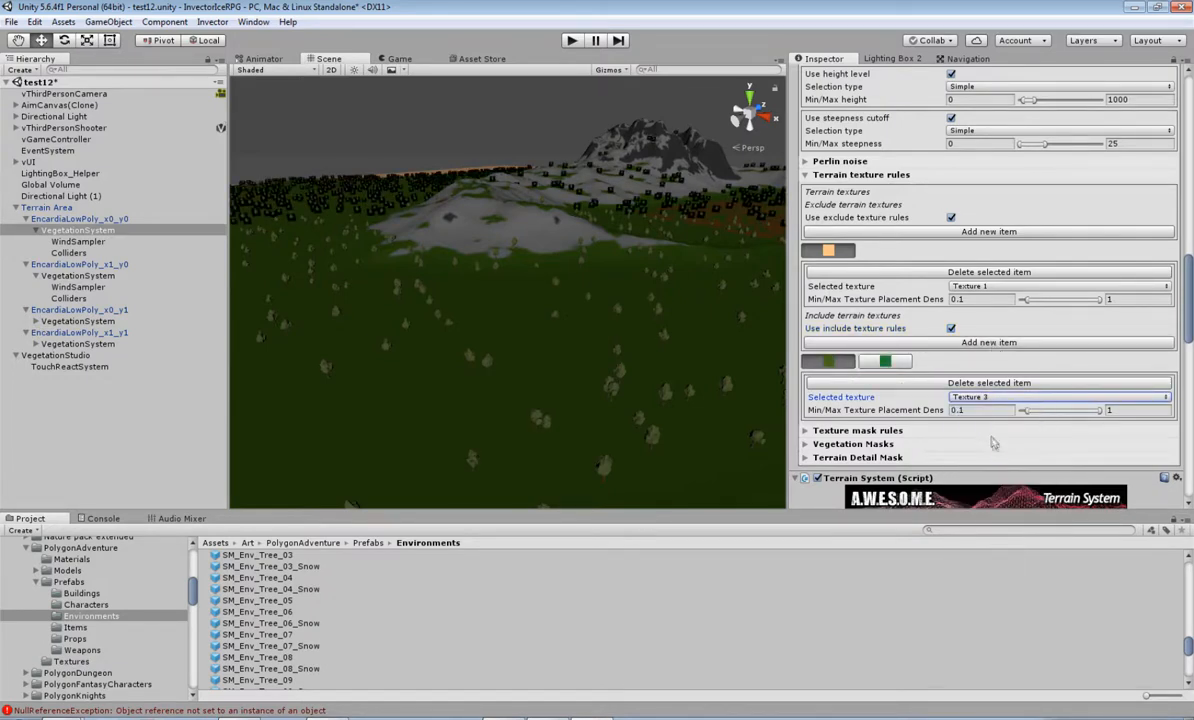
# Add the SM_Env_Tree_07 prefab as a tree vegetation item.
pyautogui.scroll(15, 870, 320)
pyautogui.moveTo(555, 353); pyautogui.dragTo(698, 352, button='right')
pyautogui.moveTo(468, 315); pyautogui.dragTo(703, 338, button='right')
pyautogui.scroll(-2, 927, 403)
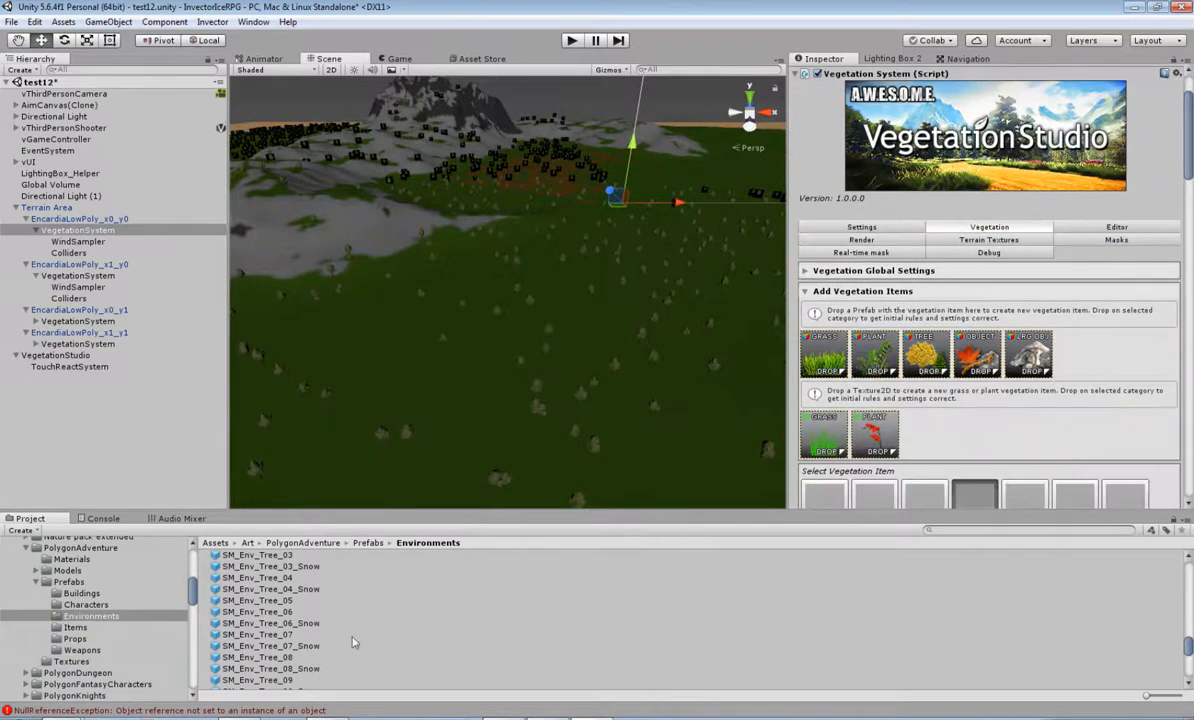
pyautogui.moveTo(275, 637); pyautogui.dragTo(919, 356)
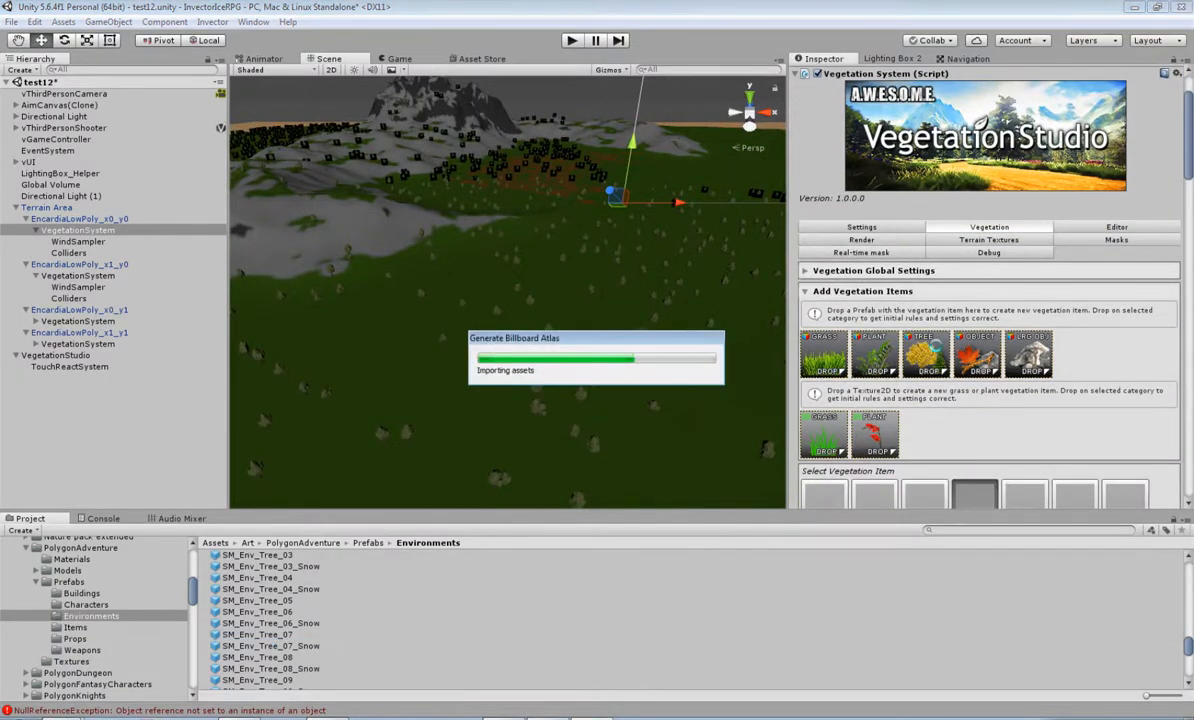
# Set the density of SM_Env_Tree_07 to 0.015.
pyautogui.scroll(-6, 990, 385)
pyautogui.scroll(-6, 991, 330)
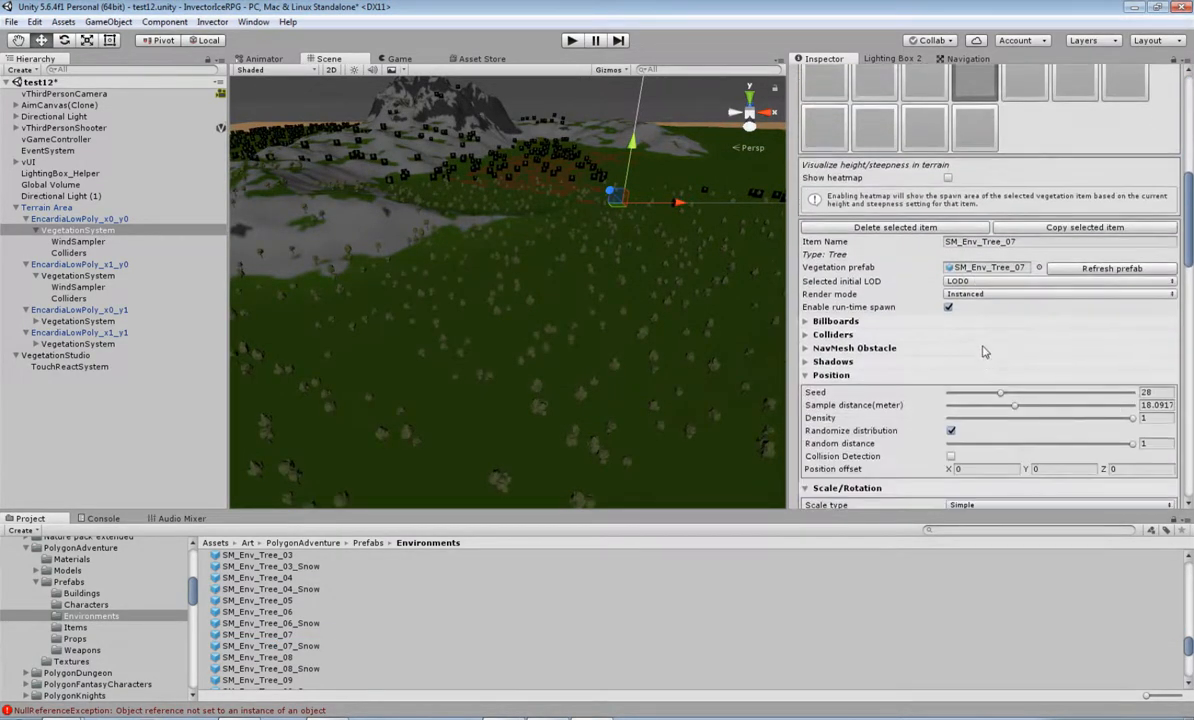
pyautogui.moveTo(962, 299); pyautogui.dragTo(957, 297)
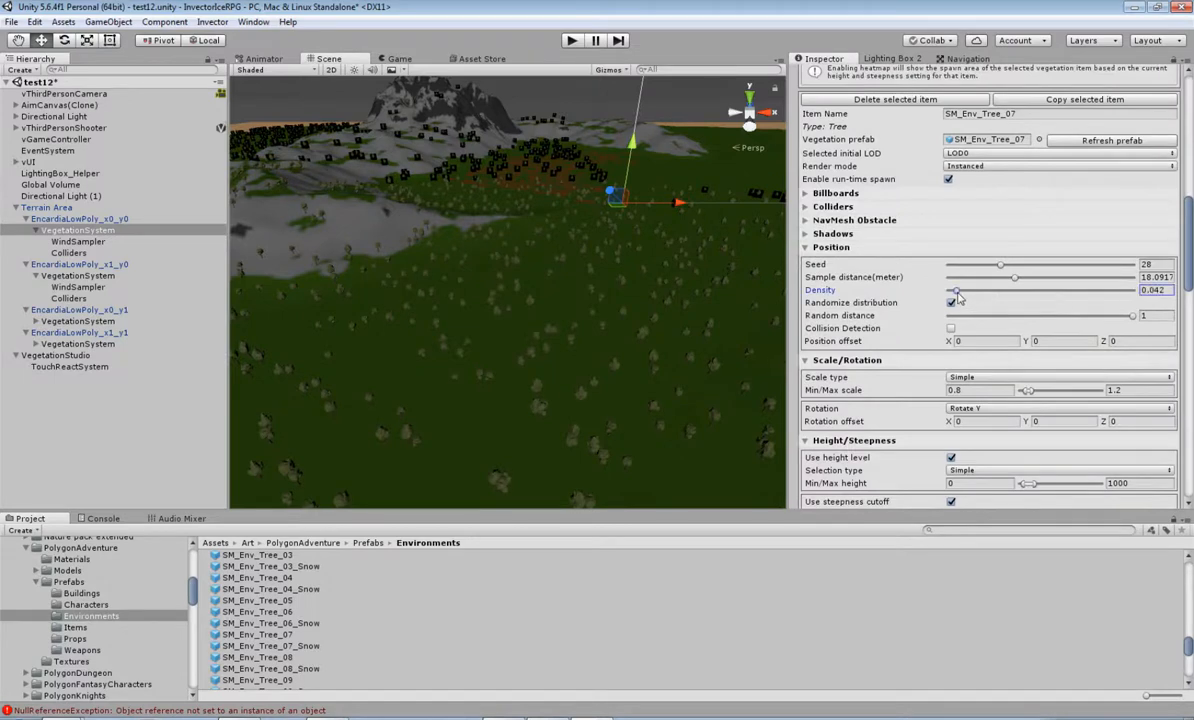
pyautogui.scroll(-3, 969, 365)
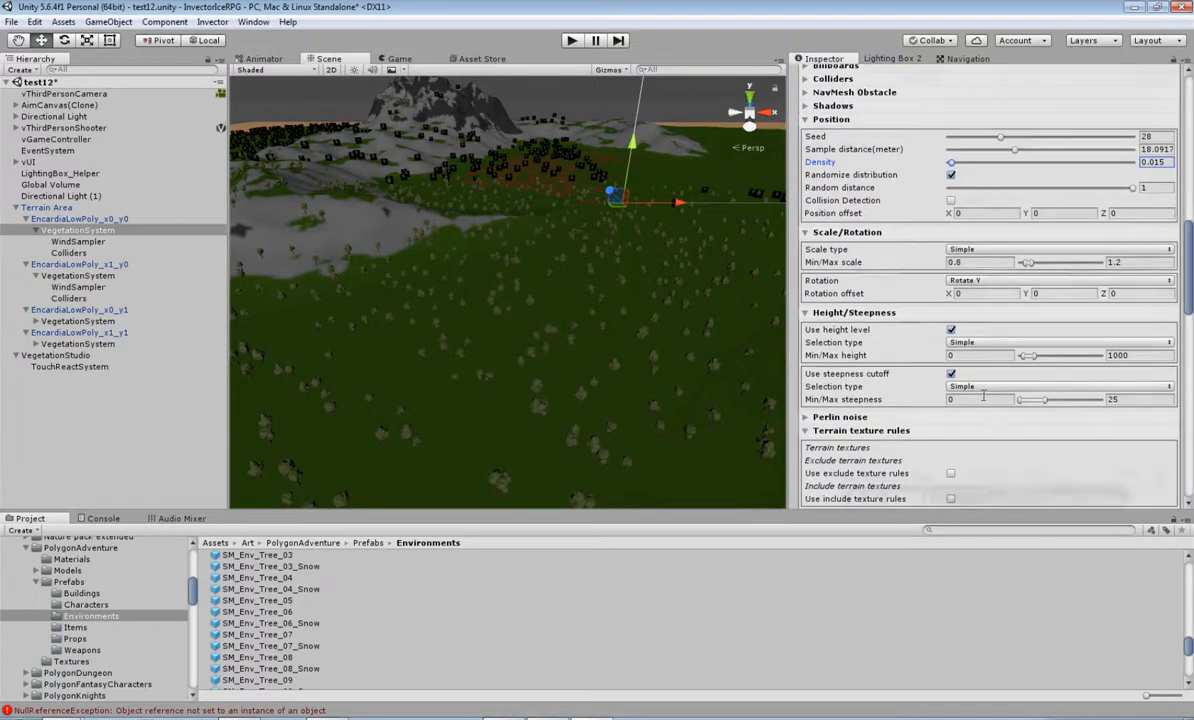
# Enable the exclude and include terrain texture rules for SM_Env_Tree_07 and add a second include texture item.
pyautogui.scroll(-3, 973, 374)
pyautogui.click(951, 346)
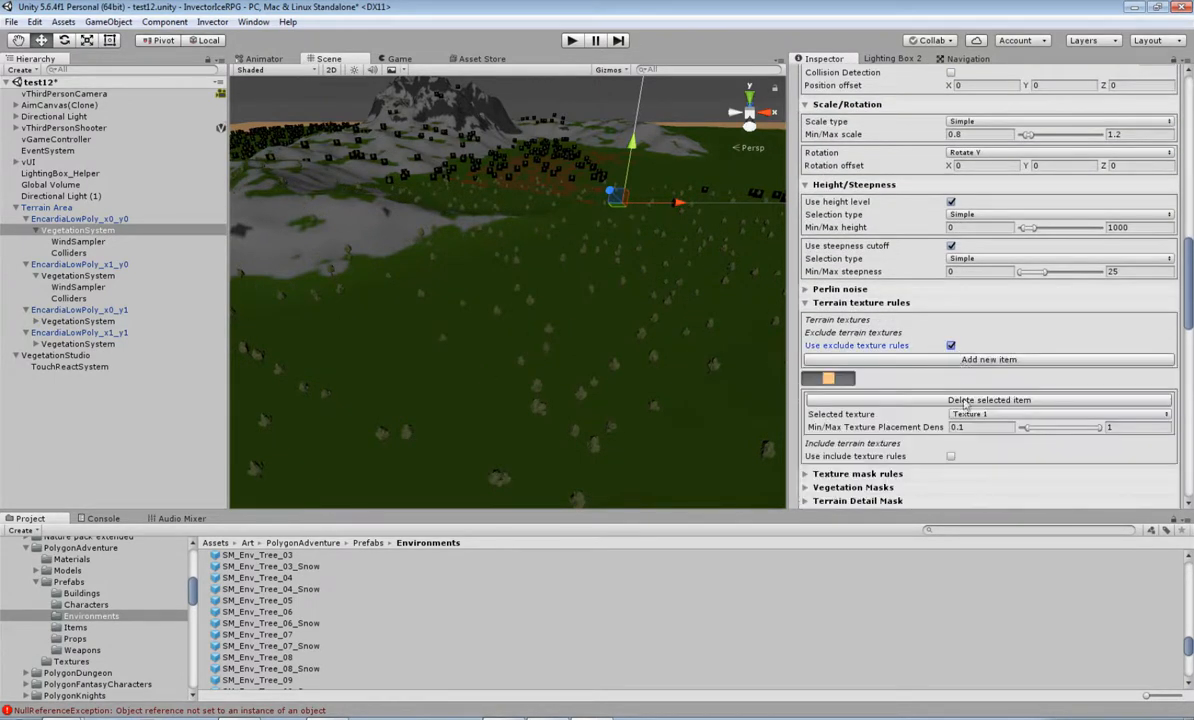
pyautogui.scroll(-2, 953, 379)
pyautogui.click(951, 371)
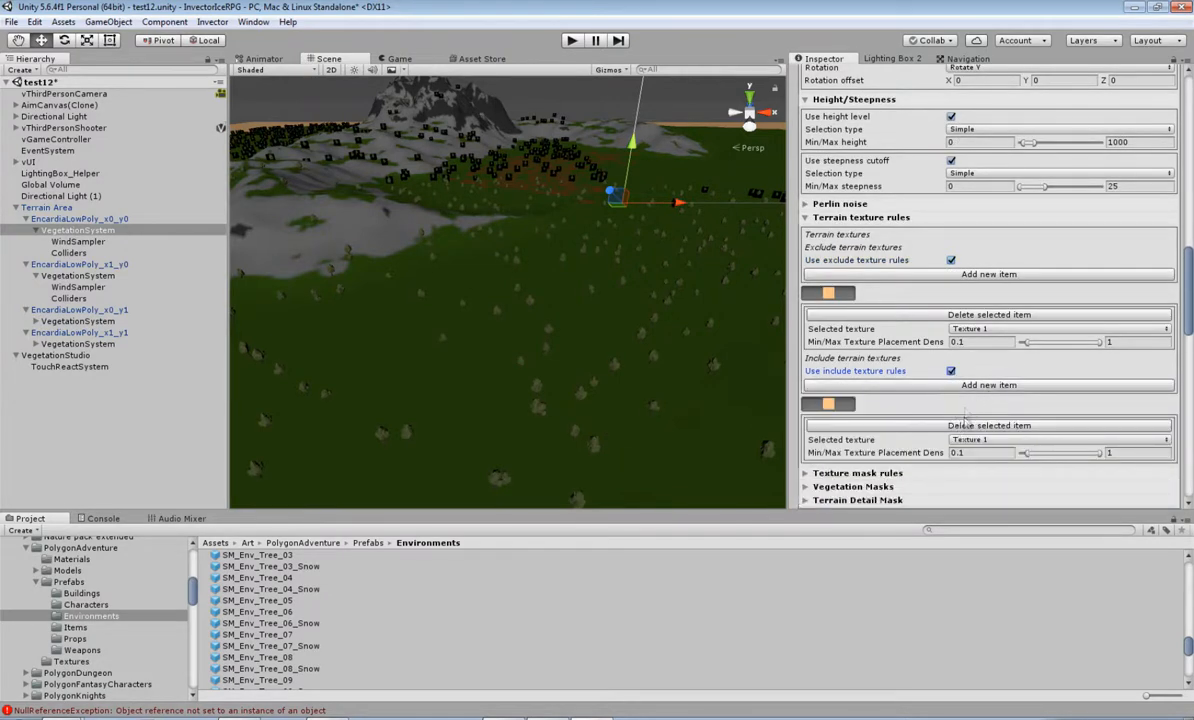
pyautogui.click(973, 386)
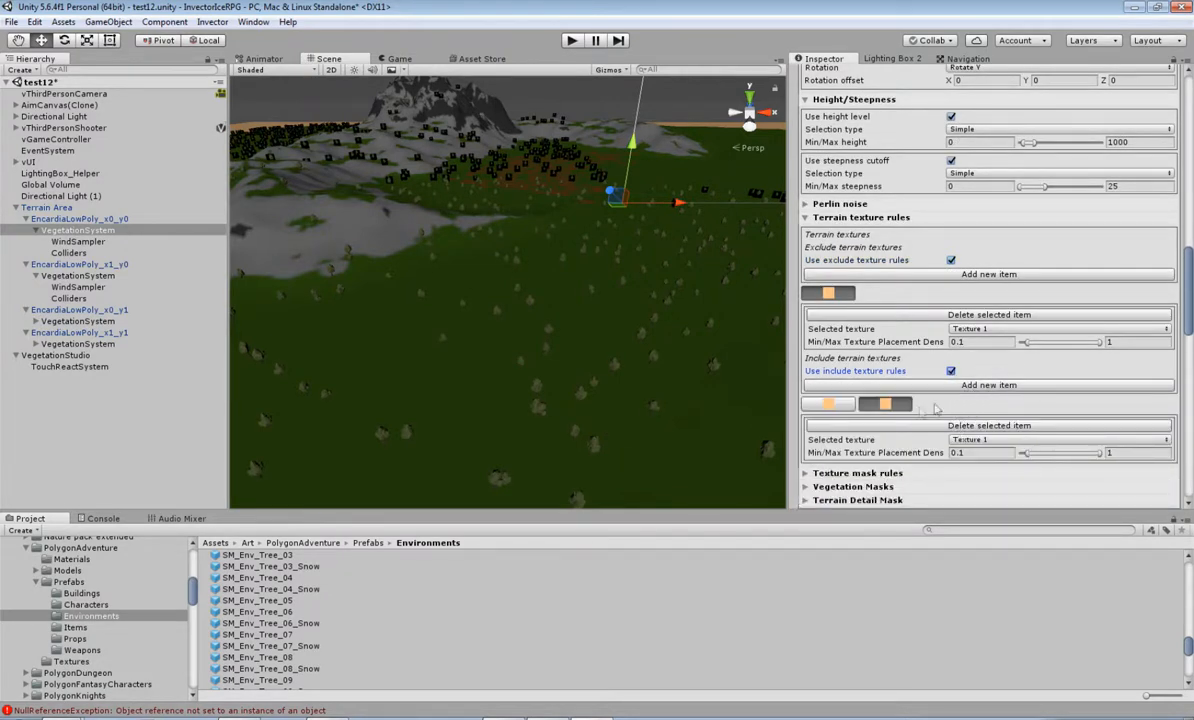
# Assign Texture 2 and Texture 3 to the two include texture items of SM_Env_Tree_07.
pyautogui.click(997, 444)
pyautogui.click(985, 455)
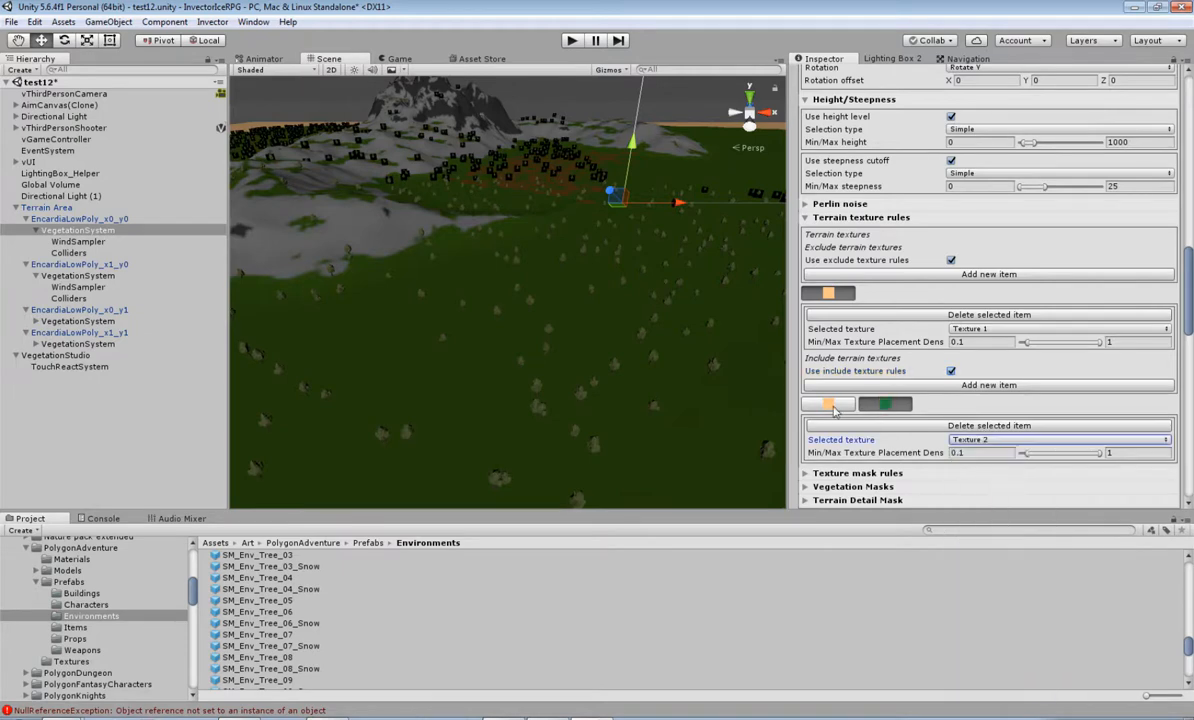
pyautogui.click(1000, 440)
pyautogui.click(990, 487)
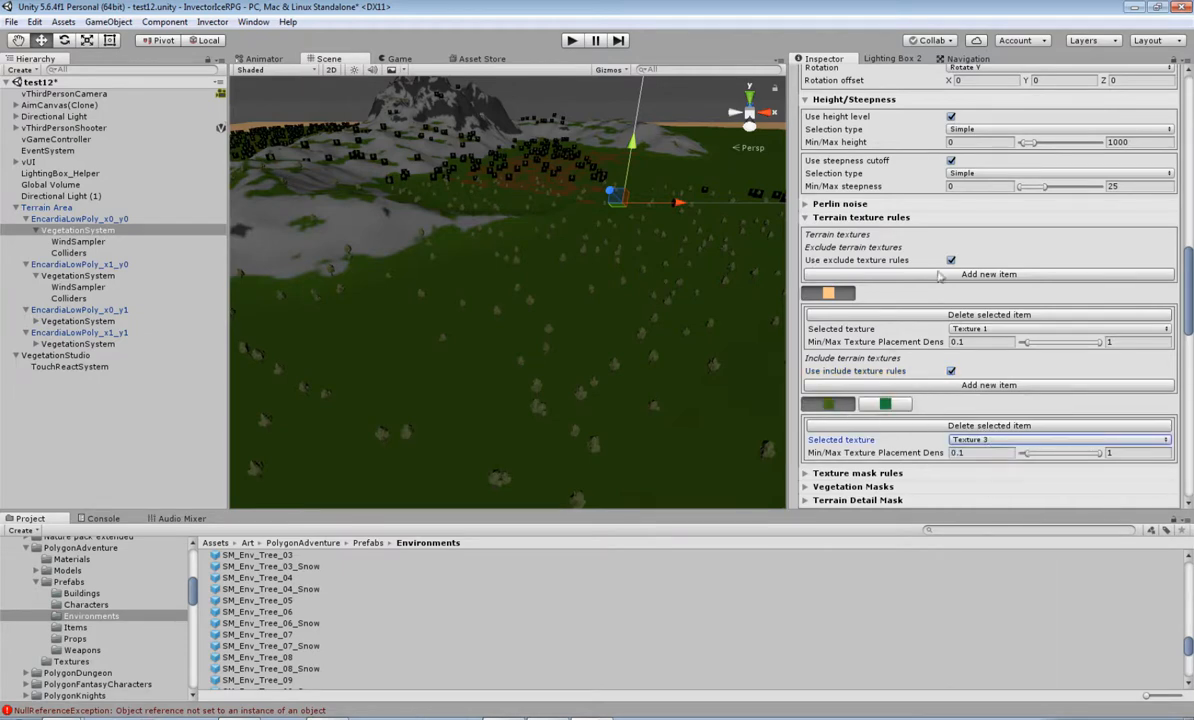
# Examine the tree distribution across the terrain in the scene from several distances and angles.
pyautogui.scroll(15, 990, 300)
pyautogui.scroll(3, 935, 283)
pyautogui.moveTo(565, 336); pyautogui.dragTo(777, 177, button='middle')
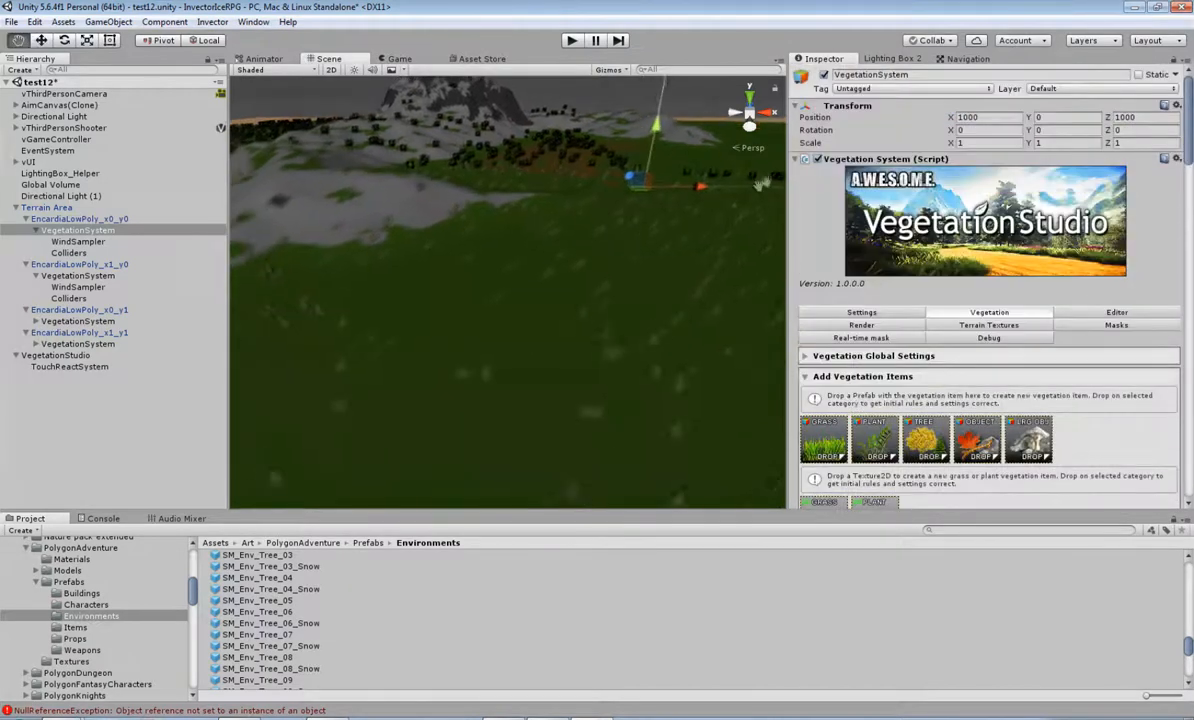
pyautogui.moveTo(607, 345); pyautogui.dragTo(685, 404, button='right')
pyautogui.moveTo(685, 404); pyautogui.dragTo(573, 251, button='middle')
pyautogui.scroll(-7, 629, 360)
pyautogui.moveTo(626, 341); pyautogui.dragTo(471, 369, button='right')
pyautogui.scroll(-5, 480, 362)
pyautogui.scroll(10, 545, 365)
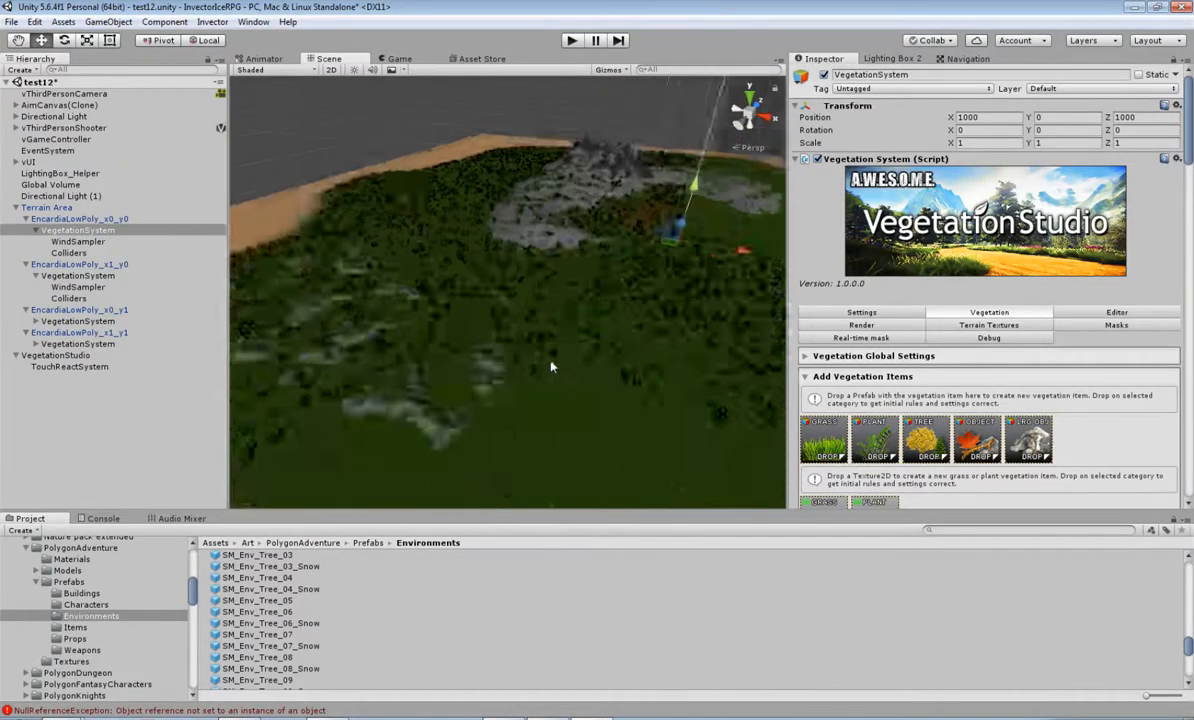
# Preview the SM_Env_Tree_010 and SM_Env_Tree_09 prefabs.
pyautogui.scroll(-2, 292, 605)
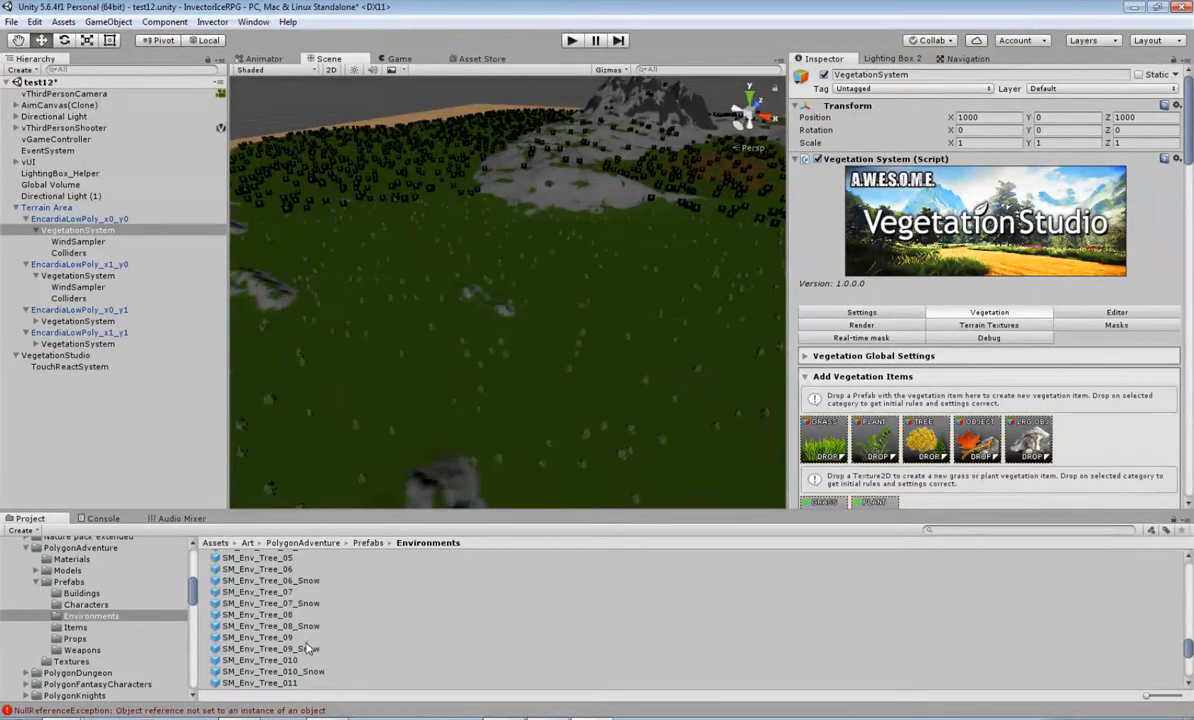
pyautogui.click(283, 618)
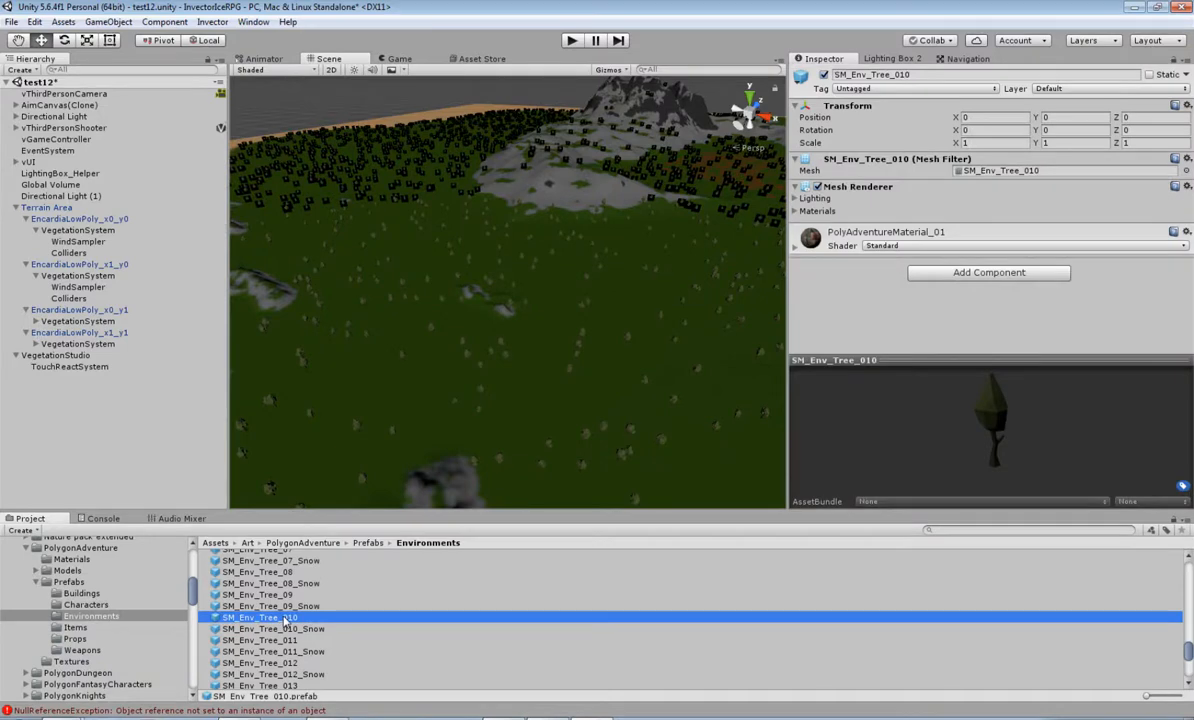
pyautogui.click(286, 595)
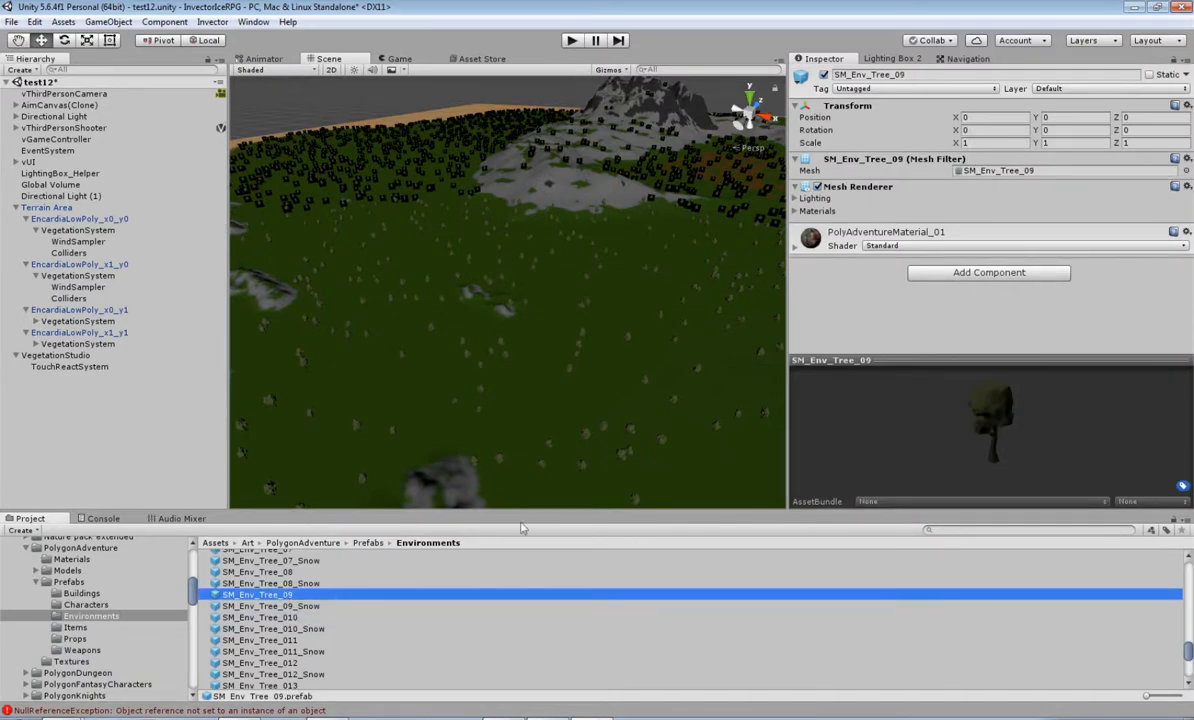
# Add SM_Env_Tree_09 as a tree item to the VegetationSystem of EncardiaLowPoly_x0_y0 and set its density to 0.027.
pyautogui.click(70, 230)
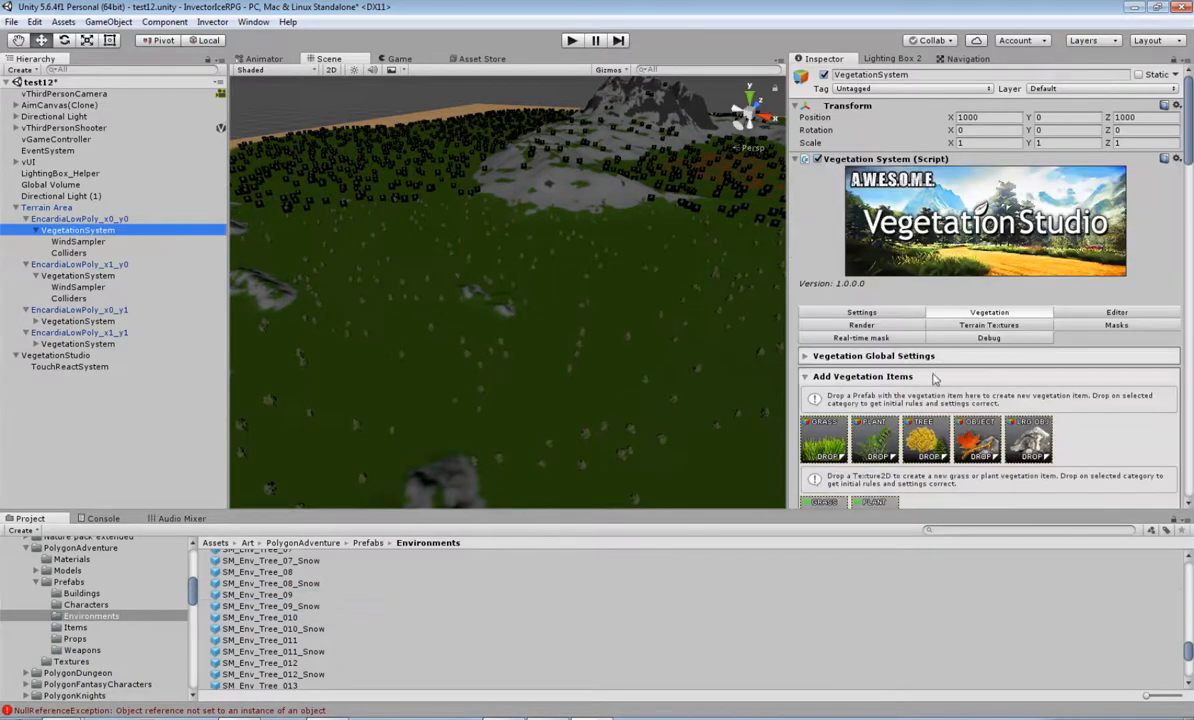
pyautogui.moveTo(289, 598); pyautogui.dragTo(922, 226)
pyautogui.scroll(-5, 944, 366)
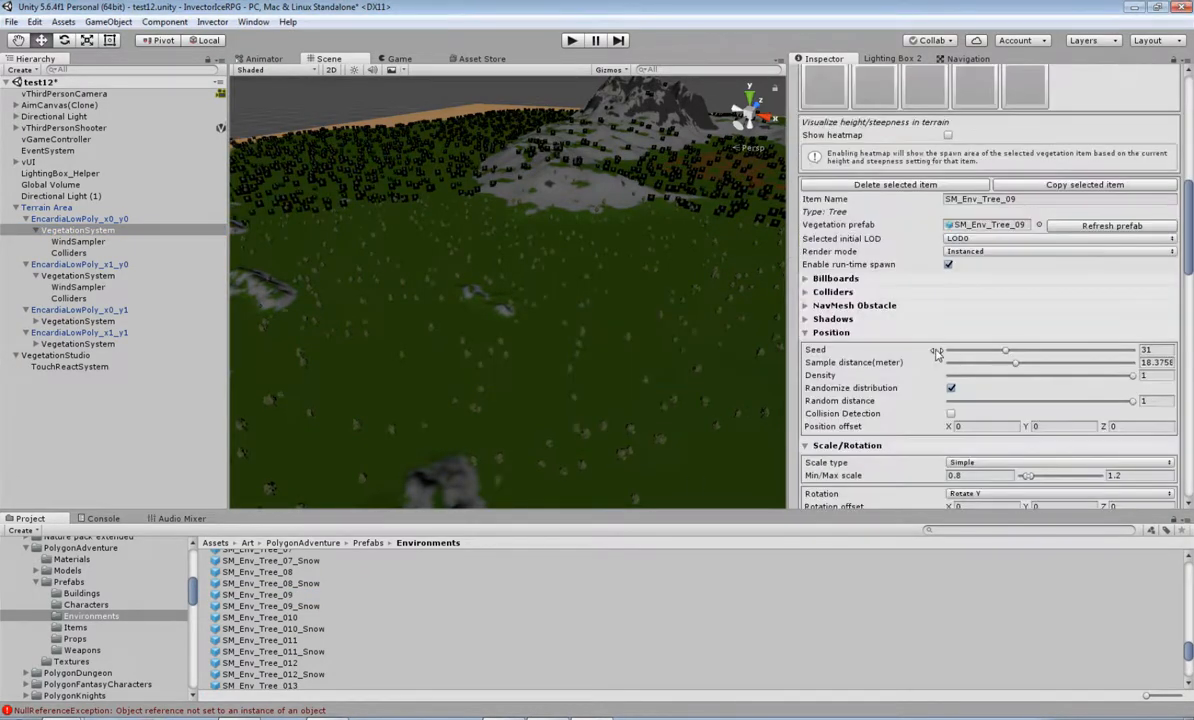
pyautogui.click(949, 377)
pyautogui.moveTo(953, 378); pyautogui.dragTo(955, 379)
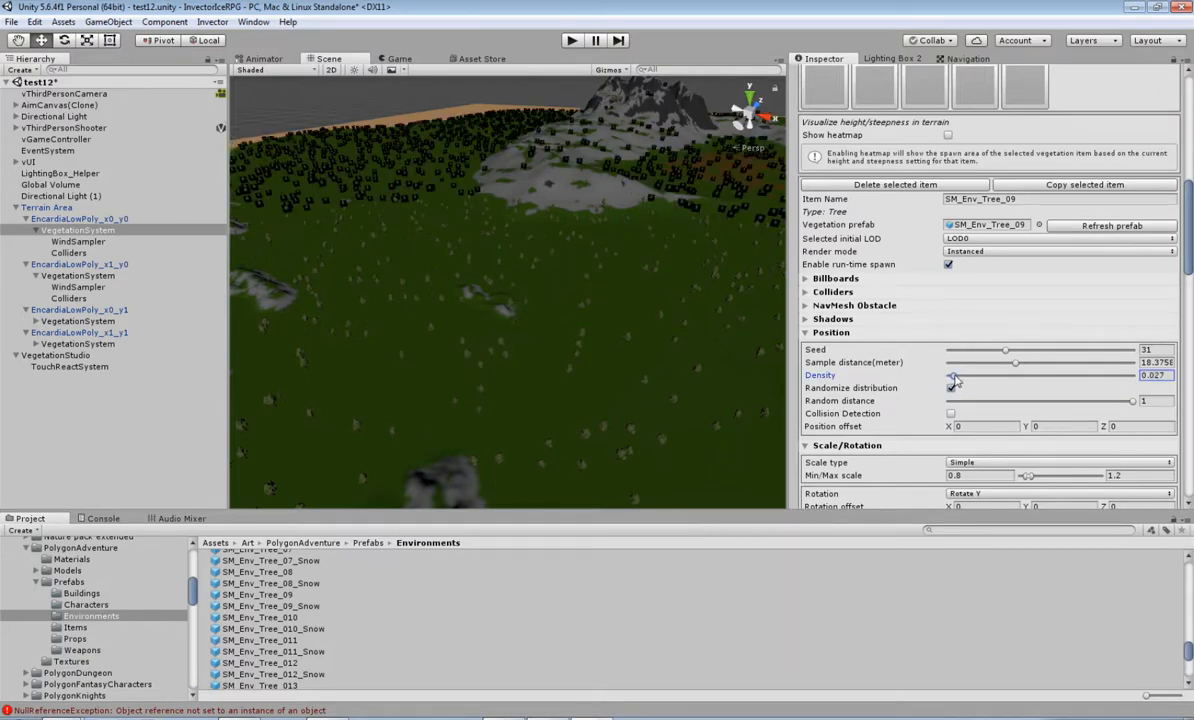
# Enable the exclude and include terrain texture rules for SM_Env_Tree_09.
pyautogui.scroll(-4, 966, 410)
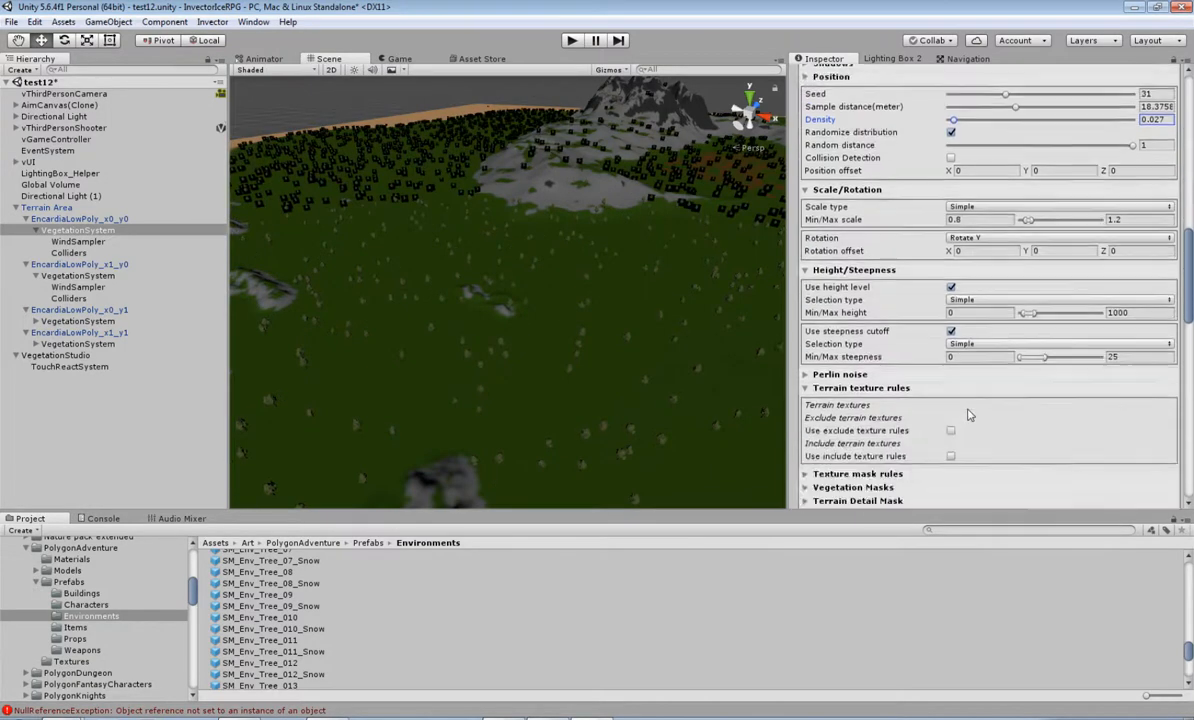
pyautogui.click(951, 430)
pyautogui.click(893, 443)
pyautogui.scroll(-2, 893, 430)
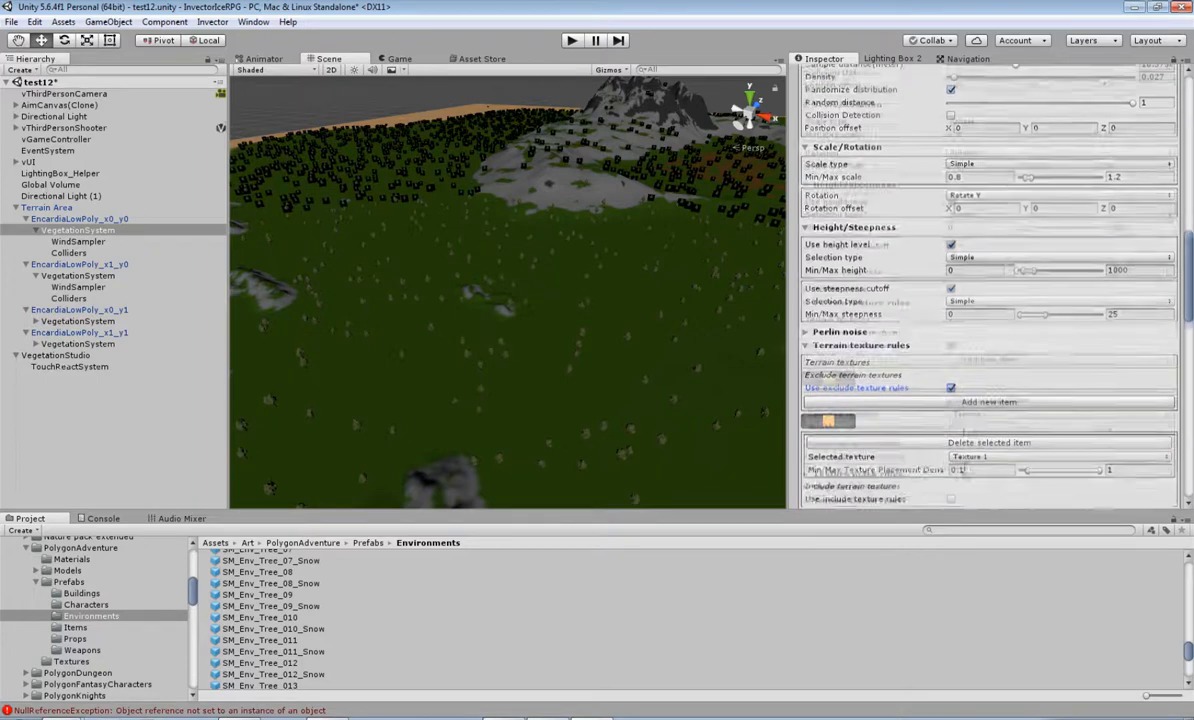
pyautogui.click(951, 413)
# Add a second include texture rule for SM_Env_Tree_09 and set the two include rules to Texture 4 and Texture 2.
pyautogui.click(968, 429)
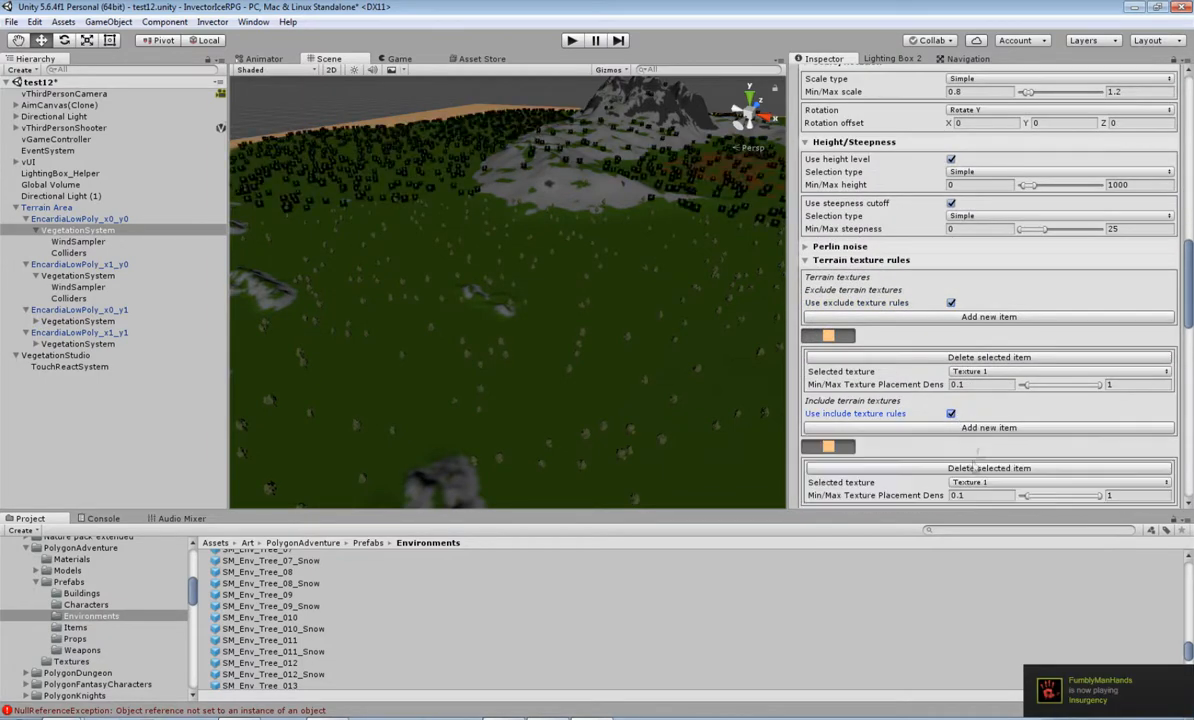
pyautogui.click(968, 428)
pyautogui.click(1000, 482)
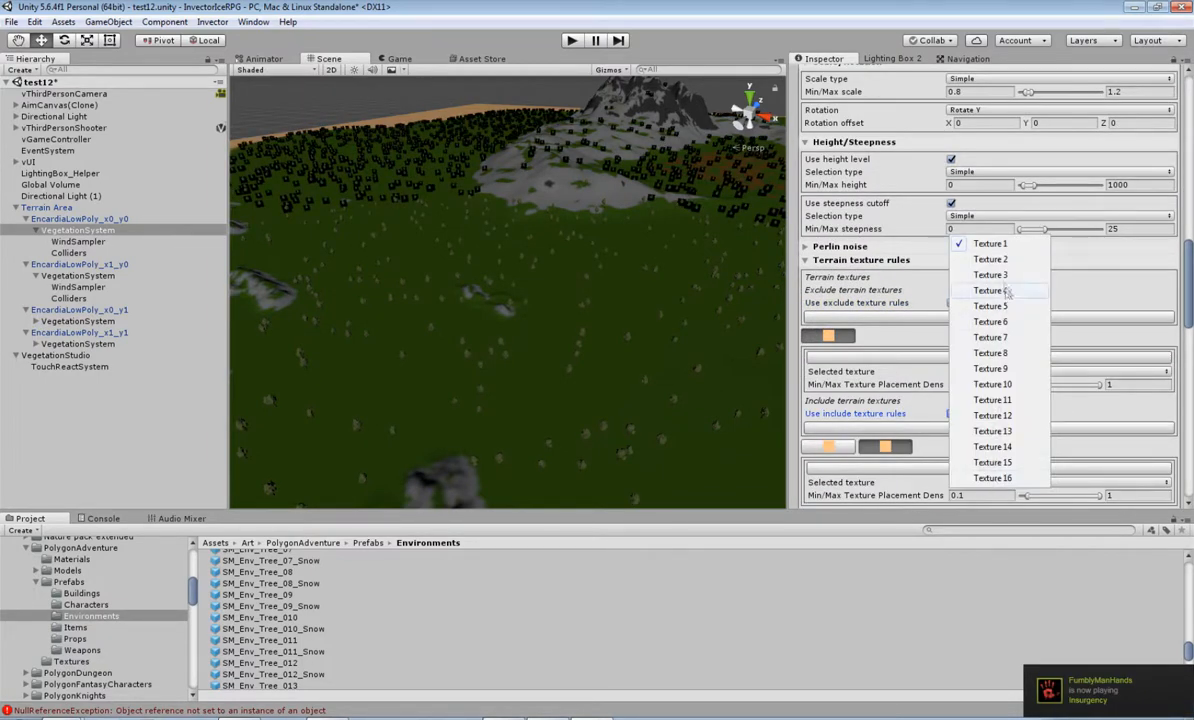
pyautogui.click(1007, 291)
pyautogui.click(955, 480)
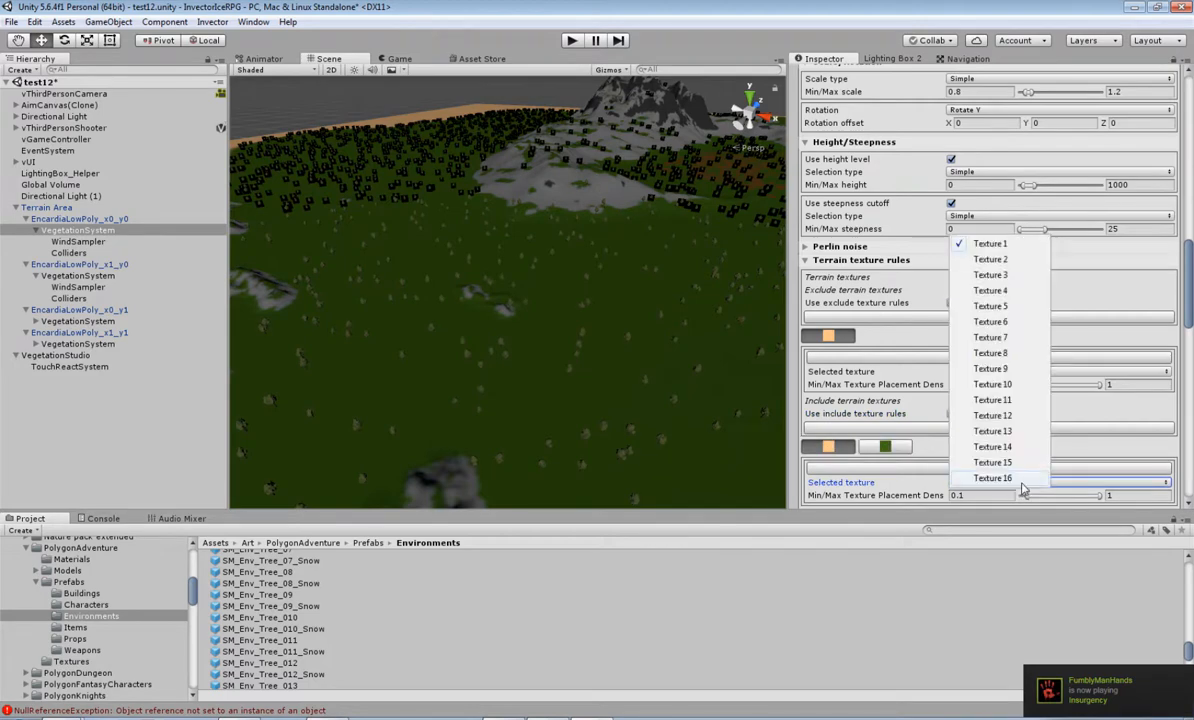
pyautogui.click(975, 259)
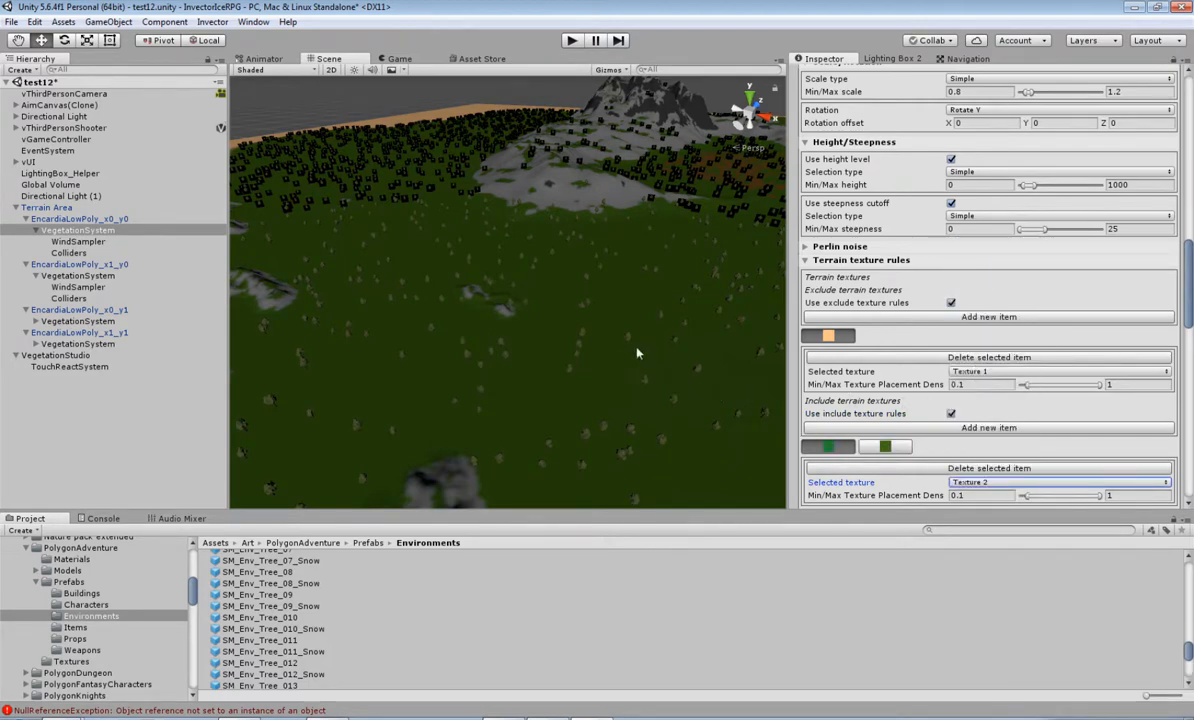
pyautogui.moveTo(638, 353); pyautogui.dragTo(649, 264, button='middle')
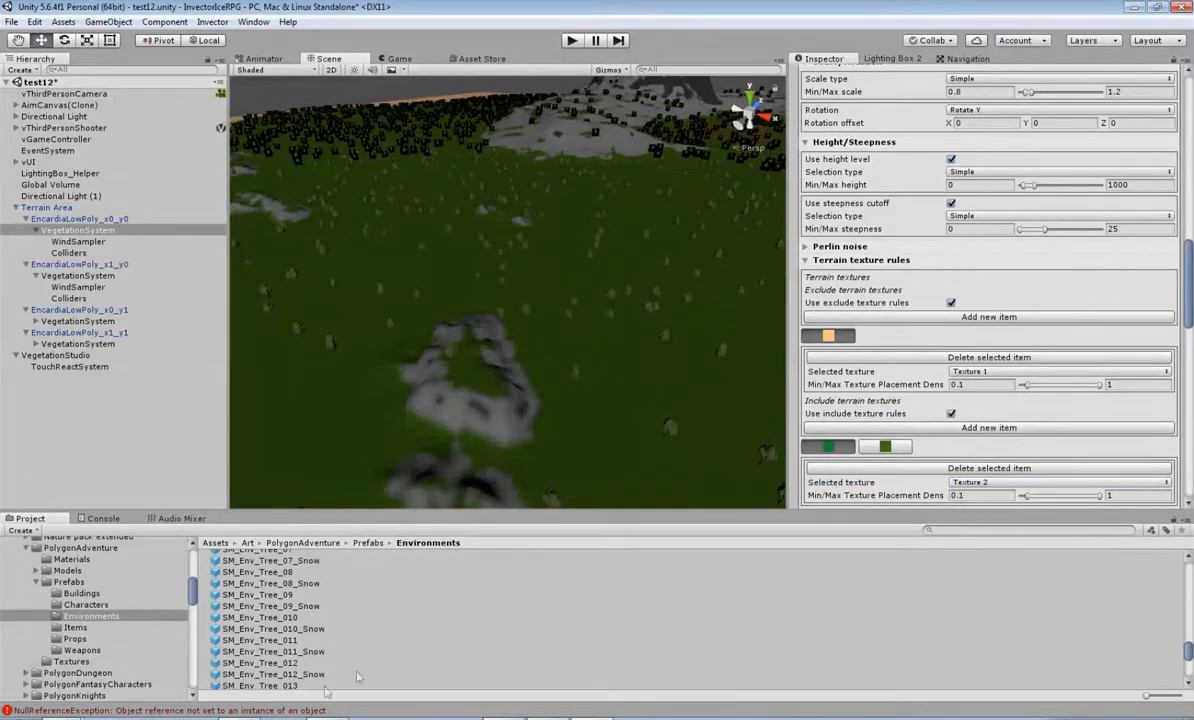
# Preview the SM_Env_Tree_011, SM_Env_Tree_012 and SM_Env_Tree_013 prefabs.
pyautogui.click(280, 641)
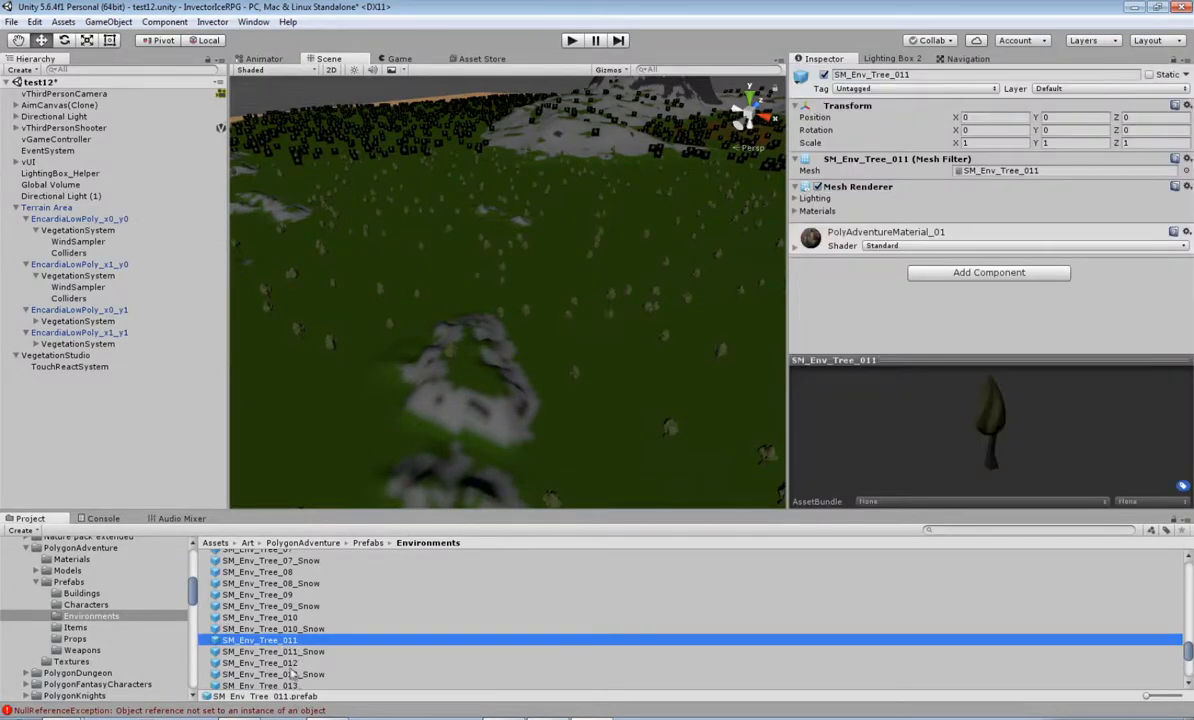
pyautogui.click(290, 664)
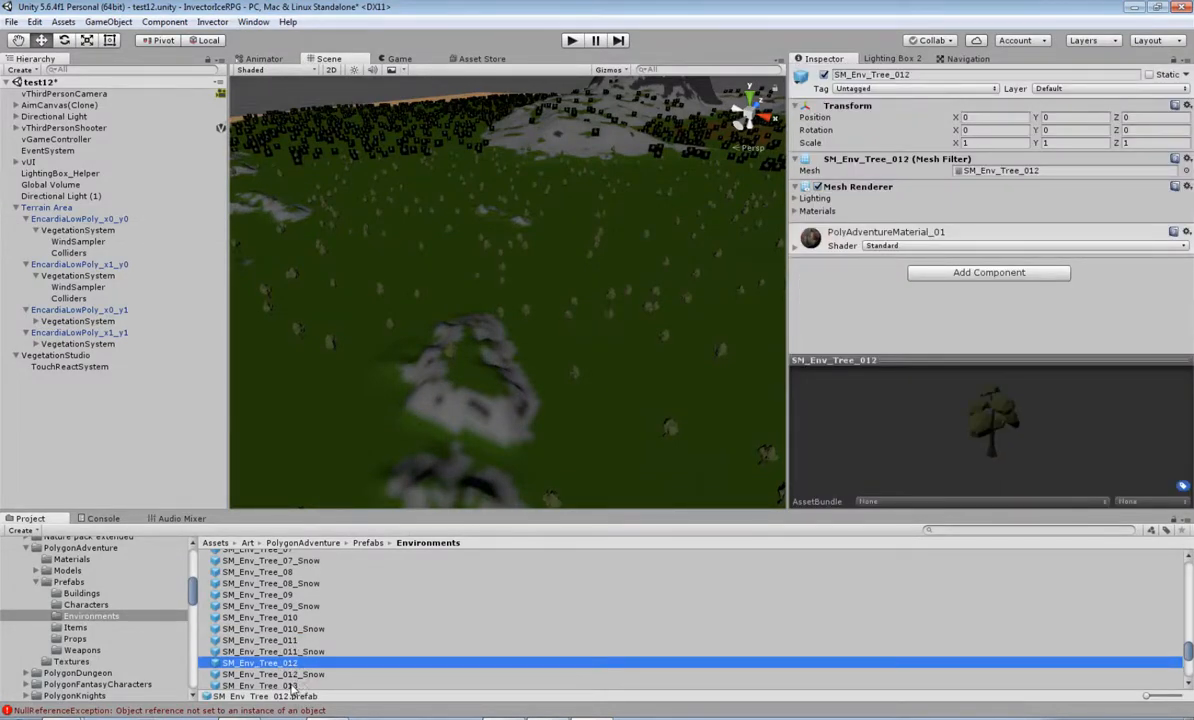
pyautogui.click(293, 686)
pyautogui.click(293, 652)
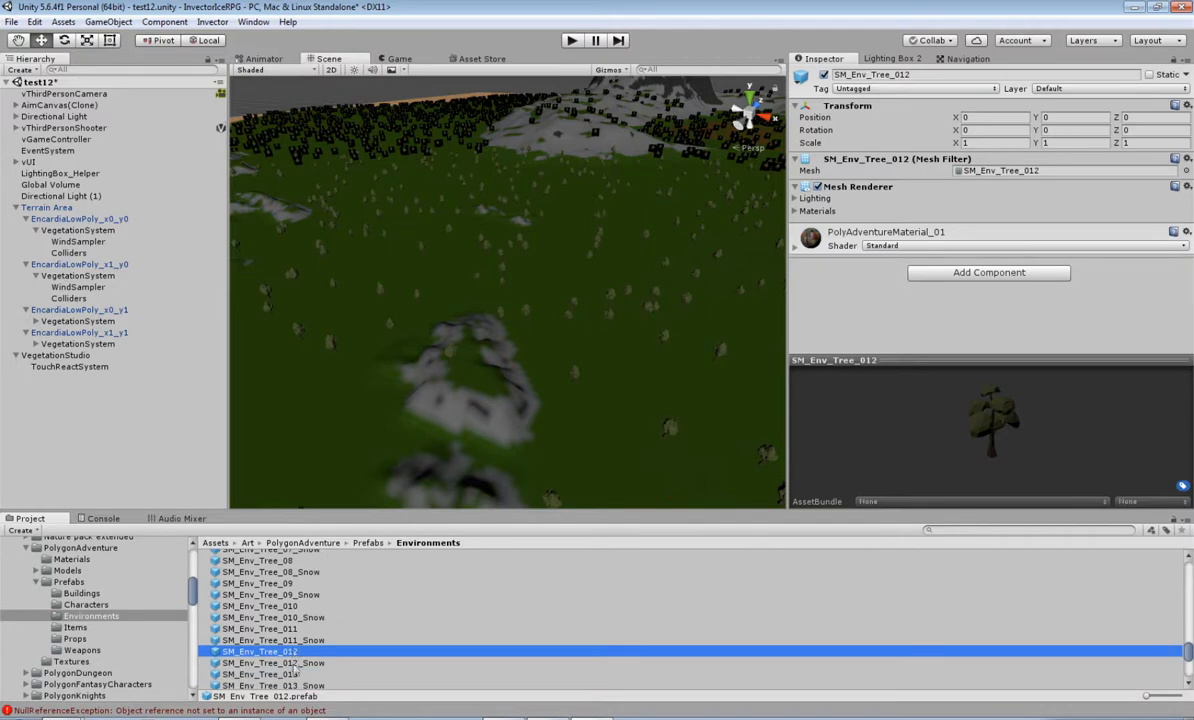
pyautogui.scroll(-1, 290, 660)
pyautogui.click(290, 643)
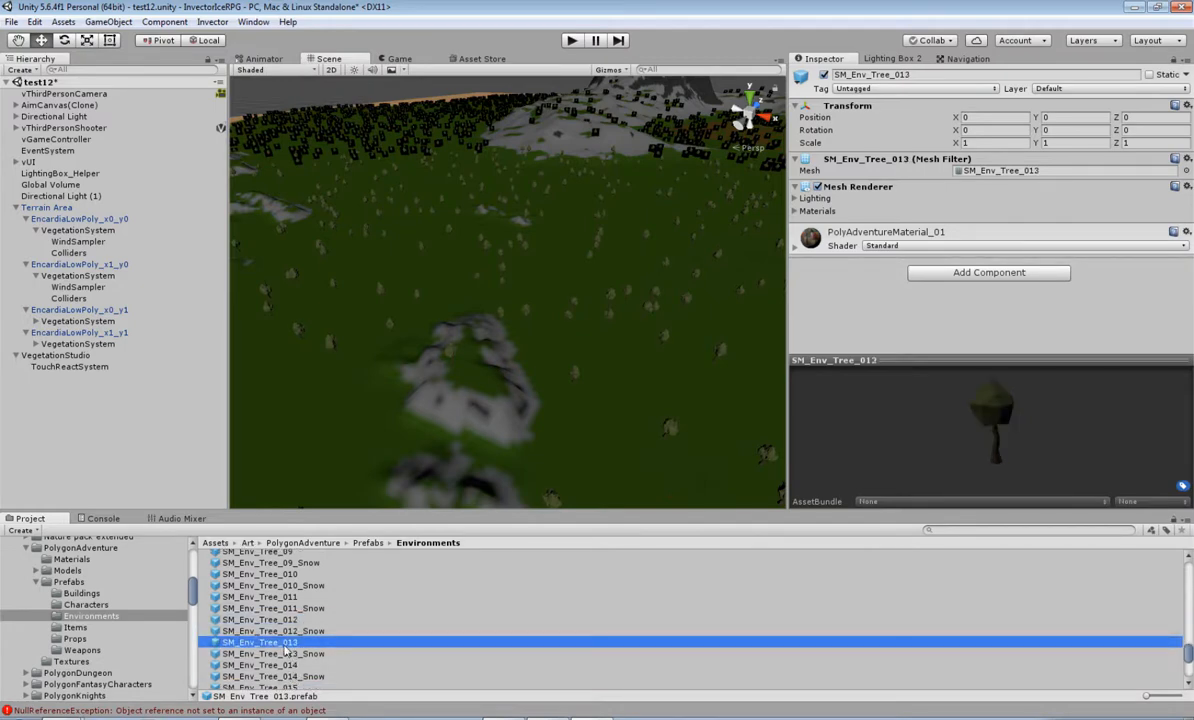
pyautogui.click(292, 621)
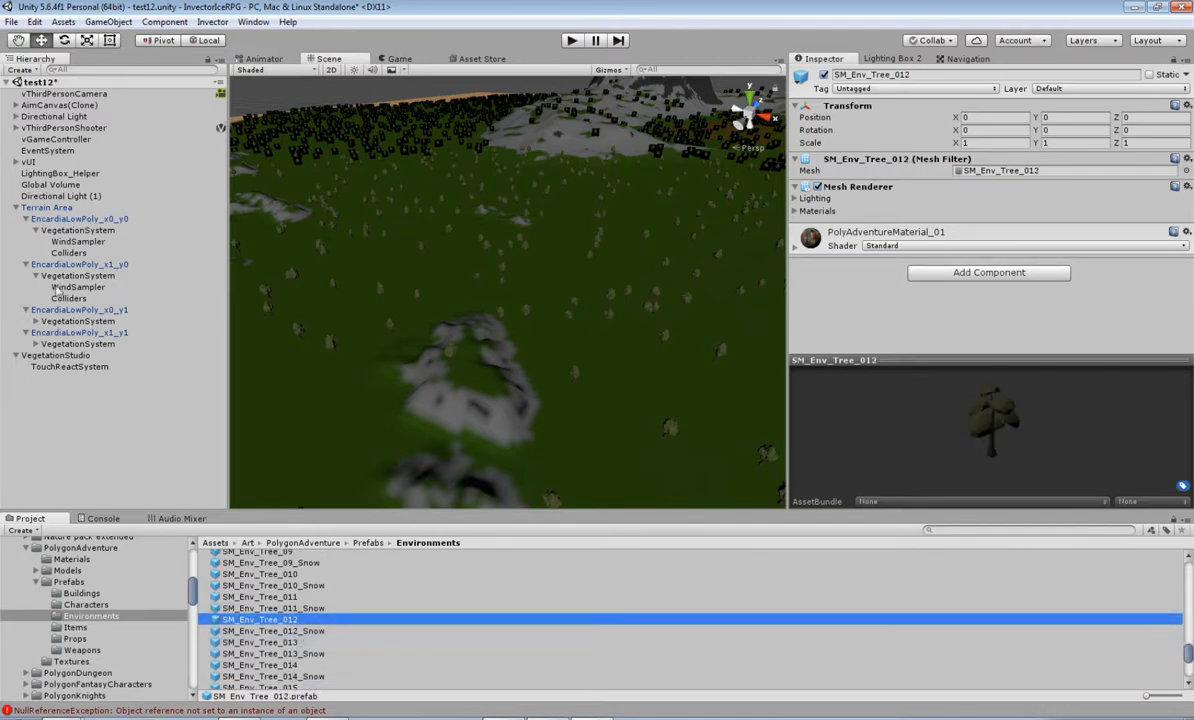
# Add SM_Env_Tree_012 as a tree item to the VegetationSystem of EncardiaLowPoly_x0_y0.
pyautogui.click(84, 230)
pyautogui.scroll(-5, 967, 418)
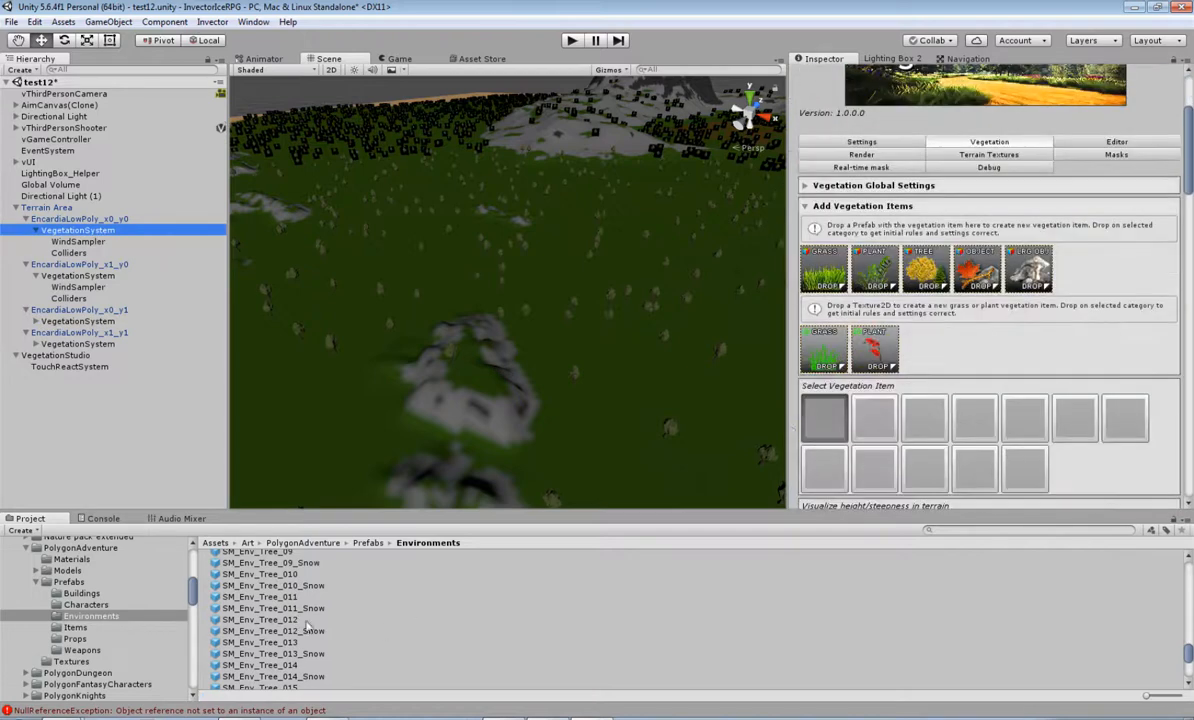
pyautogui.moveTo(285, 625); pyautogui.dragTo(925, 268)
pyautogui.scroll(-5, 945, 354)
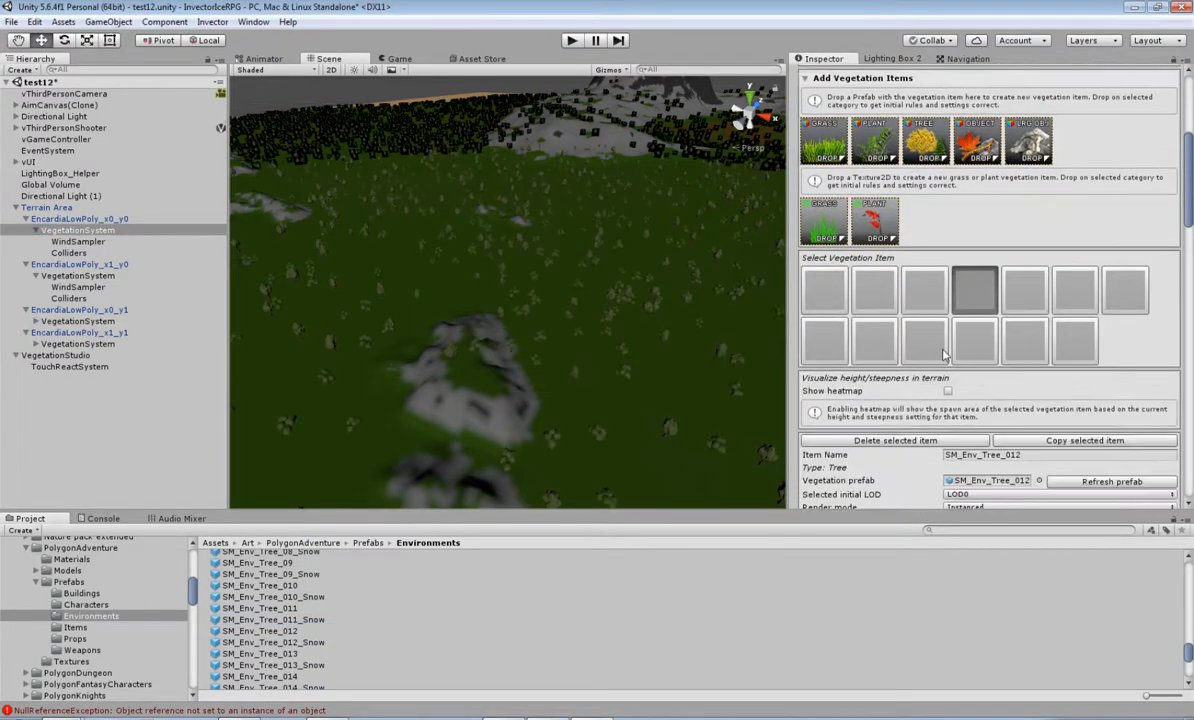
# Set the density of SM_Env_Tree_012 to 0.023 and its min/max scale to about 0.978 and 1.468.
pyautogui.scroll(-5, 943, 352)
pyautogui.click(949, 376)
pyautogui.moveTo(950, 378); pyautogui.dragTo(954, 380)
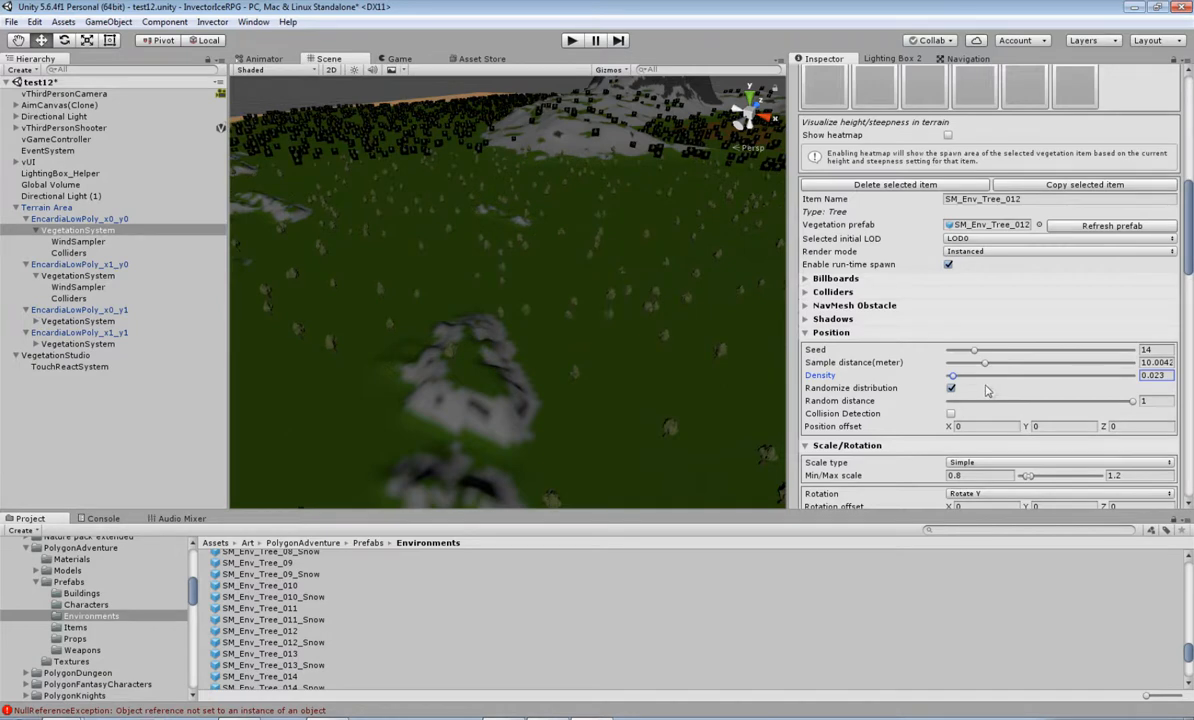
pyautogui.scroll(-3, 1010, 396)
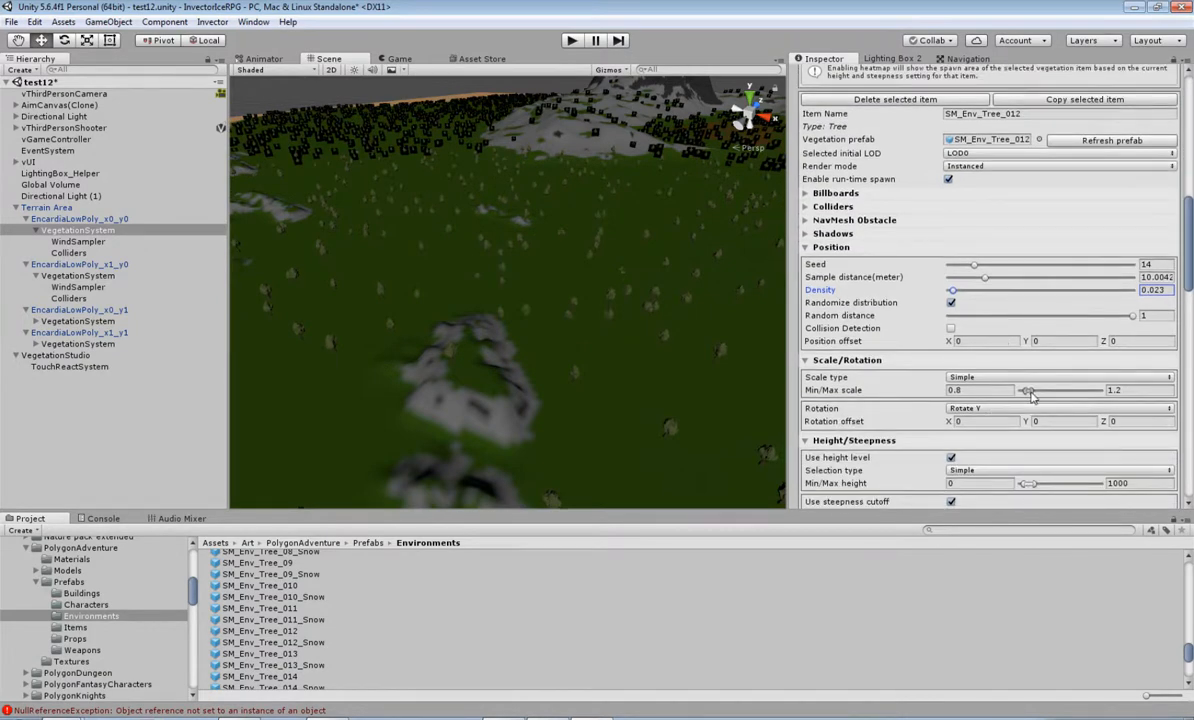
pyautogui.moveTo(1030, 397); pyautogui.dragTo(1033, 396)
# Enable the exclude and include texture rules for SM_Env_Tree_012, with two include rules set to Texture 2 and Texture 3.
pyautogui.scroll(-10, 958, 307)
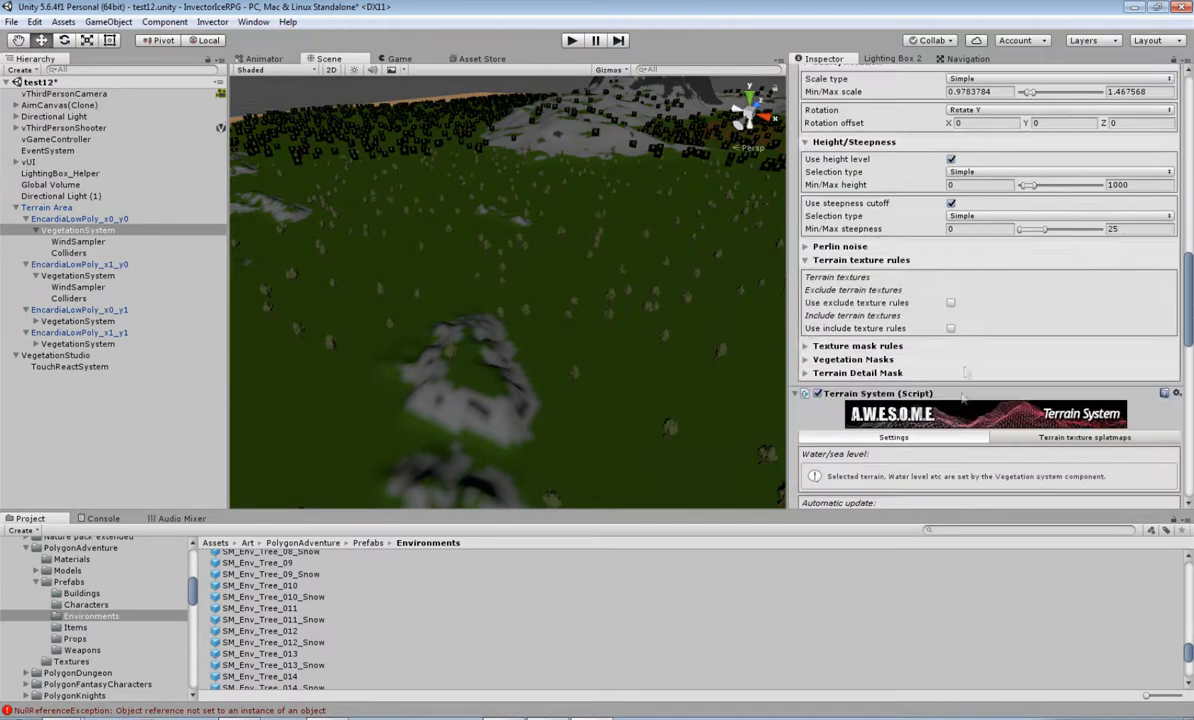
pyautogui.click(951, 302)
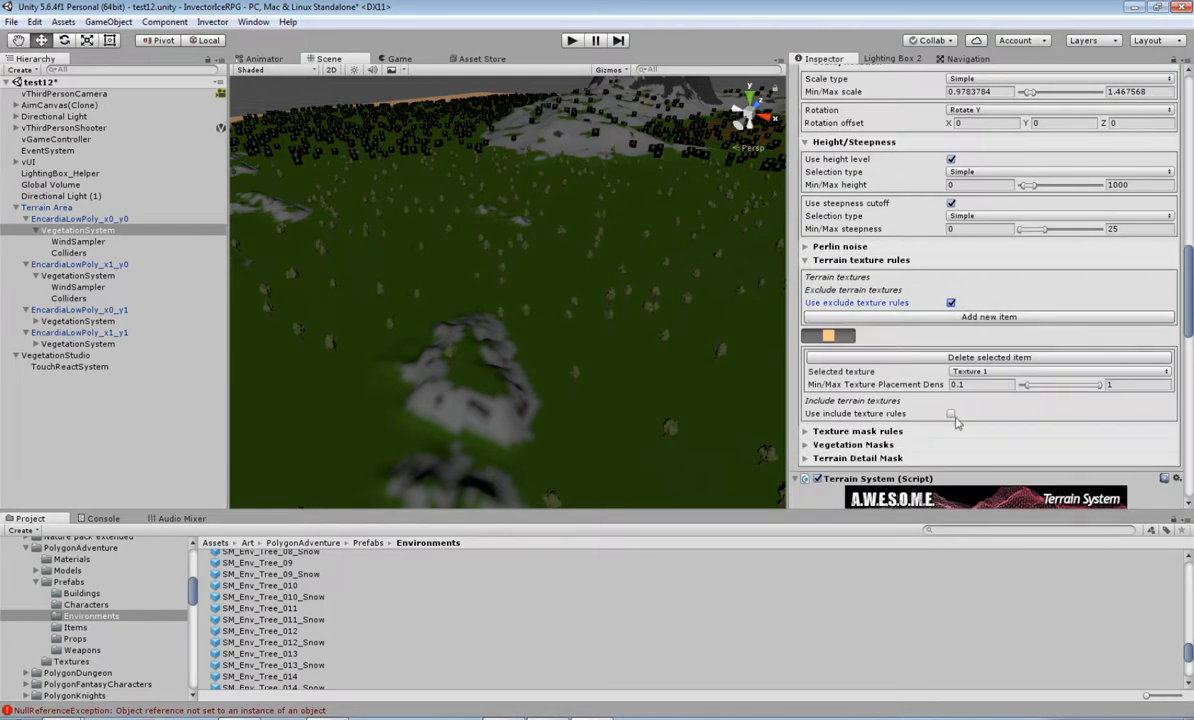
pyautogui.click(951, 414)
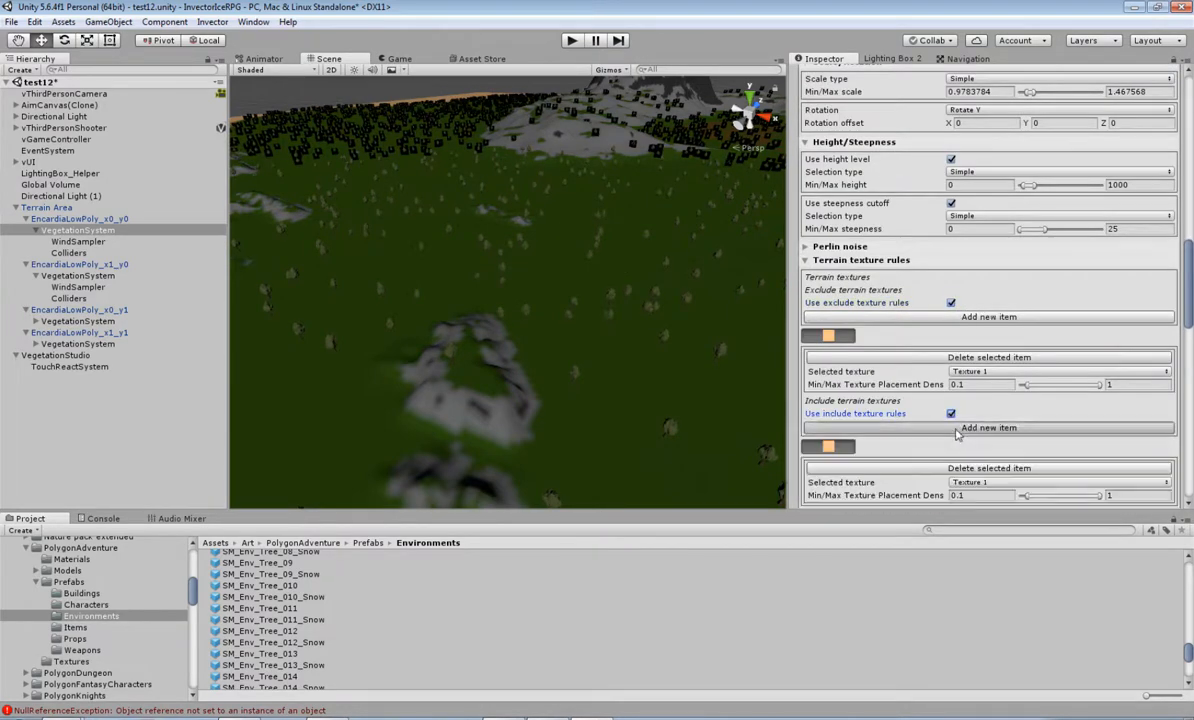
pyautogui.click(986, 483)
pyautogui.click(1003, 261)
pyautogui.click(1010, 482)
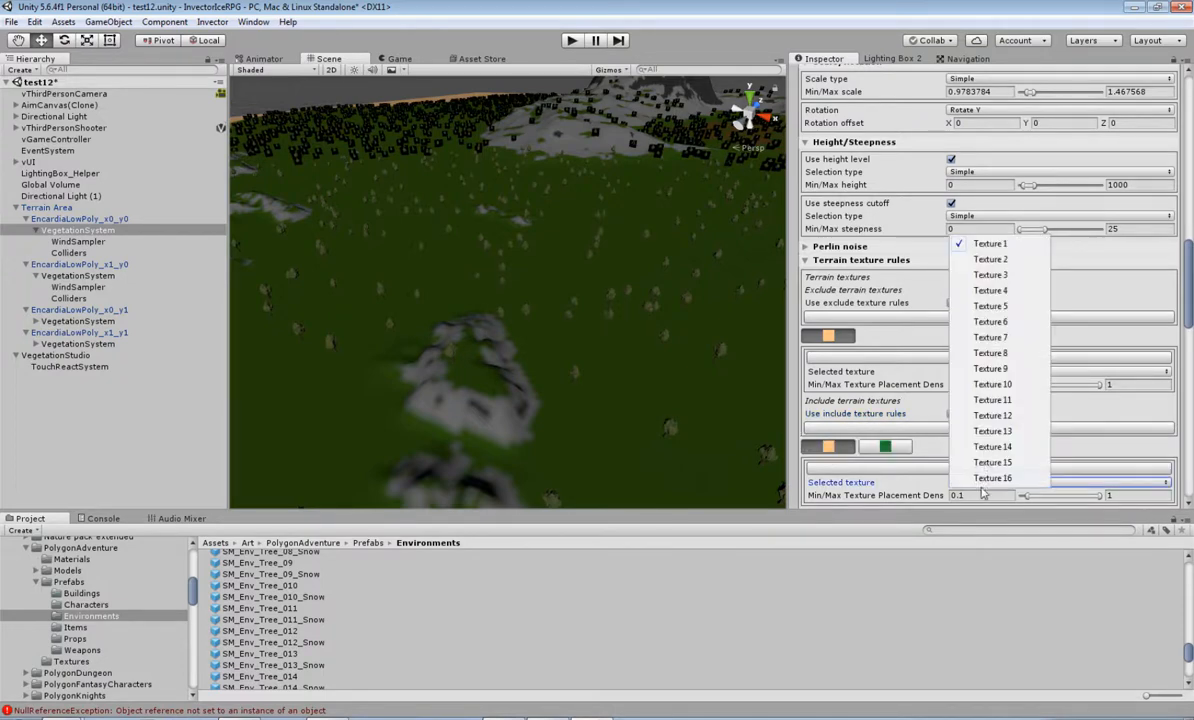
pyautogui.click(1005, 279)
# Set the collider type of SM_Env_Tree_012 to Mesh.
pyautogui.moveTo(619, 330); pyautogui.dragTo(495, 313, button='middle')
pyautogui.scroll(-5, 664, 309)
pyautogui.scroll(10, 905, 345)
pyautogui.scroll(4, 905, 345)
pyautogui.scroll(-15, 905, 345)
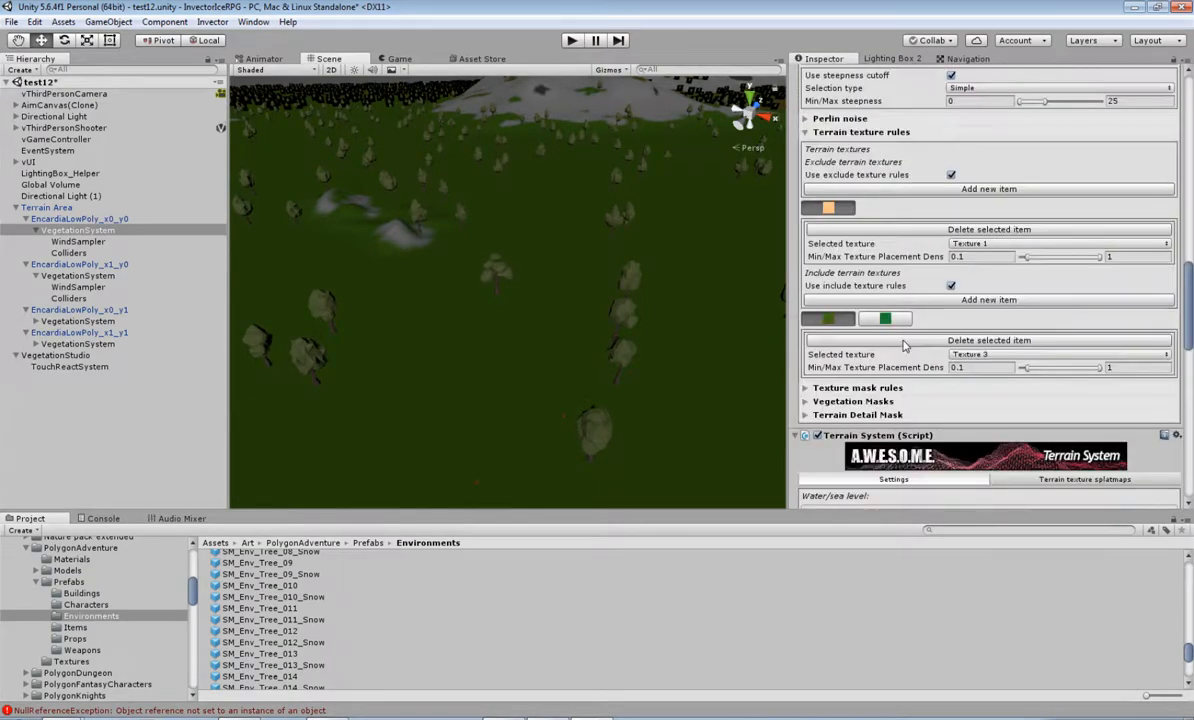
pyautogui.scroll(5, 905, 345)
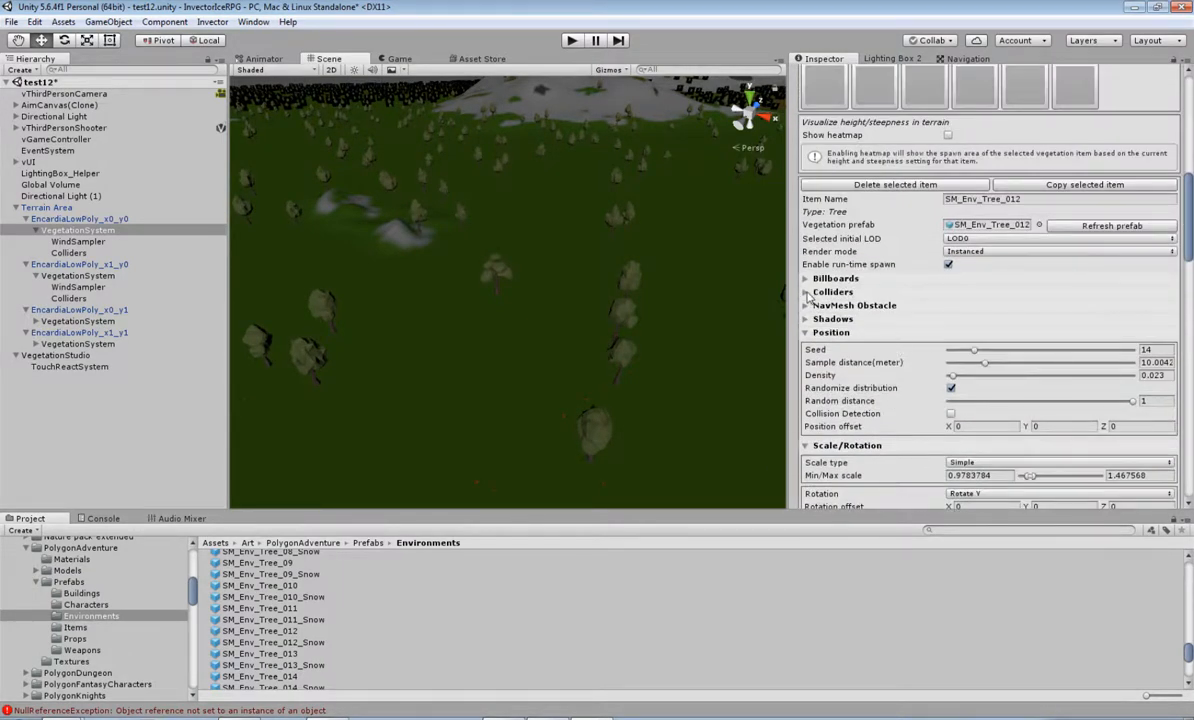
pyautogui.click(806, 292)
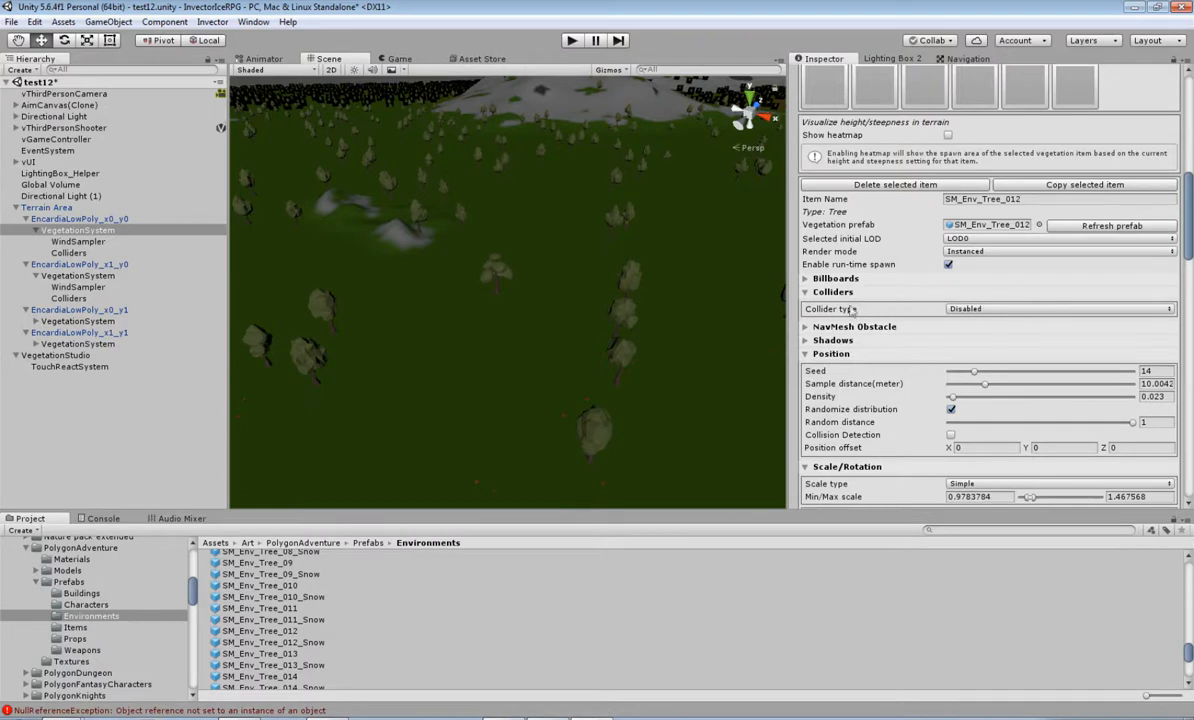
pyautogui.click(975, 309)
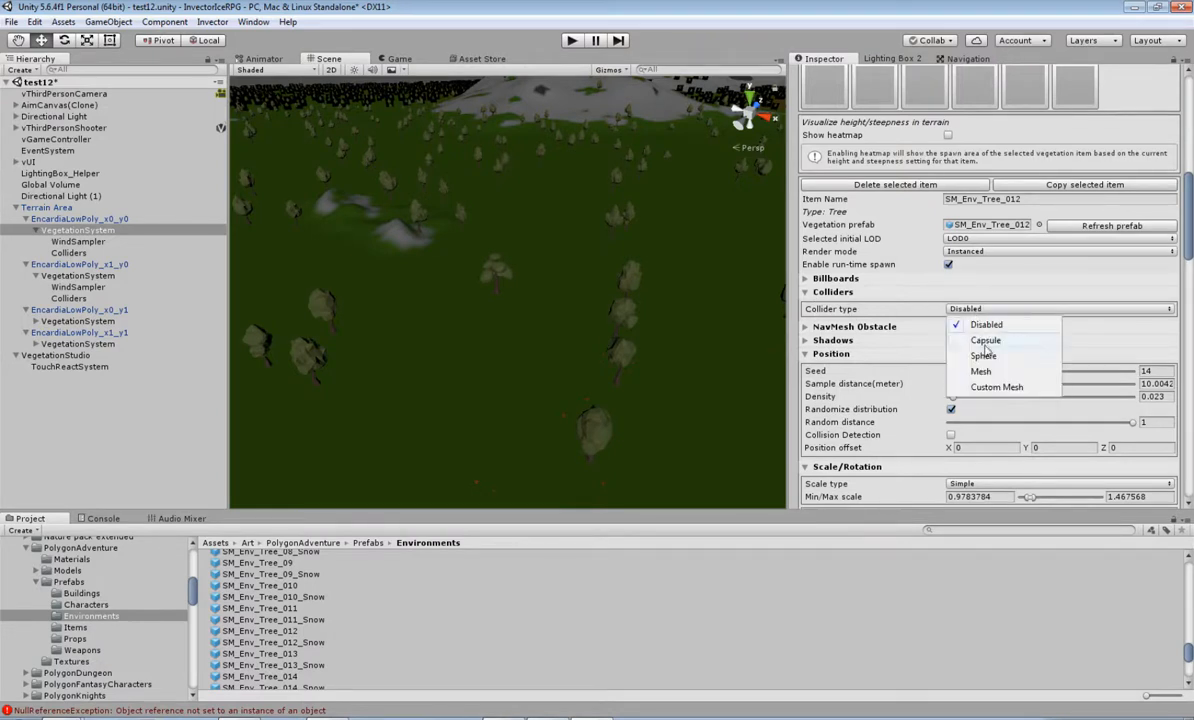
pyautogui.click(987, 372)
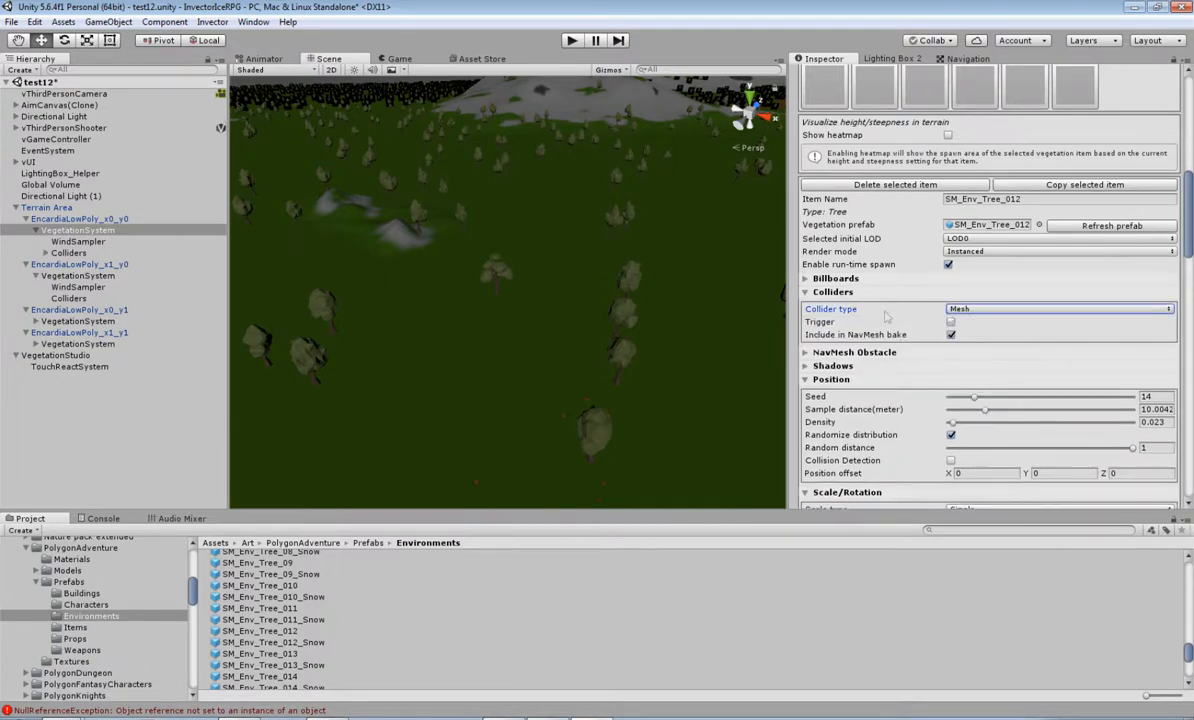
# Examine the mesh collider wireframe on a single tree in the scene up close.
pyautogui.scroll(10, 517, 308)
pyautogui.moveTo(556, 309); pyautogui.dragTo(566, 381, button='right')
pyautogui.scroll(5, 592, 412)
pyautogui.moveTo(597, 421); pyautogui.dragTo(600, 397, button='middle')
pyautogui.scroll(-5, 600, 397)
pyautogui.moveTo(583, 340); pyautogui.dragTo(540, 284, button='right')
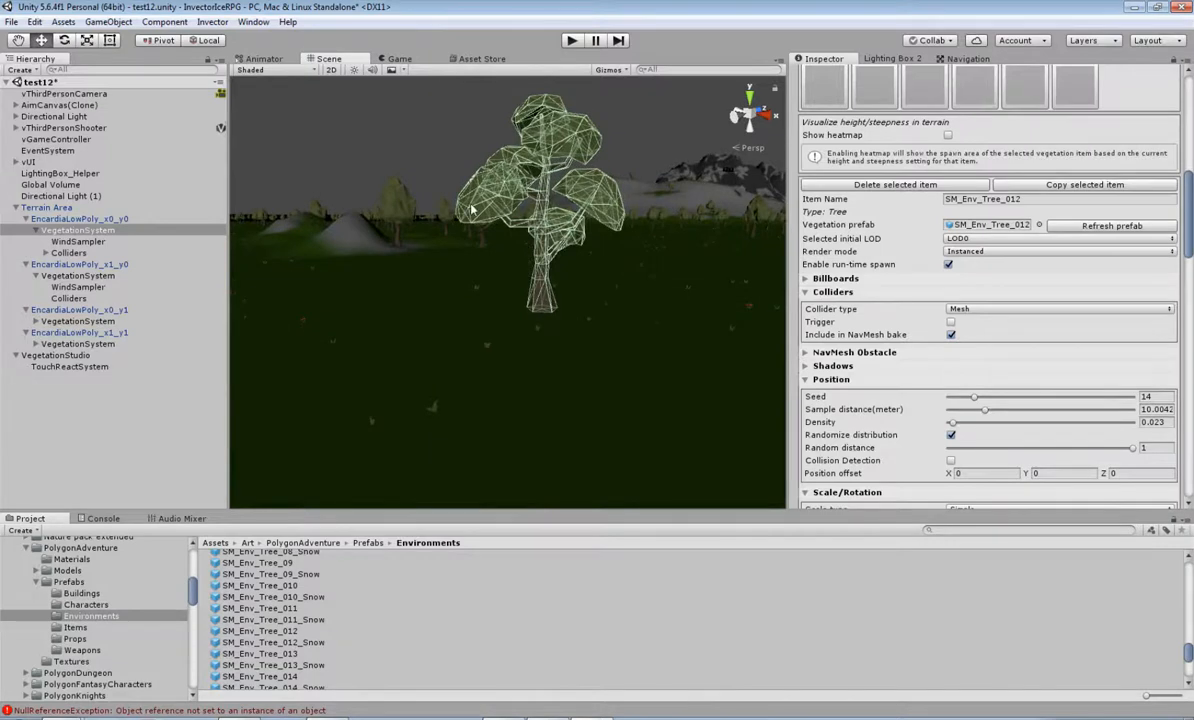
pyautogui.moveTo(638, 265); pyautogui.dragTo(655, 281, button='right')
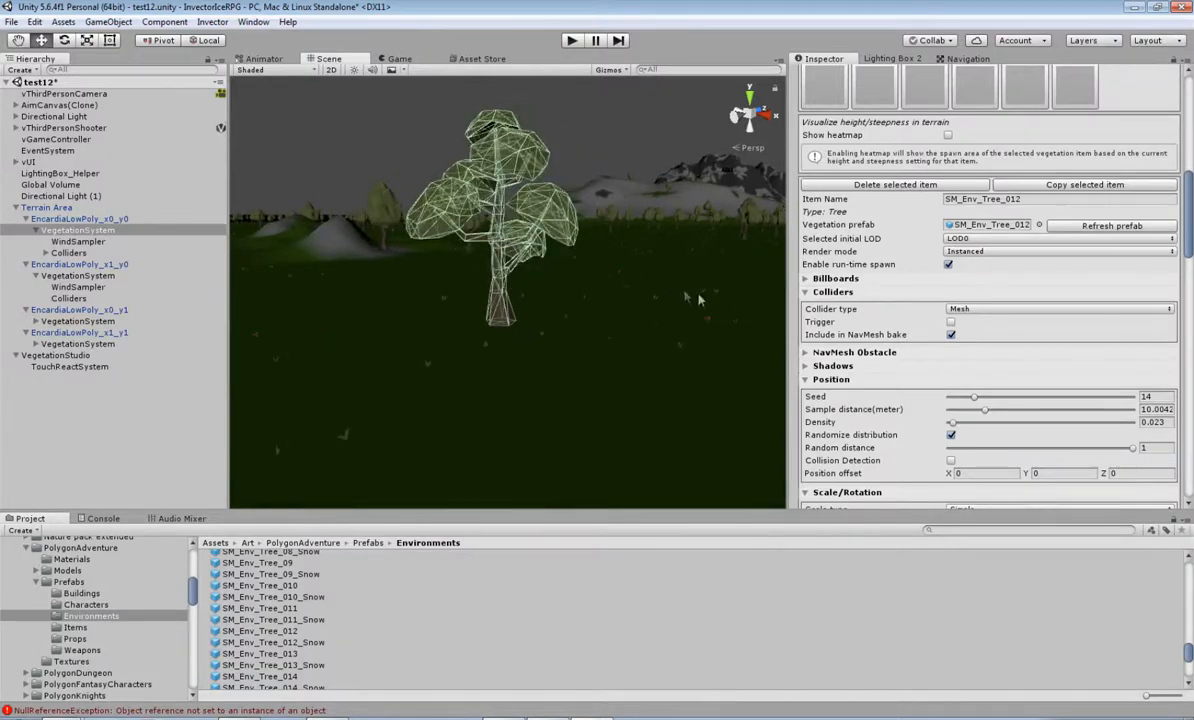
# Try the Capsule and Sphere collider types on SM_Env_Tree_012, with a sphere X offset of -0.28, and return to Mesh.
pyautogui.click(992, 310)
pyautogui.click(994, 342)
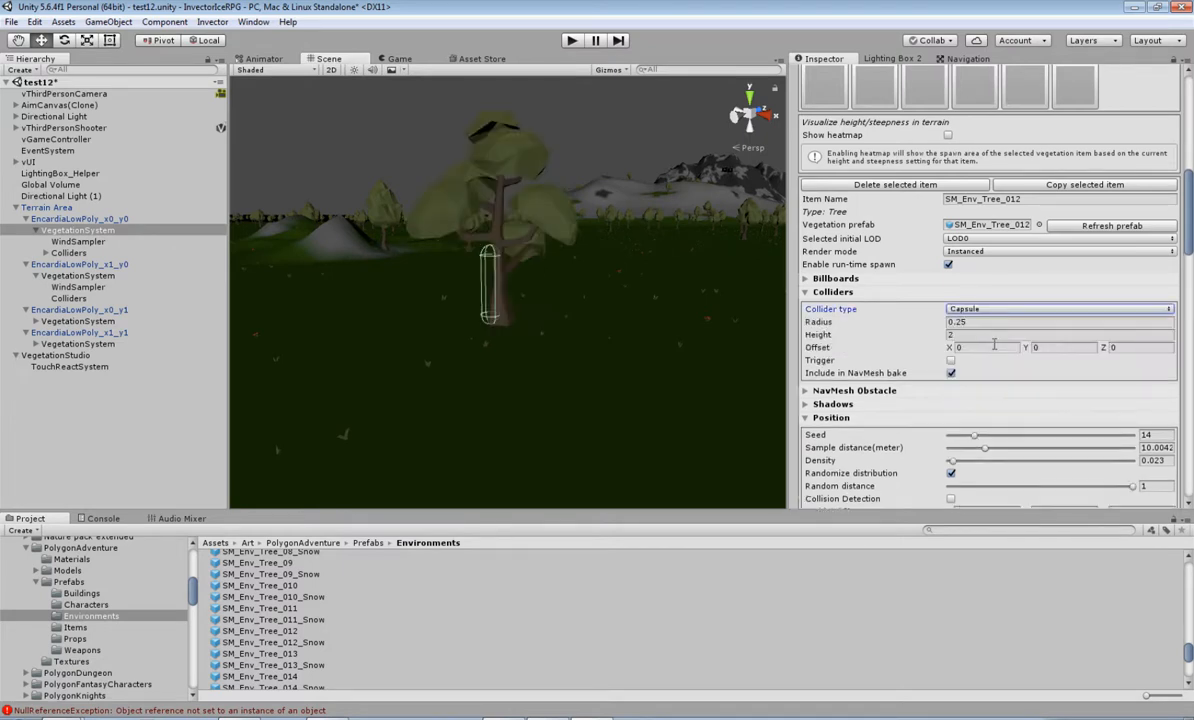
pyautogui.click(1003, 312)
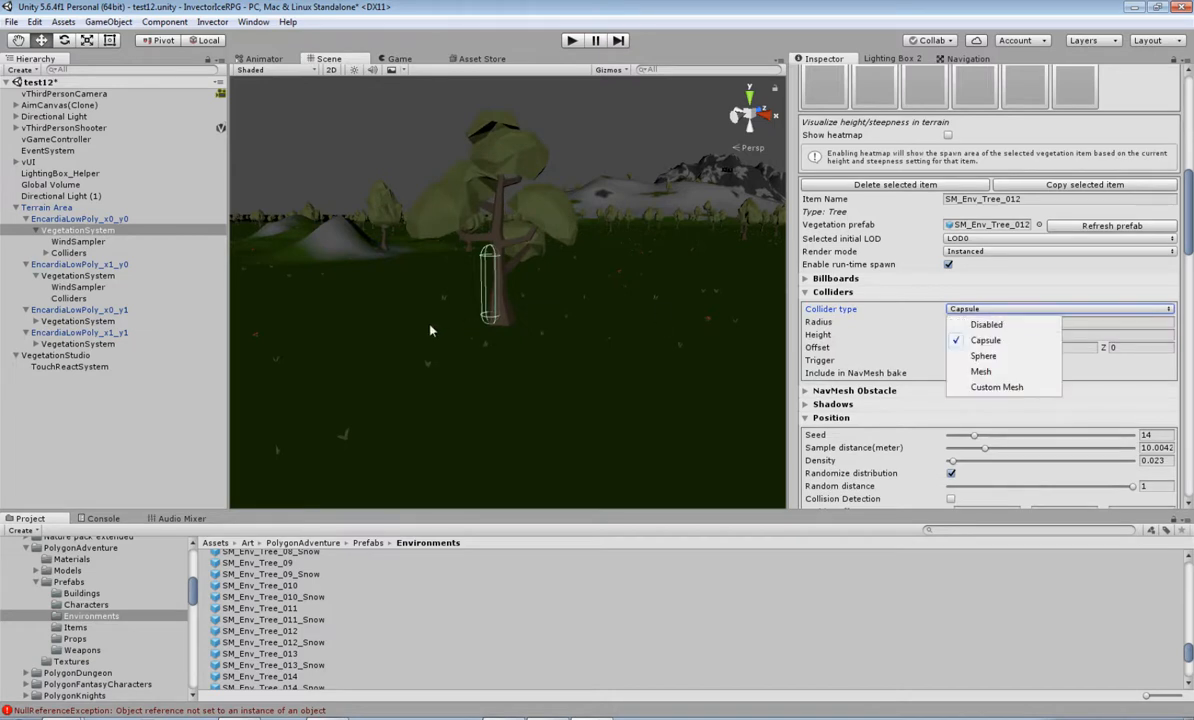
pyautogui.click(994, 357)
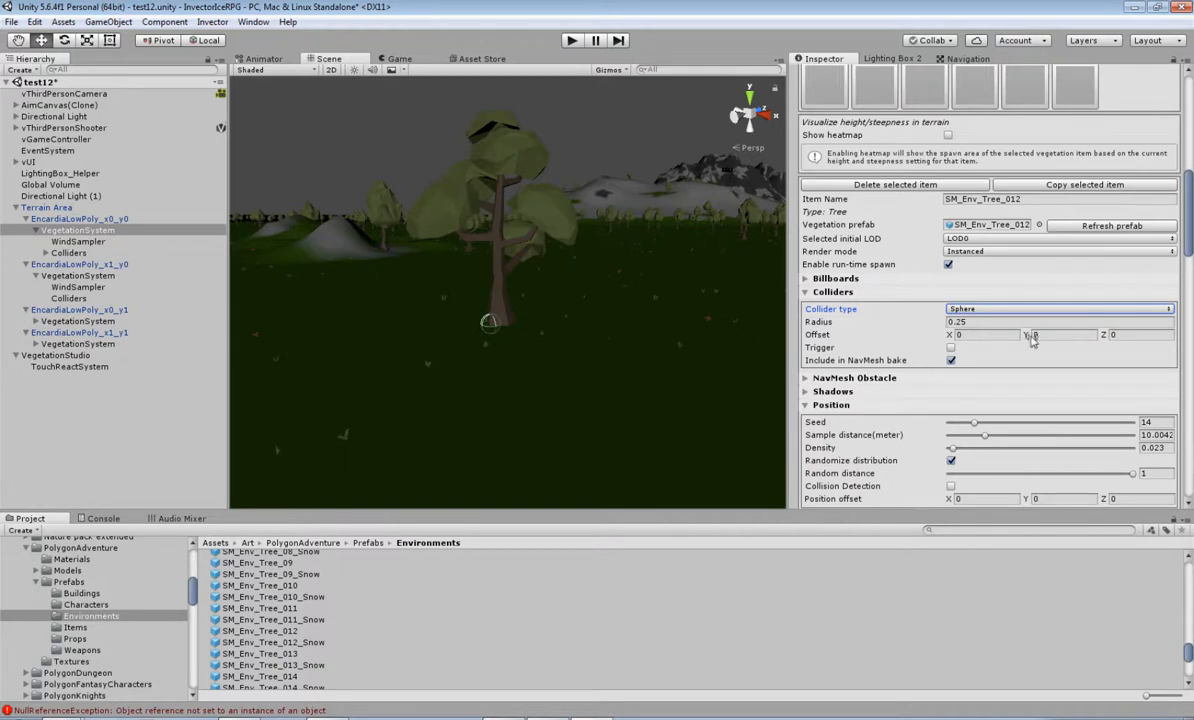
pyautogui.moveTo(955, 337); pyautogui.dragTo(945, 338)
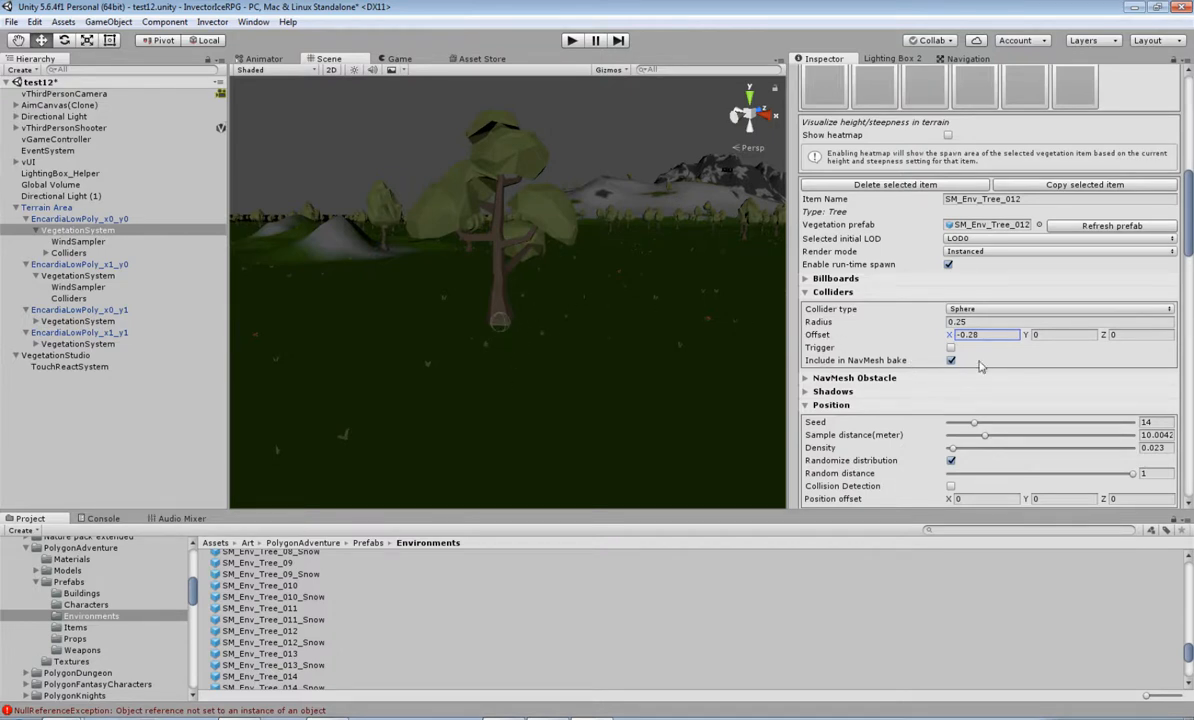
pyautogui.click(1002, 310)
pyautogui.click(1030, 452)
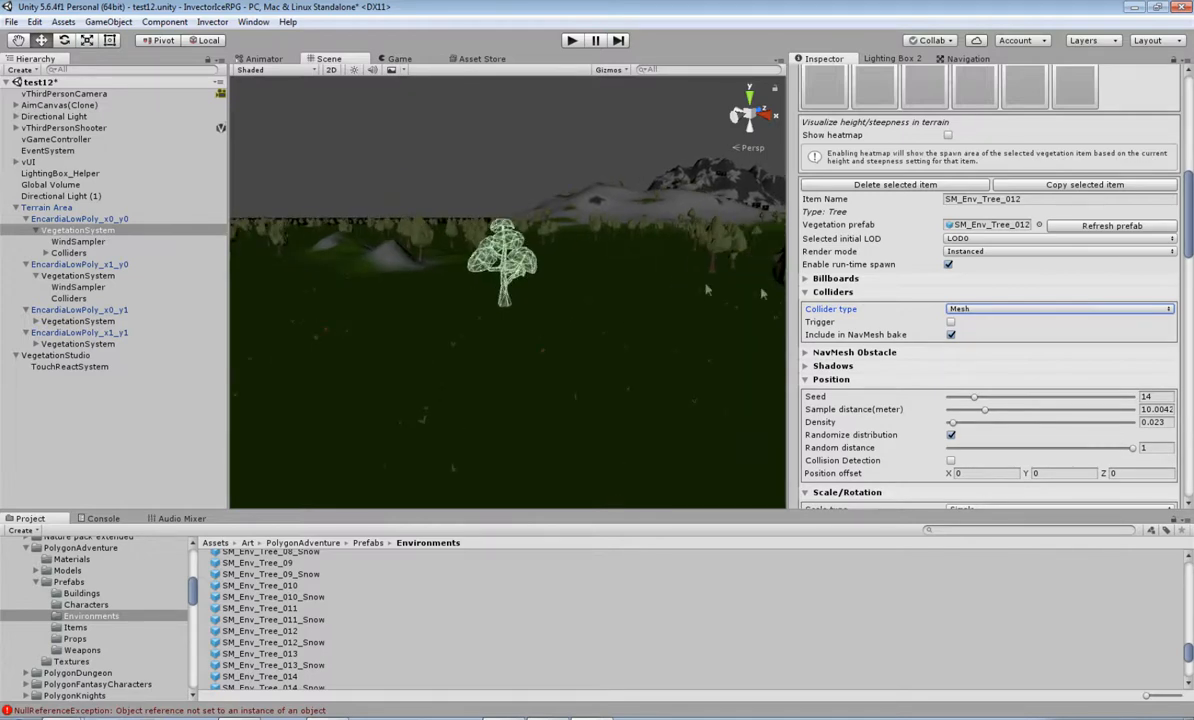
# Set the collider type of SM_Env_Tree_08, SM_Env_Tree_06 and SM_Env_Tree_05 to Mesh.
pyautogui.scroll(4, 888, 313)
pyautogui.click(822, 204)
pyautogui.scroll(-1, 966, 428)
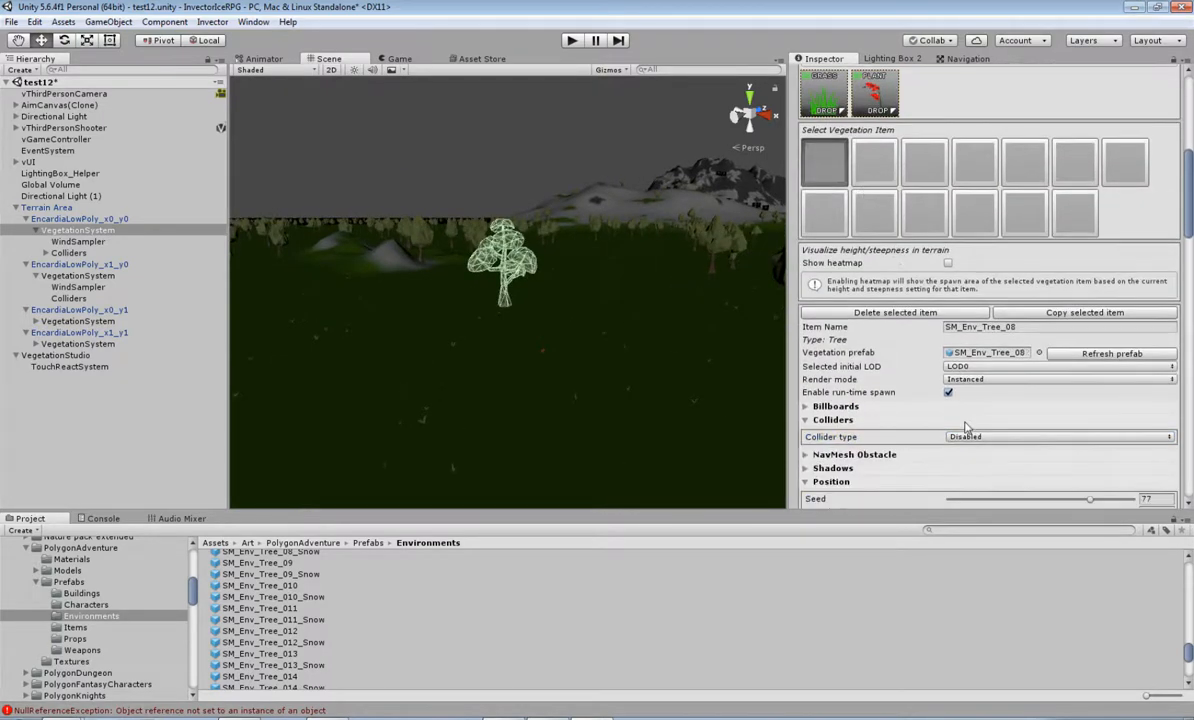
pyautogui.click(985, 498)
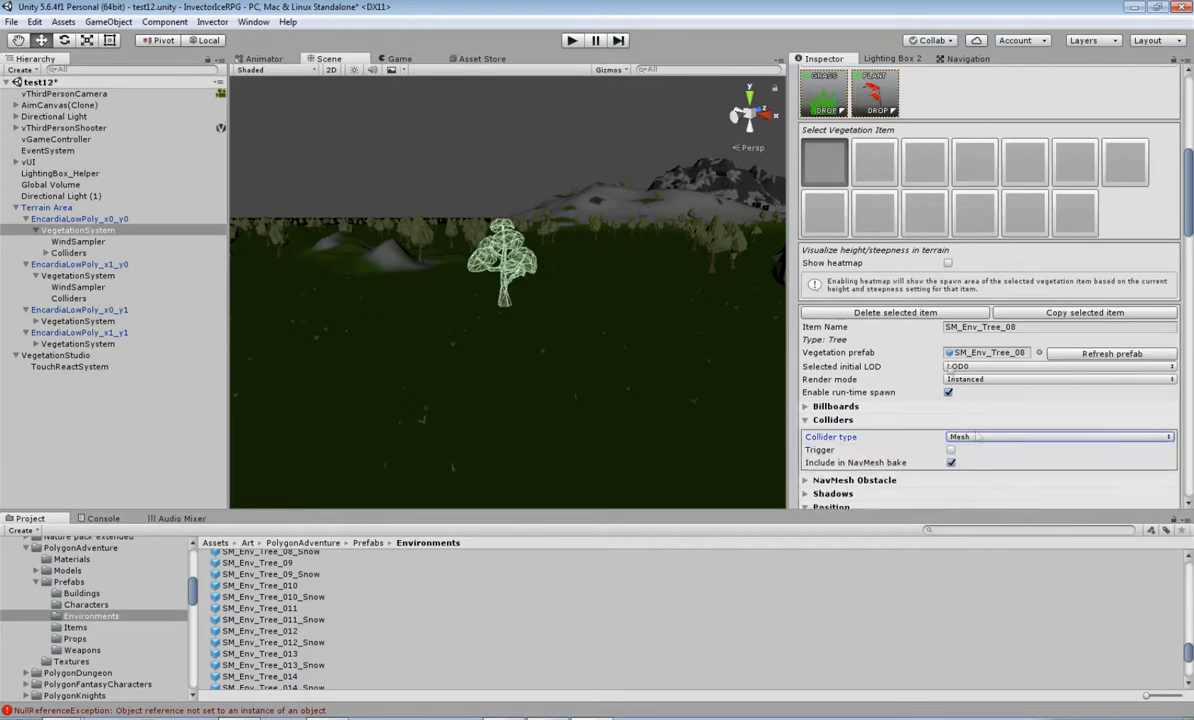
pyautogui.click(873, 184)
pyautogui.click(985, 500)
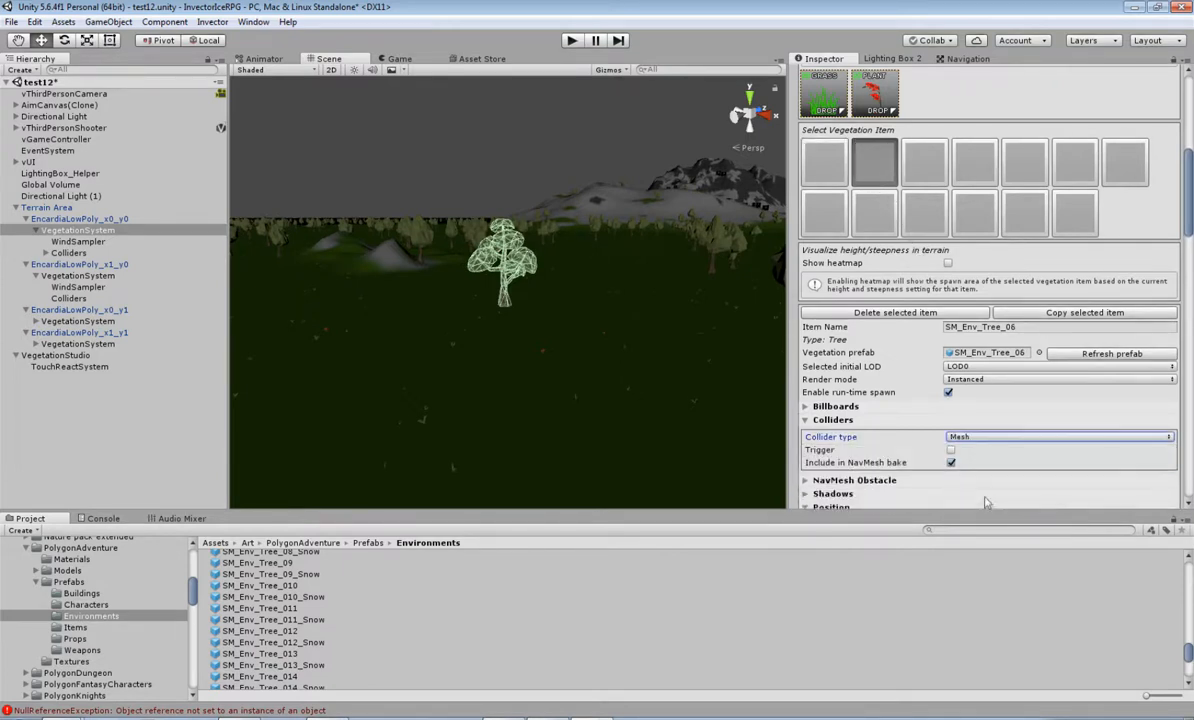
pyautogui.click(920, 168)
pyautogui.click(982, 499)
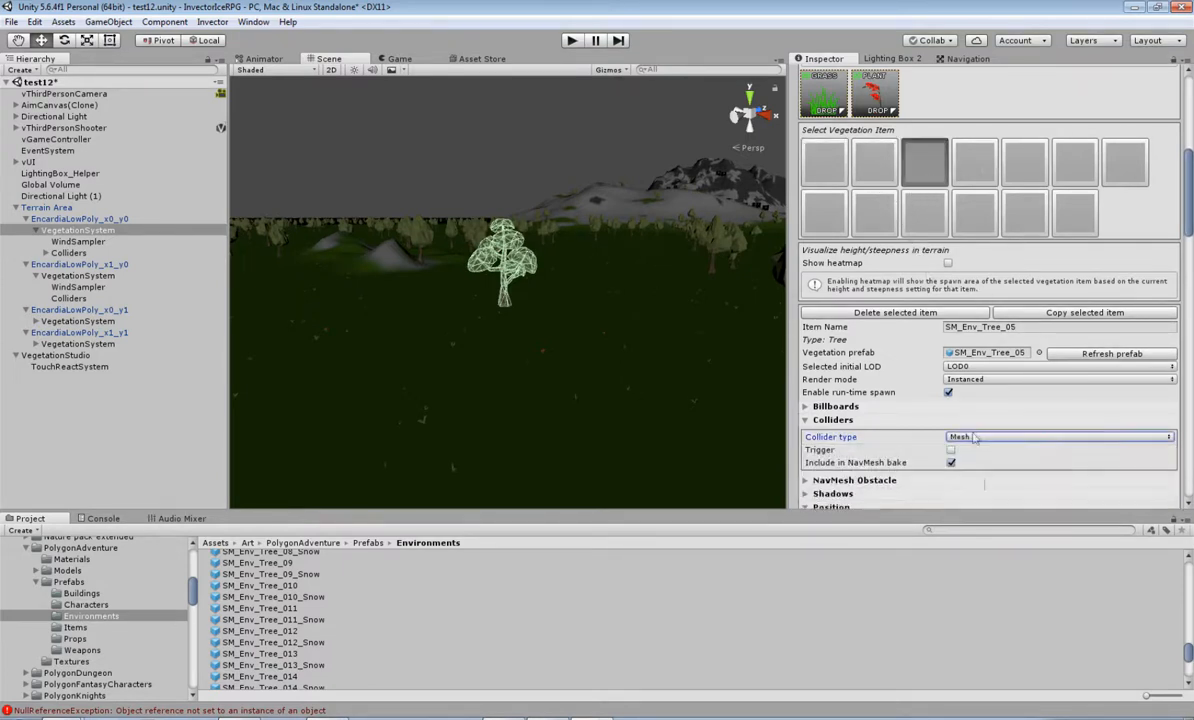
# Set the collider type of SM_Env_Tree_09, SM_Env_Tree_07 and SM_Env_Tree_04 to Mesh.
pyautogui.click(1016, 166)
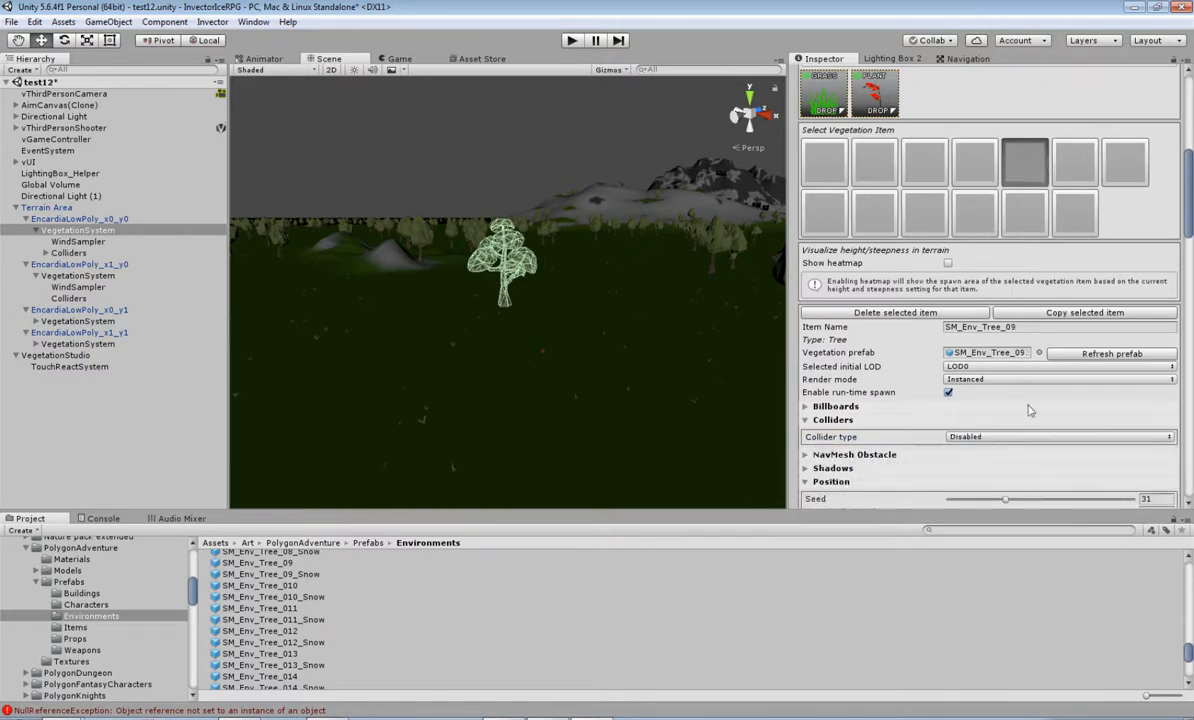
pyautogui.click(983, 499)
pyautogui.click(1076, 180)
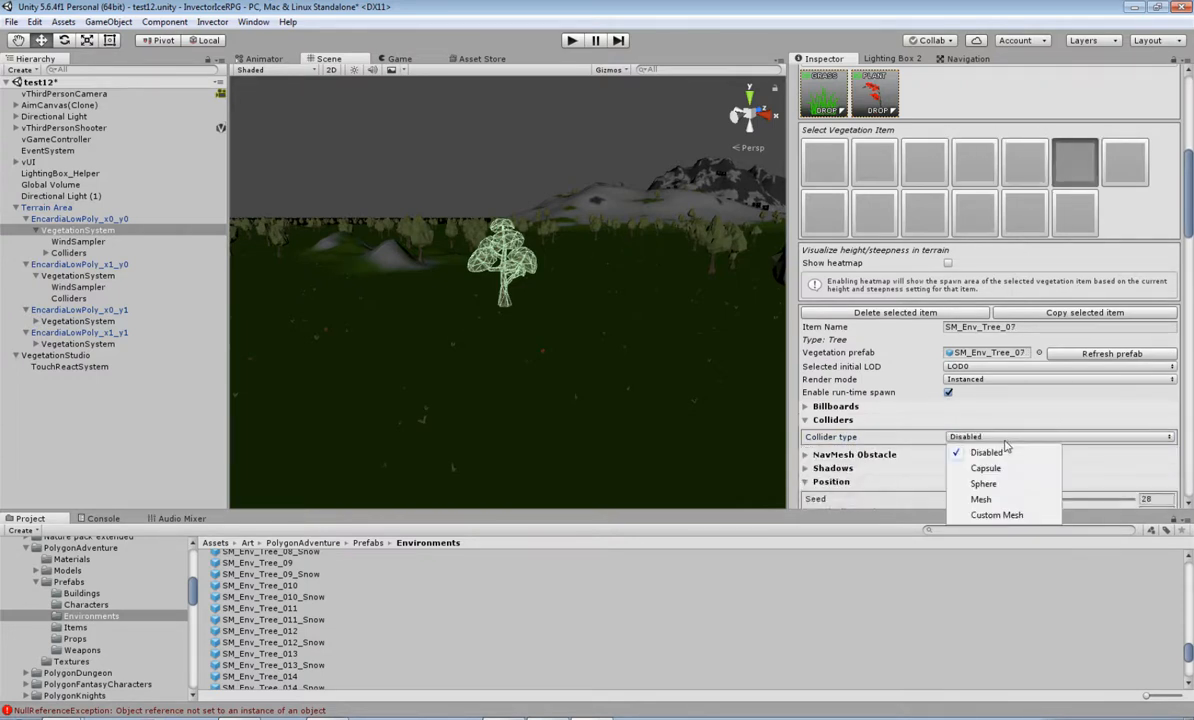
pyautogui.click(990, 500)
pyautogui.click(1126, 164)
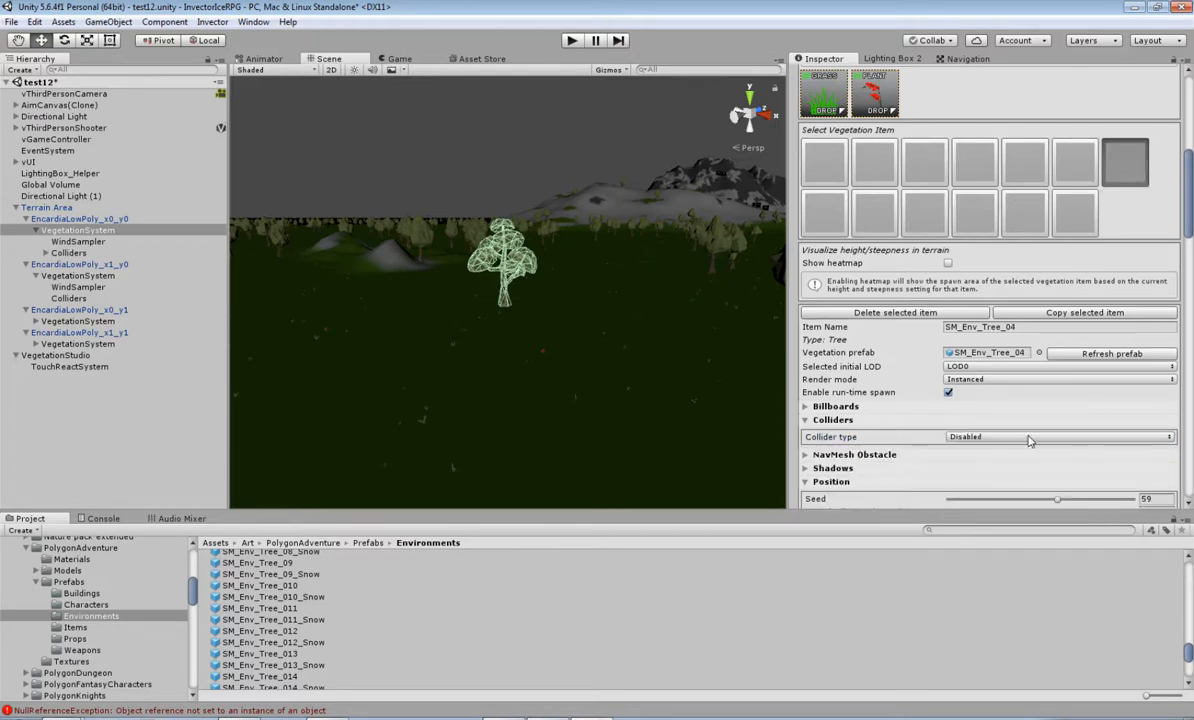
pyautogui.click(994, 500)
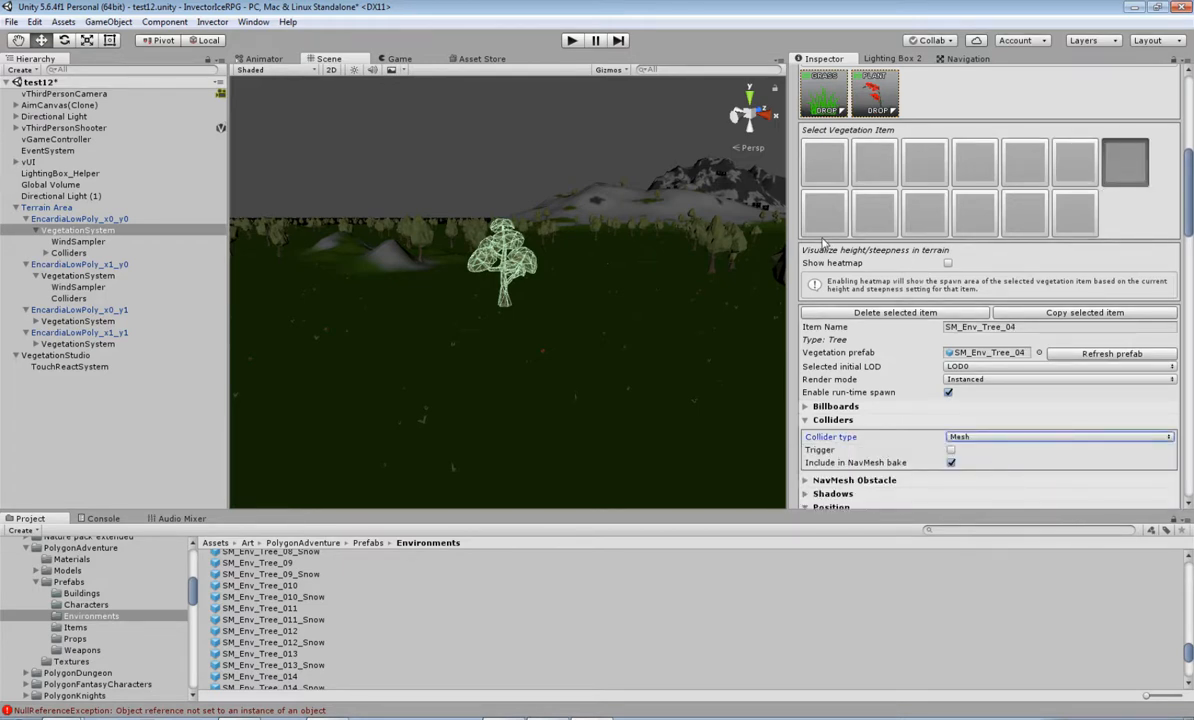
# Set the collider type of SM_Env_Tree_01, SM_Env_Tree_02 and SM_Env_Tree_03 to Mesh.
pyautogui.click(824, 230)
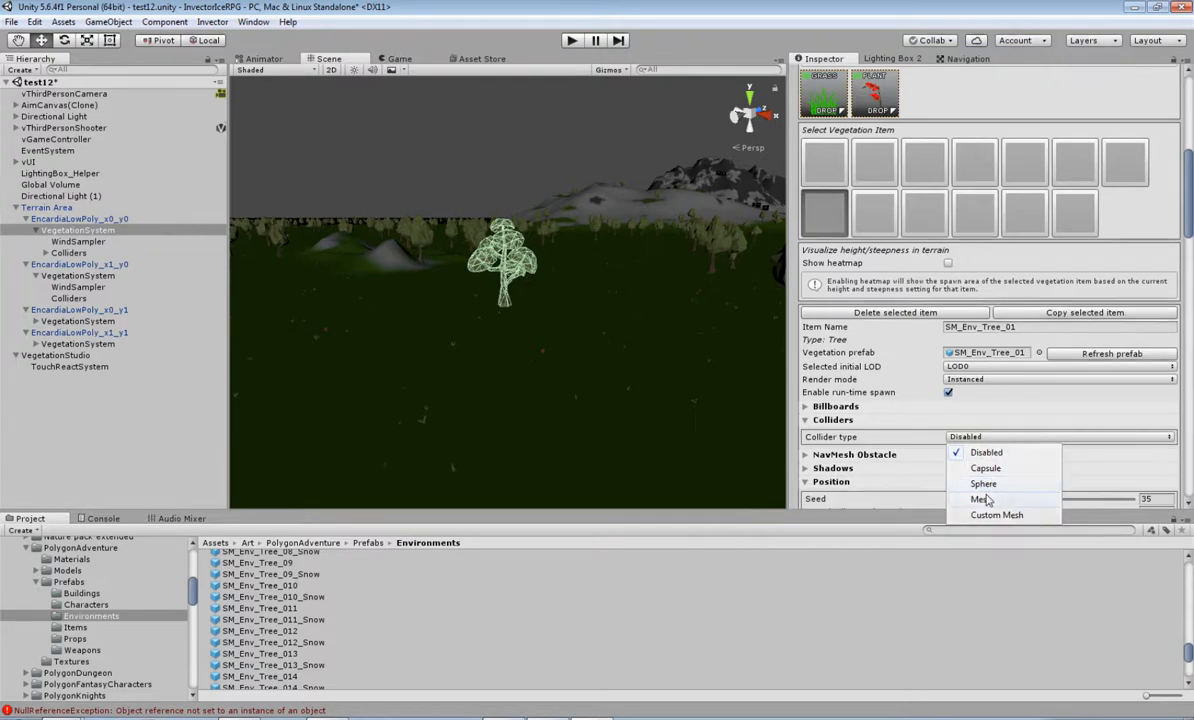
pyautogui.click(985, 499)
pyautogui.click(881, 211)
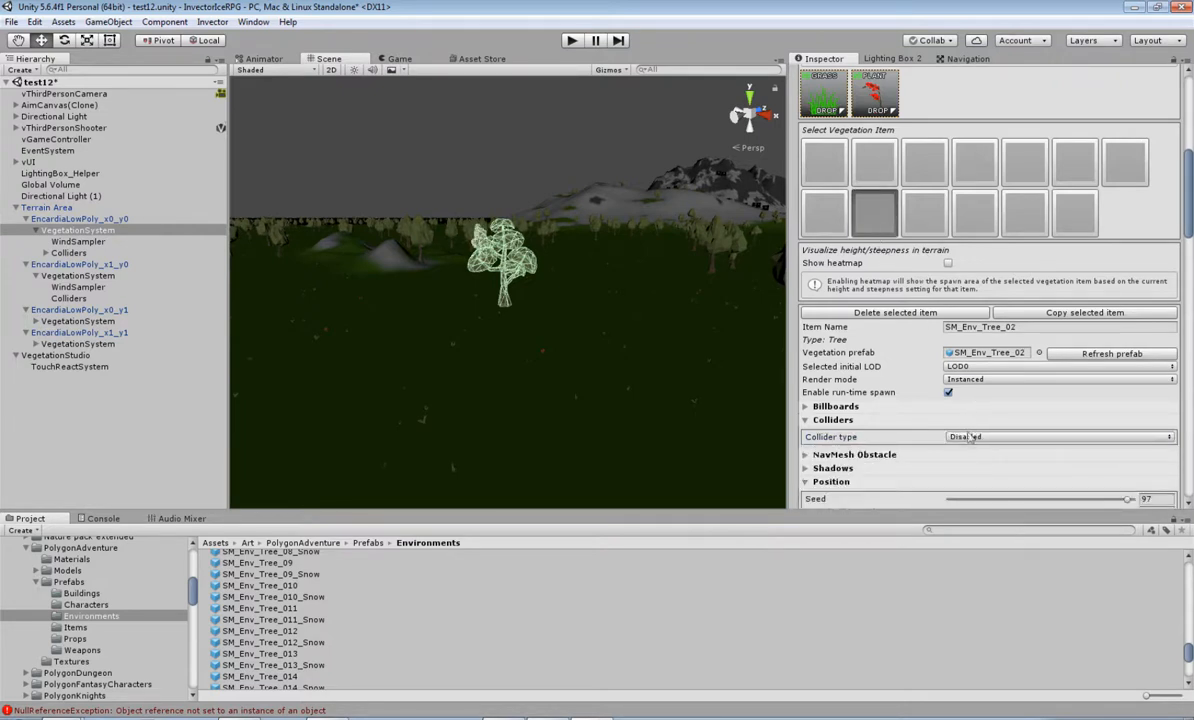
pyautogui.click(981, 499)
pyautogui.click(926, 212)
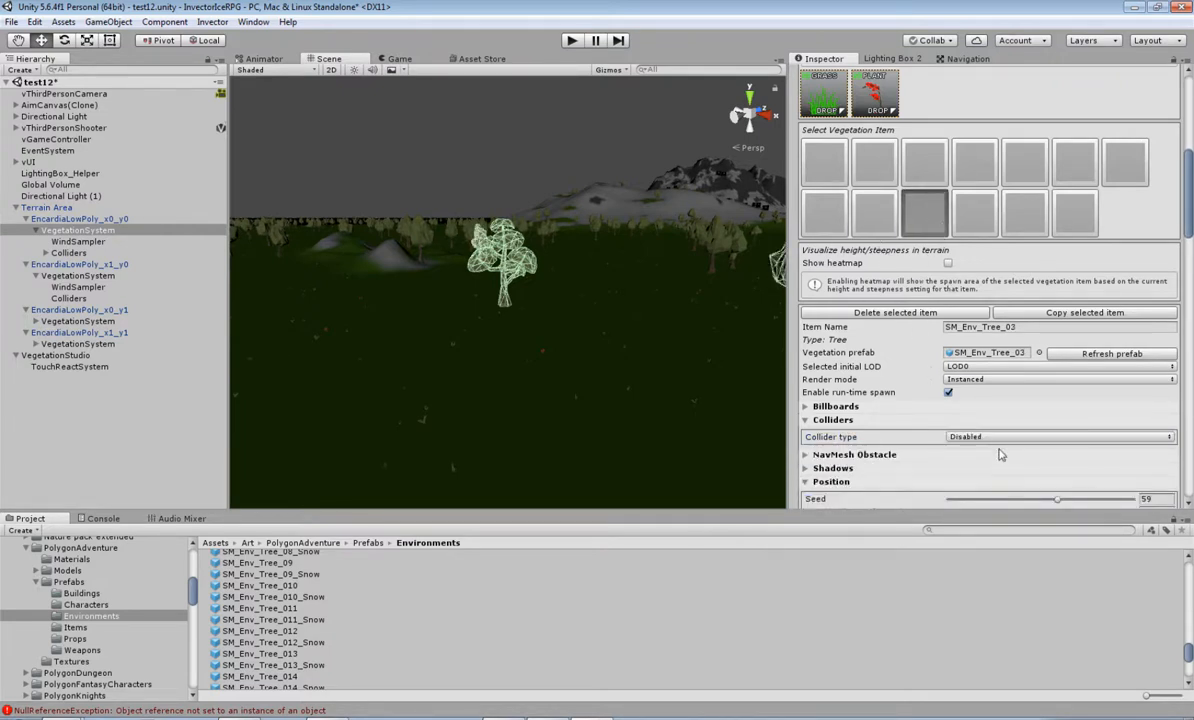
pyautogui.click(985, 498)
# Examine the tree mesh colliders in the scene up close and the spread of trees across the terrain.
pyautogui.click(978, 215)
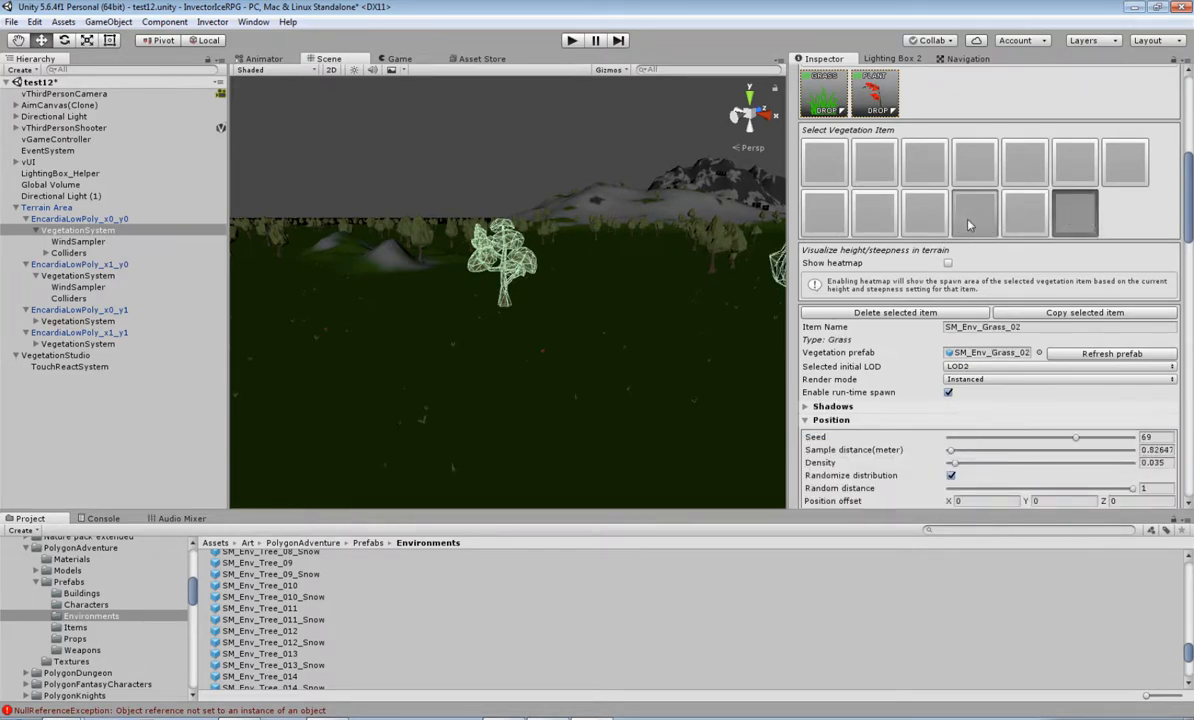
pyautogui.moveTo(580, 334); pyautogui.dragTo(660, 326, button='middle')
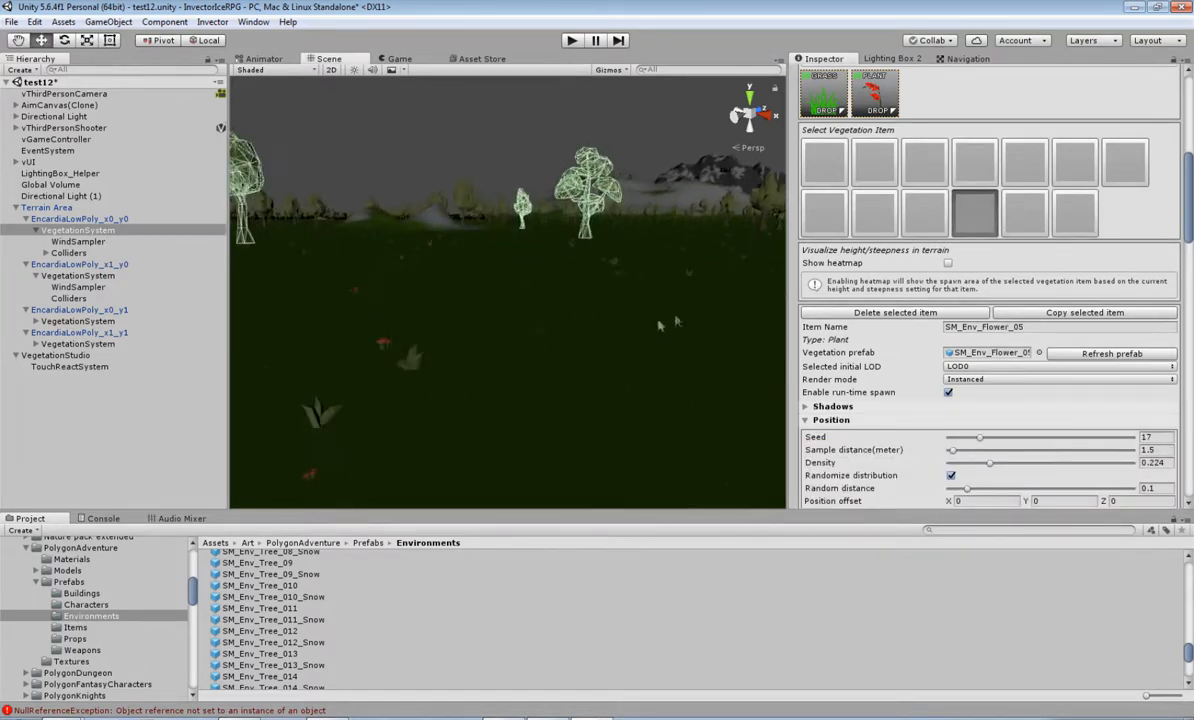
pyautogui.moveTo(528, 321); pyautogui.dragTo(560, 316, button='middle')
pyautogui.scroll(-2, 560, 328)
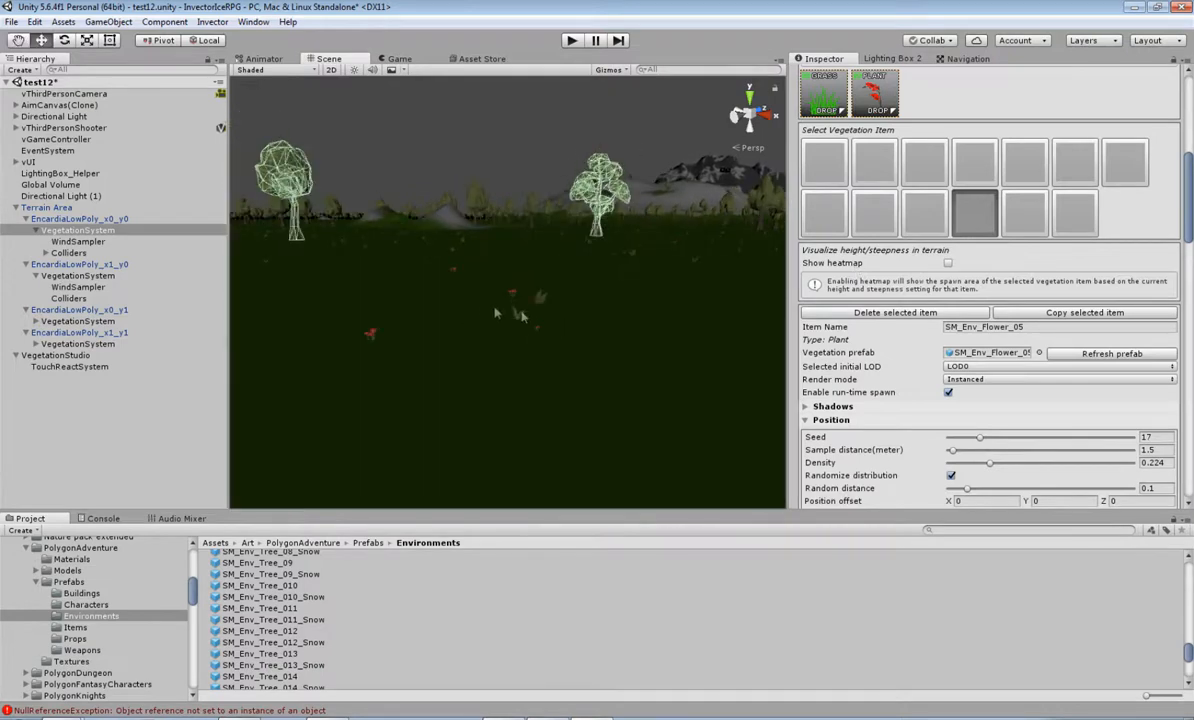
pyautogui.moveTo(376, 345); pyautogui.dragTo(468, 286, button='middle')
pyautogui.moveTo(483, 290); pyautogui.dragTo(690, 346, button='right')
pyautogui.moveTo(690, 346)
pyautogui.mouseDown(button='middle')
pyautogui.moveTo(616, 337)
pyautogui.moveTo(666, 336)
pyautogui.moveTo(677, 349)
pyautogui.mouseUp(button='middle')
pyautogui.scroll(3, 569, 358)
pyautogui.scroll(-2, 568, 358)
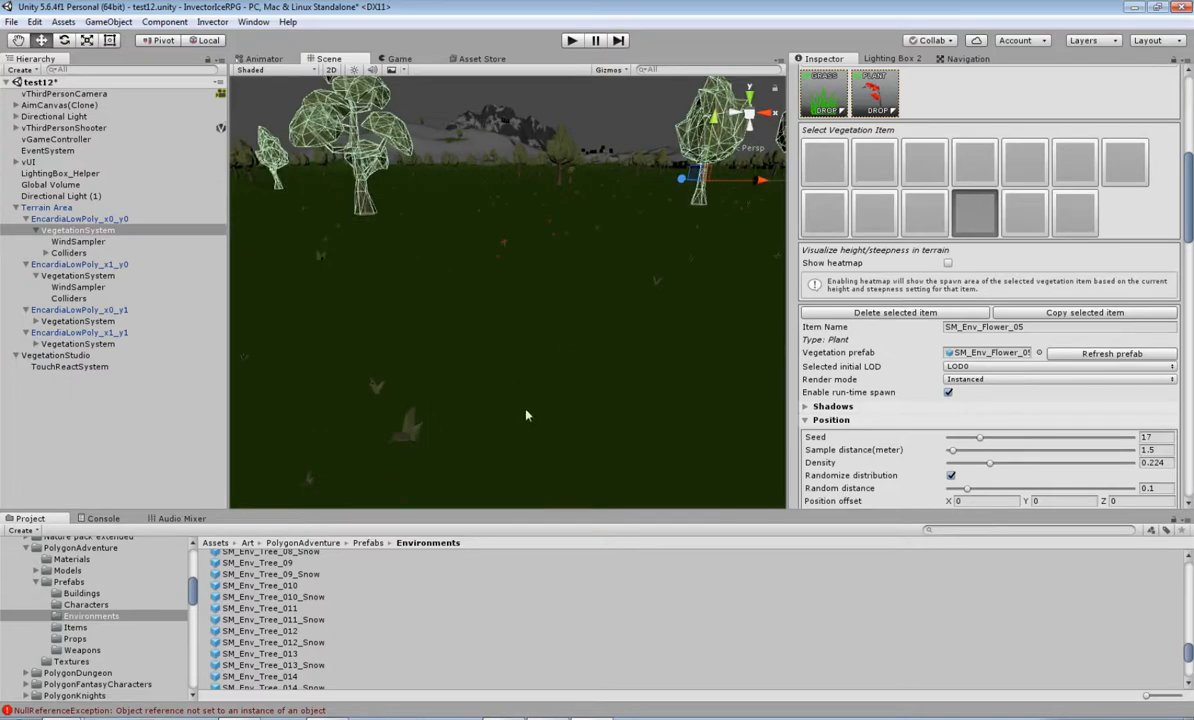
pyautogui.scroll(-2, 562, 388)
pyautogui.scroll(2, 838, 205)
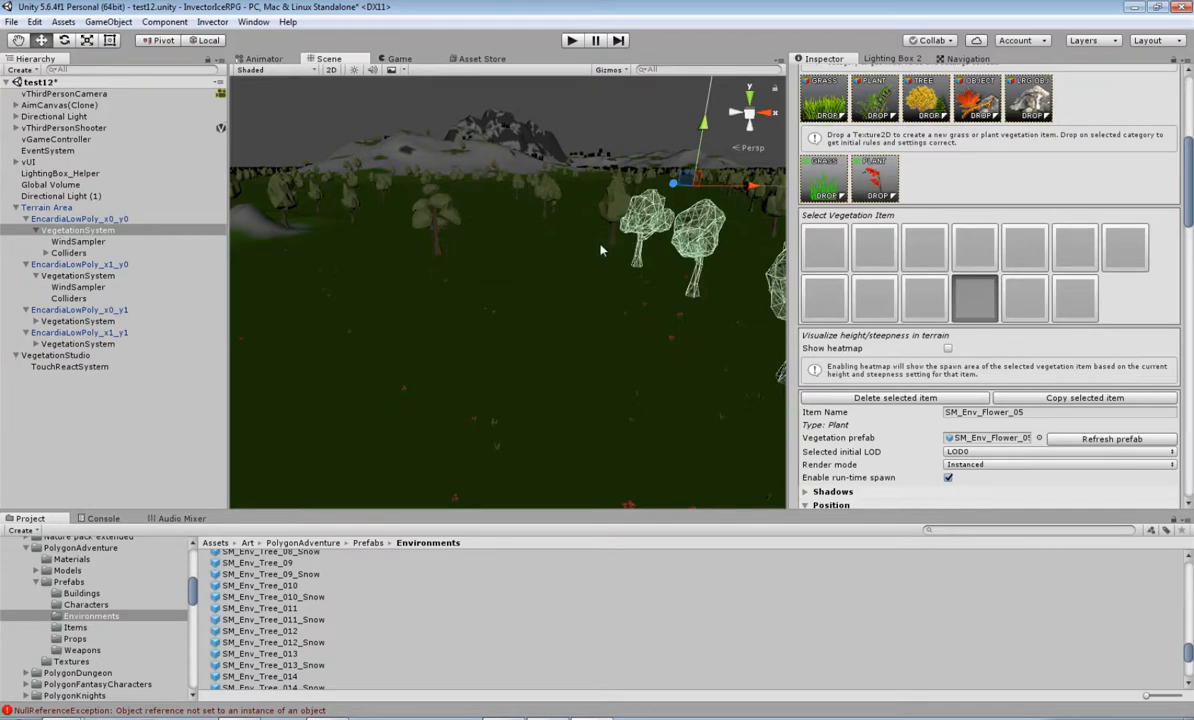
pyautogui.moveTo(549, 354); pyautogui.dragTo(641, 344, button='middle')
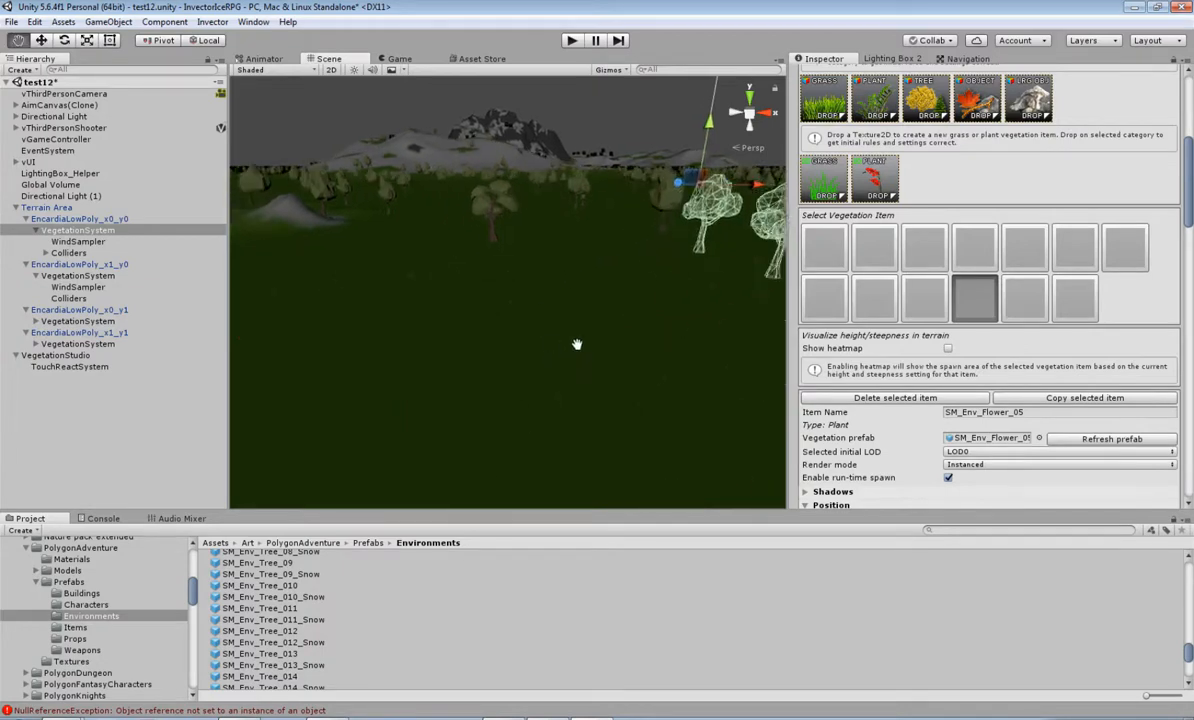
pyautogui.moveTo(641, 344); pyautogui.dragTo(463, 357, button='right')
pyautogui.scroll(-5, 505, 351)
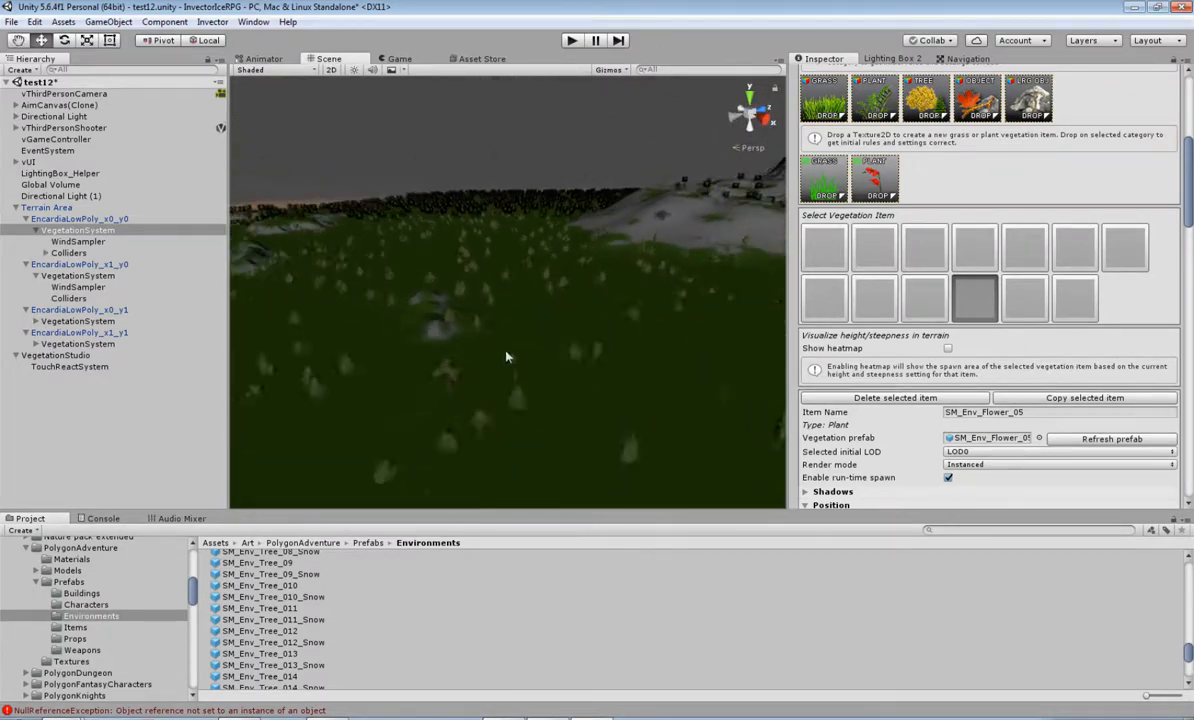
# Play-test the scene by sprinting the character across the grassland among the trees, and exit play mode.
pyautogui.click(574, 42)
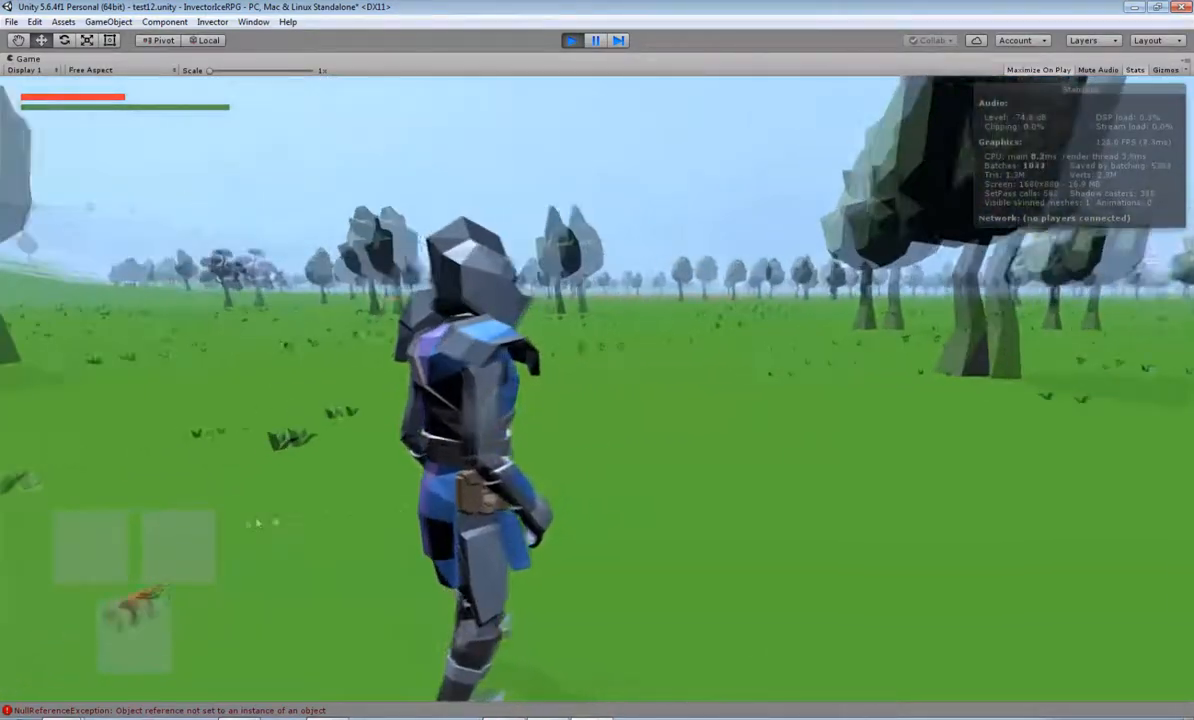
pyautogui.press('w')
pyautogui.press('shift')
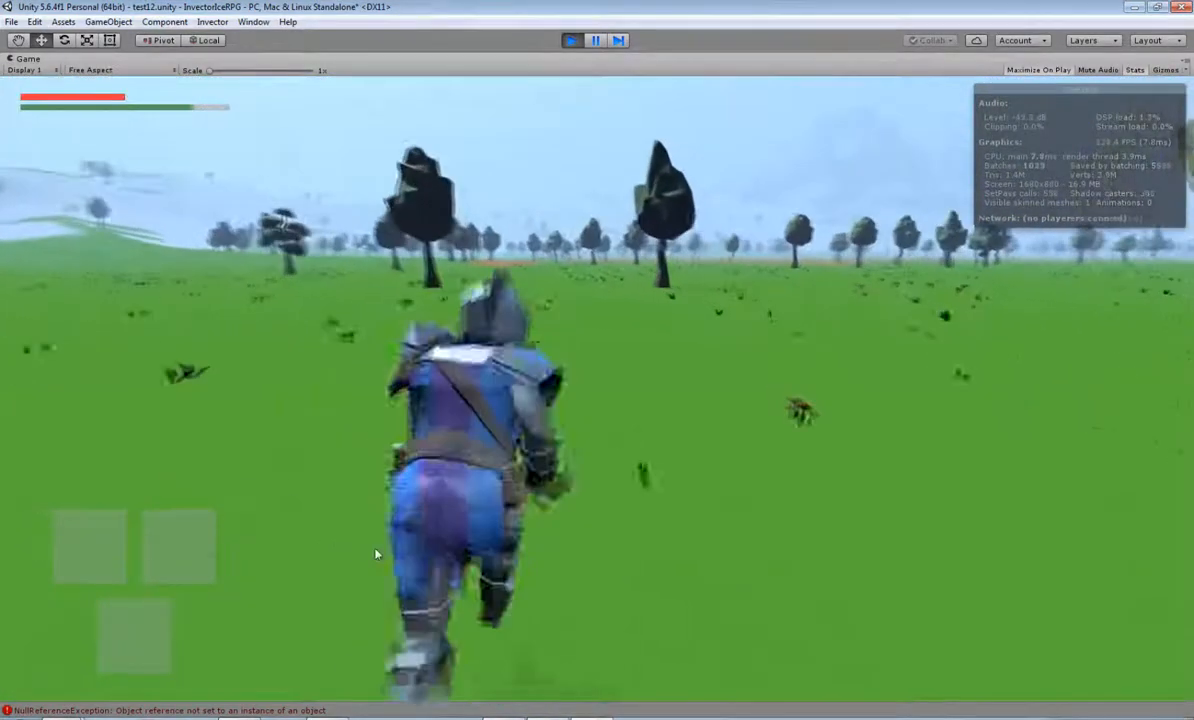
pyautogui.press('a')
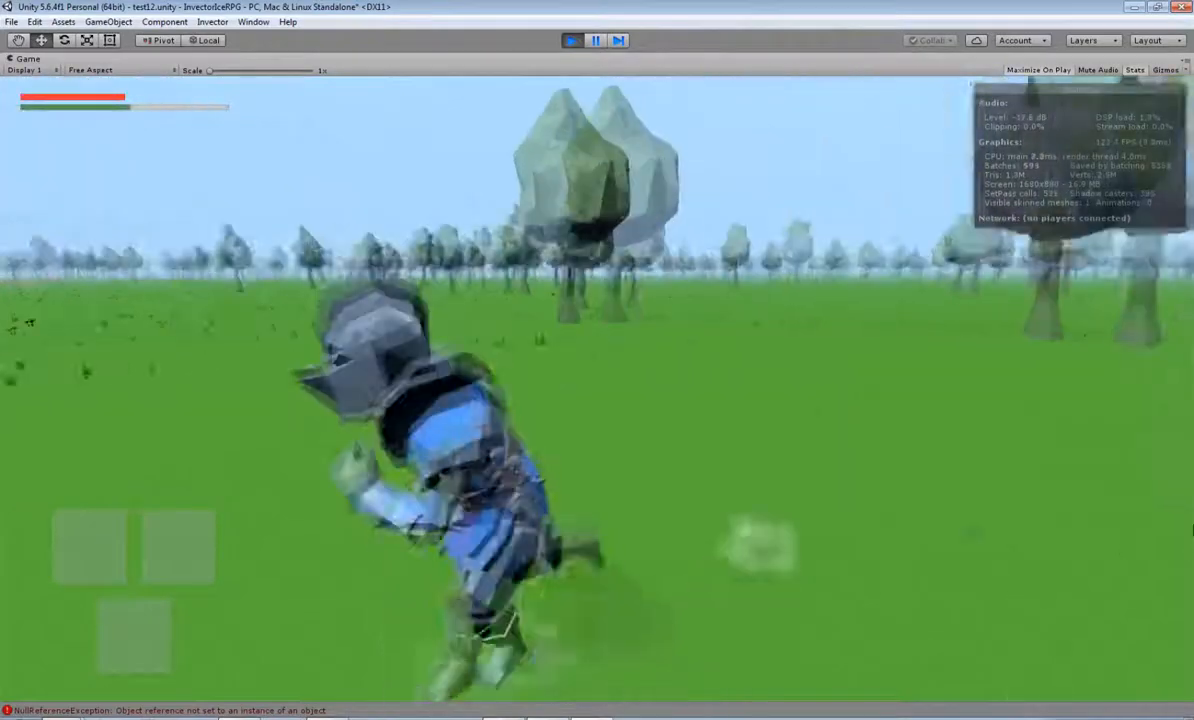
pyautogui.press('s')
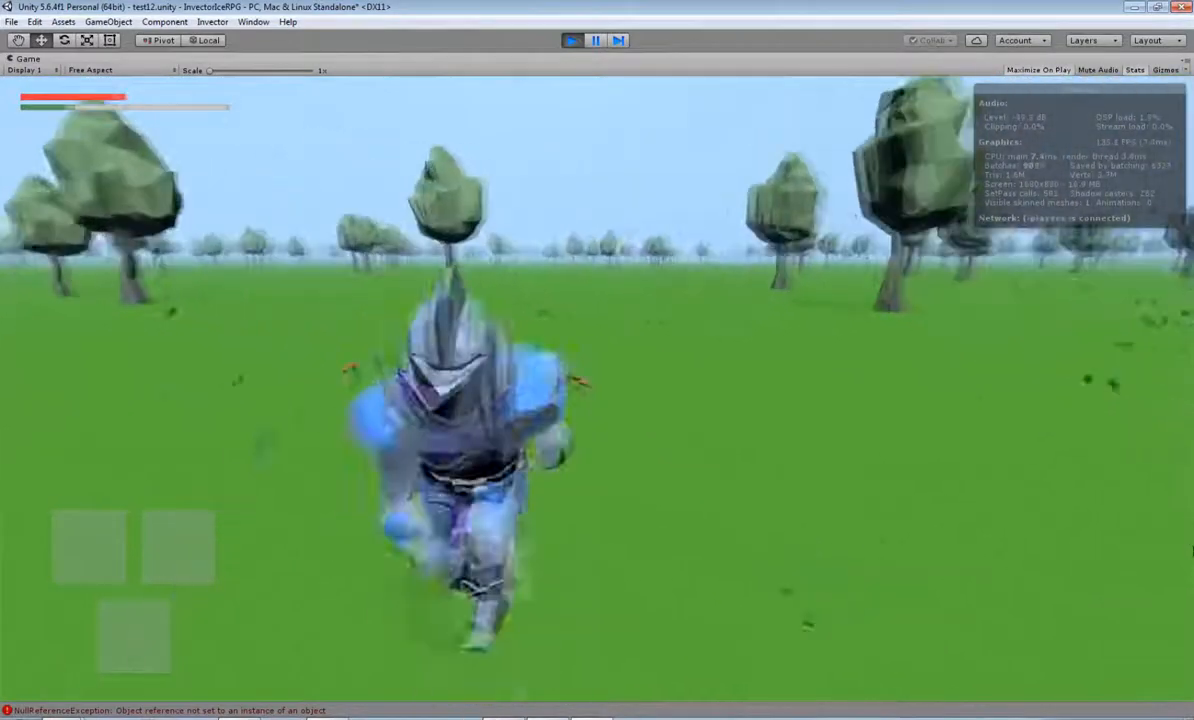
pyautogui.press('d')
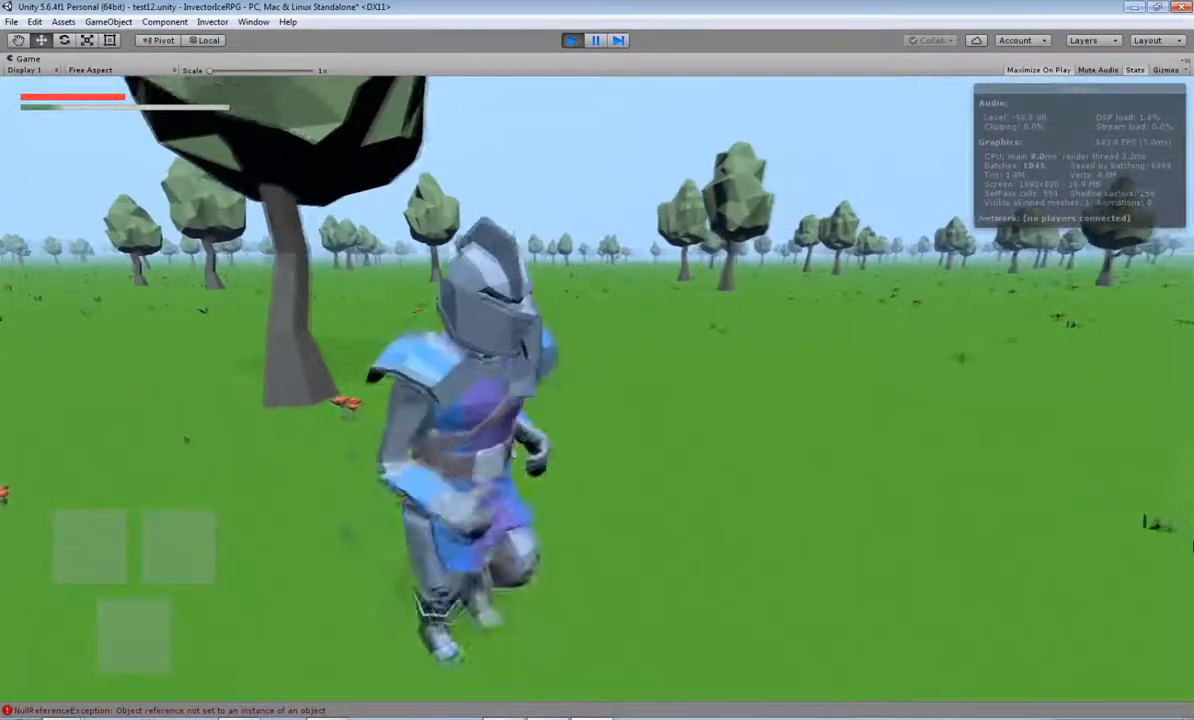
pyautogui.press('w')
pyautogui.press('shift')
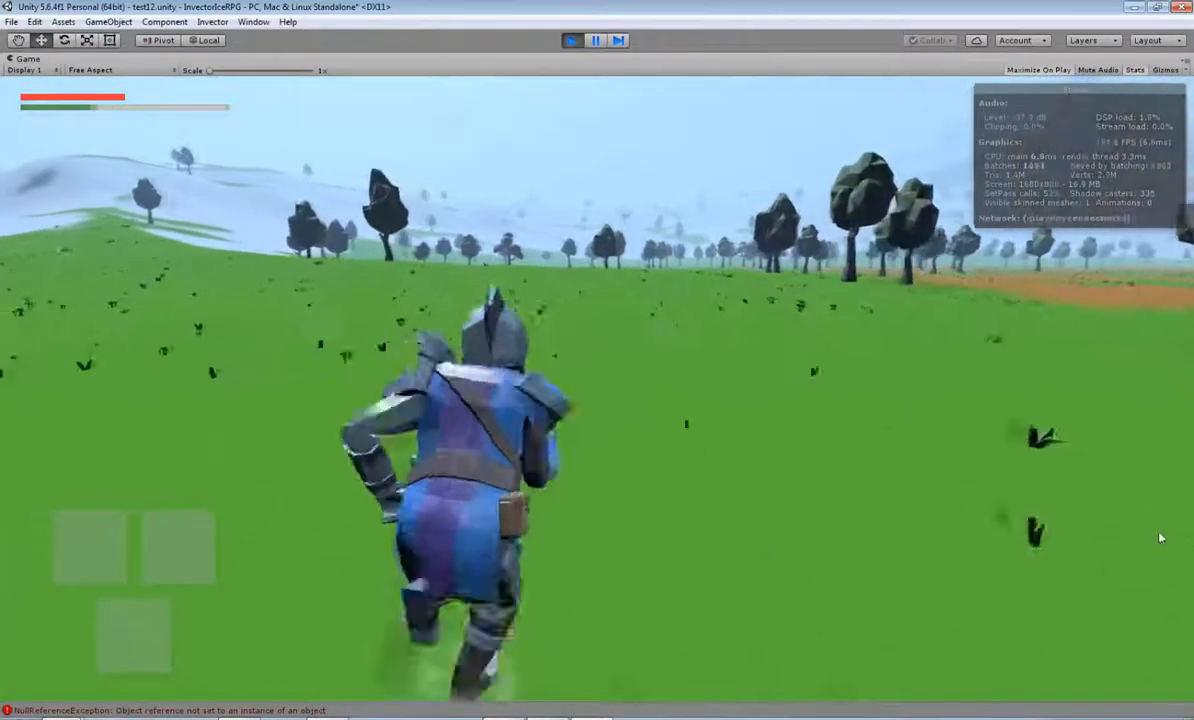
pyautogui.press('d')
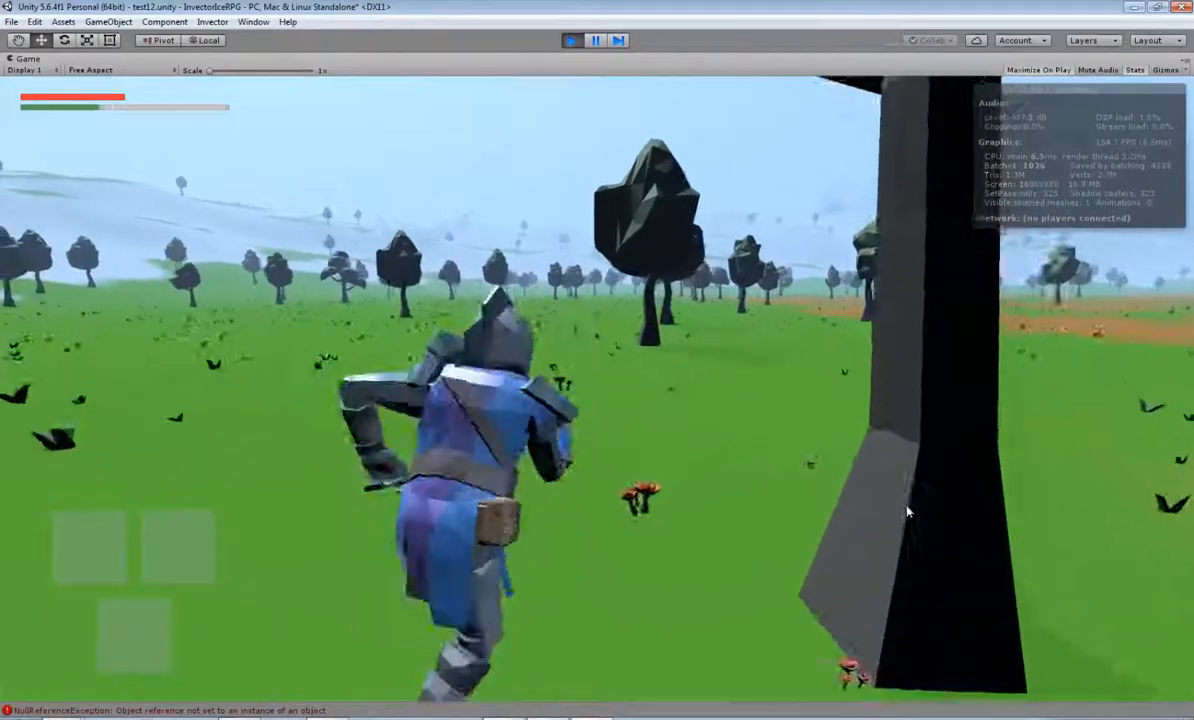
pyautogui.press('alt')
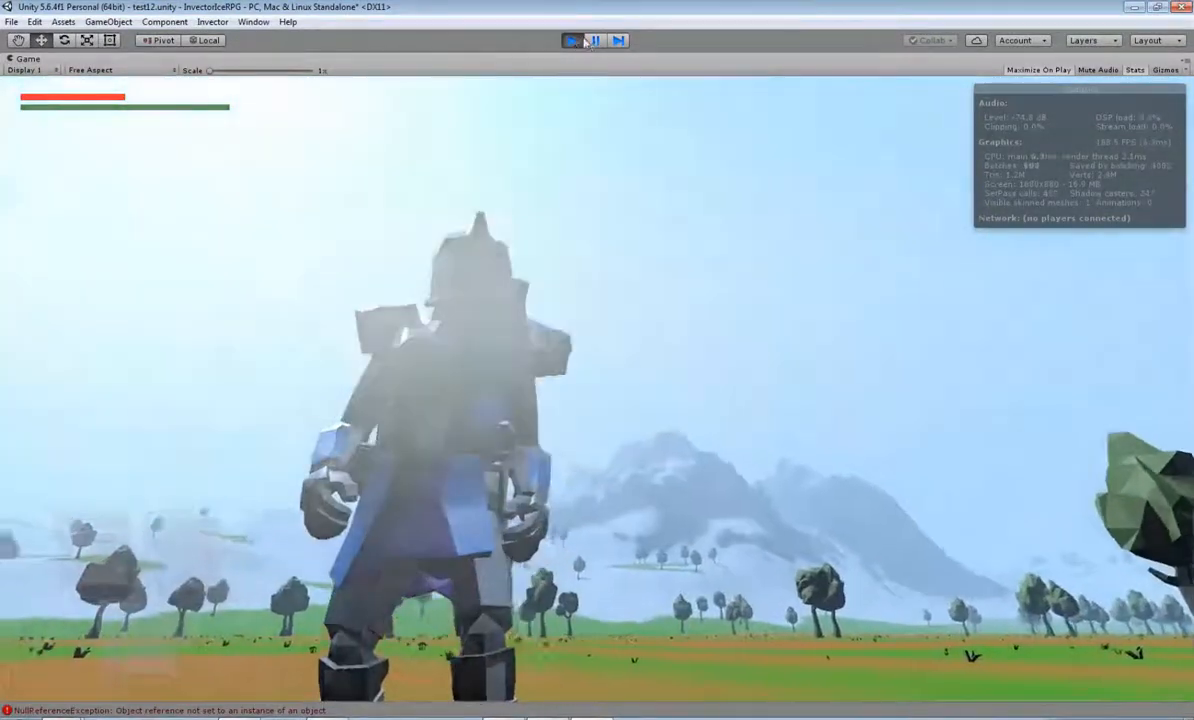
pyautogui.click(584, 41)
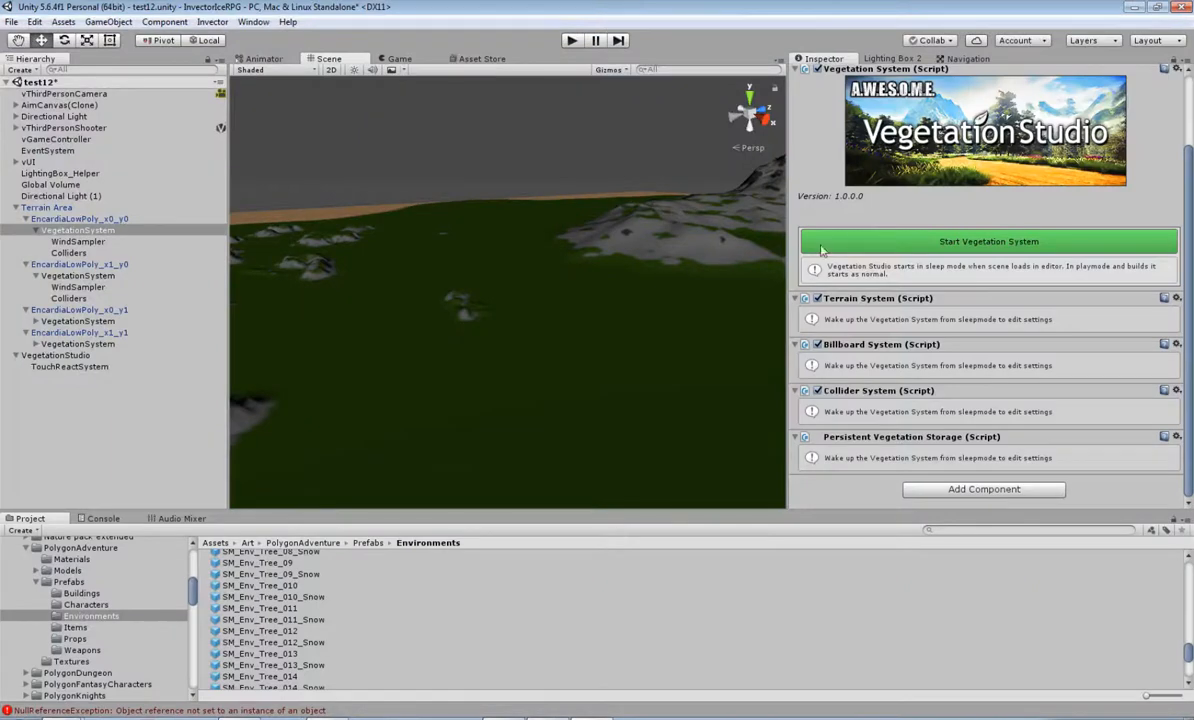
# Restart the Vegetation System and set the additional mesh tree distance to 250 and the additional billboard tree distance to 1000.
pyautogui.click(907, 243)
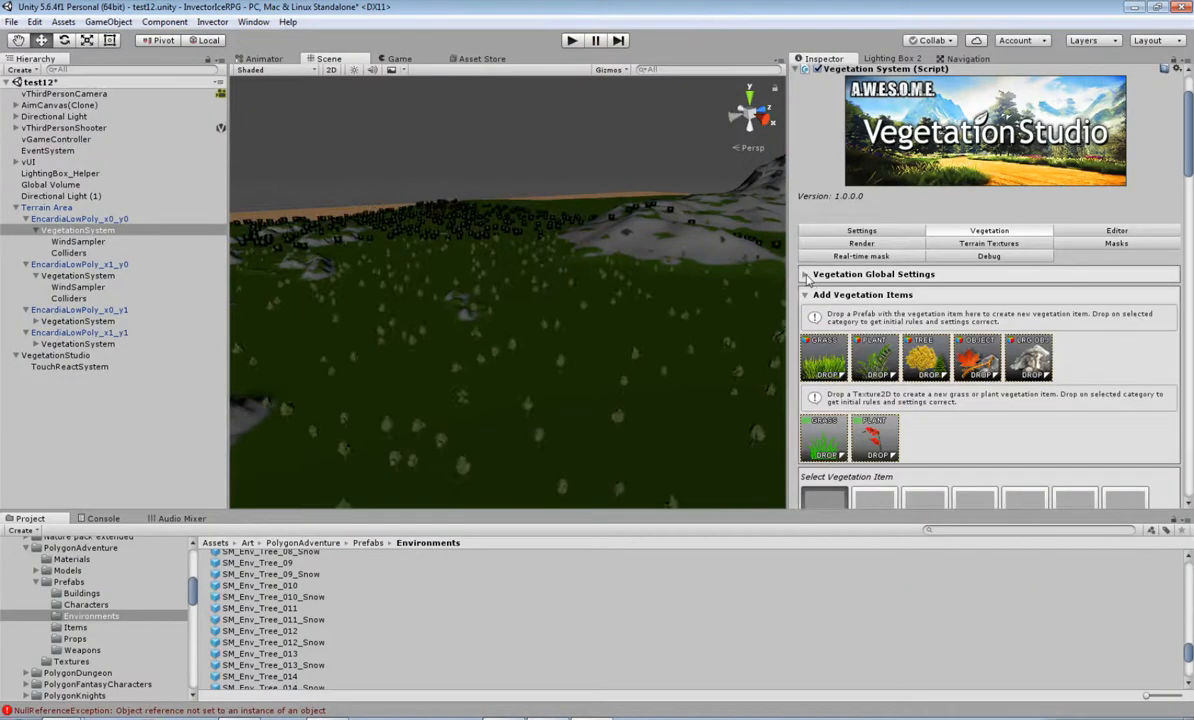
pyautogui.click(805, 275)
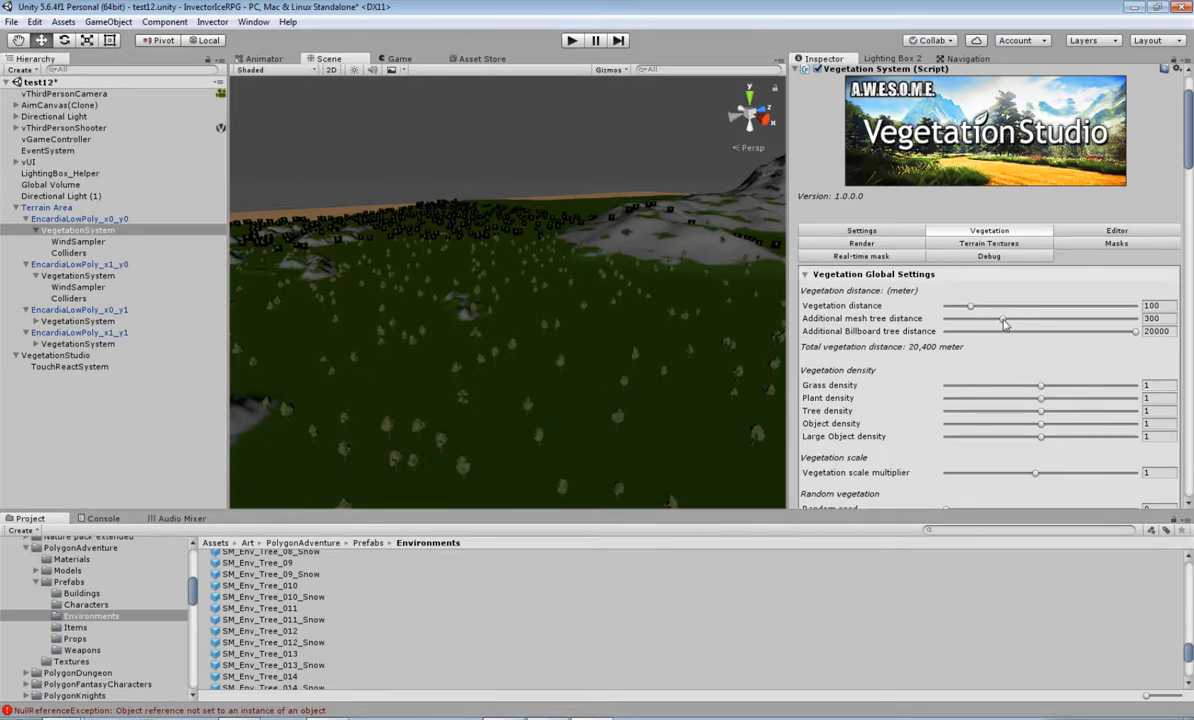
pyautogui.moveTo(1003, 322); pyautogui.dragTo(990, 322)
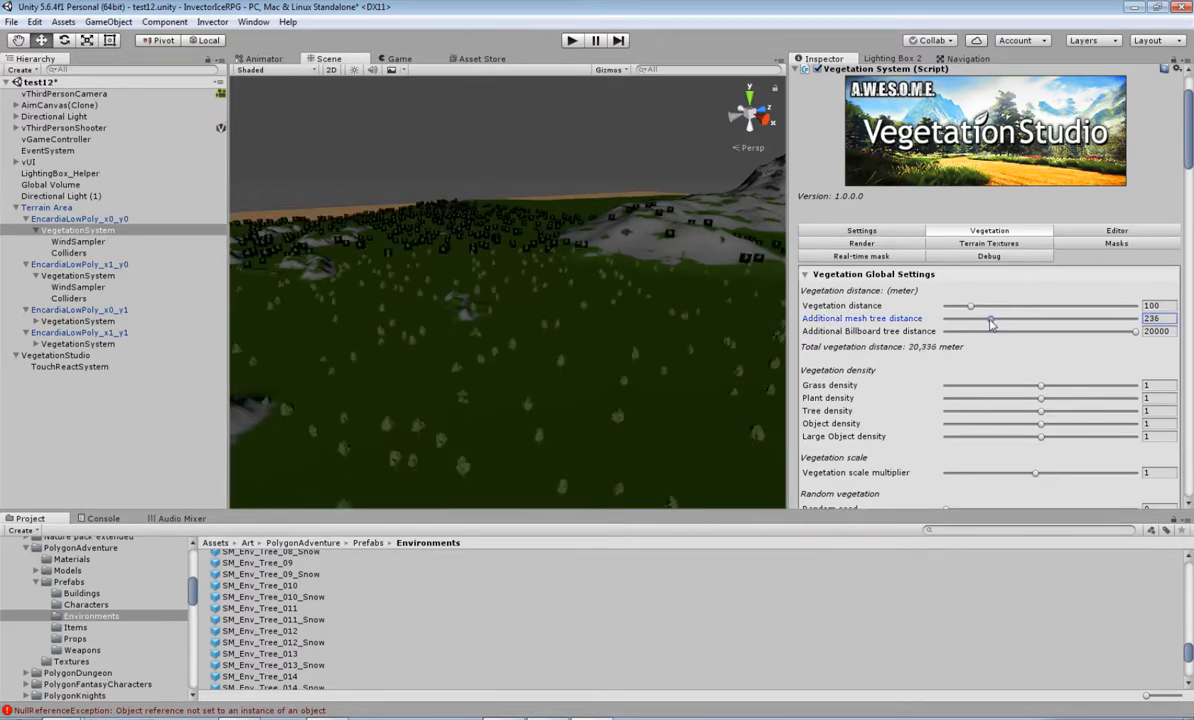
pyautogui.write('250')
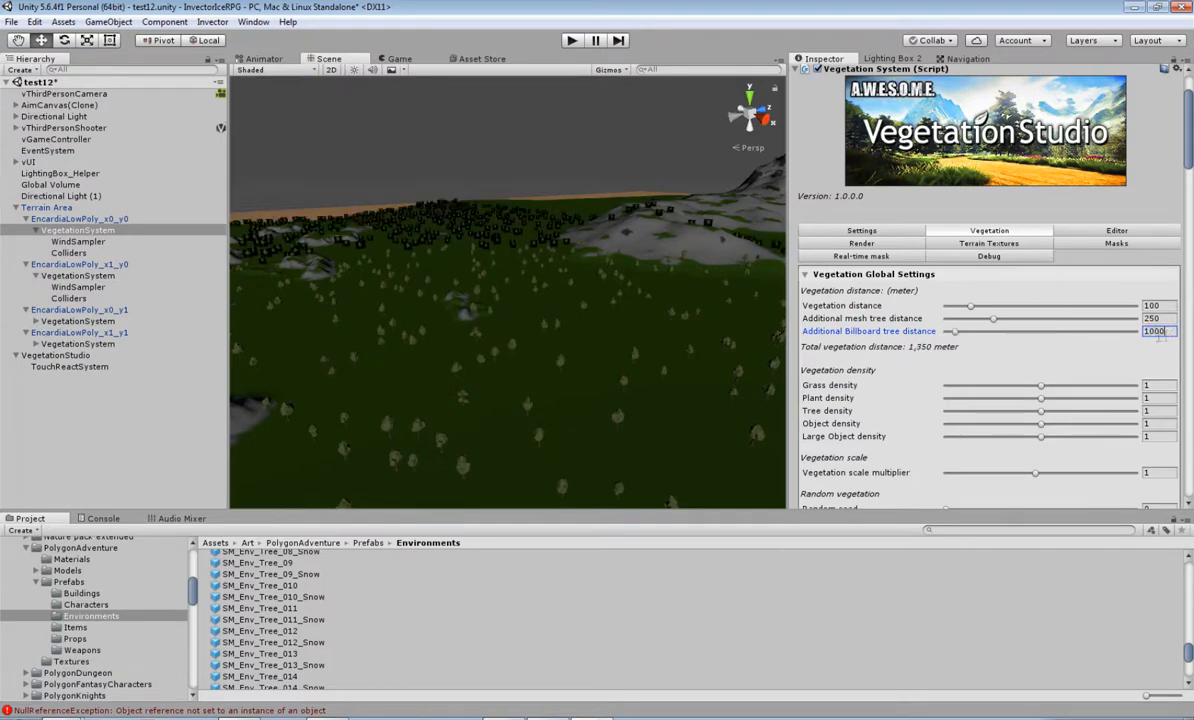
# Set the global vegetation random seed to 1760 and run the scene in play mode.
pyautogui.scroll(-2, 930, 370)
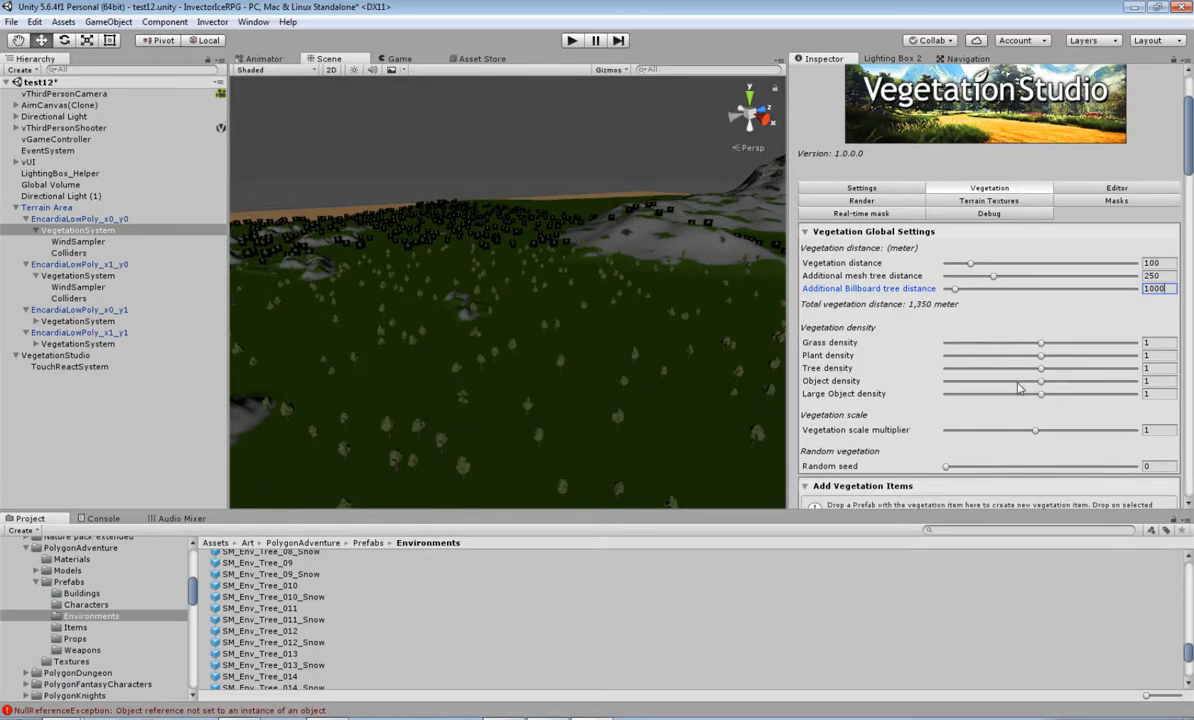
pyautogui.scroll(-2, 1020, 418)
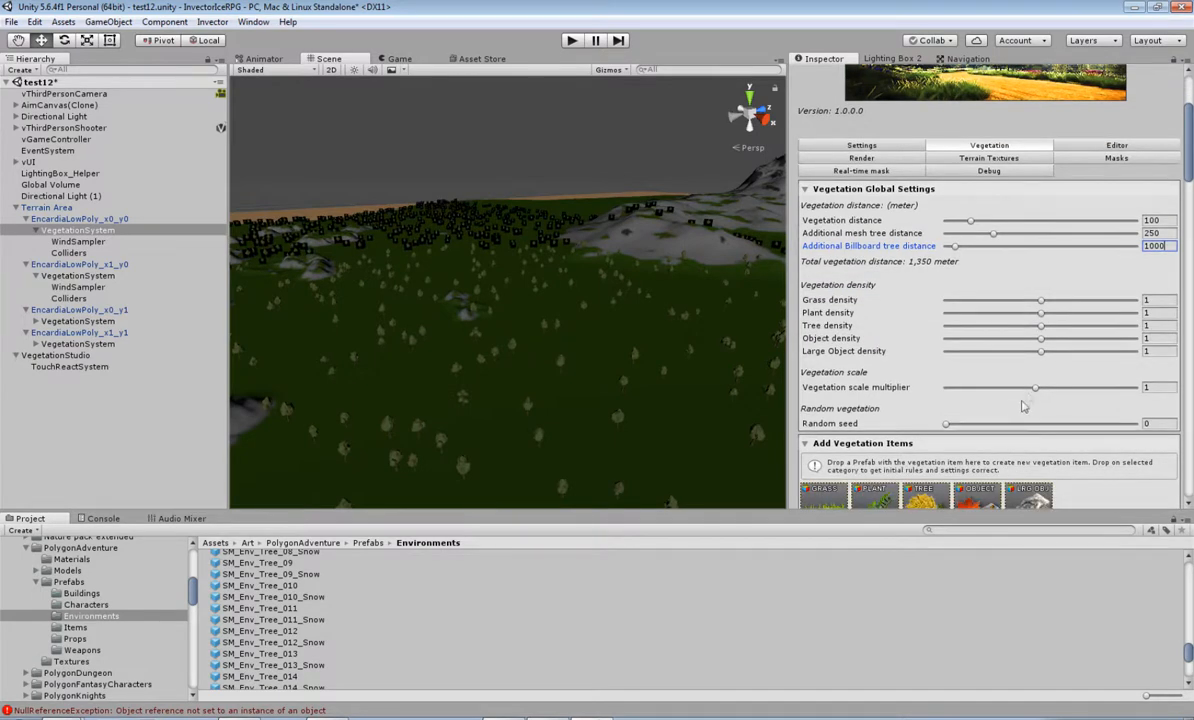
pyautogui.scroll(-2, 1010, 425)
pyautogui.click(981, 385)
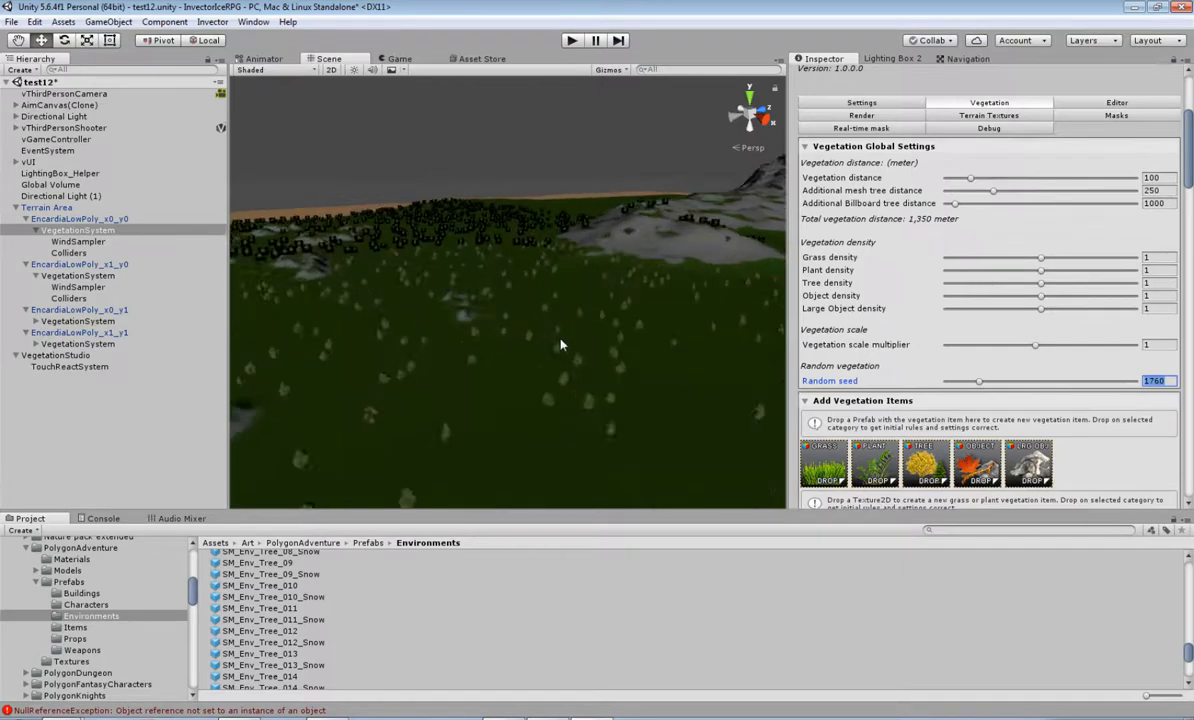
pyautogui.click(575, 45)
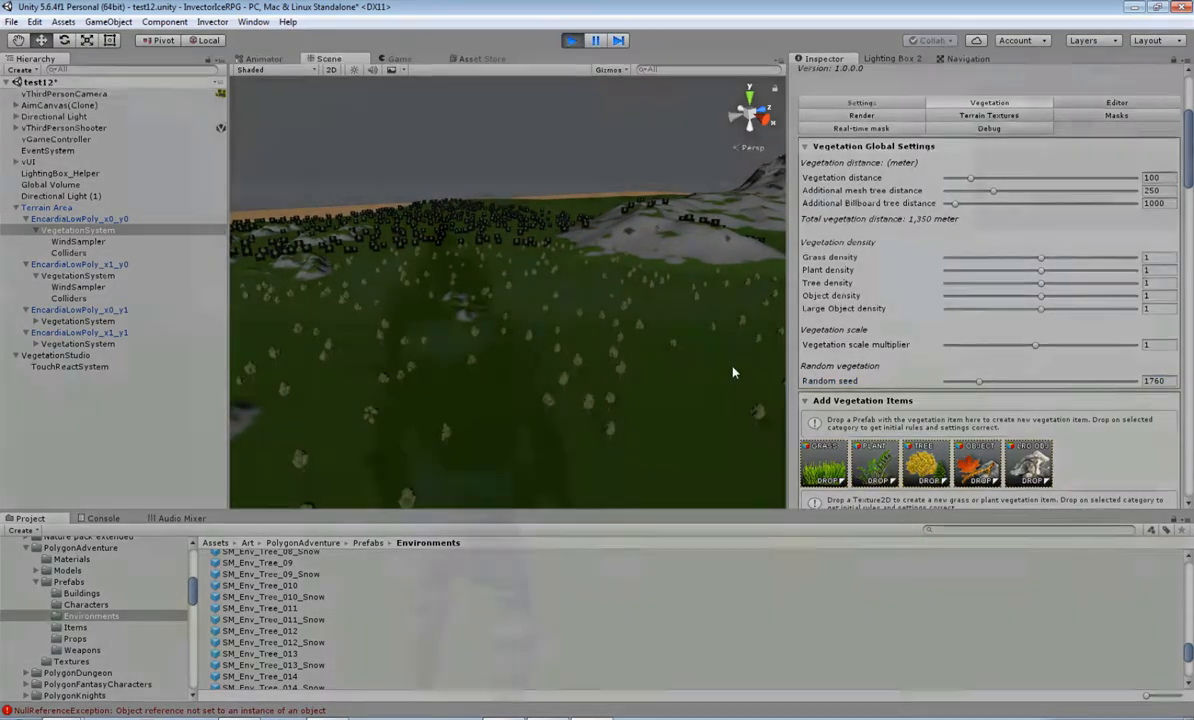
# Play-test the scene by sprinting the character through the trees with the new seed and distances, and exit play mode.
pyautogui.press('w')
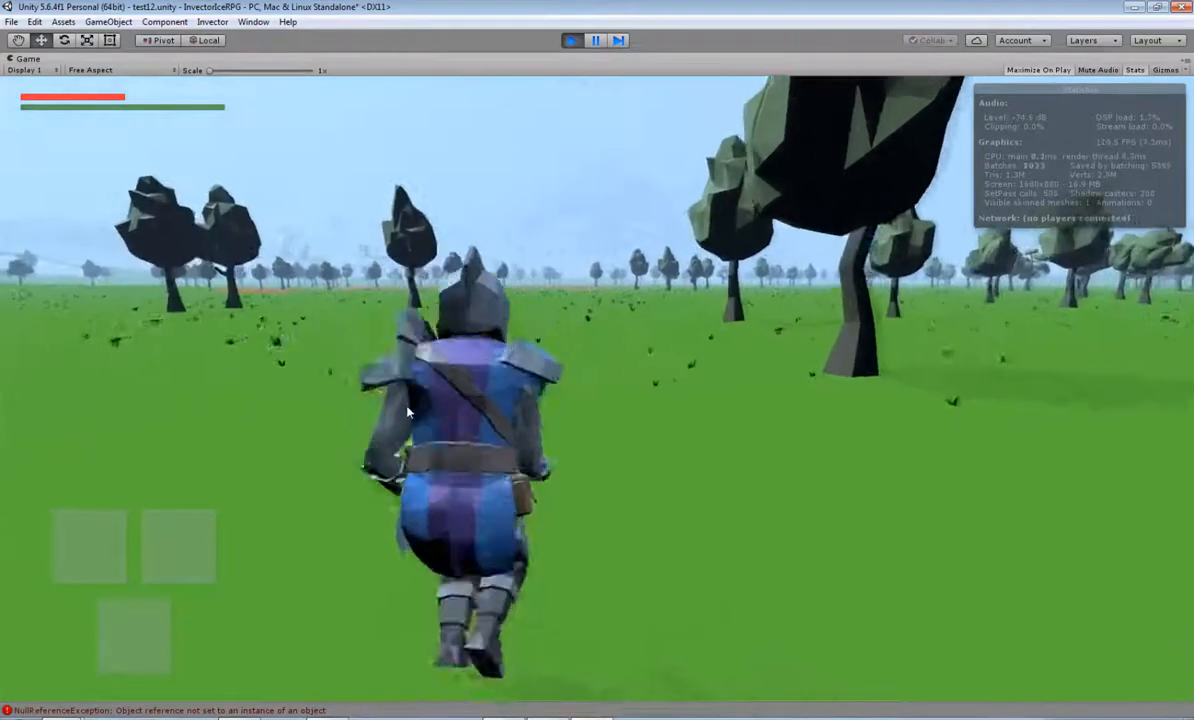
pyautogui.press('shift')
pyautogui.press('d')
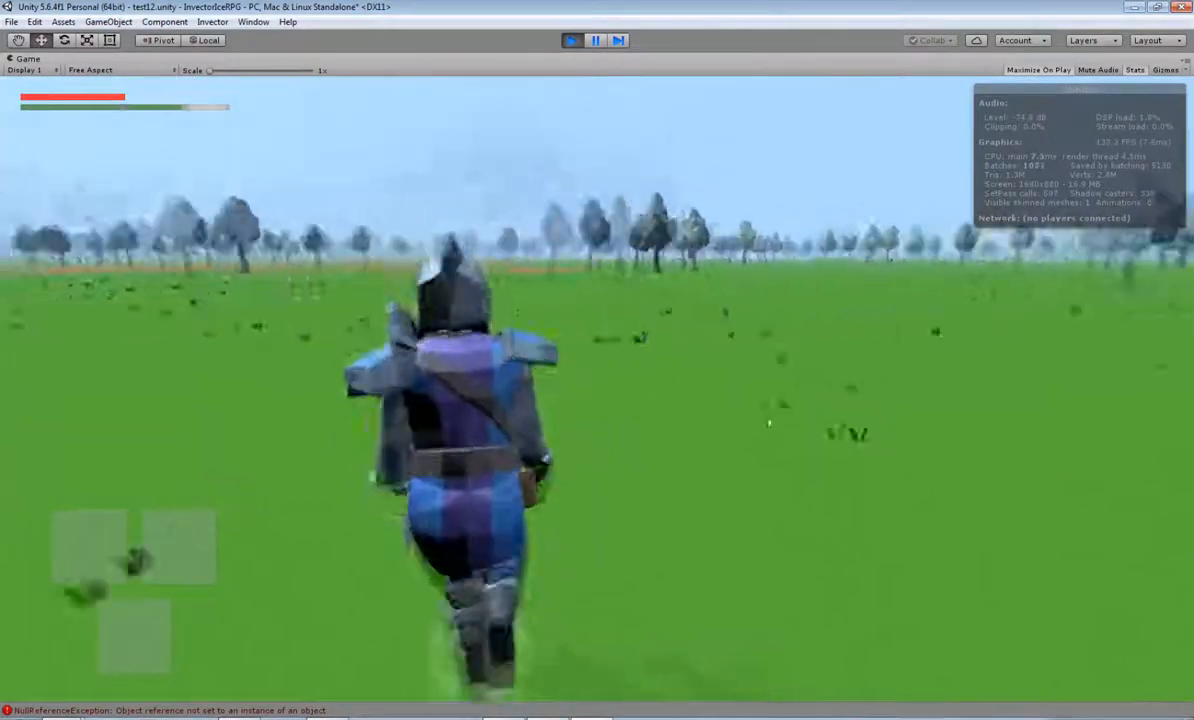
pyautogui.press('a')
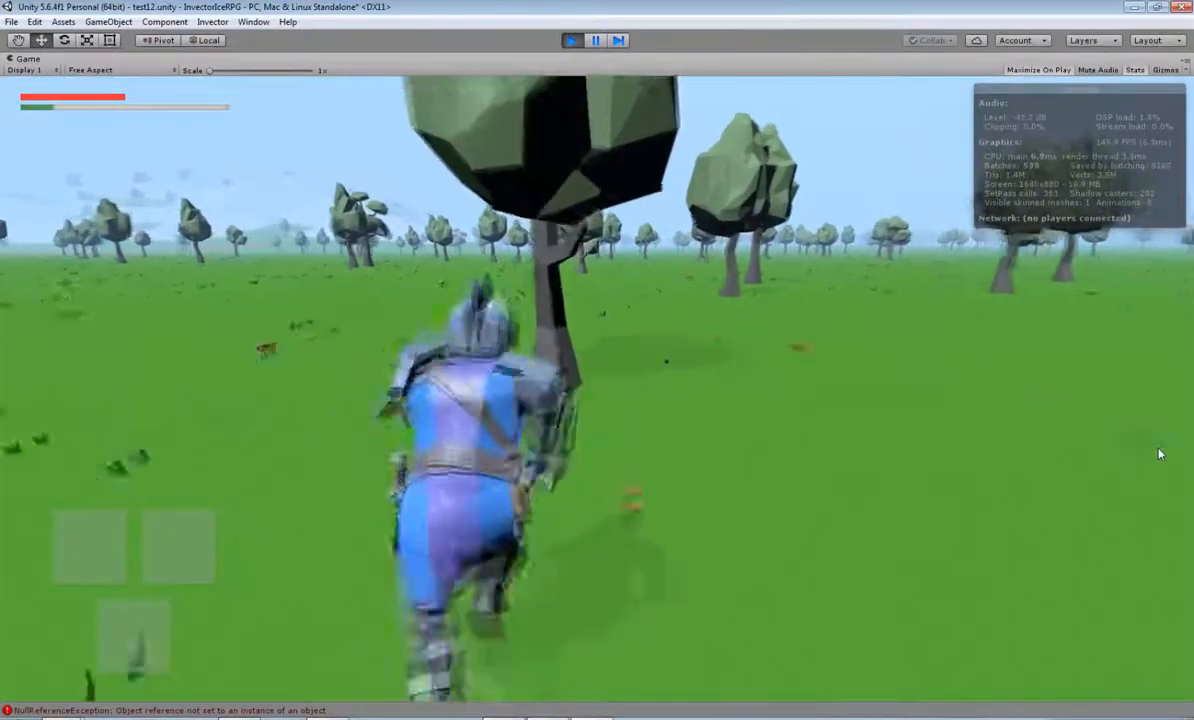
pyautogui.press('d')
pyautogui.press('w')
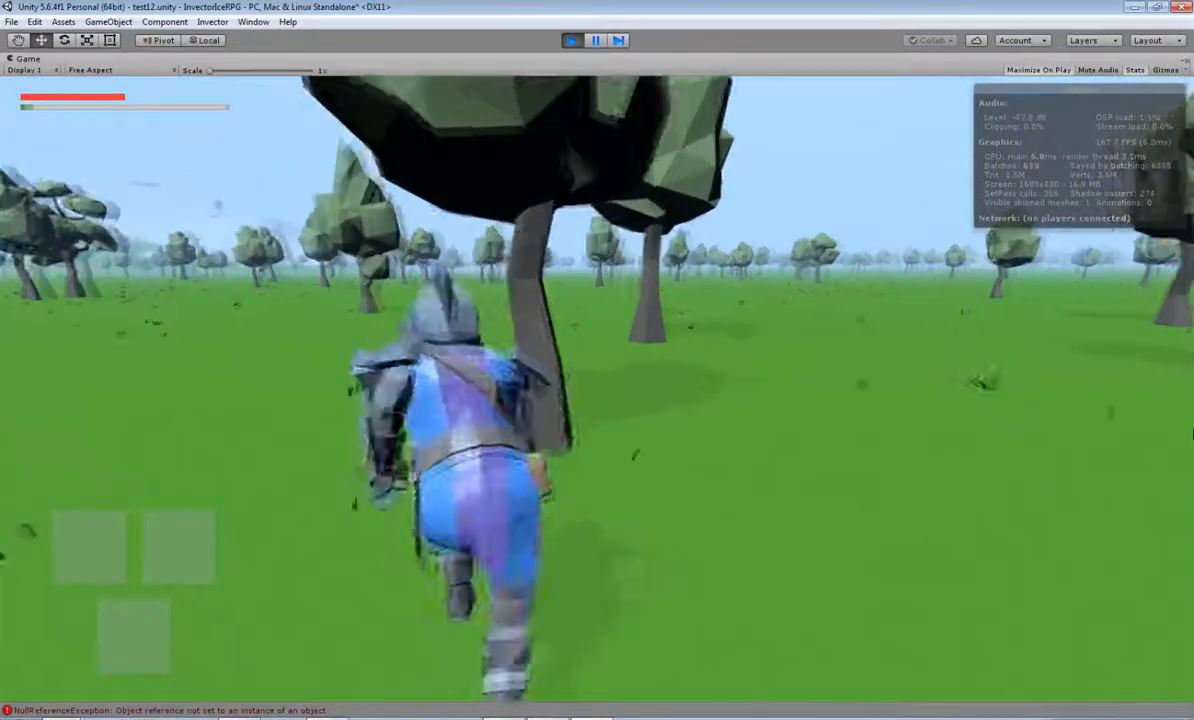
pyautogui.press('d')
pyautogui.press('w')
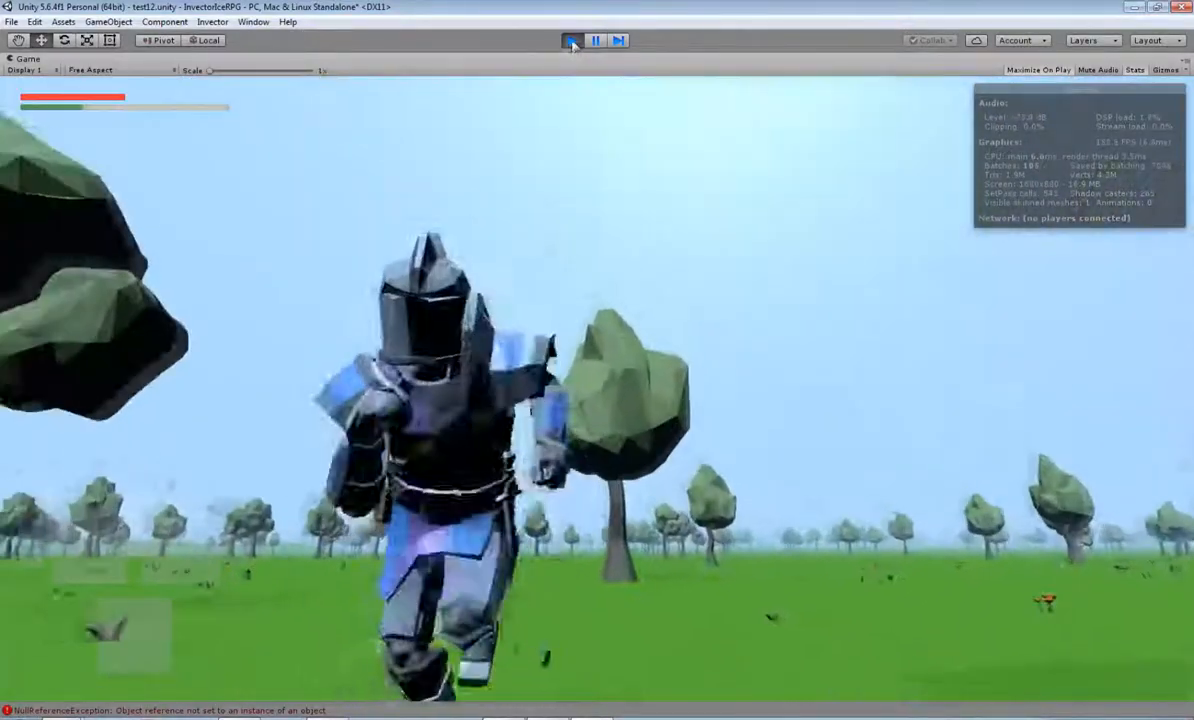
pyautogui.click(571, 40)
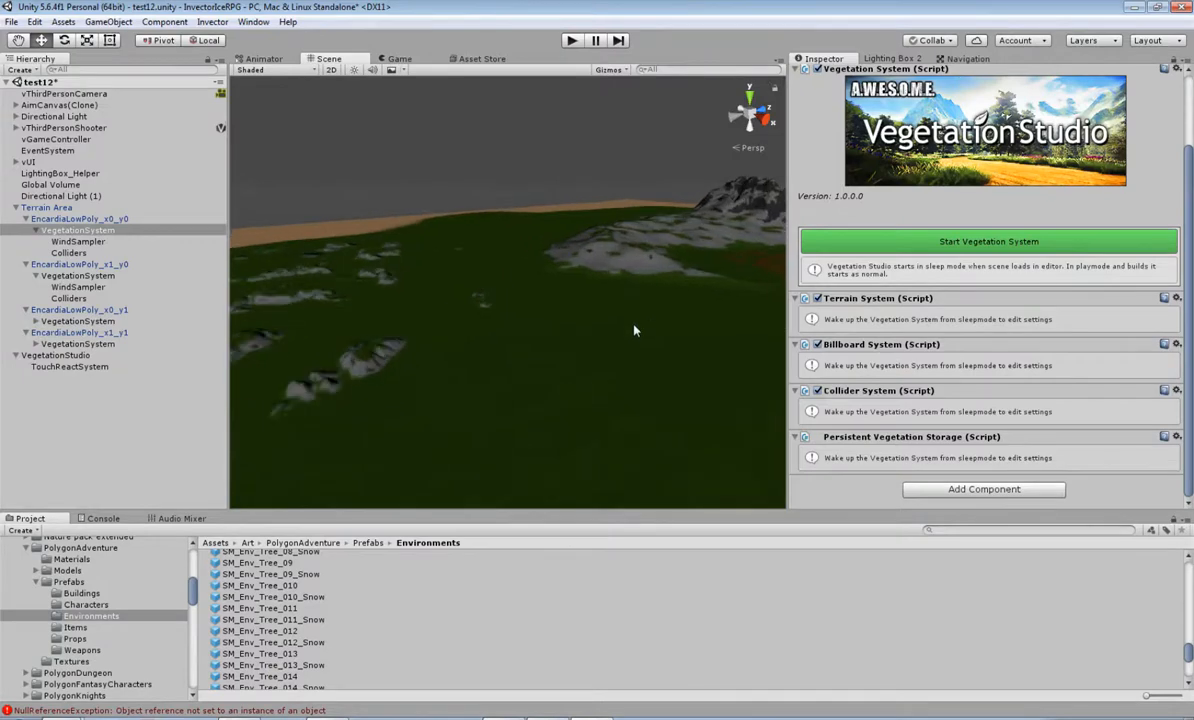
# Start the Vegetation System again, collapse the Vegetation Global Settings, and bring the open grassland into view.
pyautogui.click(927, 244)
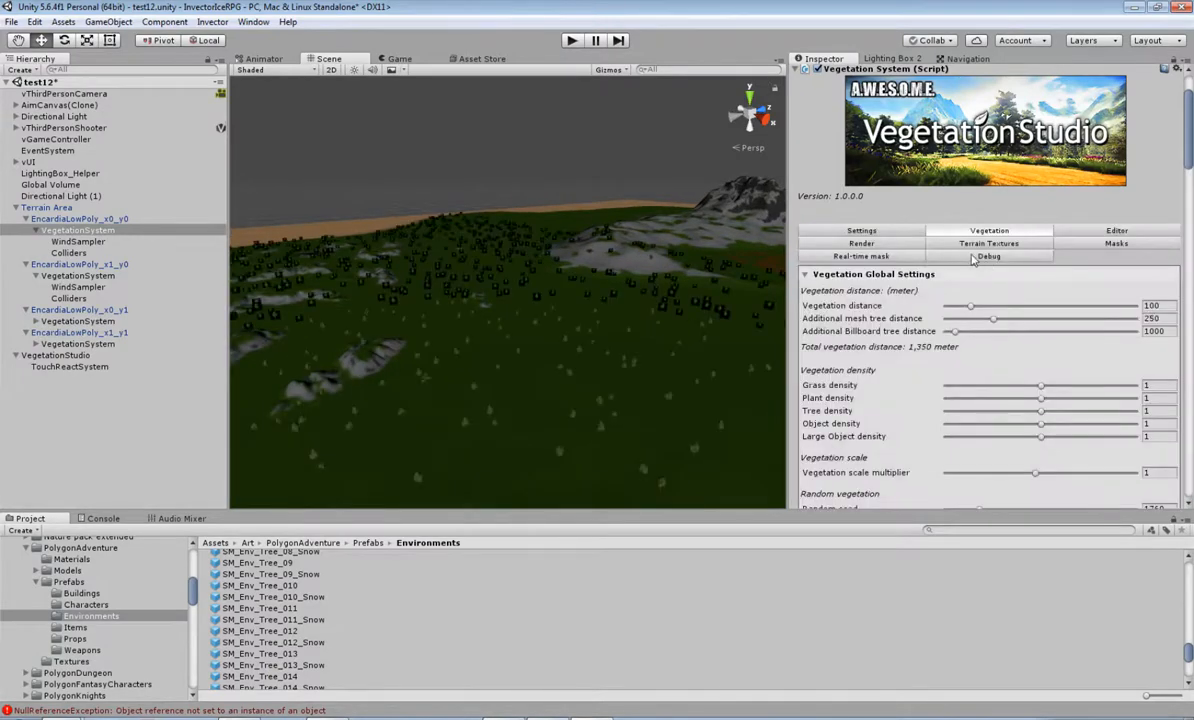
pyautogui.click(804, 275)
pyautogui.moveTo(660, 413); pyautogui.dragTo(386, 335, button='middle')
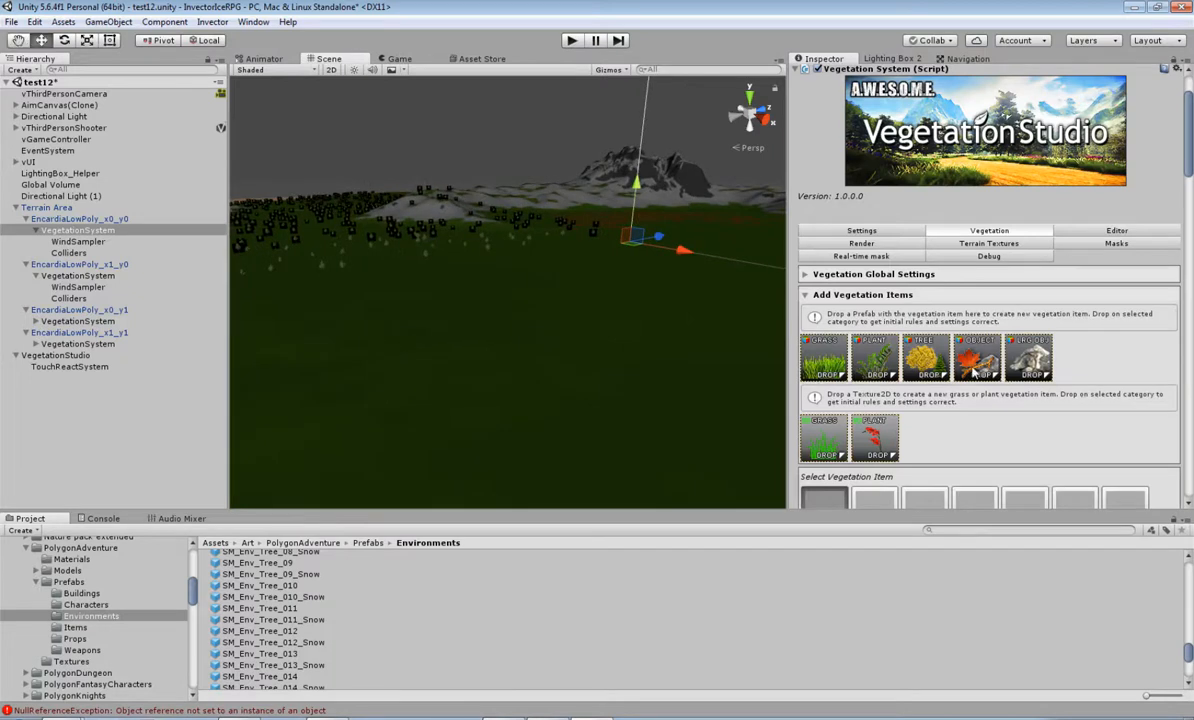
# Look through the PolygonAdventure environment prefabs and preview the rock models SM_Env_Rock_05_Snow, SM_Env_Rock_05 and SM_Env_Rock_01.
pyautogui.scroll(10, 240, 629)
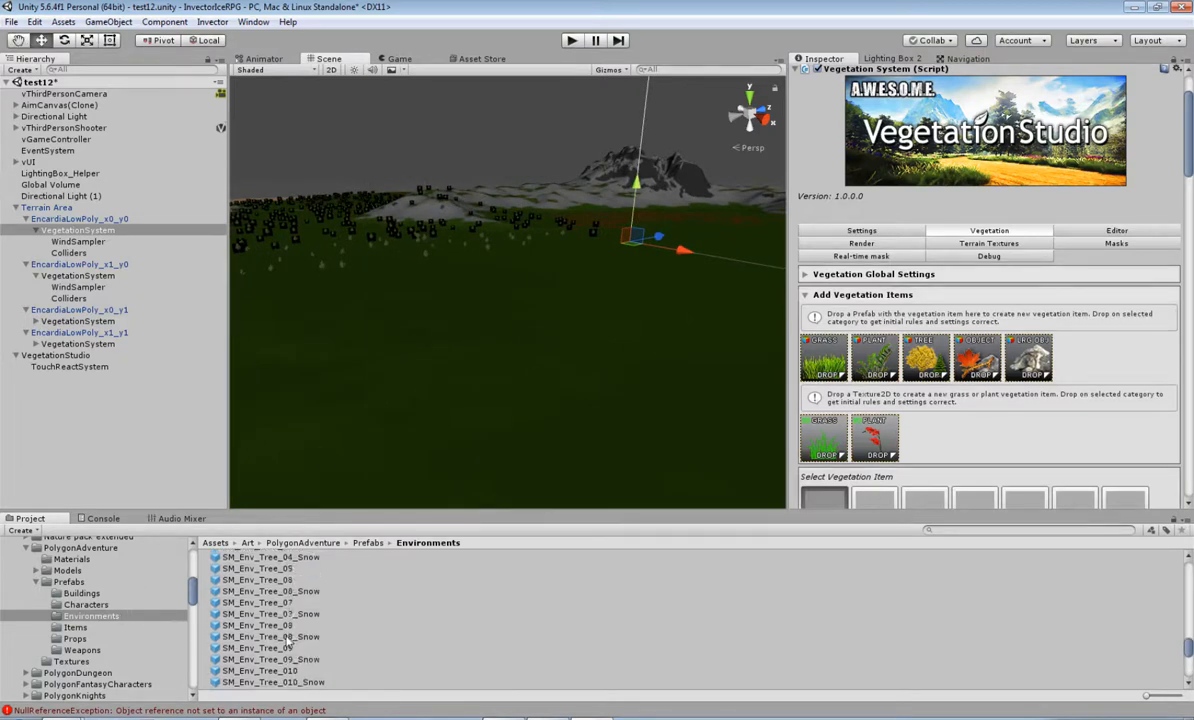
pyautogui.click(279, 601)
pyautogui.click(281, 590)
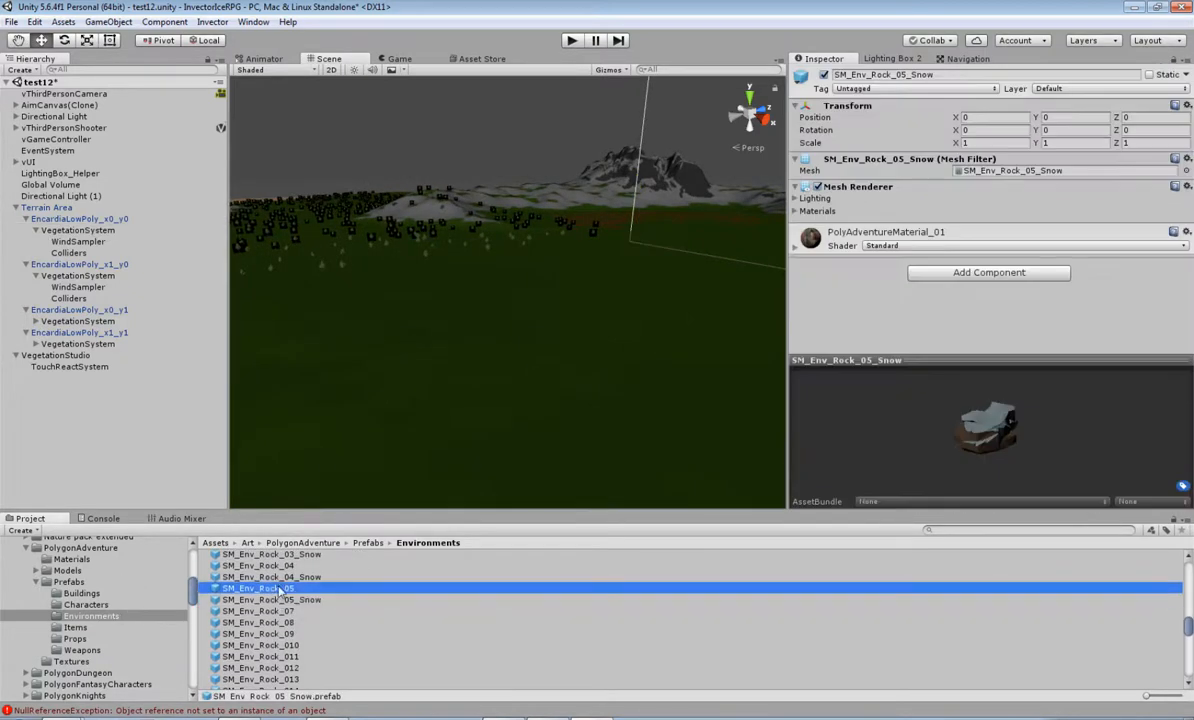
pyautogui.scroll(3, 281, 590)
pyautogui.click(272, 606)
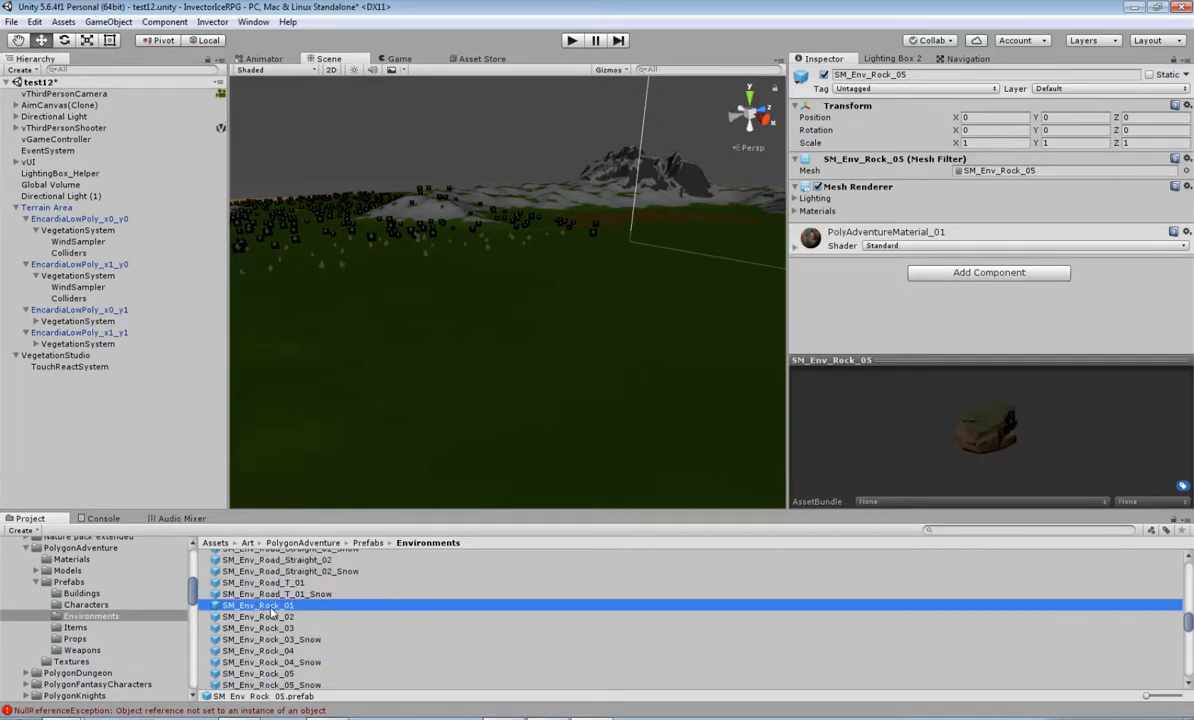
pyautogui.scroll(5, 272, 612)
pyautogui.scroll(2, 270, 610)
pyautogui.scroll(-15, 272, 612)
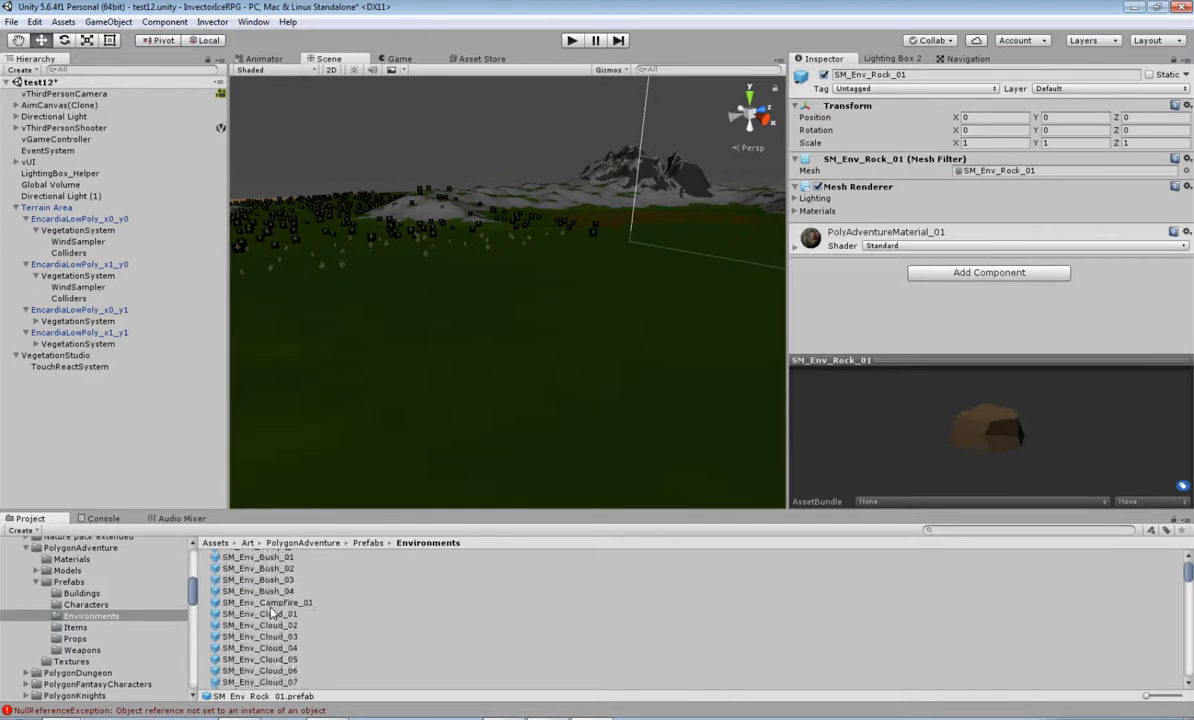
pyautogui.scroll(-5, 272, 612)
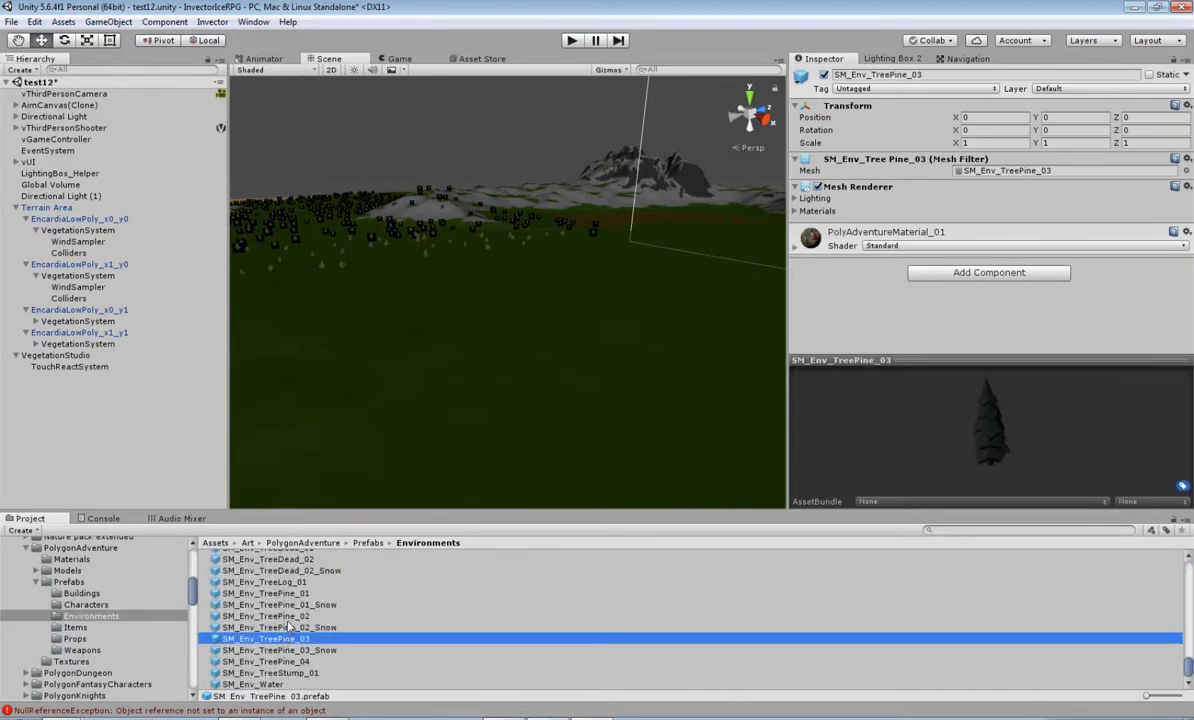
# Preview the pine, dead, birch and regular tree prefabs of PolygonAdventure, along with the water prefab.
pyautogui.click(289, 621)
pyautogui.click(299, 594)
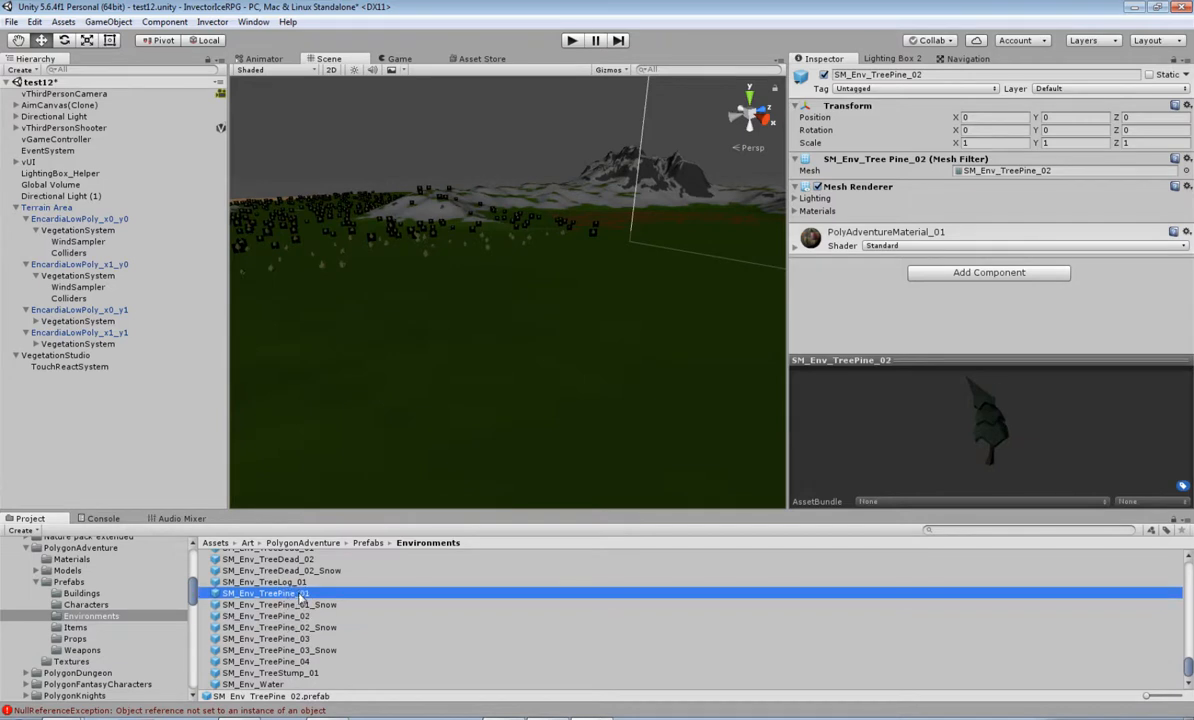
pyautogui.click(1004, 443)
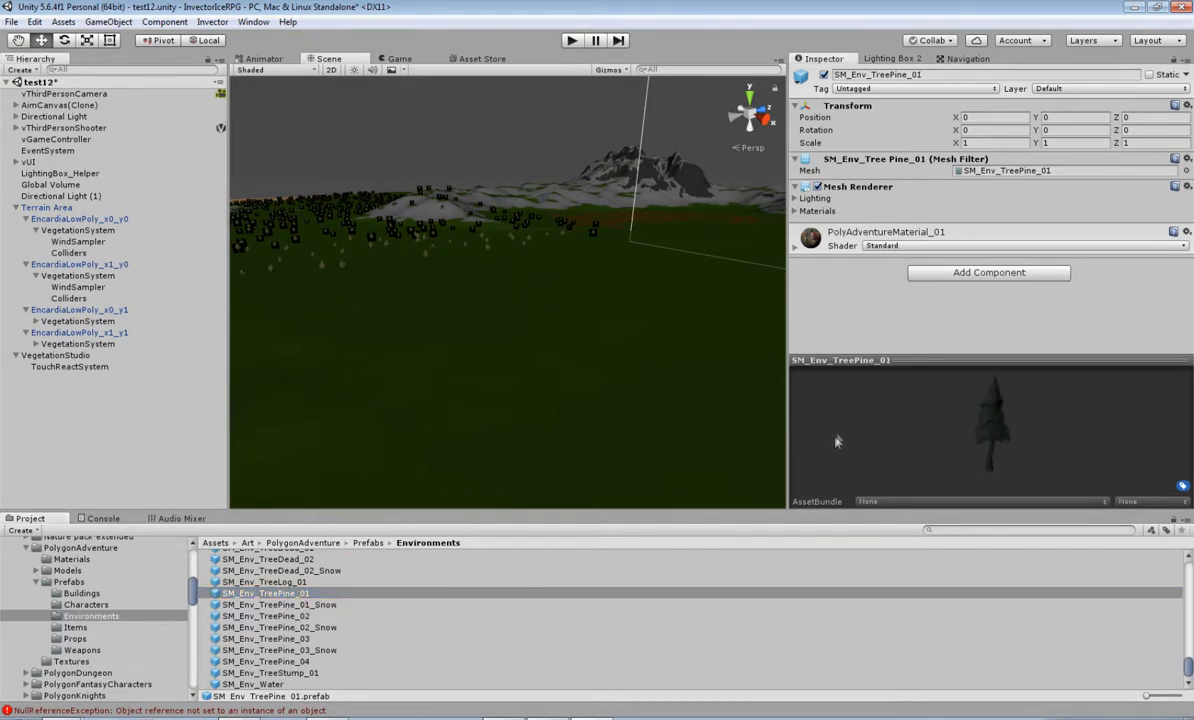
pyautogui.scroll(2, 262, 597)
pyautogui.click(292, 592)
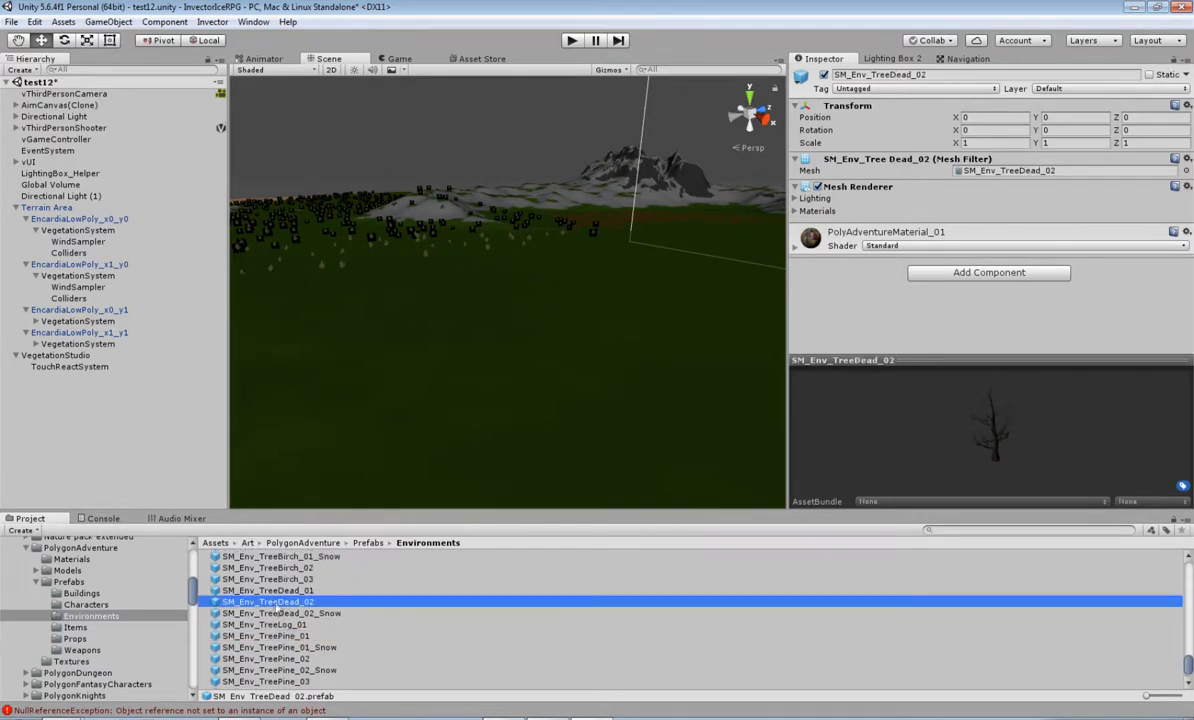
pyautogui.scroll(2, 290, 594)
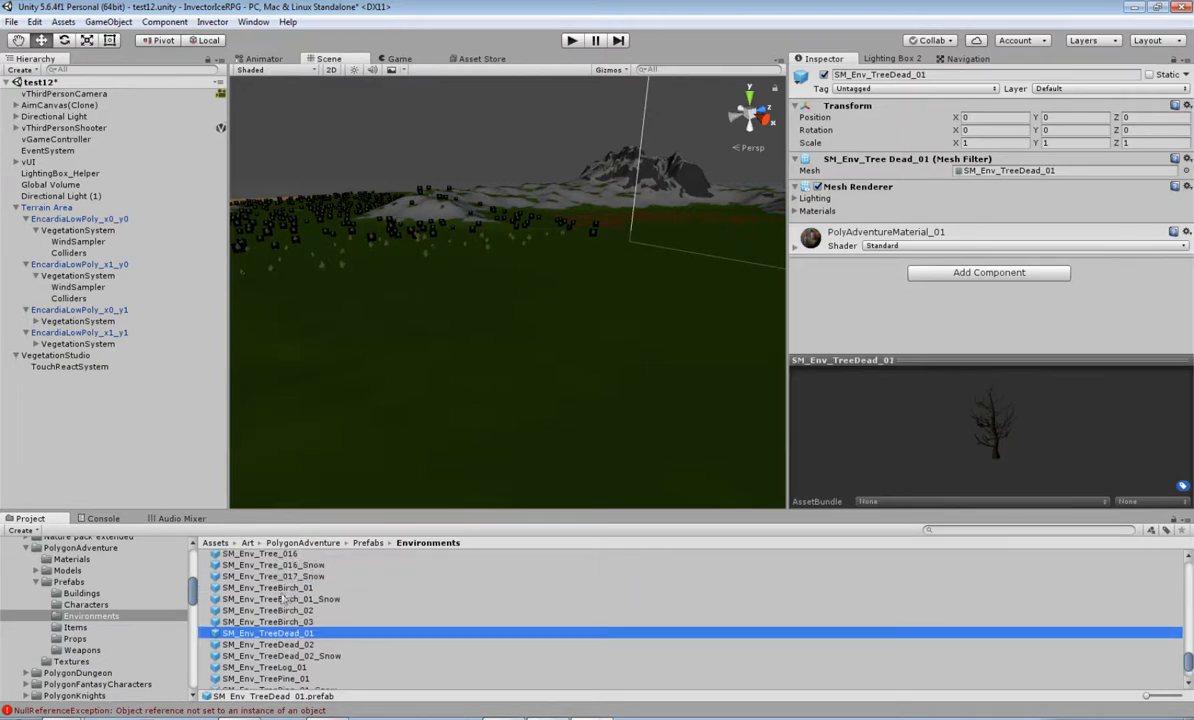
pyautogui.click(286, 588)
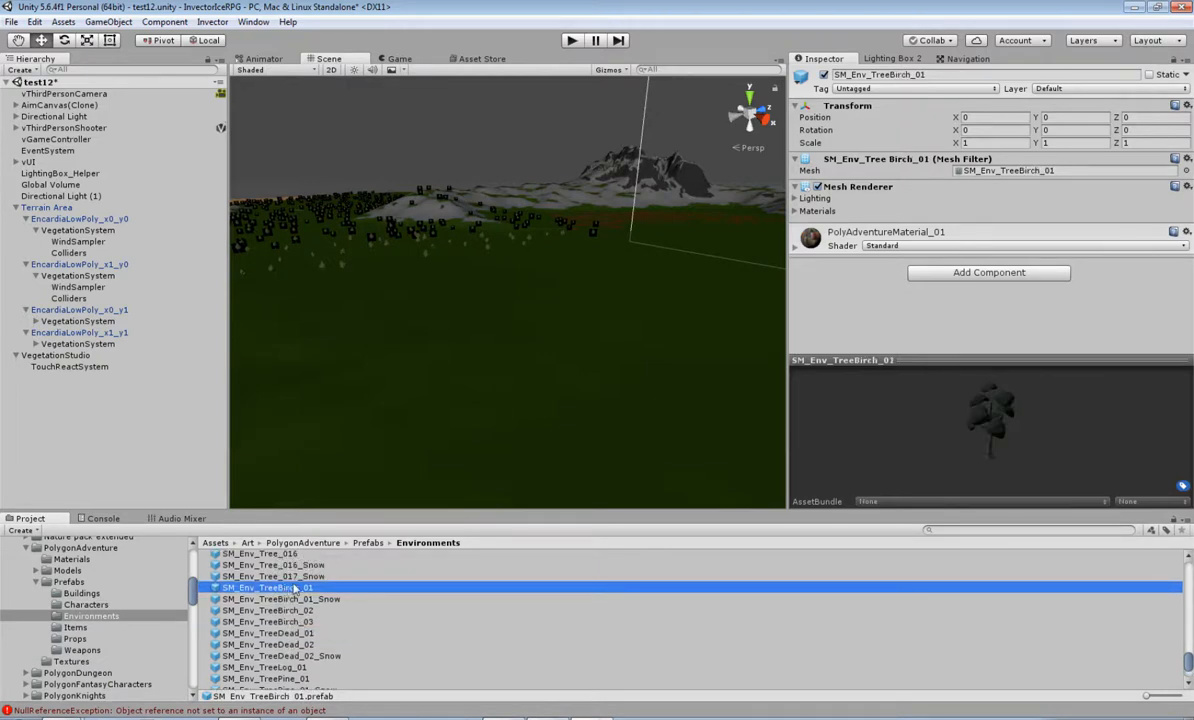
pyautogui.scroll(2, 295, 590)
pyautogui.click(295, 585)
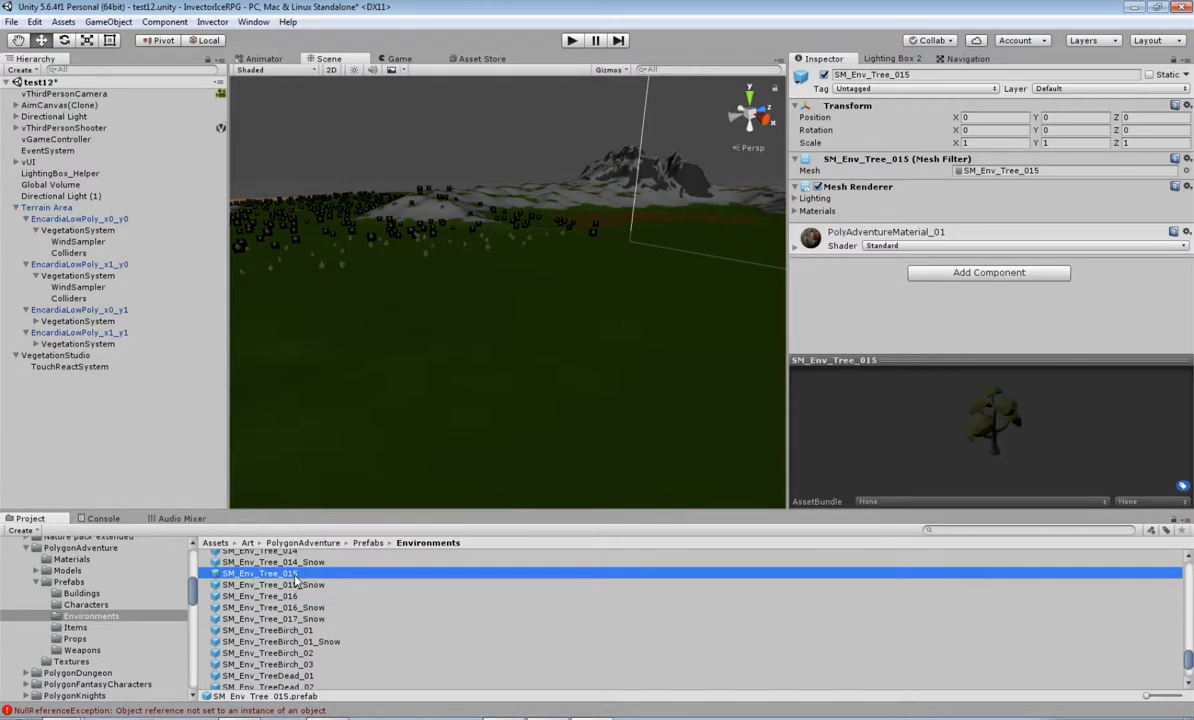
pyautogui.scroll(2, 295, 582)
pyautogui.scroll(-5, 243, 598)
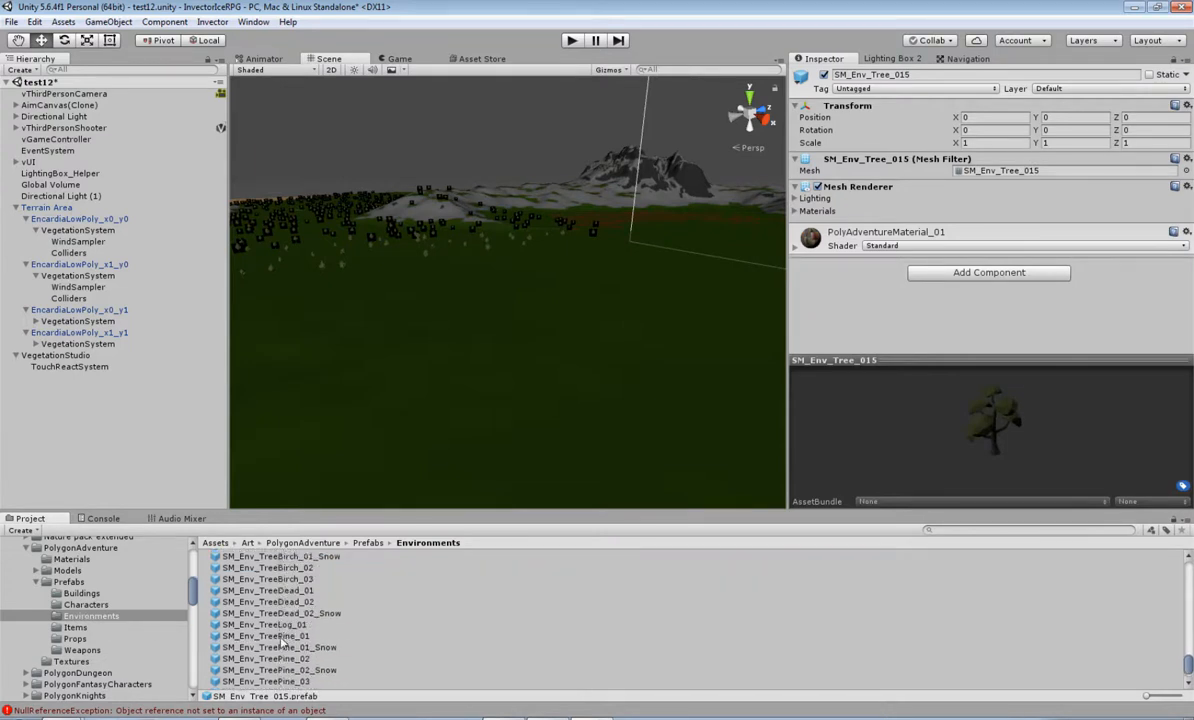
pyautogui.click(262, 673)
pyautogui.click(262, 685)
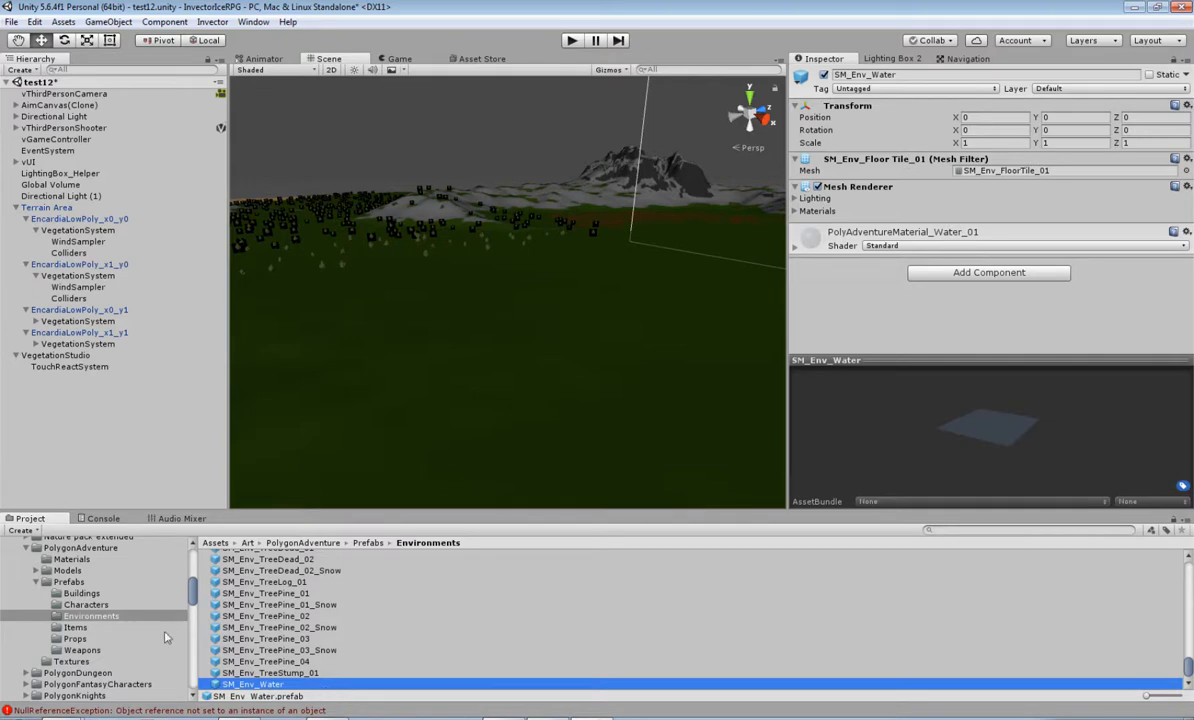
# Collapse the PolygonAdventure folder and open the Rocks folder within PolygonDungeon's environment prefabs.
pyautogui.click(76, 627)
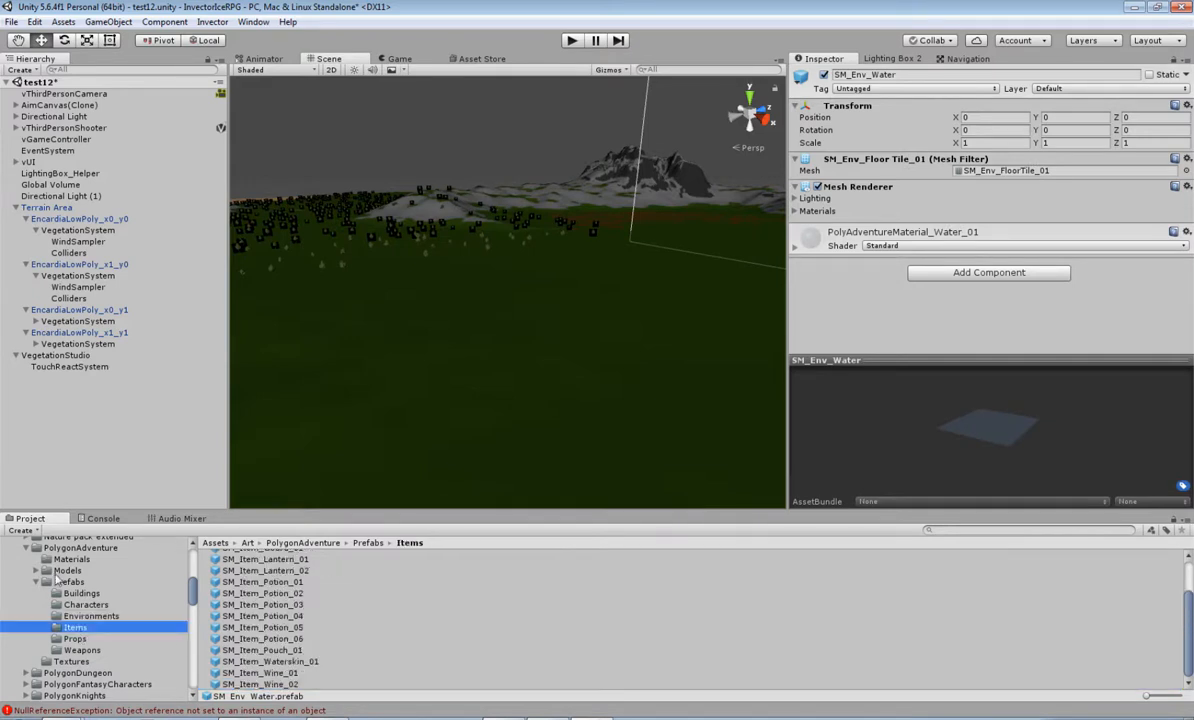
pyautogui.click(35, 551)
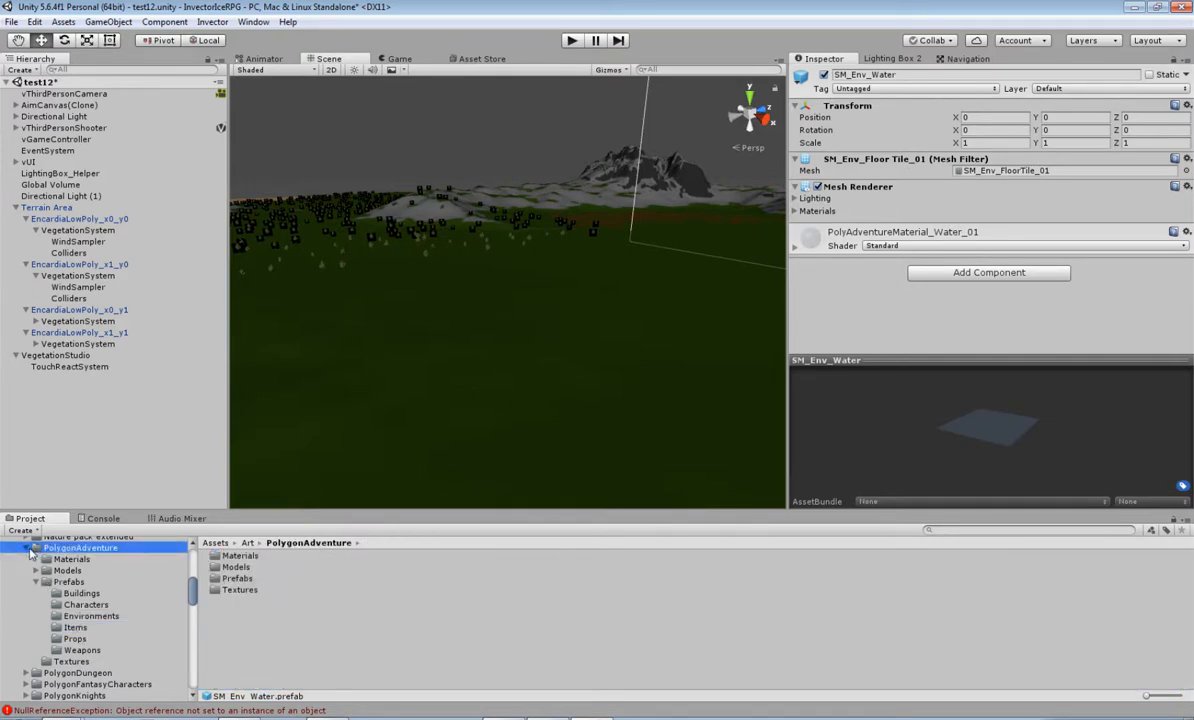
pyautogui.click(27, 549)
pyautogui.click(72, 559)
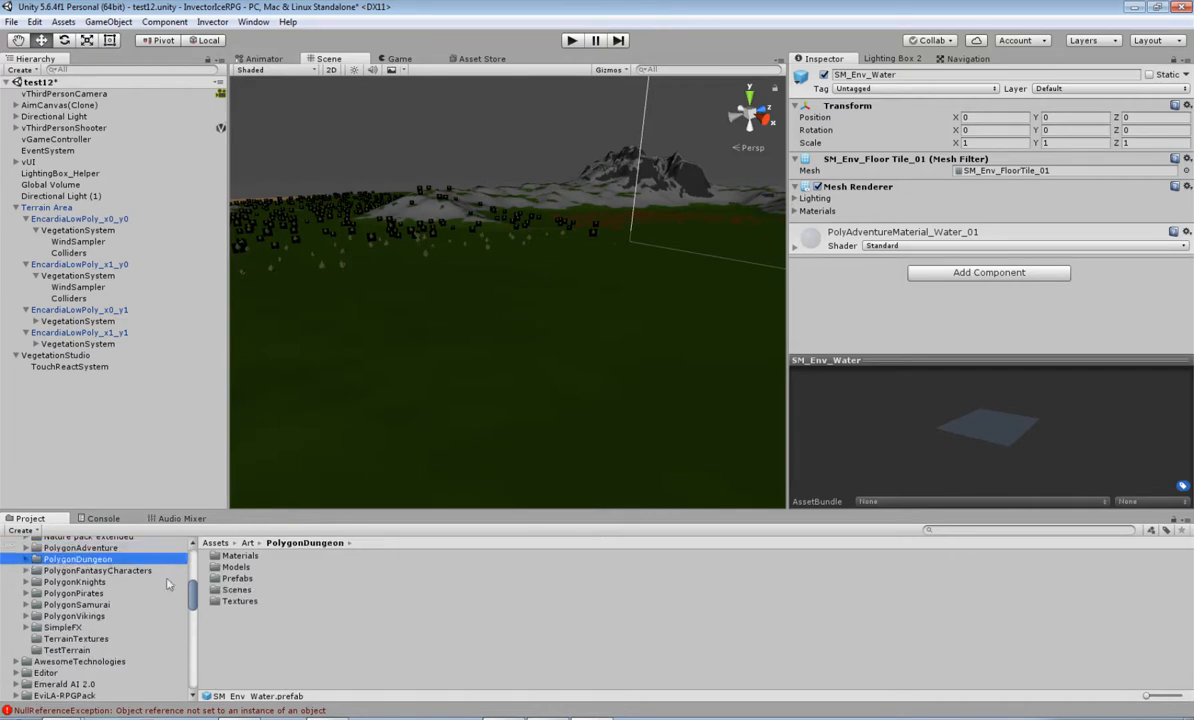
pyautogui.doubleClick(236, 578)
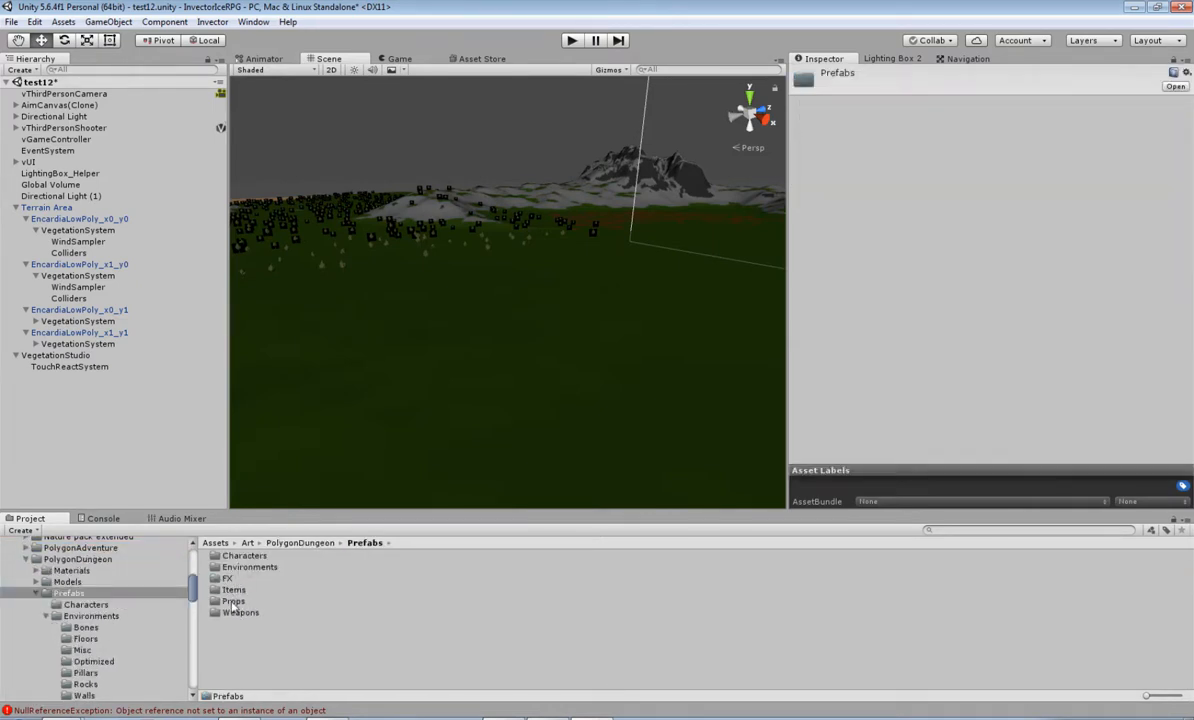
pyautogui.doubleClick(249, 568)
pyautogui.doubleClick(234, 612)
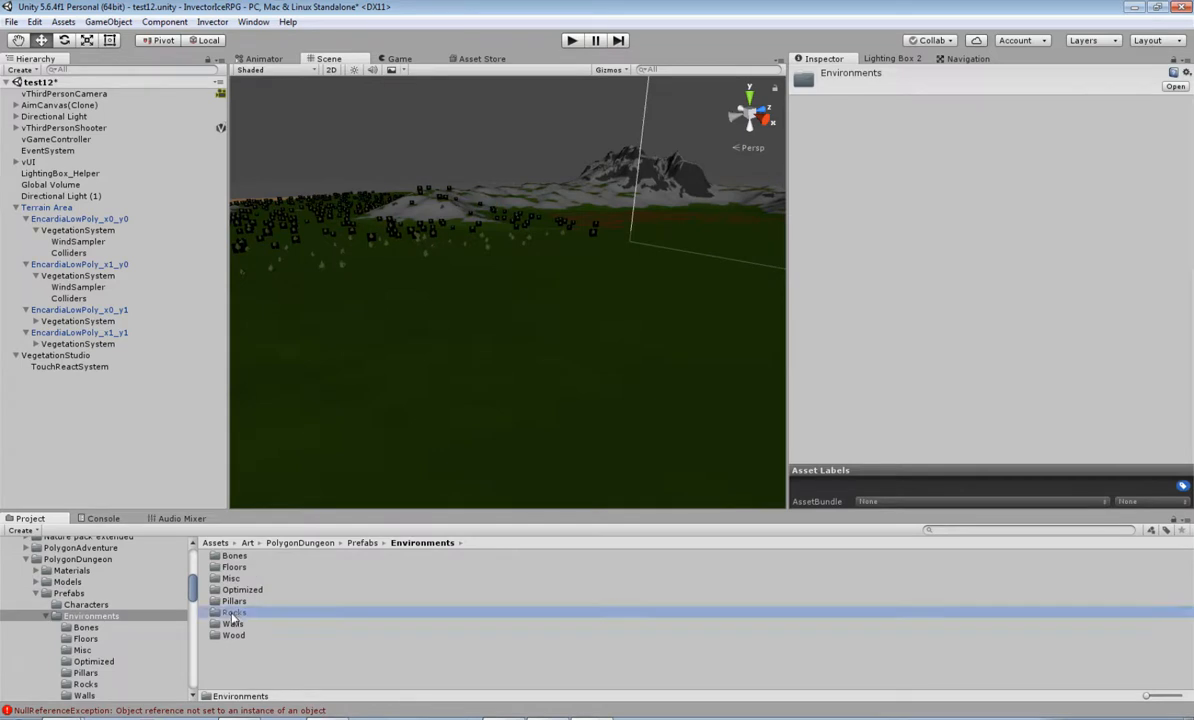
# Preview the brick rubble and cave prefabs in the PolygonDungeon Rocks folder one after another.
pyautogui.click(268, 556)
pyautogui.press('Down')
pyautogui.press('Down')
pyautogui.press('Down')
pyautogui.press('Down')
pyautogui.press('Down')
pyautogui.press('Down')
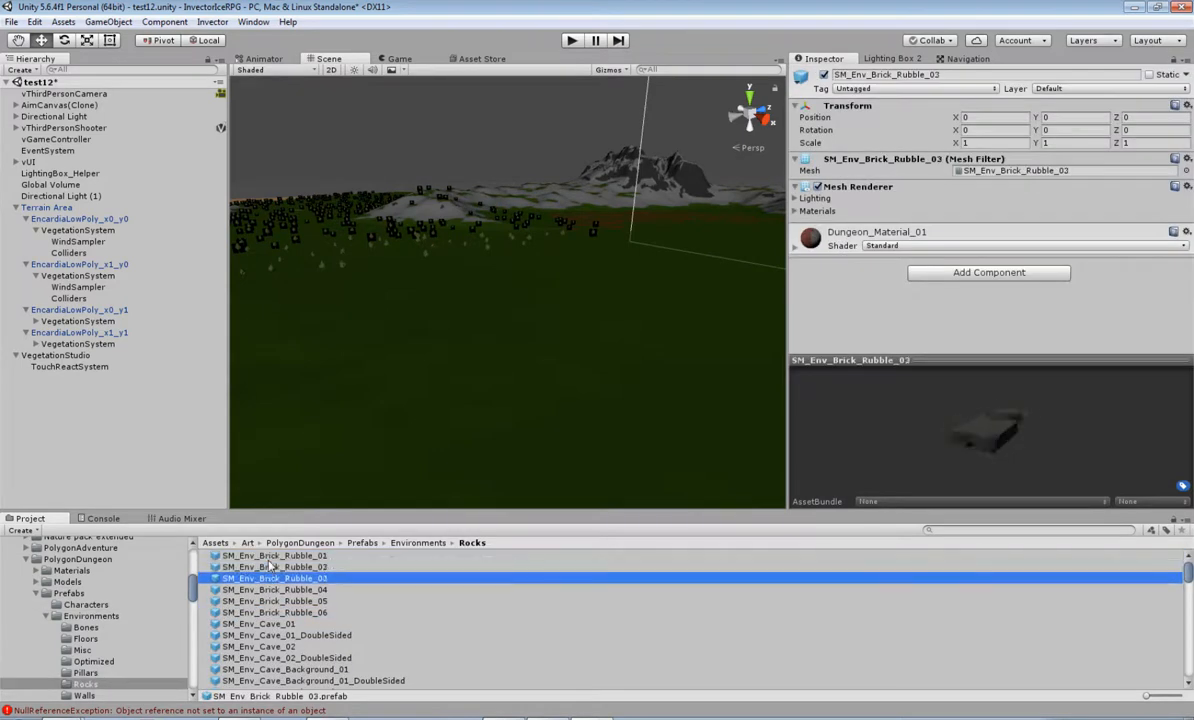
pyautogui.press('Down')
pyautogui.press('Down')
pyautogui.press('Down')
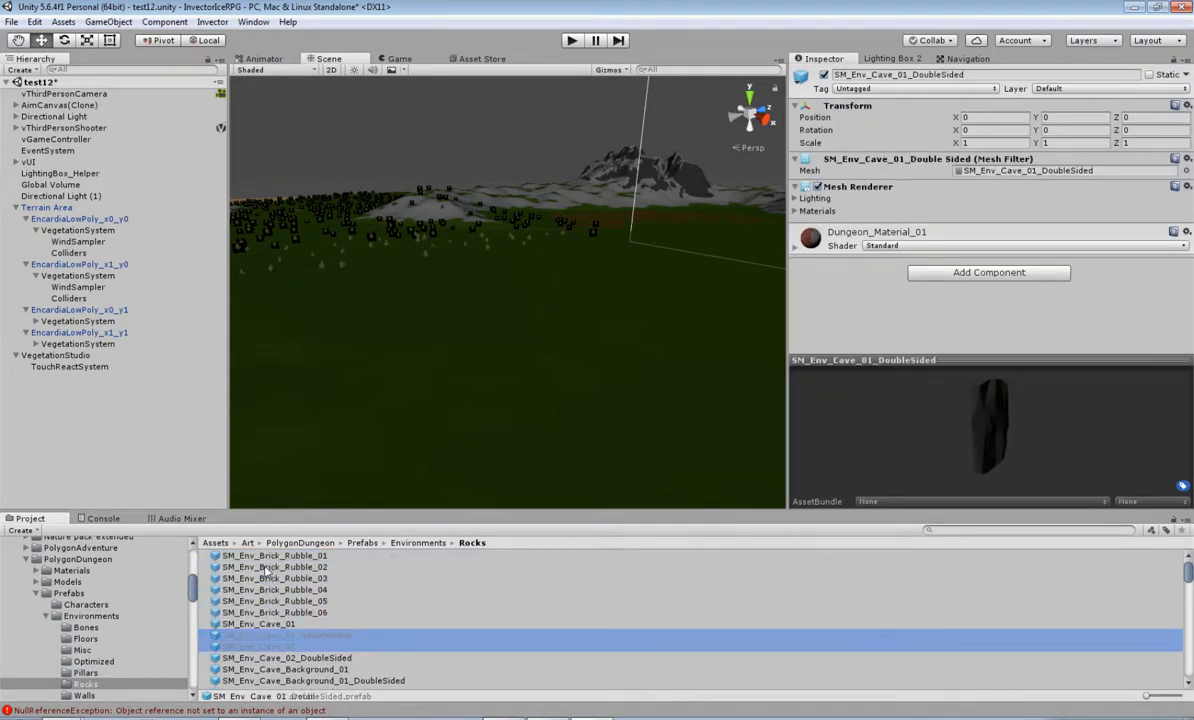
pyautogui.scroll(-5, 289, 616)
pyautogui.scroll(-2, 291, 616)
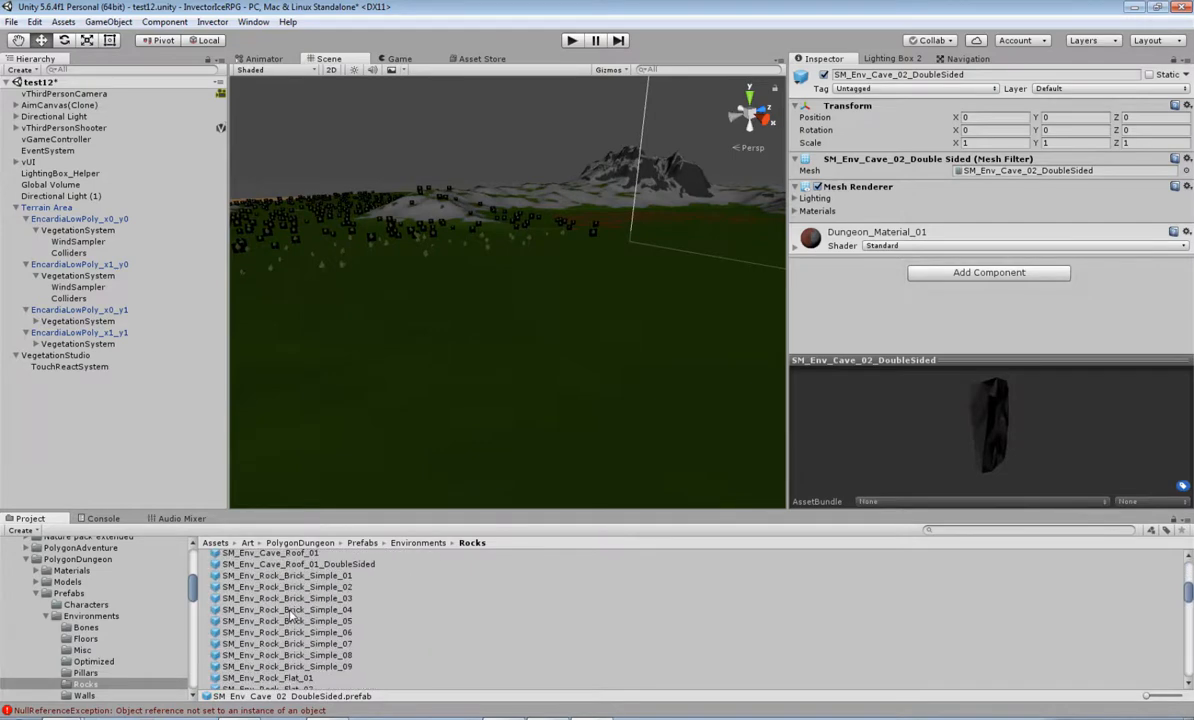
# Preview the SM_Env_Rock_Brick_Simple prefabs from 02 through 07.
pyautogui.click(302, 588)
pyautogui.press('Down')
pyautogui.press('Down')
pyautogui.press('Down')
pyautogui.press('Down')
pyautogui.press('Down')
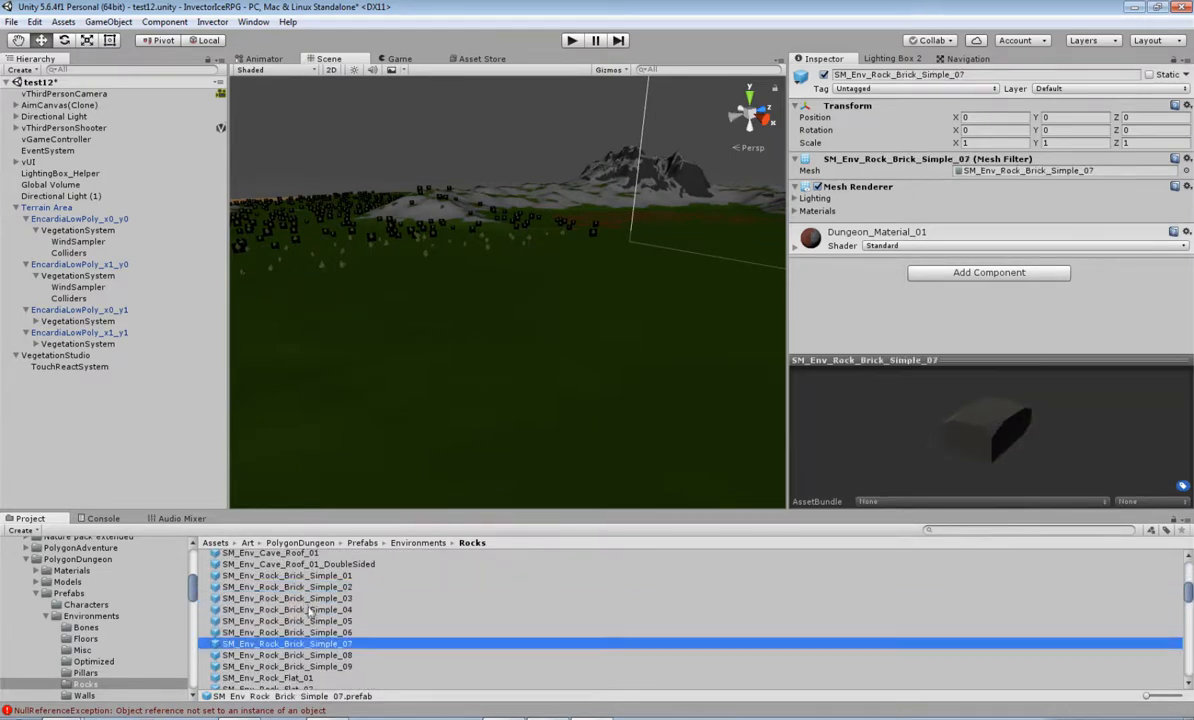
# Preview the flat rock prefabs, including the large flat rocks and the flat platforms.
pyautogui.scroll(-2, 313, 617)
pyautogui.click(290, 618)
pyautogui.press('Down')
pyautogui.press('Down')
pyautogui.press('Down')
pyautogui.press('Down')
pyautogui.press('Down')
pyautogui.press('Down')
pyautogui.press('Down')
pyautogui.press('Down')
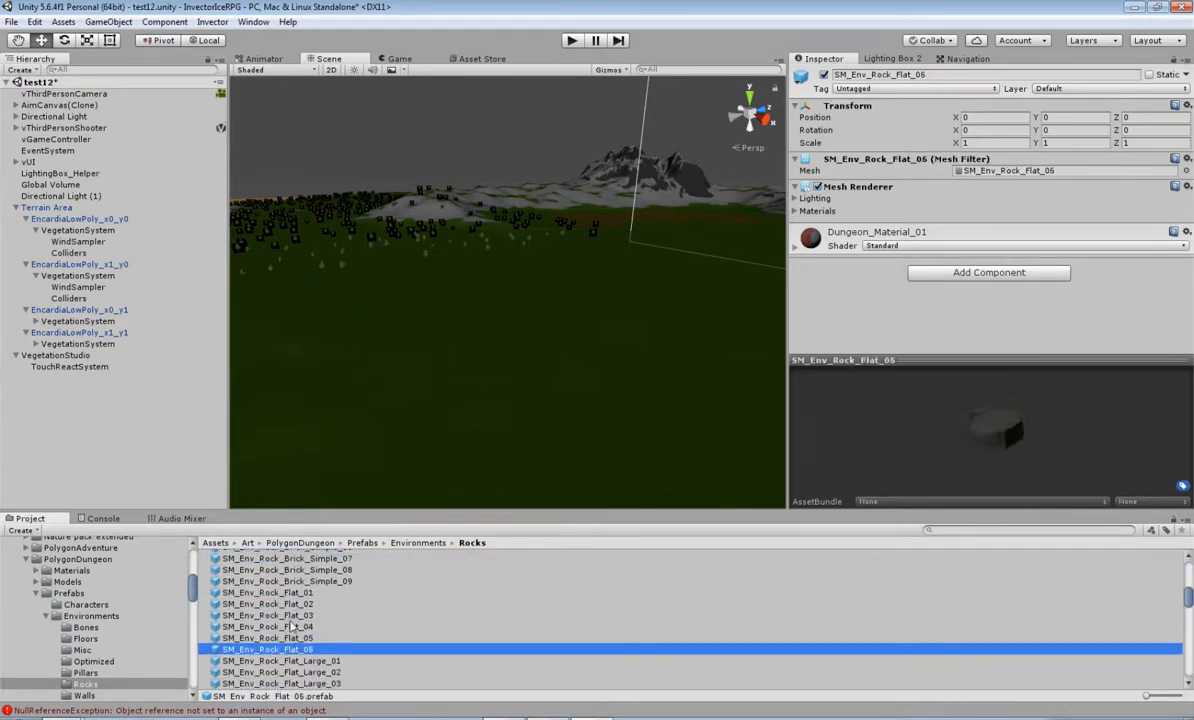
pyautogui.press('Down')
pyautogui.press('Down')
pyautogui.press('Down')
pyautogui.press('Down')
pyautogui.press('Down')
pyautogui.press('Down')
pyautogui.press('Down')
pyautogui.press('Down')
pyautogui.press('Down')
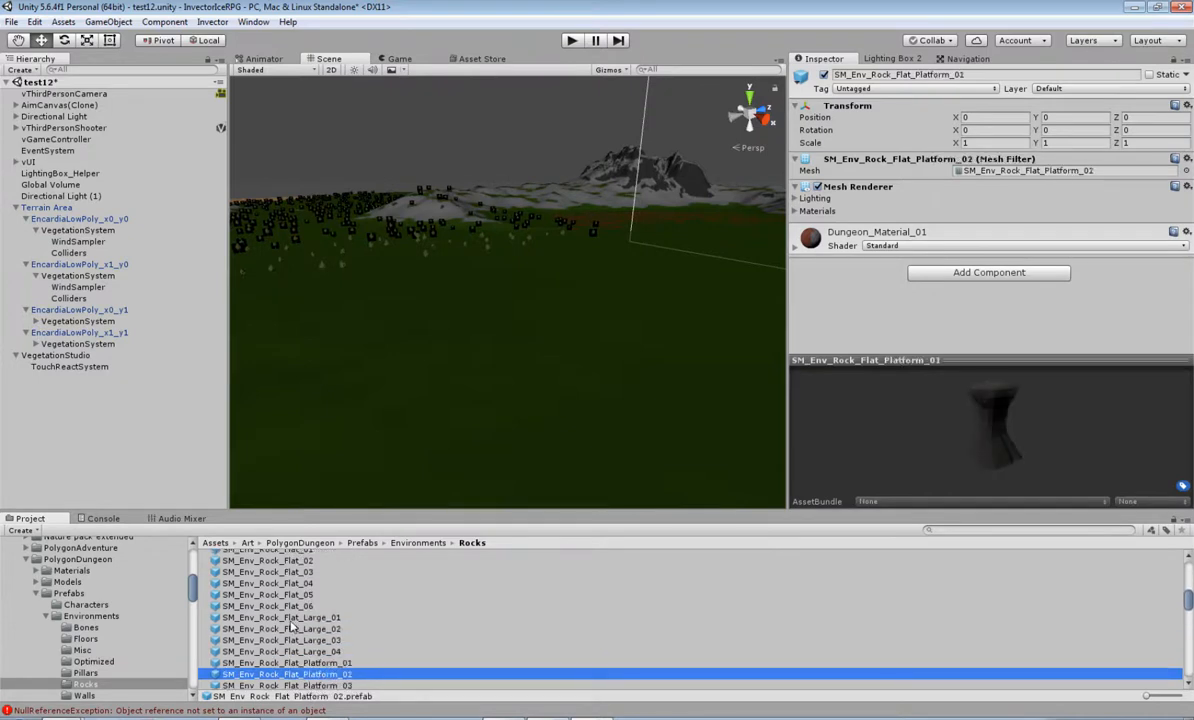
# Preview the large flat platform, pebble and pillar prefabs in the PolygonDungeon Rocks folder.
pyautogui.scroll(-3, 290, 627)
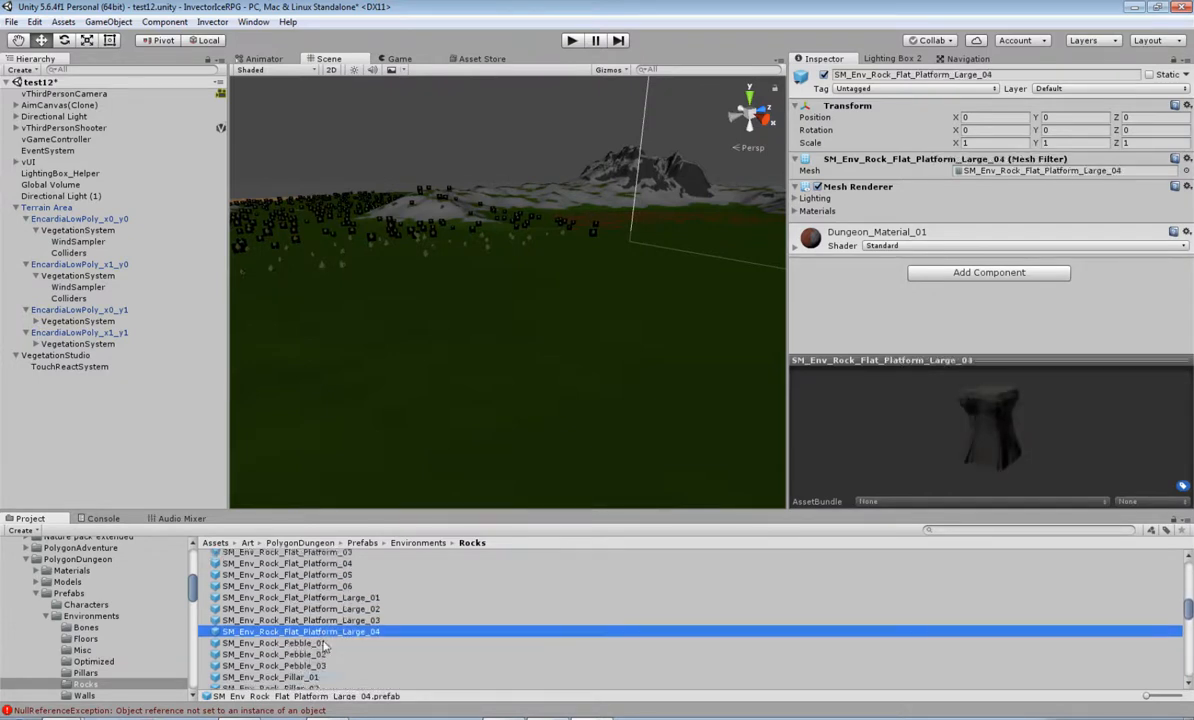
pyautogui.click(307, 600)
pyautogui.press('Down')
pyautogui.press('Down')
pyautogui.press('Down')
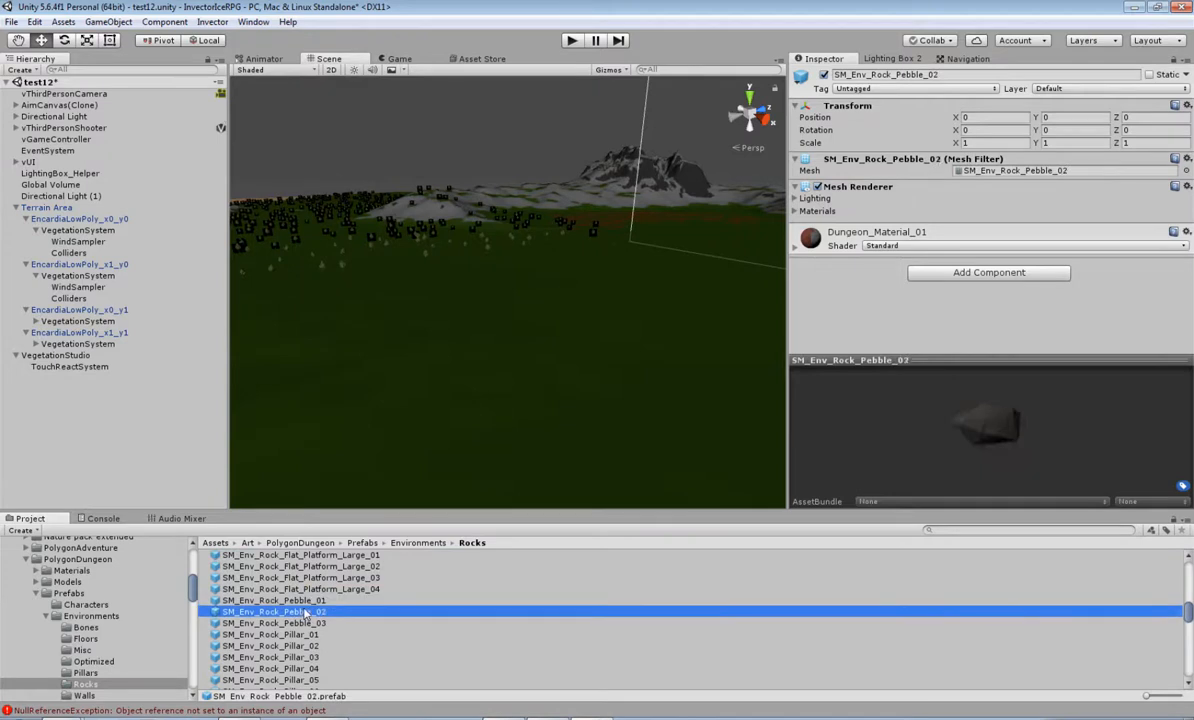
pyautogui.click(300, 657)
pyautogui.scroll(-4, 300, 657)
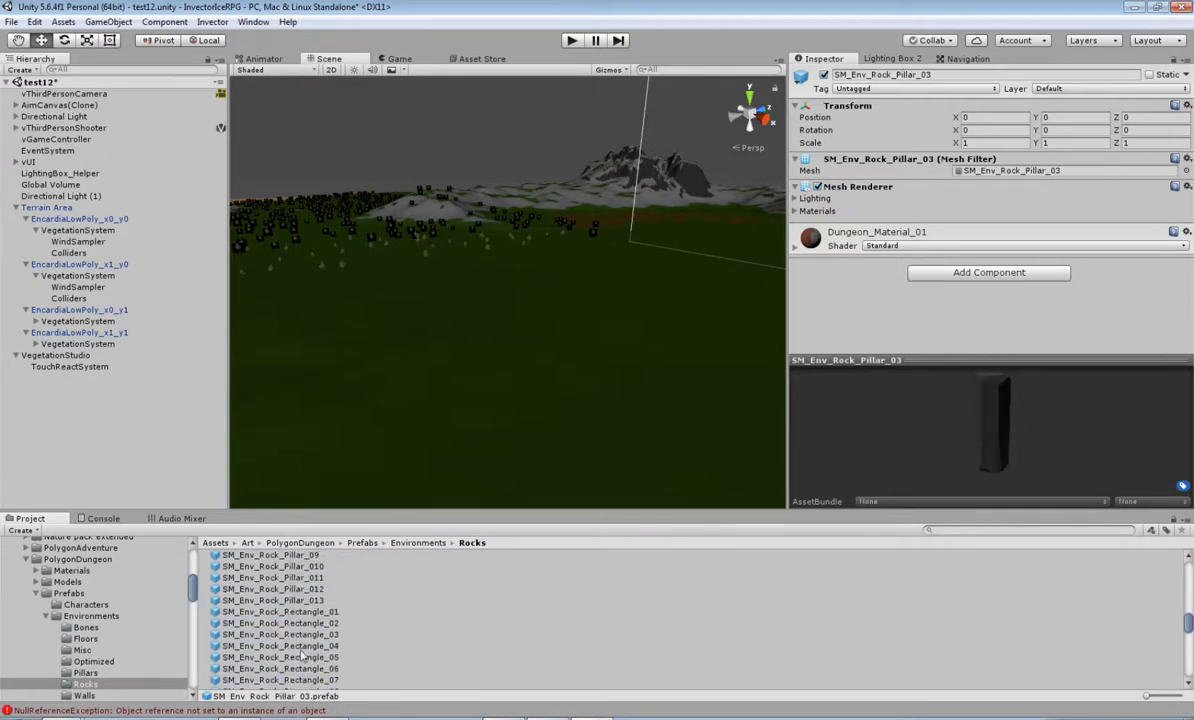
# Preview the rectangular and simple square rock prefabs further down the Rocks folder.
pyautogui.click(311, 623)
pyautogui.scroll(-4, 312, 624)
pyautogui.click(313, 625)
pyautogui.click(296, 643)
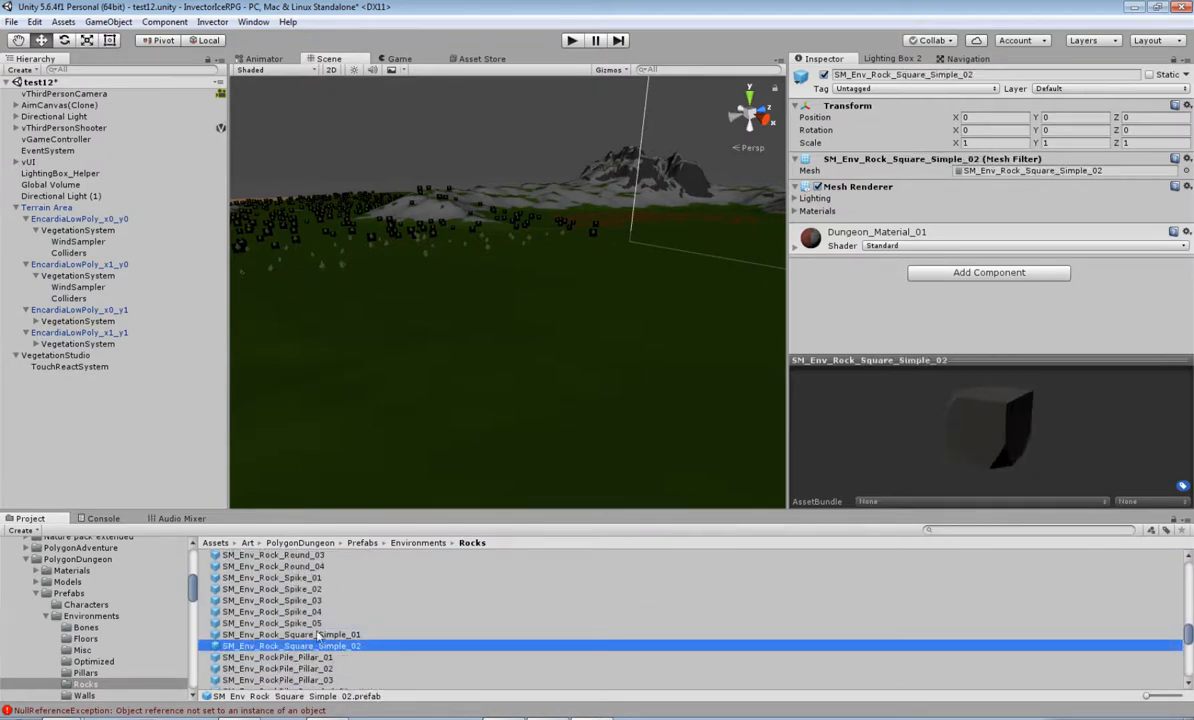
# Preview the RockPile prefabs, including SM_Env_RockPile_Rounded_01 and SM_Env_RockPile_Rounded_02.
pyautogui.scroll(-4, 297, 640)
pyautogui.click(316, 627)
pyautogui.scroll(-2, 318, 631)
pyautogui.click(331, 586)
pyautogui.click(333, 577)
pyautogui.scroll(1, 334, 577)
pyautogui.click(325, 607)
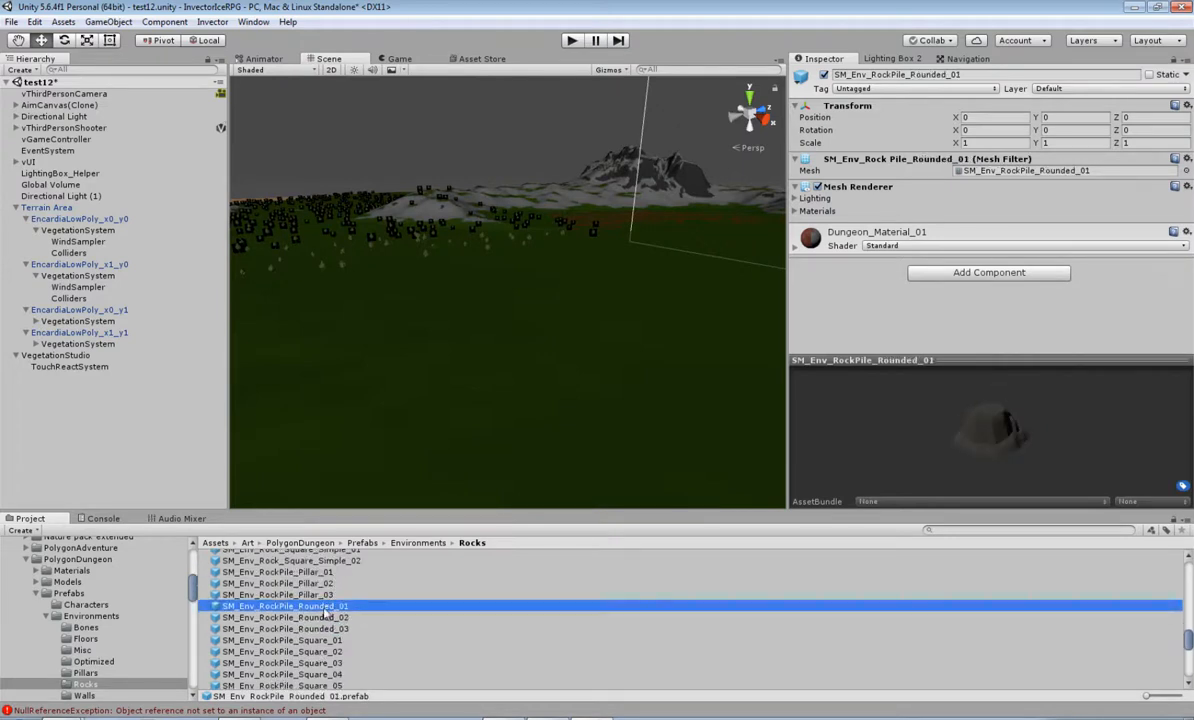
pyautogui.click(320, 619)
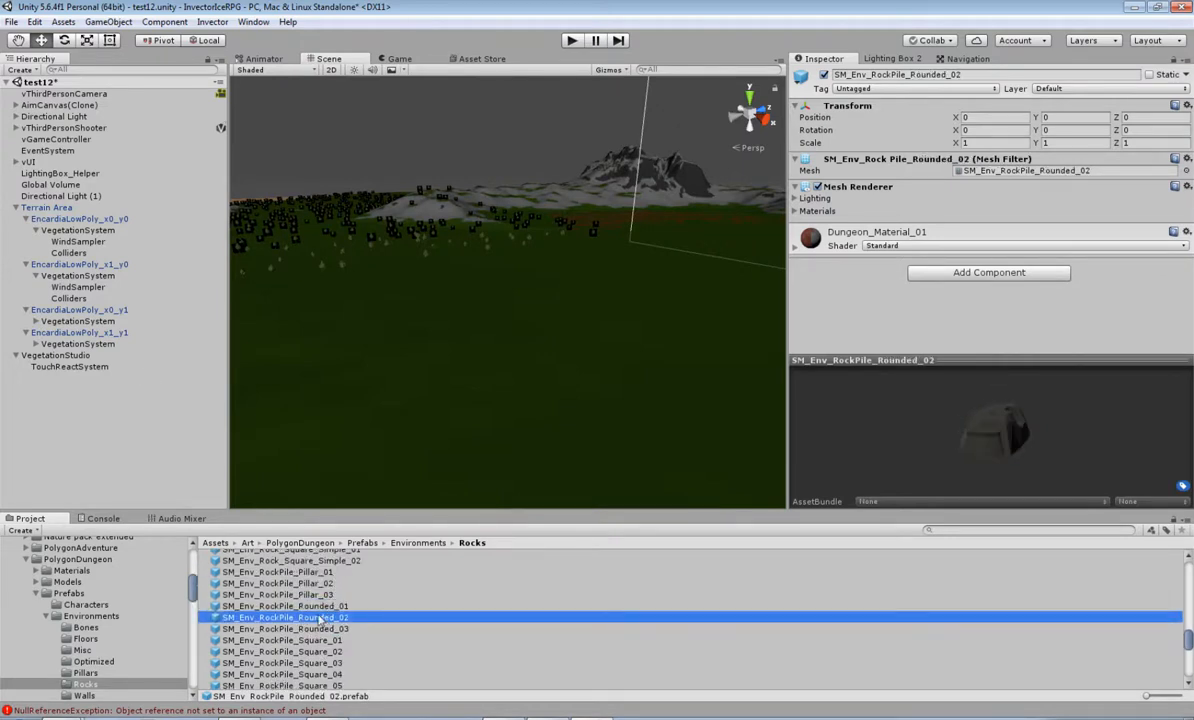
# Place SM_Env_RockPile_Rounded_02 in the scene to inspect it up close, and delete it again.
pyautogui.click(88, 232)
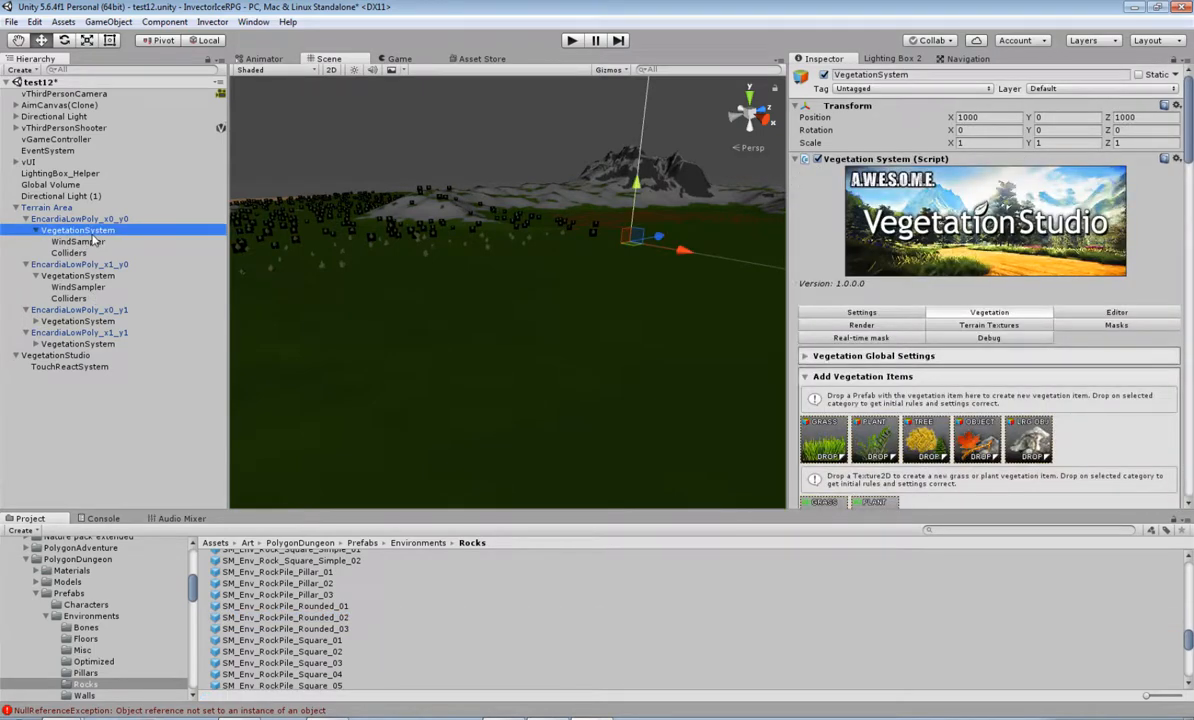
pyautogui.scroll(-3, 1008, 454)
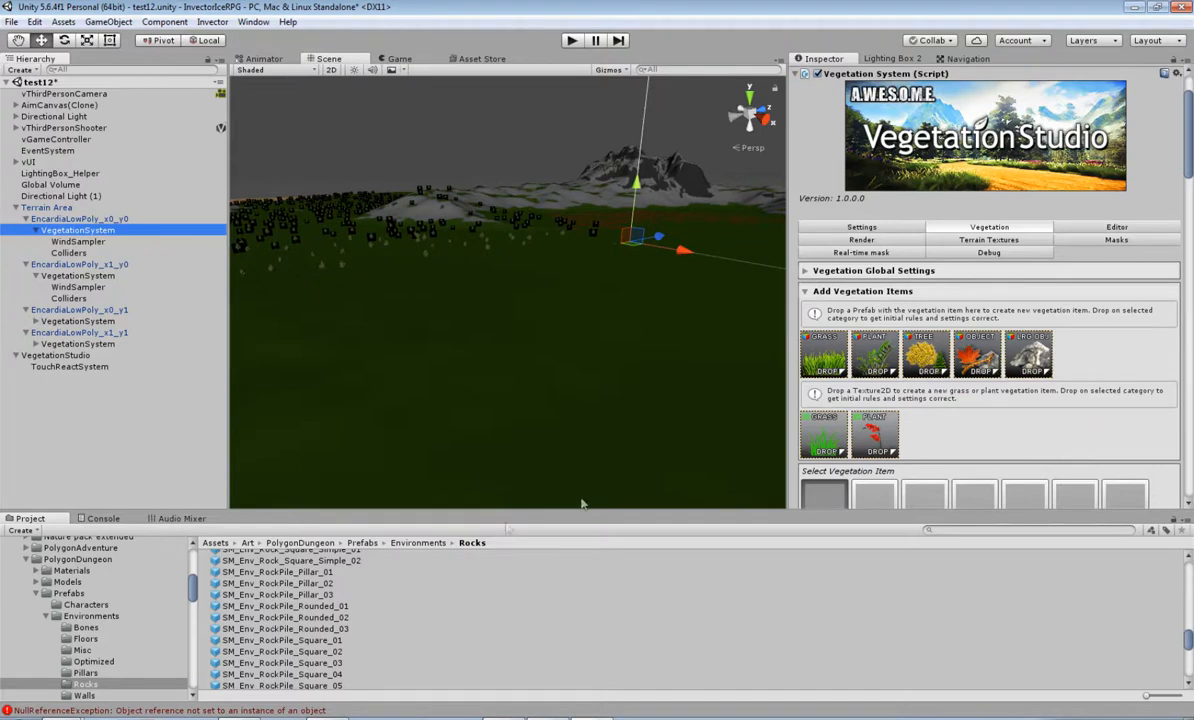
pyautogui.moveTo(324, 621); pyautogui.dragTo(557, 388)
pyautogui.press('f')
pyautogui.moveTo(568, 388); pyautogui.dragTo(629, 434, button='middle')
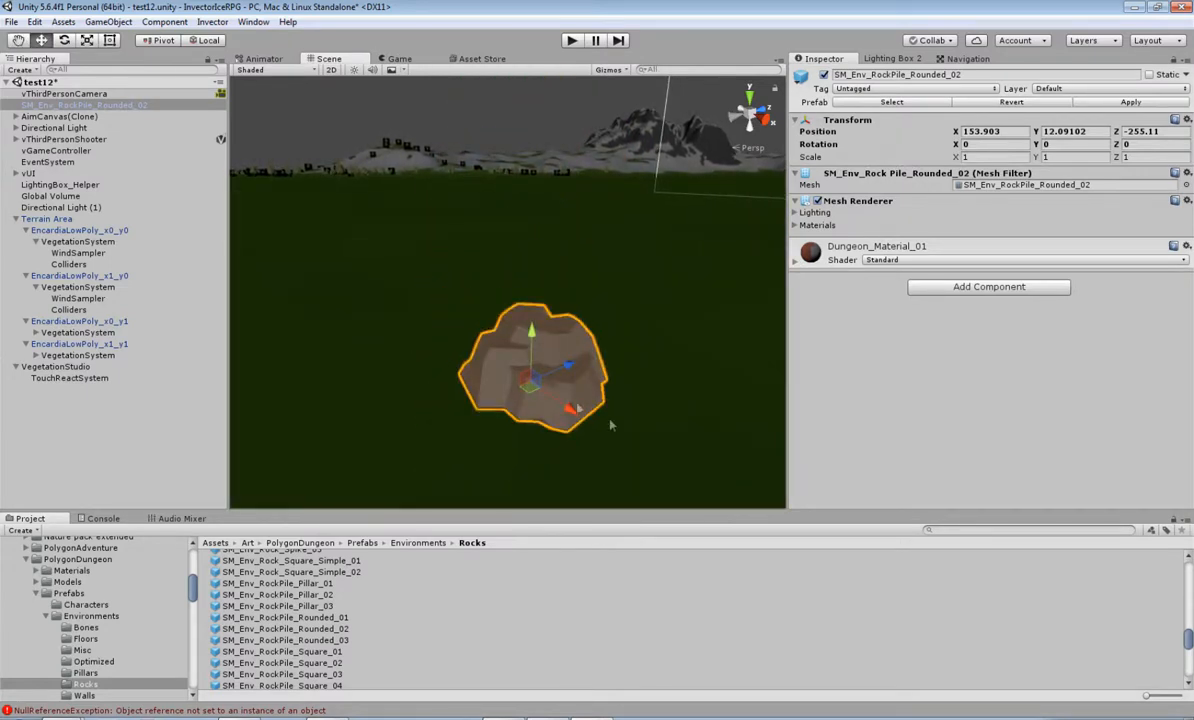
pyautogui.click(86, 106)
pyautogui.press('Delete')
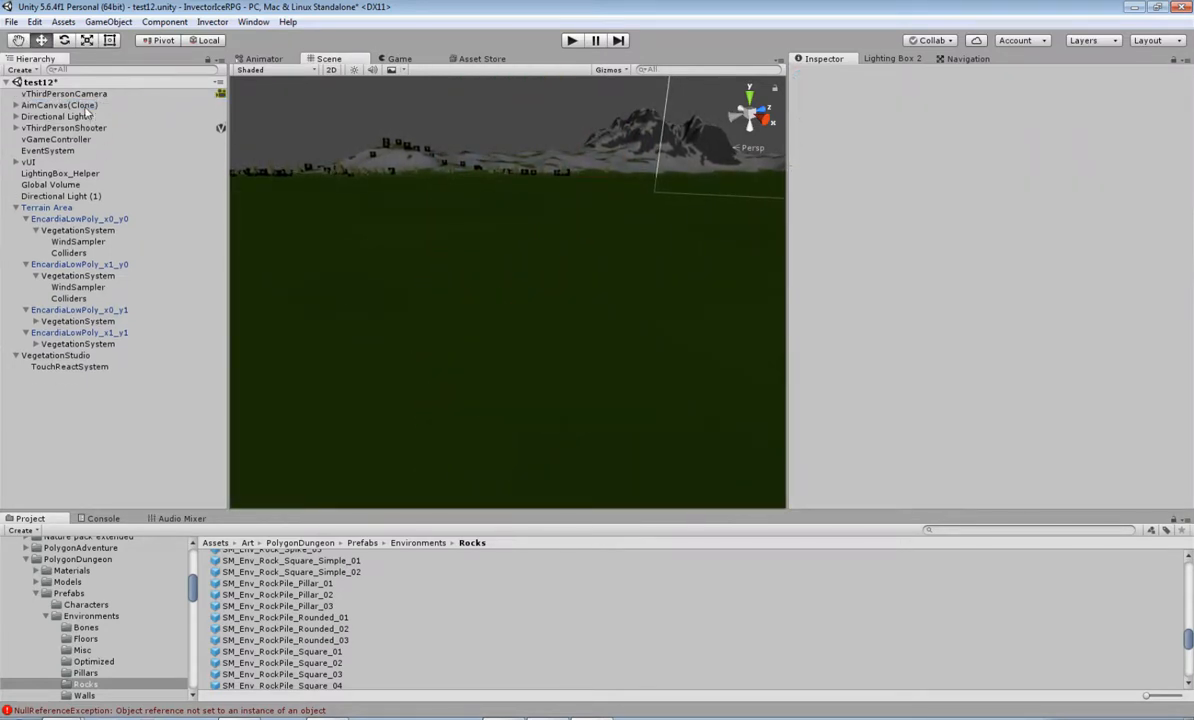
# Add SM_Env_RockPile_Rounded_02 as a large-object vegetation item to the VegetationSystem of EncardiaLowPoly_x0_y0.
pyautogui.click(90, 231)
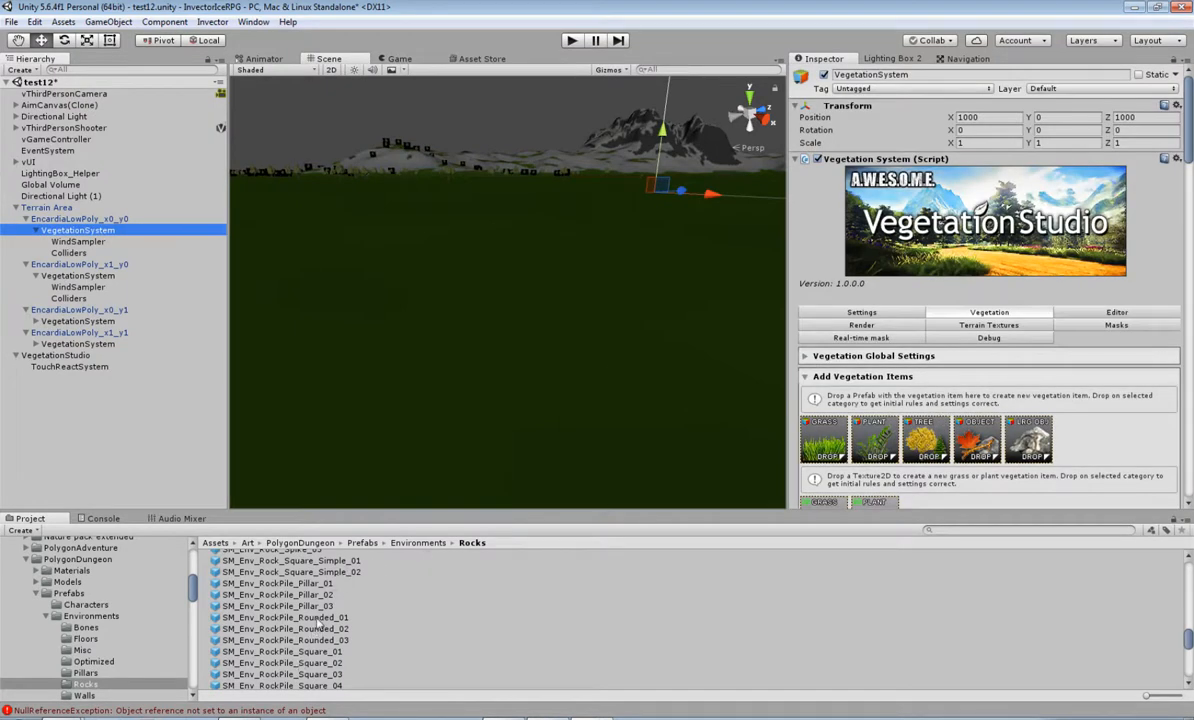
pyautogui.moveTo(316, 632); pyautogui.dragTo(1077, 437)
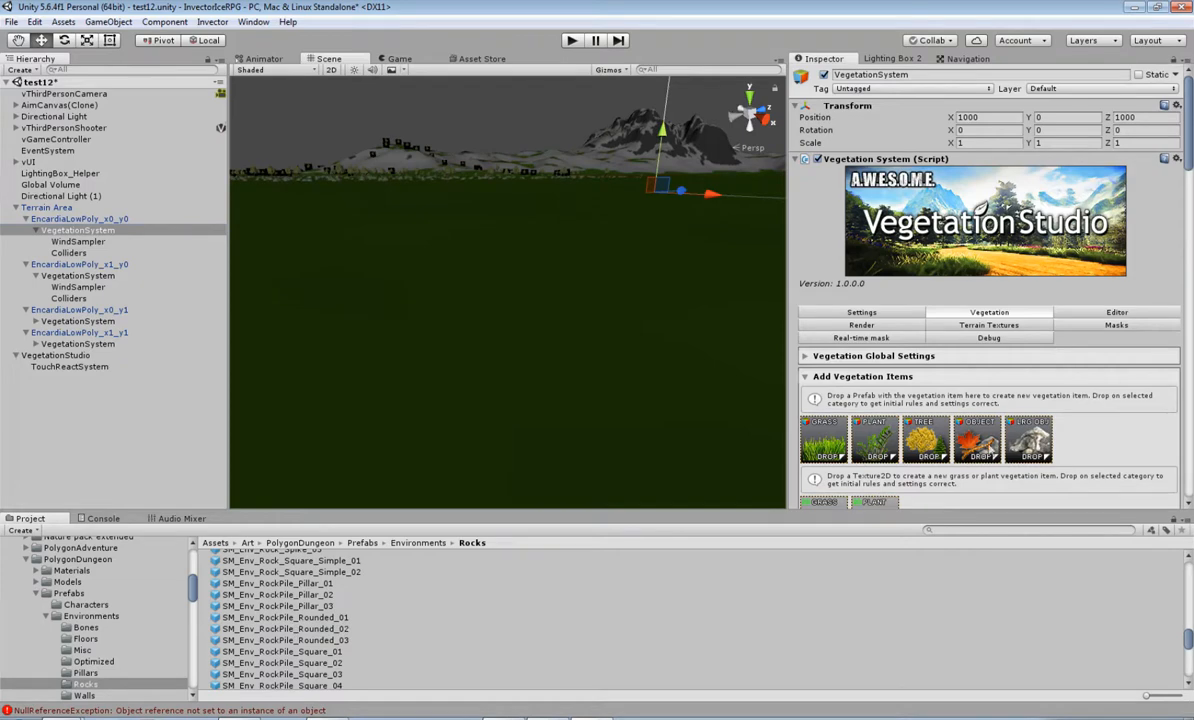
pyautogui.moveTo(472, 200); pyautogui.dragTo(530, 493, button='middle')
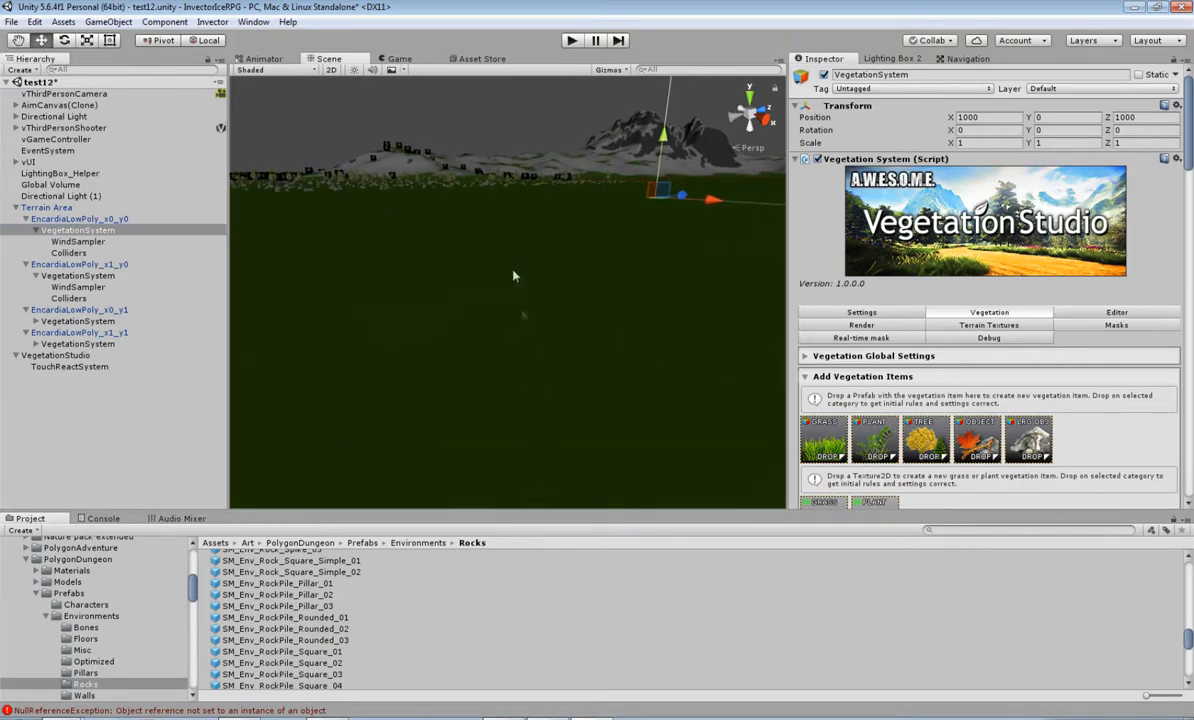
# Frame the Terrain Area and the EncardiaLowPoly_x0_y0 tile, and show that tile's texture painting palette.
pyautogui.click(509, 188)
pyautogui.press('f')
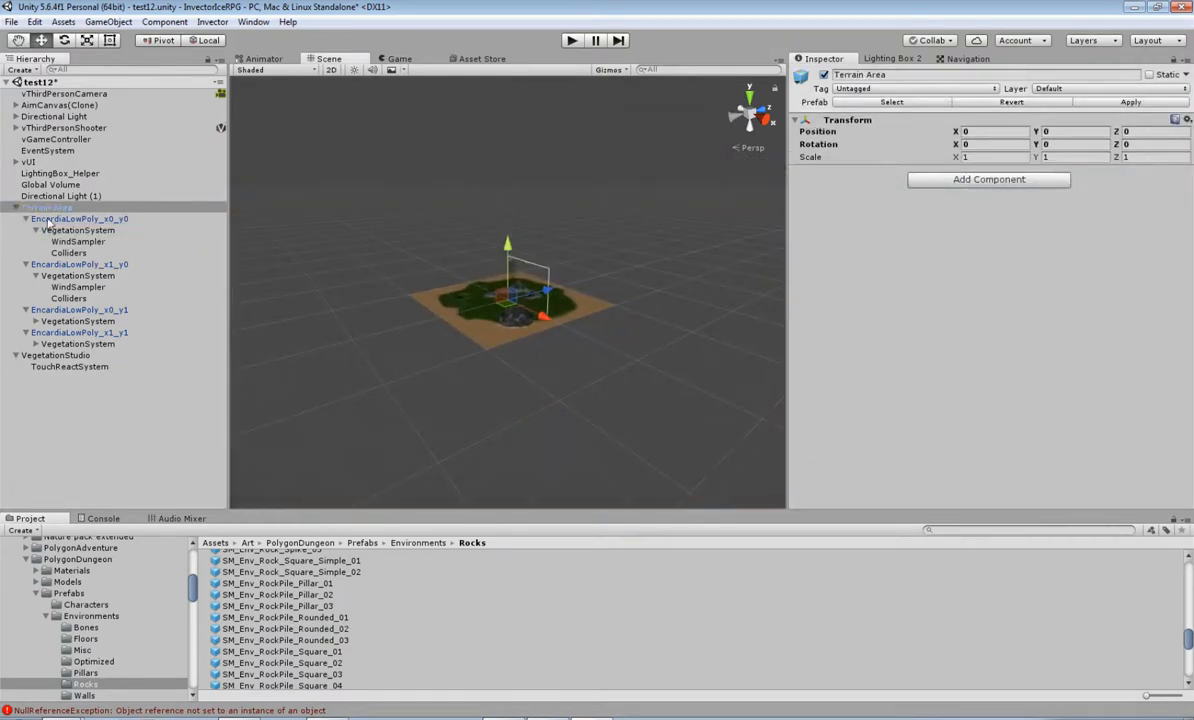
pyautogui.click(48, 220)
pyautogui.press('f')
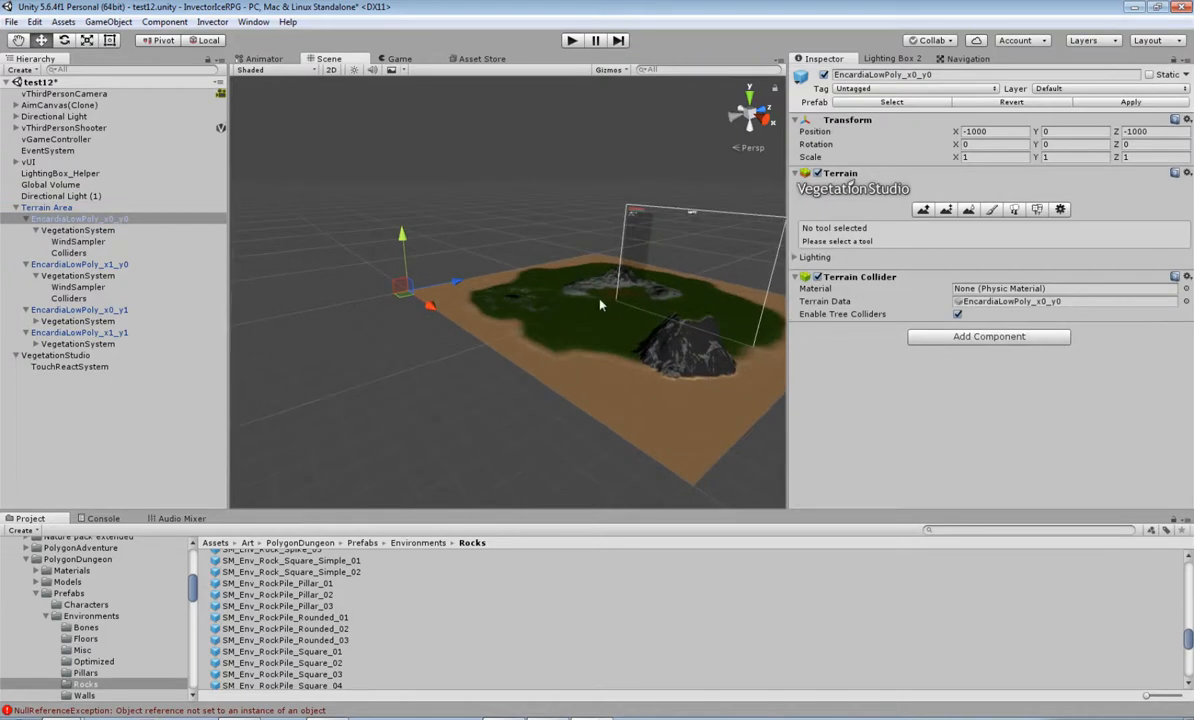
pyautogui.scroll(3, 612, 311)
pyautogui.scroll(-3, 613, 312)
pyautogui.click(983, 212)
pyautogui.scroll(3, 588, 307)
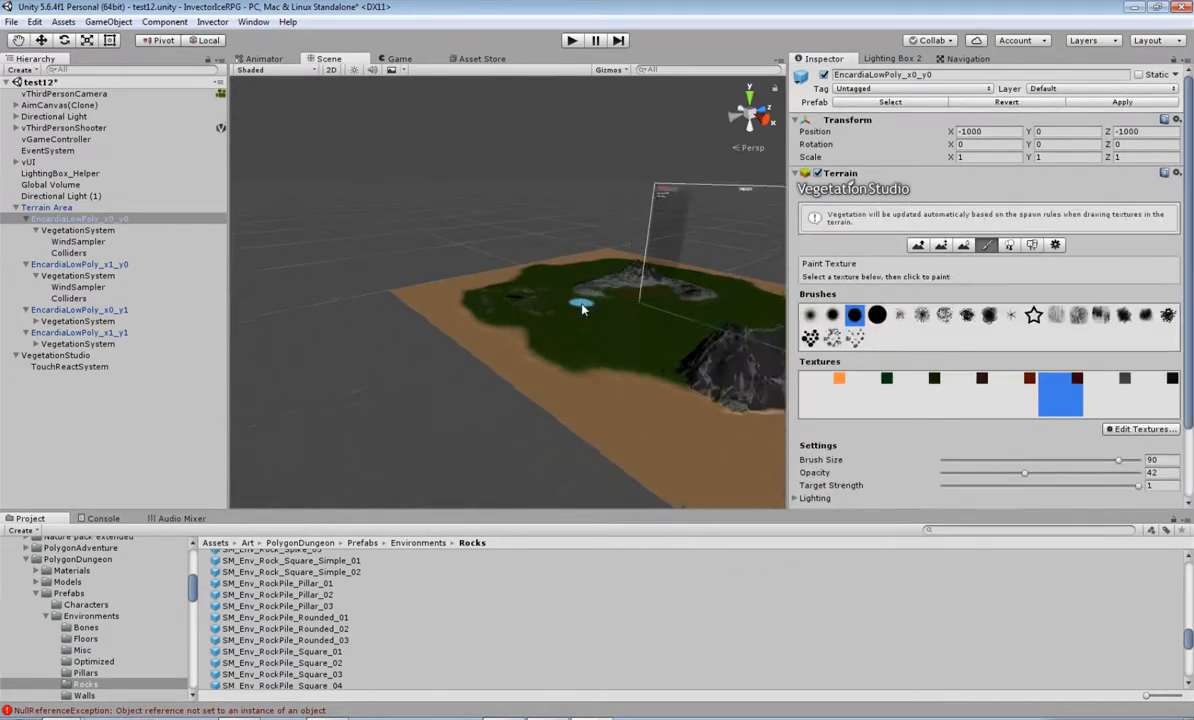
pyautogui.scroll(-3, 580, 312)
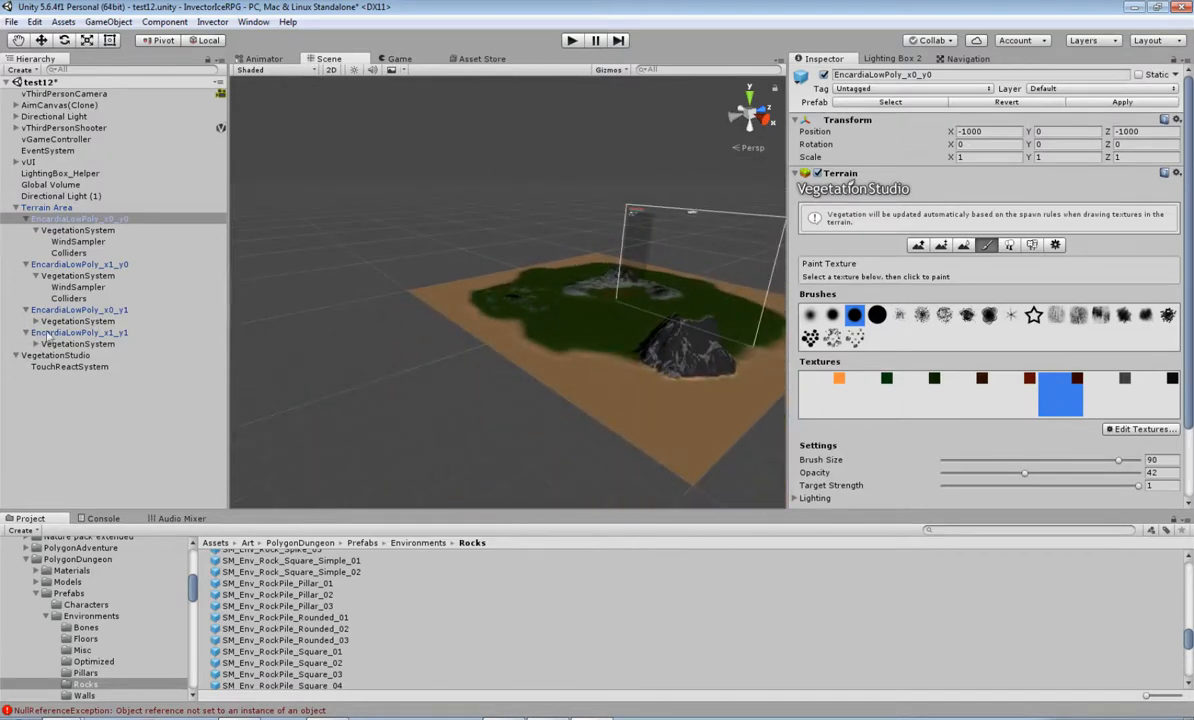
# Focus the scene view on vThirdPersonShooter and examine how the rock piles are spread over the nearby terrain.
pyautogui.doubleClick(64, 128)
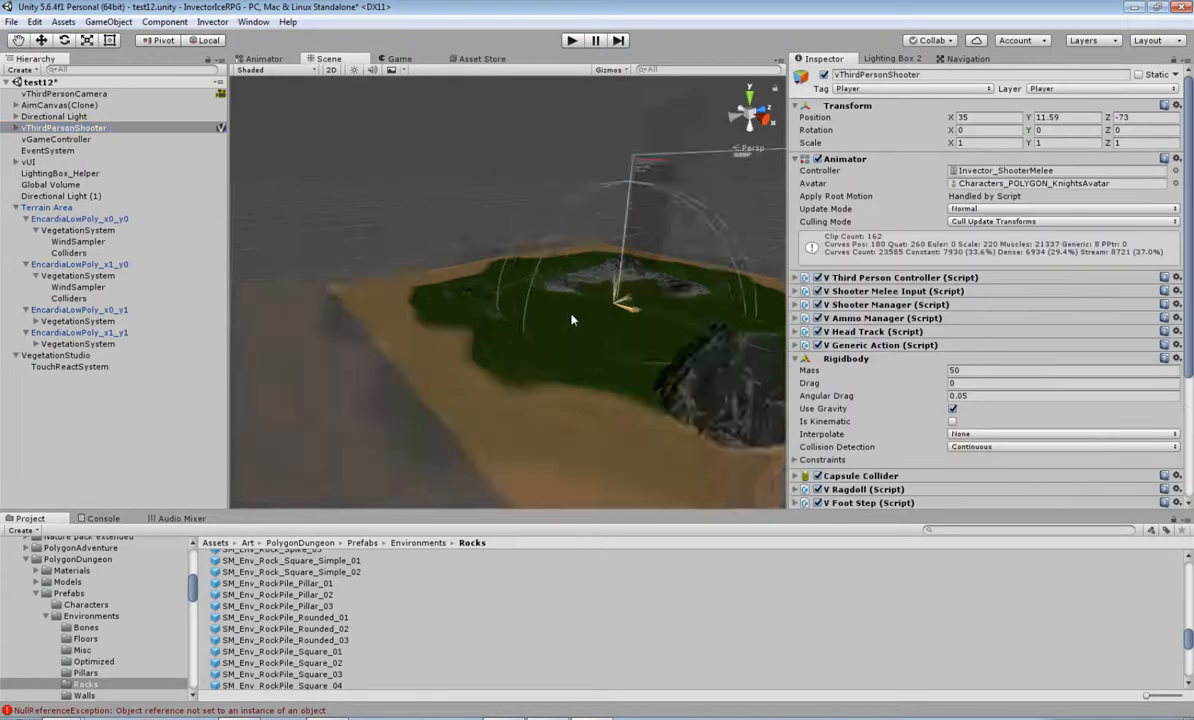
pyautogui.moveTo(518, 288); pyautogui.dragTo(620, 440, button='middle')
pyautogui.scroll(-3, 434, 277)
pyautogui.moveTo(434, 277); pyautogui.dragTo(488, 316, button='right')
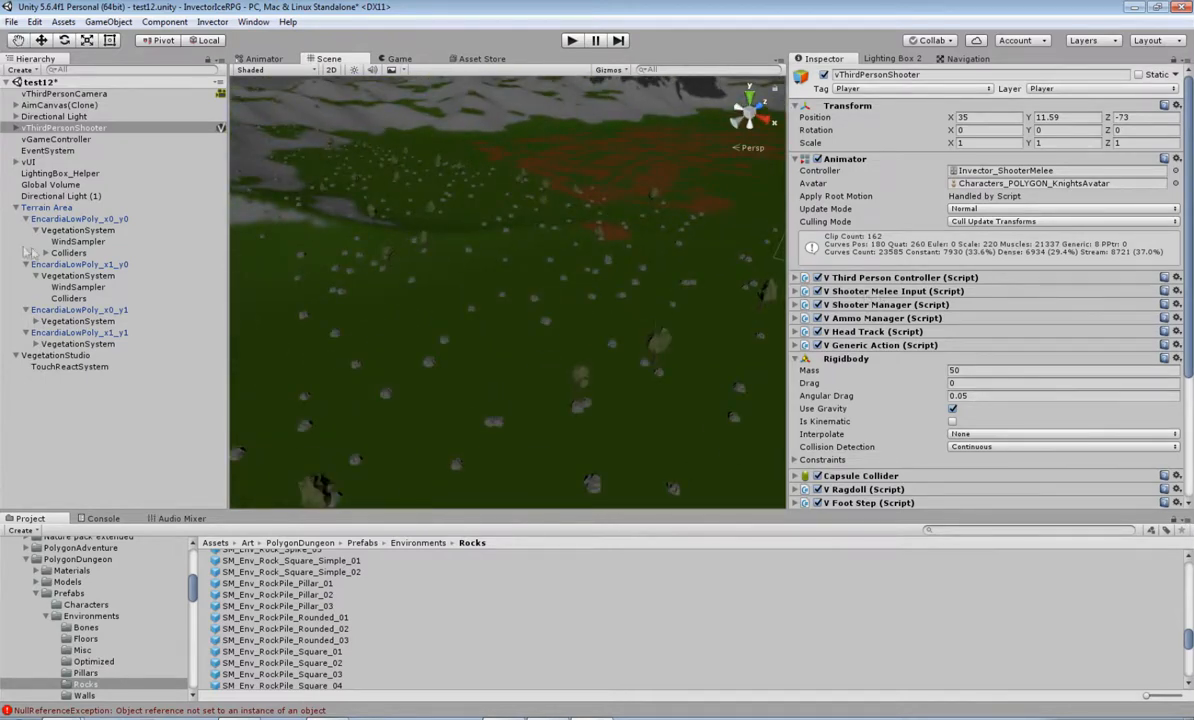
# Set the collider type of the SM_Env_RockPile_Rounded_02 item to Mesh in the EncardiaLowPoly_x0_y0 VegetationSystem.
pyautogui.click(77, 230)
pyautogui.scroll(-8, 968, 382)
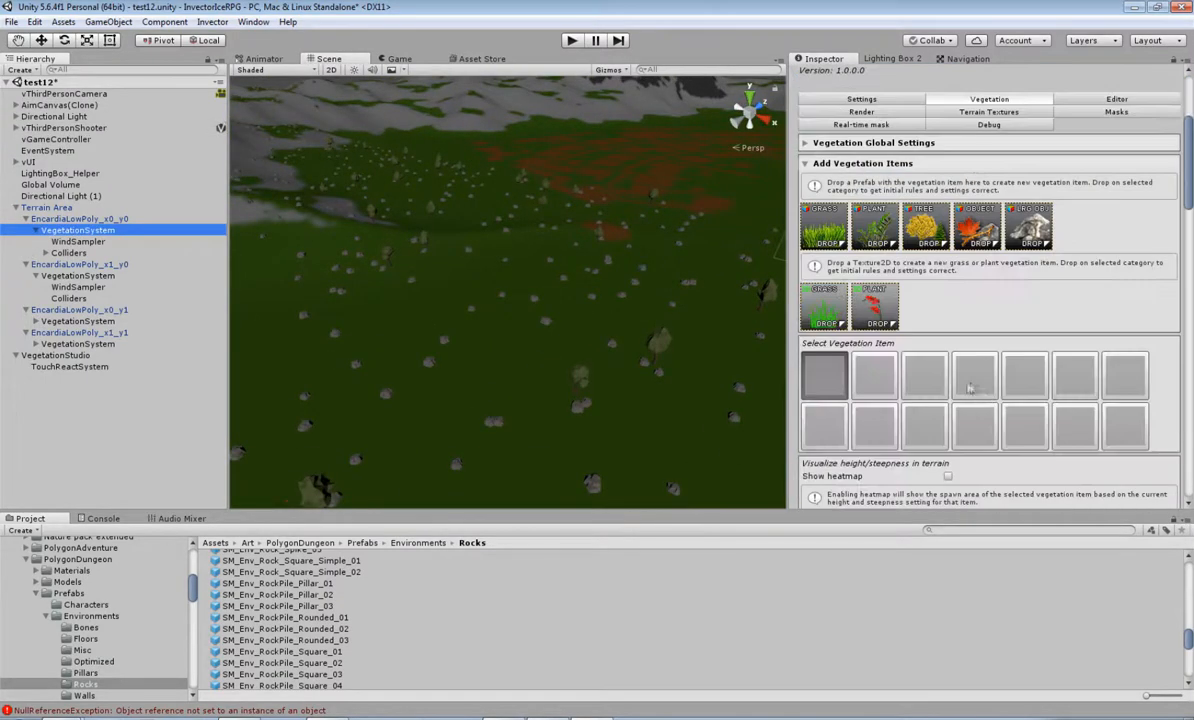
pyautogui.click(970, 437)
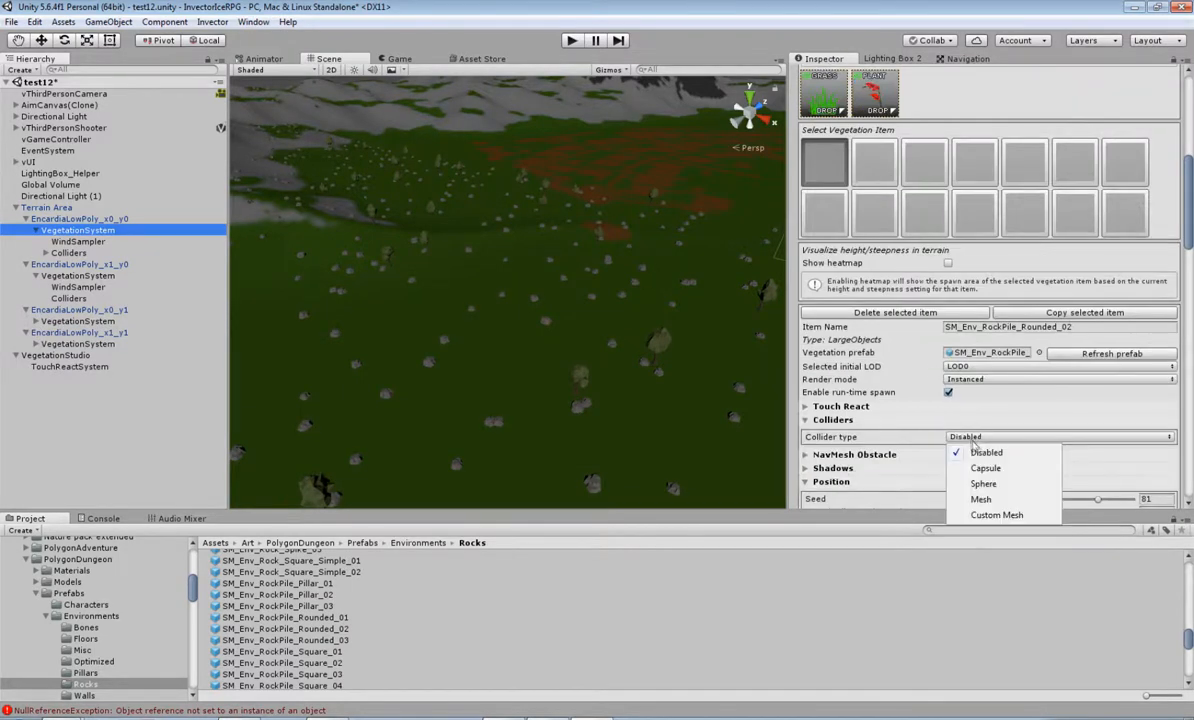
pyautogui.click(982, 499)
# Set the rock pile item's random distance to 0.023 and its density to 0.058.
pyautogui.scroll(-4, 997, 425)
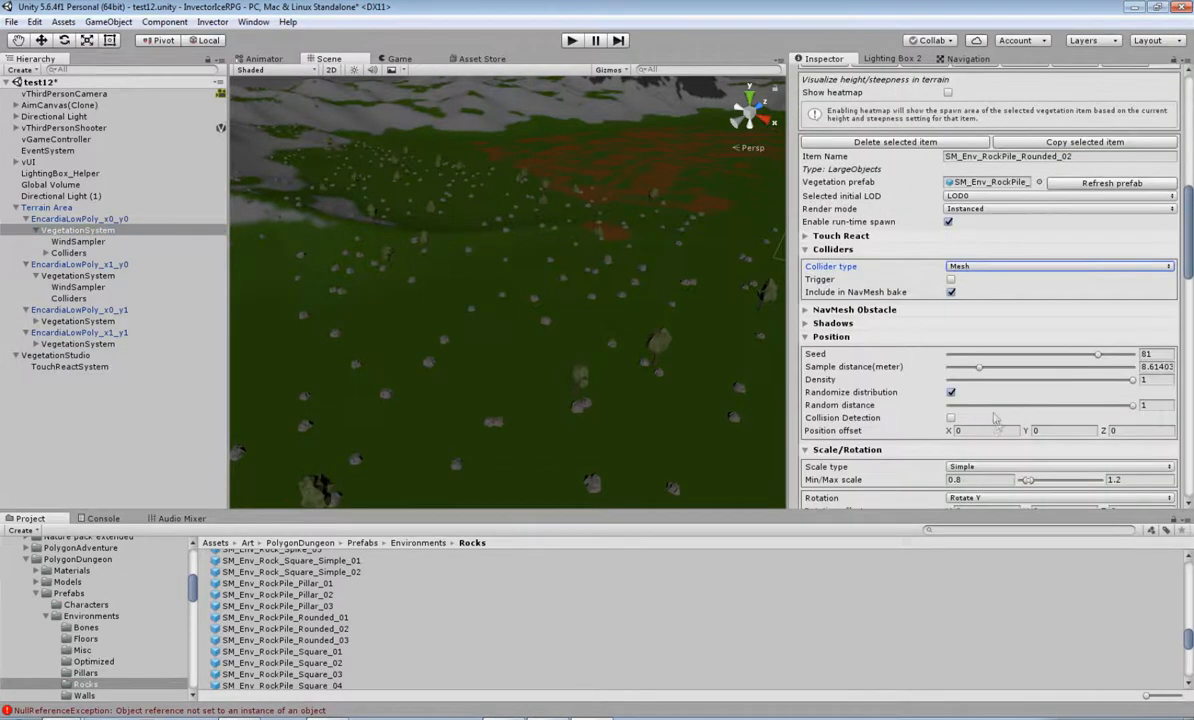
pyautogui.moveTo(958, 404); pyautogui.dragTo(955, 391)
pyautogui.scroll(-1, 962, 385)
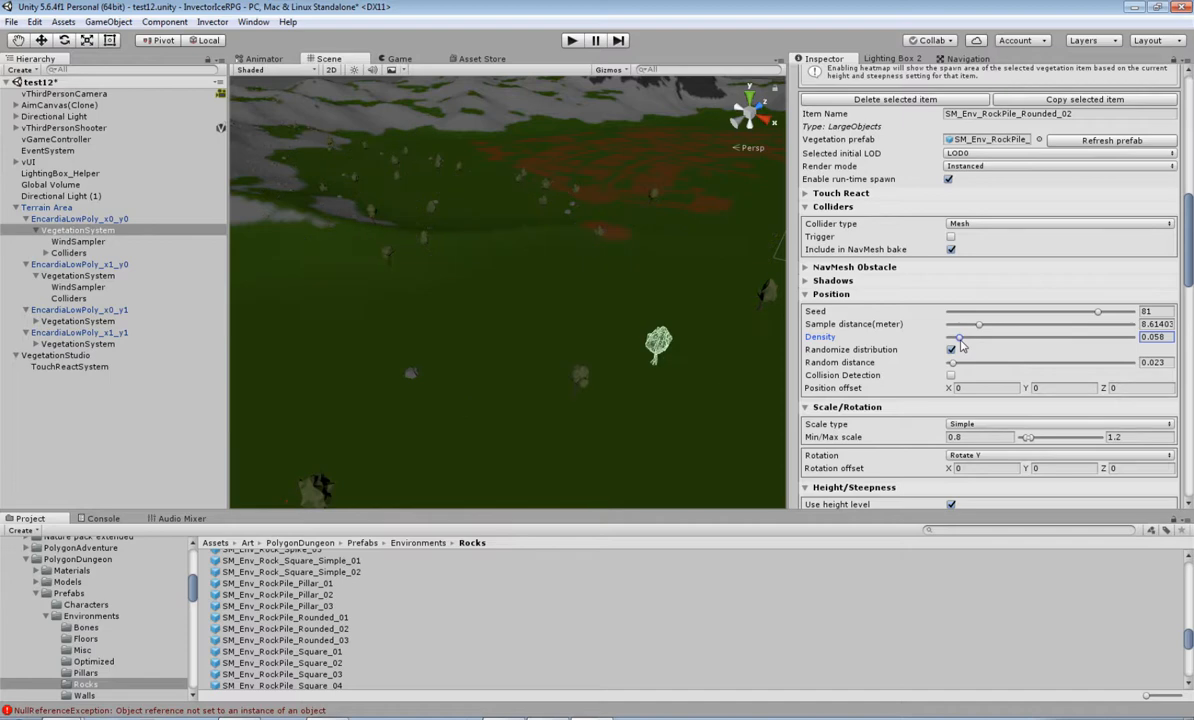
# Enable include texture rules for the rock pile item and add a rule for Texture 7.
pyautogui.scroll(-5, 975, 390)
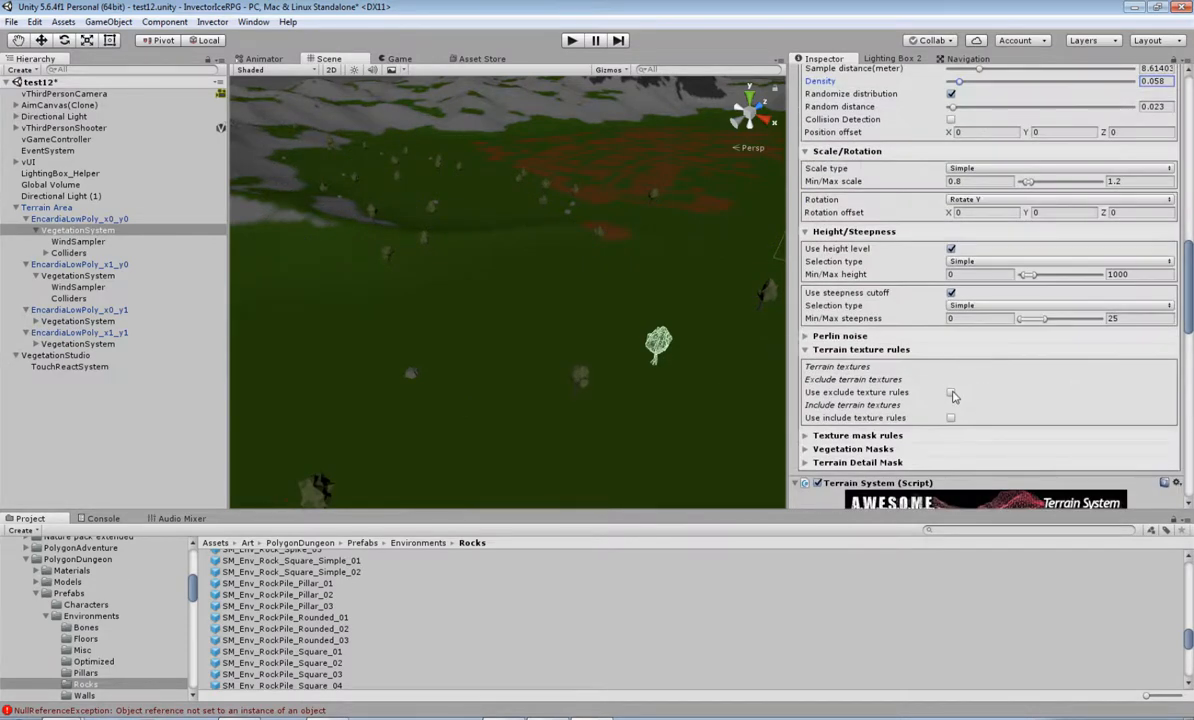
pyautogui.click(951, 418)
pyautogui.scroll(-1, 940, 424)
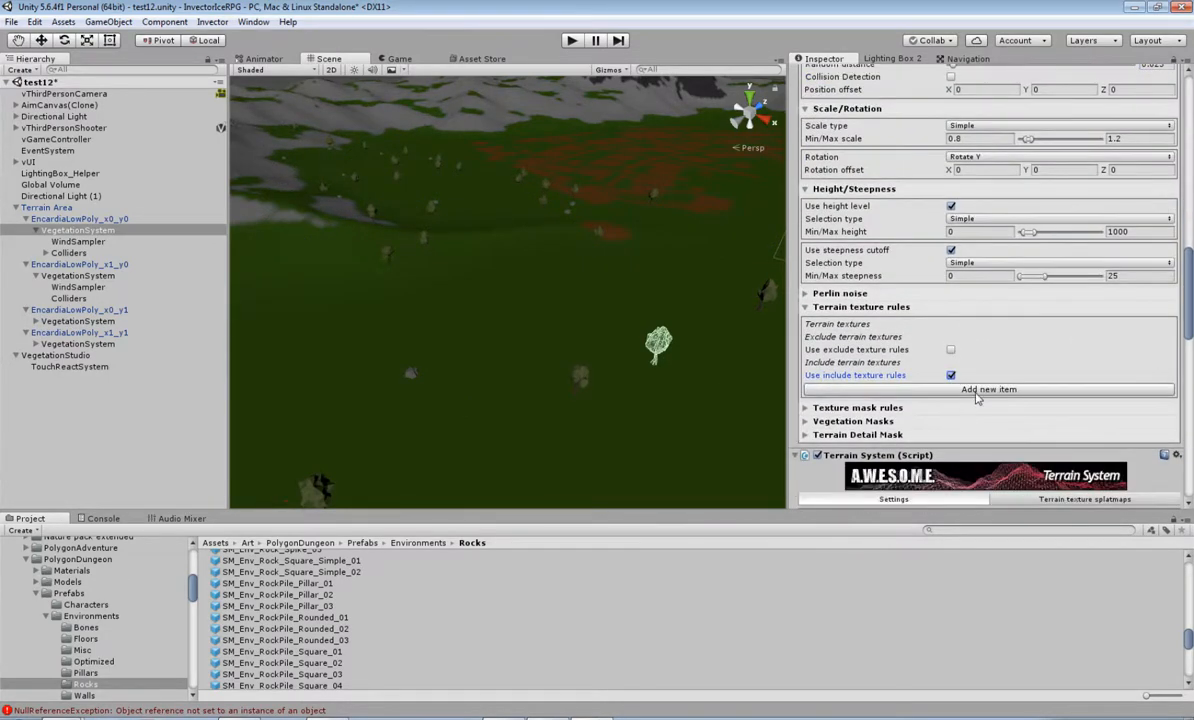
pyautogui.click(962, 445)
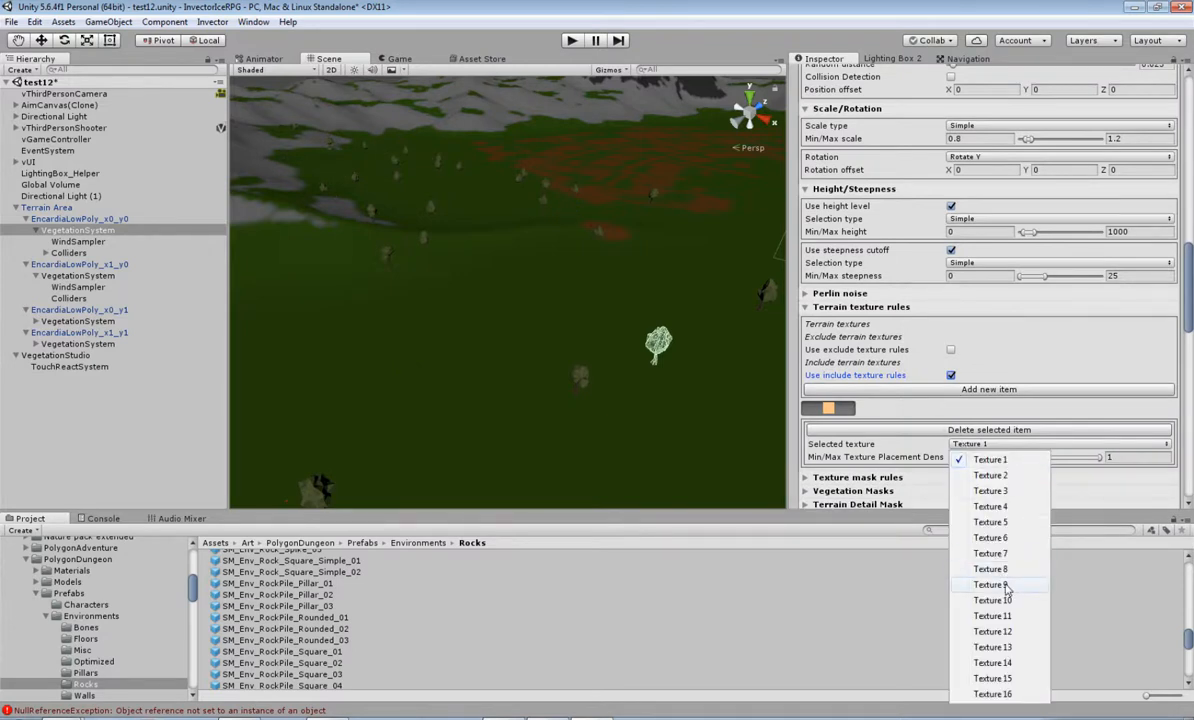
pyautogui.click(990, 553)
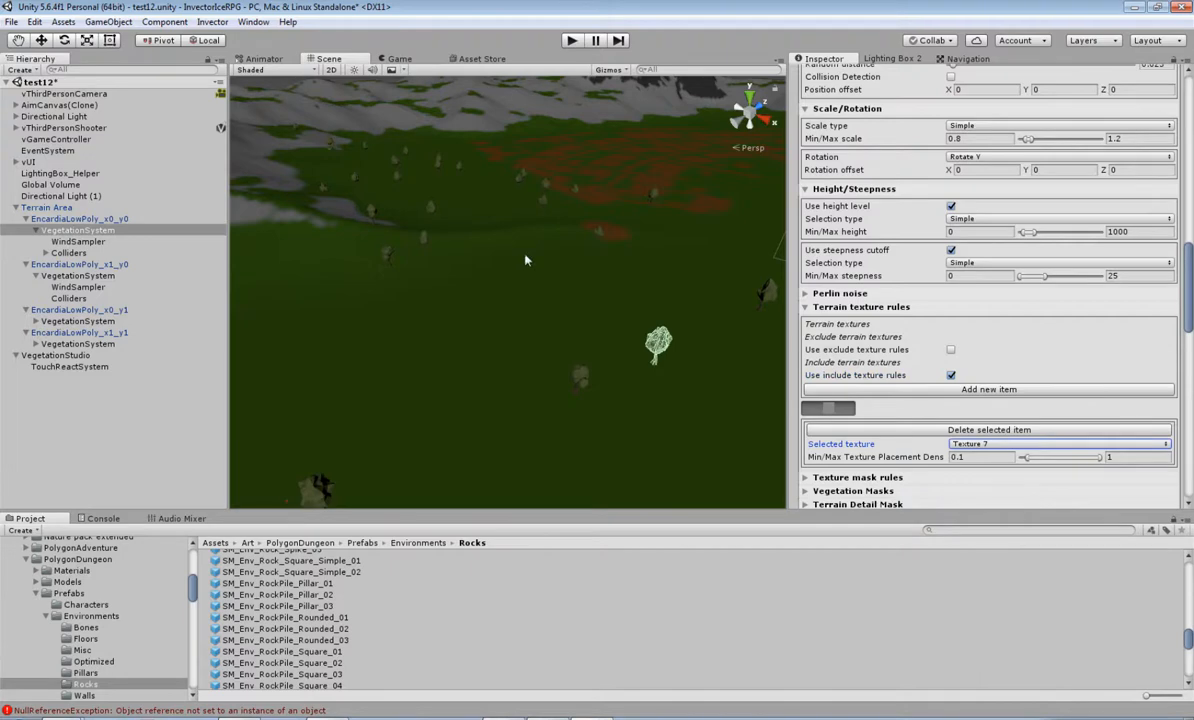
# Start all vegetation systems from the VegetationStudio manager and inspect the vegetation on the grey rocky slopes.
pyautogui.moveTo(470, 405); pyautogui.dragTo(882, 408, button='right')
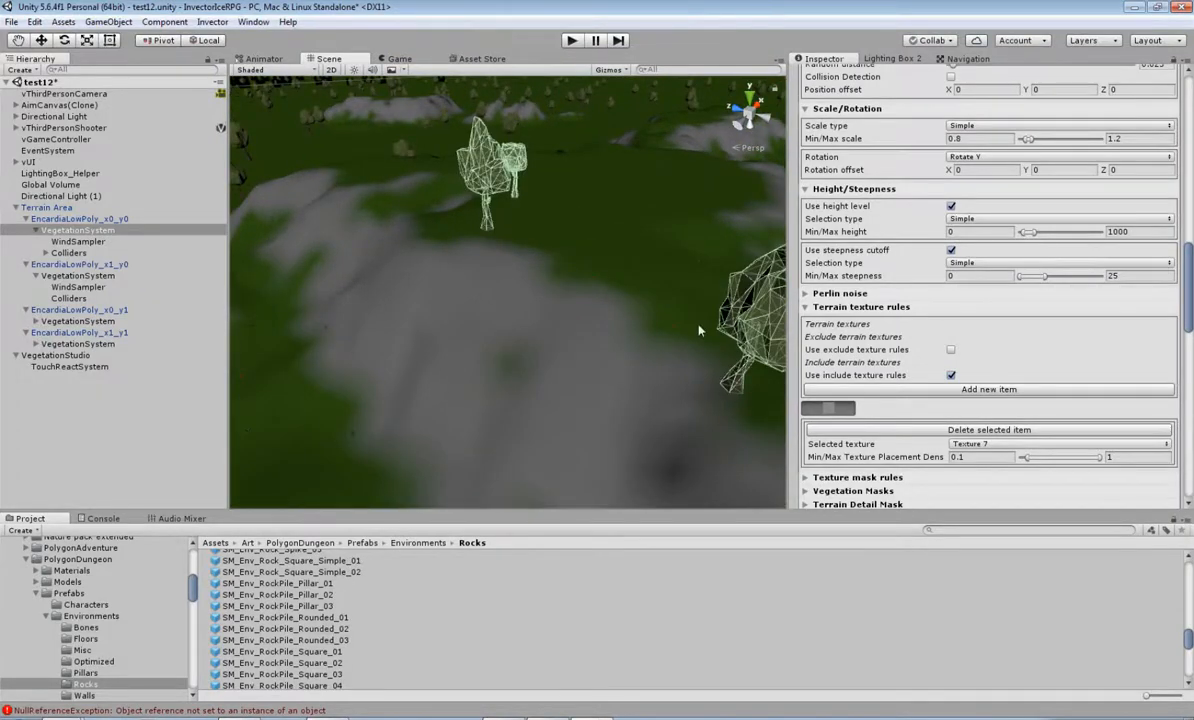
pyautogui.scroll(-2, 940, 368)
pyautogui.moveTo(684, 378); pyautogui.dragTo(594, 328, button='right')
pyautogui.click(60, 355)
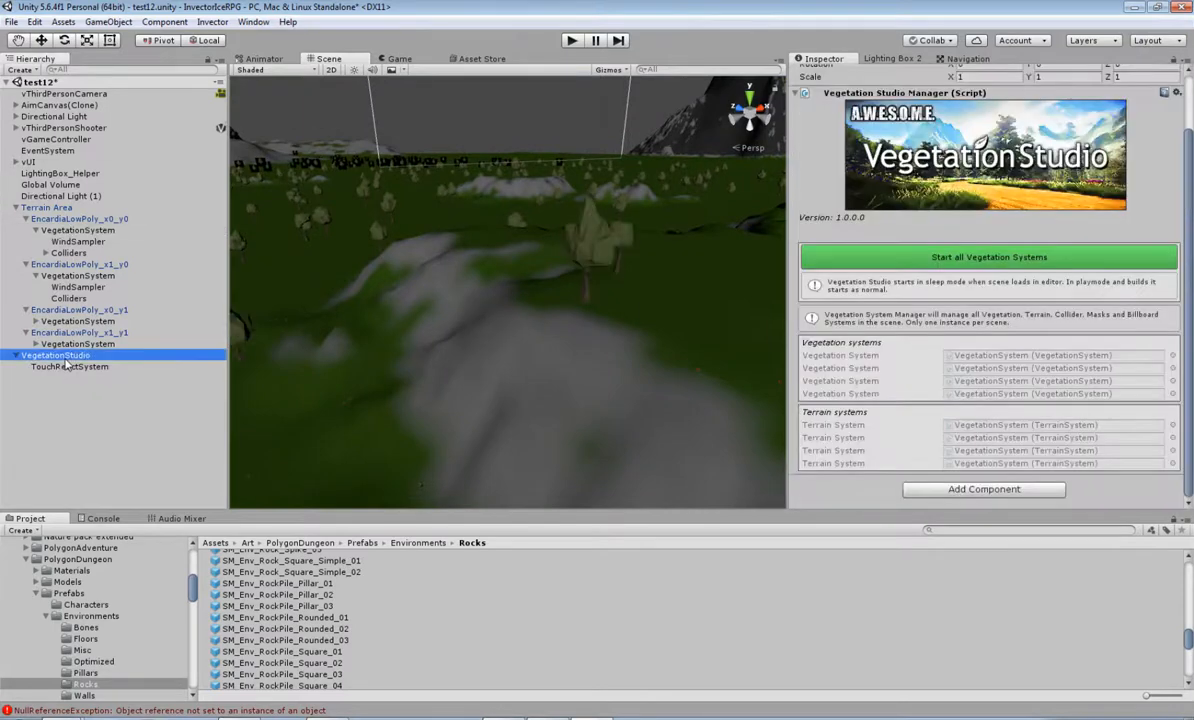
pyautogui.click(1017, 259)
pyautogui.moveTo(561, 360); pyautogui.dragTo(443, 323, button='right')
pyautogui.press('w')
pyautogui.moveTo(528, 282); pyautogui.dragTo(392, 376, button='right')
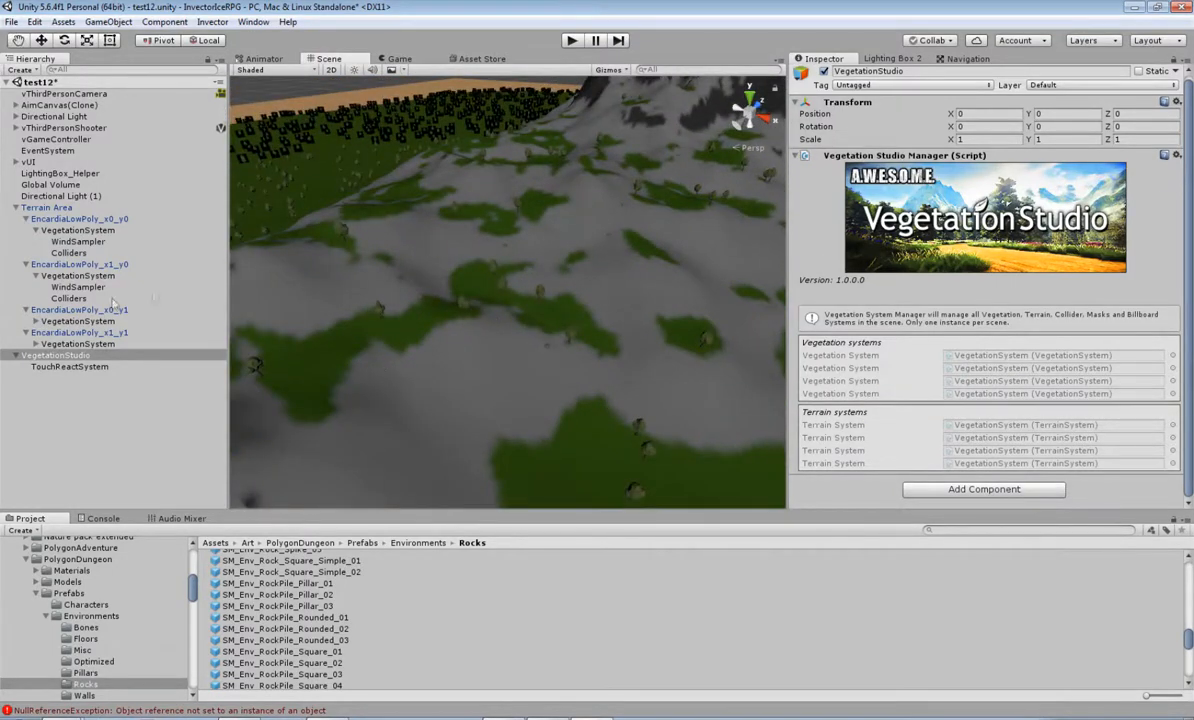
# Set the SM_Env_RockPile_Rounded_02 item's density to 0.185 and inspect its distribution around the mountain.
pyautogui.click(80, 230)
pyautogui.scroll(-5, 978, 410)
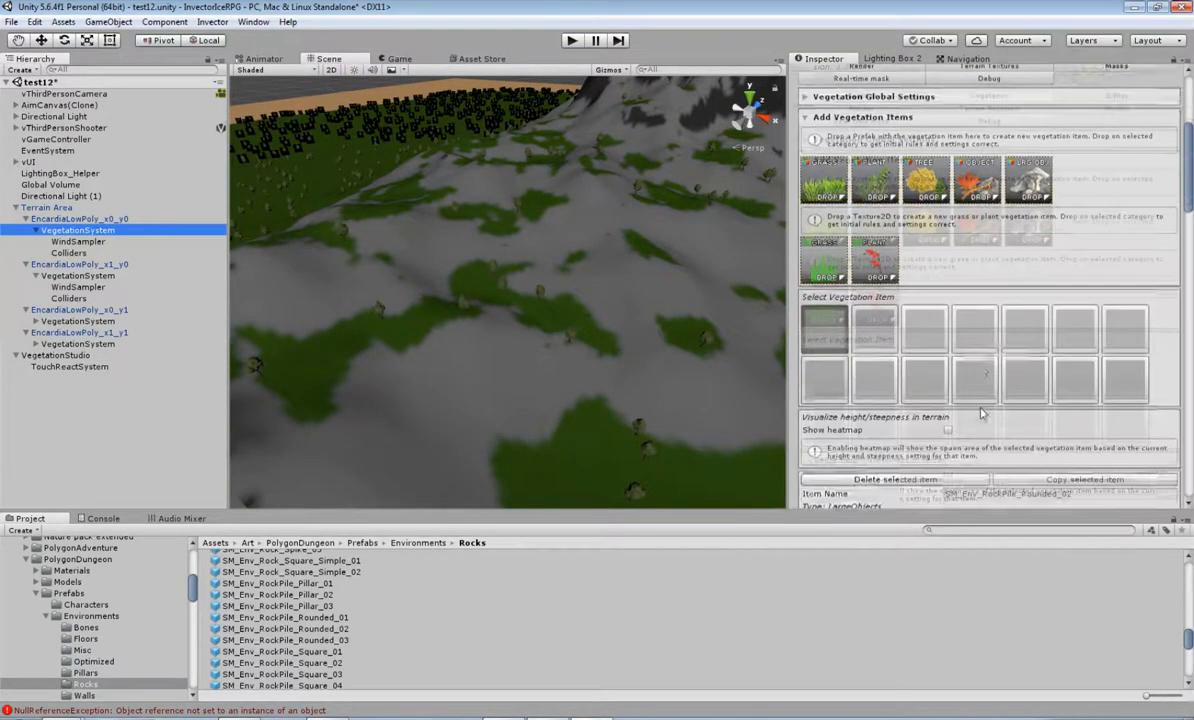
pyautogui.scroll(-8, 978, 410)
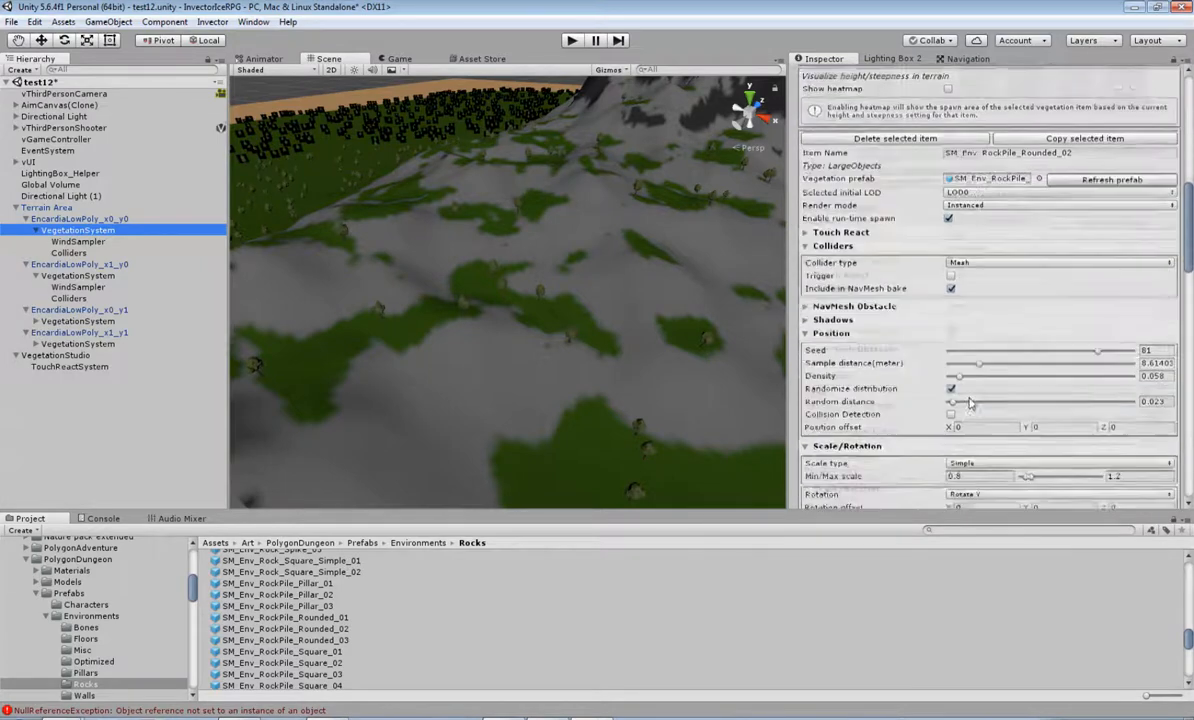
pyautogui.scroll(-3, 985, 405)
pyautogui.moveTo(971, 209); pyautogui.dragTo(984, 208)
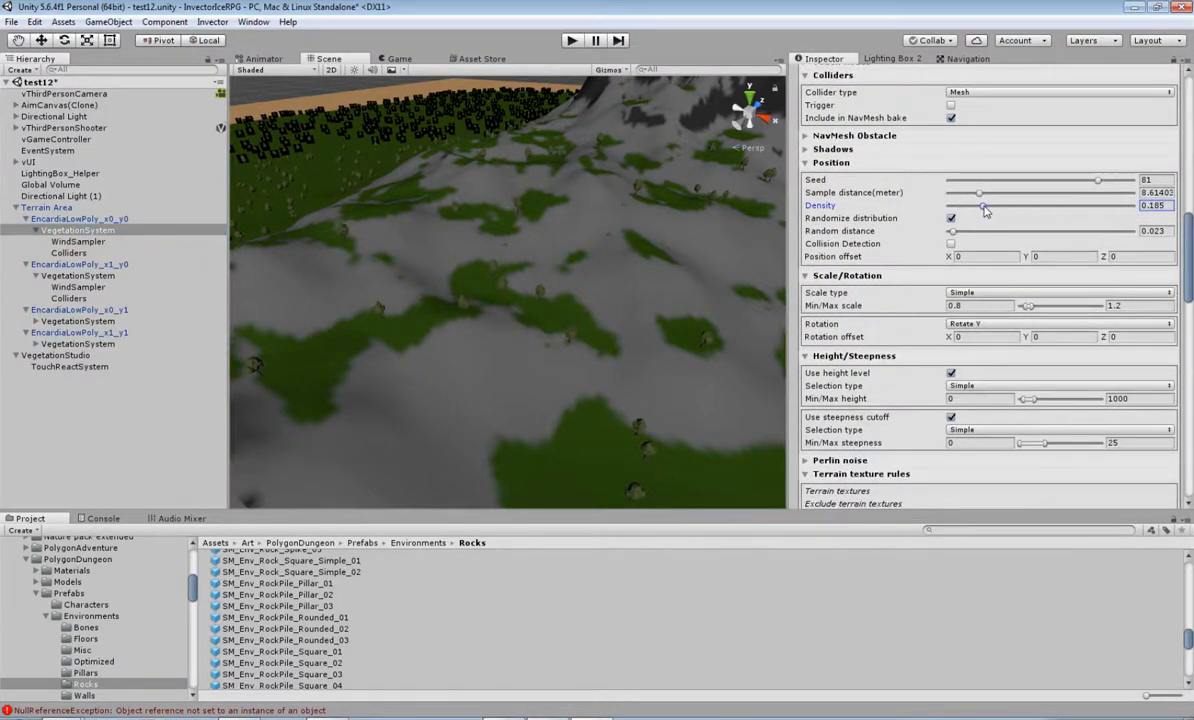
pyautogui.moveTo(580, 340); pyautogui.dragTo(453, 358, button='right')
pyautogui.moveTo(516, 370); pyautogui.dragTo(717, 271, button='middle')
pyautogui.moveTo(716, 271); pyautogui.dragTo(960, 284, button='right')
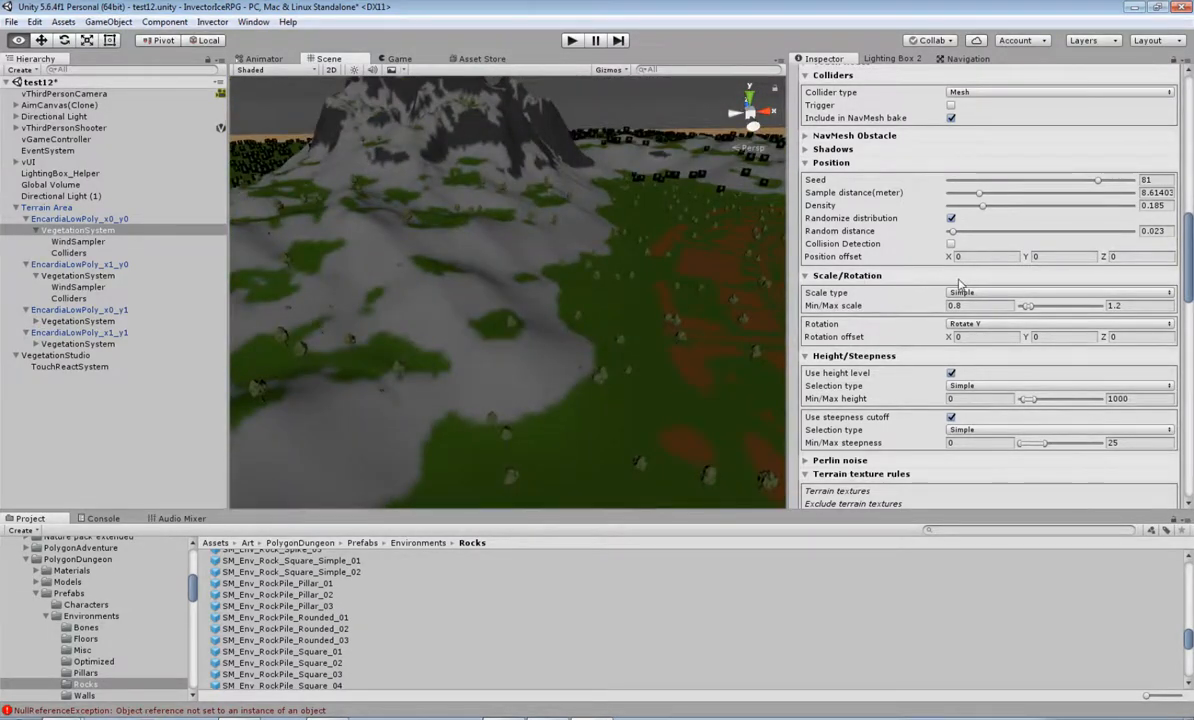
pyautogui.scroll(10, 896, 319)
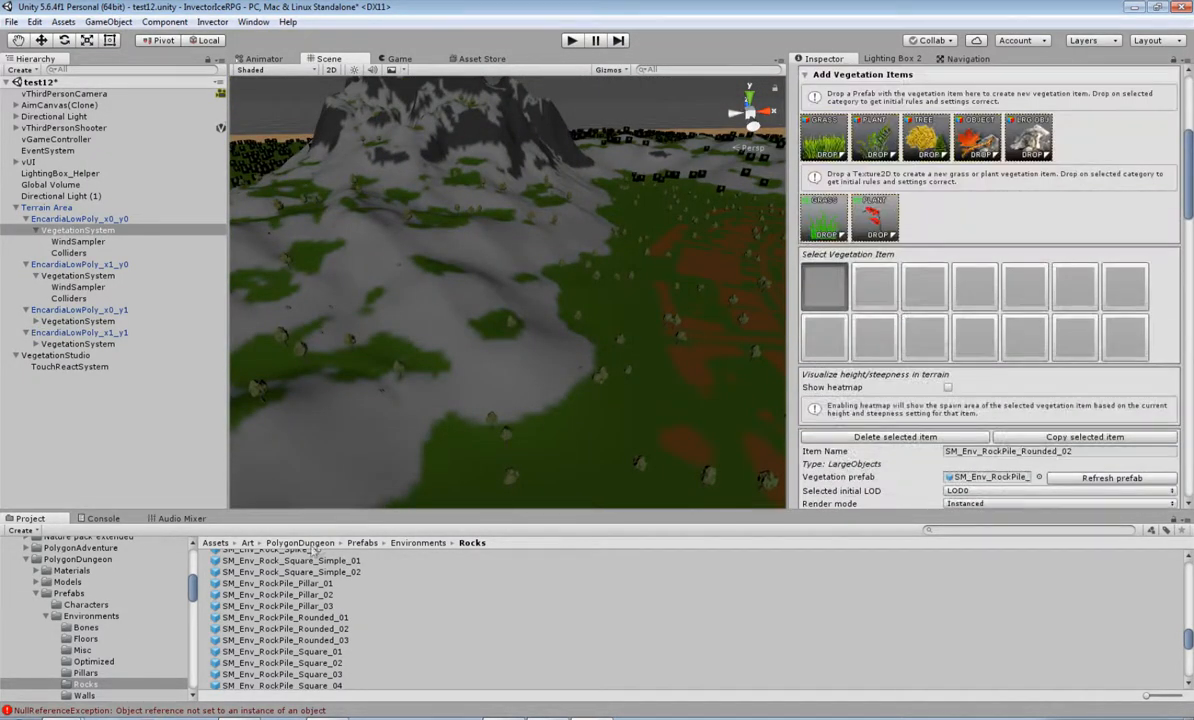
# Preview the rock pile, rubble, rune and round rock prefabs in the PolygonDungeon Rocks folder.
pyautogui.click(300, 663)
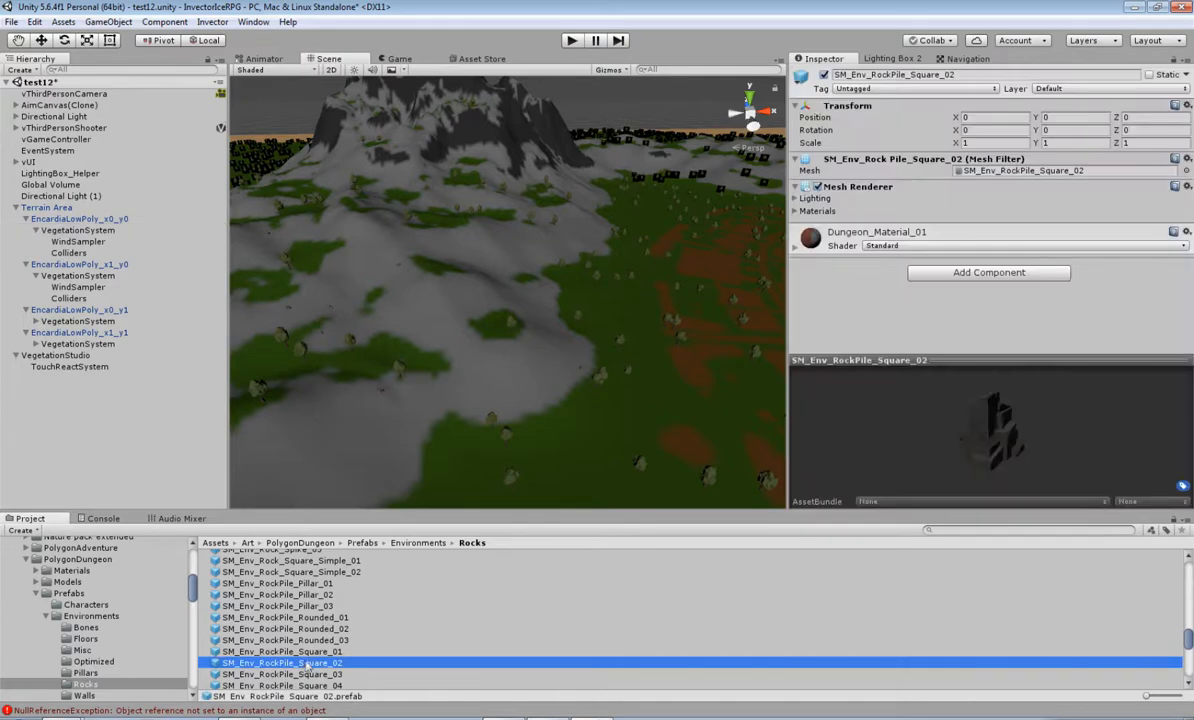
pyautogui.scroll(-4, 300, 650)
pyautogui.click(286, 603)
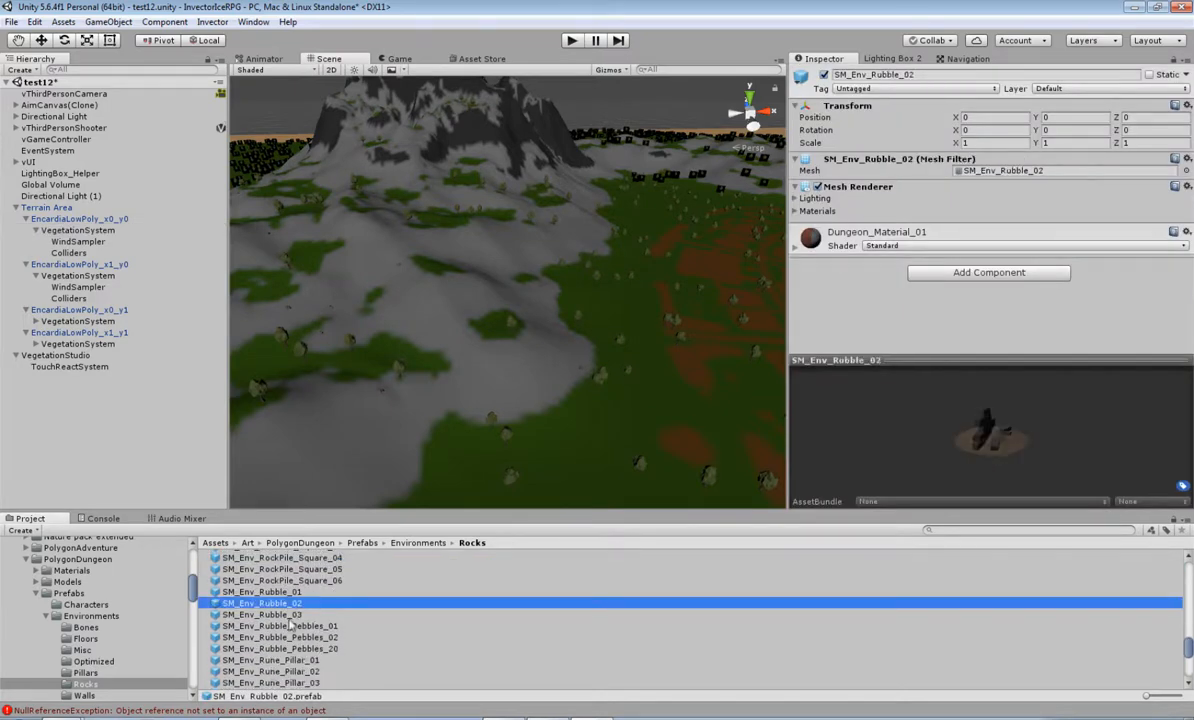
pyautogui.click(290, 637)
pyautogui.scroll(-4, 297, 650)
pyautogui.click(300, 645)
pyautogui.scroll(-4, 305, 650)
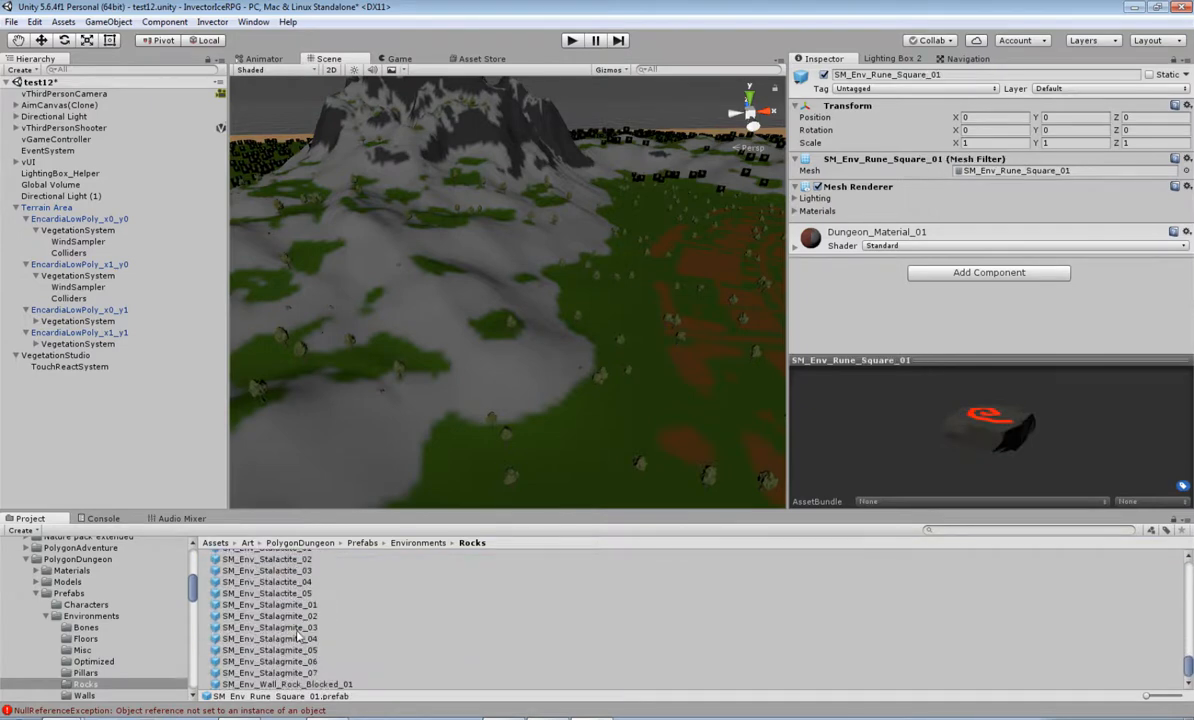
pyautogui.click(292, 577)
pyautogui.scroll(3, 292, 578)
pyautogui.click(303, 593)
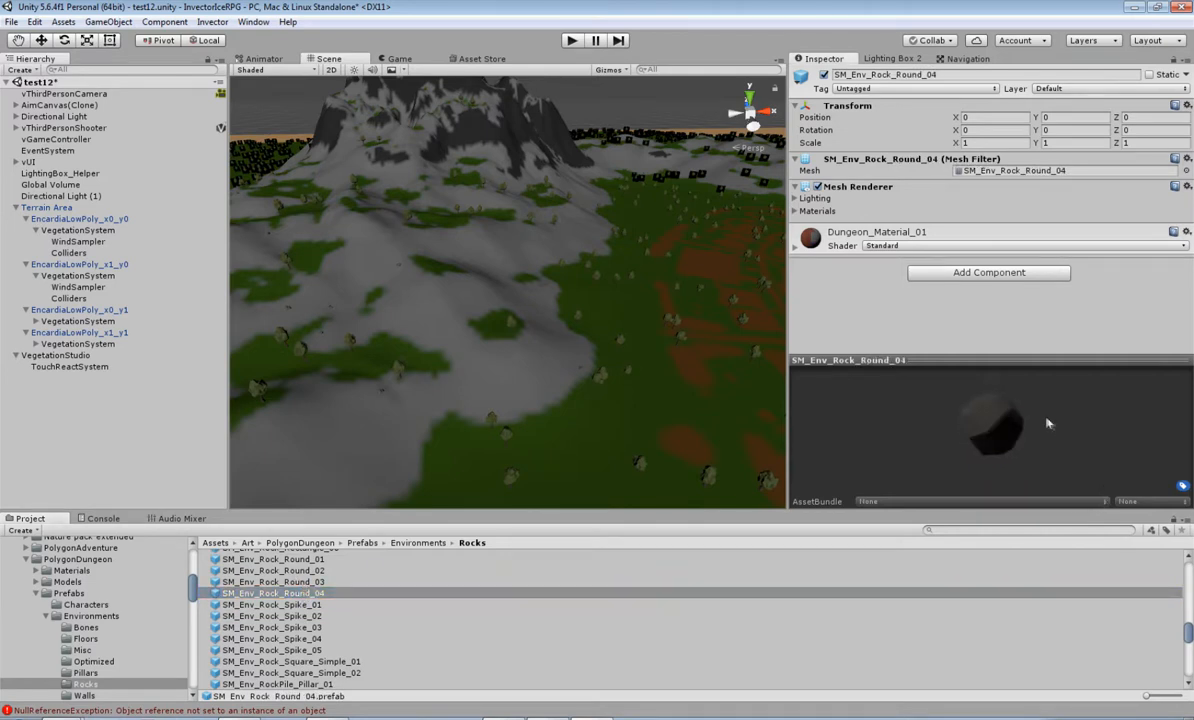
# Add SM_Env_Rock_Round_01 as an Object vegetation item and set its collider type to Mesh.
pyautogui.scroll(2, 343, 578)
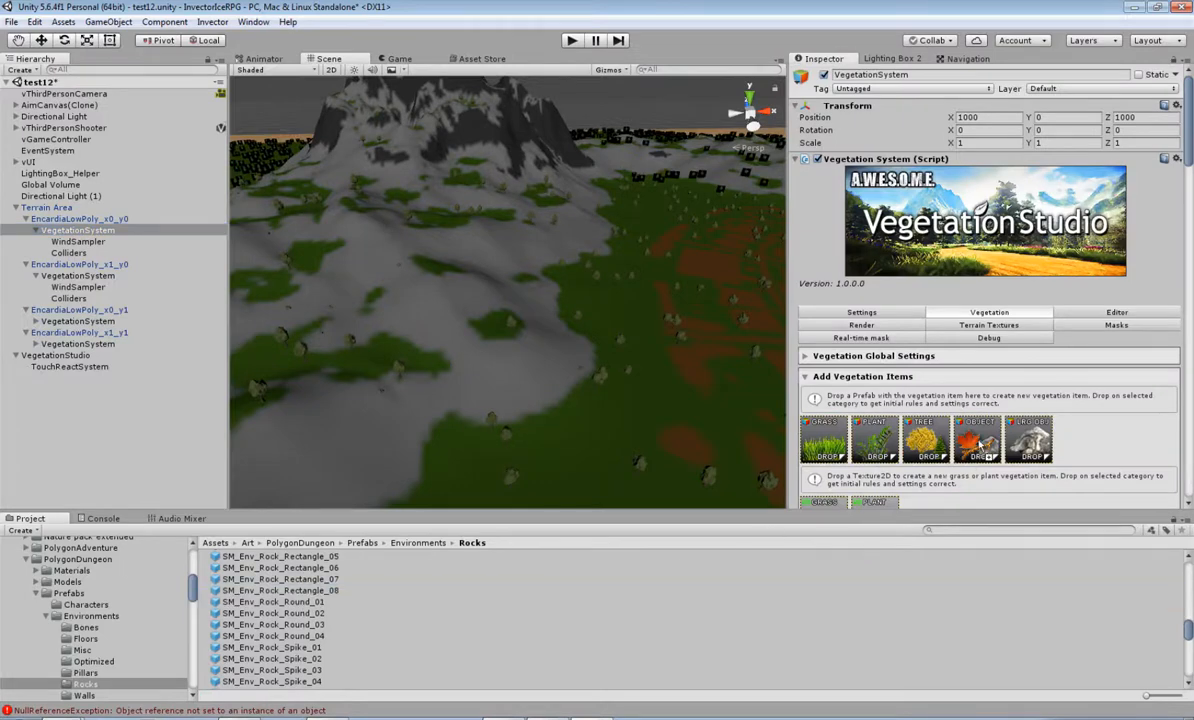
pyautogui.scroll(-10, 976, 447)
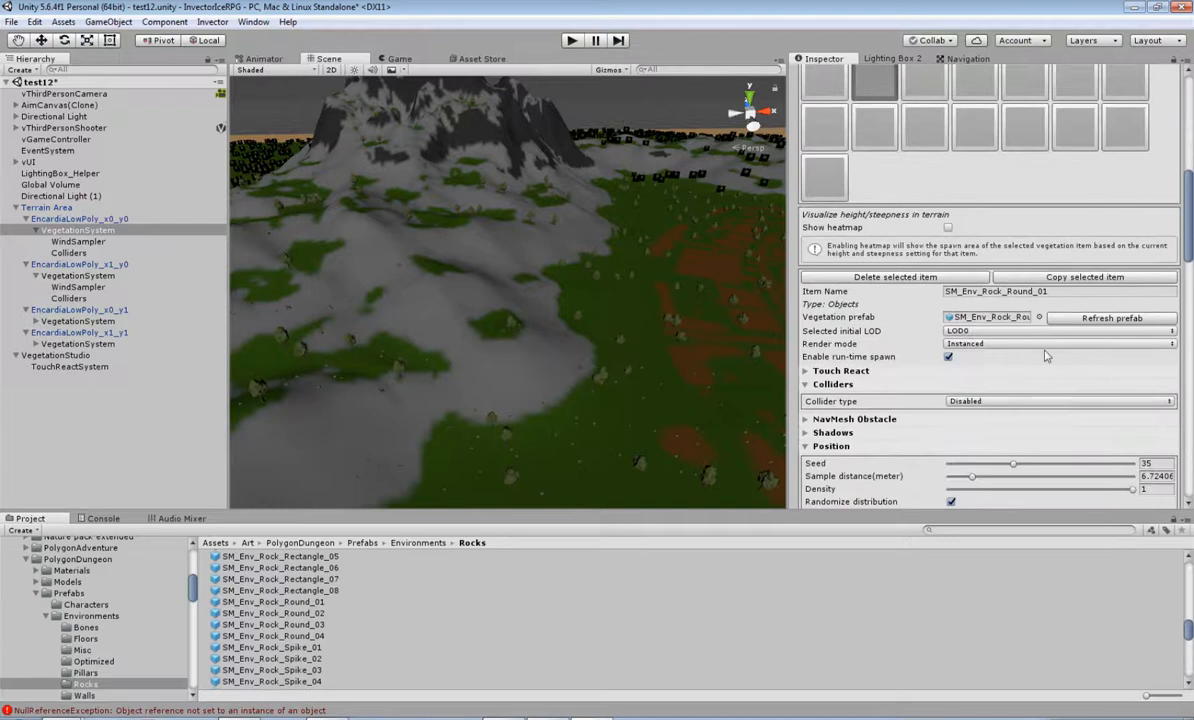
pyautogui.scroll(-1, 1046, 356)
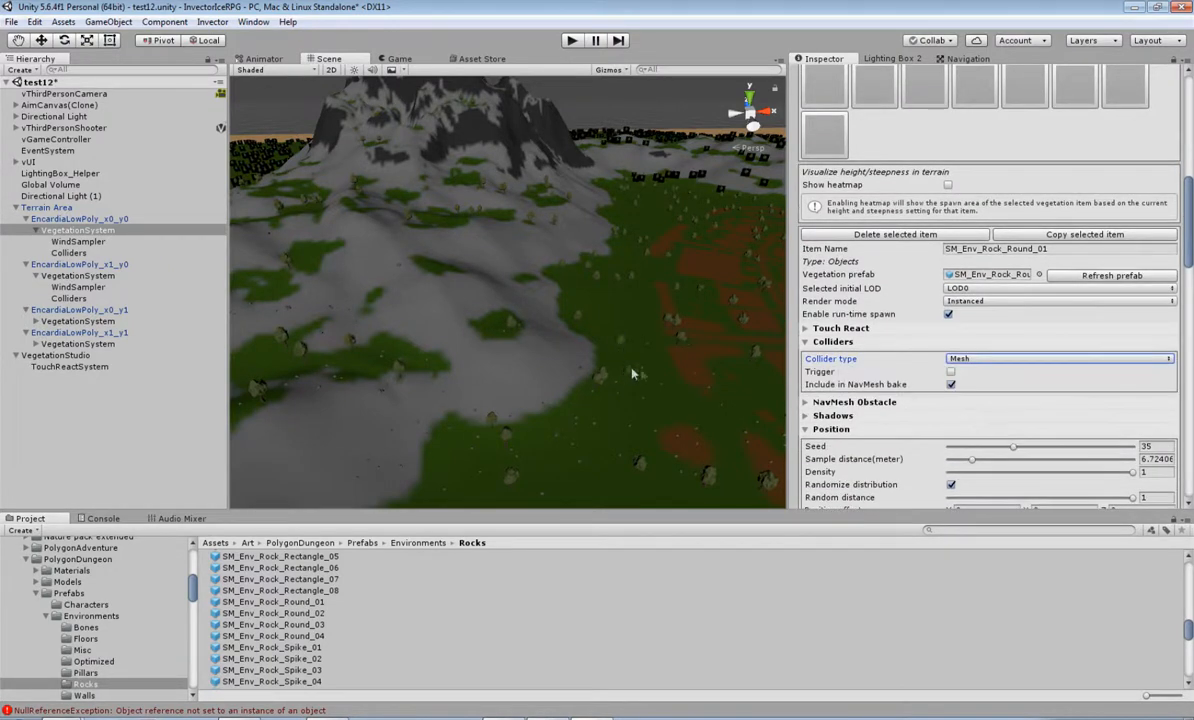
# Set the SM_Env_Rock_Round_01 item's density to 0.023 and inspect its distribution on the grass.
pyautogui.moveTo(653, 423); pyautogui.dragTo(597, 360, button='middle')
pyautogui.press('w')
pyautogui.moveTo(597, 360); pyautogui.dragTo(326, 344, button='right')
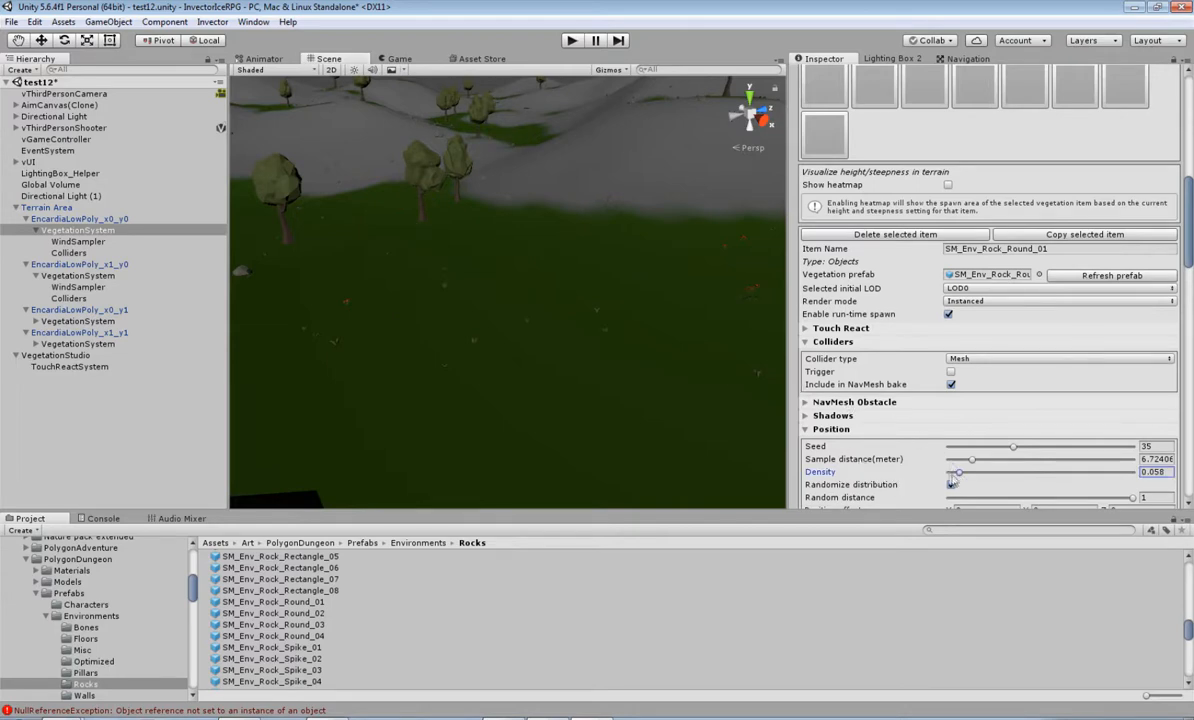
pyautogui.scroll(-2, 584, 331)
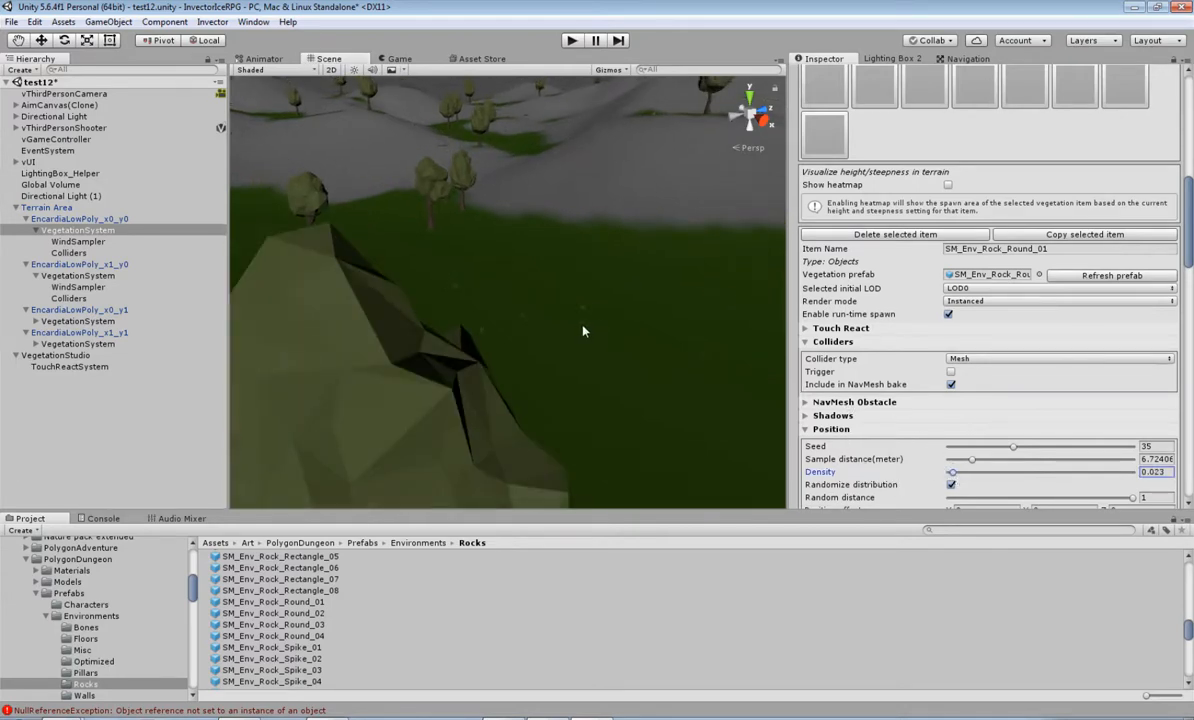
pyautogui.scroll(-3, 586, 331)
# Enable exclude texture rules for the round rock item, add two rules and set the second to Texture 8.
pyautogui.scroll(-8, 930, 400)
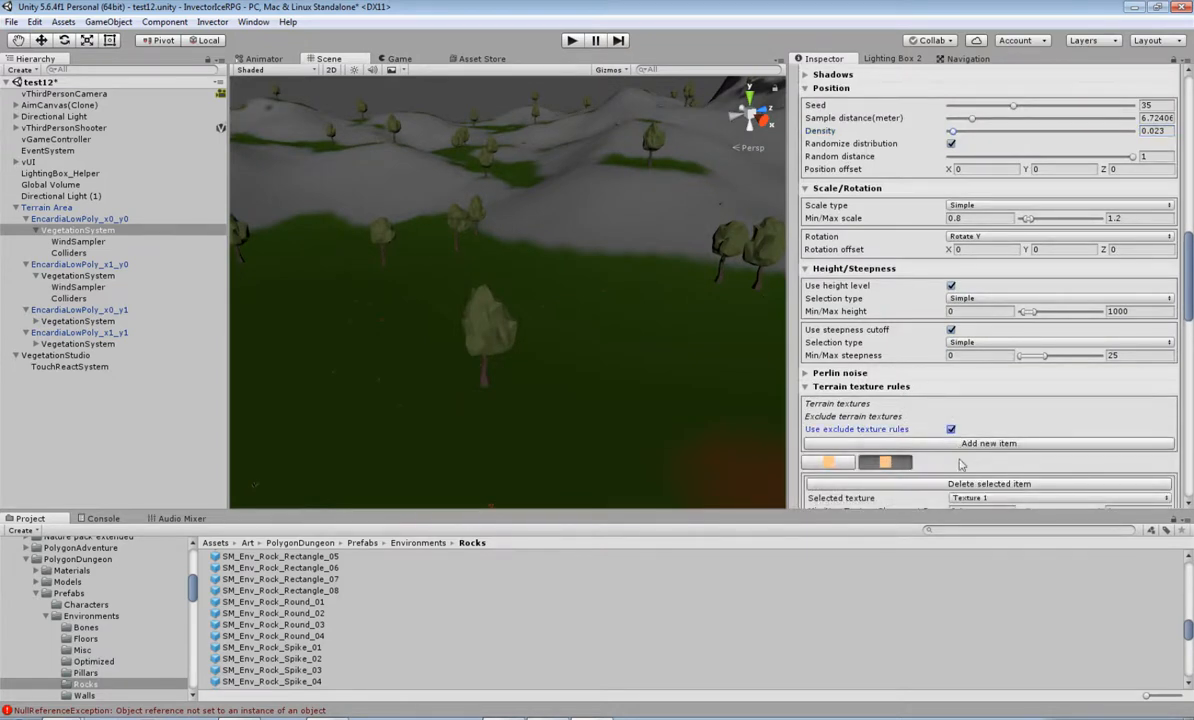
pyautogui.scroll(-2, 925, 470)
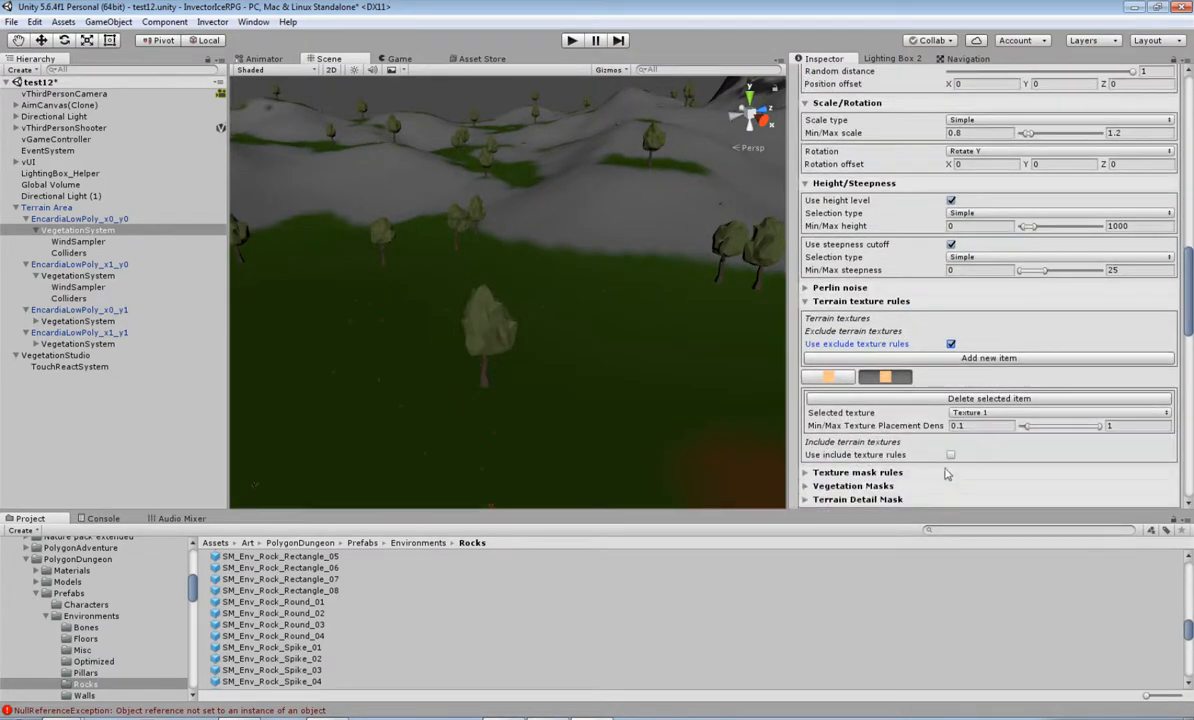
pyautogui.click(975, 412)
pyautogui.click(1003, 539)
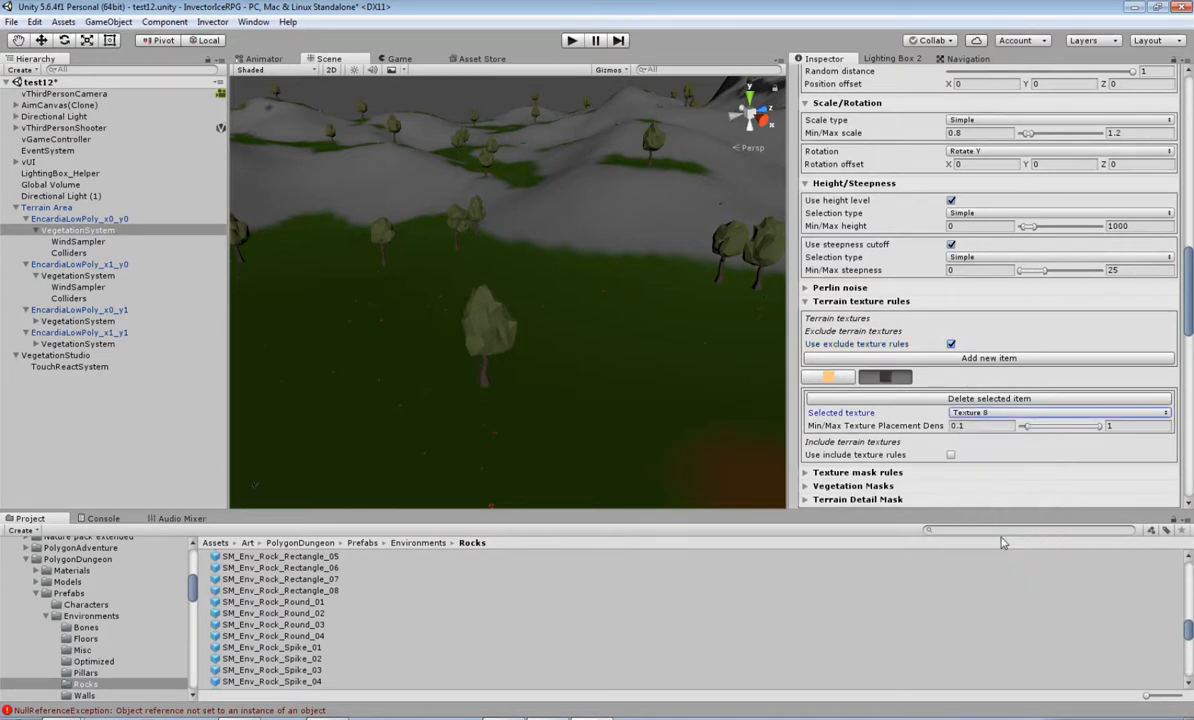
# Add a third exclude texture rule to the round rock item and set it to Texture 5.
pyautogui.moveTo(656, 222); pyautogui.dragTo(613, 353, button='right')
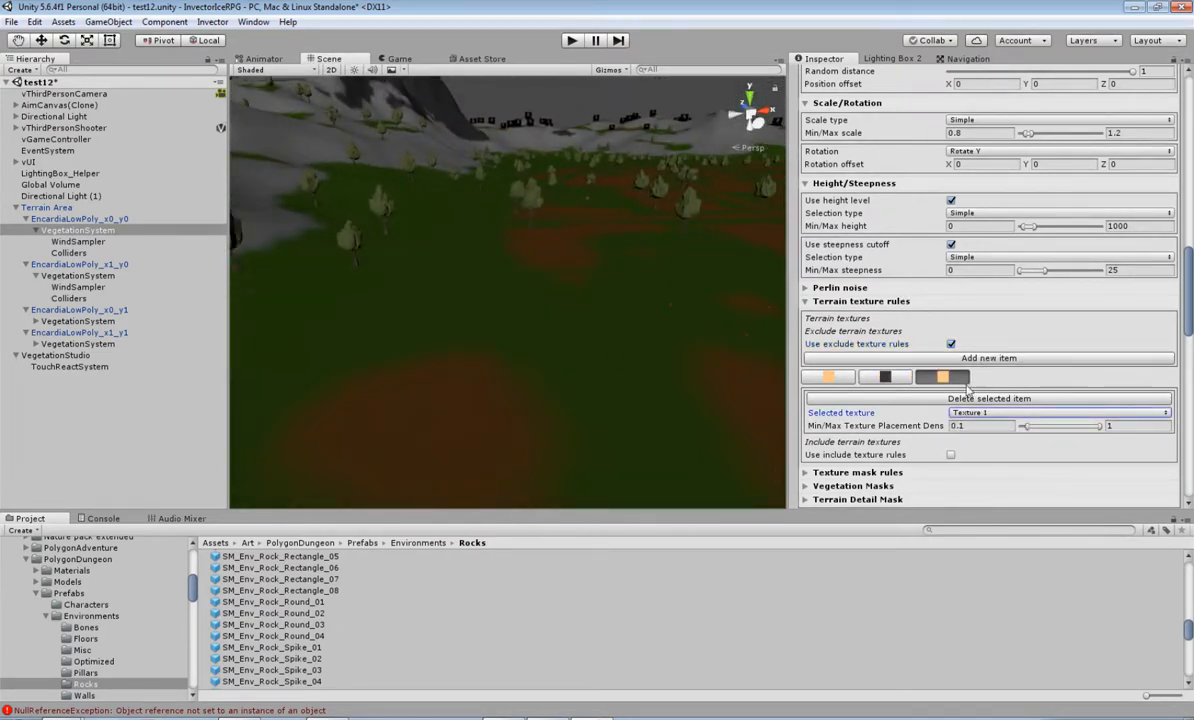
pyautogui.click(998, 413)
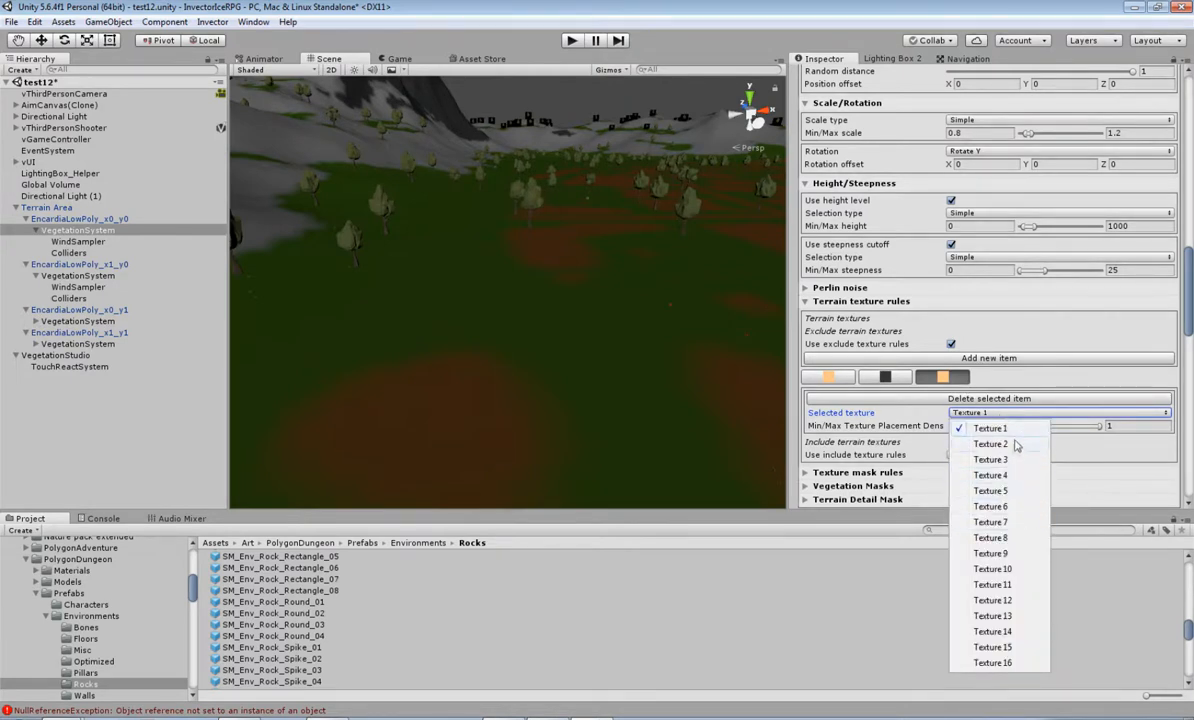
pyautogui.click(970, 412)
pyautogui.click(1004, 492)
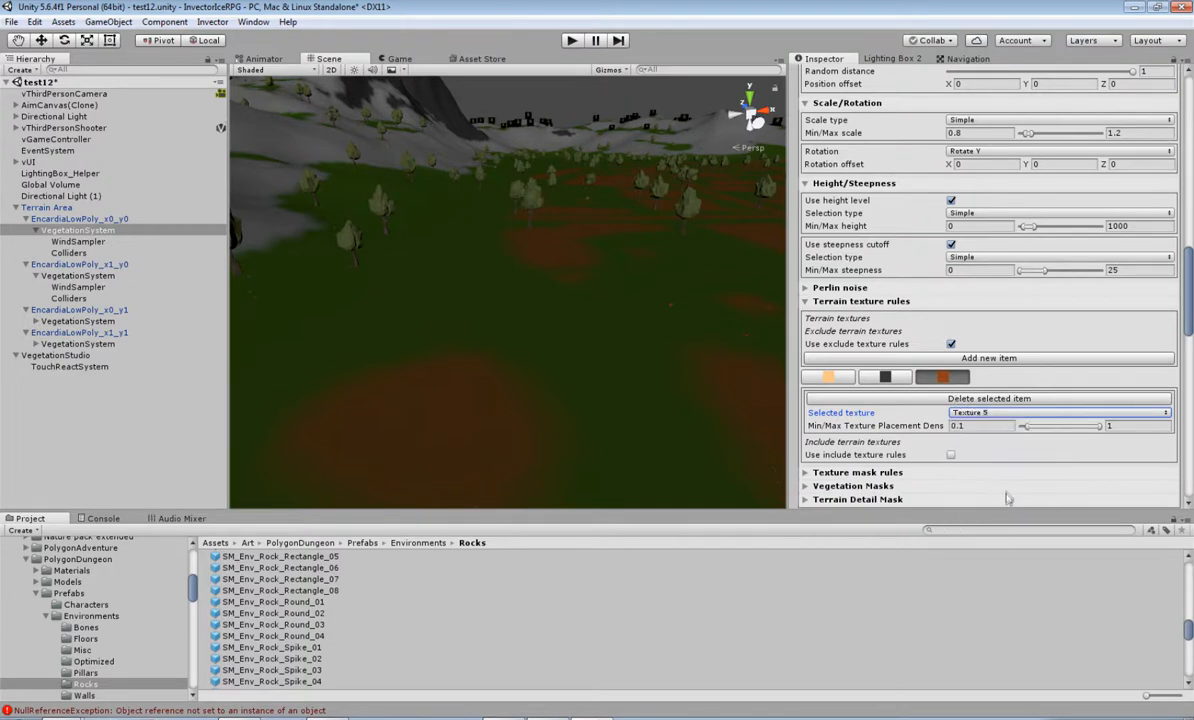
# Inspect the rocks on the brown patches, try Texture 4, and change the third exclude rule to Texture 6.
pyautogui.press('w')
pyautogui.moveTo(611, 366); pyautogui.dragTo(706, 389, button='right')
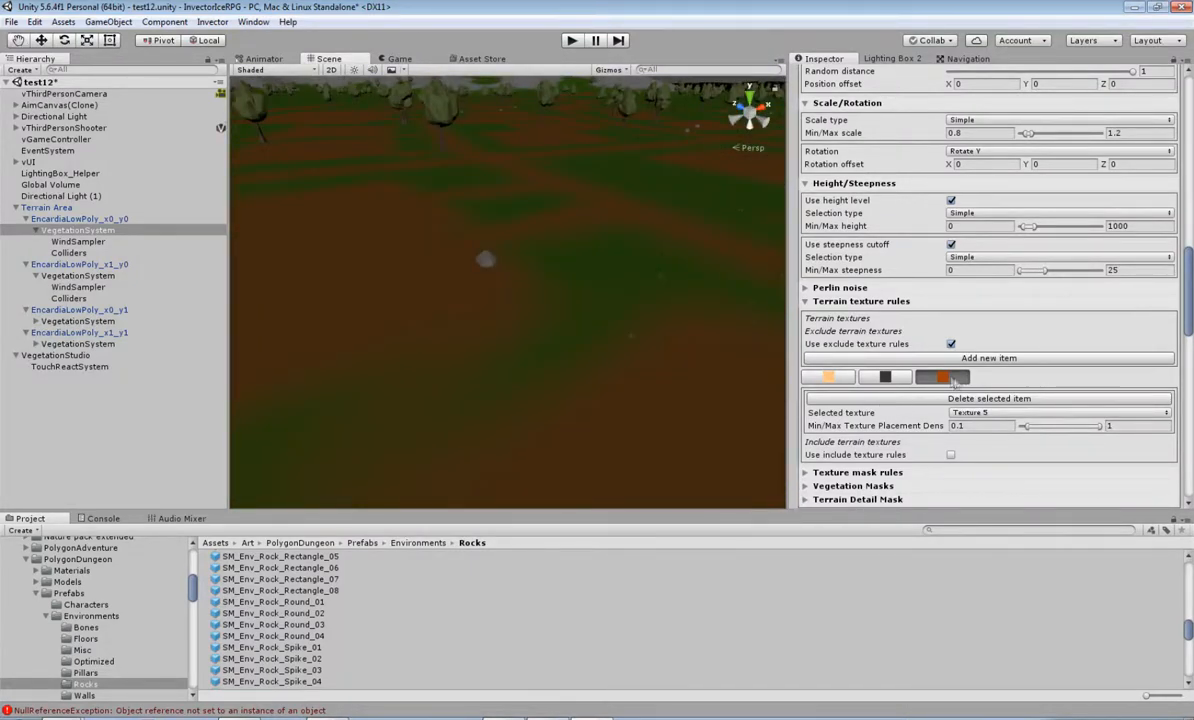
pyautogui.click(968, 413)
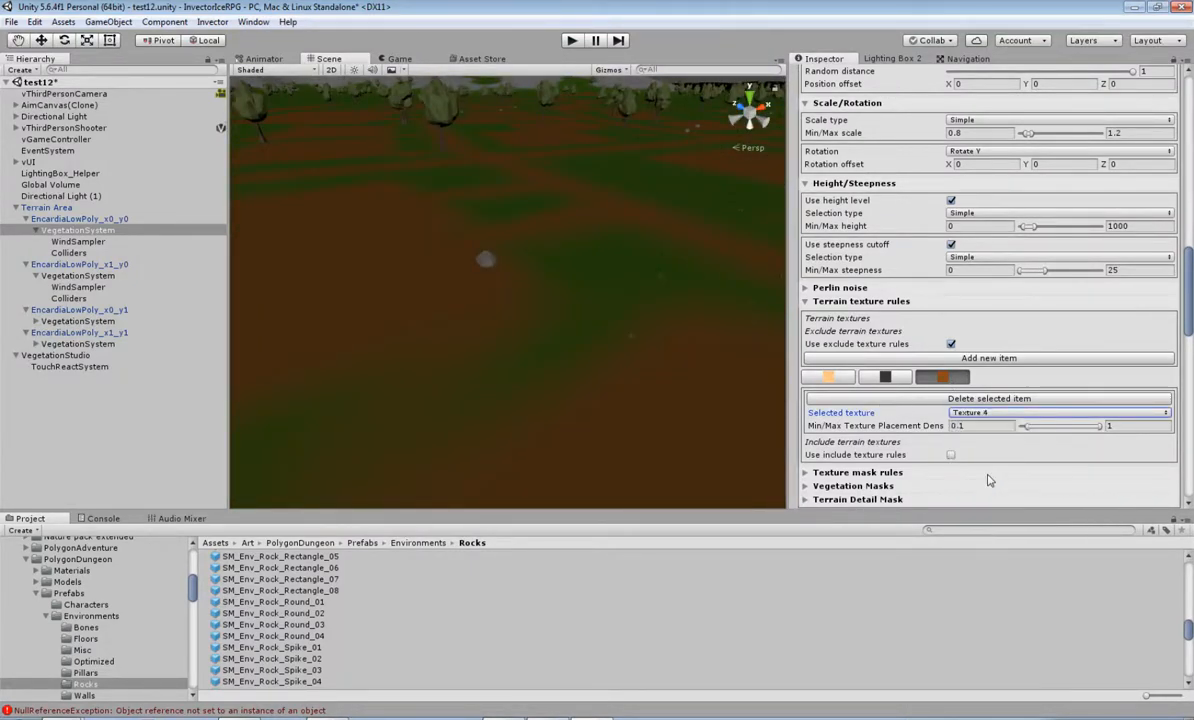
pyautogui.click(1014, 413)
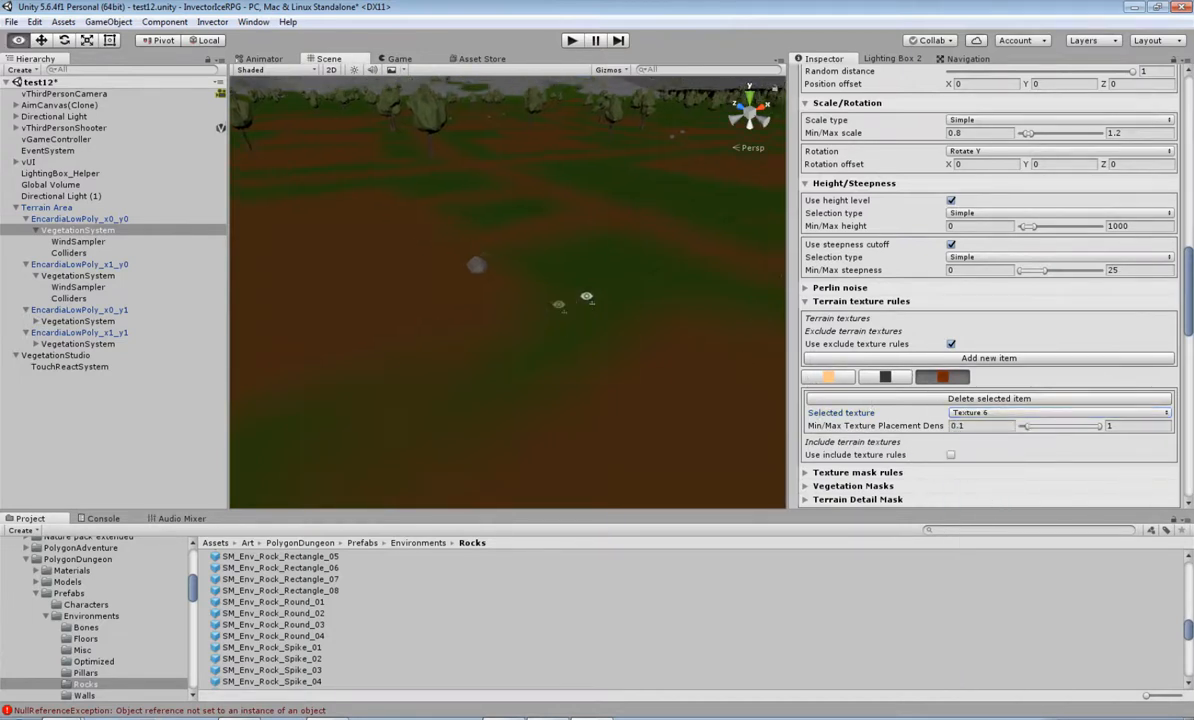
pyautogui.moveTo(622, 279); pyautogui.dragTo(436, 285, button='right')
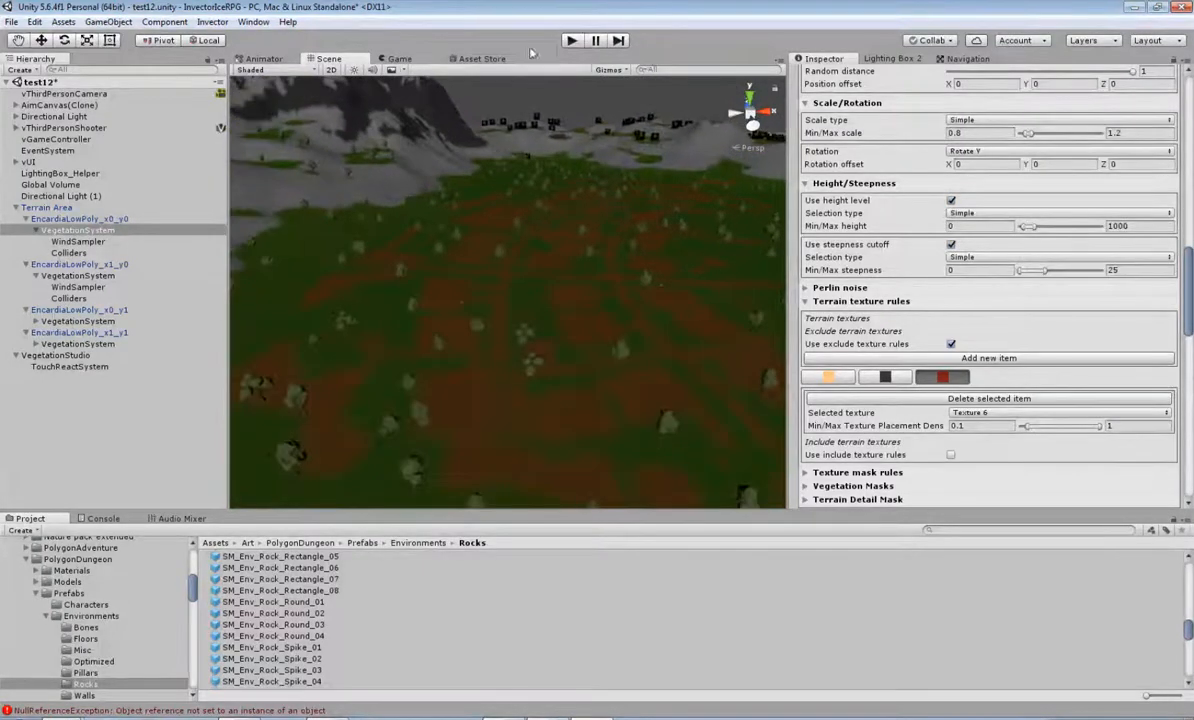
# Test the scene in Play mode by running and sprinting the character through the trees and rocks, and stop playback.
pyautogui.click(571, 41)
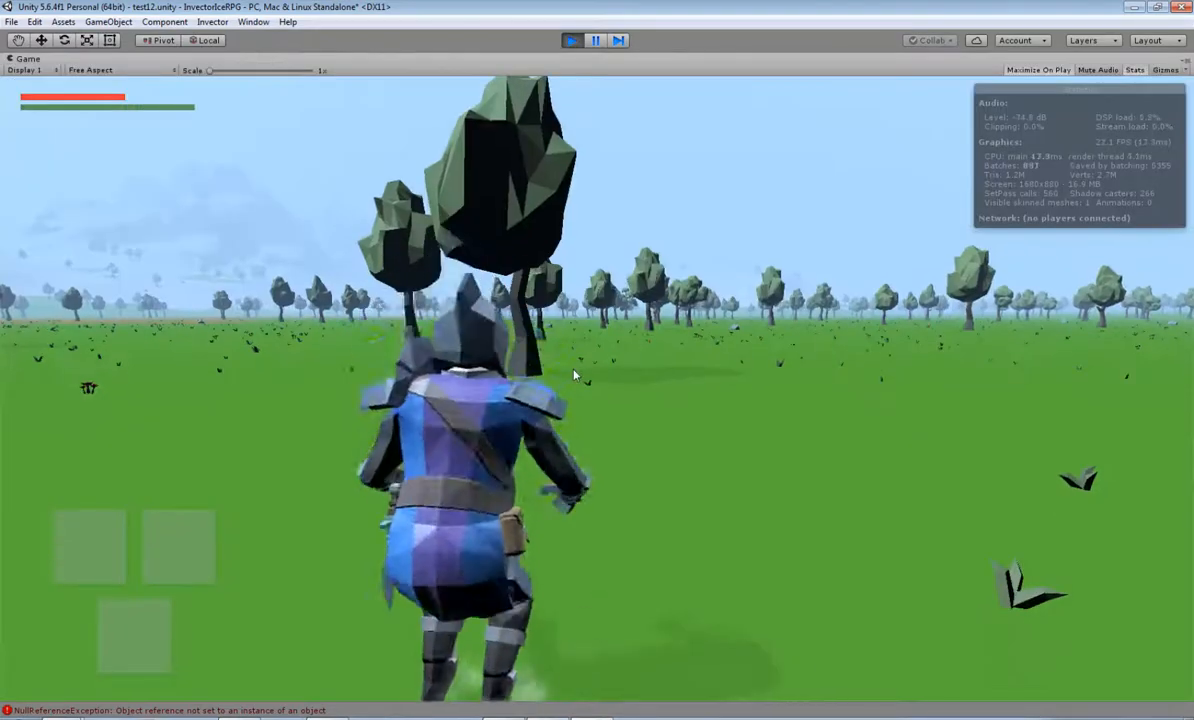
pyautogui.press('w')
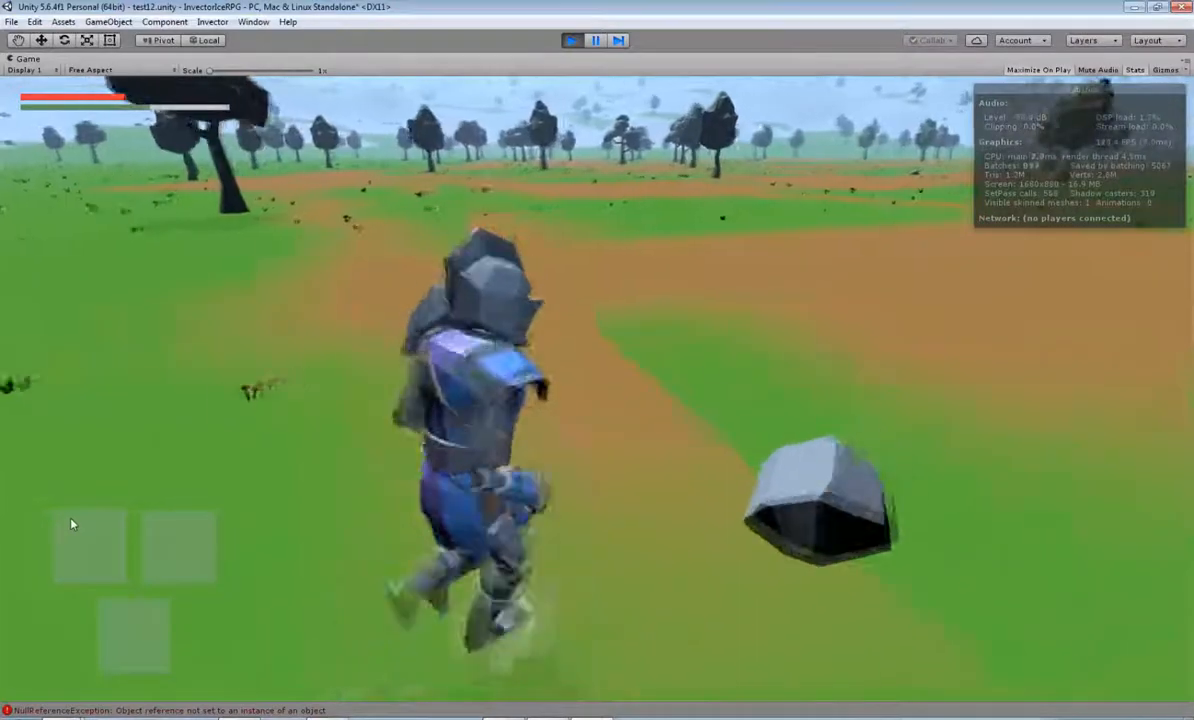
pyautogui.press('shift')
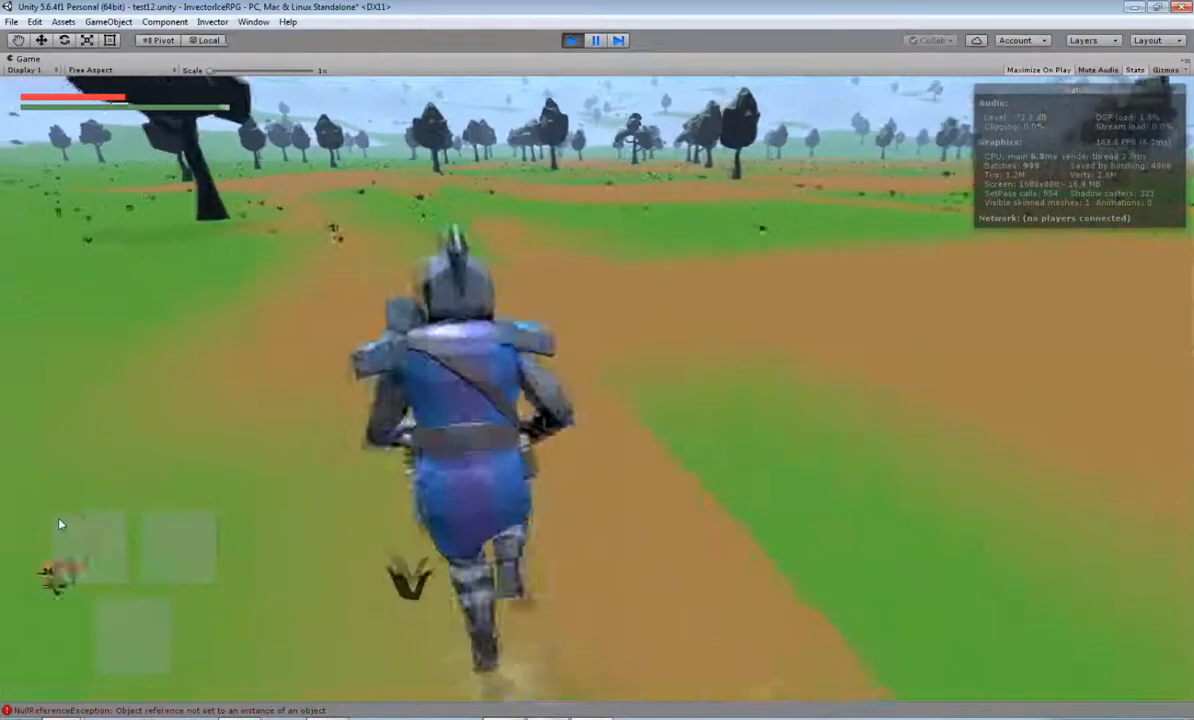
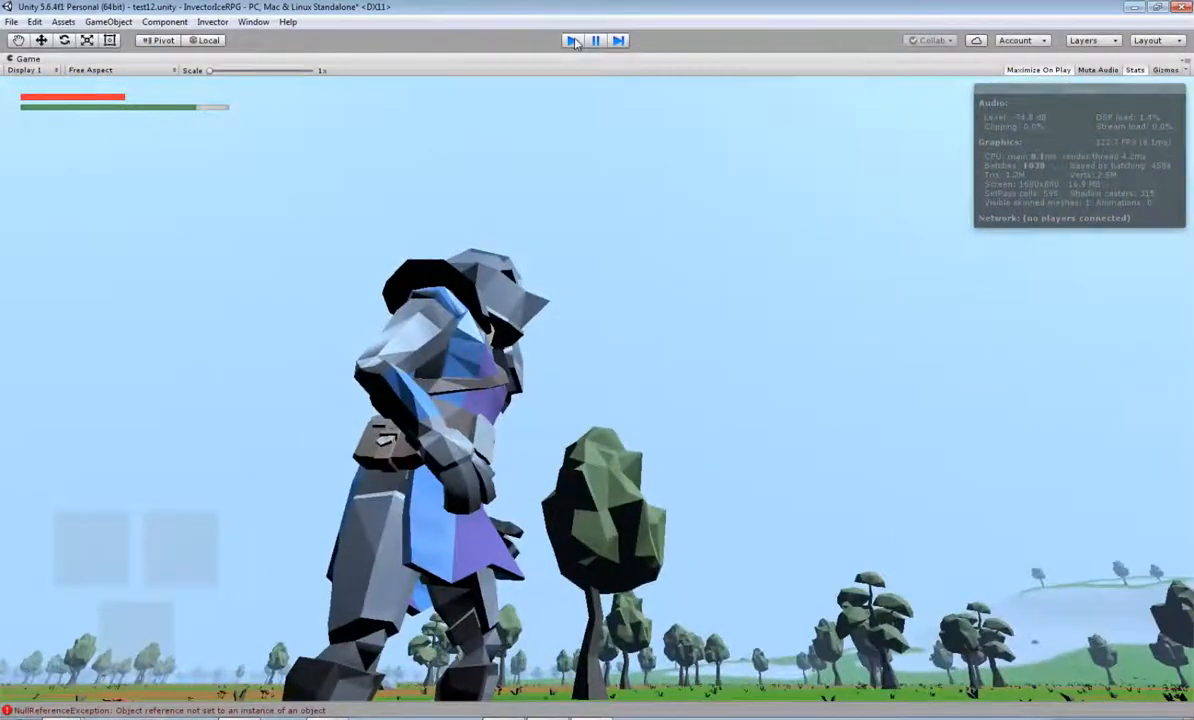
pyautogui.click(573, 41)
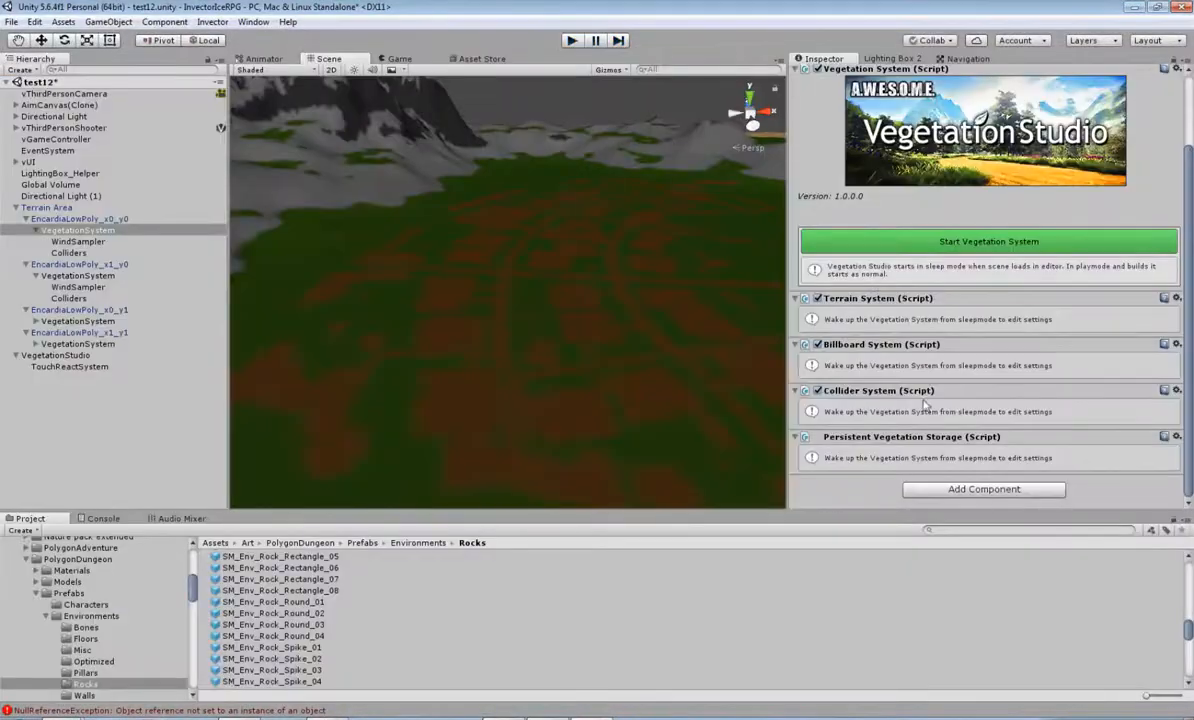
# Restart the vegetation system of the EncardiaLowPoly_x0_y0 terrain and inspect the vegetation spread across the green and rocky areas.
pyautogui.click(990, 248)
pyautogui.scroll(-5, 980, 400)
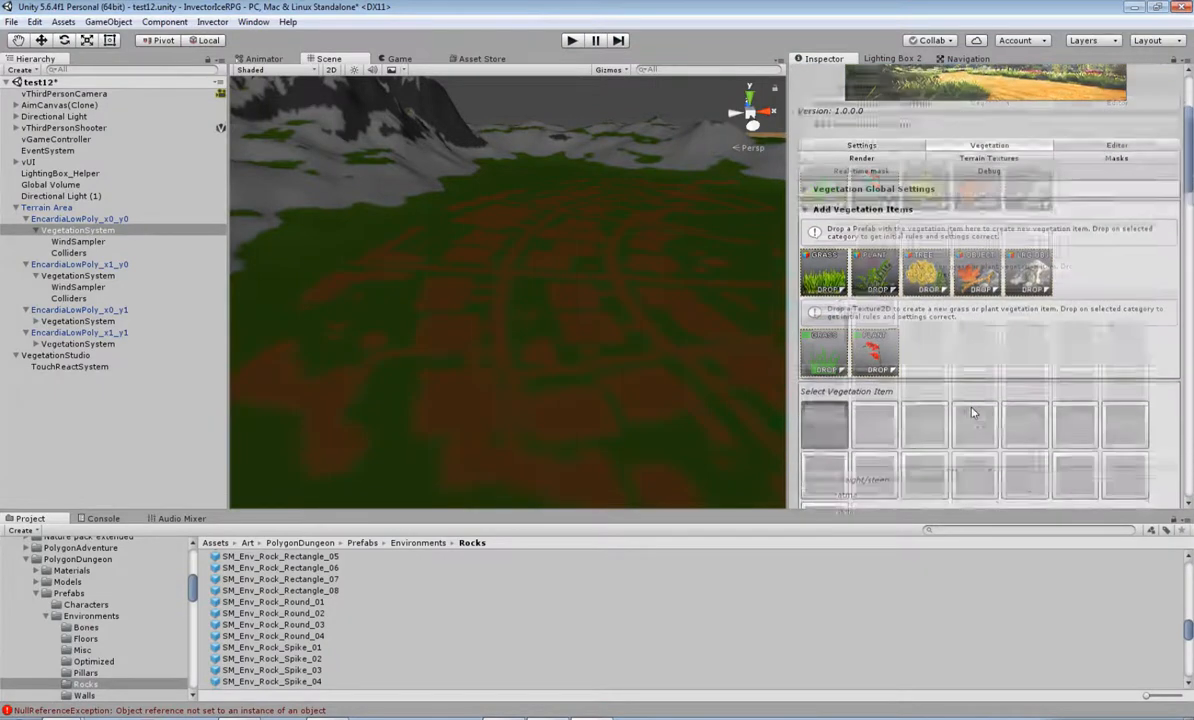
pyautogui.scroll(-6, 594, 361)
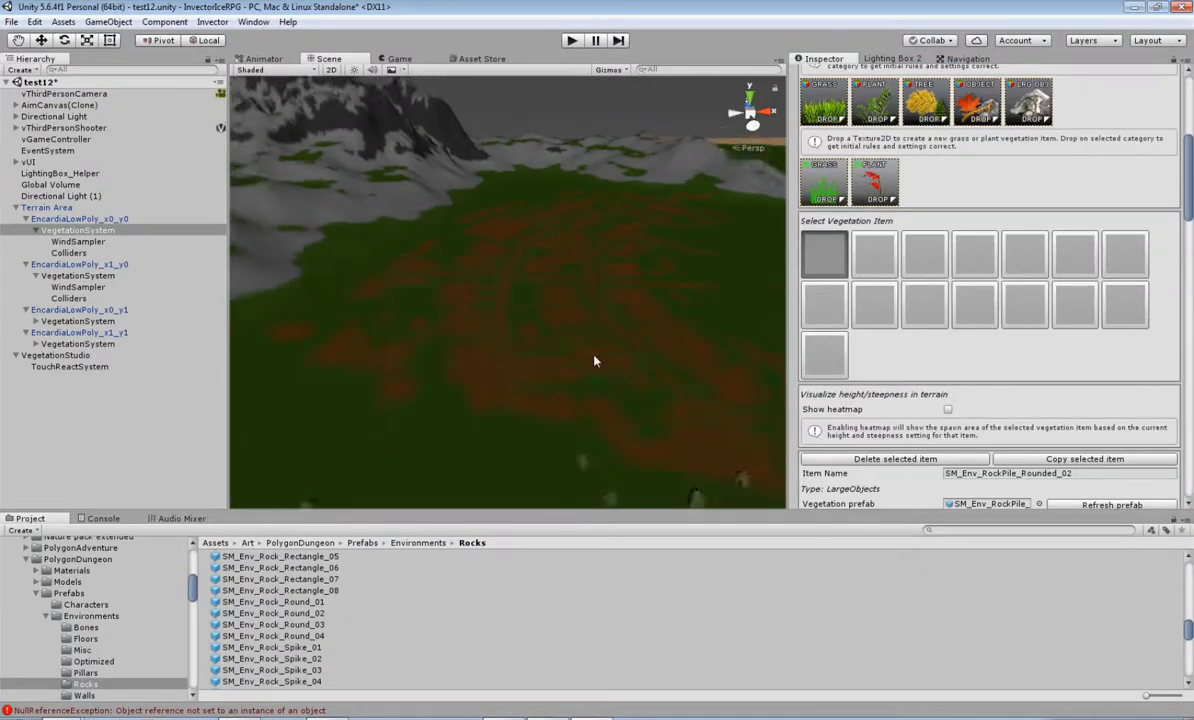
pyautogui.moveTo(594, 354); pyautogui.dragTo(515, 397, button='right')
pyautogui.scroll(-3, 592, 413)
pyautogui.moveTo(592, 412); pyautogui.dragTo(366, 312, button='middle')
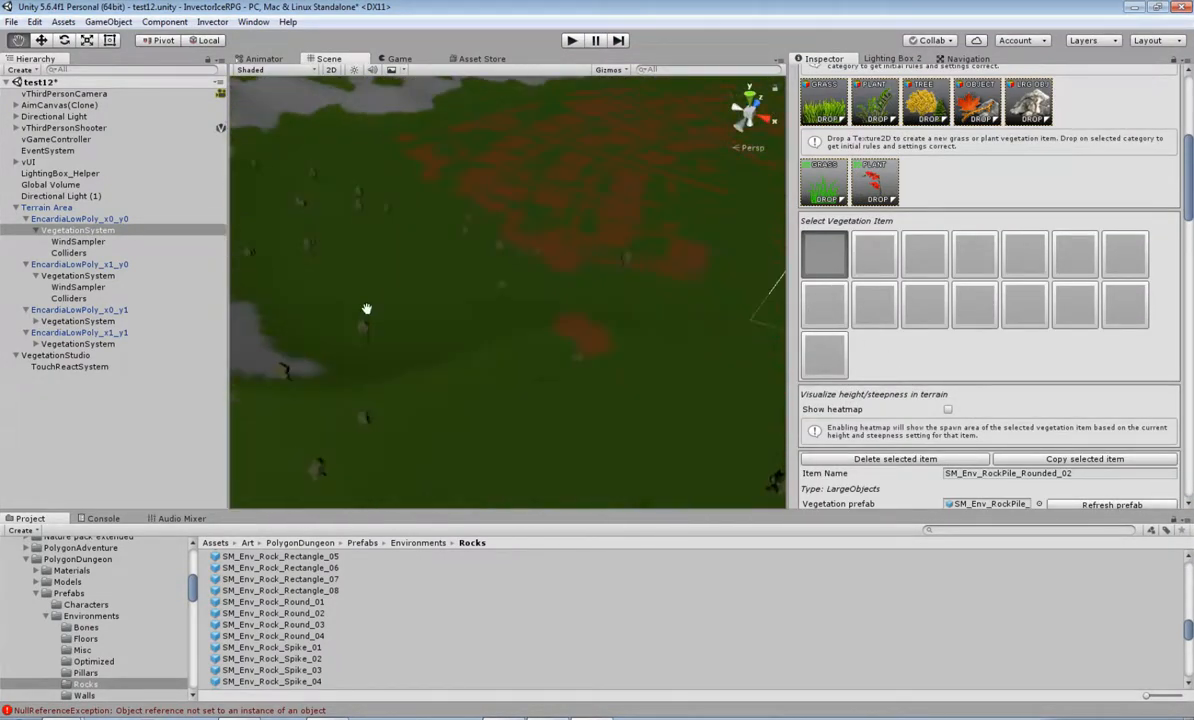
pyautogui.scroll(-8, 489, 337)
pyautogui.scroll(5, 532, 350)
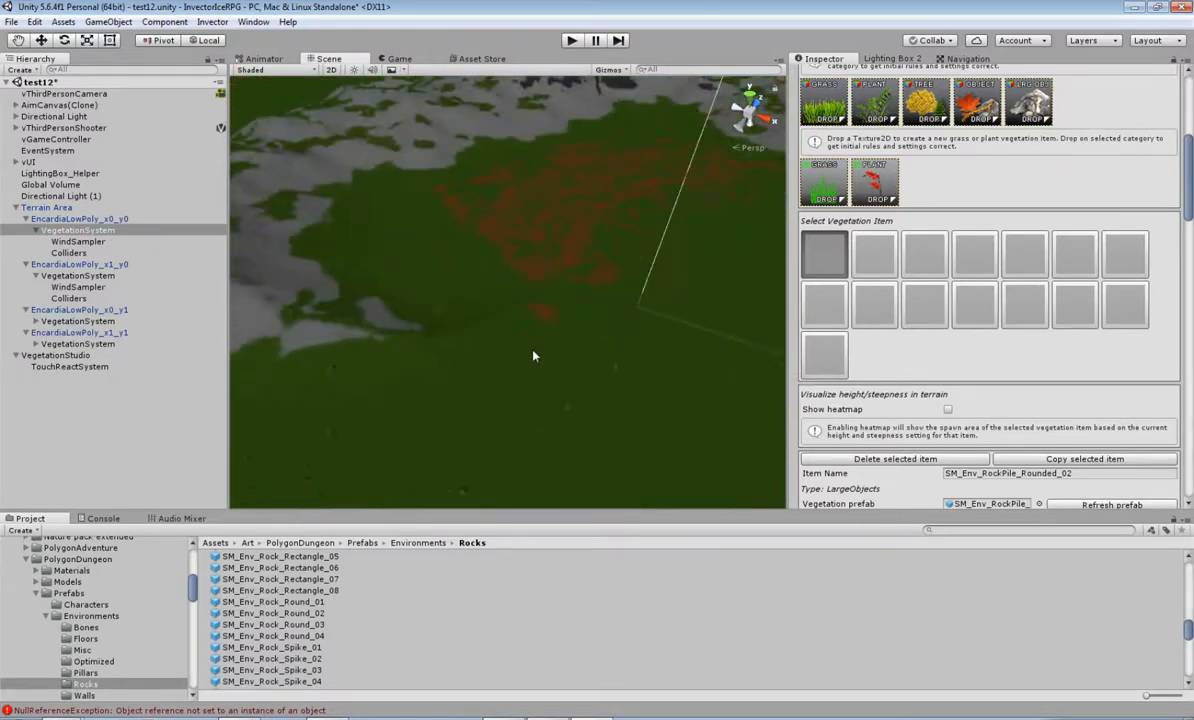
pyautogui.scroll(5, 979, 414)
pyautogui.scroll(3, 982, 413)
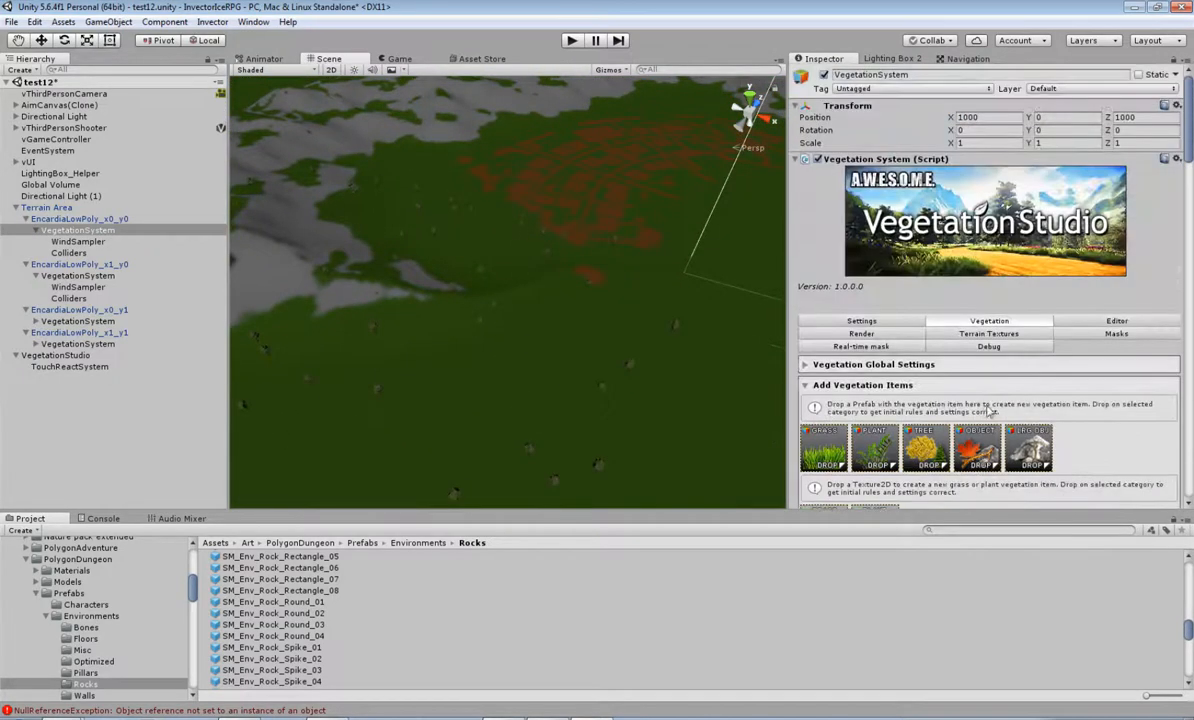
# Open the NavMesh Bake settings and inspect the trees on the green terrain.
pyautogui.click(964, 59)
pyautogui.scroll(-6, 610, 265)
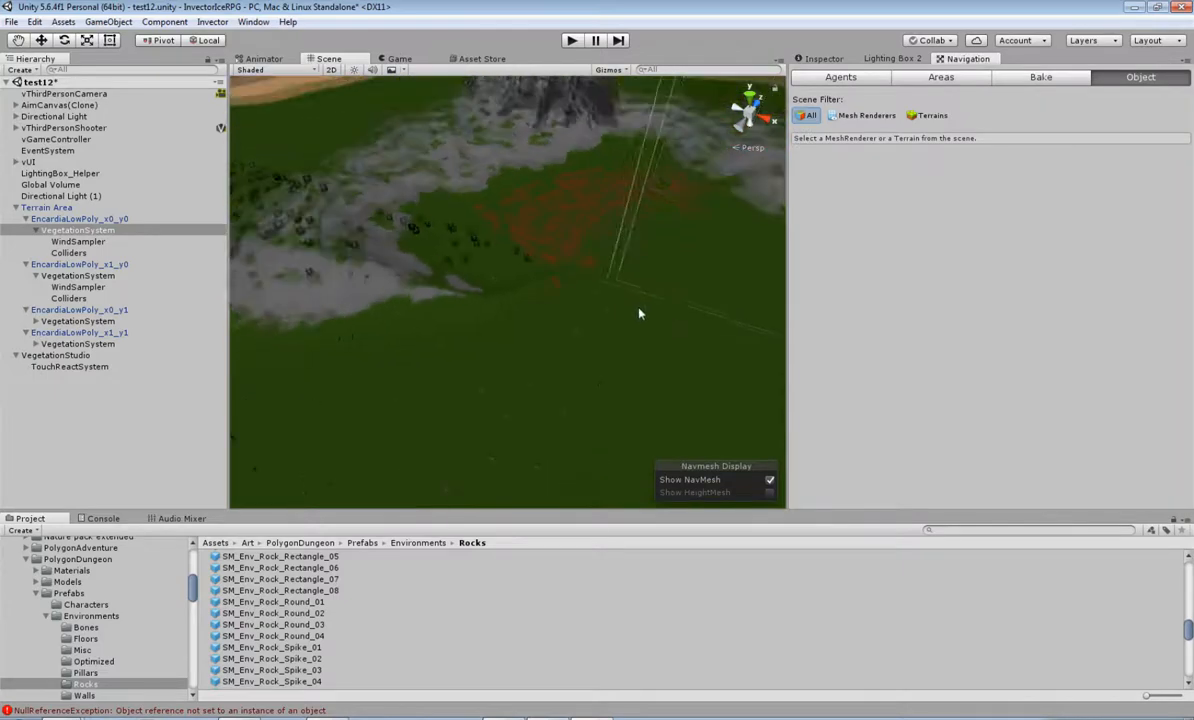
pyautogui.keyDown('alt'); pyautogui.moveTo(590, 390); pyautogui.dragTo(640, 360); pyautogui.keyUp('alt')
pyautogui.click(1040, 77)
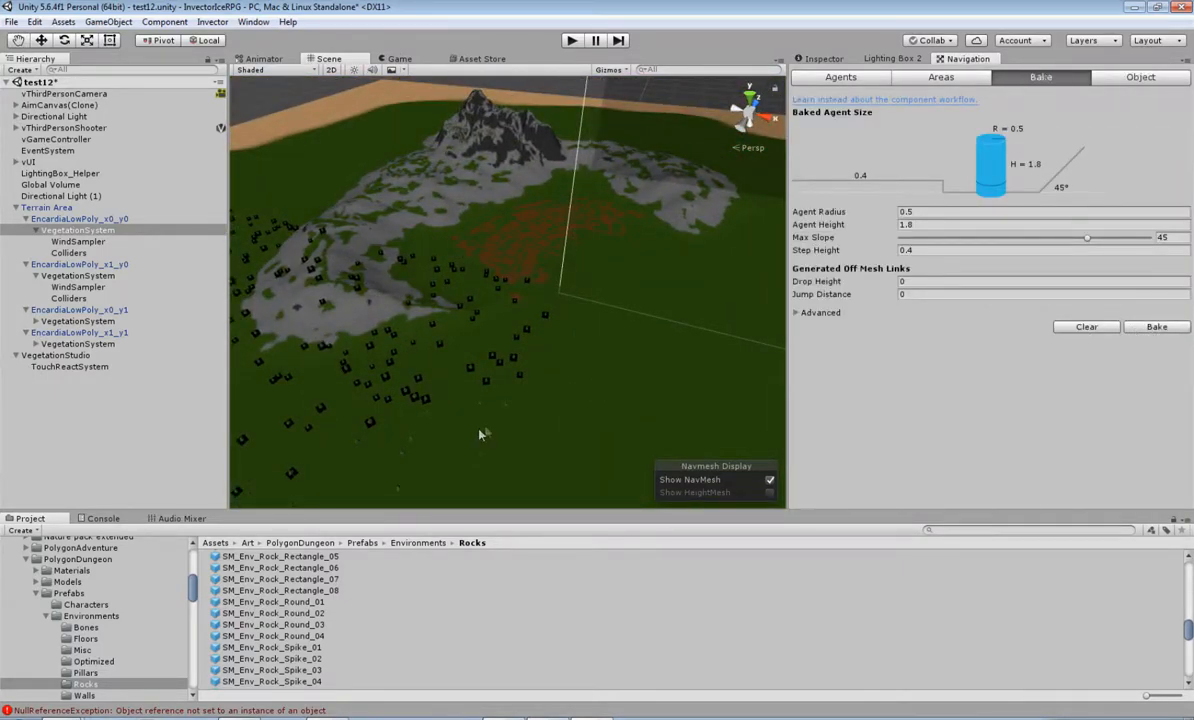
pyautogui.scroll(5, 487, 432)
pyautogui.moveTo(498, 418); pyautogui.dragTo(572, 247, button='middle')
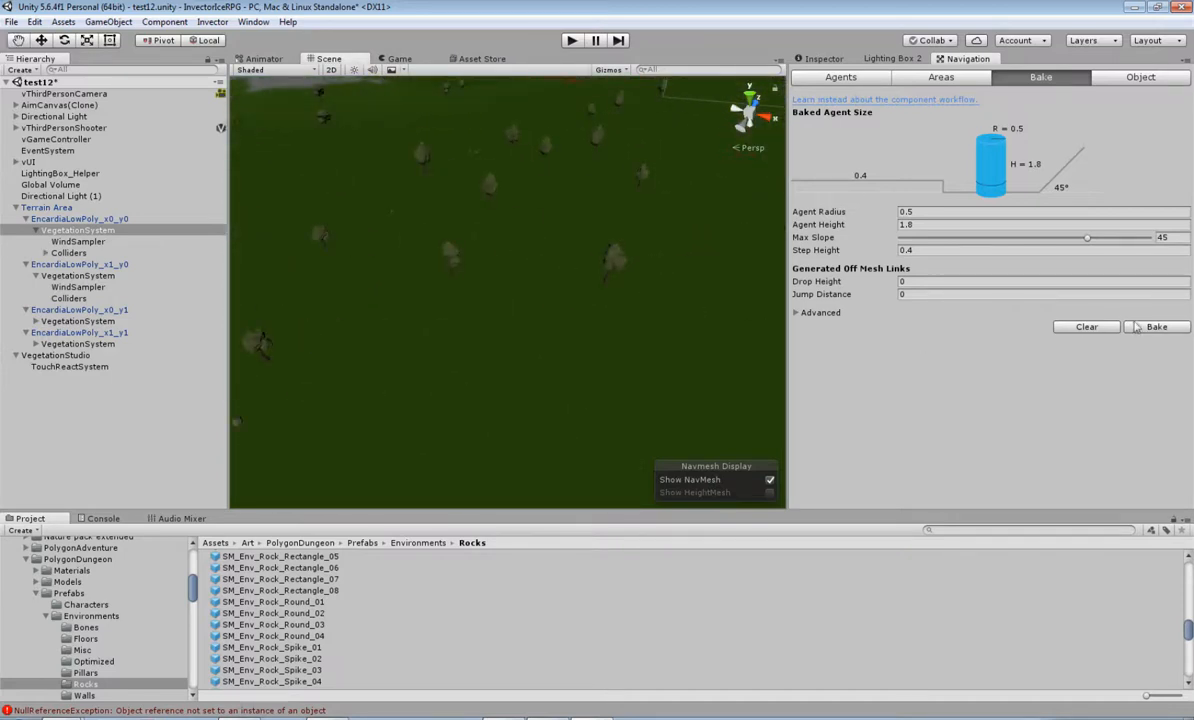
# Clear the console messages and return to the project assets.
pyautogui.click(101, 518)
pyautogui.click(20, 530)
pyautogui.click(30, 518)
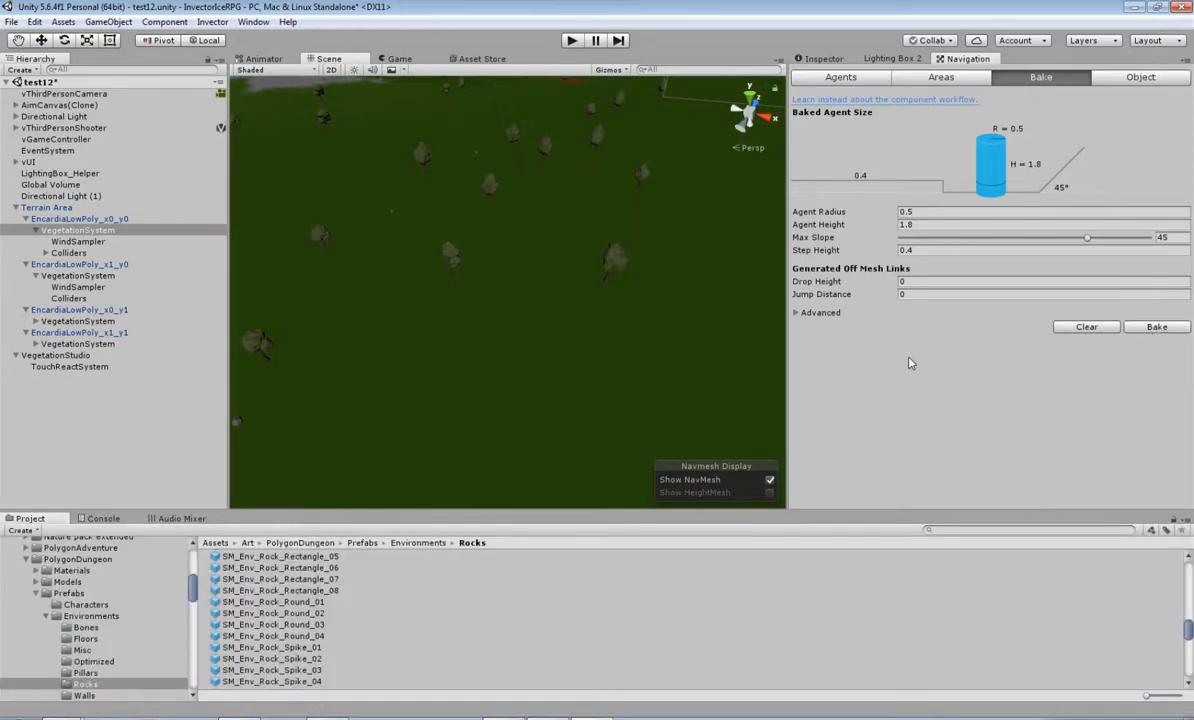
pyautogui.scroll(-5, 577, 340)
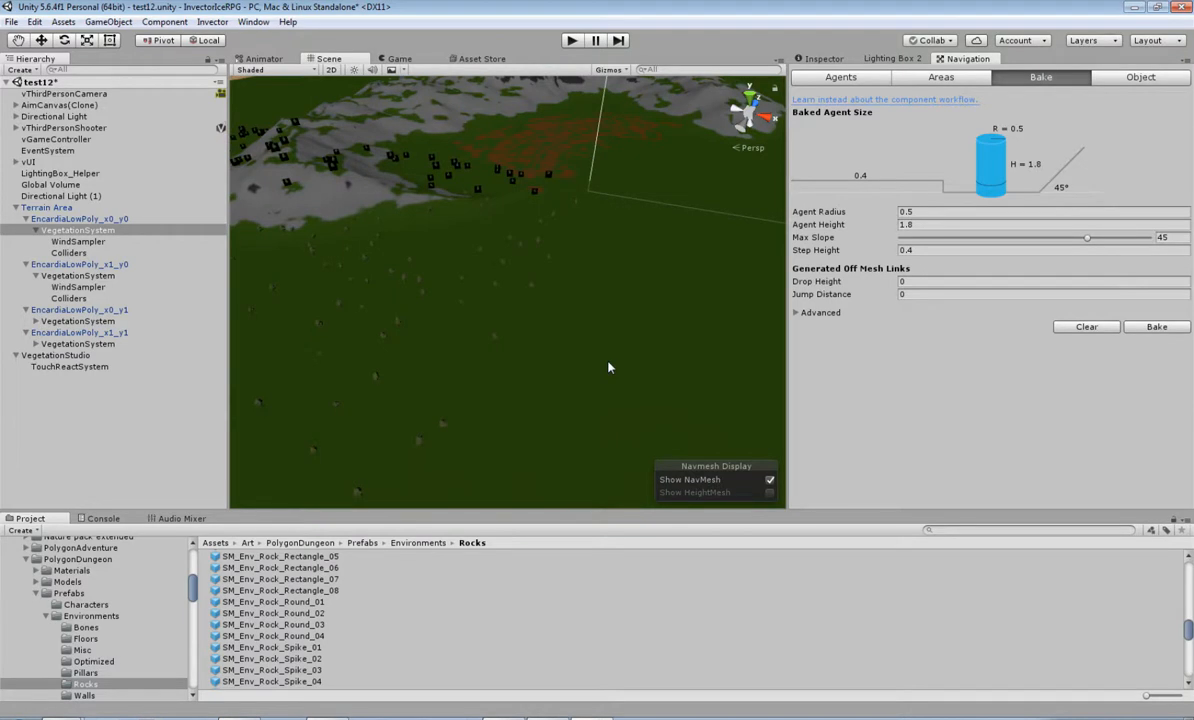
pyautogui.moveTo(666, 365); pyautogui.dragTo(712, 275, button='right')
pyautogui.moveTo(593, 372); pyautogui.dragTo(600, 322, button='middle')
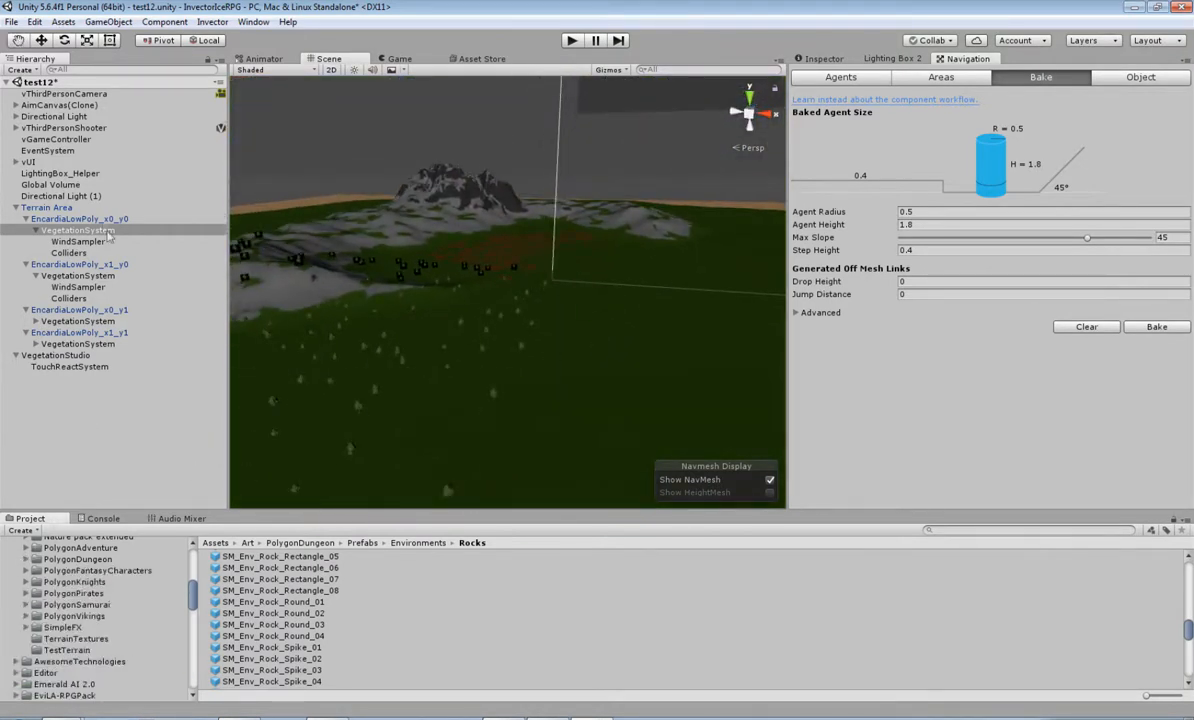
# Mark the four EncardiaLowPoly terrains as Navigation Static without their child objects and bake the NavMesh.
pyautogui.click(930, 77)
pyautogui.click(860, 79)
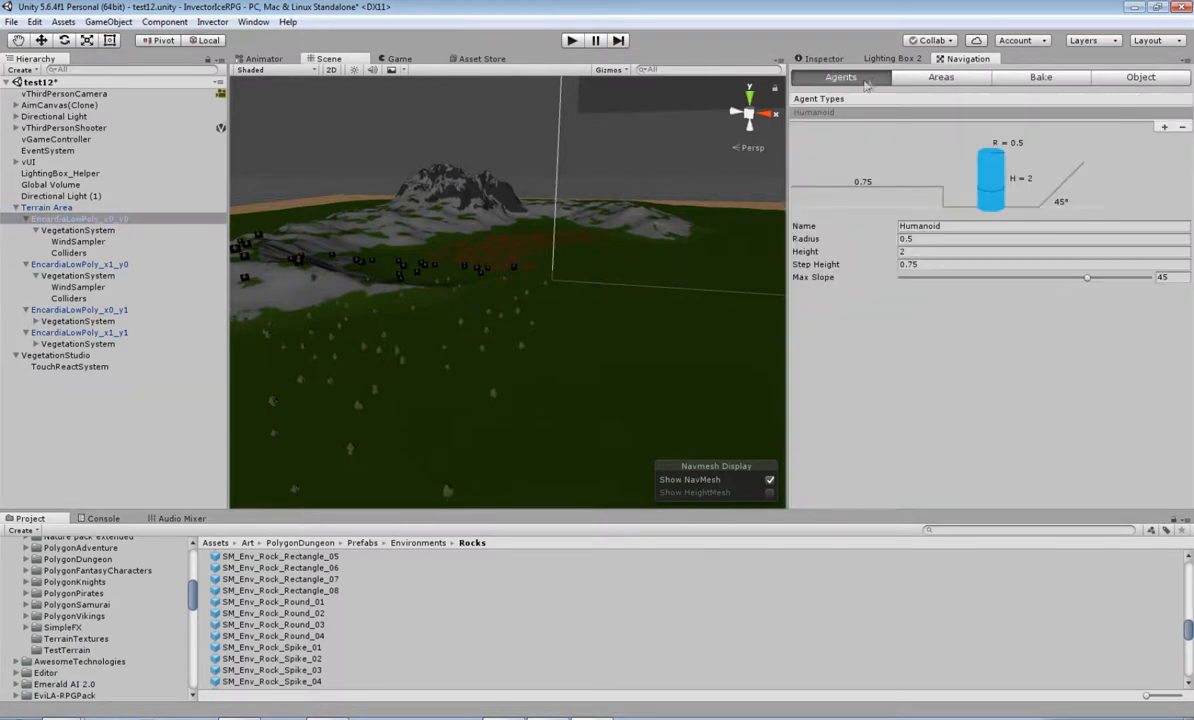
pyautogui.click(1114, 78)
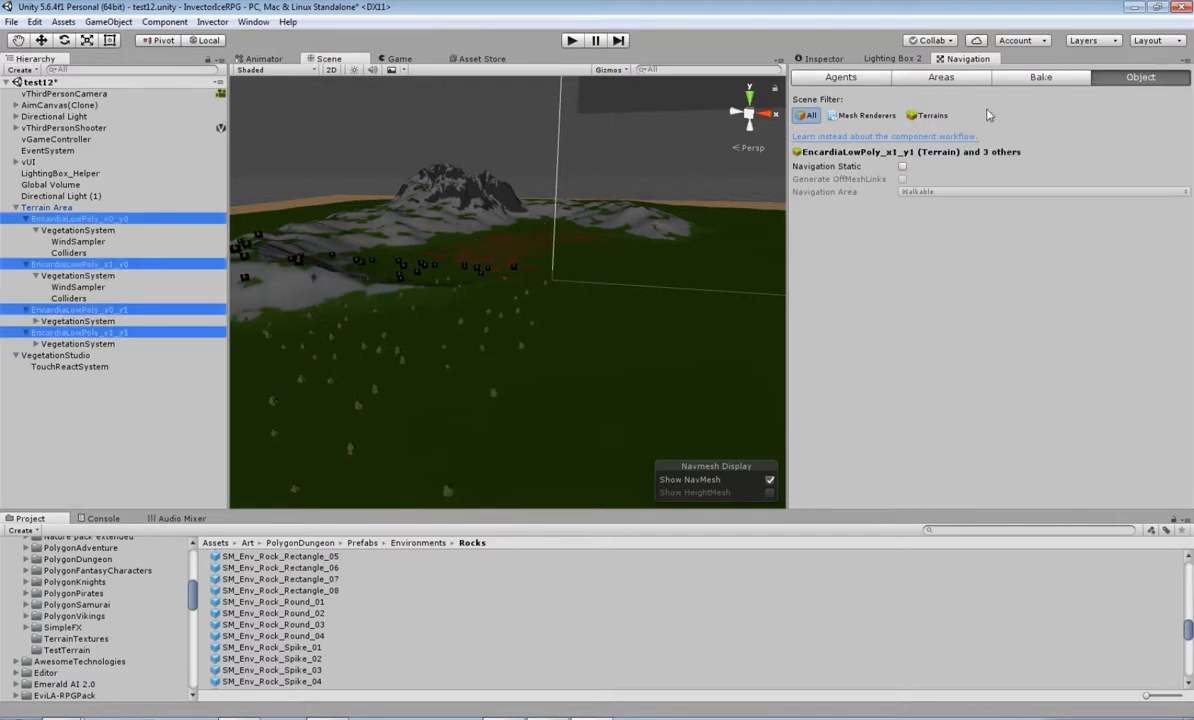
pyautogui.click(903, 167)
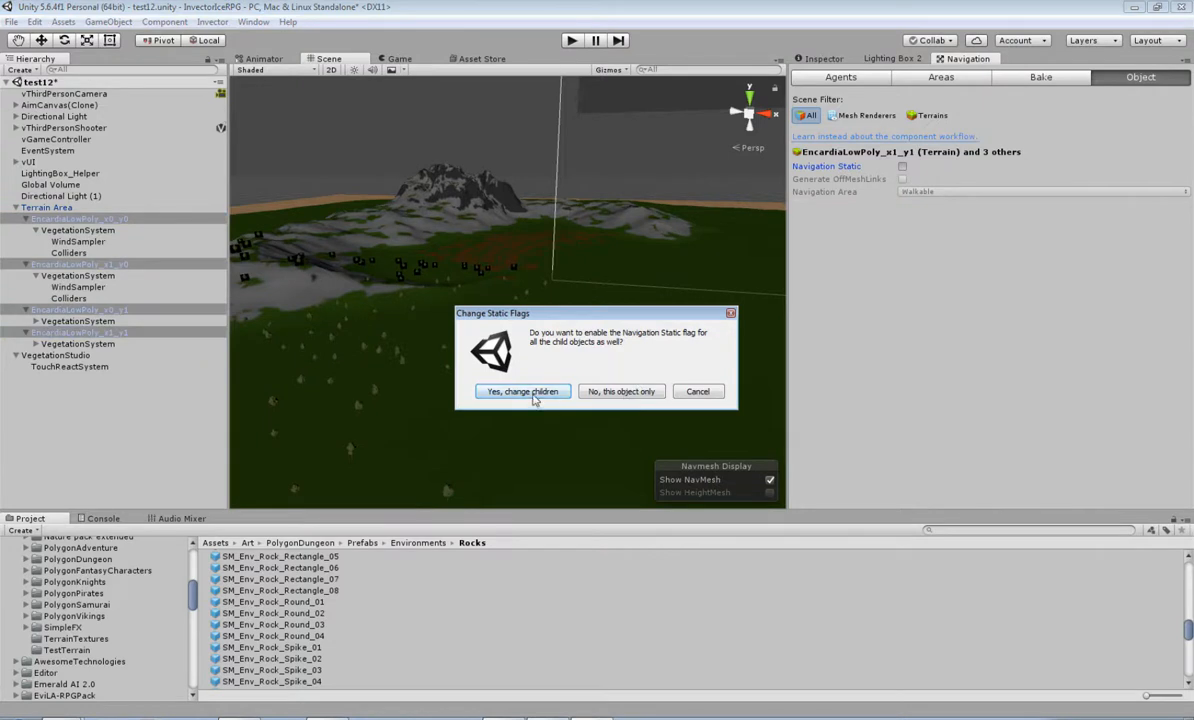
pyautogui.click(622, 393)
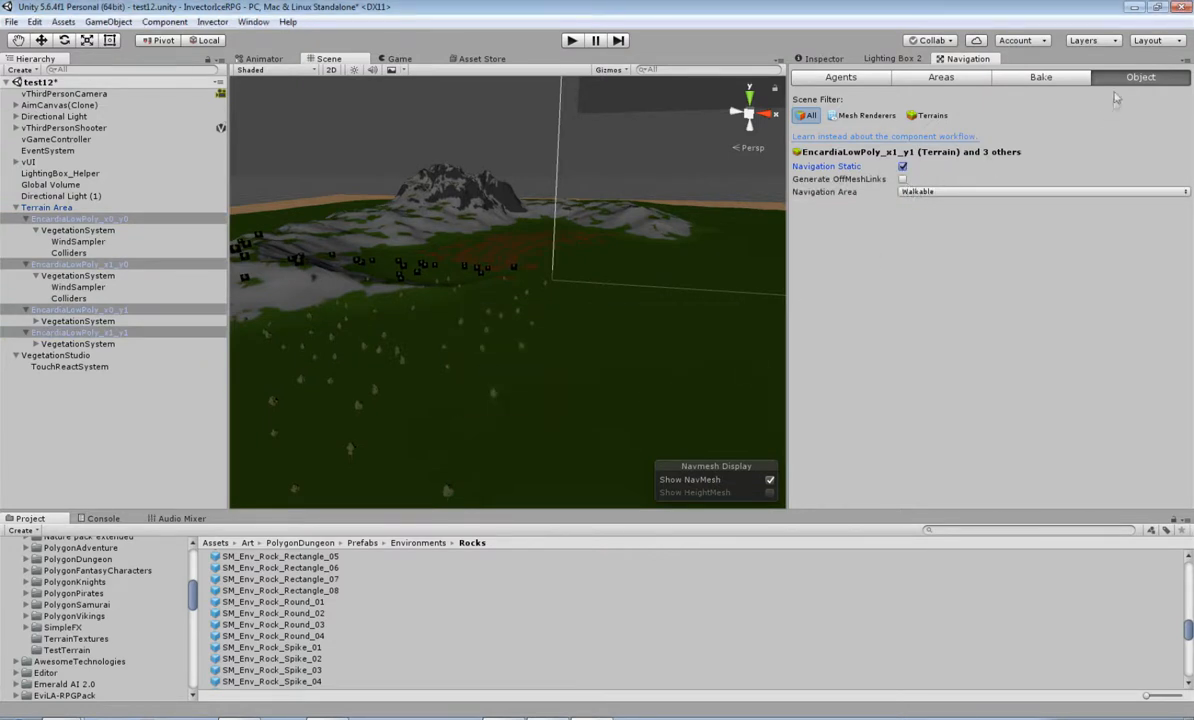
pyautogui.click(992, 77)
pyautogui.click(1180, 330)
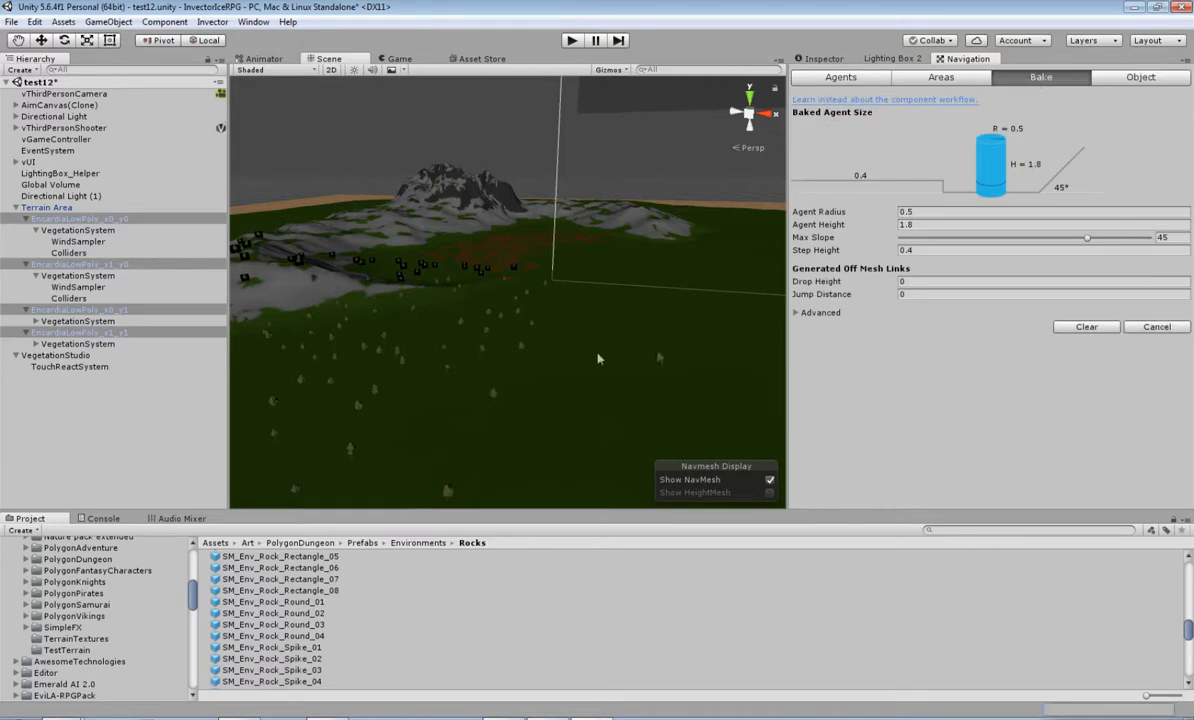
# Inspect the trees, rocks and mountain area across the terrain while the NavMesh bake runs.
pyautogui.moveTo(394, 357); pyautogui.dragTo(505, 336, button='right')
pyautogui.scroll(-4, 505, 336)
pyautogui.moveTo(506, 336); pyautogui.dragTo(560, 258, button='middle')
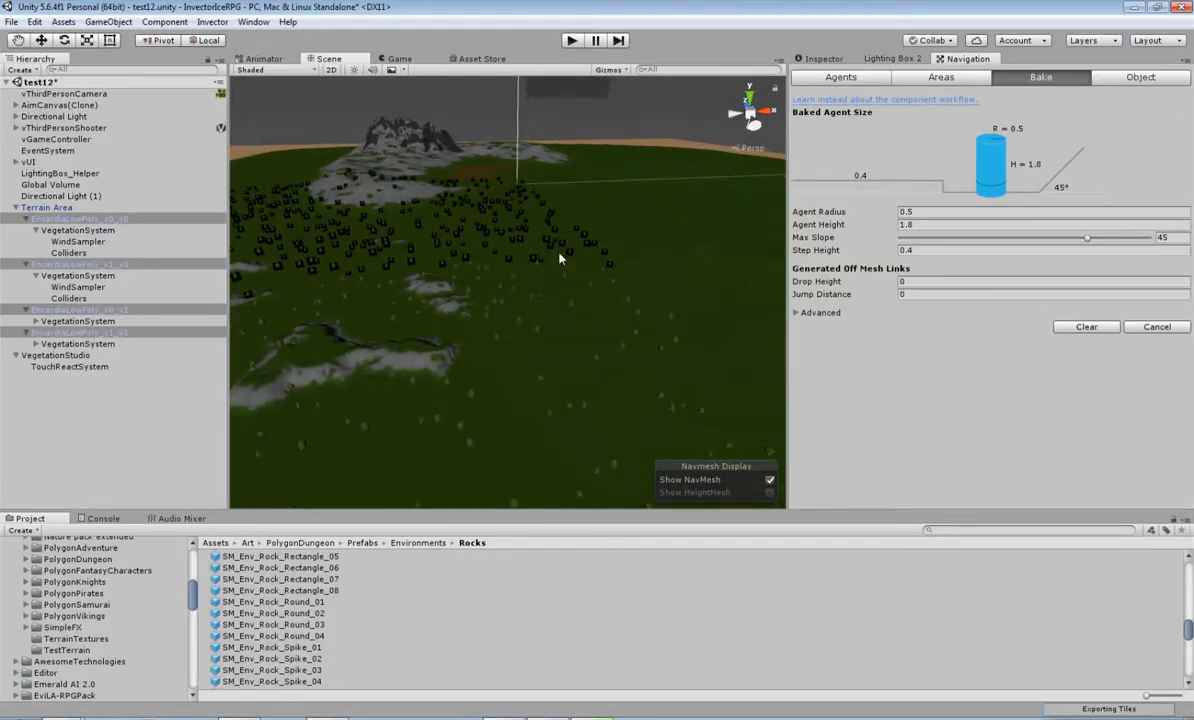
pyautogui.moveTo(653, 320); pyautogui.dragTo(560, 392, button='middle')
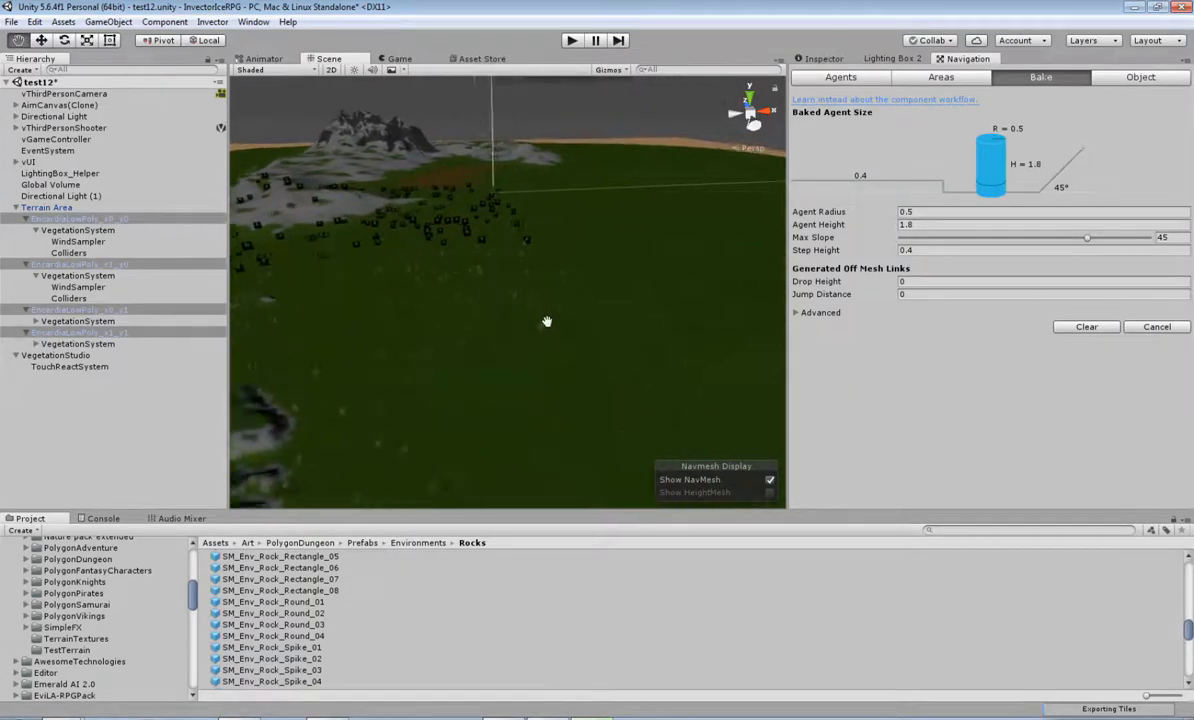
pyautogui.scroll(10, 573, 307)
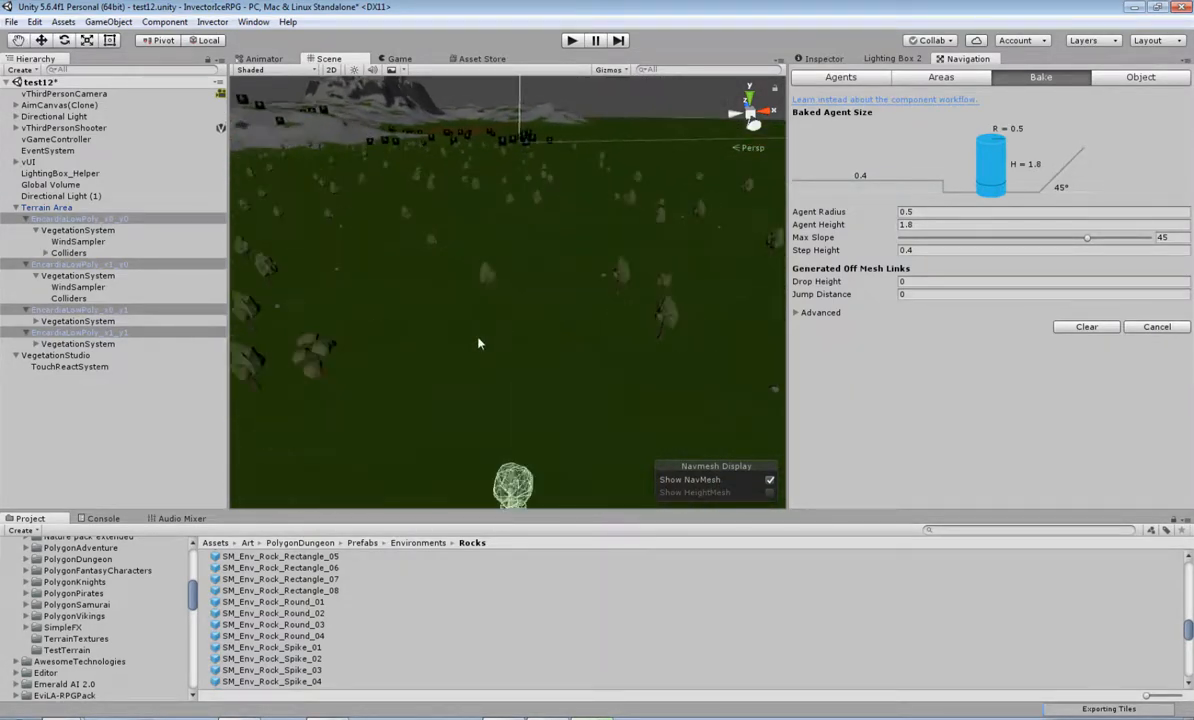
pyautogui.scroll(3, 477, 338)
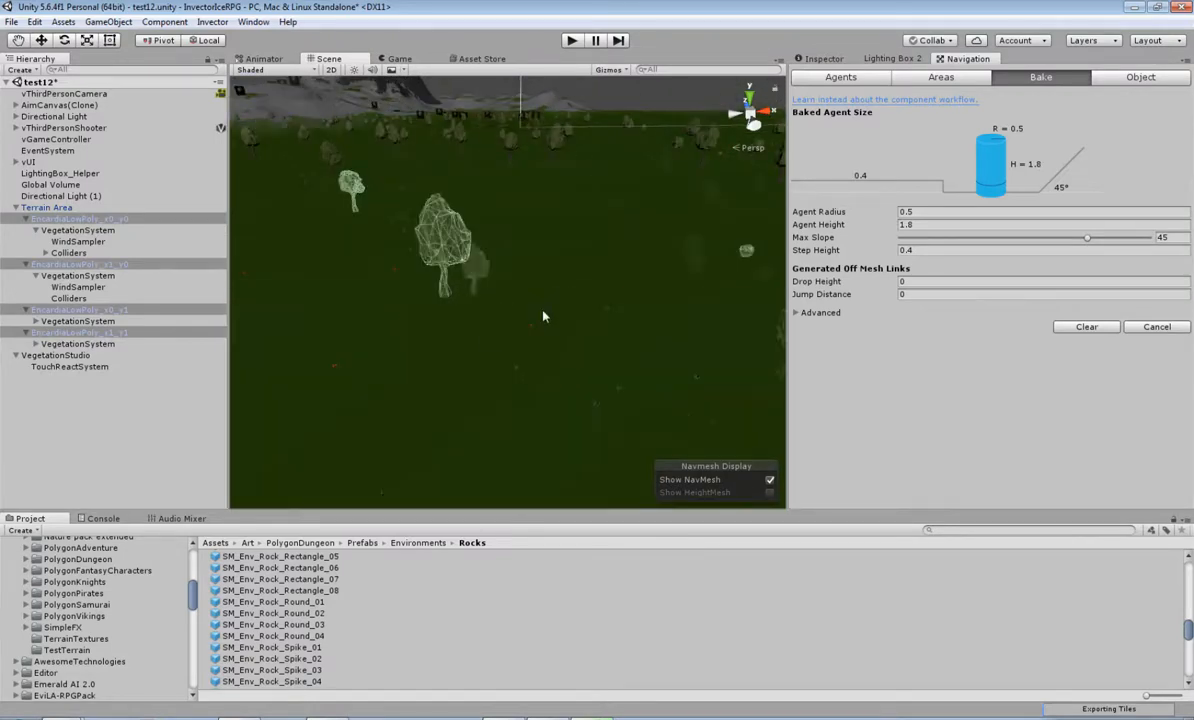
pyautogui.scroll(-10, 546, 314)
pyautogui.moveTo(548, 322); pyautogui.dragTo(698, 372, button='middle')
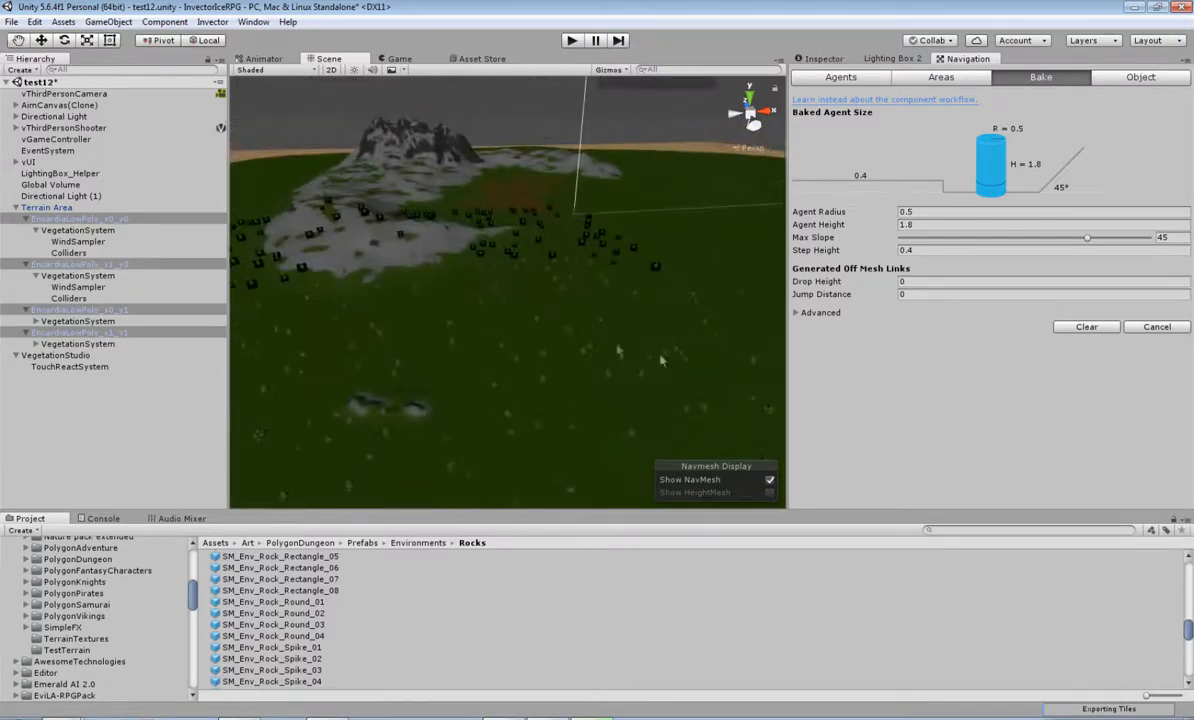
pyautogui.moveTo(425, 273); pyautogui.dragTo(544, 314, button='right')
pyautogui.moveTo(374, 273); pyautogui.dragTo(594, 351, button='middle')
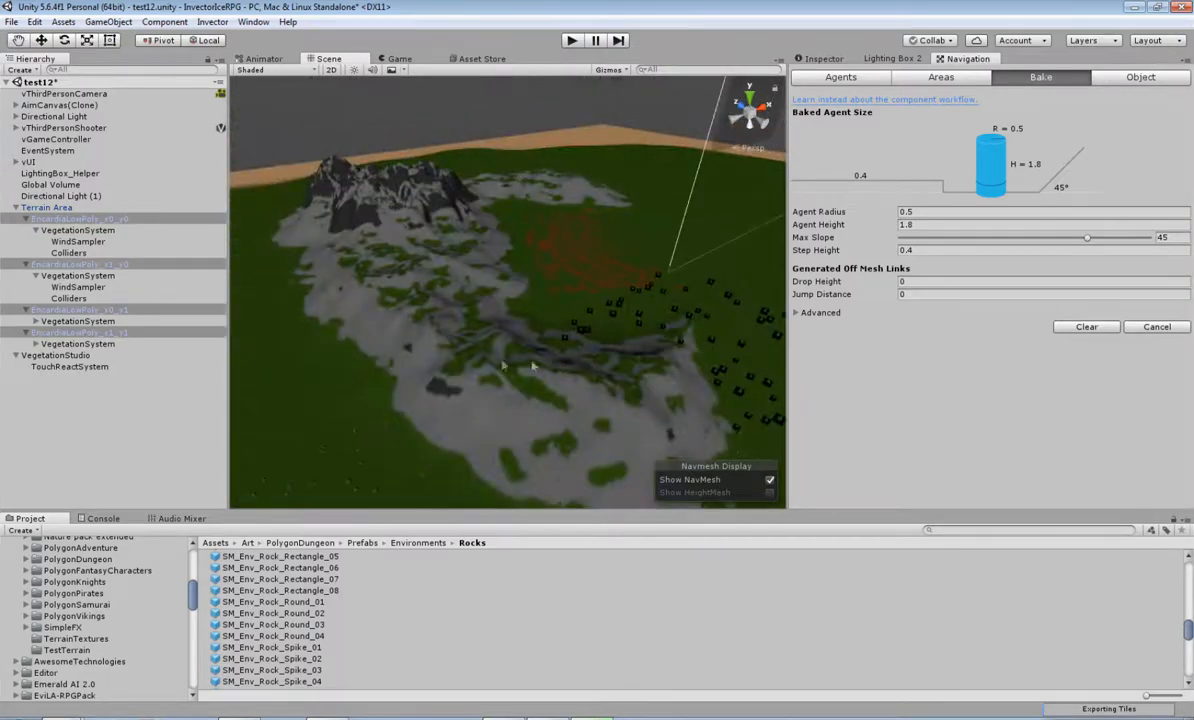
pyautogui.moveTo(438, 337); pyautogui.dragTo(611, 362, button='right')
pyautogui.moveTo(475, 363); pyautogui.dragTo(229, 333, button='middle')
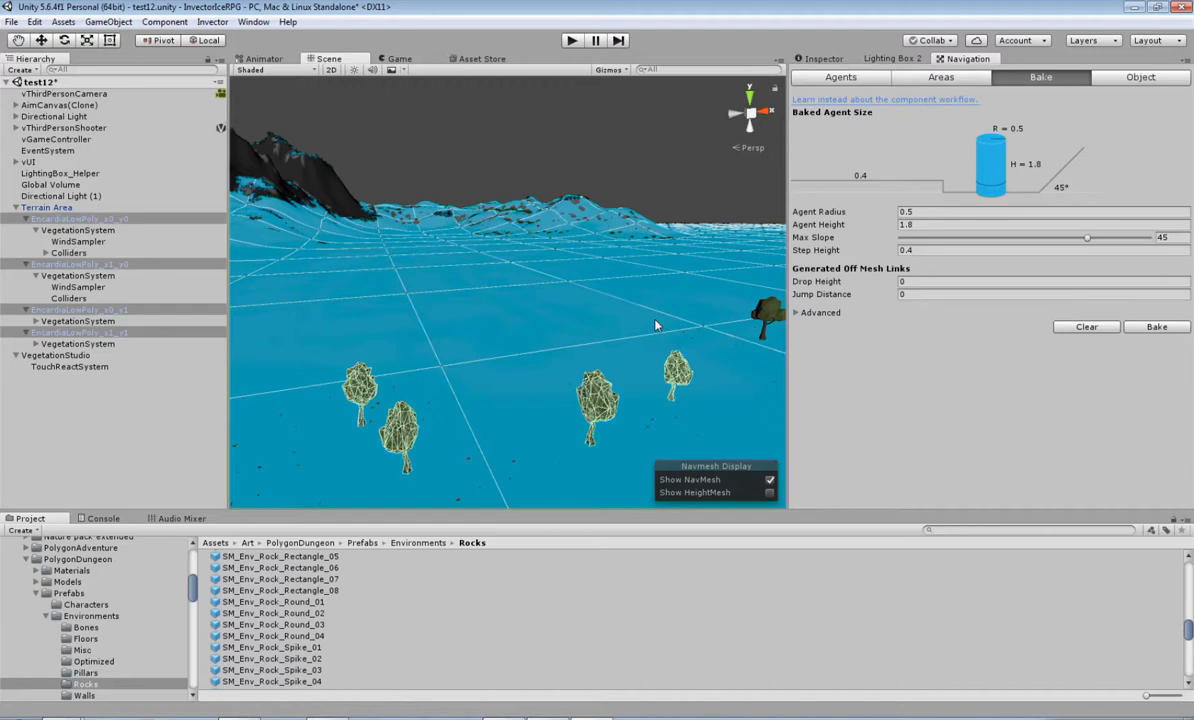
# Examine the baked NavMesh around the tree trunks and small objects on the terrain.
pyautogui.moveTo(655, 320); pyautogui.dragTo(1100, 374, button='right')
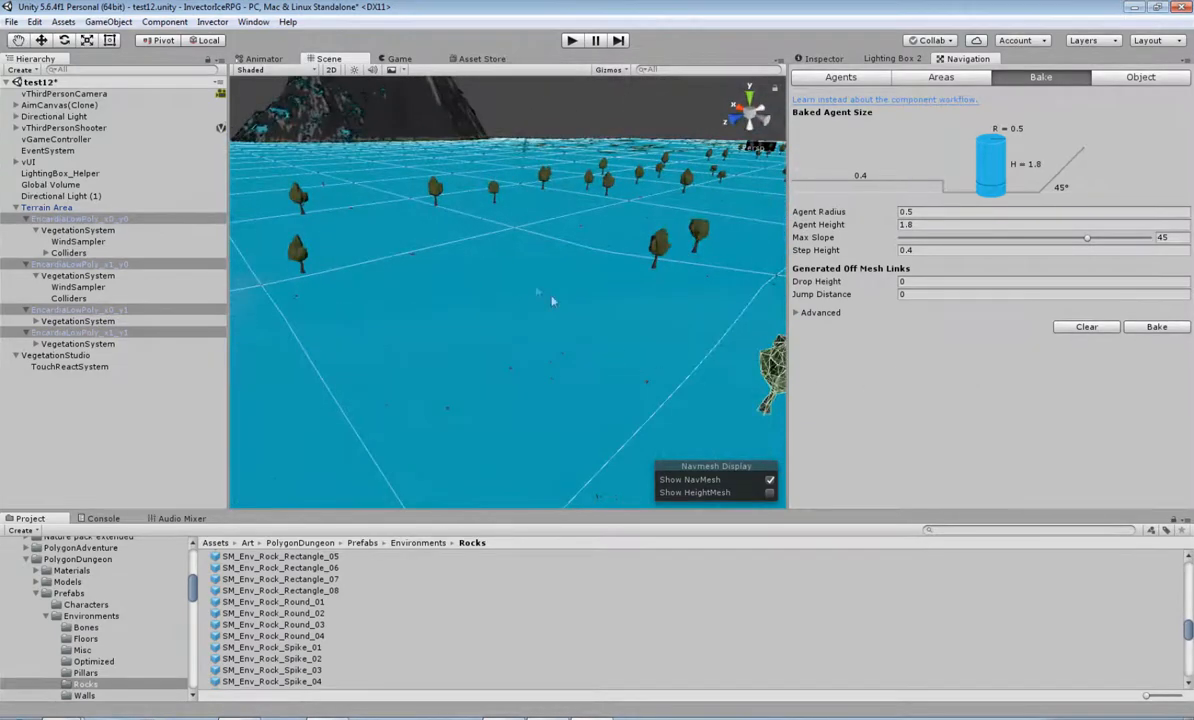
pyautogui.moveTo(573, 320); pyautogui.dragTo(618, 296, button='right')
pyautogui.scroll(-8, 528, 306)
pyautogui.scroll(10, 550, 315)
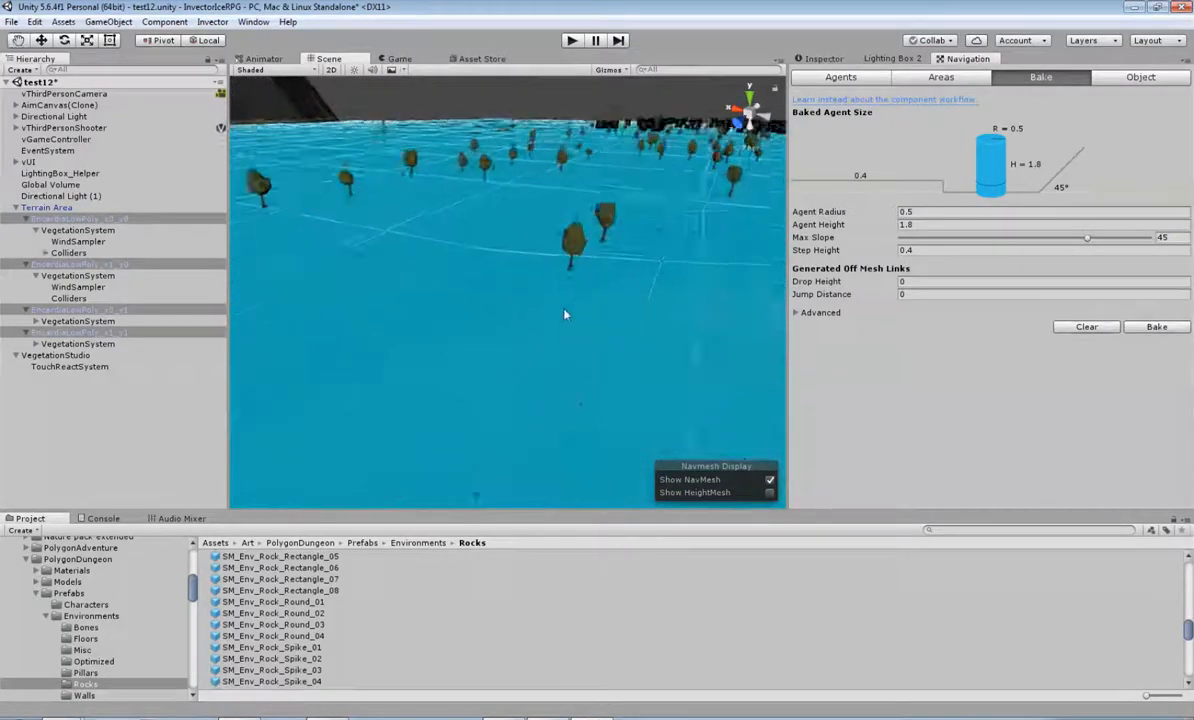
pyautogui.moveTo(692, 194); pyautogui.dragTo(631, 277, button='middle')
pyautogui.scroll(10, 614, 370)
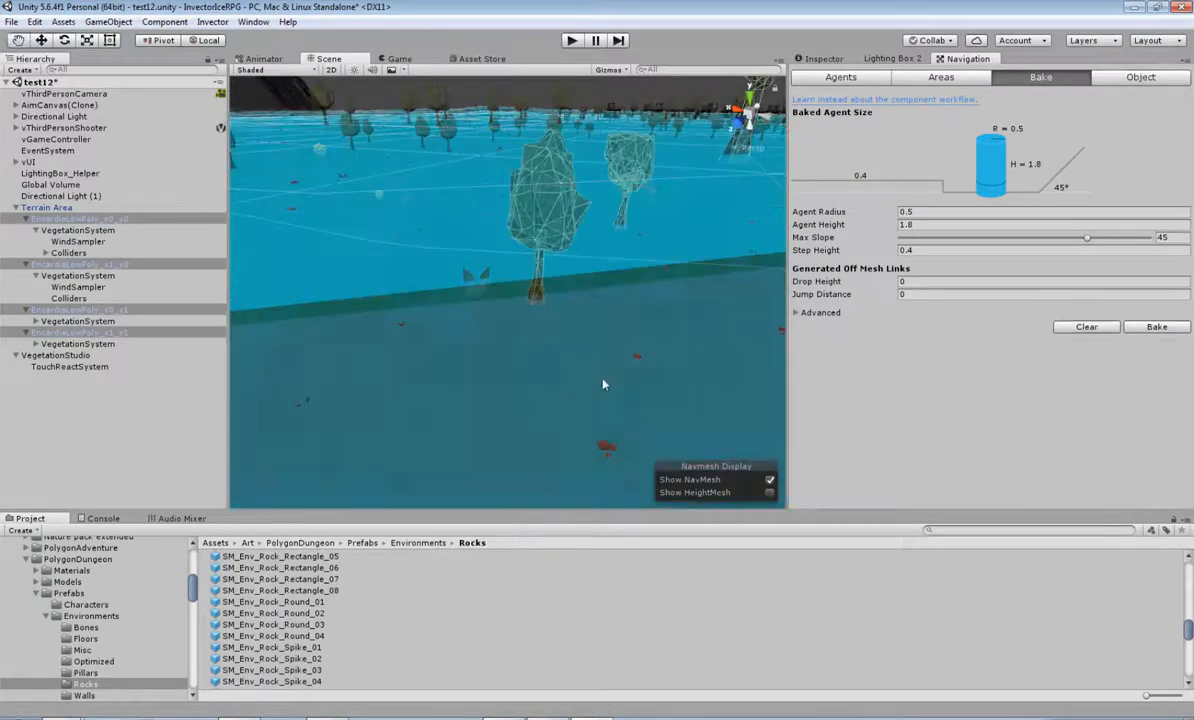
pyautogui.scroll(-10, 603, 384)
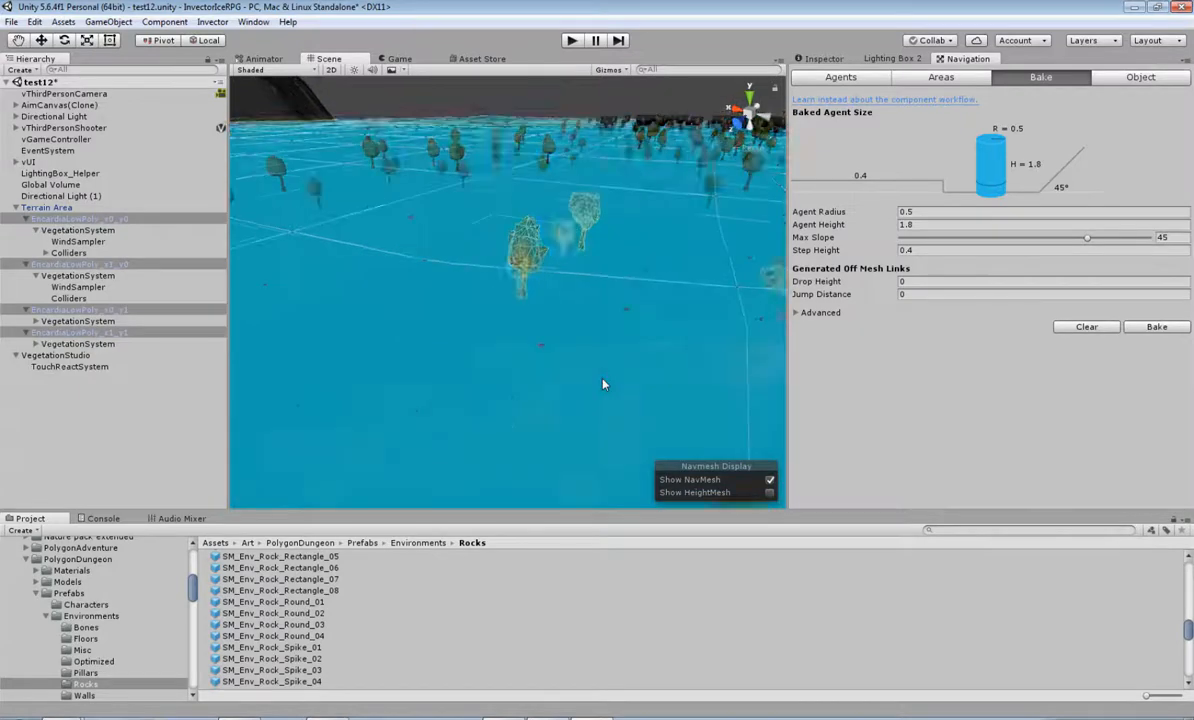
pyautogui.moveTo(608, 389); pyautogui.dragTo(617, 360, button='middle')
pyautogui.scroll(-10, 610, 360)
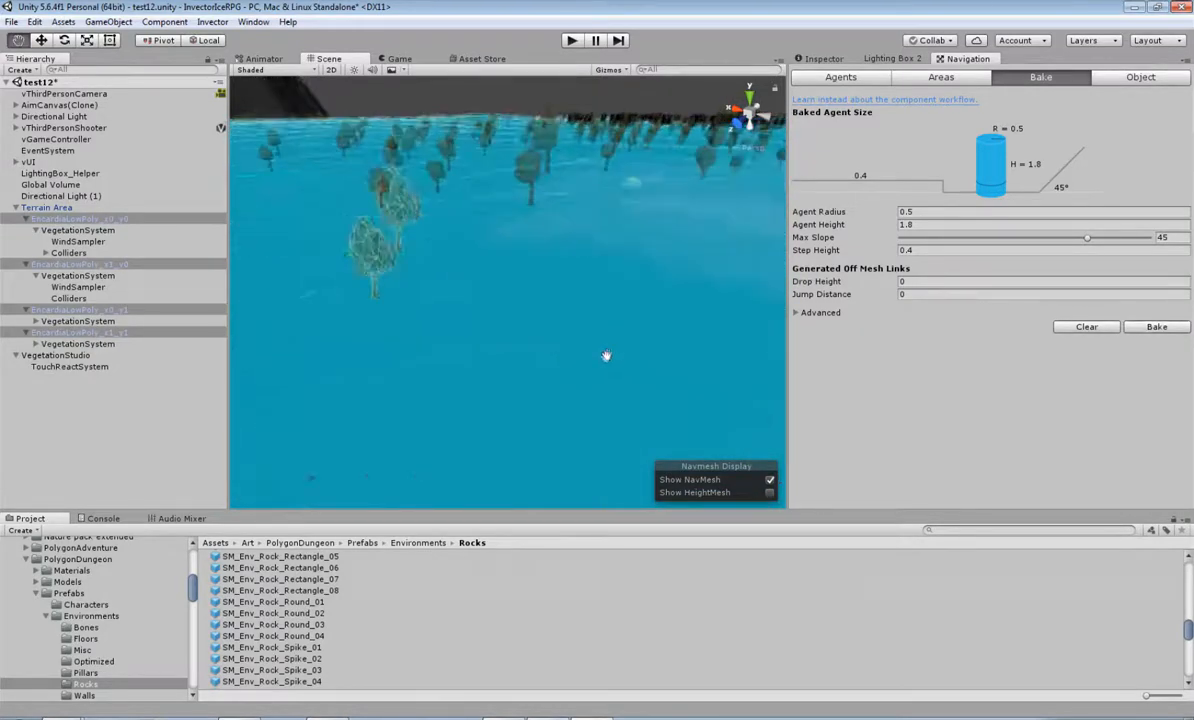
pyautogui.keyDown('alt'); pyautogui.moveTo(518, 401); pyautogui.dragTo(638, 432); pyautogui.keyUp('alt')
pyautogui.scroll(10, 645, 432)
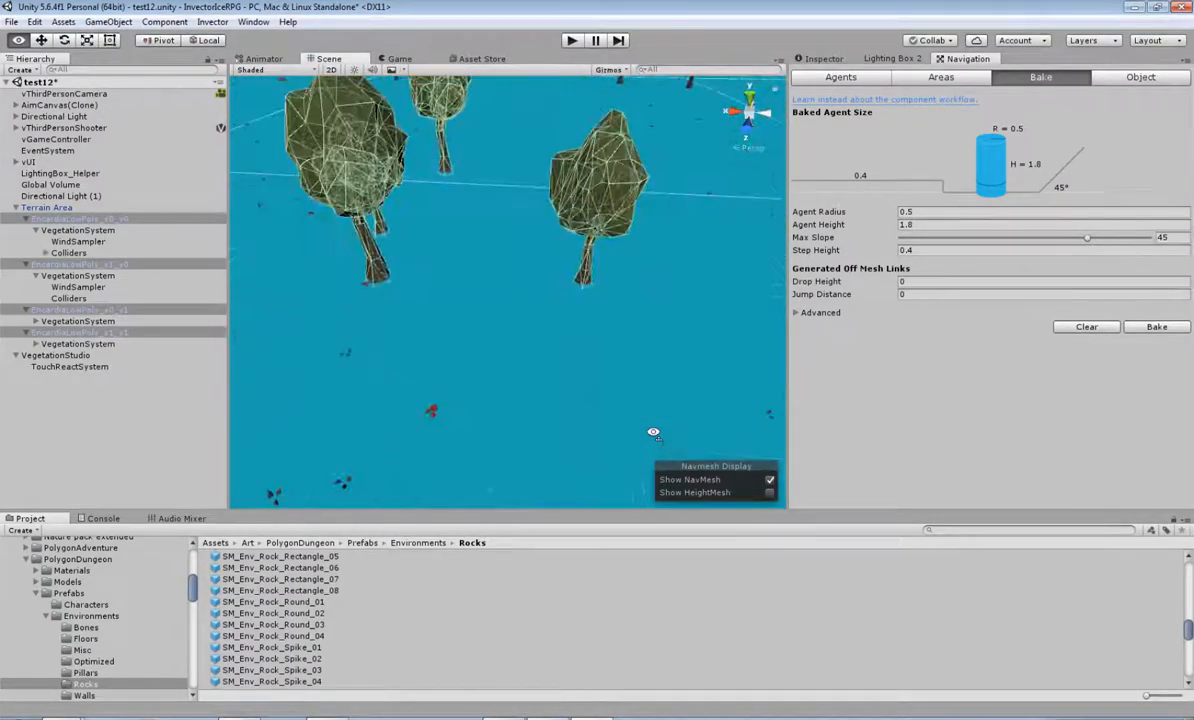
pyautogui.keyDown('alt'); pyautogui.moveTo(653, 432); pyautogui.dragTo(837, 381); pyautogui.keyUp('alt')
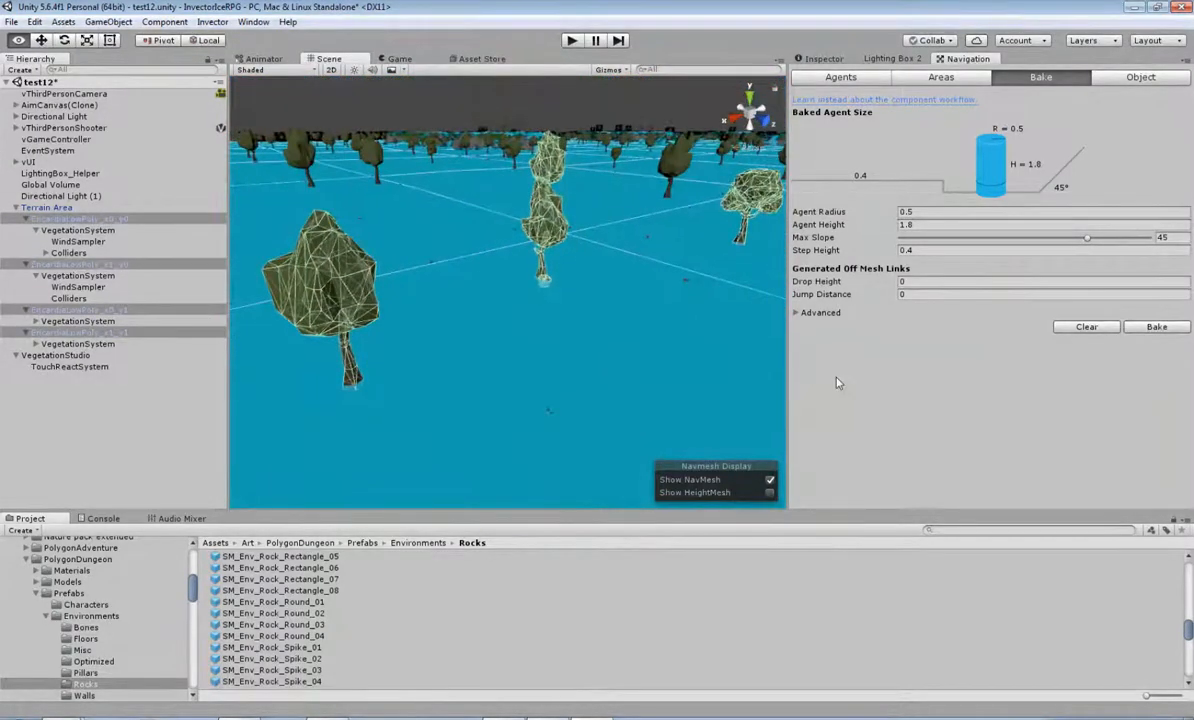
pyautogui.scroll(-5, 578, 290)
pyautogui.scroll(-8, 578, 290)
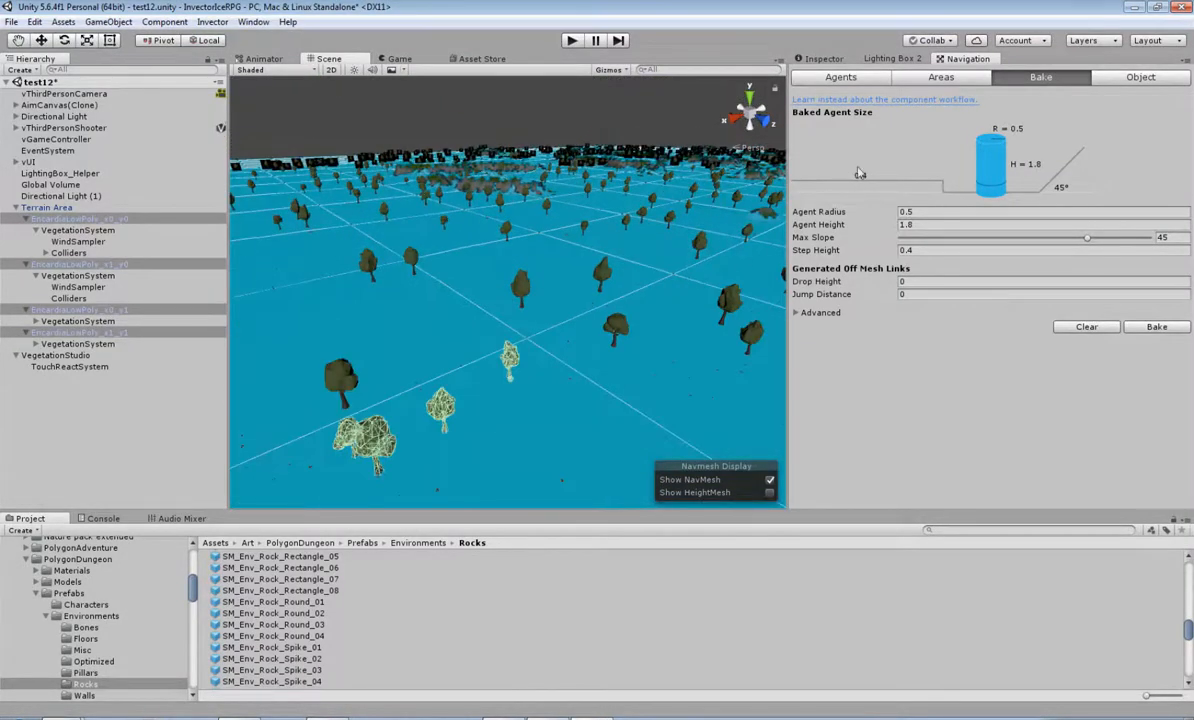
# Open the VegetationSystem of EncardiaLowPoly_x0_y0, collapse the section for adding vegetation items and review the collider settings of SM_Env_RockPile_Rounded_02.
pyautogui.click(938, 78)
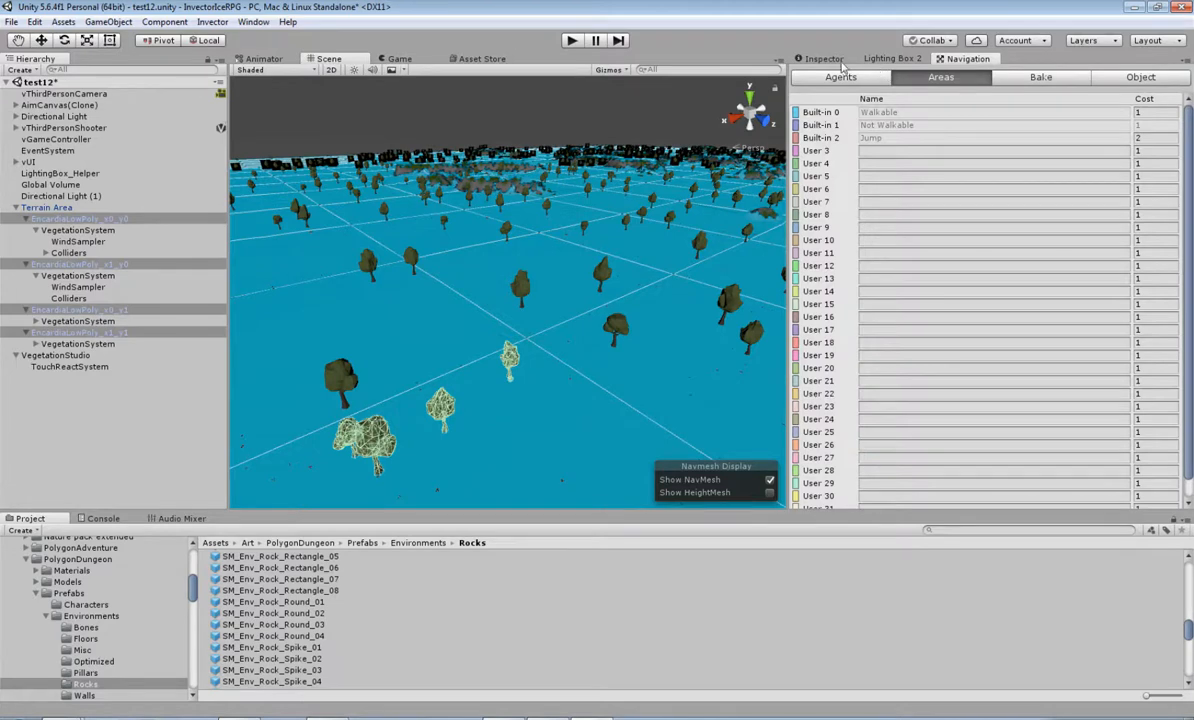
pyautogui.click(824, 59)
pyautogui.click(58, 230)
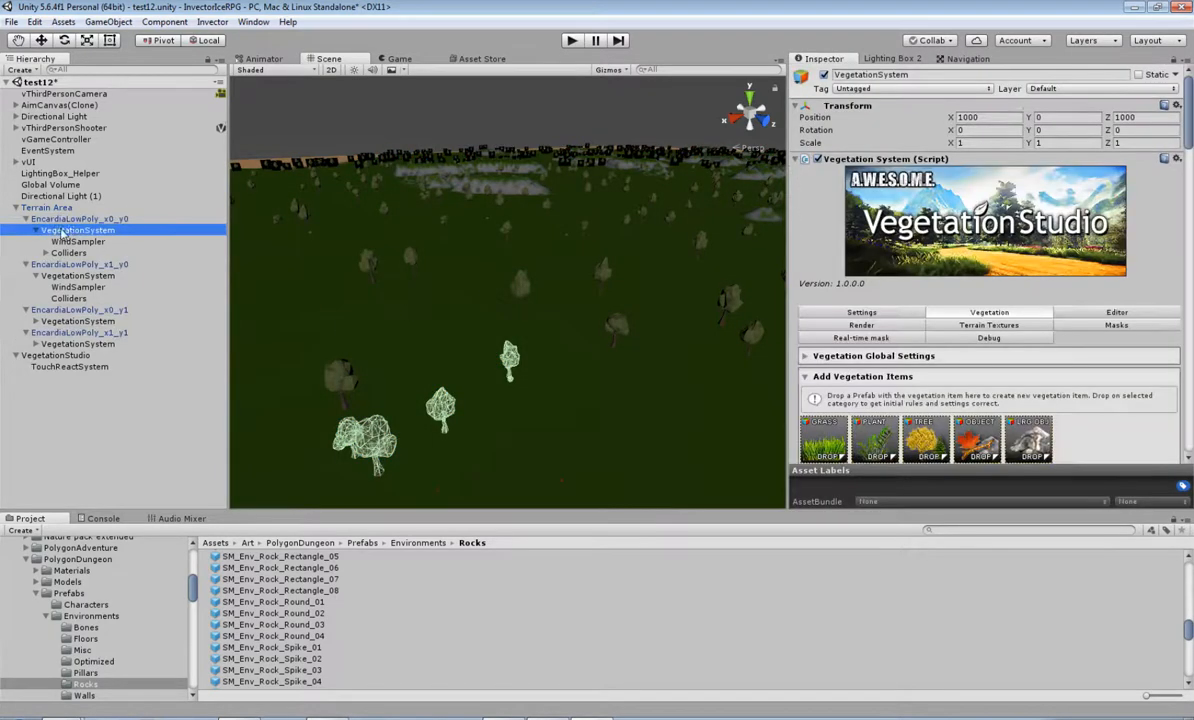
pyautogui.scroll(2, 501, 344)
pyautogui.scroll(-1, 830, 344)
pyautogui.scroll(-2, 830, 344)
pyautogui.scroll(-3, 624, 349)
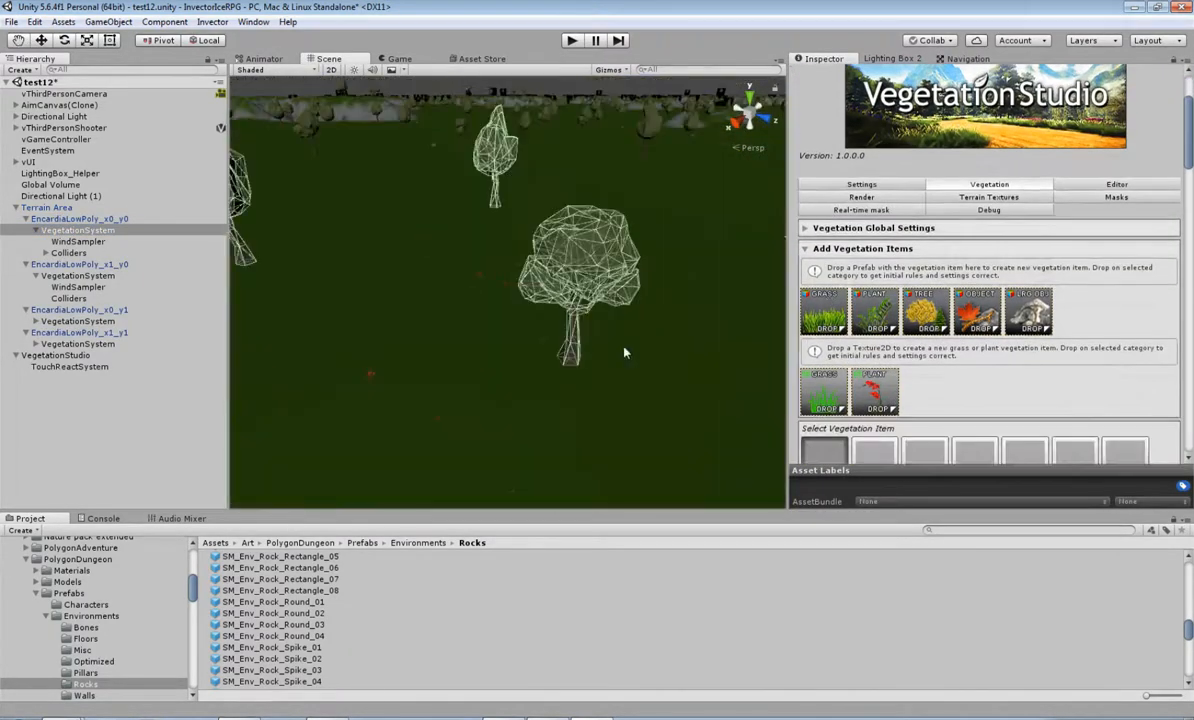
pyautogui.scroll(-12, 926, 333)
pyautogui.scroll(5, 926, 333)
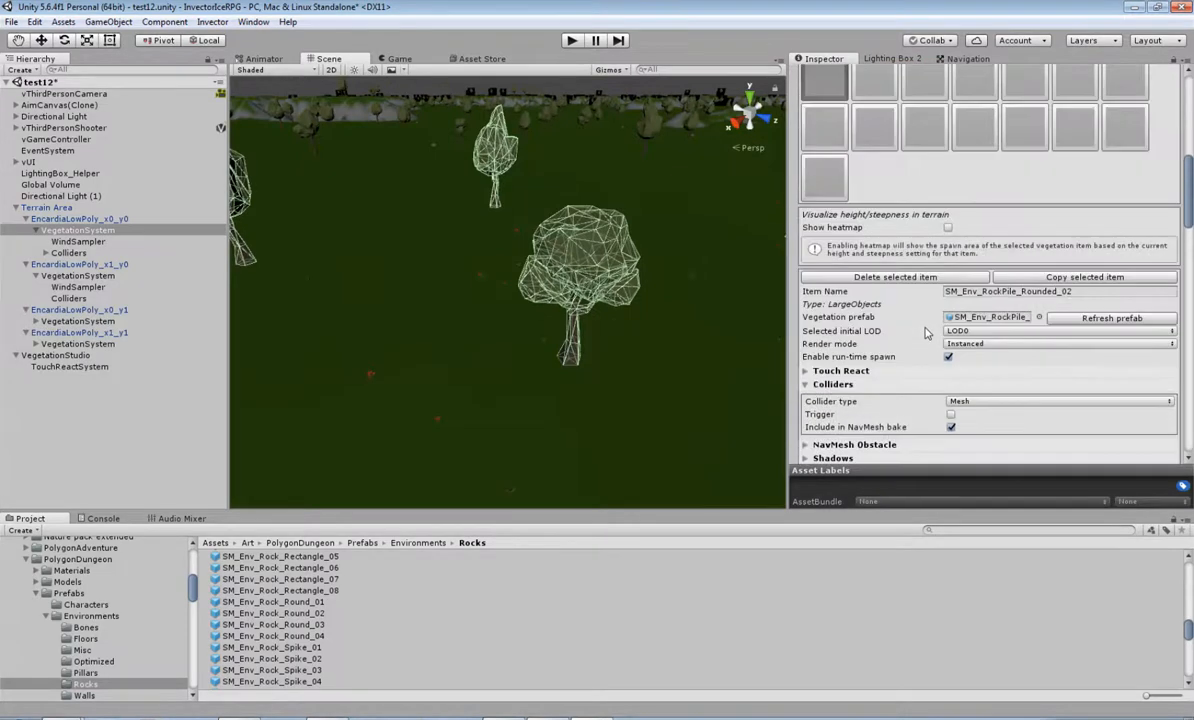
pyautogui.scroll(6, 912, 264)
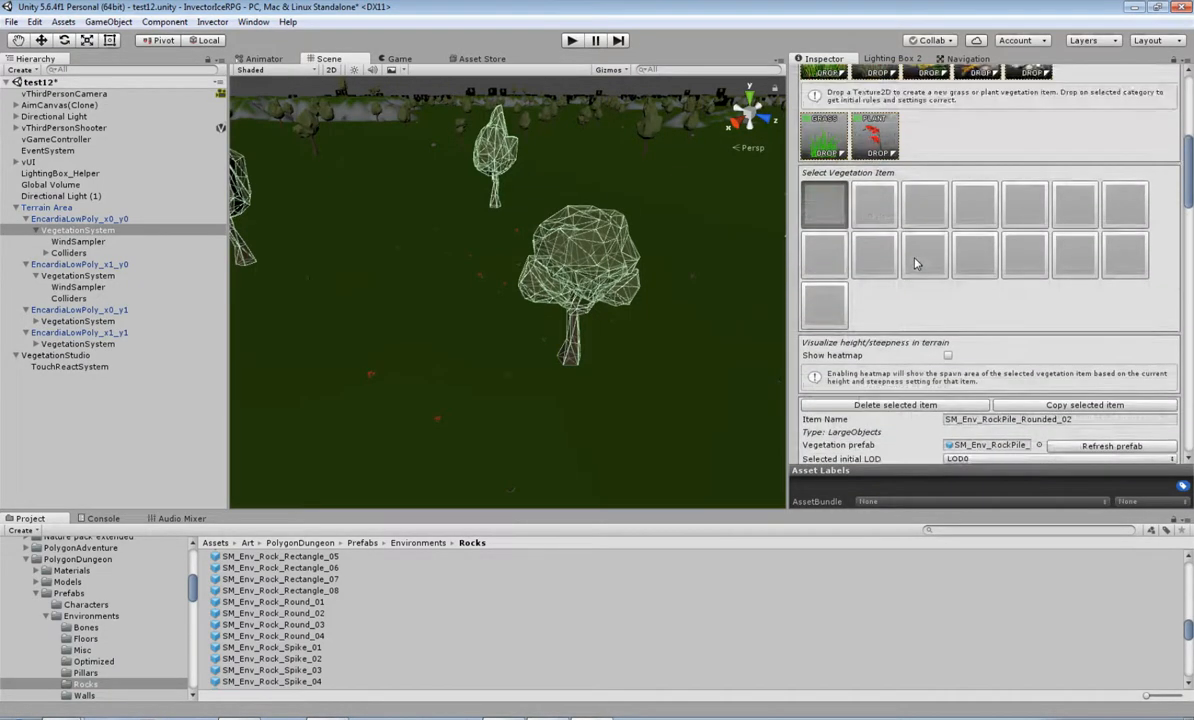
pyautogui.click(806, 164)
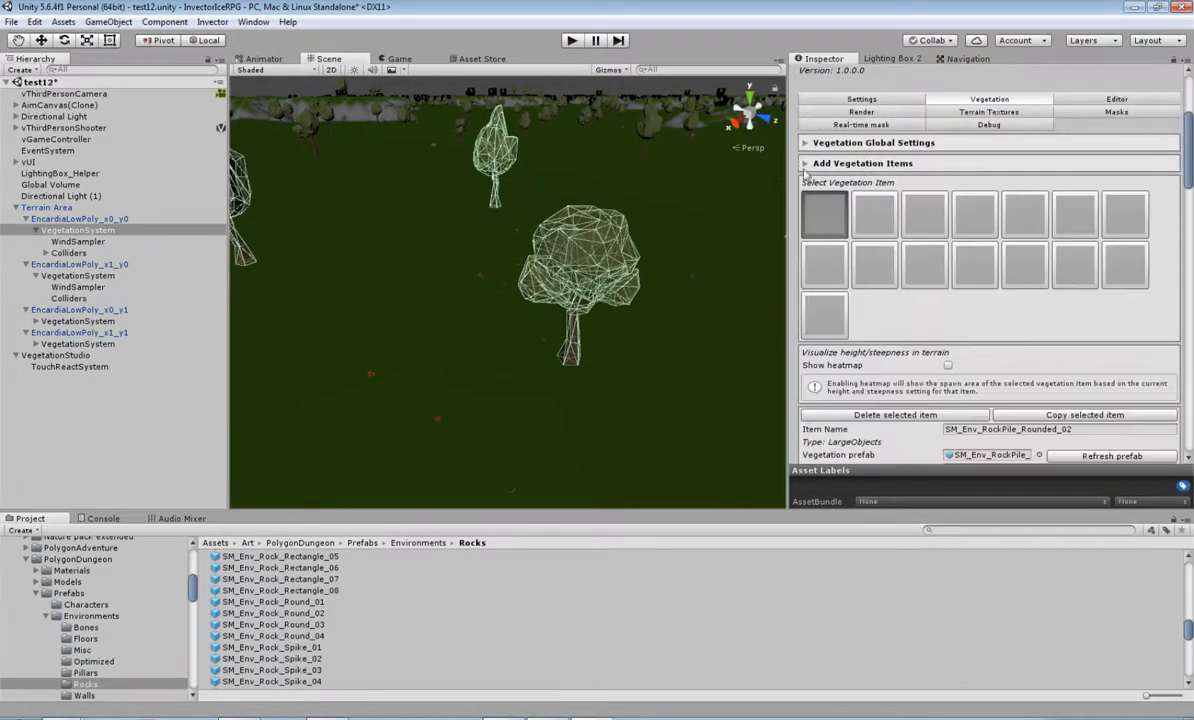
pyautogui.scroll(-5, 878, 298)
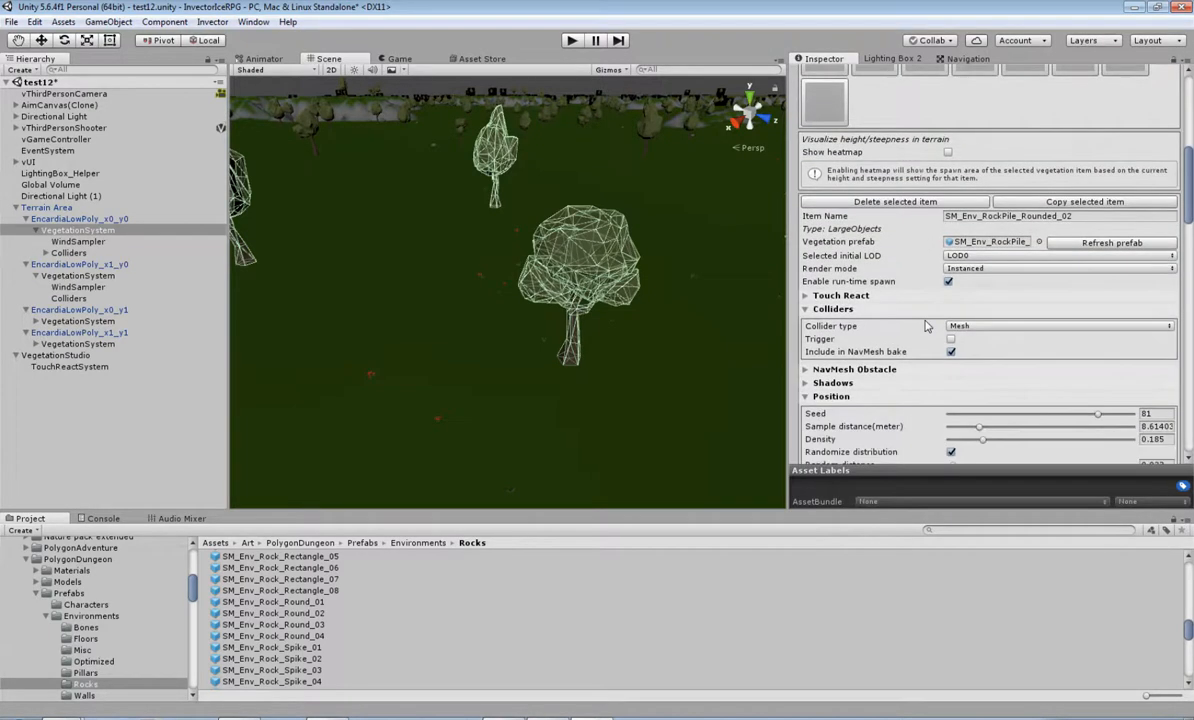
pyautogui.scroll(-1, 950, 362)
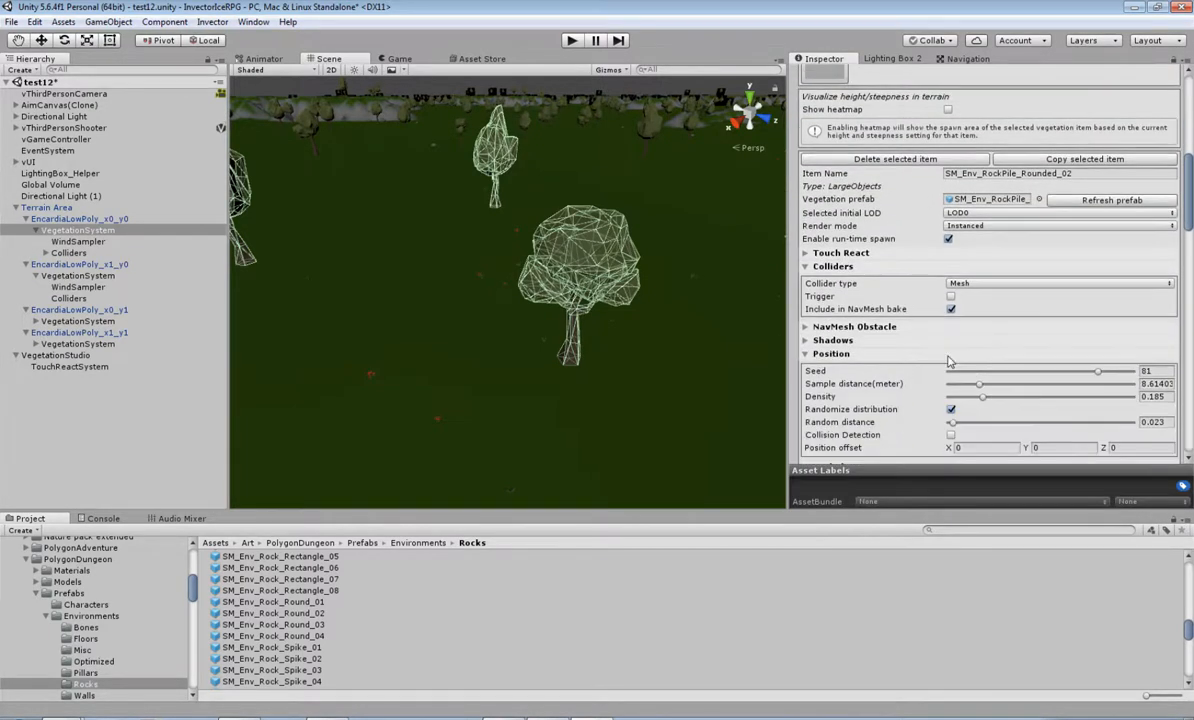
# Set the NavMesh obstacle type of SM_Env_RockPile_Rounded_02 to Box.
pyautogui.click(845, 327)
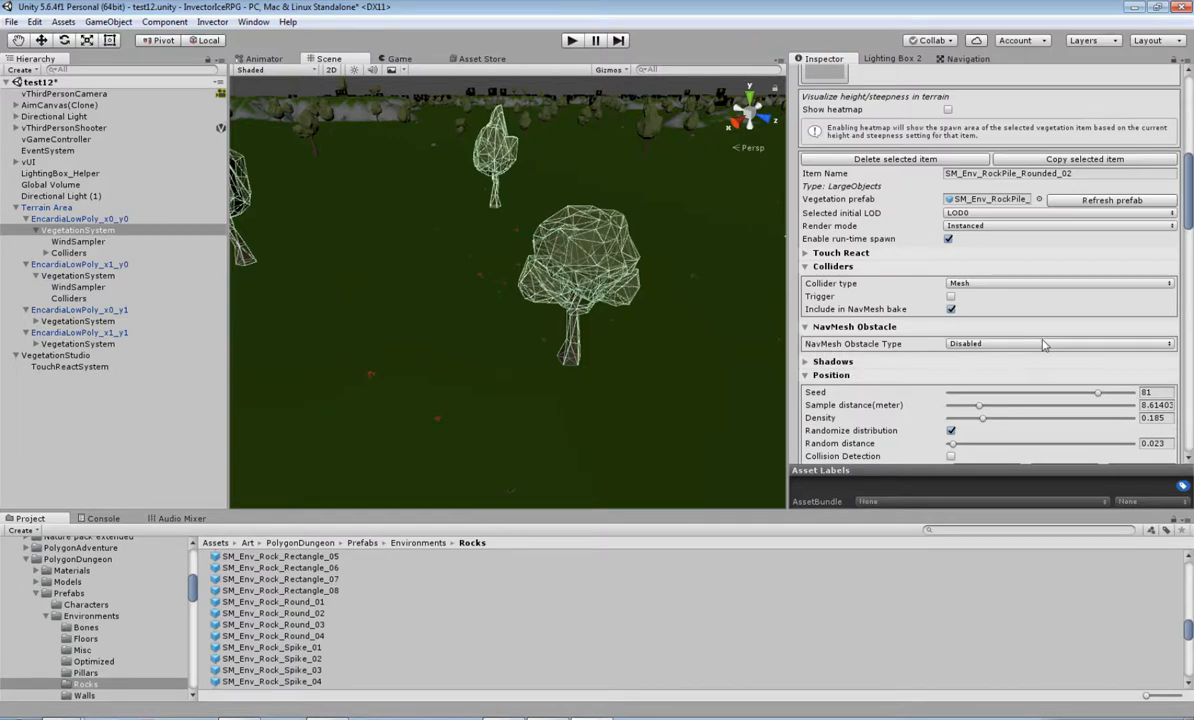
pyautogui.scroll(-5, 586, 348)
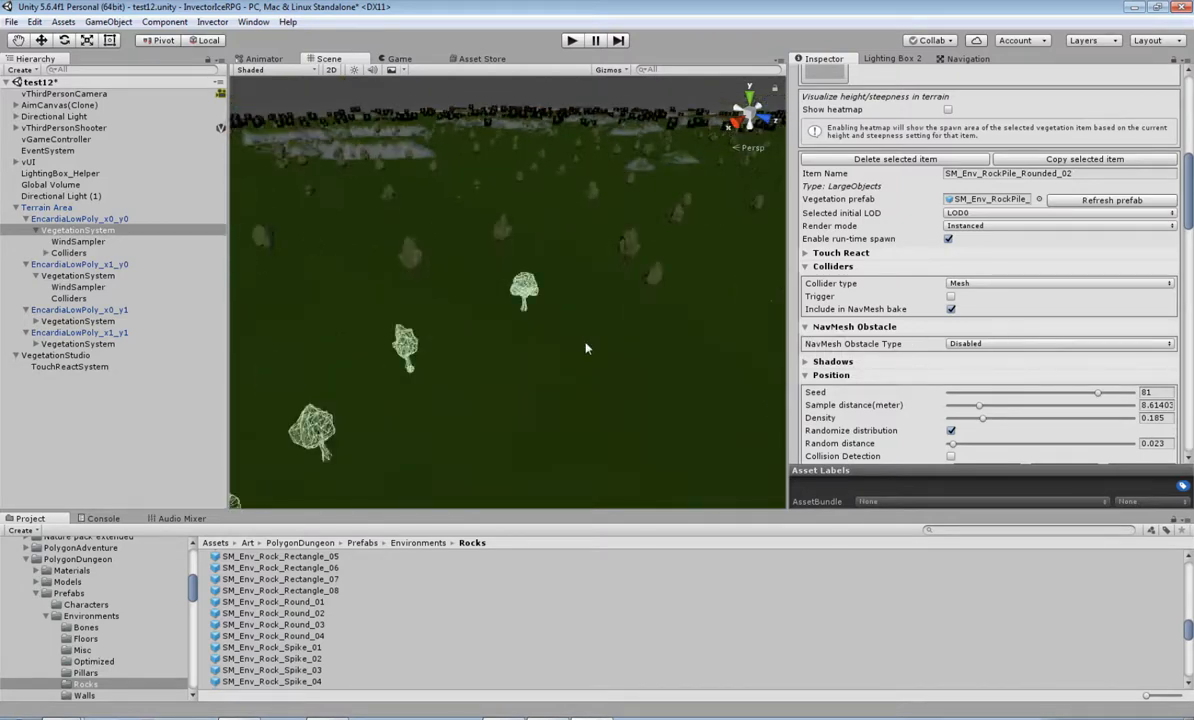
pyautogui.scroll(3, 586, 348)
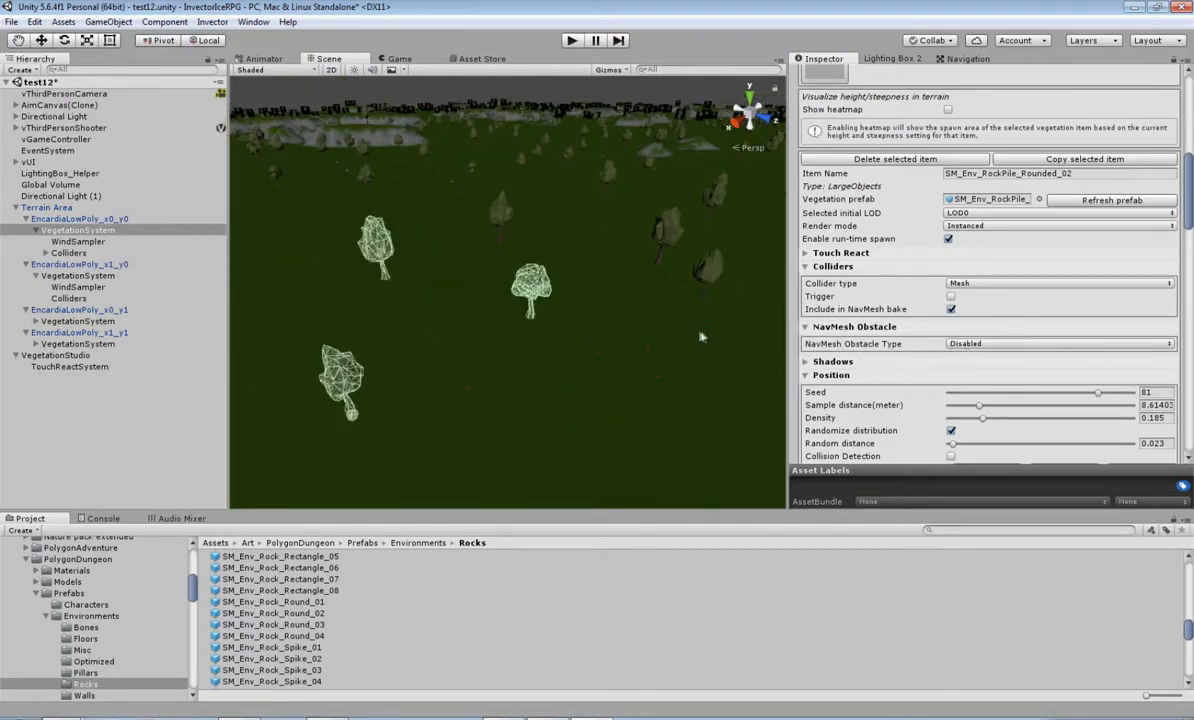
pyautogui.scroll(3, 509, 340)
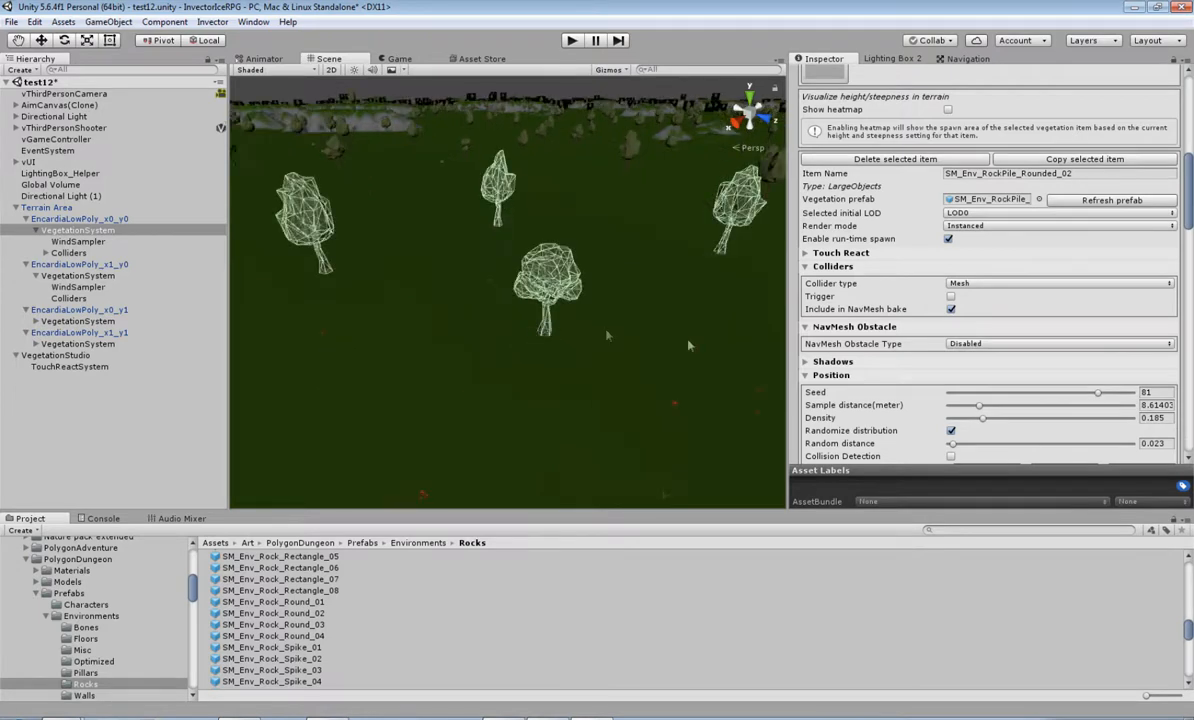
pyautogui.click(966, 344)
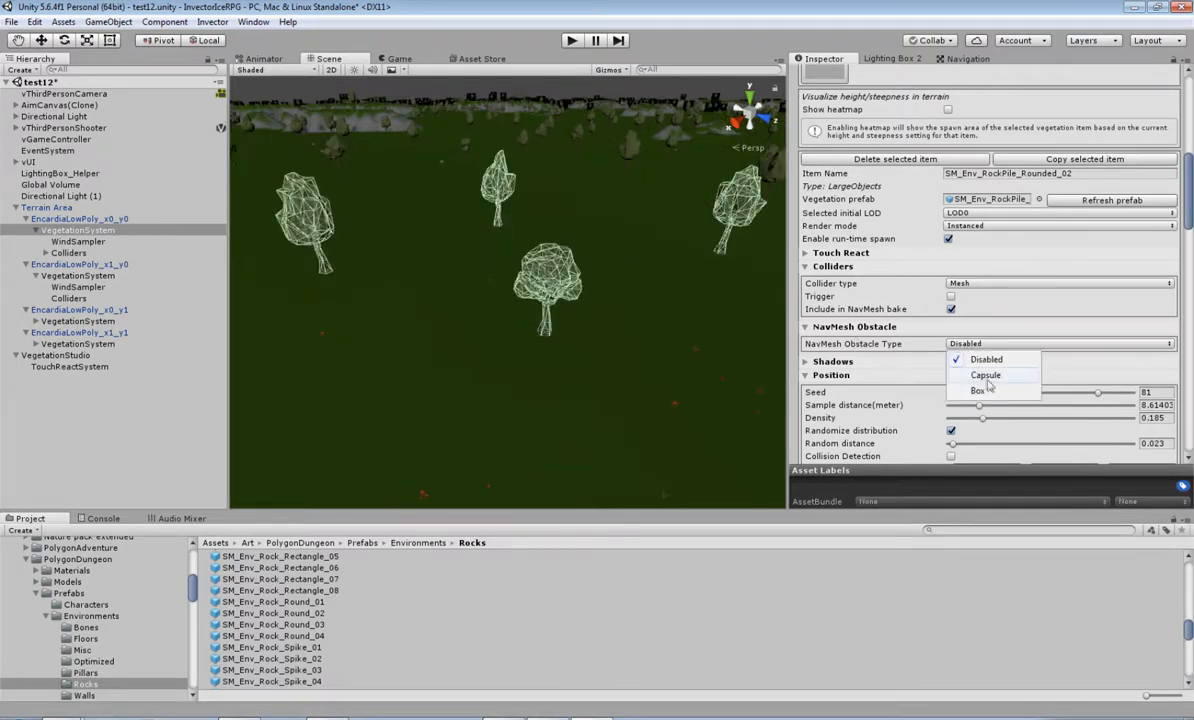
pyautogui.click(980, 390)
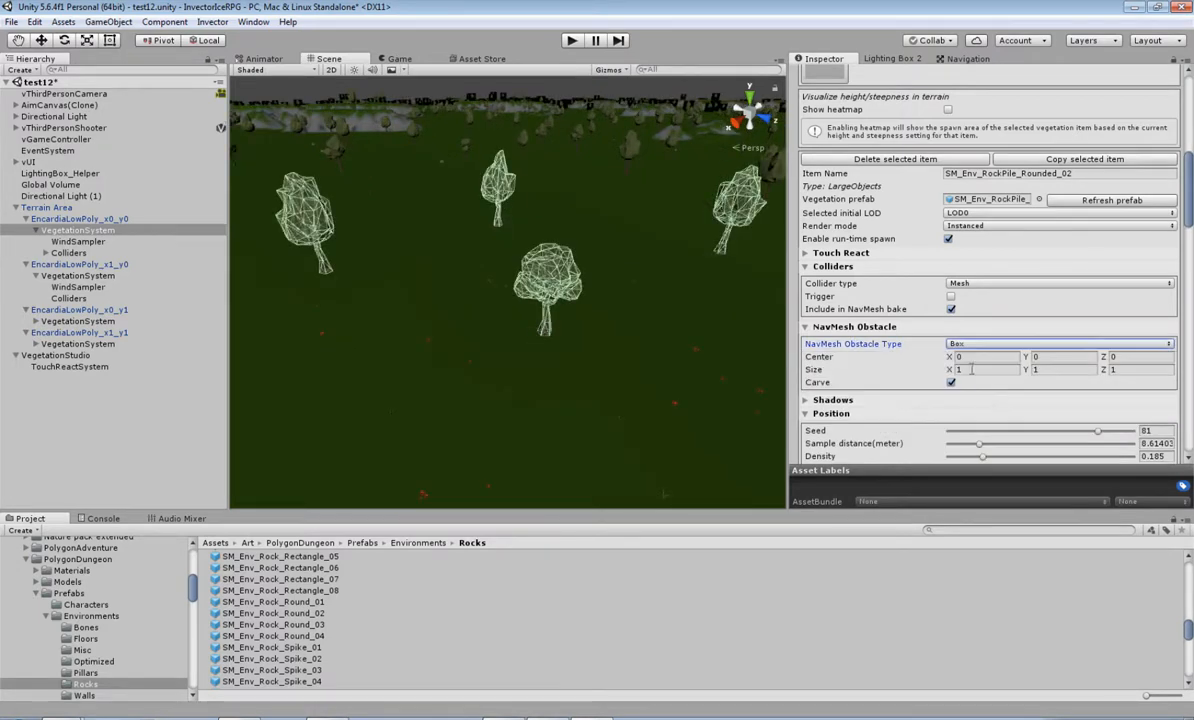
pyautogui.scroll(5, 678, 400)
pyautogui.moveTo(677, 402); pyautogui.dragTo(676, 399, button='middle')
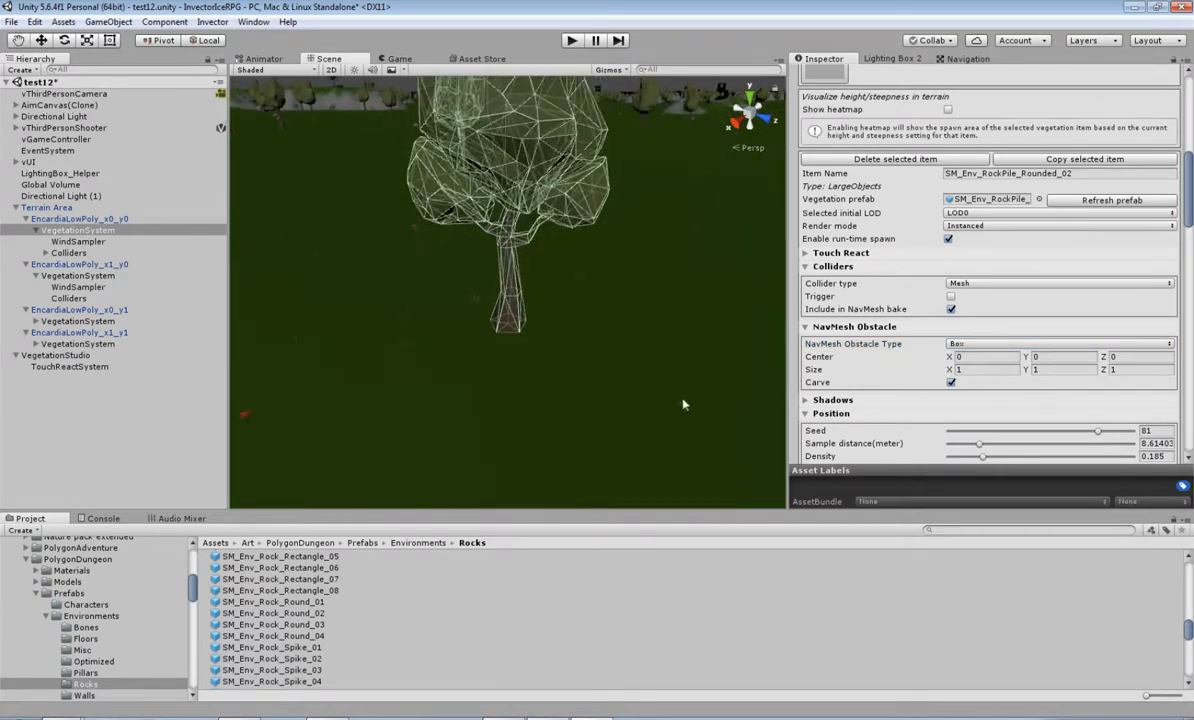
# Try Capsule as the NavMesh obstacle type of SM_Env_RockPile_Rounded_02 and inspect it on a rock pile in the terrain.
pyautogui.click(970, 344)
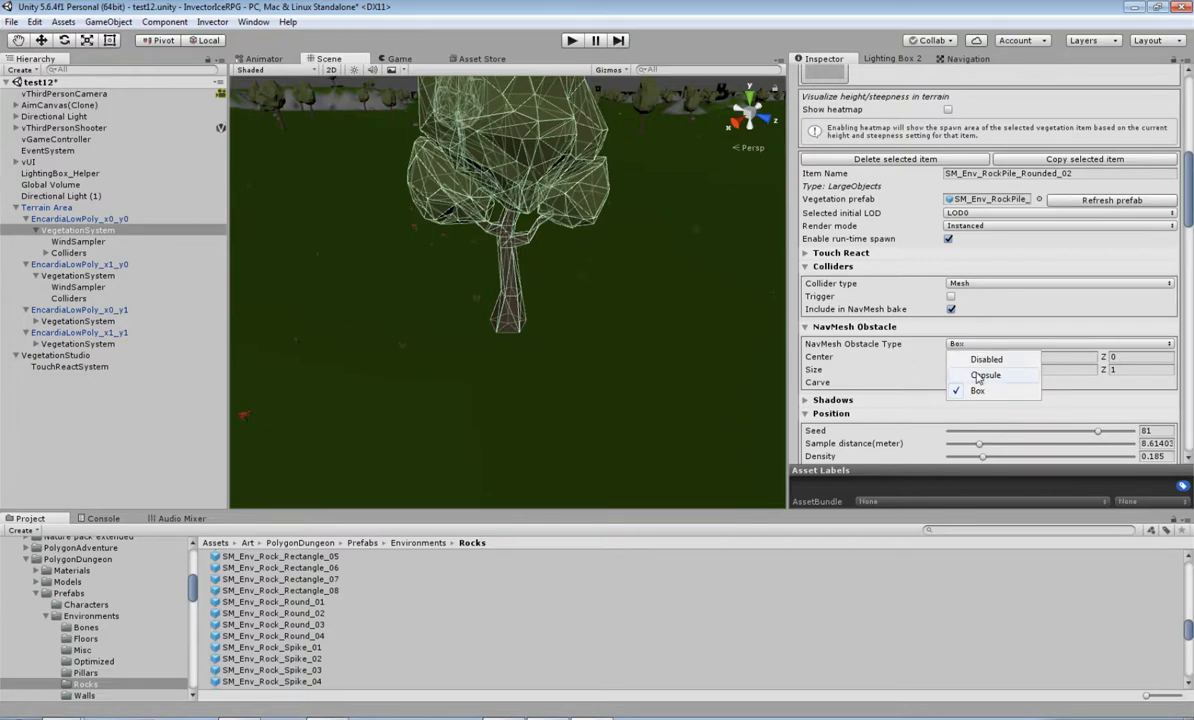
pyautogui.click(978, 376)
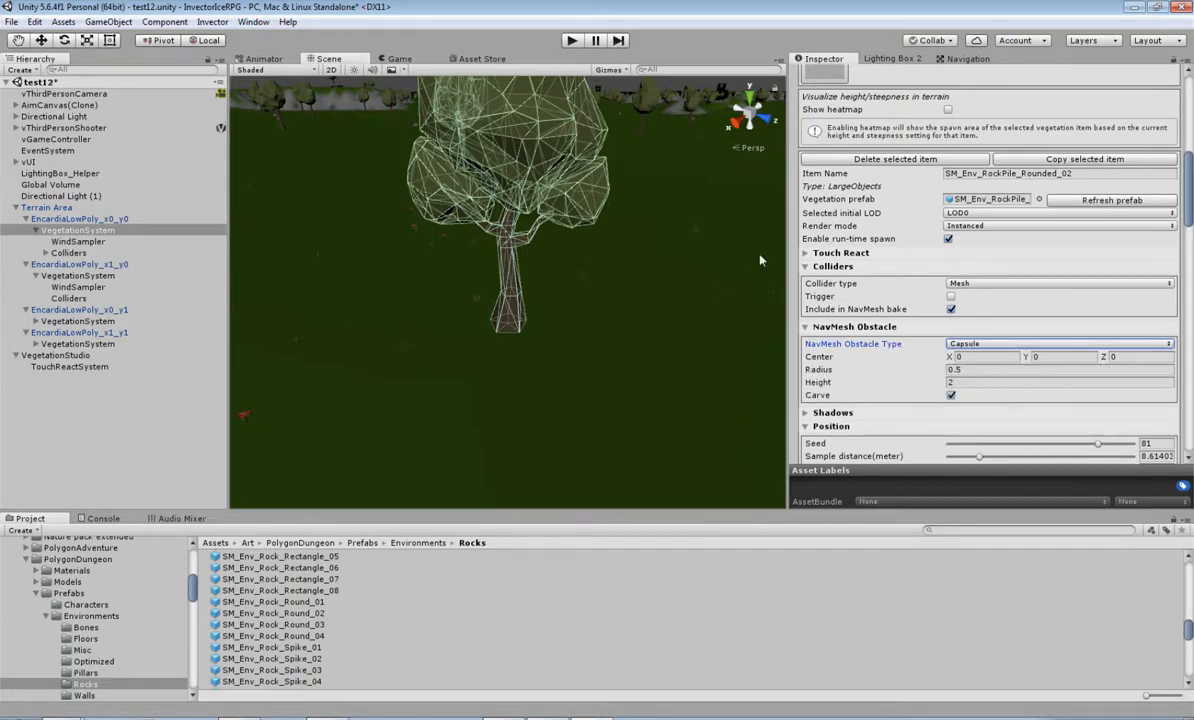
pyautogui.scroll(-5, 759, 260)
pyautogui.scroll(2, 960, 220)
pyautogui.click(965, 285)
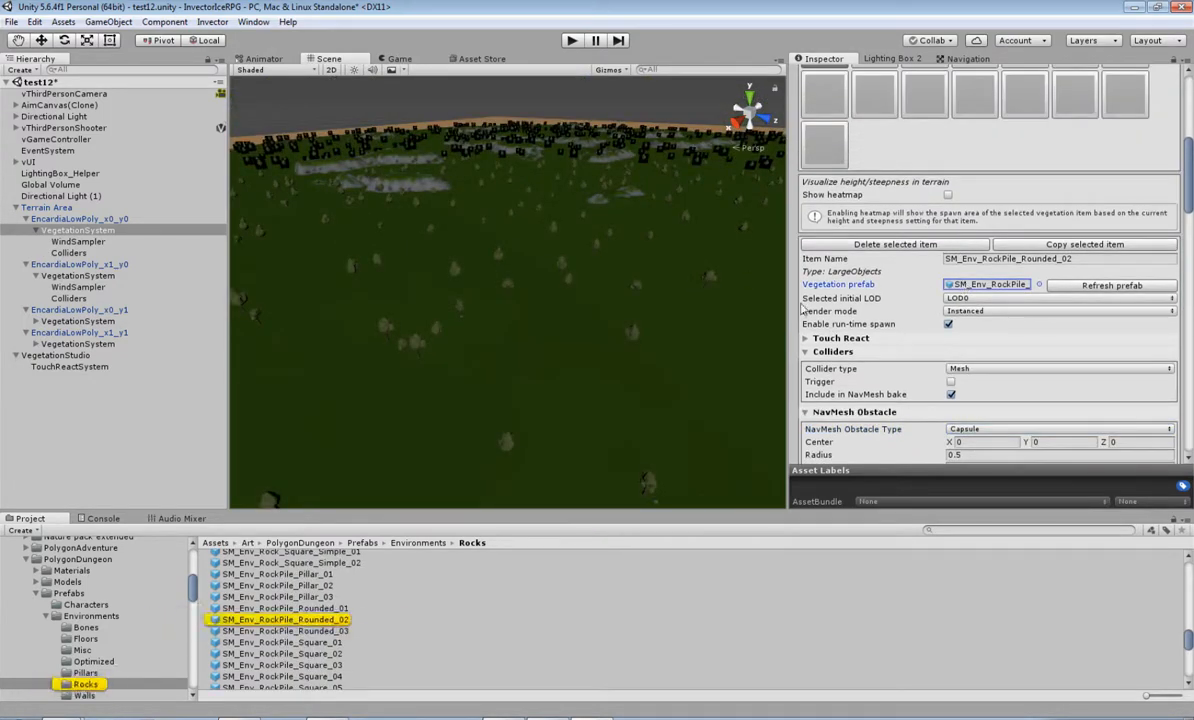
pyautogui.moveTo(694, 327); pyautogui.dragTo(485, 320, button='middle')
pyautogui.moveTo(632, 306); pyautogui.dragTo(590, 280, button='middle')
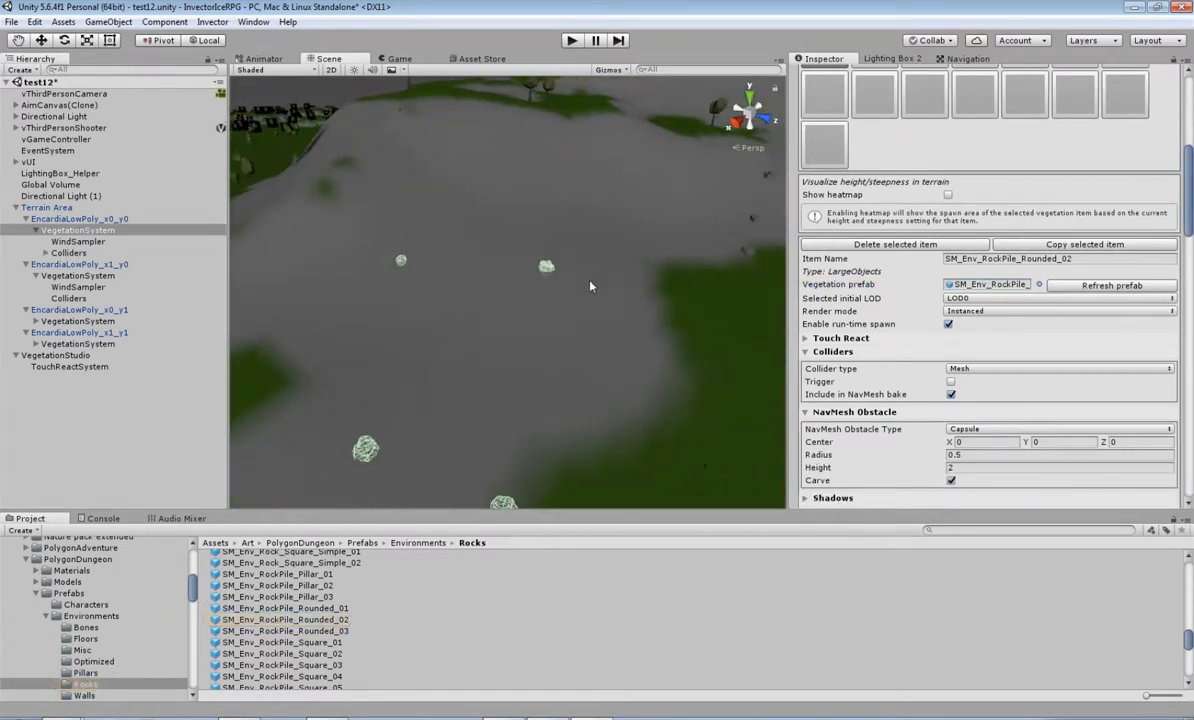
pyautogui.scroll(2, 590, 282)
pyautogui.moveTo(659, 248); pyautogui.dragTo(658, 250, button='middle')
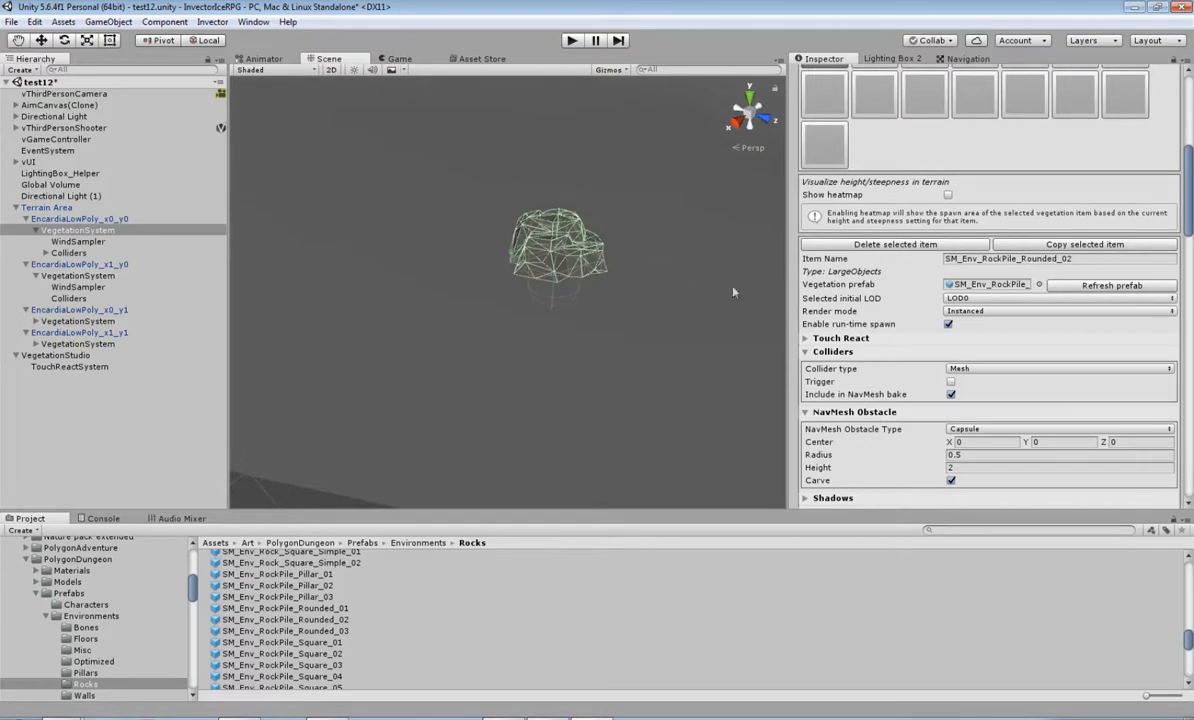
# Switch the NavMesh obstacle type of SM_Env_RockPile_Rounded_02 back to Box.
pyautogui.click(975, 428)
pyautogui.click(925, 446)
pyautogui.moveTo(619, 247); pyautogui.dragTo(621, 249, button='middle')
pyautogui.scroll(-2, 621, 249)
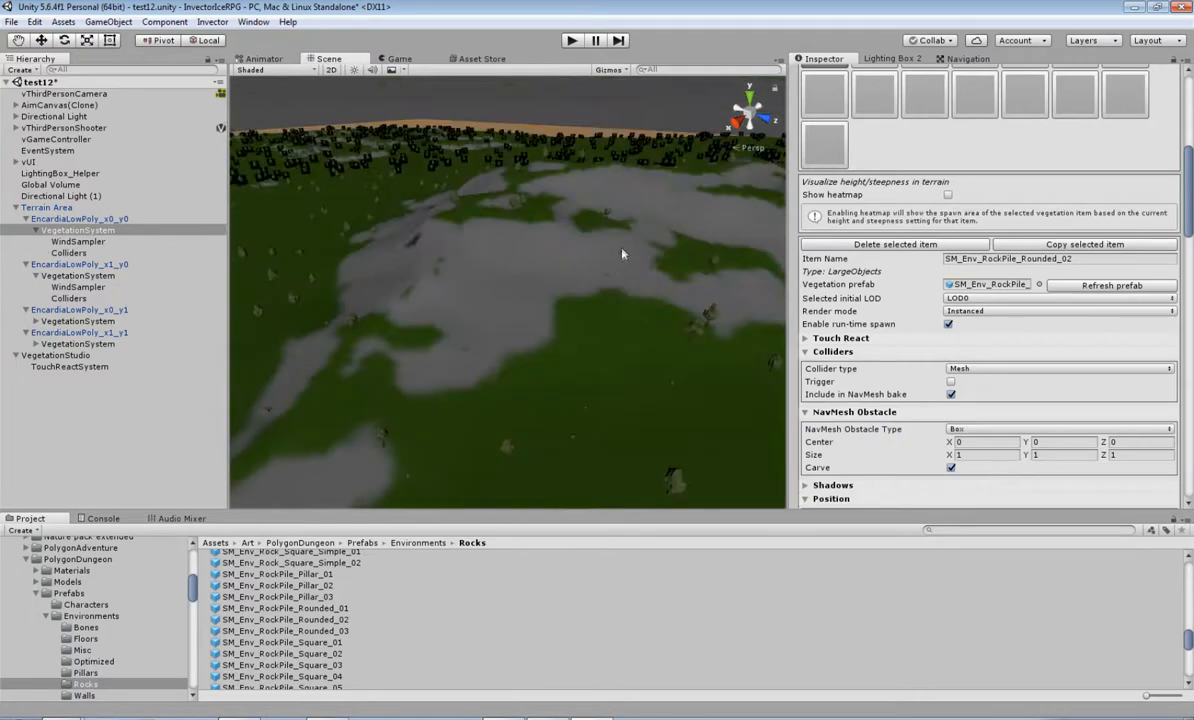
# Set the NavMesh obstacle type of SM_Env_Rock_Round_01 to Capsule.
pyautogui.scroll(3, 878, 261)
pyautogui.click(880, 182)
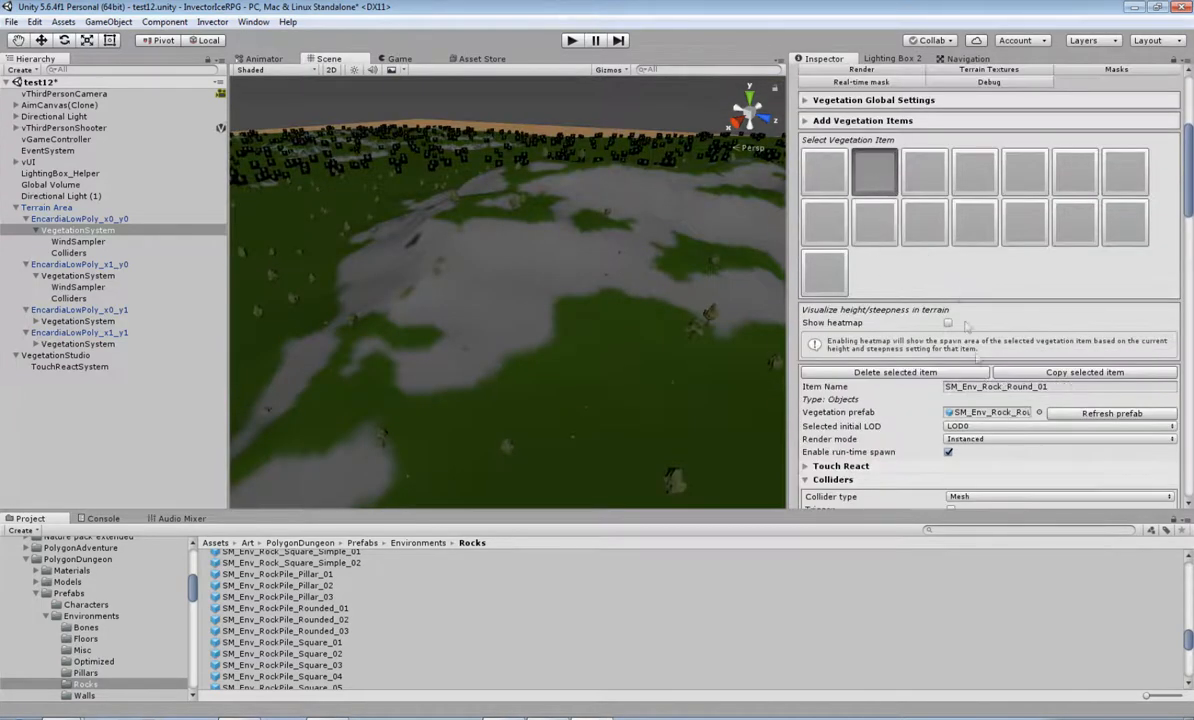
pyautogui.scroll(-3, 965, 325)
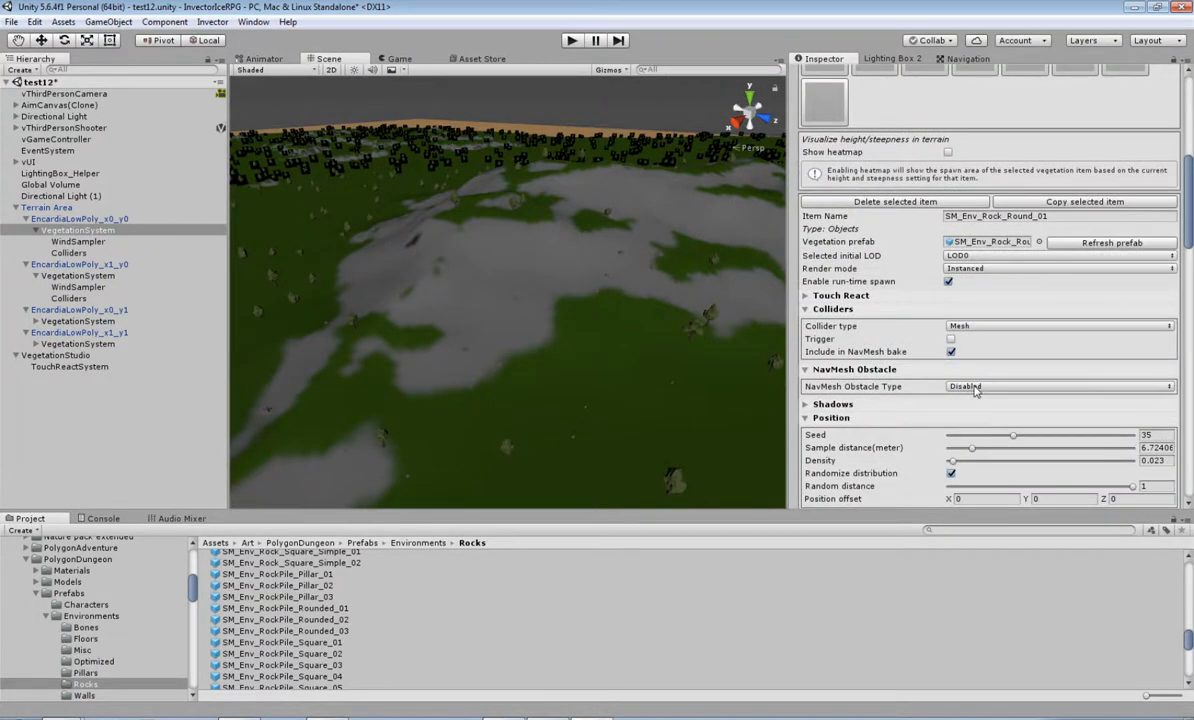
pyautogui.click(975, 388)
pyautogui.click(984, 418)
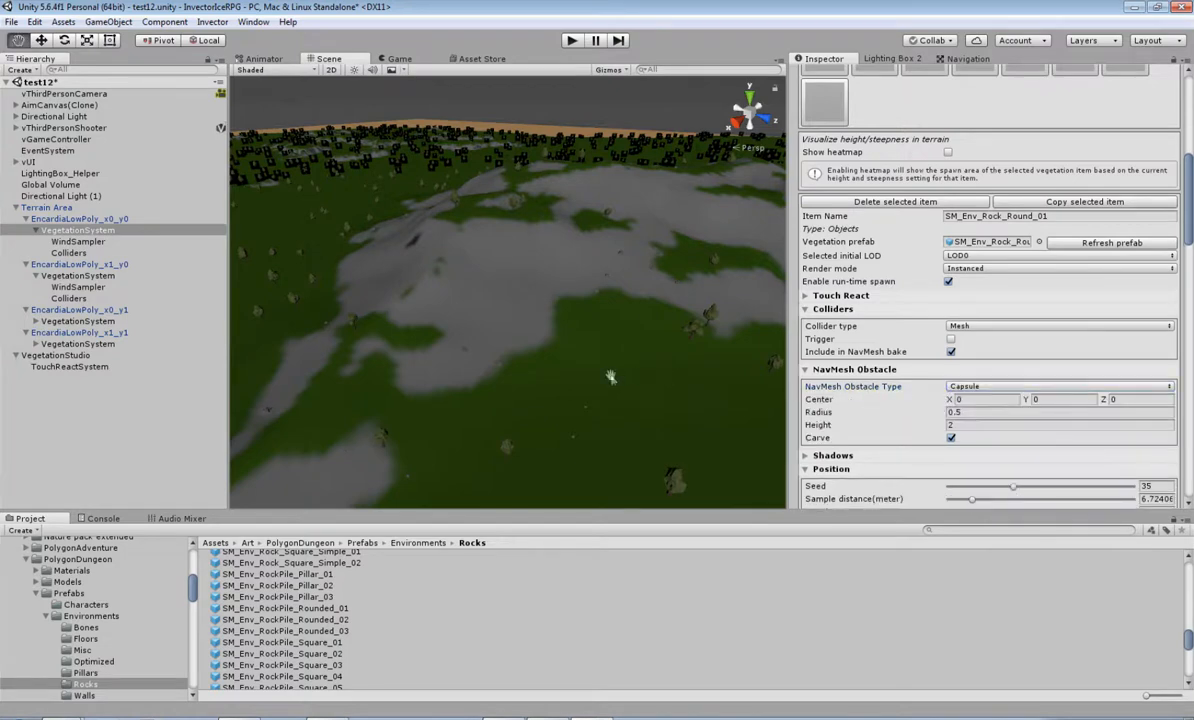
# Set the height of the SM_Env_Rock_Round_01 capsule obstacle to 1 to fit the small round rocks.
pyautogui.scroll(5, 607, 349)
pyautogui.scroll(5, 607, 349)
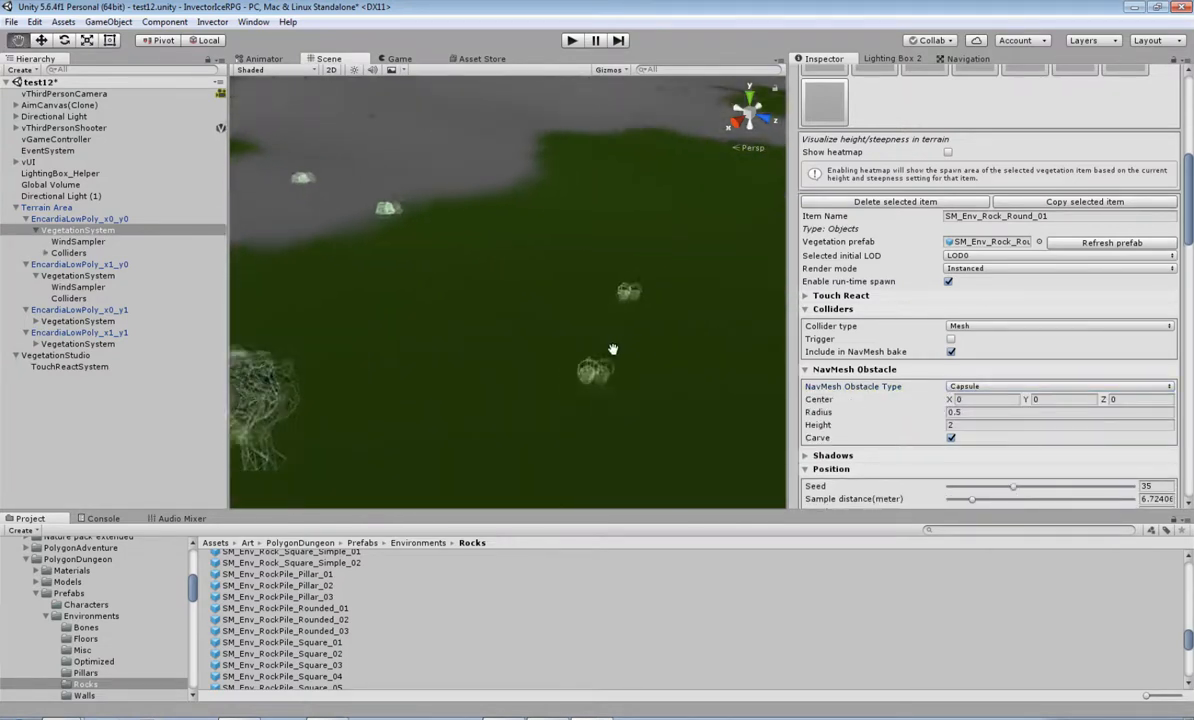
pyautogui.moveTo(612, 367)
pyautogui.mouseDown(button='middle')
pyautogui.moveTo(631, 362)
pyautogui.moveTo(614, 358)
pyautogui.mouseUp(button='middle')
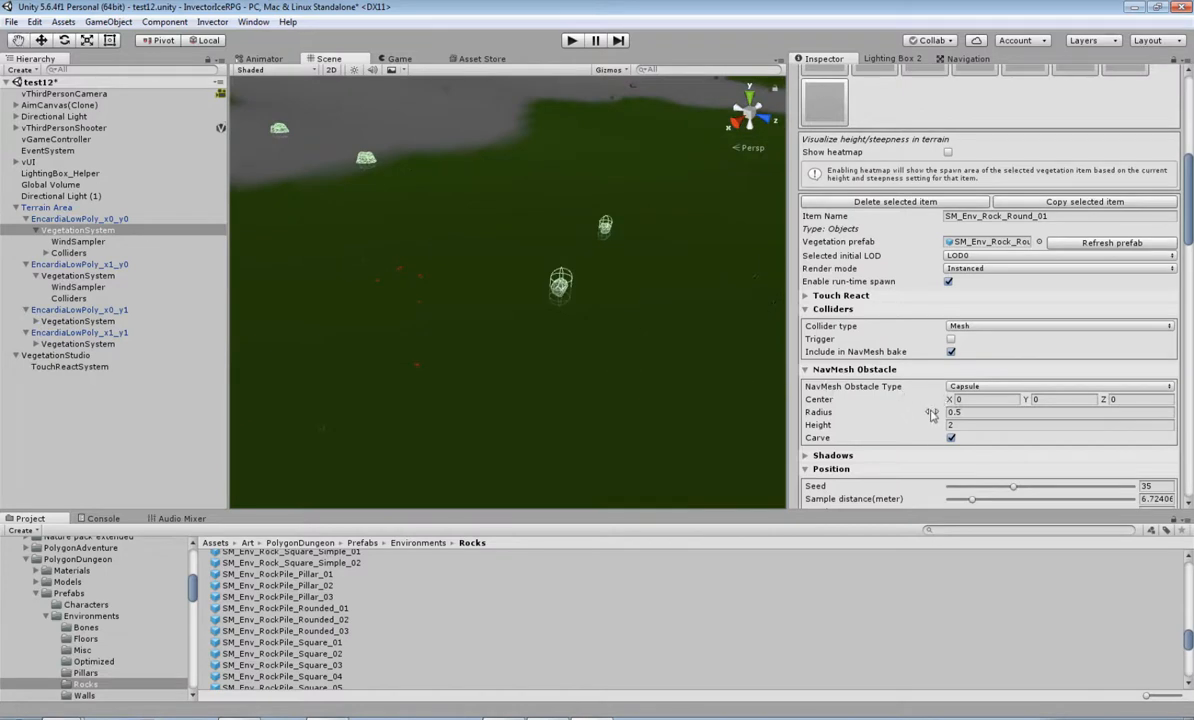
pyautogui.click(957, 425)
pyautogui.write('1')
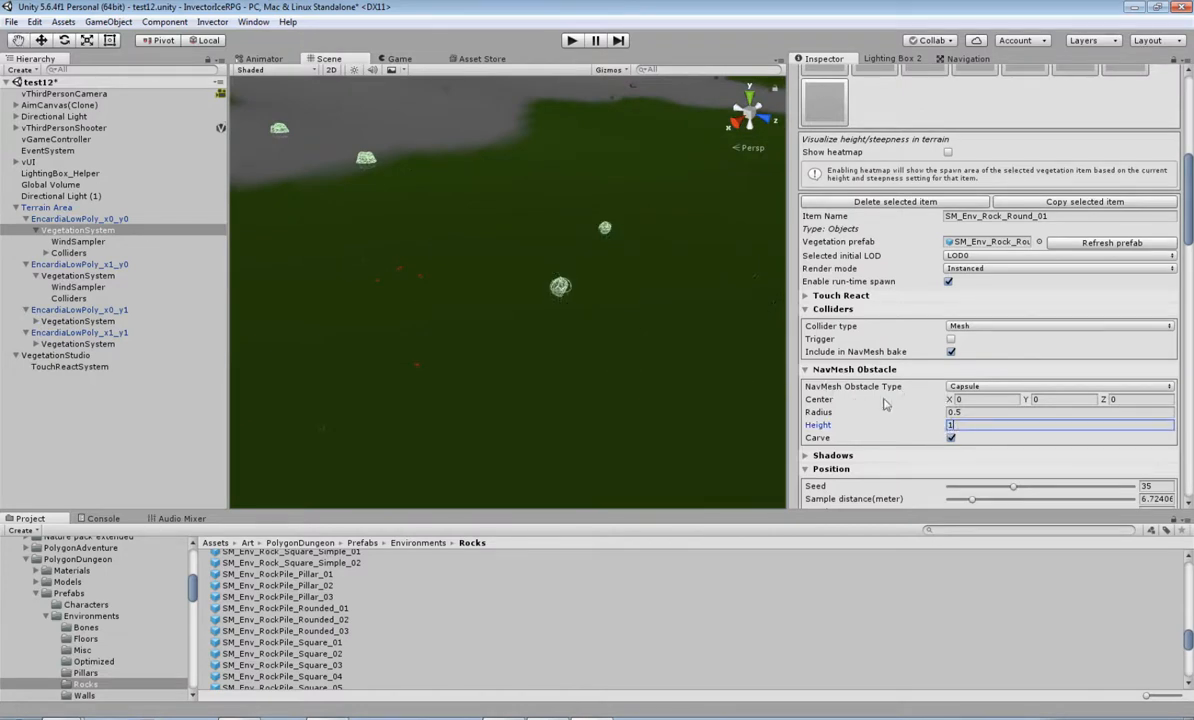
# Set the NavMesh obstacle type of SM_Env_Tree_08 to Box.
pyautogui.scroll(5, 920, 200)
pyautogui.click(866, 90)
pyautogui.scroll(-3, 990, 340)
pyautogui.scroll(-3, 1000, 352)
pyautogui.click(995, 344)
pyautogui.click(985, 393)
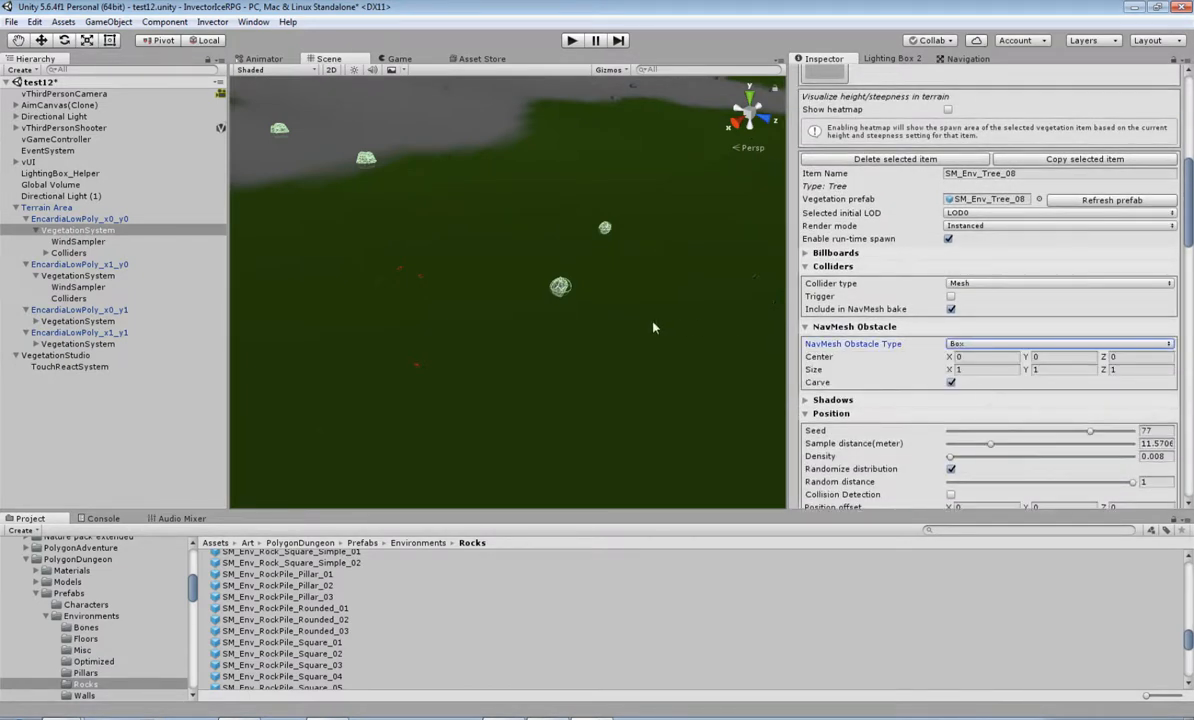
pyautogui.moveTo(535, 351)
pyautogui.mouseDown(button='middle')
pyautogui.moveTo(546, 348)
pyautogui.moveTo(525, 370)
pyautogui.mouseUp(button='middle')
# Set the NavMesh obstacle type of SM_Env_Tree_06 to Box.
pyautogui.scroll(5, 887, 250)
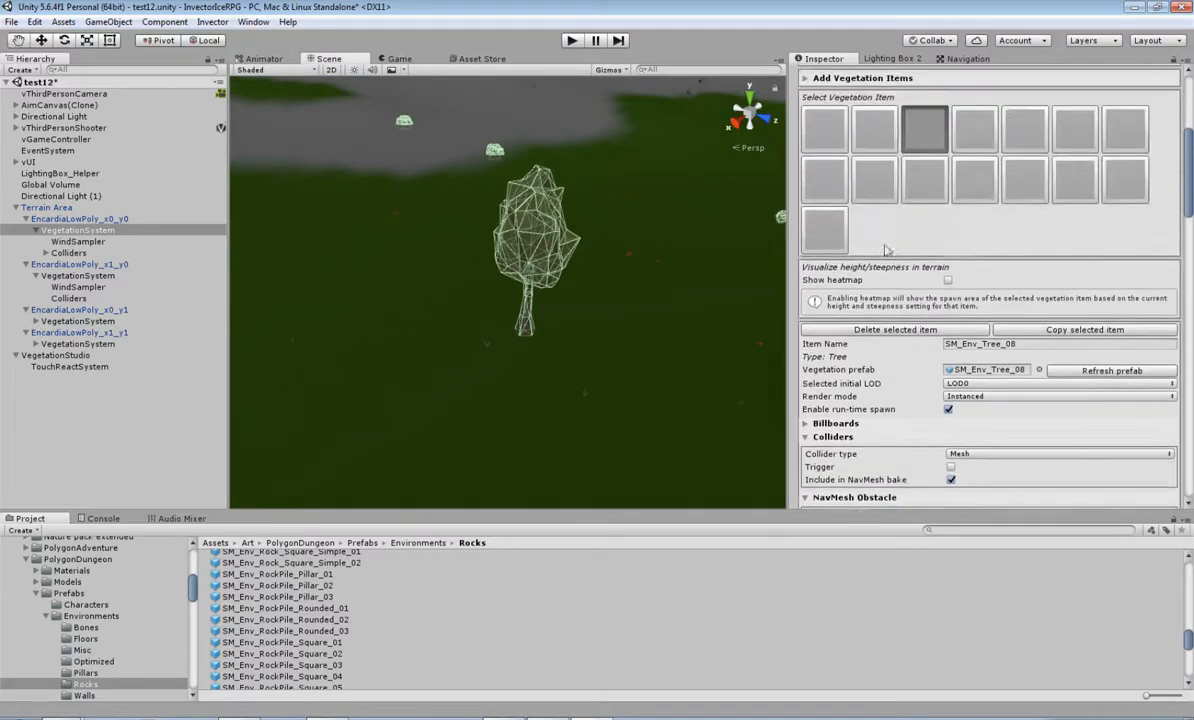
pyautogui.click(968, 131)
pyautogui.scroll(-3, 985, 386)
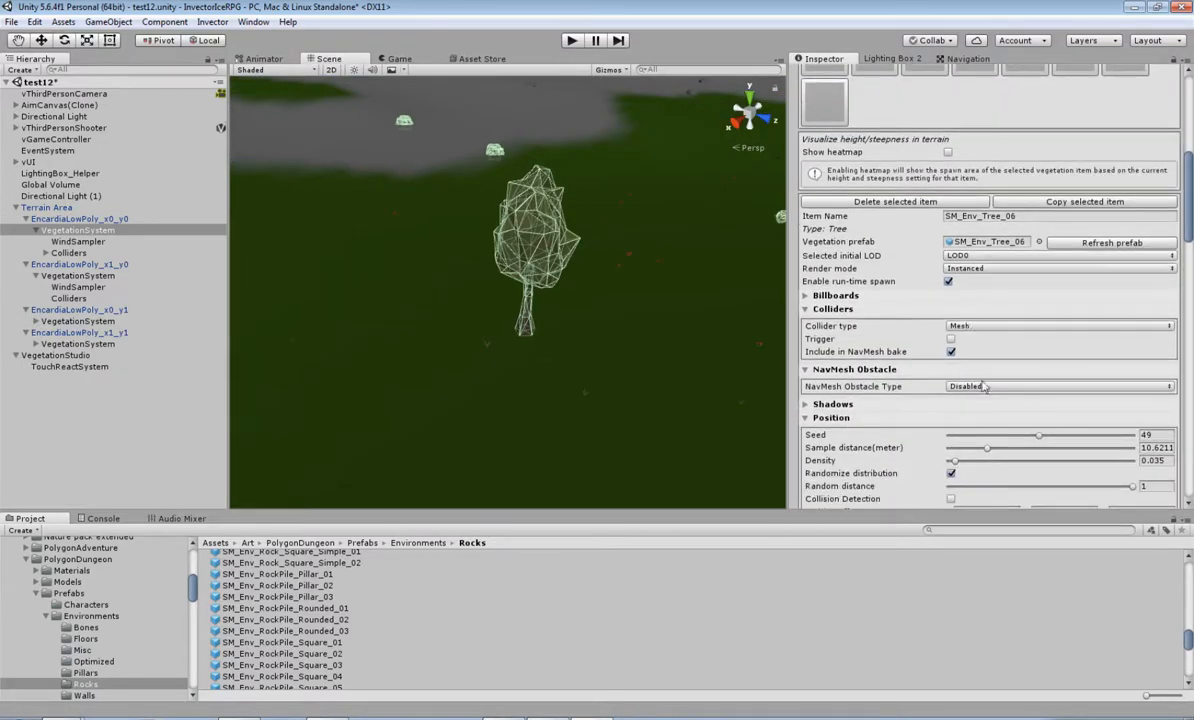
pyautogui.click(979, 388)
pyautogui.click(976, 433)
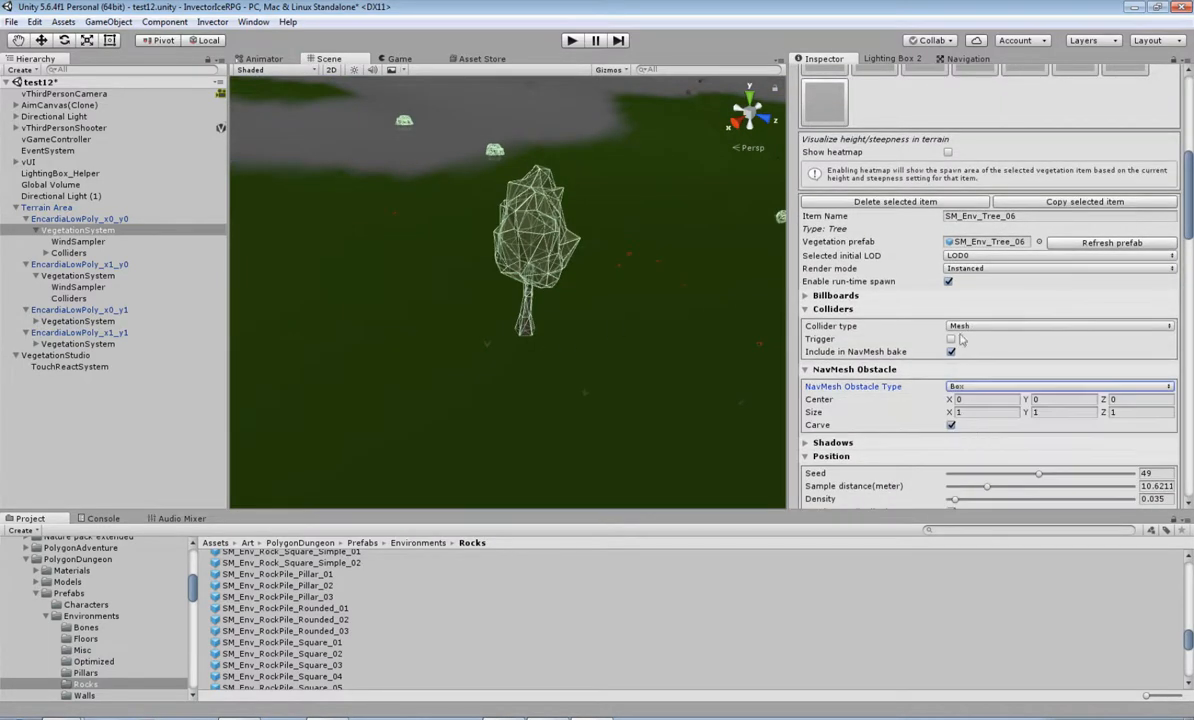
# Set the NavMesh obstacle type of SM_Env_Tree_07 to Box.
pyautogui.scroll(4, 1012, 320)
pyautogui.click(1022, 90)
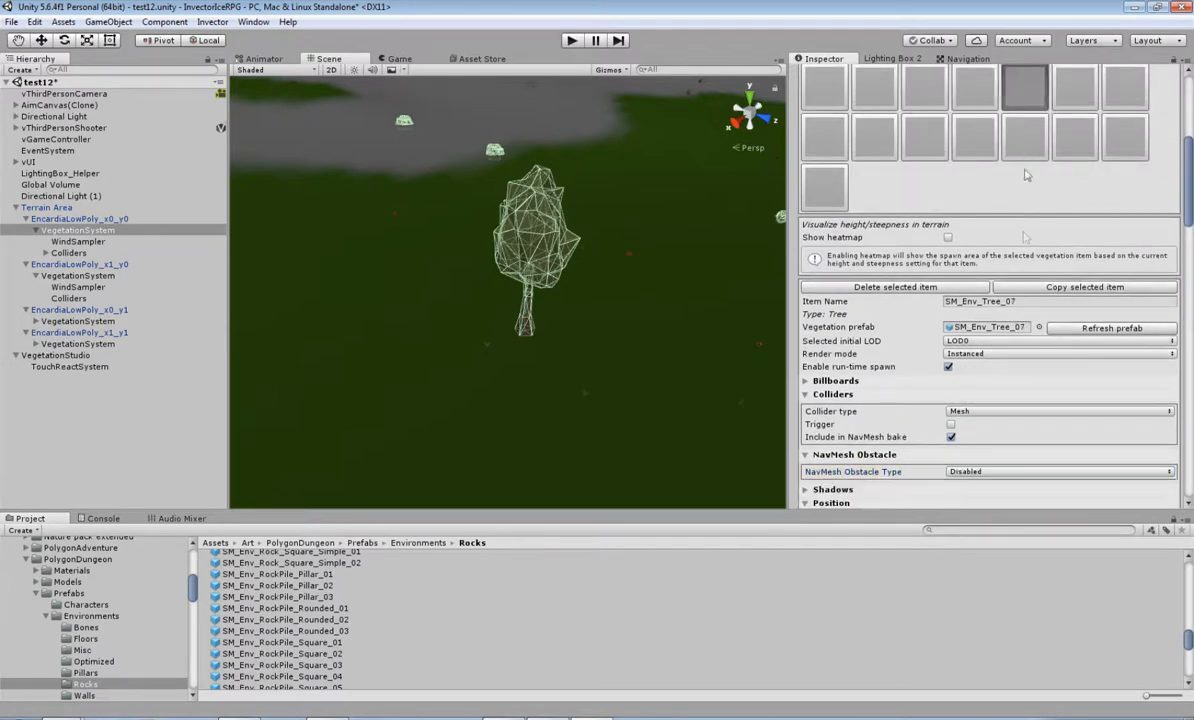
pyautogui.scroll(-3, 988, 356)
pyautogui.click(966, 430)
pyautogui.click(979, 475)
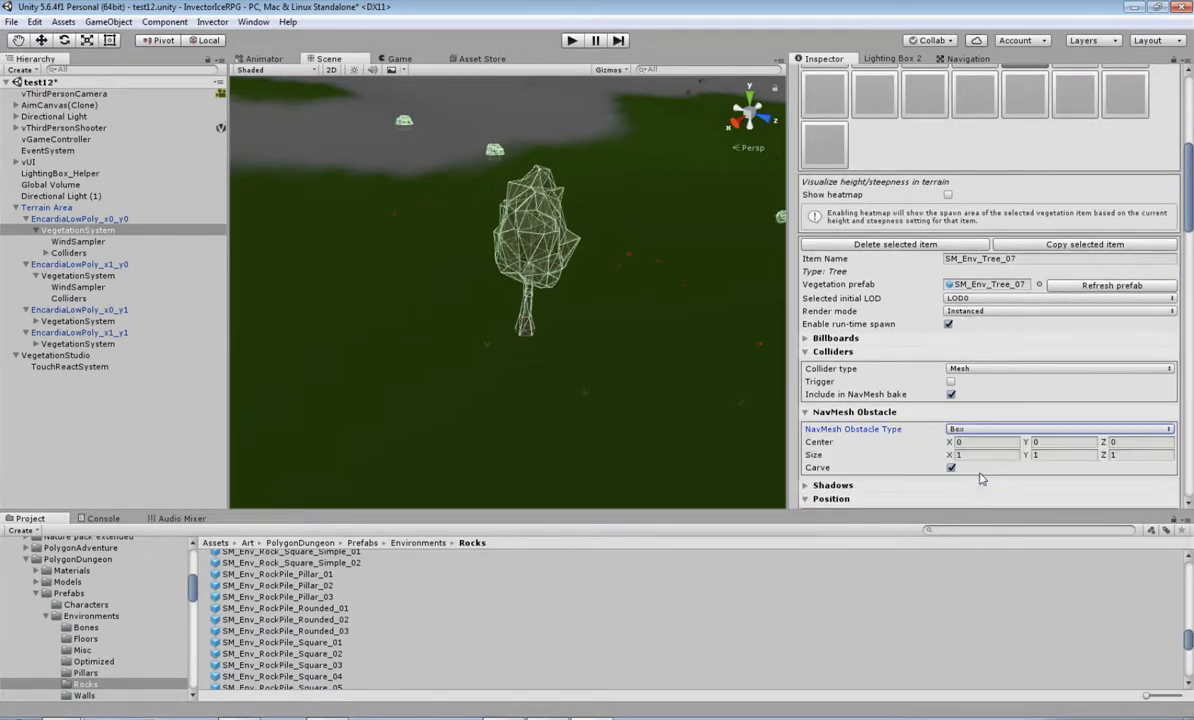
# Set the NavMesh obstacle type of SM_Env_Tree_012 to Box.
pyautogui.scroll(4, 1014, 207)
pyautogui.click(1005, 121)
pyautogui.scroll(-3, 990, 300)
pyautogui.click(962, 429)
pyautogui.click(978, 475)
# Choose a NavMesh obstacle type for the seventh vegetation item, directly after SM_Env_Tree_012.
pyautogui.scroll(4, 1000, 400)
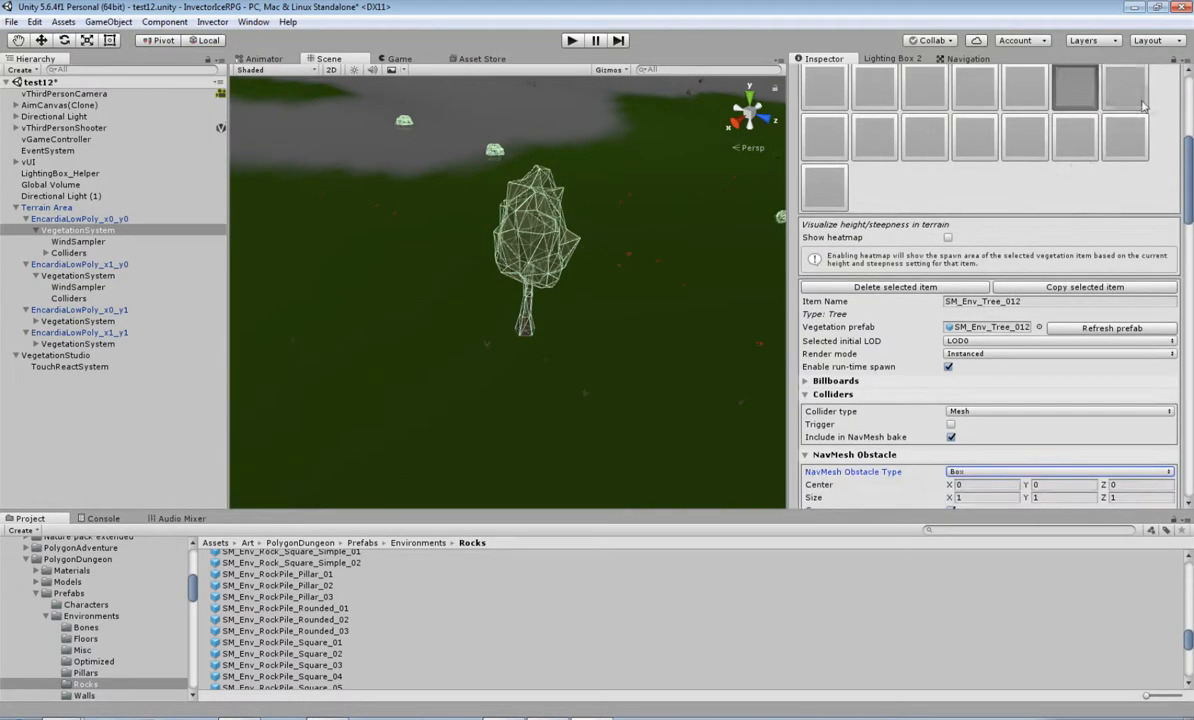
pyautogui.click(1068, 97)
pyautogui.scroll(-3, 1077, 278)
pyautogui.click(1003, 388)
pyautogui.click(925, 405)
# Set the NavMesh obstacle type of SM_Env_Tree_05 to Box.
pyautogui.scroll(4, 850, 192)
pyautogui.click(846, 190)
pyautogui.scroll(-3, 928, 360)
pyautogui.click(988, 386)
pyautogui.click(979, 434)
# Set the NavMesh obstacle type of SM_Env_Tree_02 to Box.
pyautogui.scroll(4, 960, 300)
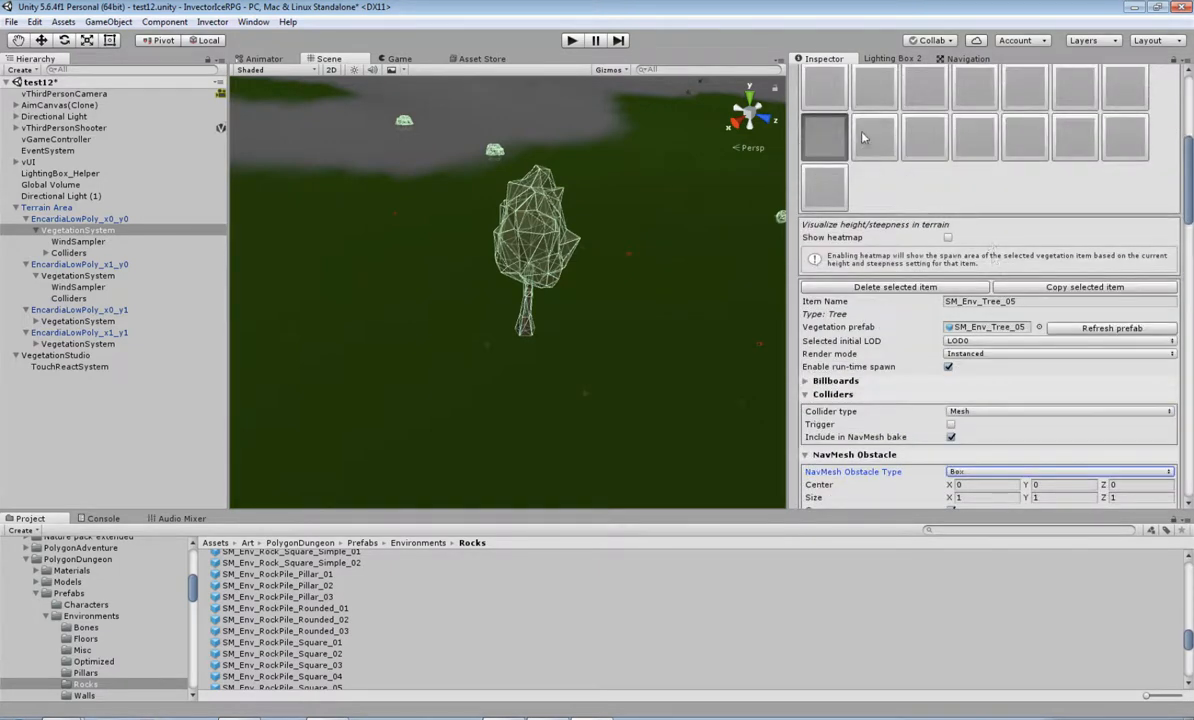
pyautogui.click(893, 145)
pyautogui.scroll(-3, 993, 347)
pyautogui.click(1020, 392)
pyautogui.click(978, 435)
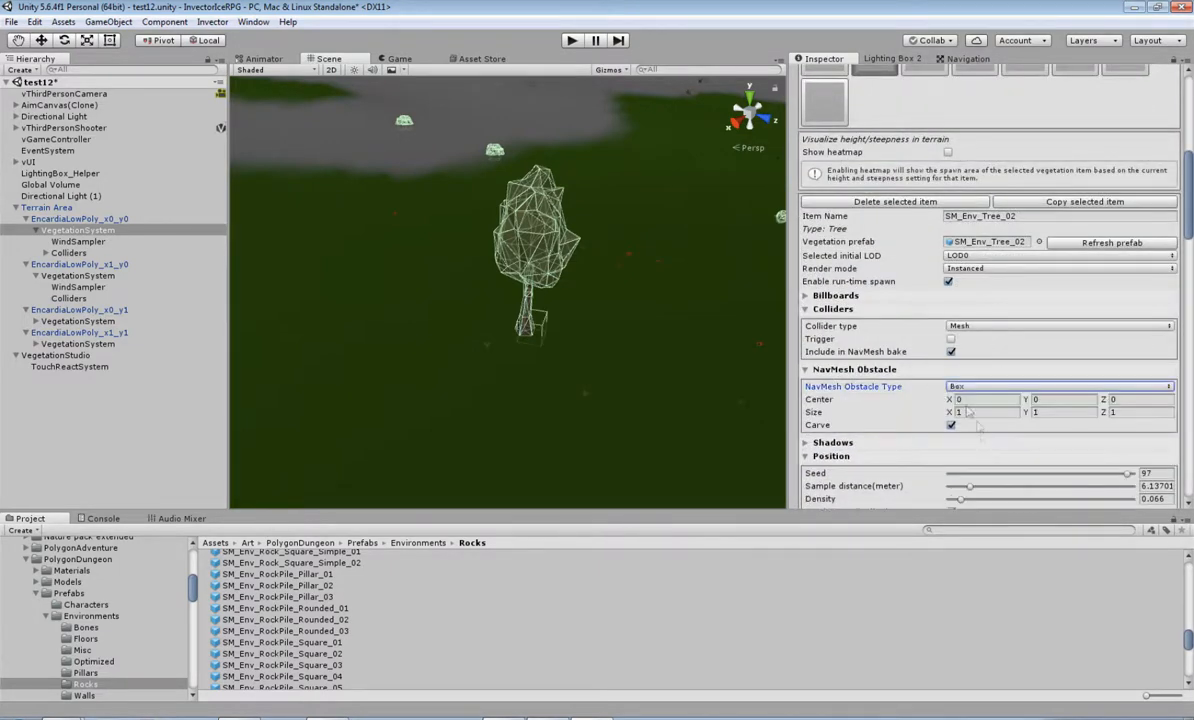
# Fit the SM_Env_Tree_02 box obstacle around the trunk with size X 1.09, center X -0.21 and center Z -0.32.
pyautogui.moveTo(612, 365); pyautogui.dragTo(594, 337, button='middle')
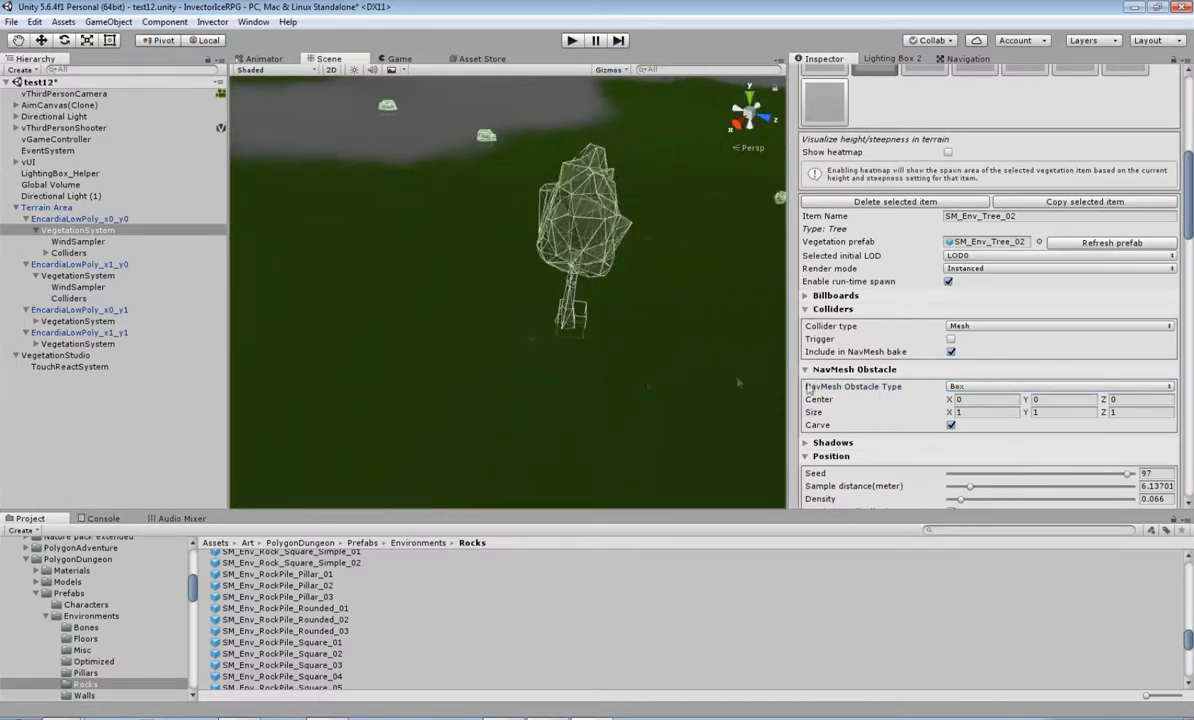
pyautogui.click(955, 412)
pyautogui.moveTo(946, 414); pyautogui.dragTo(946, 412)
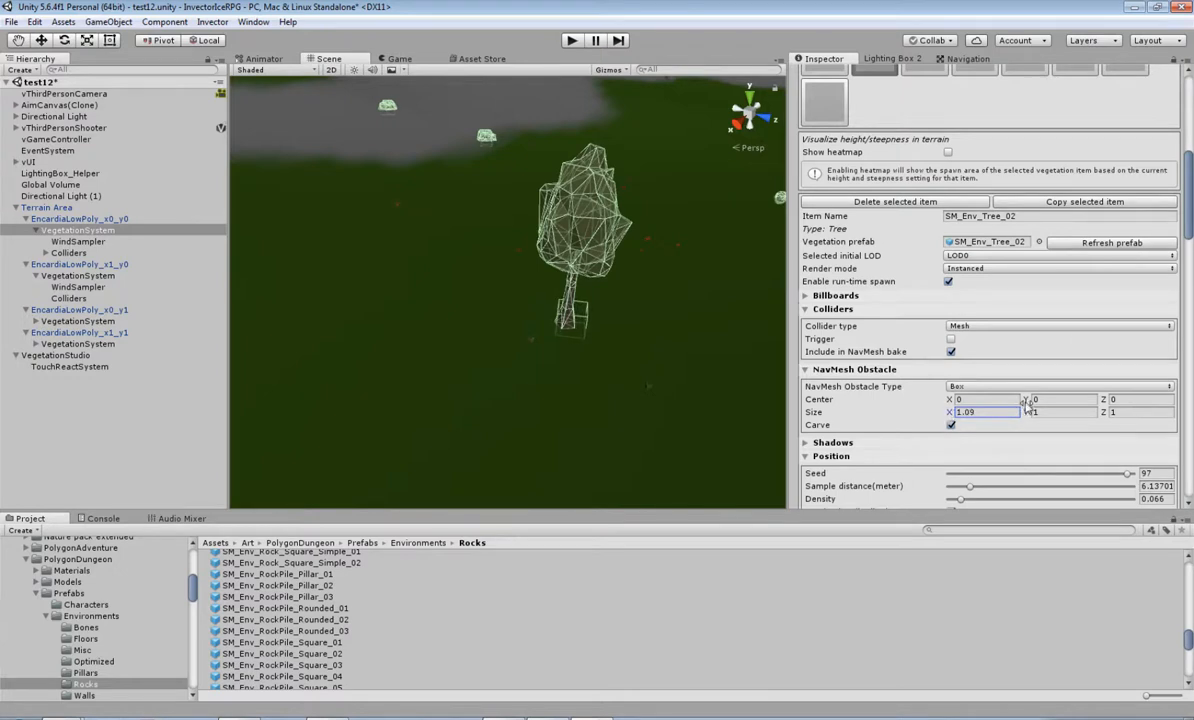
pyautogui.click(953, 401)
pyautogui.moveTo(950, 400); pyautogui.dragTo(940, 400)
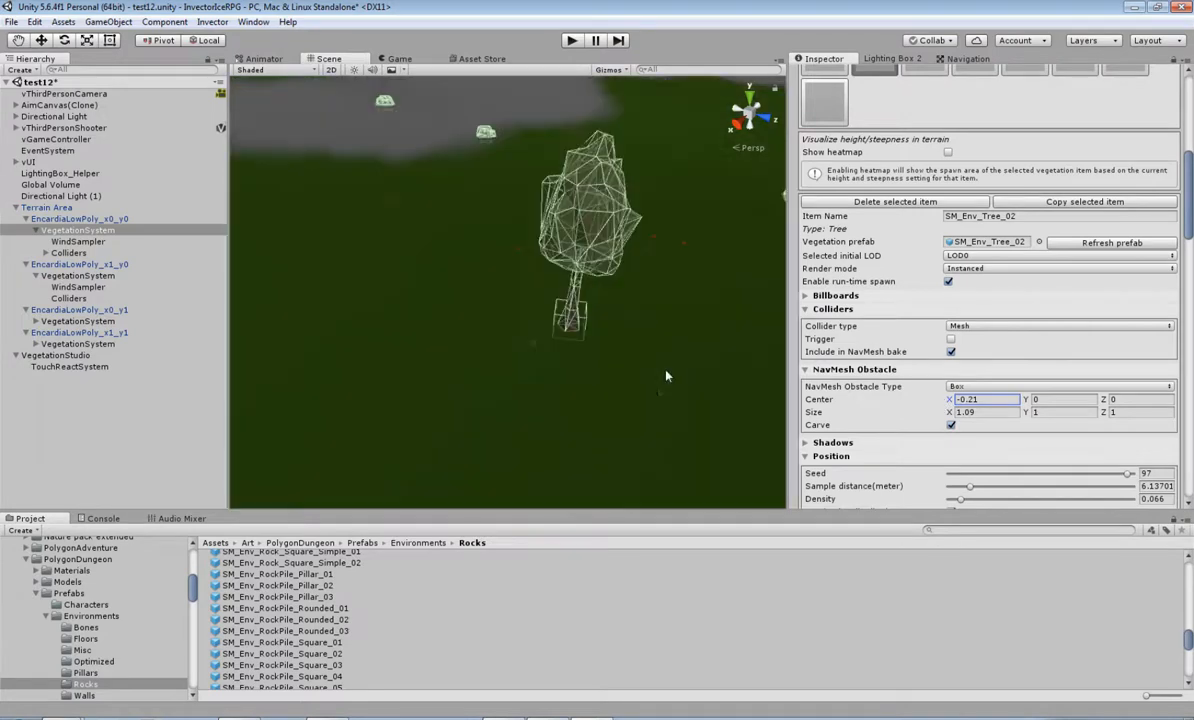
pyautogui.moveTo(667, 376); pyautogui.dragTo(911, 371, button='right')
pyautogui.moveTo(560, 318); pyautogui.dragTo(570, 319, button='middle')
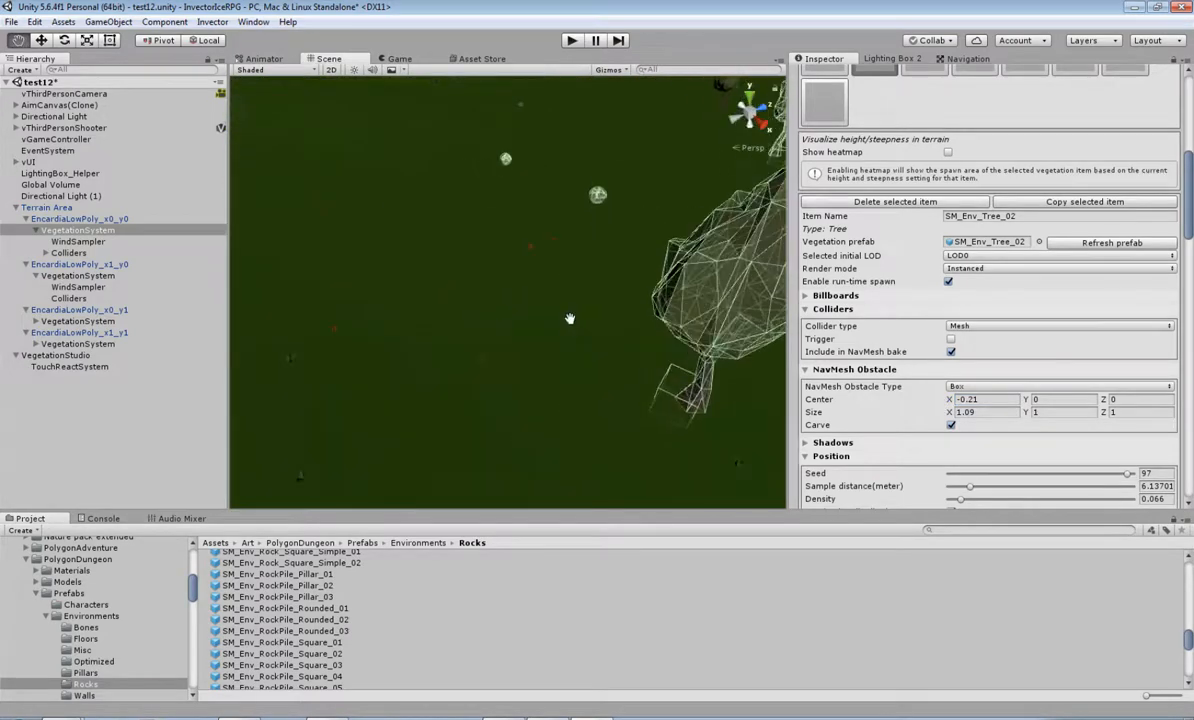
pyautogui.moveTo(1101, 400); pyautogui.dragTo(1088, 401)
# Examine how the adjusted box obstacle of SM_Env_Tree_02 sits around the tree trunks on the terrain.
pyautogui.moveTo(743, 389); pyautogui.dragTo(671, 398, button='middle')
pyautogui.scroll(5, 652, 211)
pyautogui.moveTo(652, 211); pyautogui.dragTo(654, 205, button='middle')
pyautogui.scroll(-4, 614, 259)
pyautogui.scroll(7, 584, 277)
pyautogui.moveTo(554, 293); pyautogui.dragTo(512, 303, button='middle')
pyautogui.scroll(-4, 558, 300)
pyautogui.scroll(6, 496, 315)
pyautogui.scroll(-4, 510, 303)
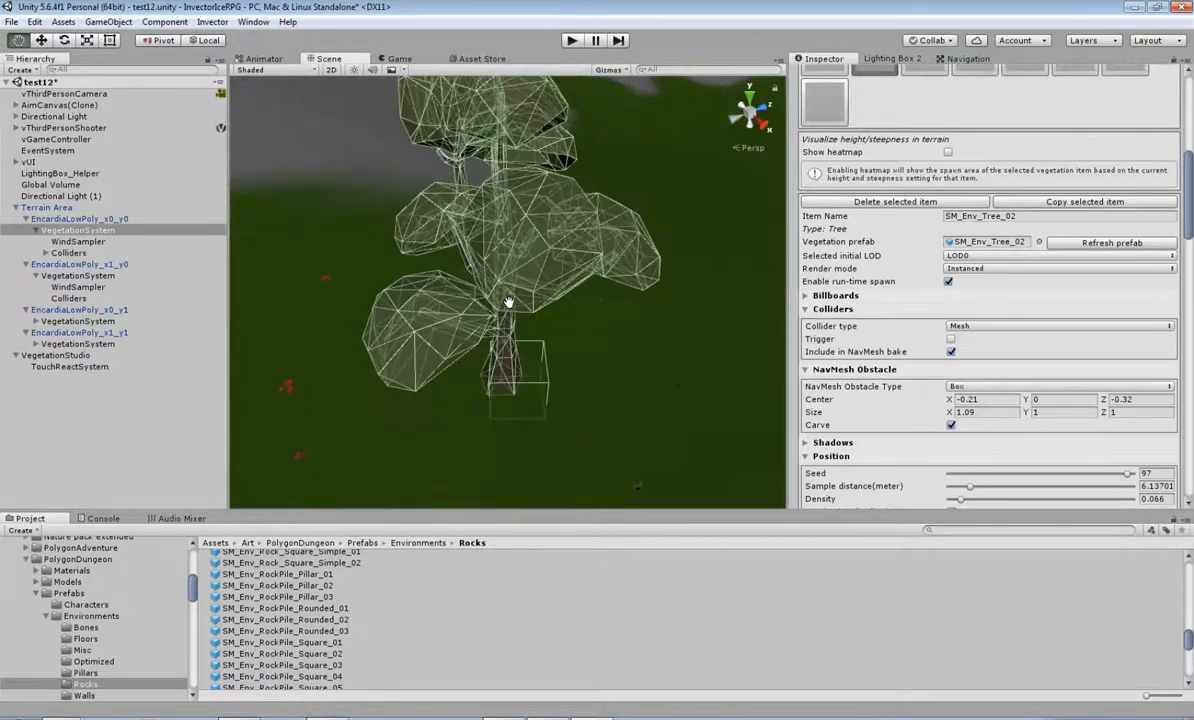
# Set the NavMesh obstacle type of SM_Env_Tree_01 to Box.
pyautogui.scroll(2, 915, 148)
pyautogui.click(931, 108)
pyautogui.scroll(-2, 933, 345)
pyautogui.click(952, 343)
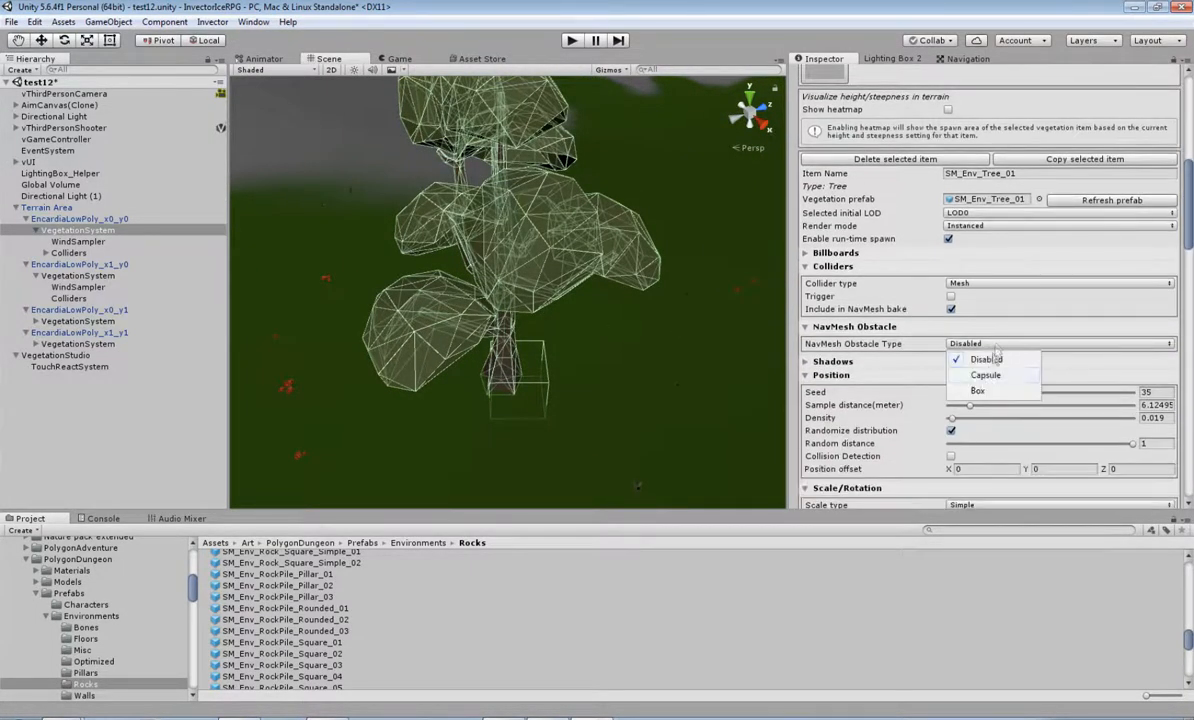
pyautogui.click(977, 392)
pyautogui.scroll(-5, 600, 248)
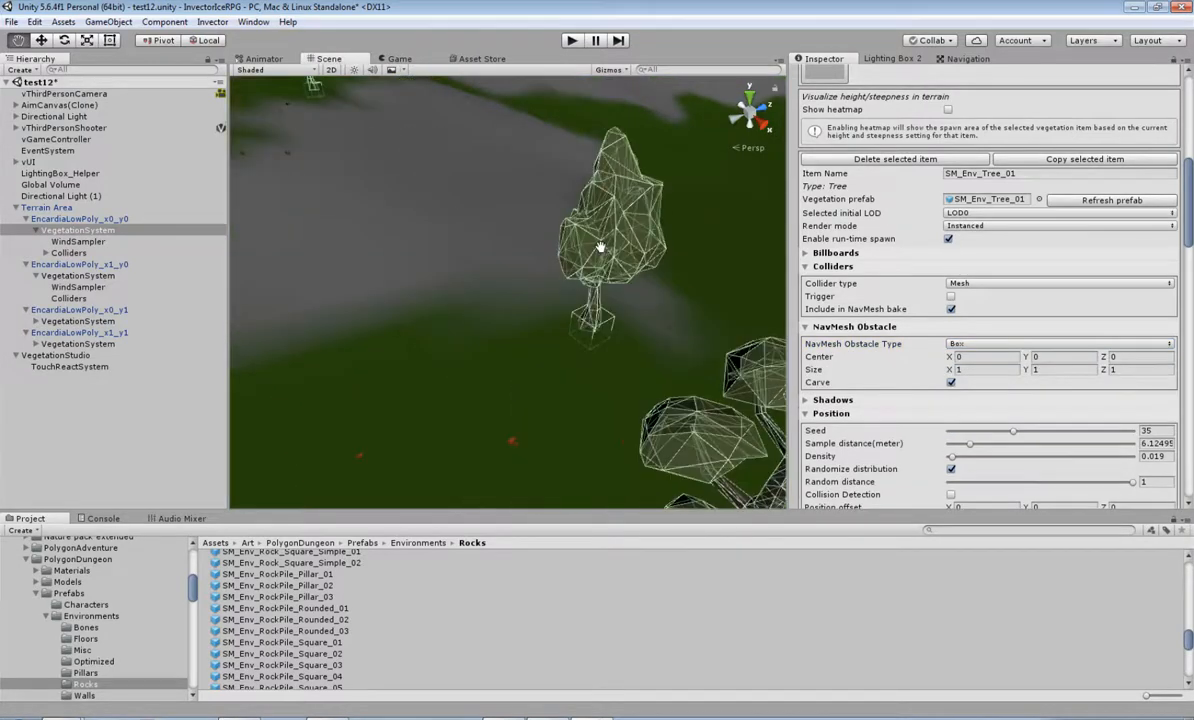
# Set the NavMesh obstacle type of SM_Env_Tree_04 to Box.
pyautogui.scroll(4, 860, 250)
pyautogui.click(972, 95)
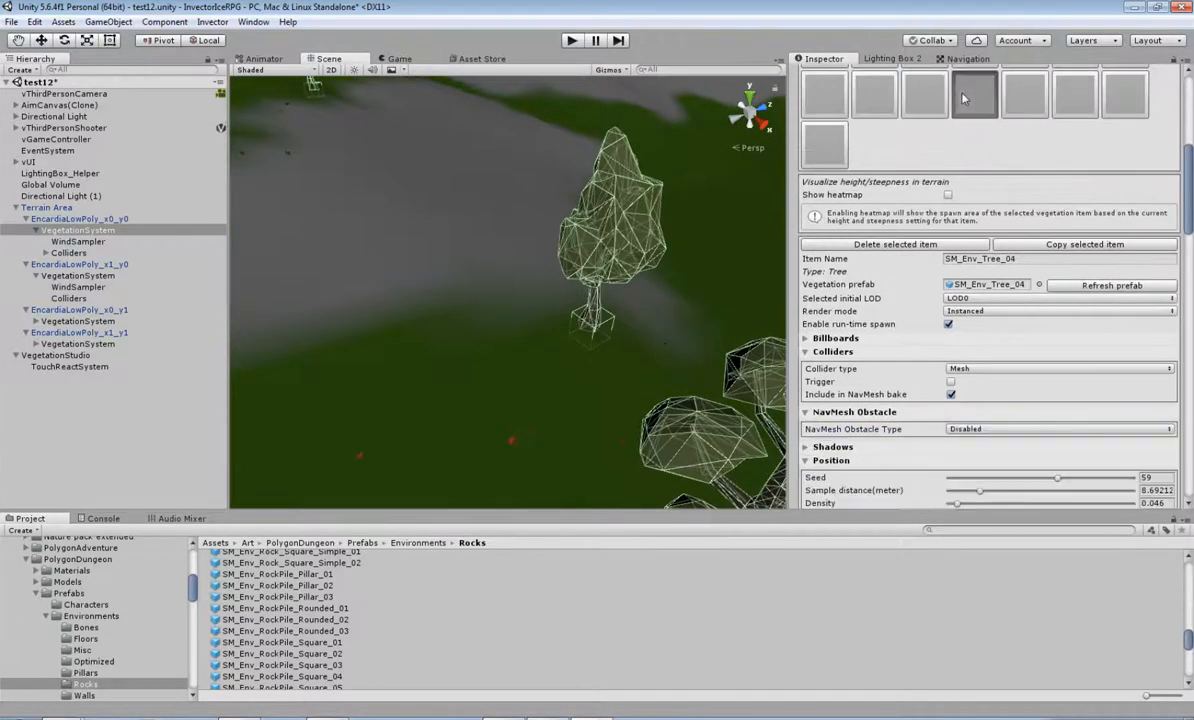
pyautogui.scroll(-3, 1000, 320)
pyautogui.click(977, 388)
pyautogui.click(978, 434)
# Set the NavMesh obstacle type of SM_Env_Tree_03 to Box and check SM_Env_Flower_05 and SM_Env_Grass_01 for obstacle settings.
pyautogui.scroll(4, 978, 250)
pyautogui.click(1025, 135)
pyautogui.scroll(-3, 1040, 320)
pyautogui.click(987, 388)
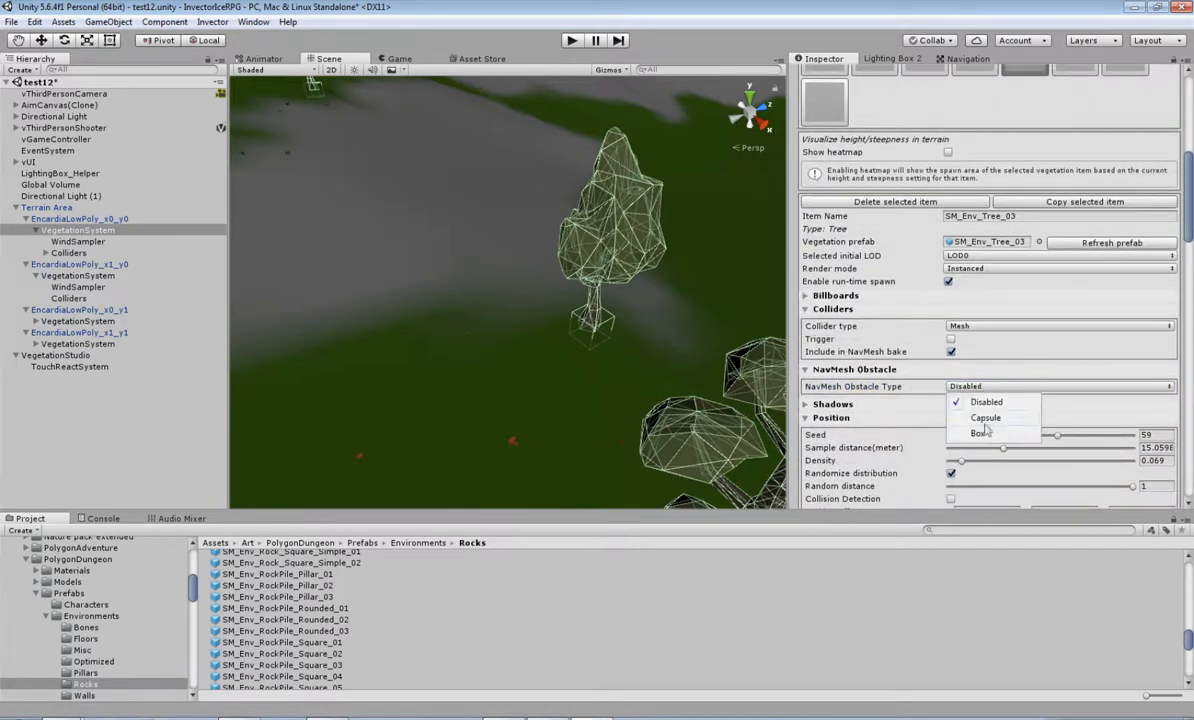
pyautogui.click(977, 434)
pyautogui.scroll(4, 992, 266)
pyautogui.click(1076, 148)
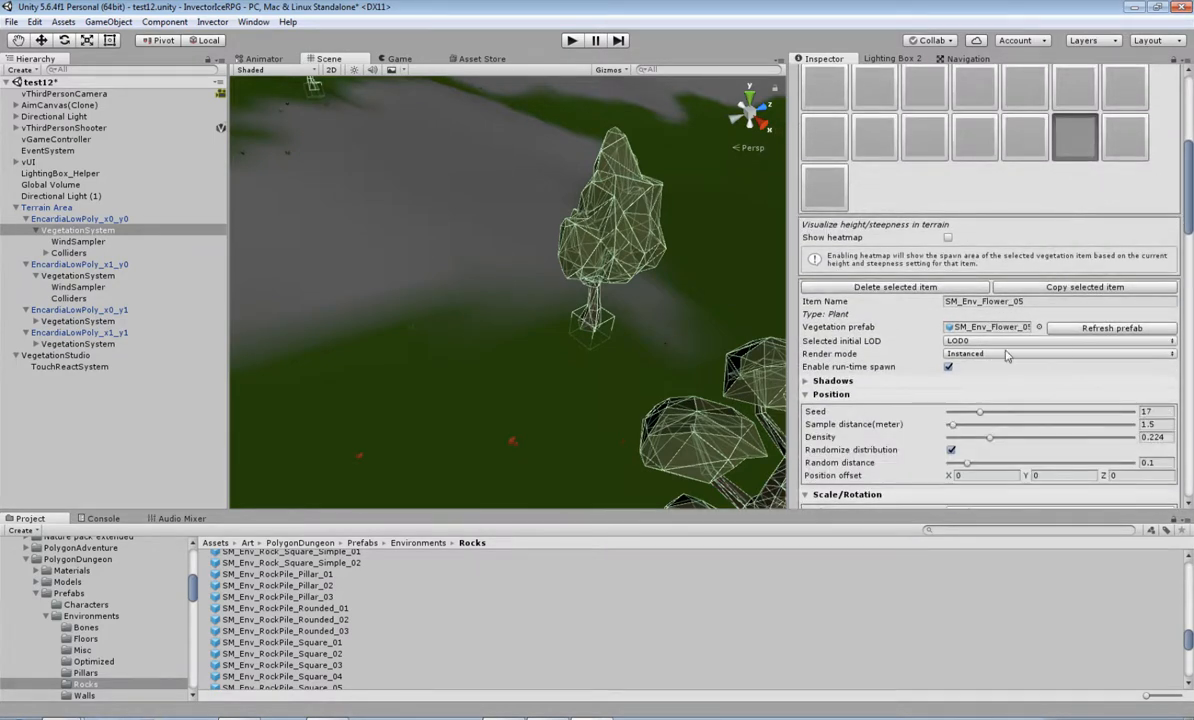
pyautogui.click(1030, 148)
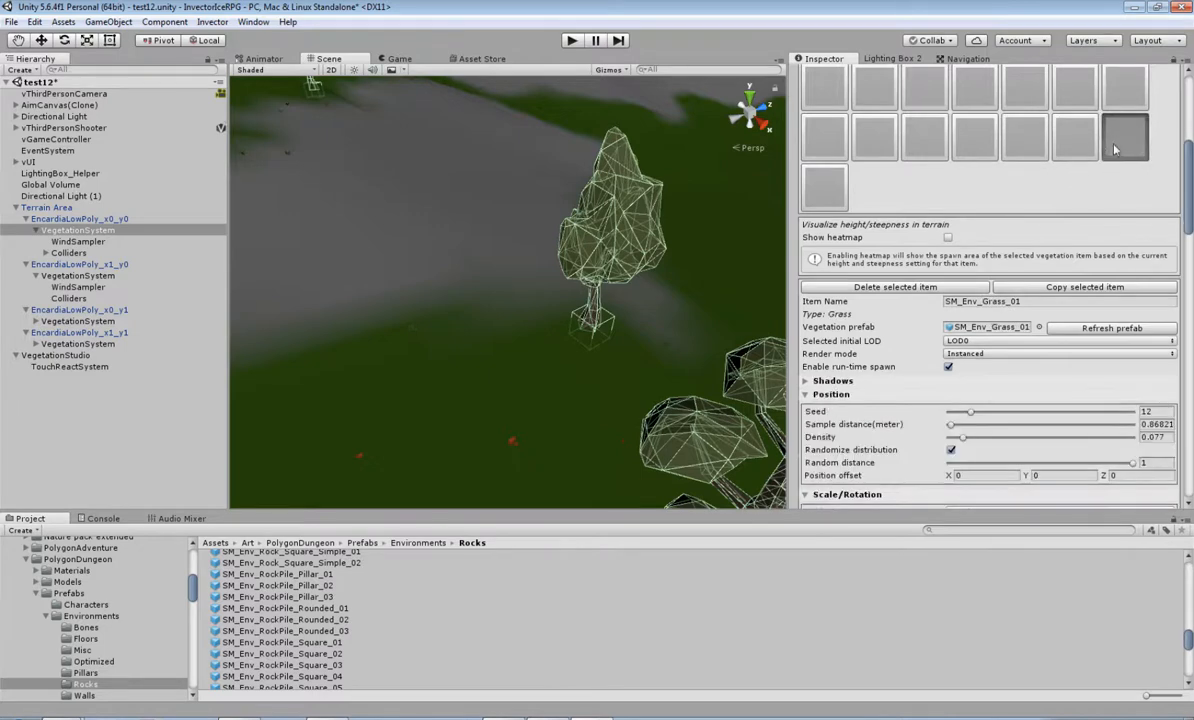
# Start a new NavMesh bake using the existing agent settings.
pyautogui.scroll(10, 818, 204)
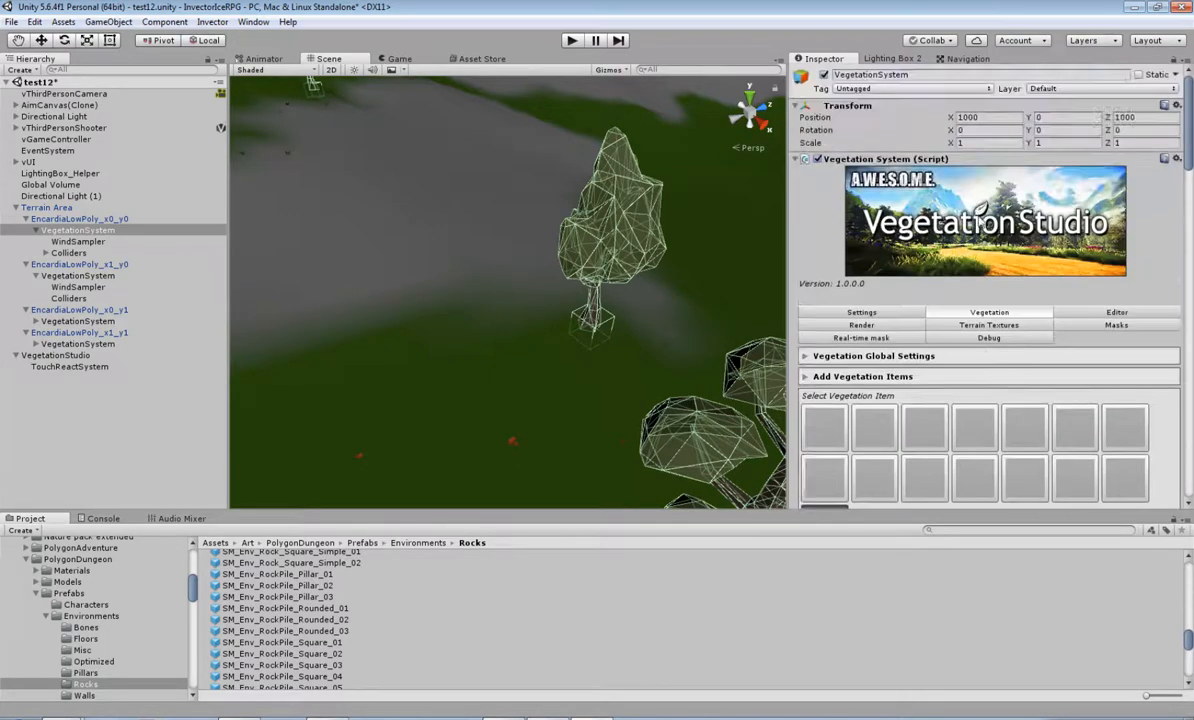
pyautogui.scroll(-1, 988, 329)
pyautogui.click(969, 59)
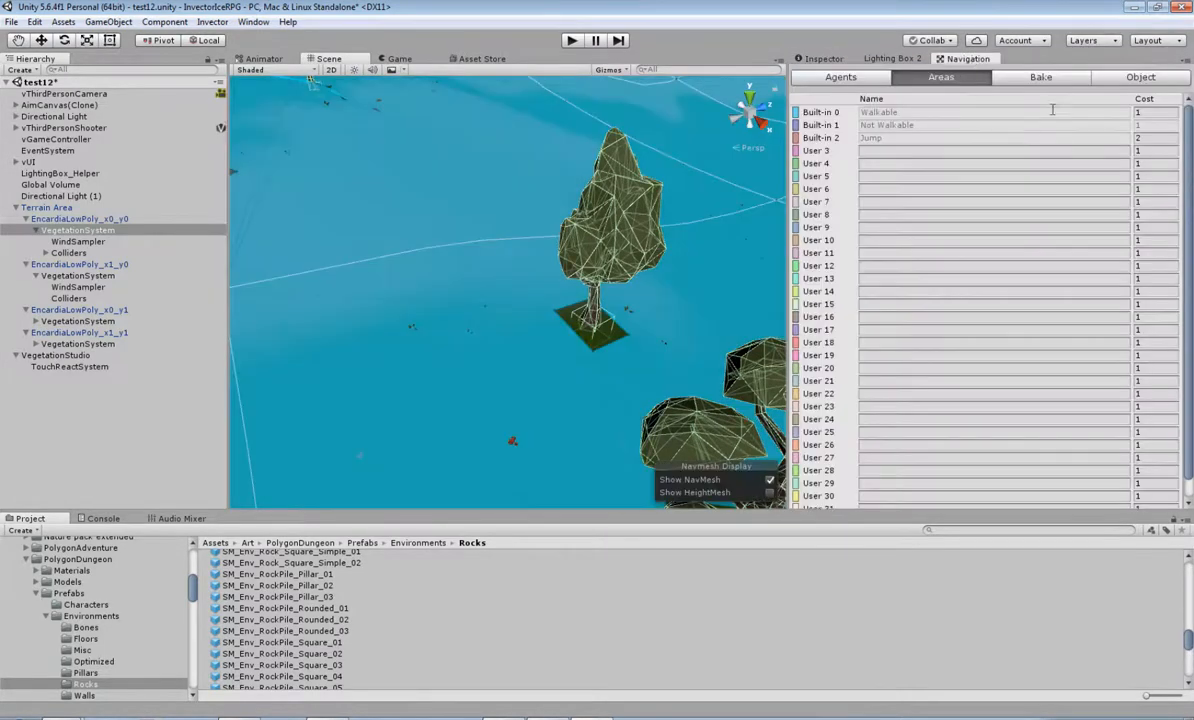
pyautogui.click(1058, 79)
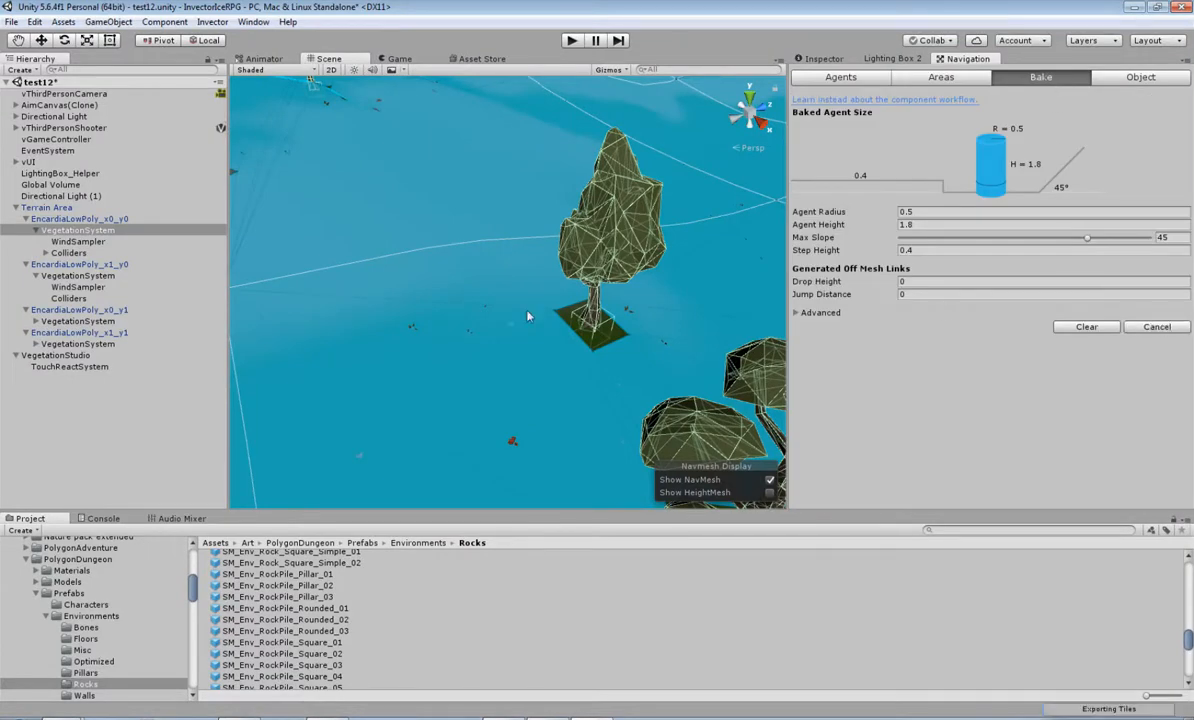
# Examine the box NavMesh obstacles around the tree trunks across the terrain while the bake runs.
pyautogui.scroll(-10, 488, 331)
pyautogui.scroll(5, 543, 361)
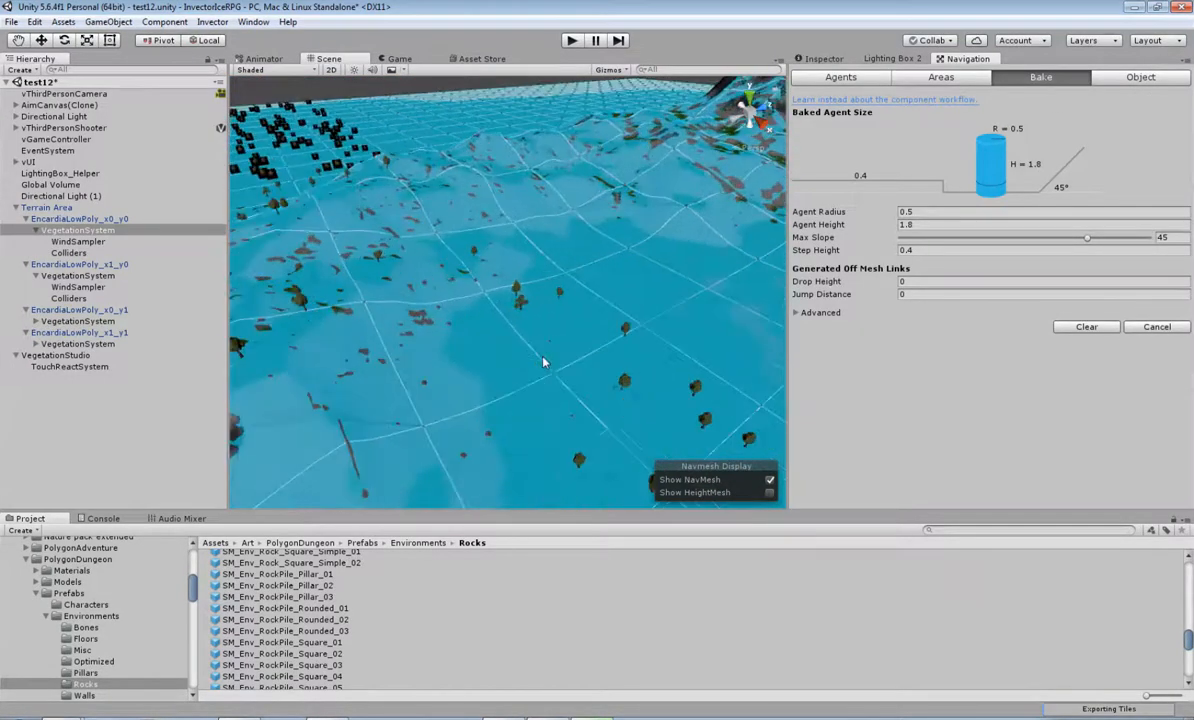
pyautogui.scroll(5, 545, 380)
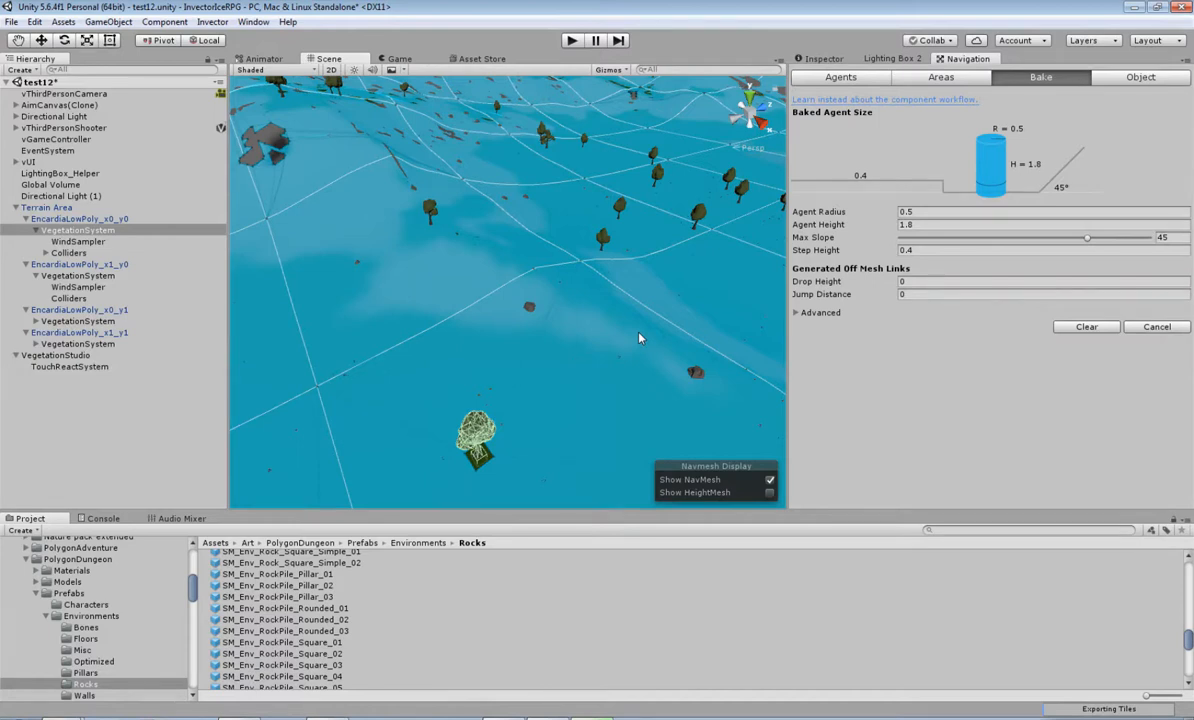
pyautogui.scroll(4, 454, 336)
pyautogui.moveTo(454, 336); pyautogui.dragTo(472, 404, button='middle')
pyautogui.scroll(4, 601, 399)
pyautogui.scroll(3, 601, 399)
pyautogui.moveTo(594, 394); pyautogui.dragTo(536, 358, button='middle')
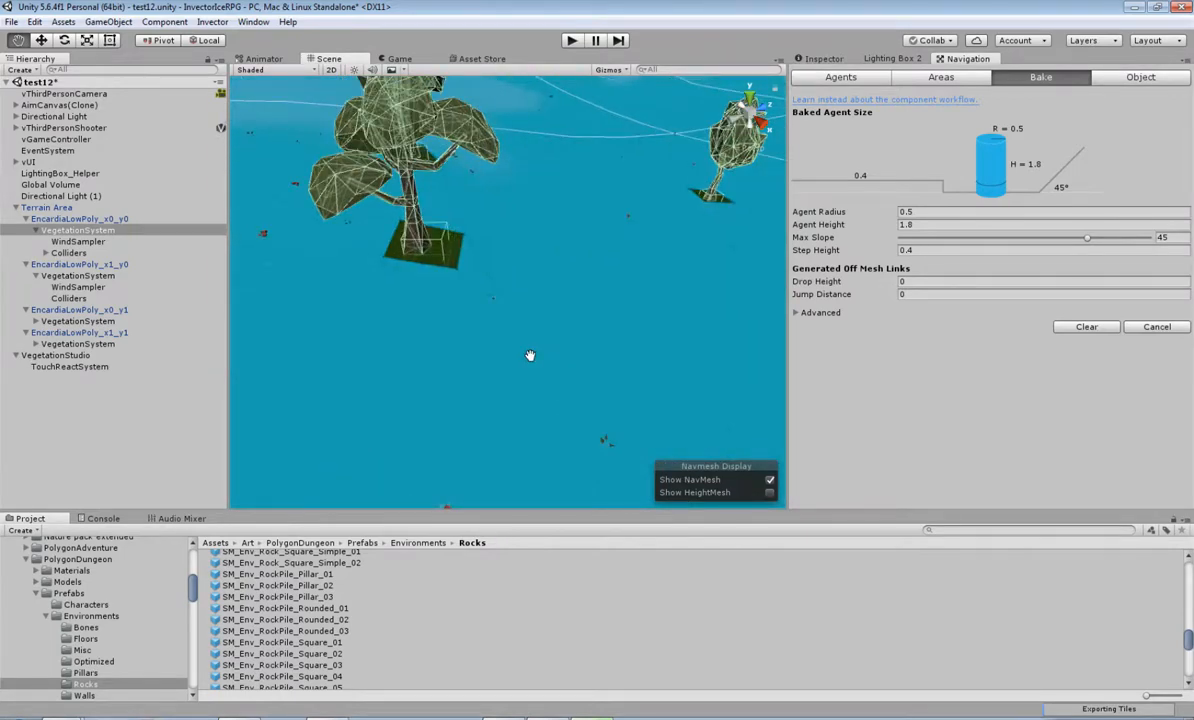
pyautogui.scroll(-6, 493, 366)
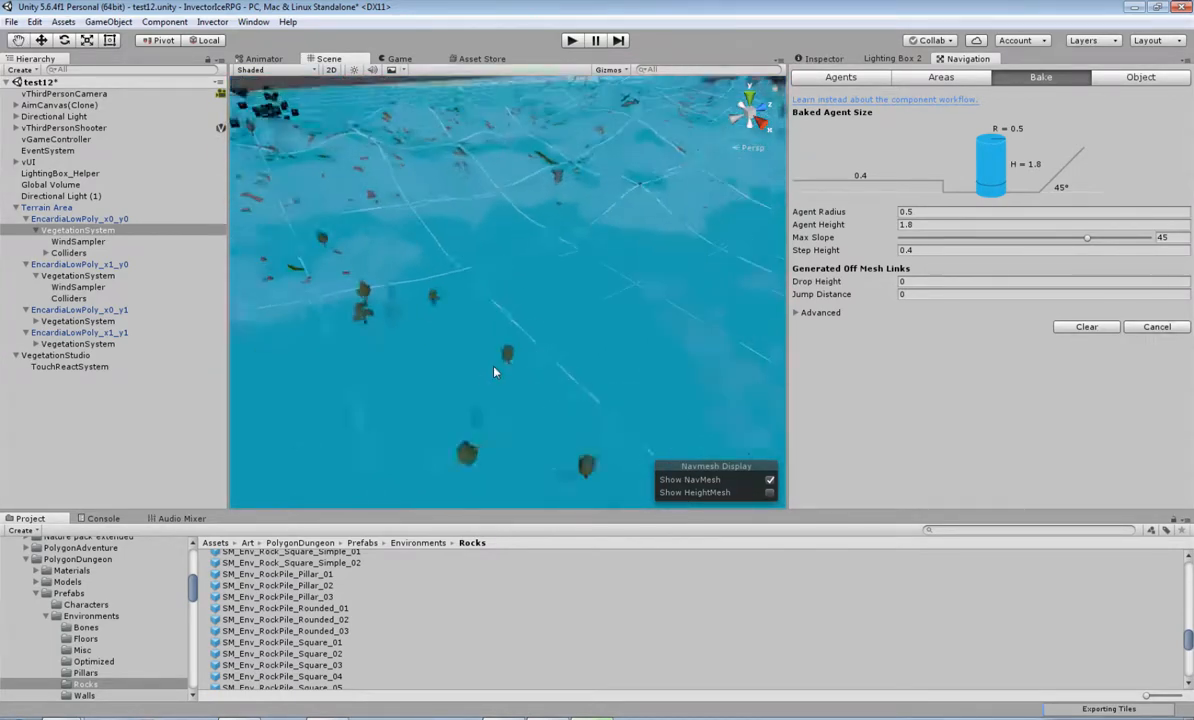
pyautogui.scroll(5, 534, 373)
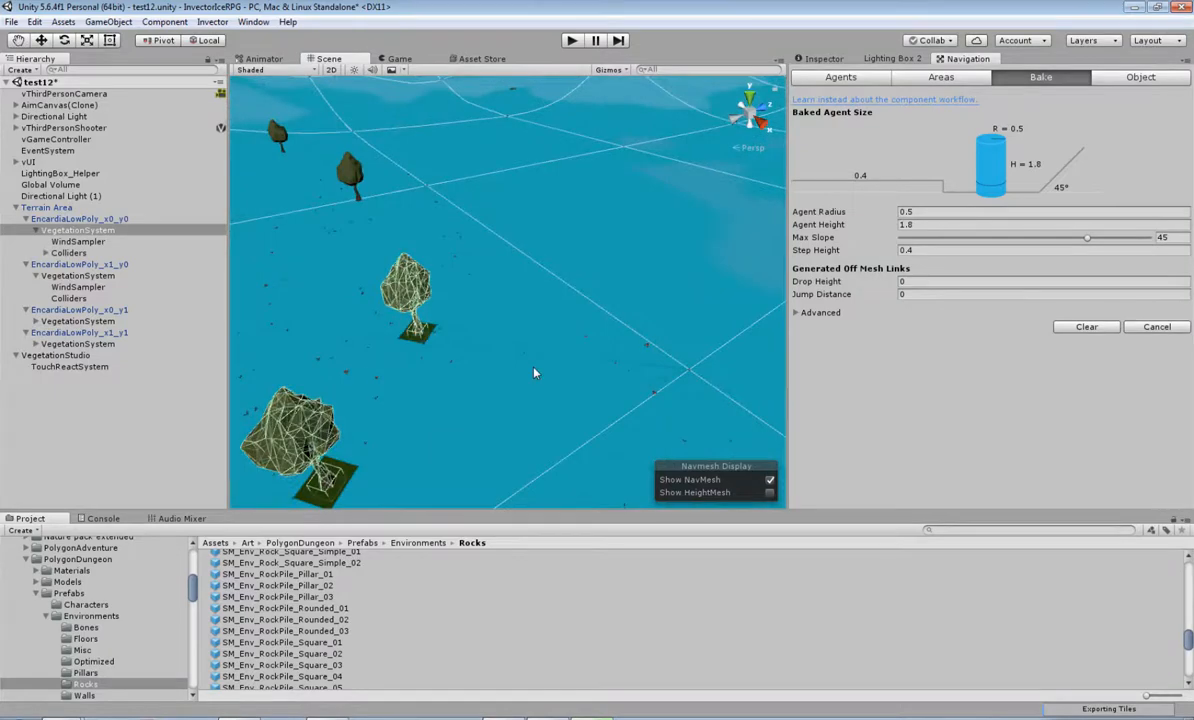
pyautogui.moveTo(554, 389); pyautogui.dragTo(551, 366, button='middle')
pyautogui.scroll(-5, 554, 372)
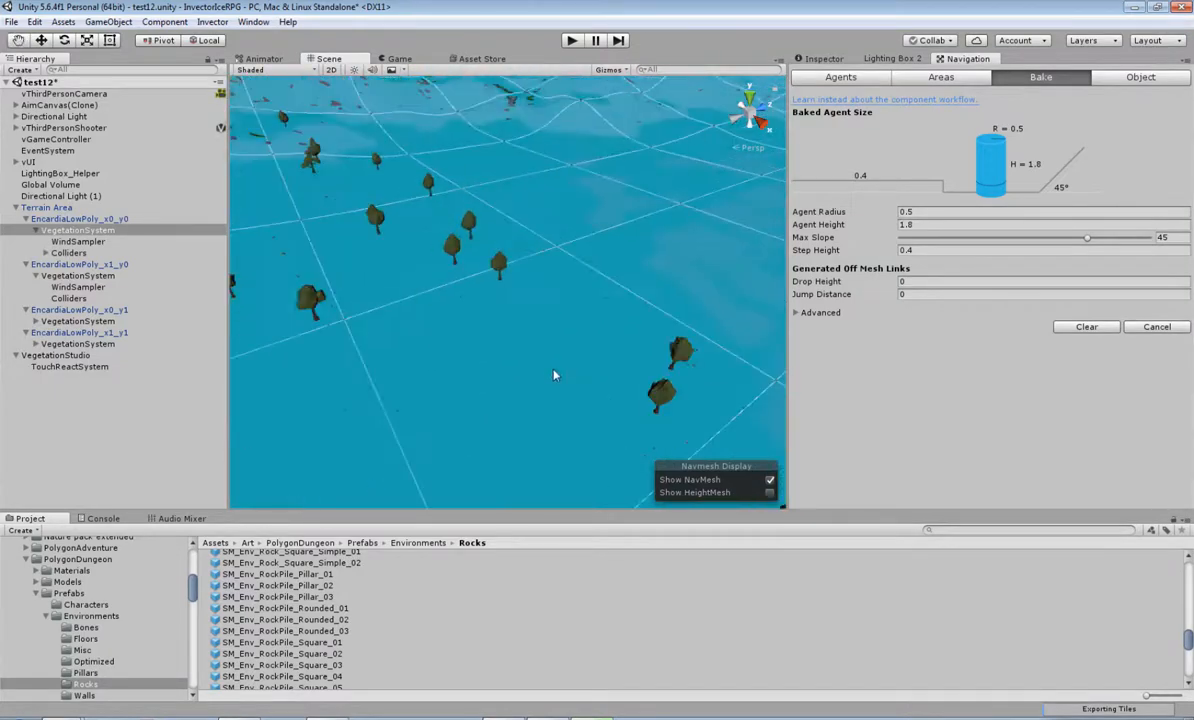
pyautogui.moveTo(617, 405); pyautogui.dragTo(568, 354, button='middle')
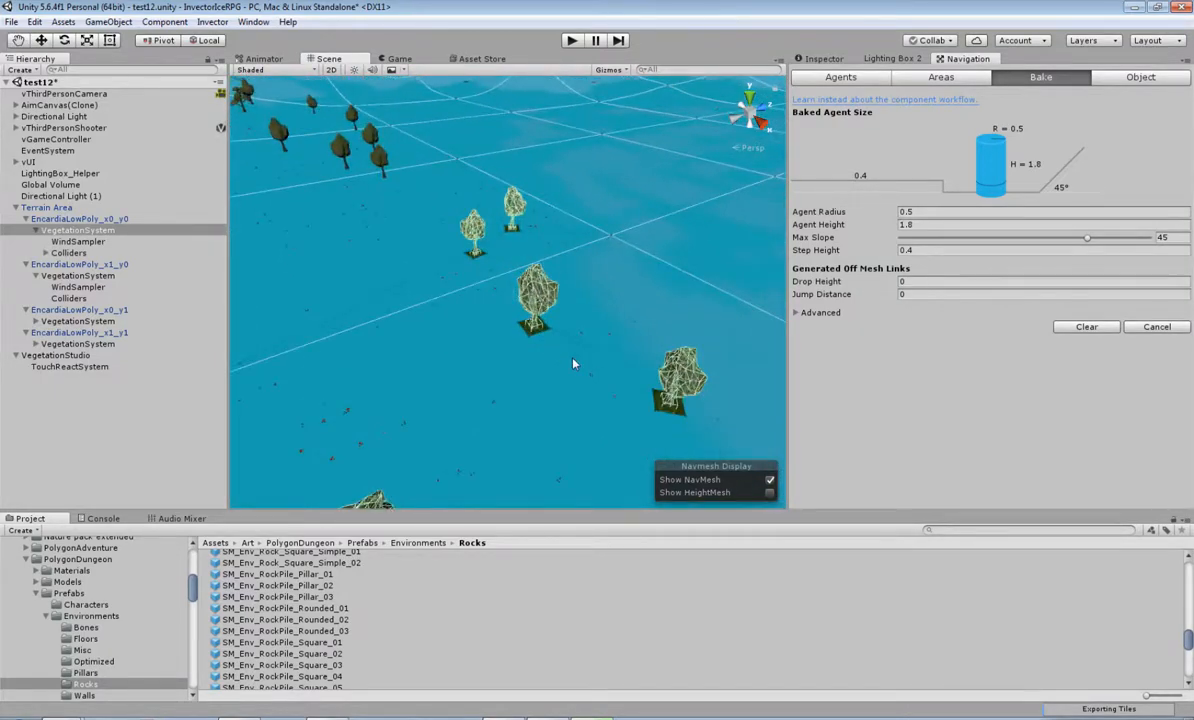
pyautogui.scroll(-5, 530, 378)
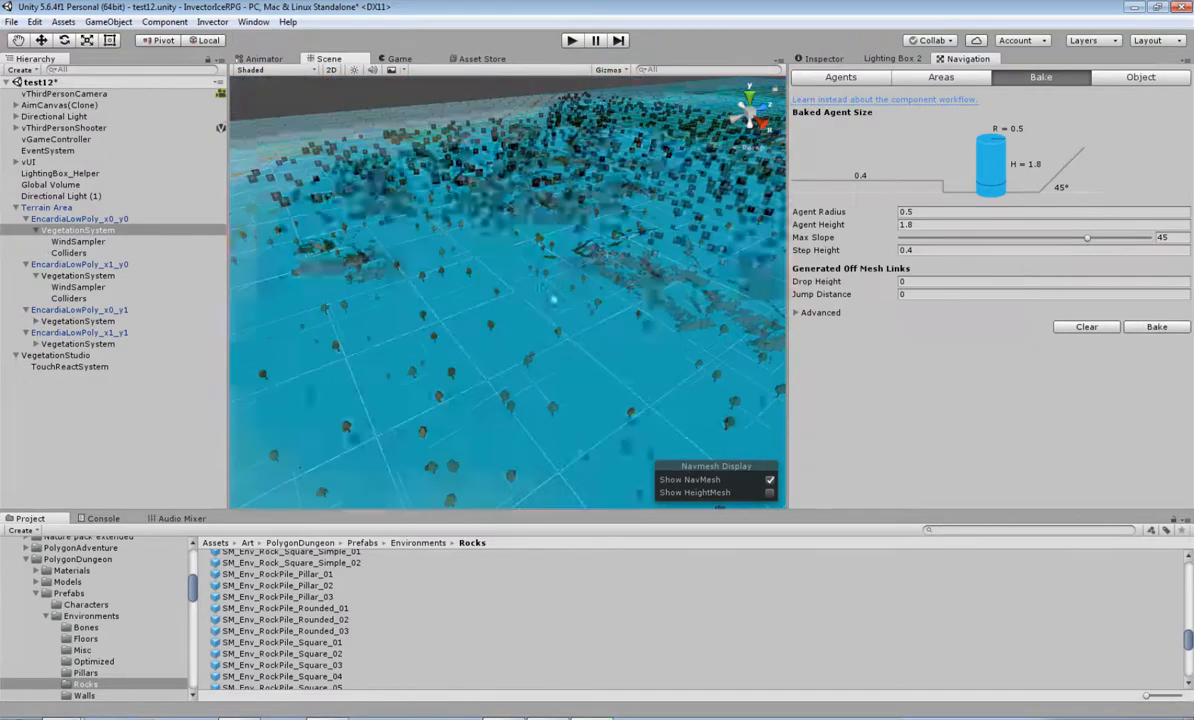
# Toggle the NavMesh display off and on, and inspect the baked NavMesh around the trees, rocks and slopes.
pyautogui.click(769, 481)
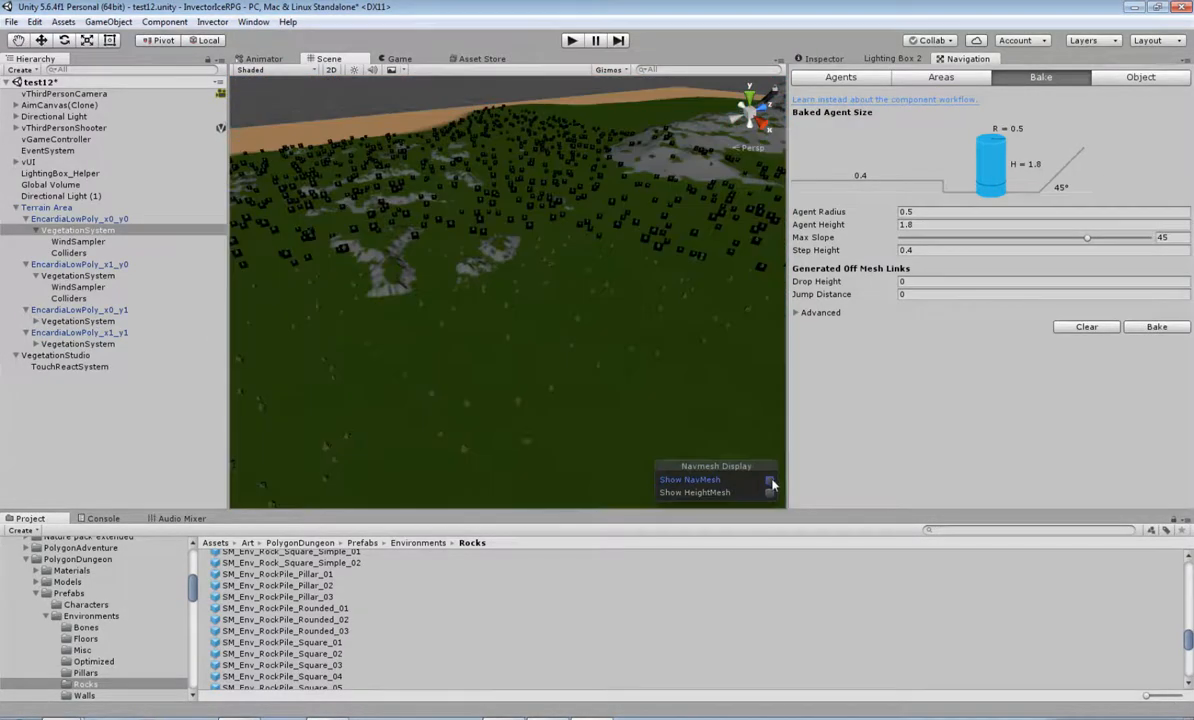
pyautogui.click(769, 481)
pyautogui.scroll(5, 701, 333)
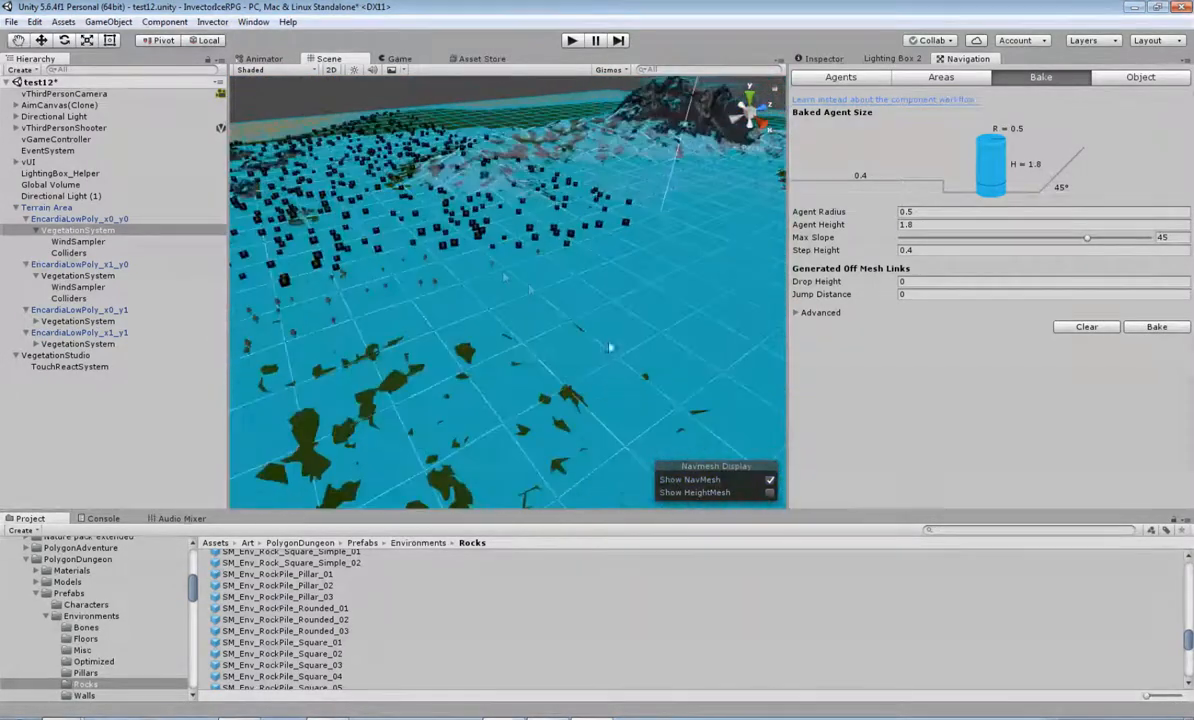
pyautogui.scroll(4, 491, 268)
pyautogui.moveTo(498, 228); pyautogui.dragTo(517, 240, button='middle')
pyautogui.scroll(3, 517, 240)
pyautogui.moveTo(577, 312); pyautogui.dragTo(527, 297, button='middle')
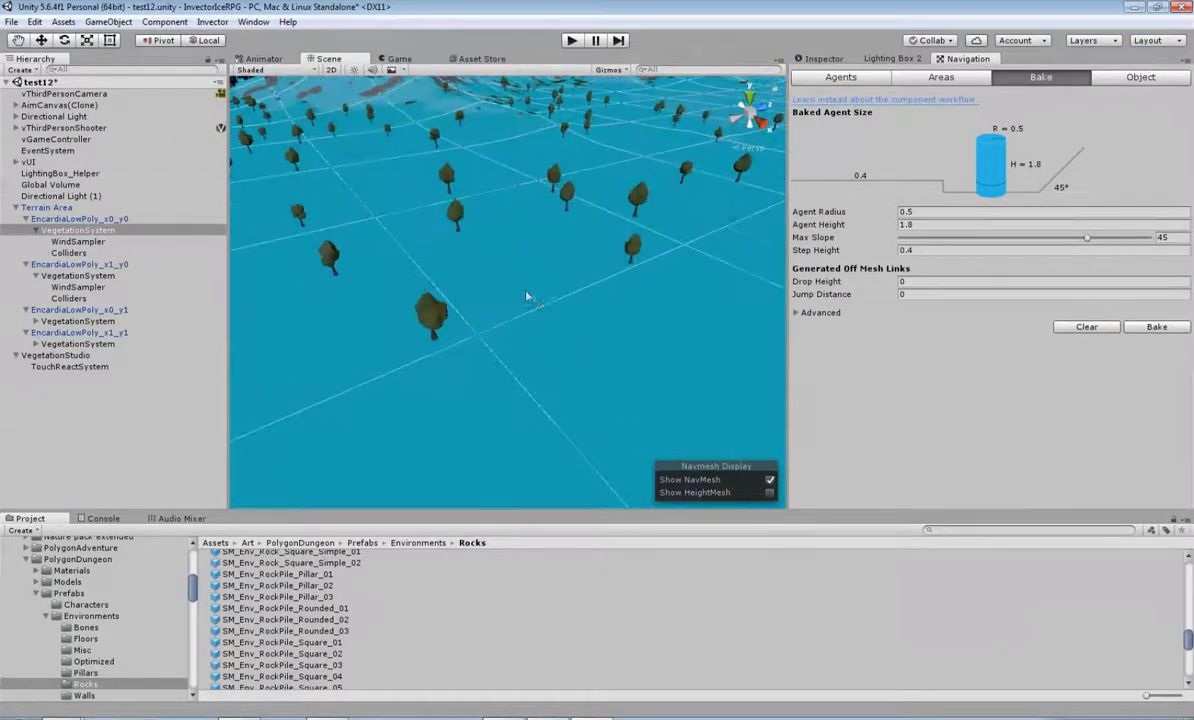
pyautogui.scroll(3, 518, 299)
pyautogui.moveTo(573, 255); pyautogui.dragTo(610, 344, button='middle')
pyautogui.scroll(3, 581, 272)
pyautogui.scroll(-4, 600, 290)
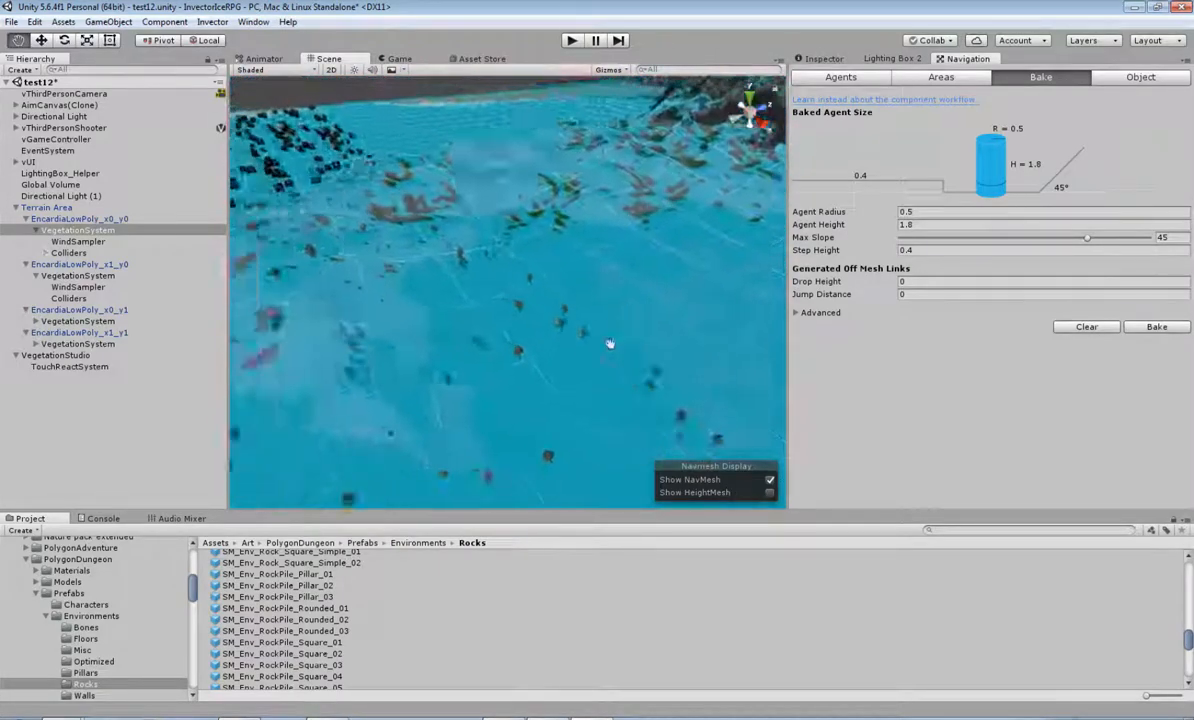
pyautogui.scroll(-3, 615, 335)
pyautogui.moveTo(625, 300); pyautogui.dragTo(643, 327, button='middle')
# Return to the VegetationSystem component settings and start Play mode to test the terrain.
pyautogui.click(822, 58)
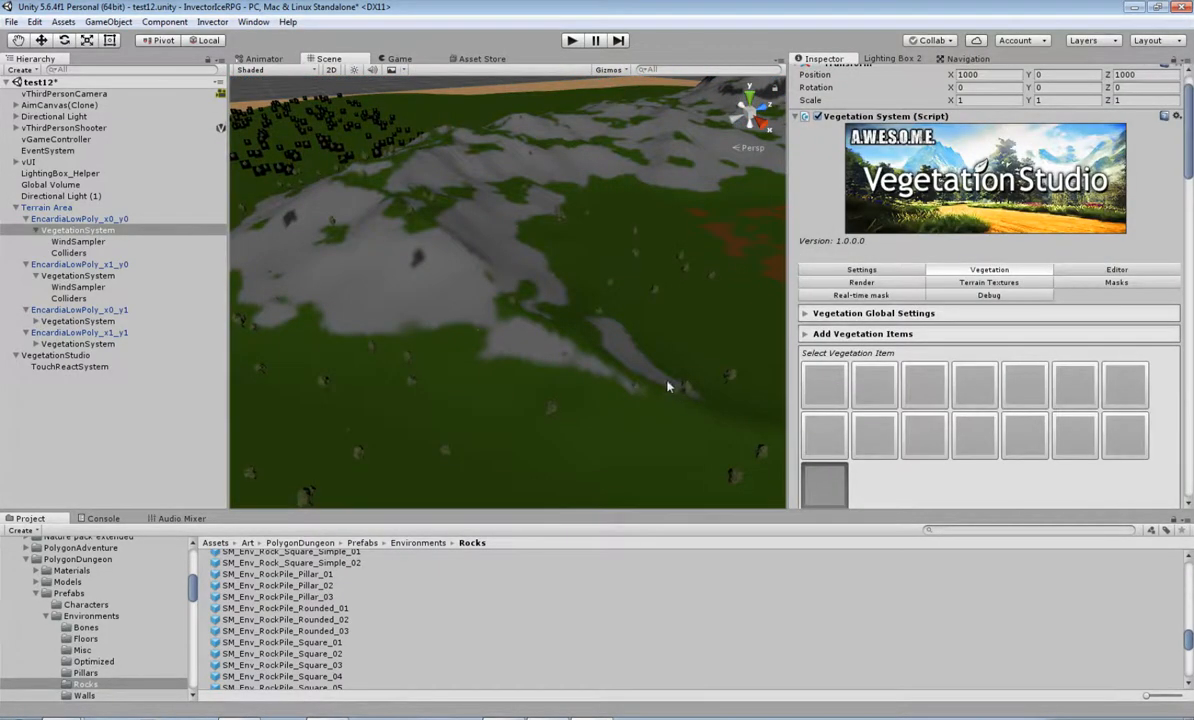
pyautogui.scroll(3, 665, 375)
pyautogui.click(572, 40)
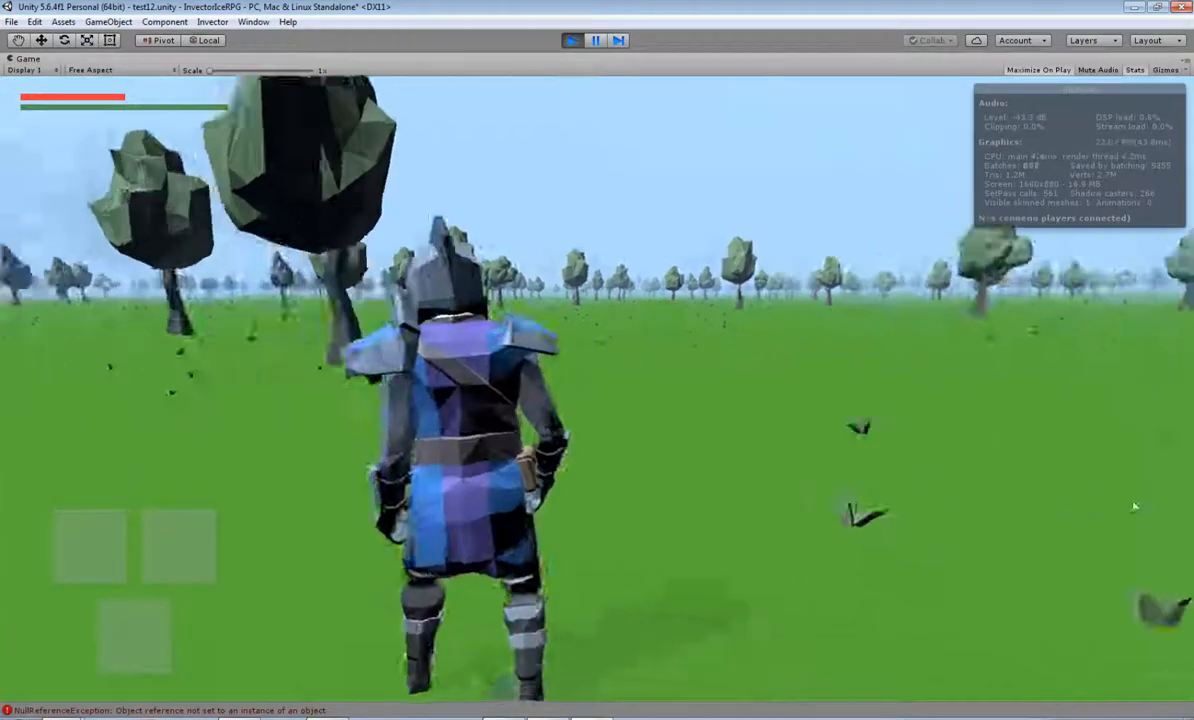
# Run the character among the trees and toward the hills to check the vegetation and the rendering statistics in the game.
pyautogui.hotkey('shift', 'w')
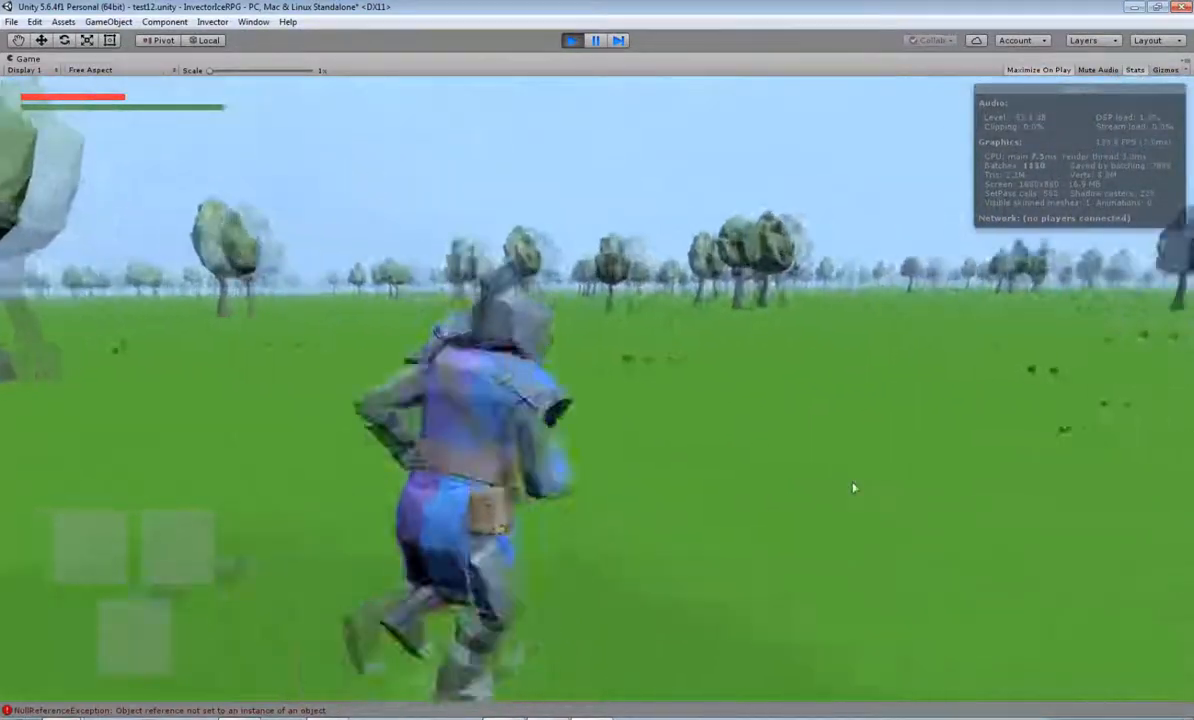
pyautogui.press('shift')
pyautogui.press('s')
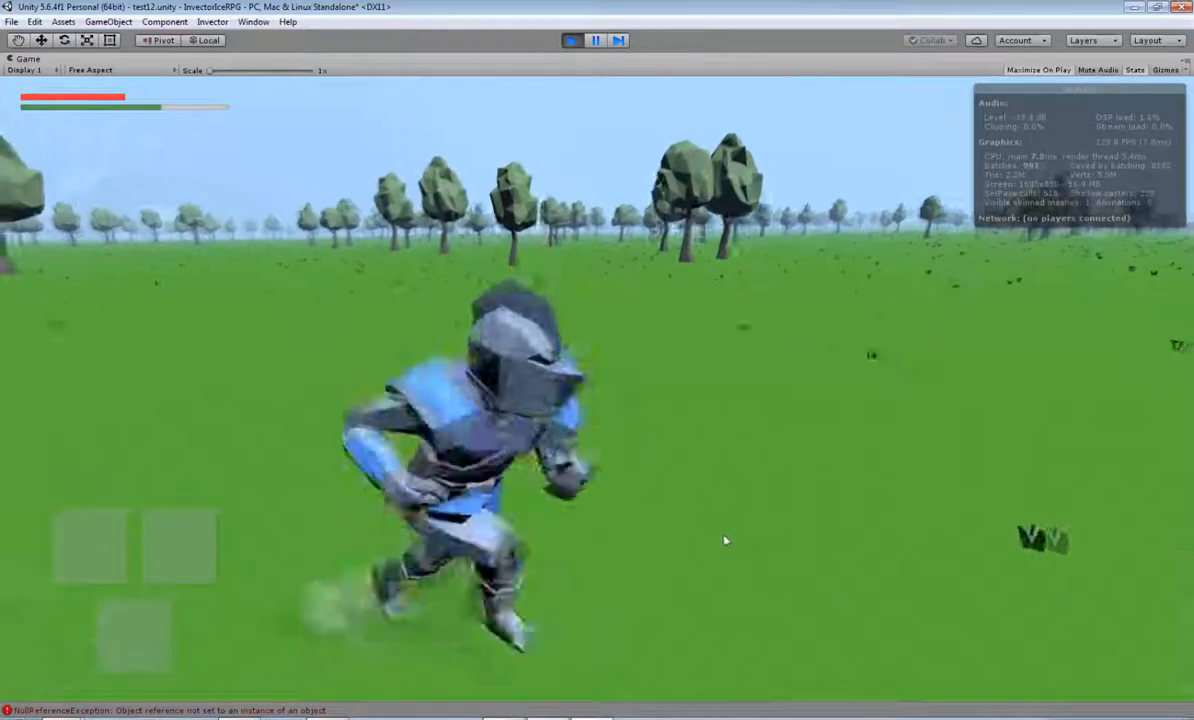
pyautogui.press('w')
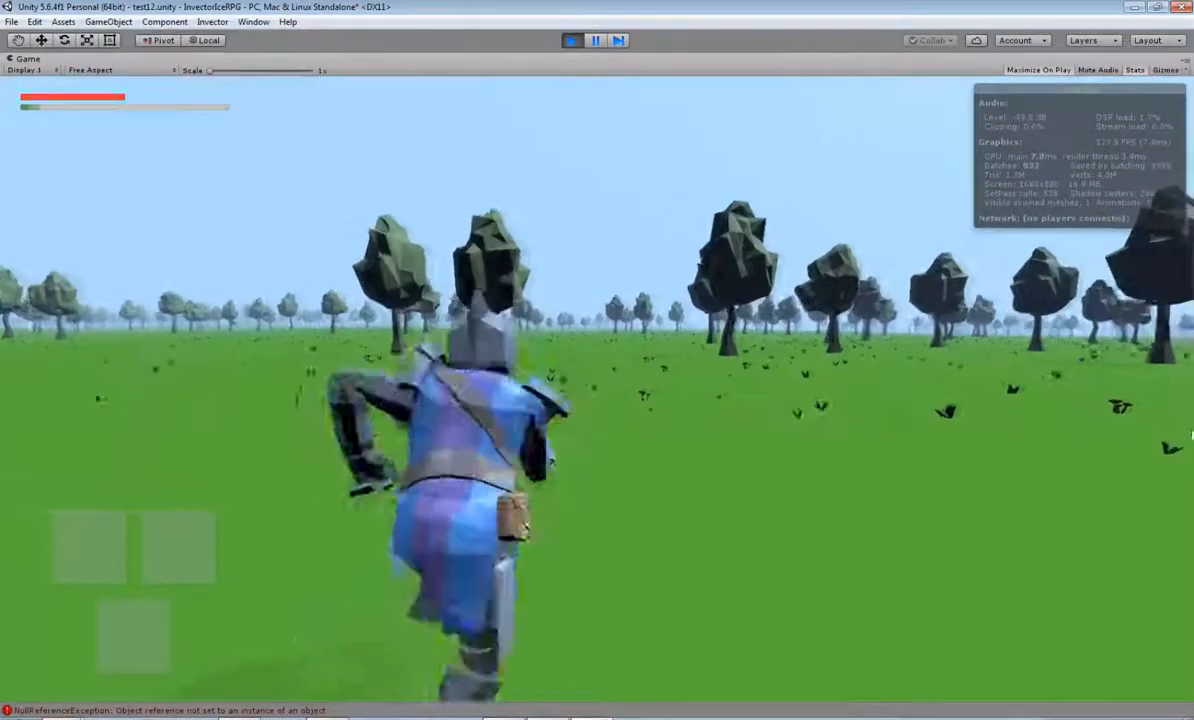
pyautogui.press('d')
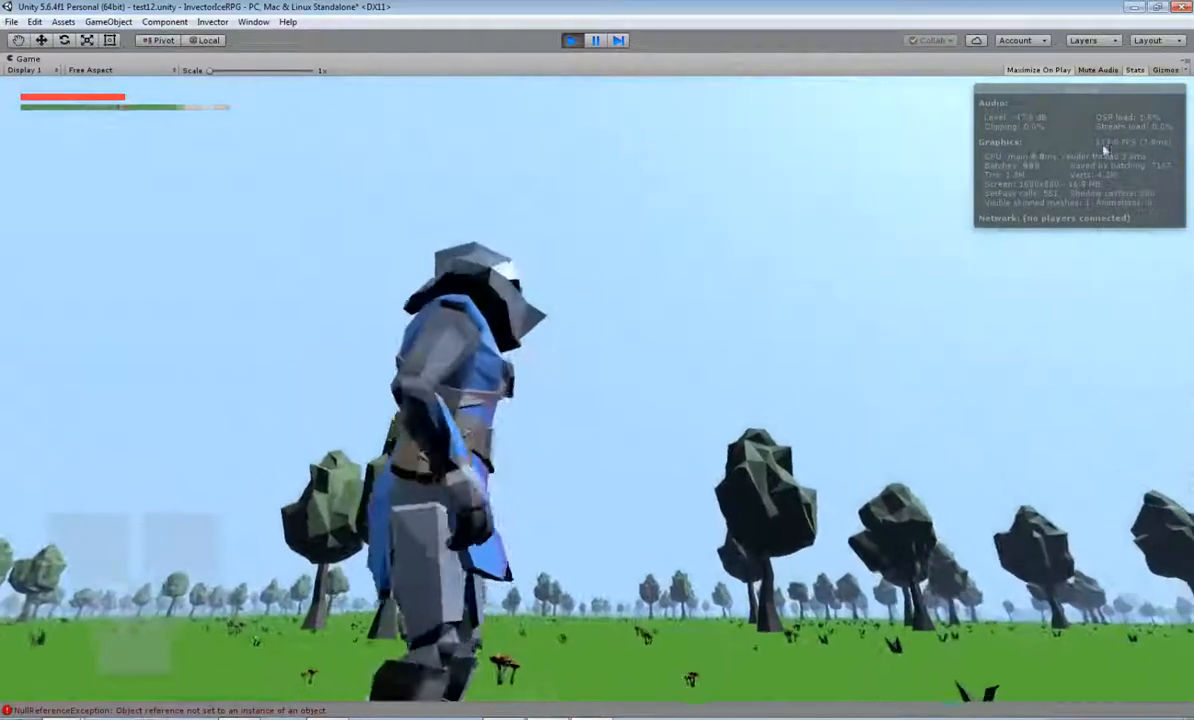
pyautogui.press('w')
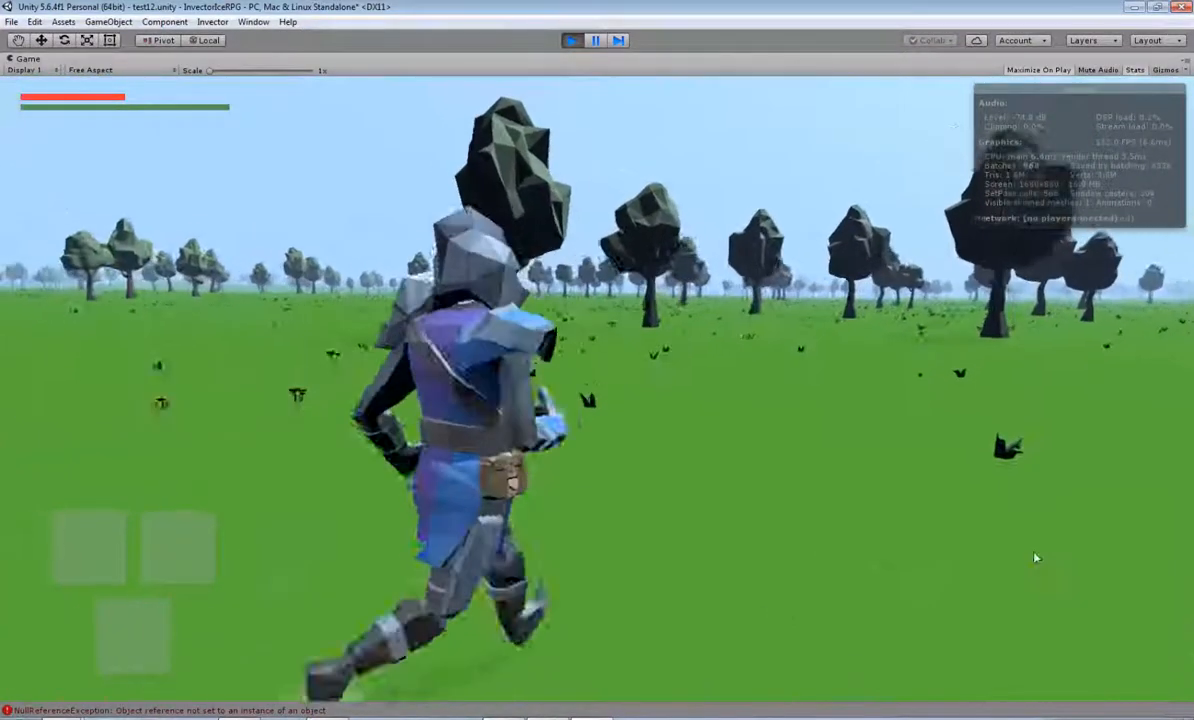
pyautogui.press('shift')
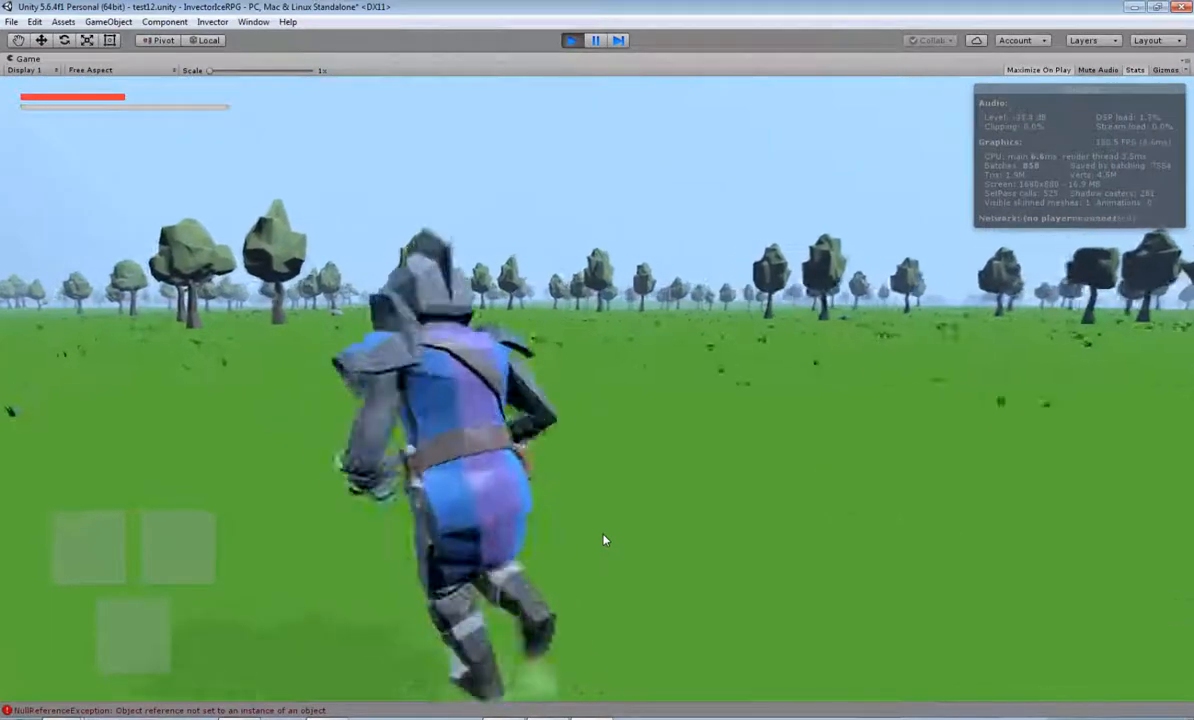
pyautogui.press('s')
pyautogui.press('d')
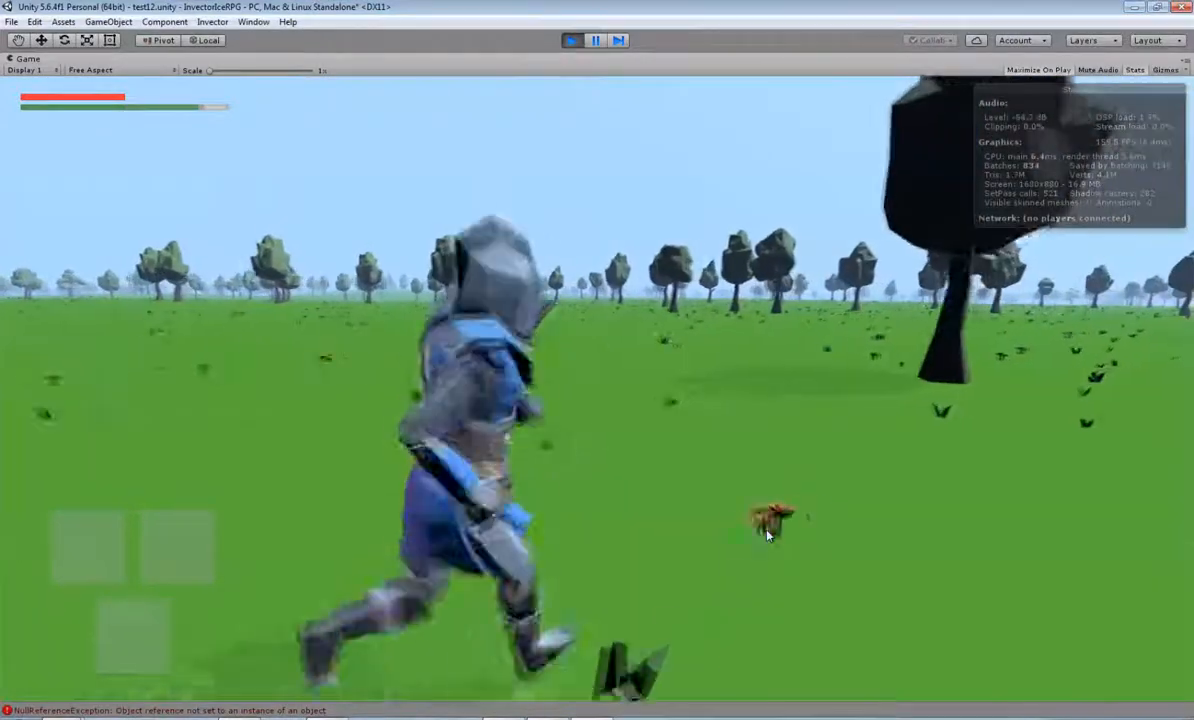
pyautogui.press('w')
pyautogui.press('shift')
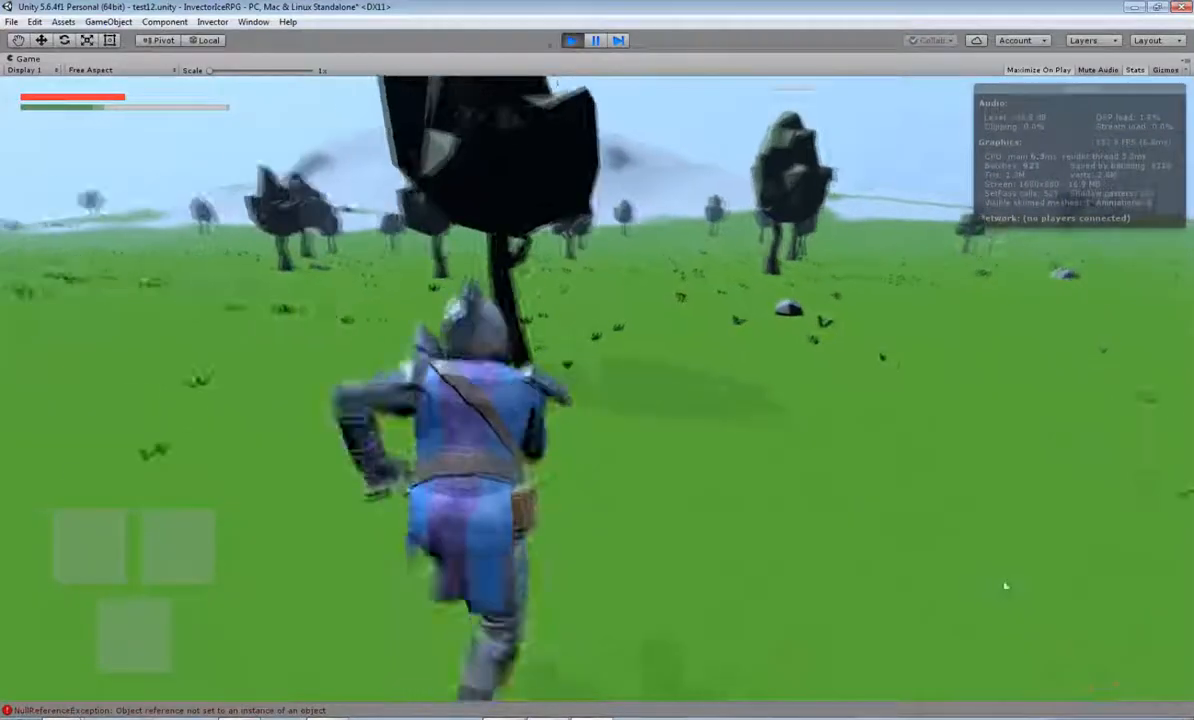
pyautogui.press('d')
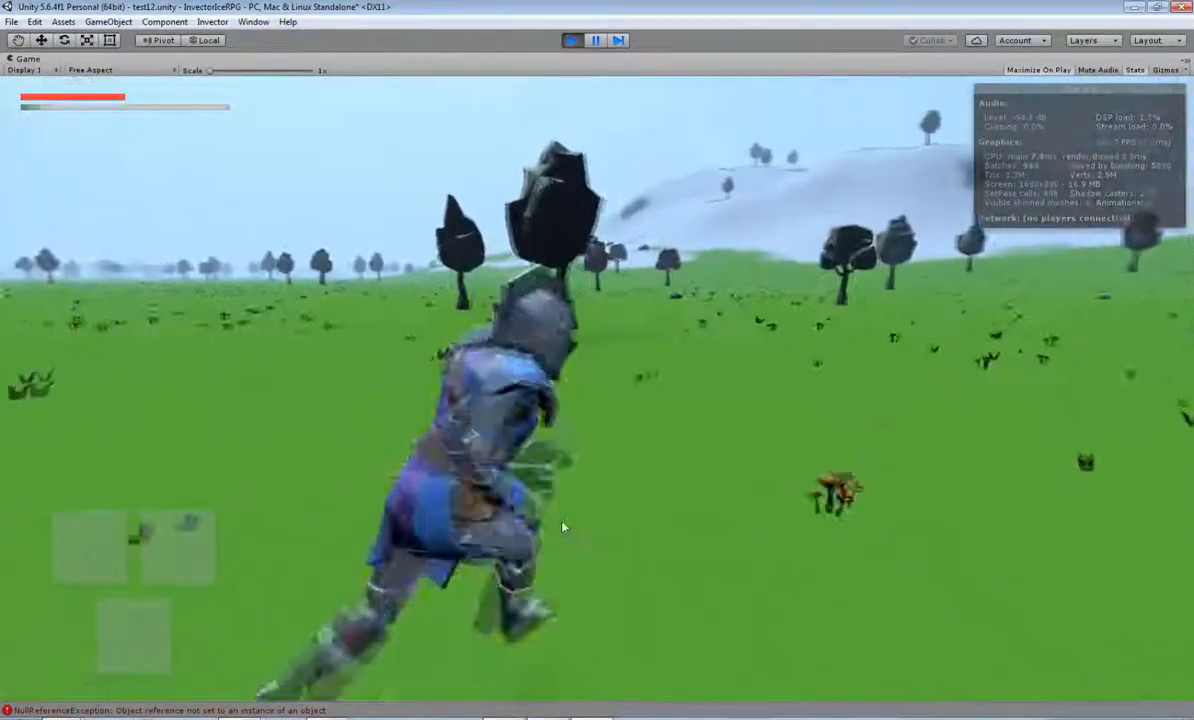